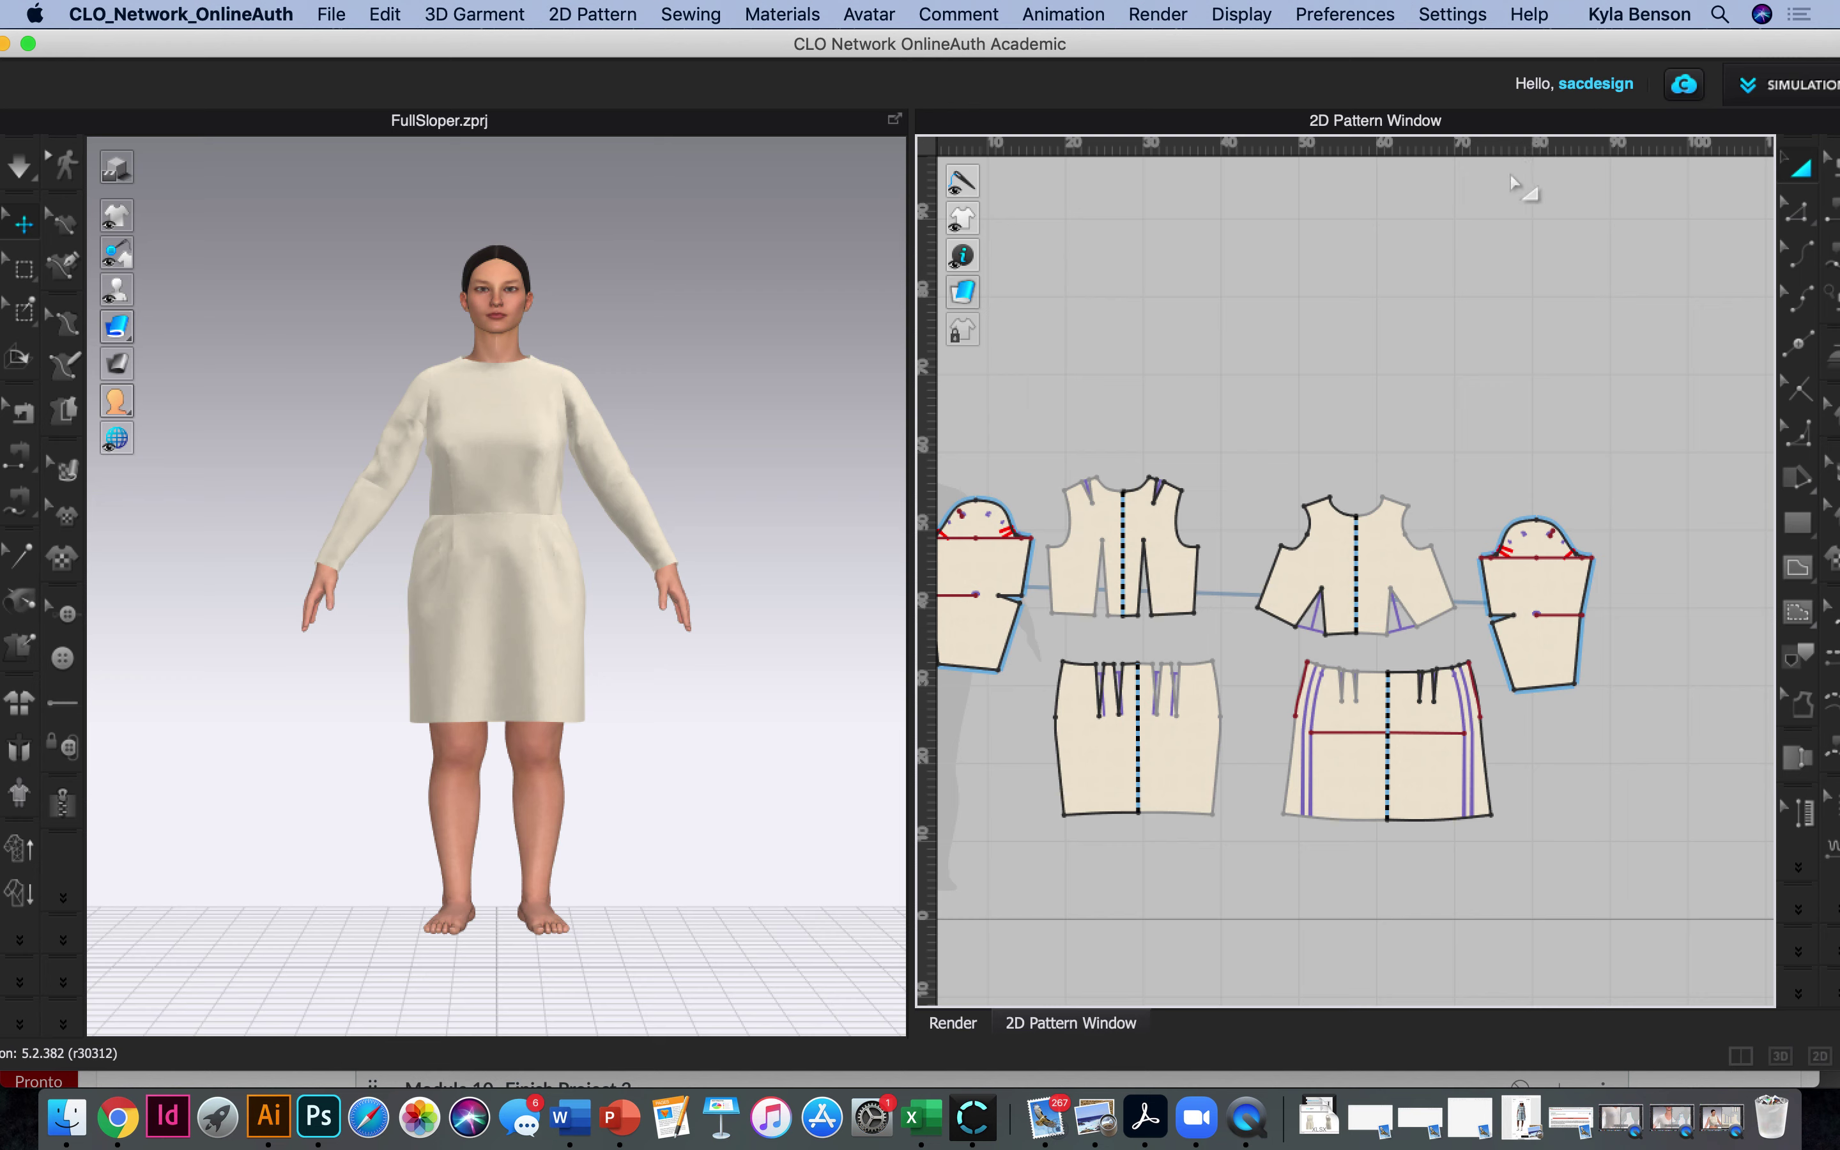
# Search the help for "ruler" to locate the Show Ruler display option.
pyautogui.click(1532, 16)
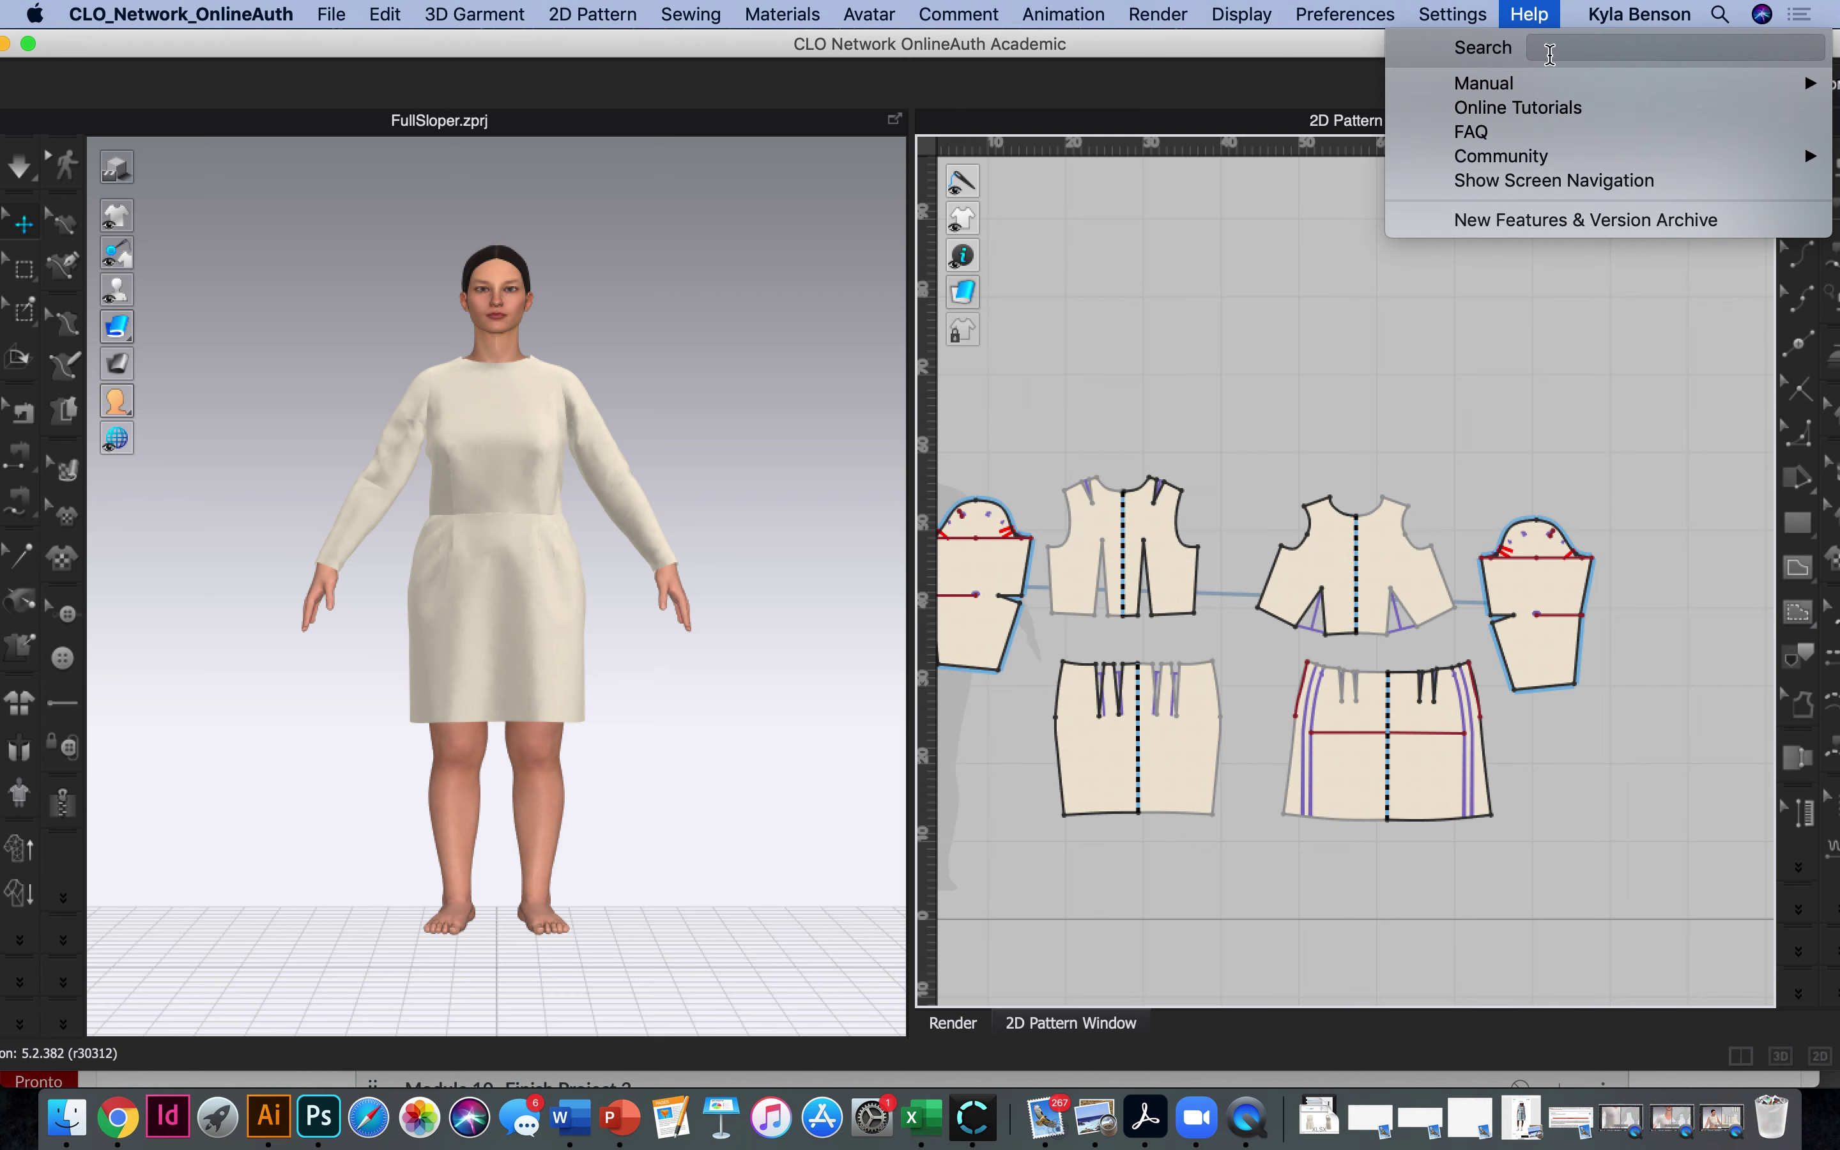
pyautogui.write('ruler')
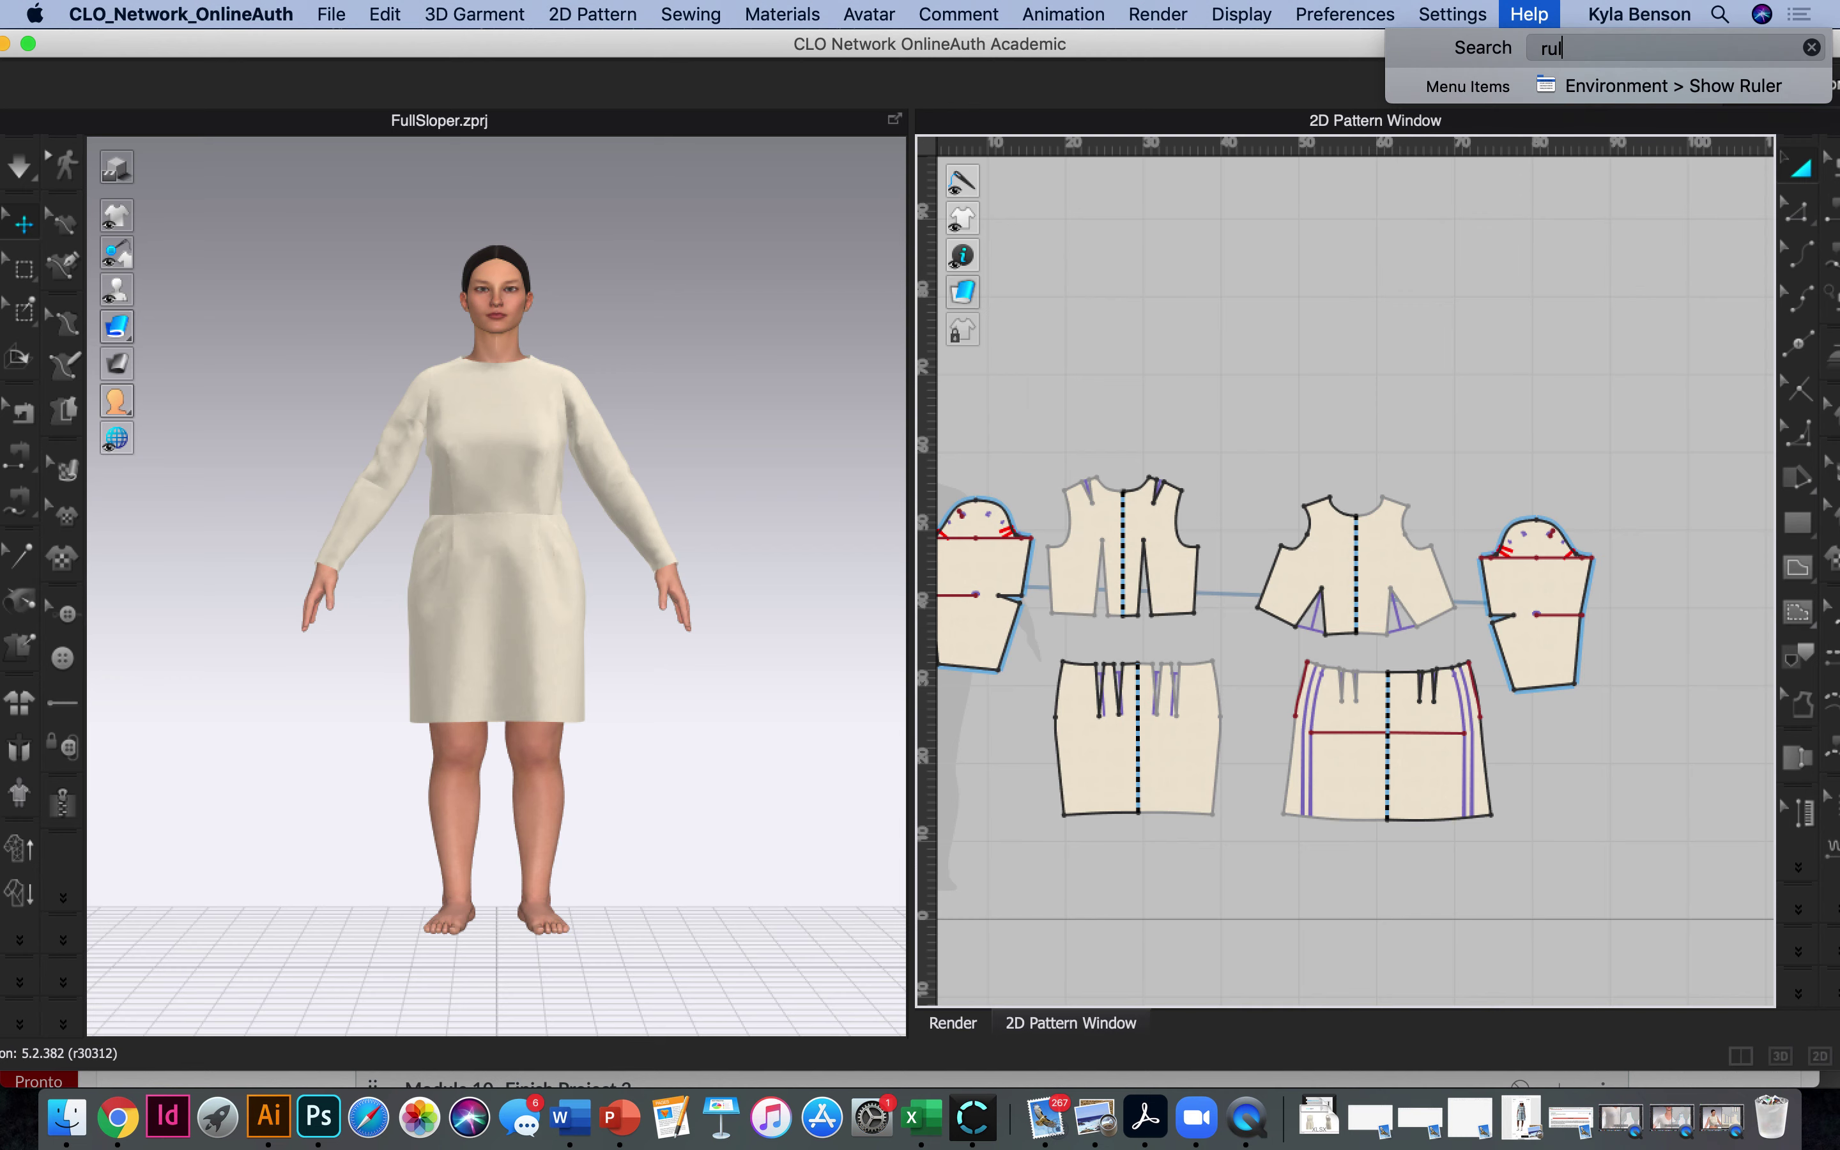
pyautogui.moveTo(1616, 88)
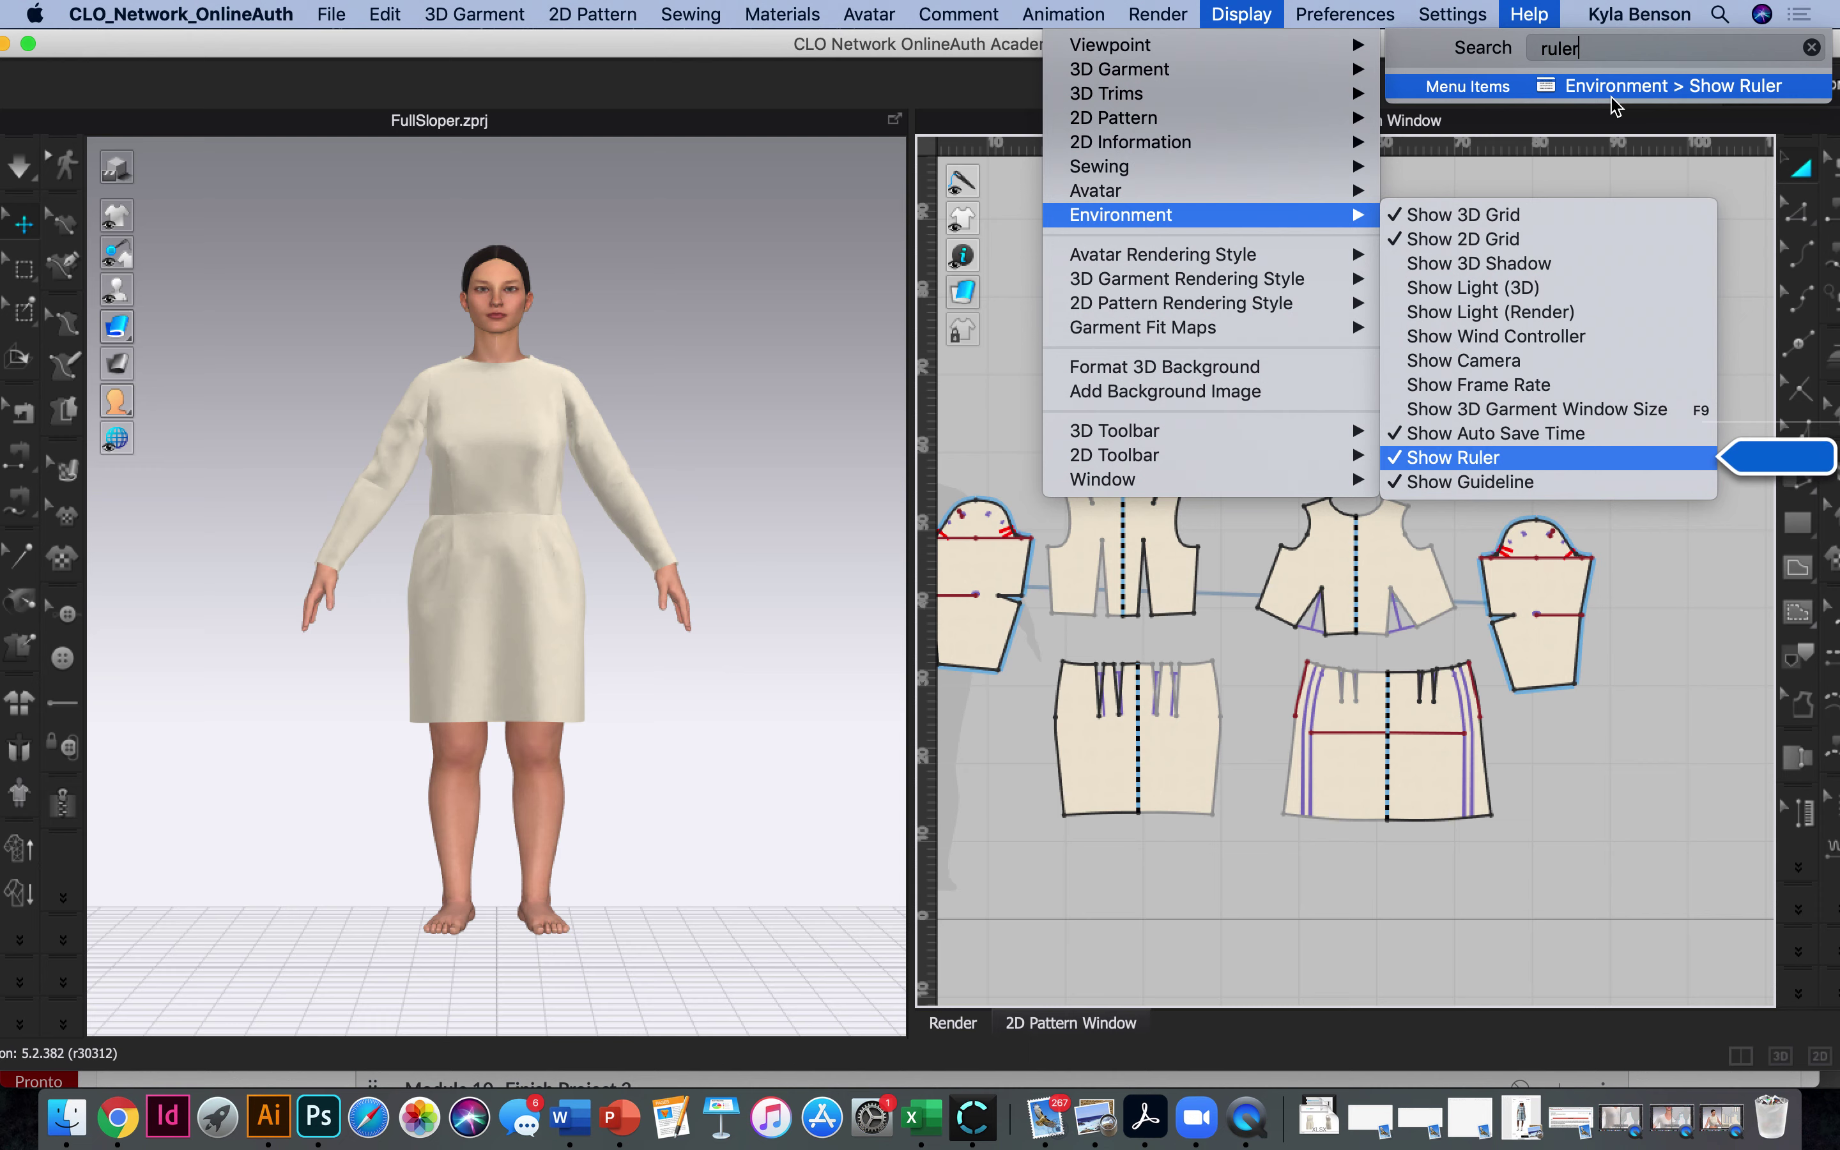
pyautogui.click(1661, 878)
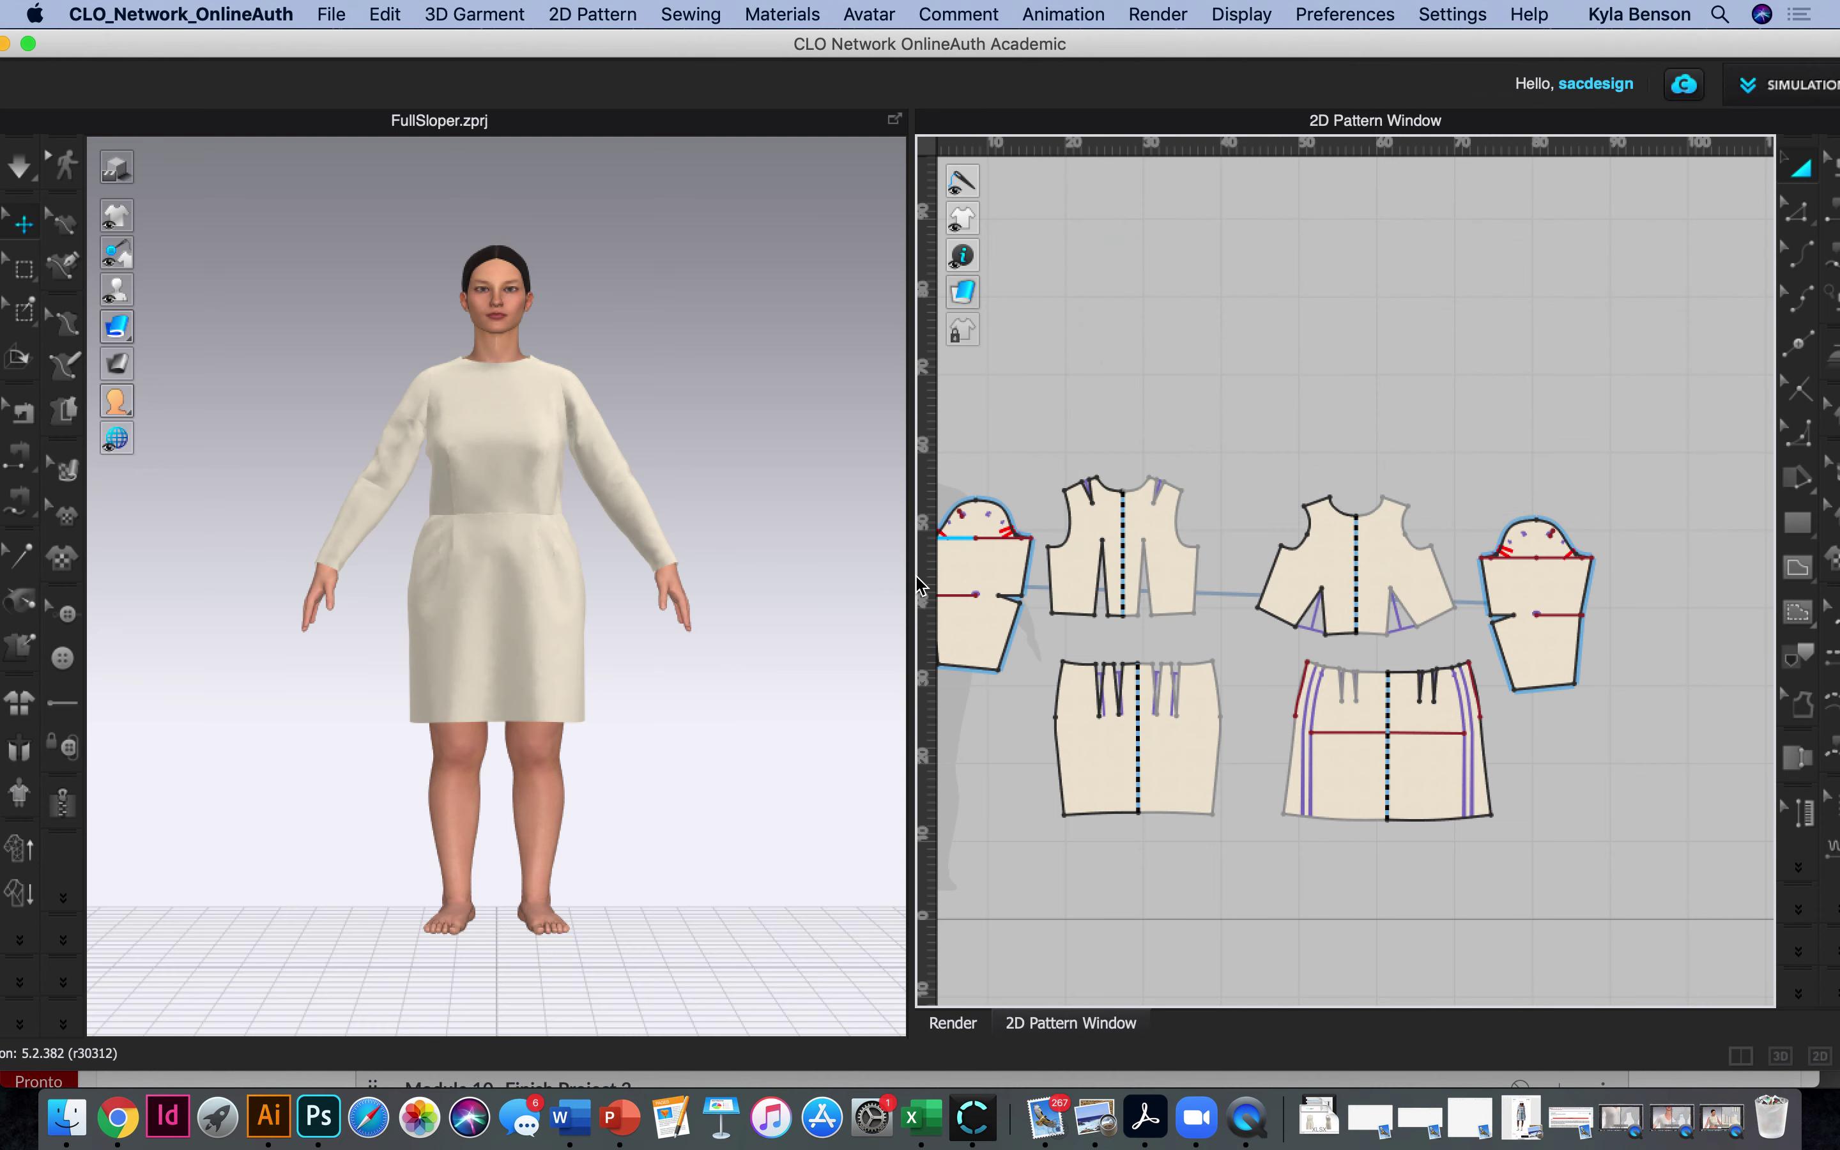
# Widen the 2D Pattern Window and place a horizontal guideline at the front bodice's high shoulder neck point.
pyautogui.moveTo(910, 575); pyautogui.dragTo(484, 587)
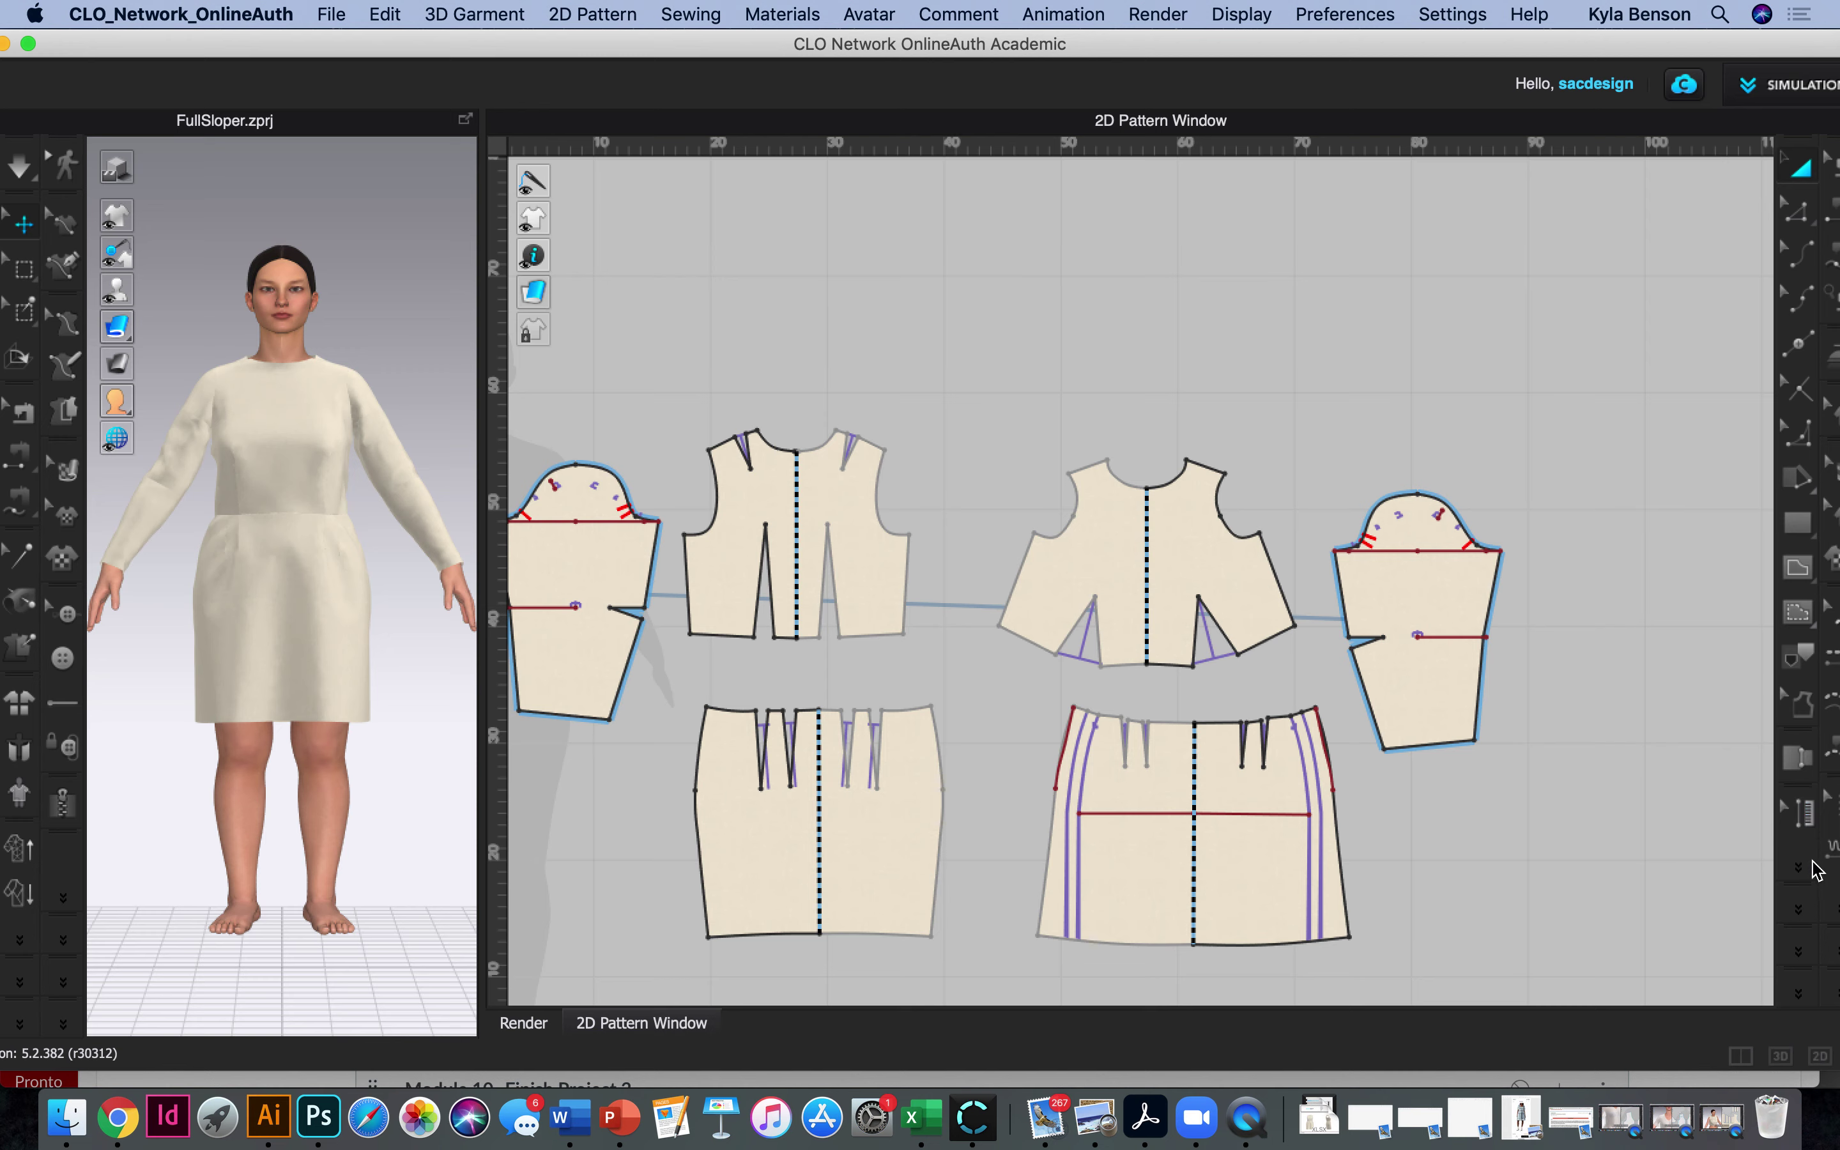
pyautogui.click(1812, 823)
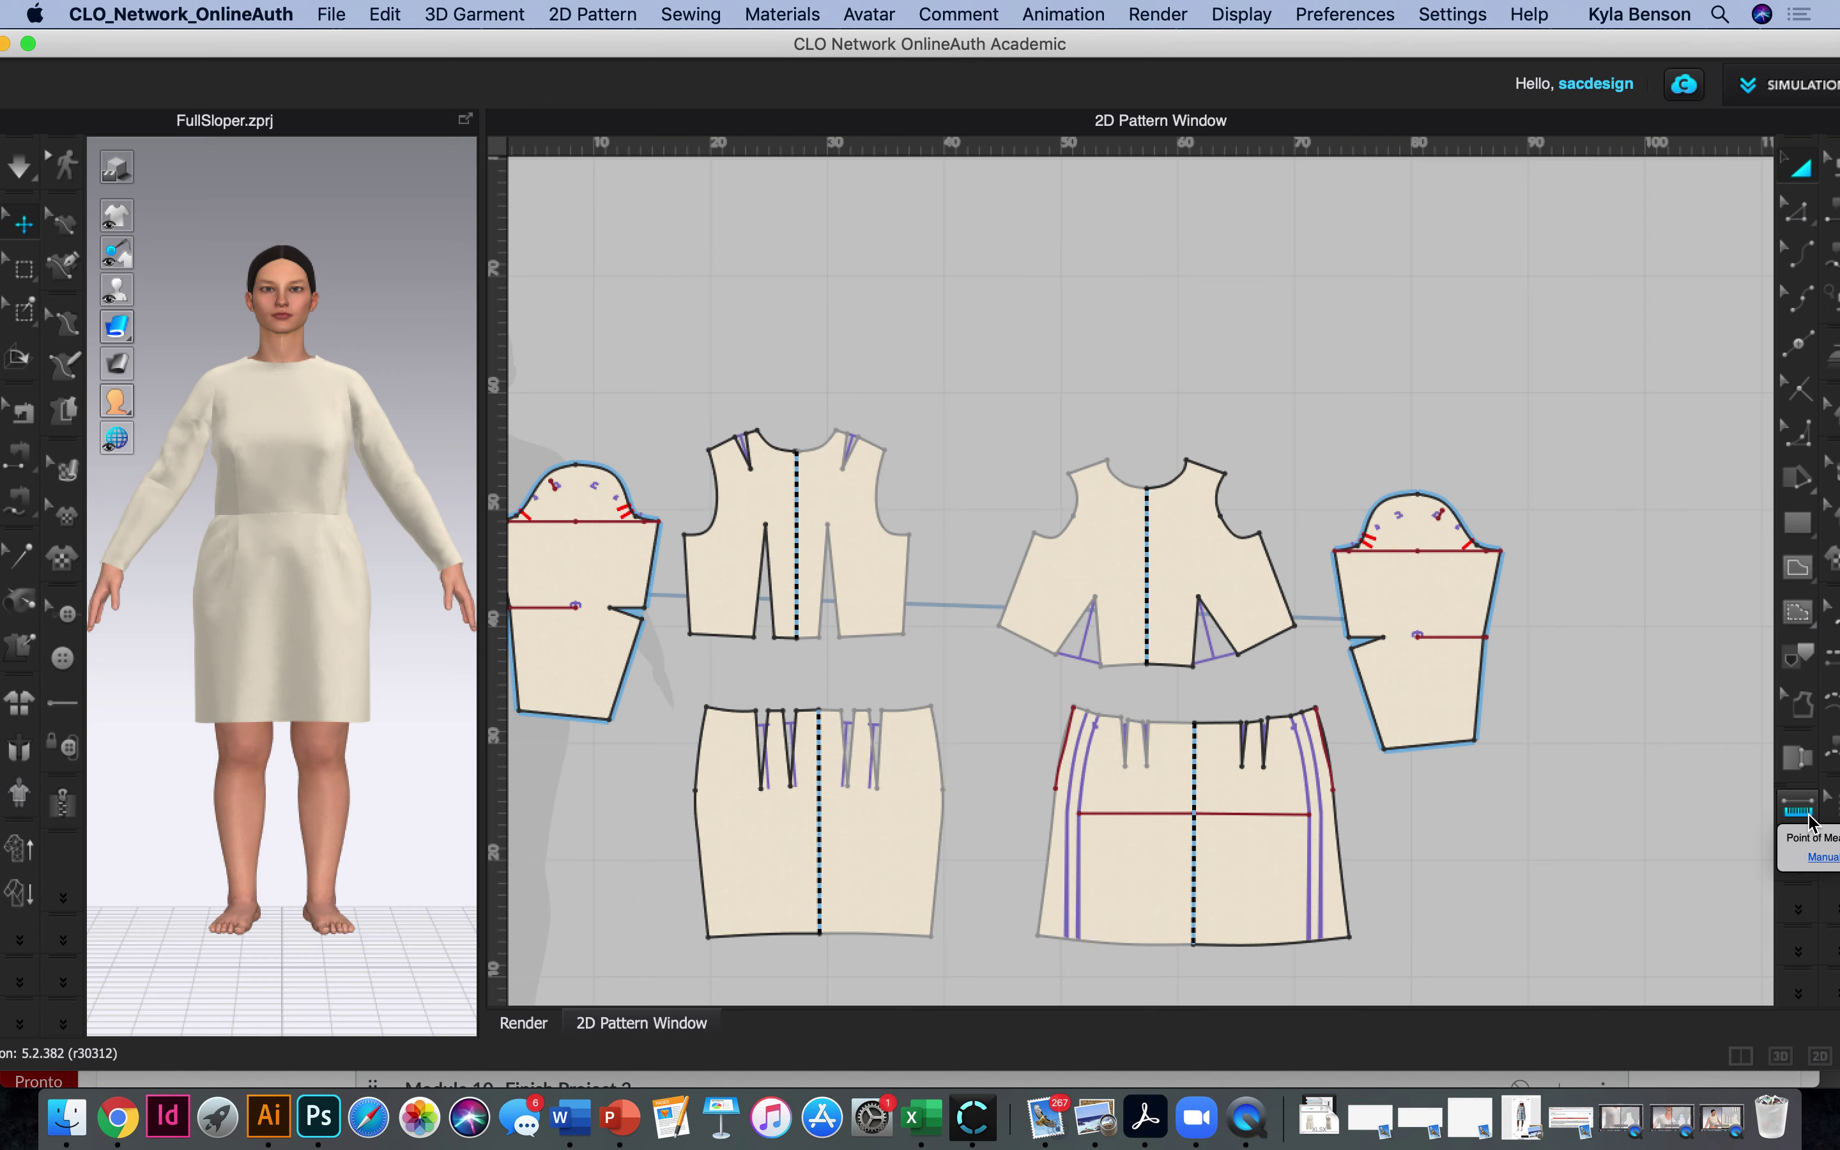
pyautogui.click(1811, 822)
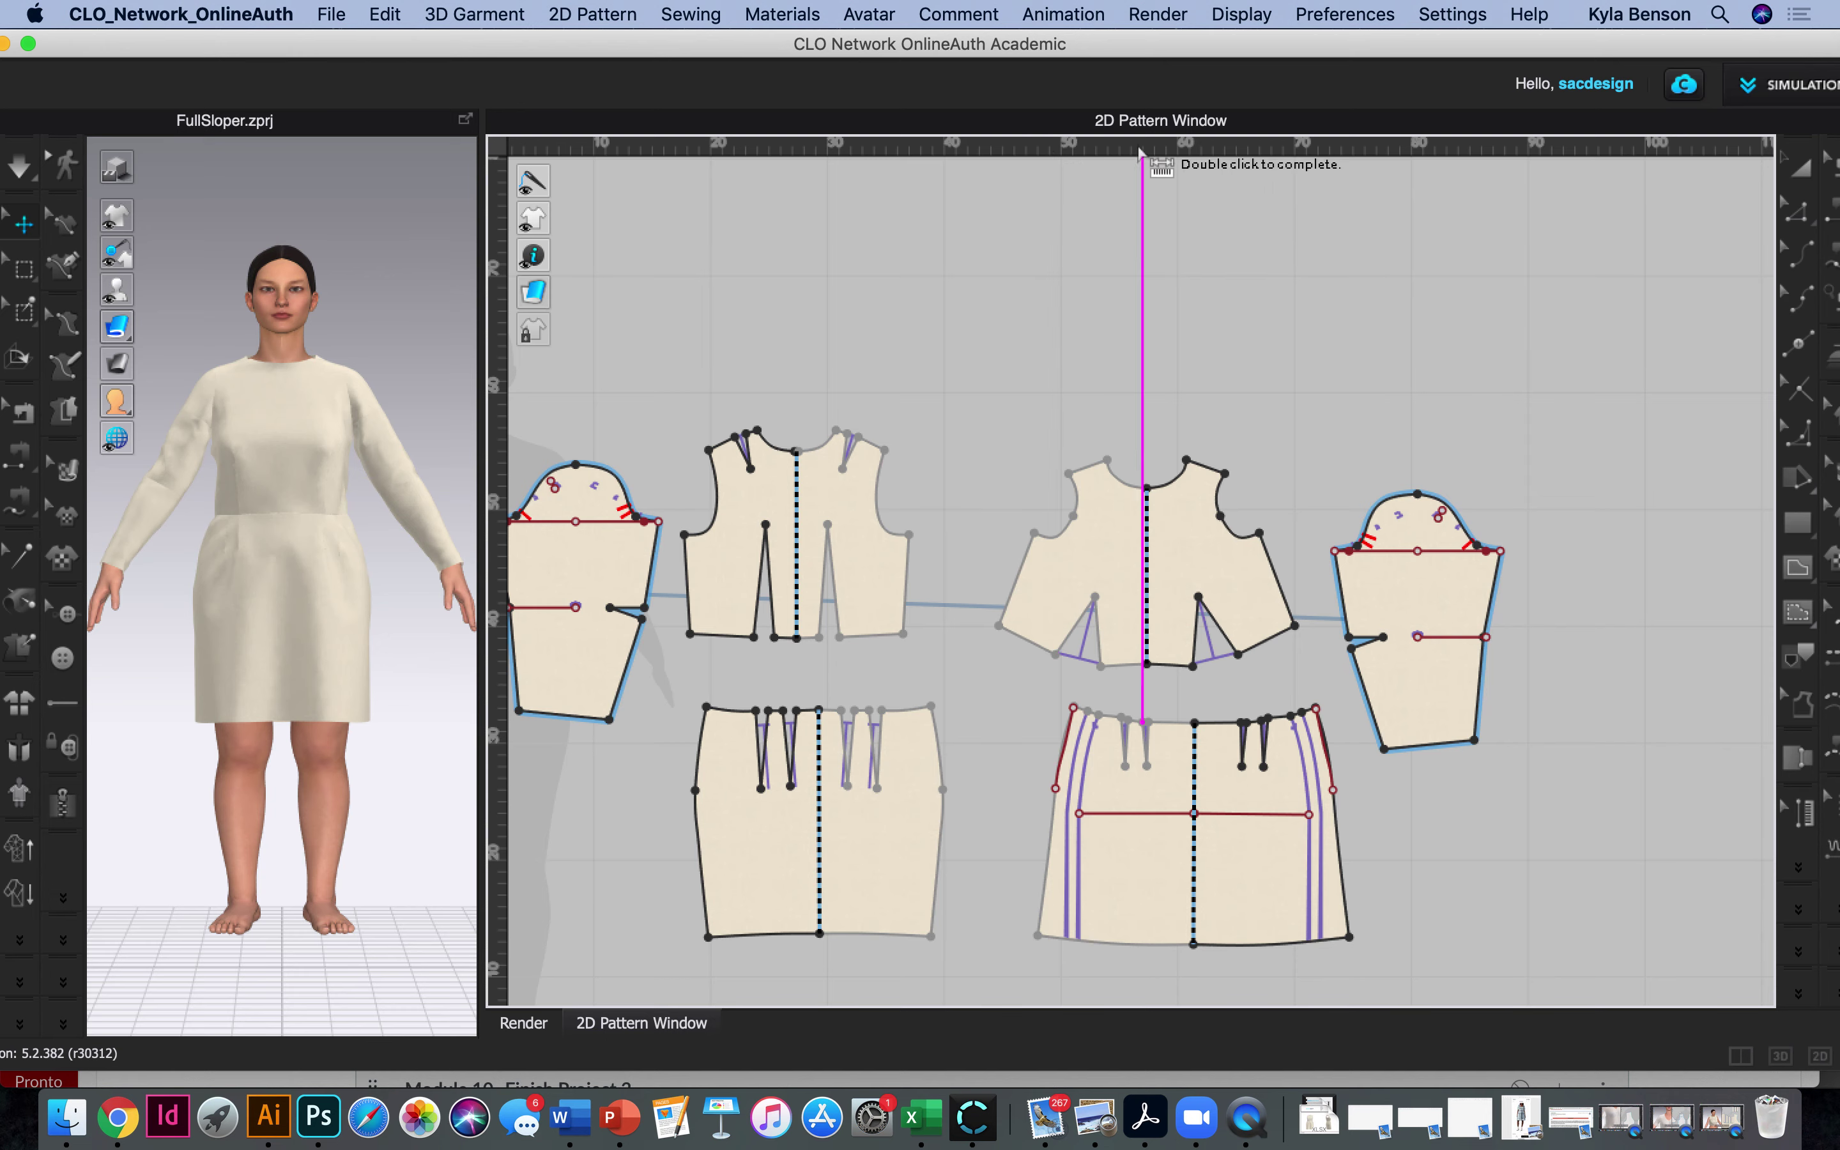
pyautogui.click(1796, 211)
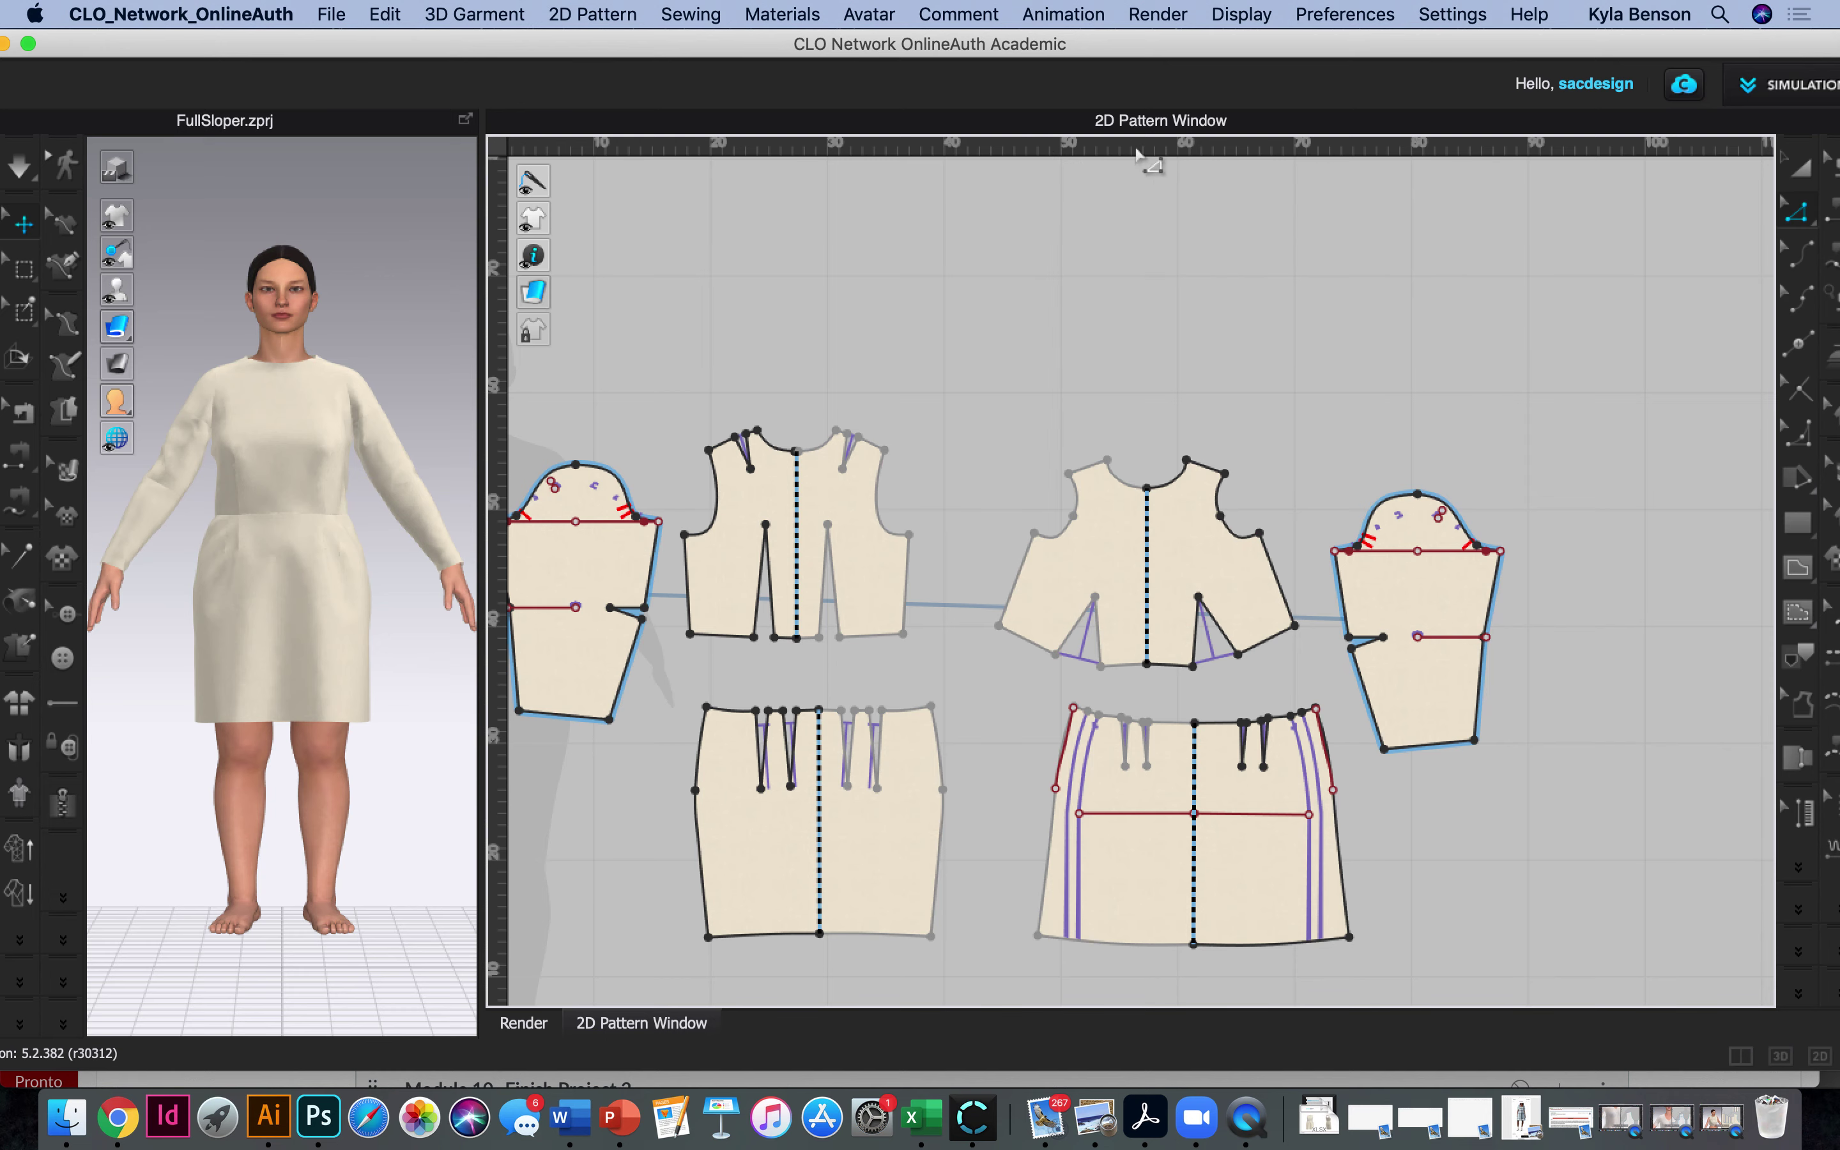
pyautogui.moveTo(1138, 161); pyautogui.dragTo(1199, 410)
pyautogui.scroll(6, 1167, 476)
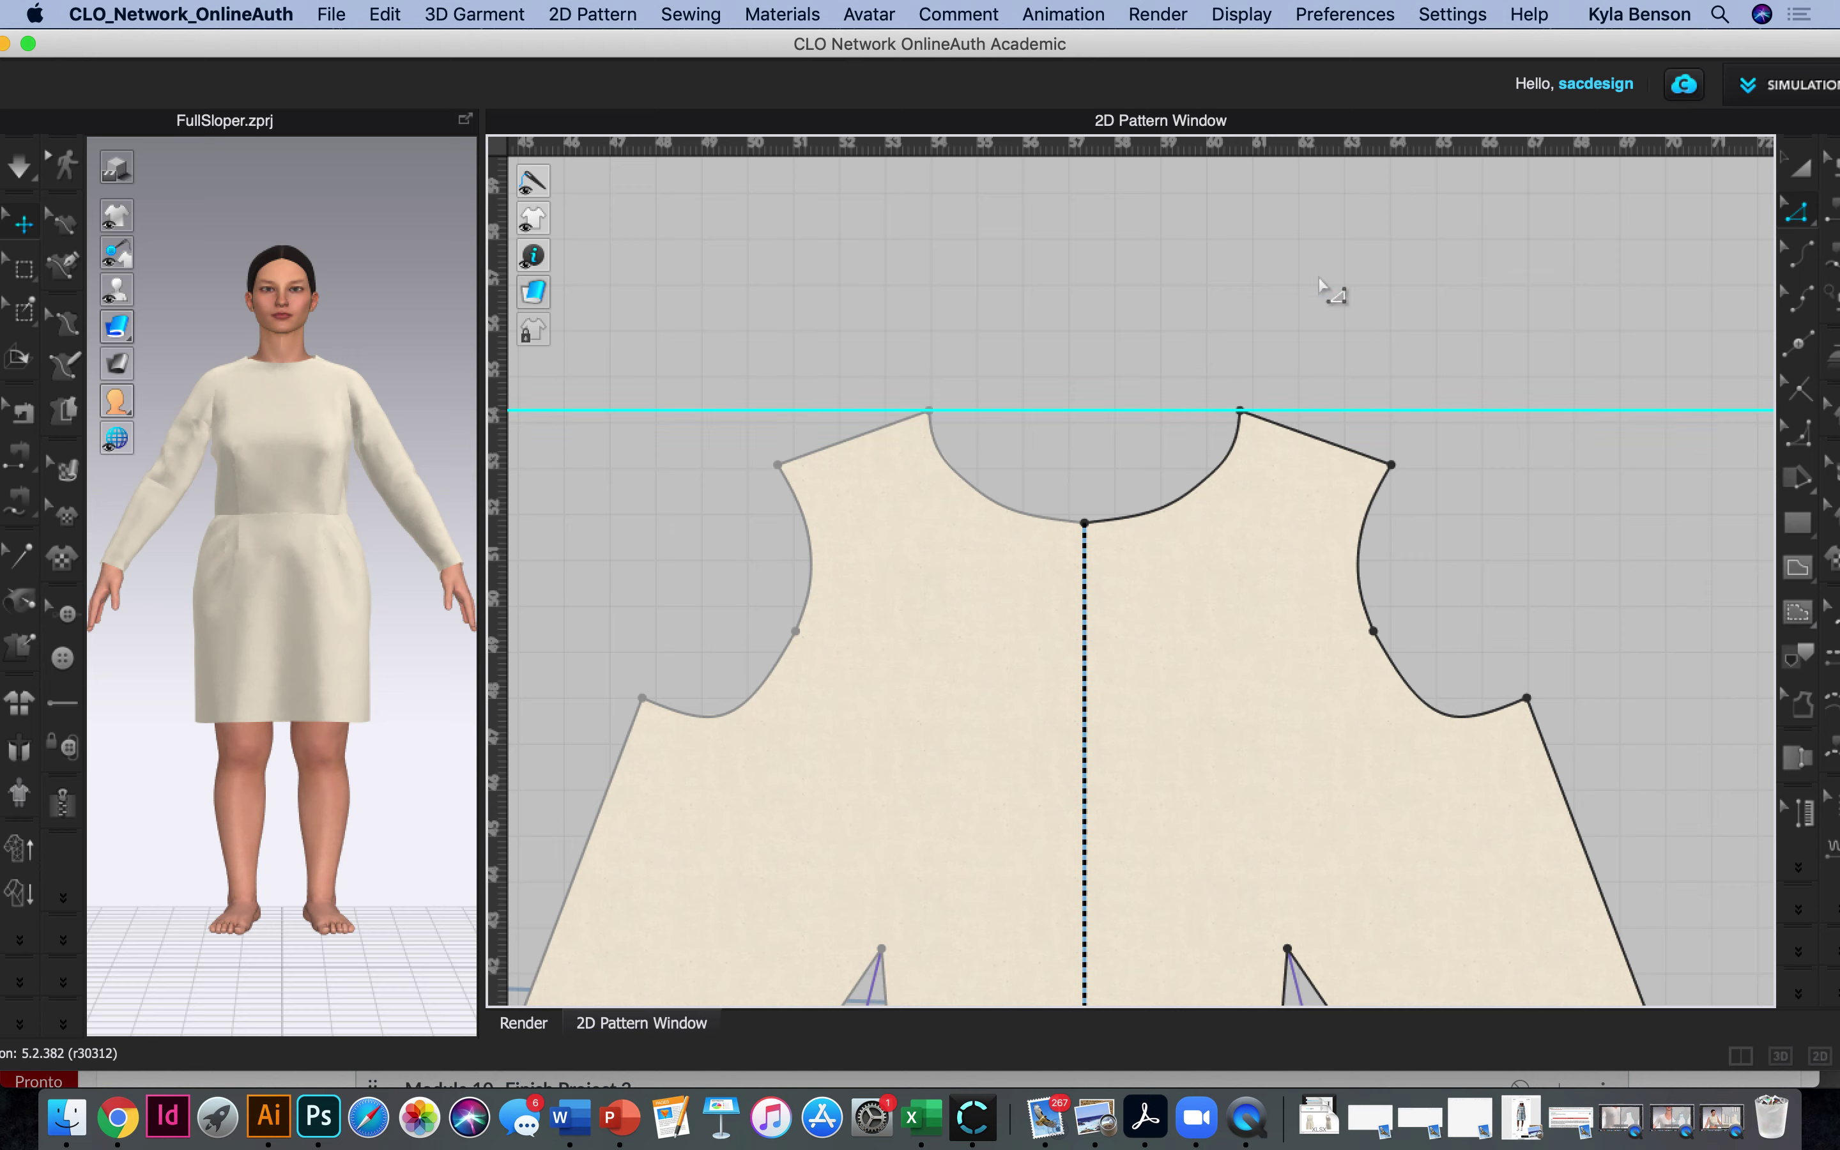
# Place two more horizontal guidelines, one at the front bodice's underarm point and one at the centre front neck.
pyautogui.moveTo(1277, 156); pyautogui.dragTo(1157, 700)
pyautogui.scroll(-1, 1157, 703)
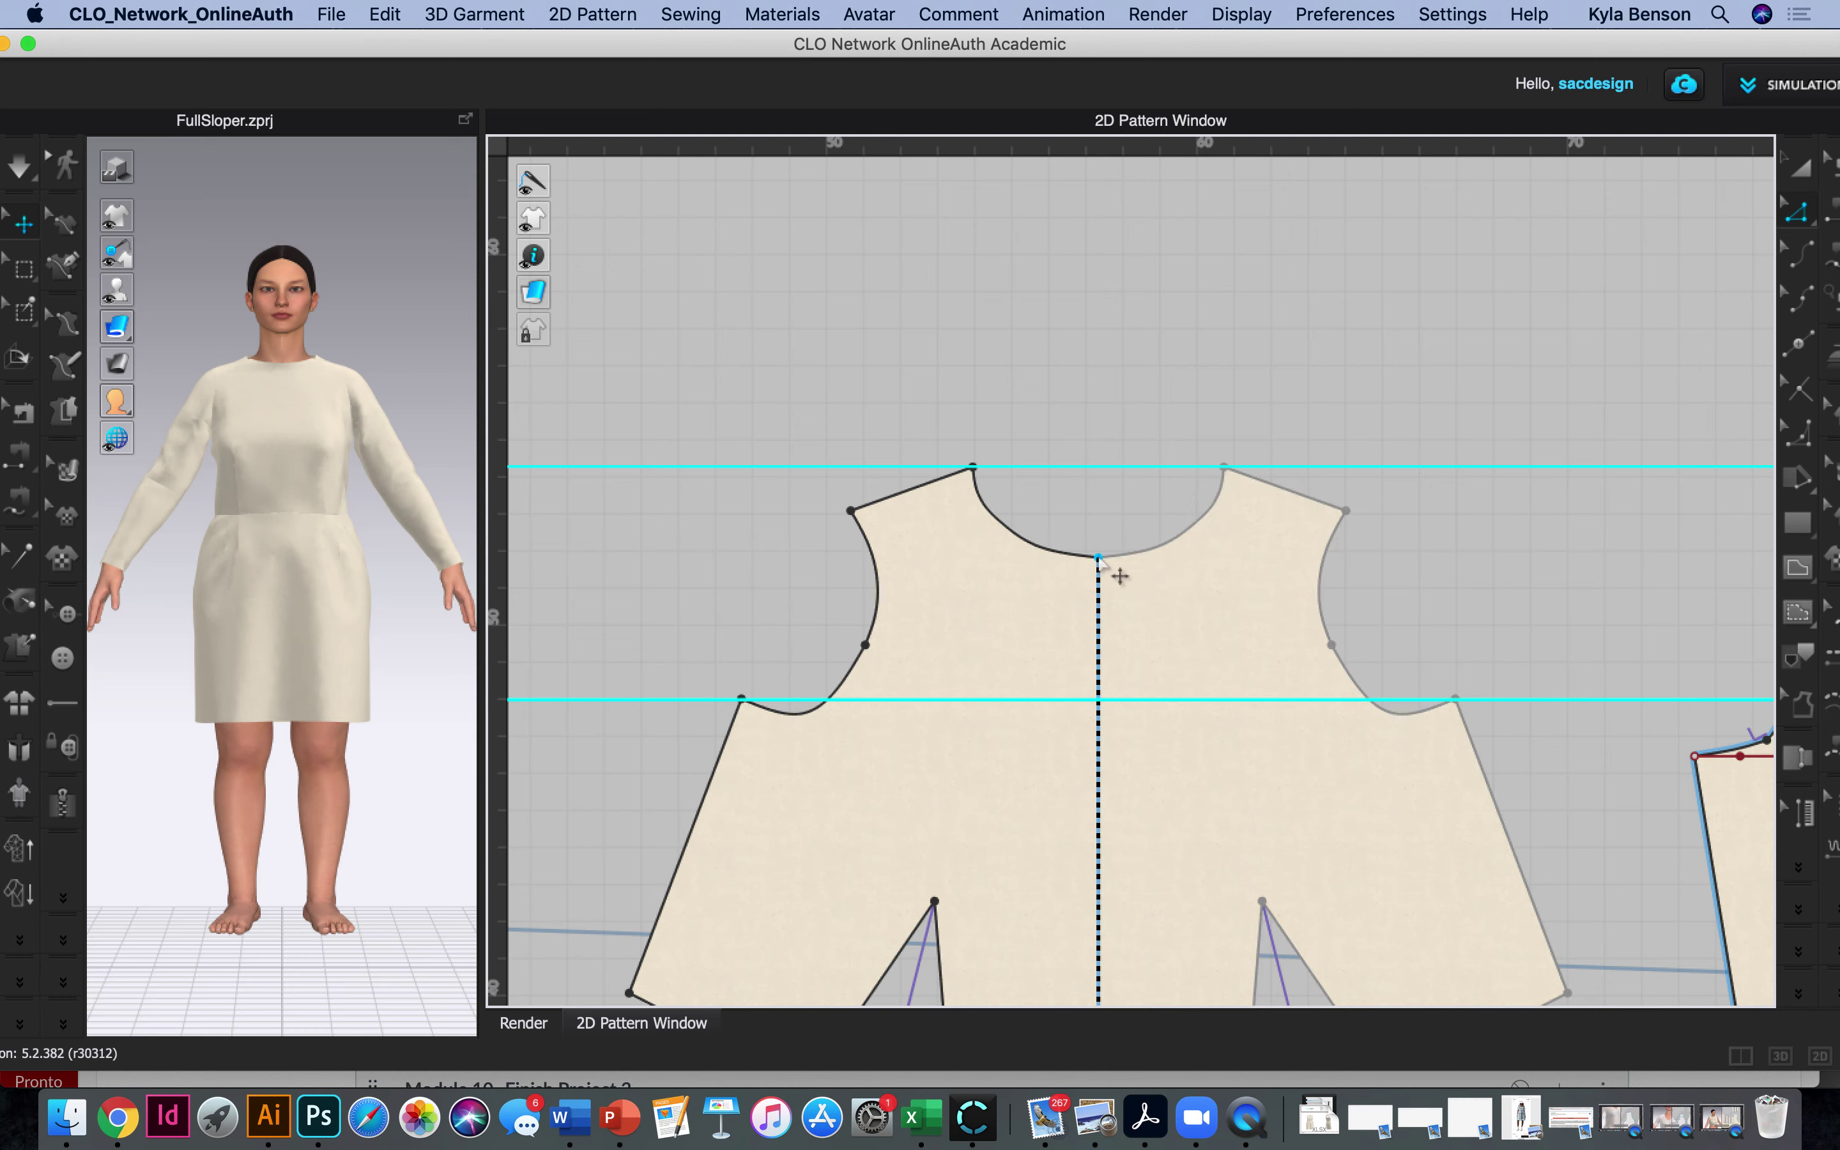
pyautogui.moveTo(1115, 143); pyautogui.dragTo(1099, 559)
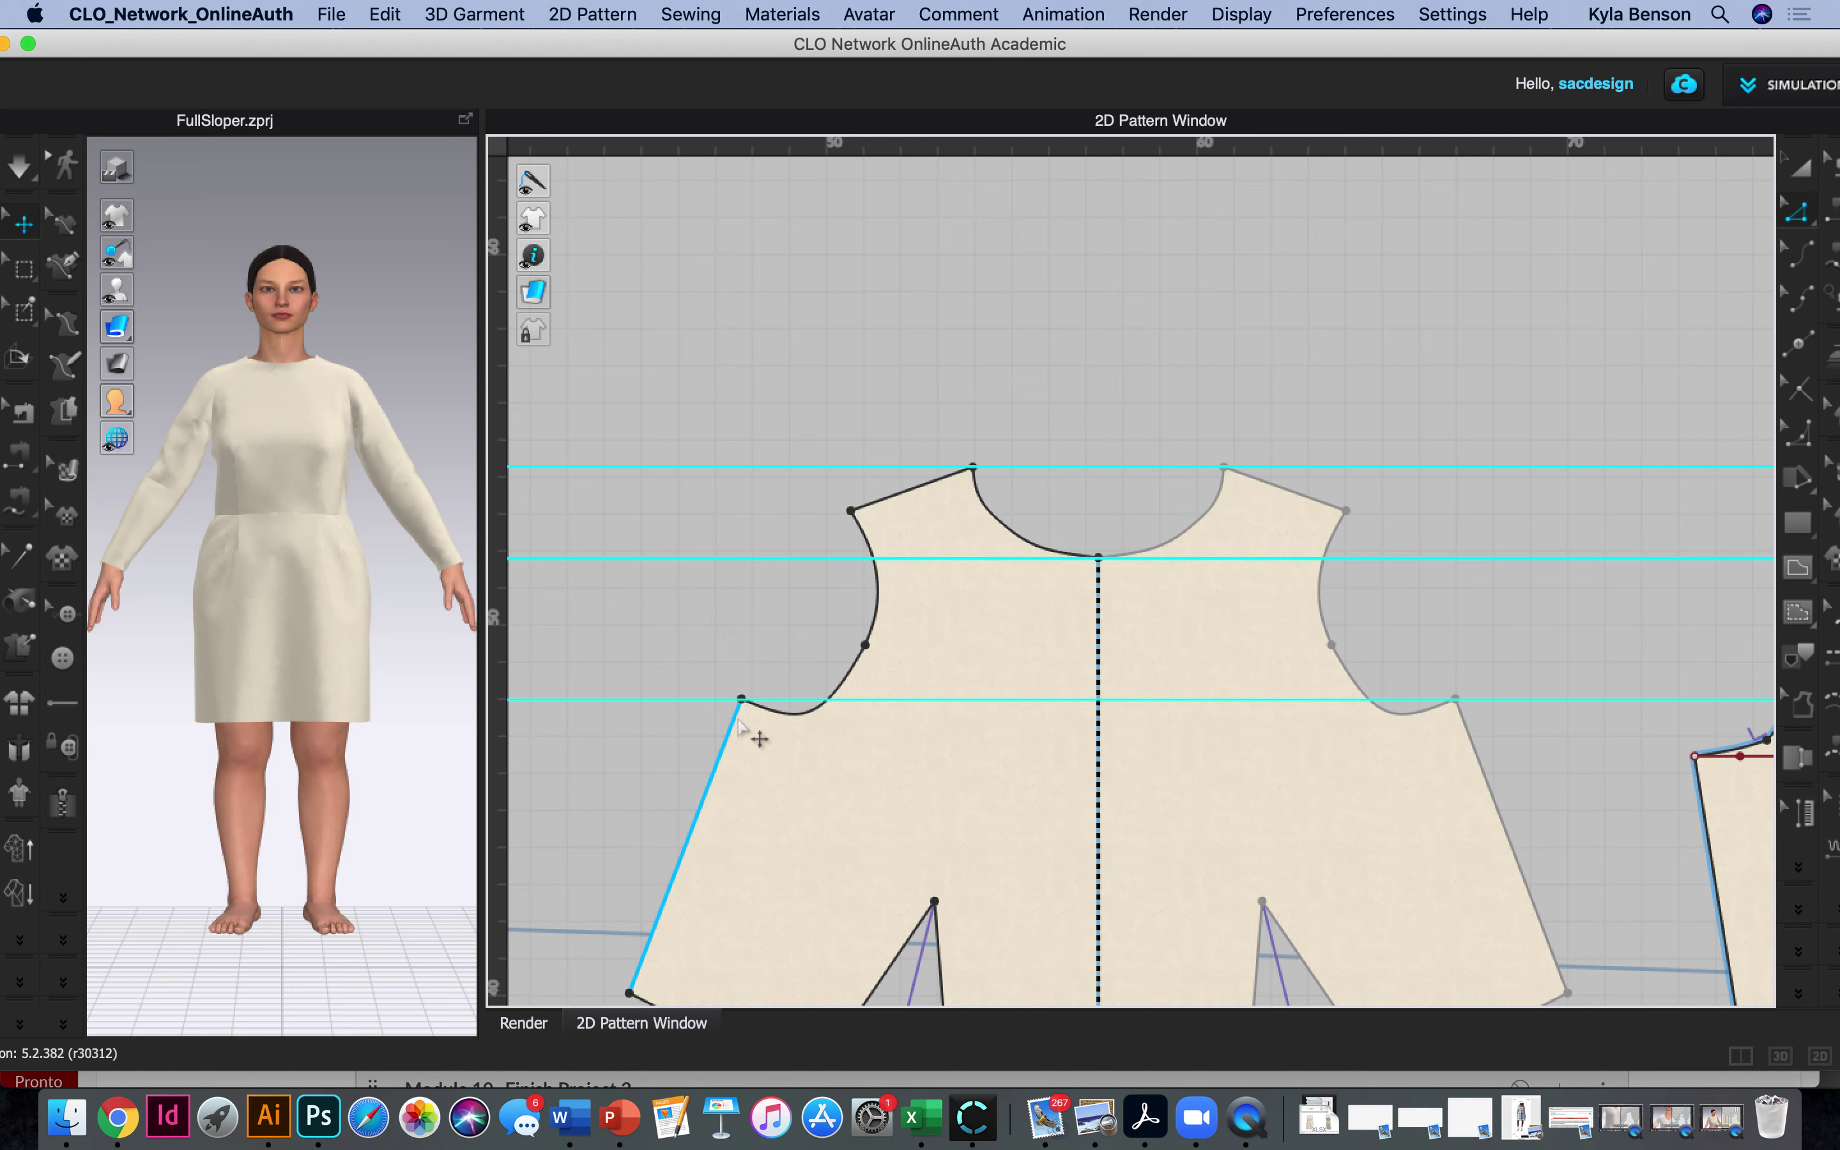
# Add a point on the front bodice's side seam 1 in below the underarm point.
pyautogui.scroll(5, 729, 742)
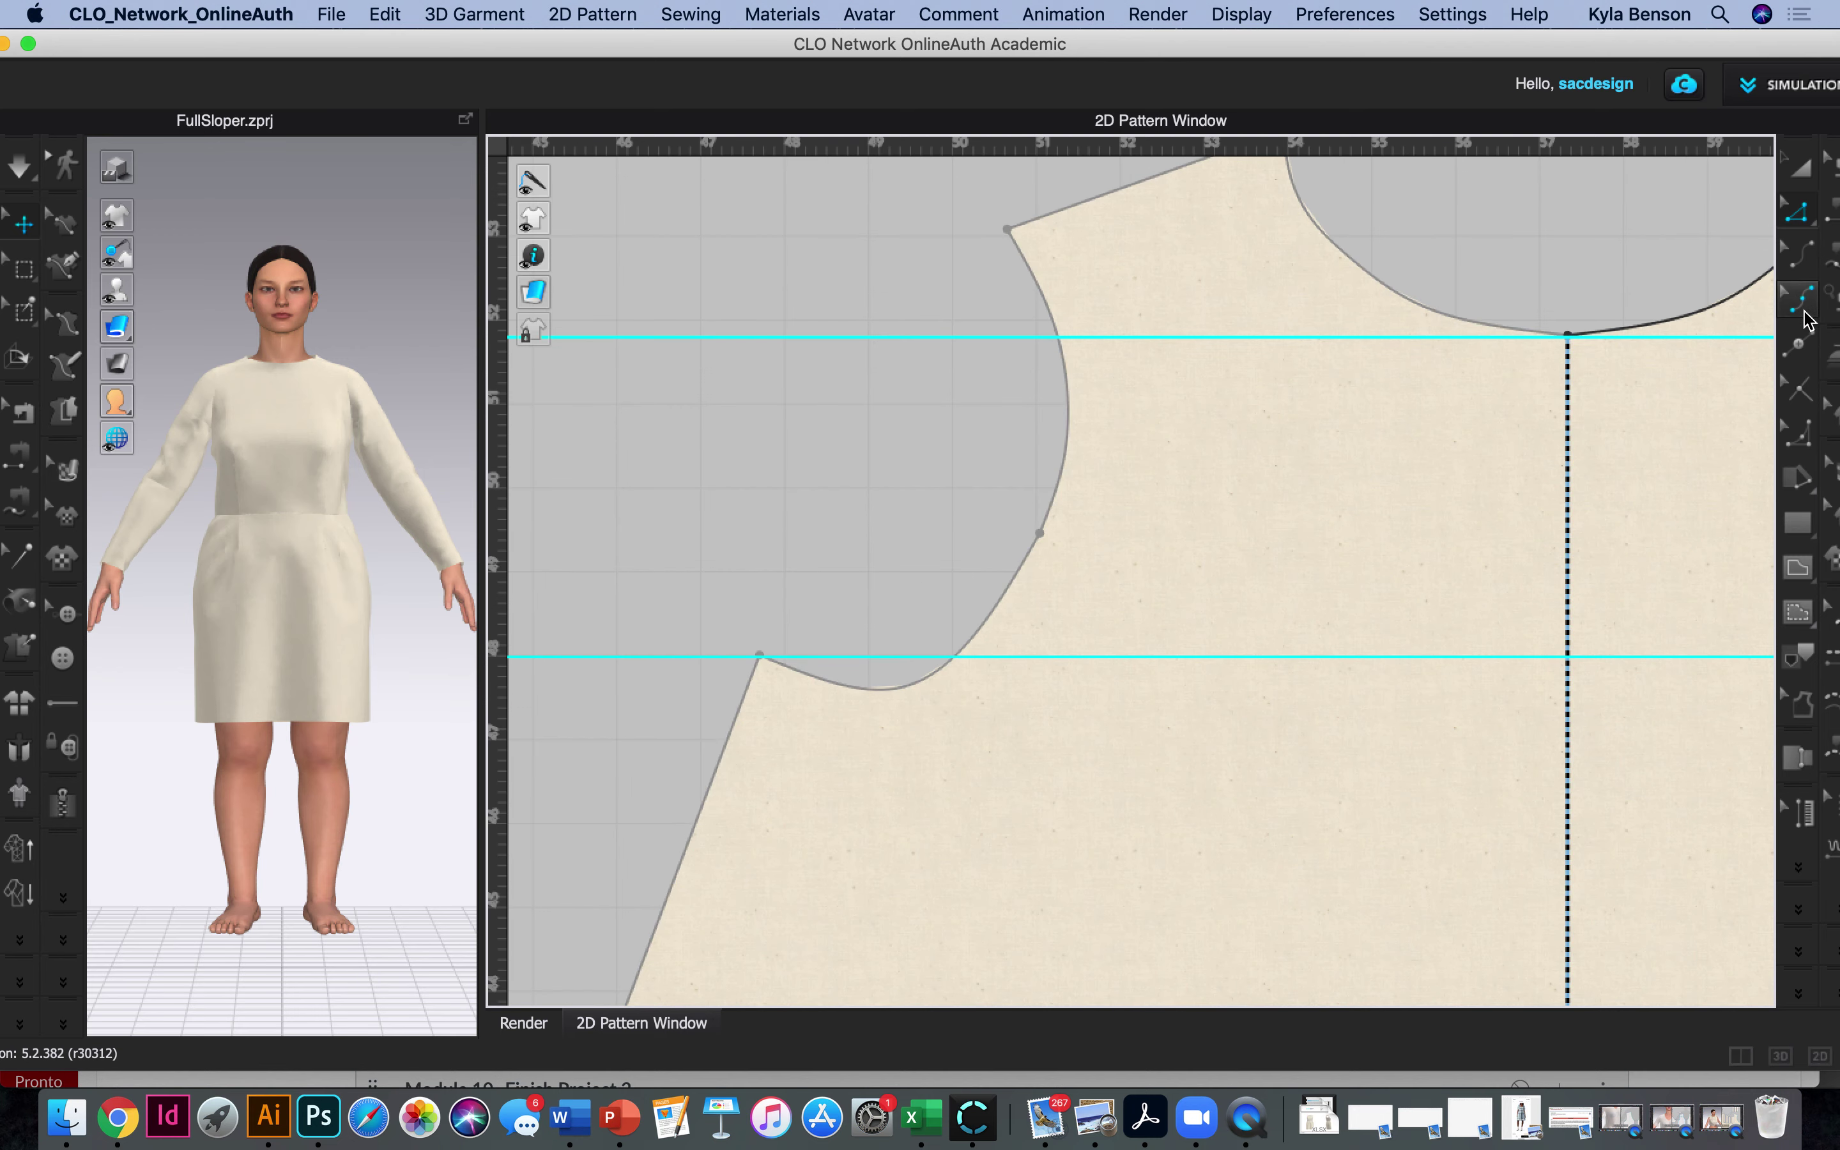
pyautogui.click(1801, 339)
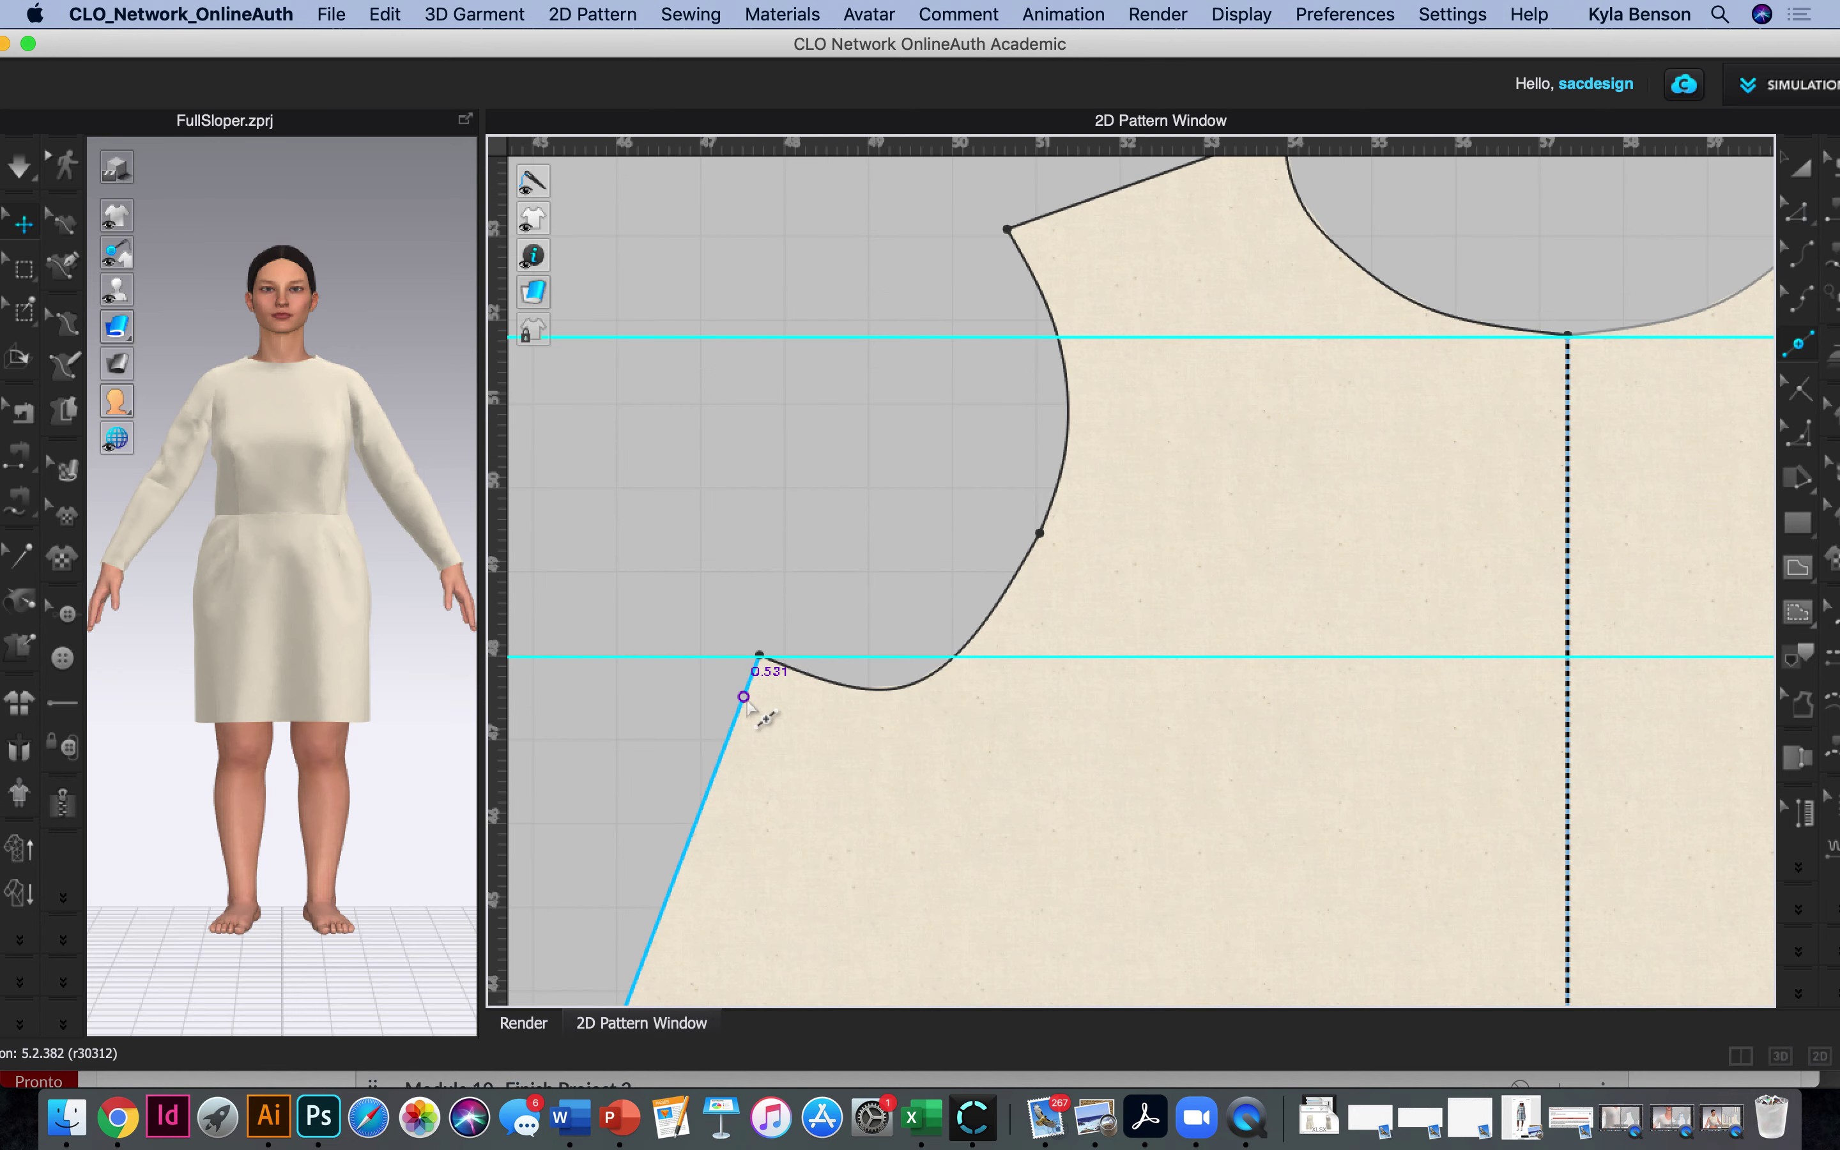
pyautogui.rightClick(750, 679)
pyautogui.write('1')
pyautogui.click(860, 813)
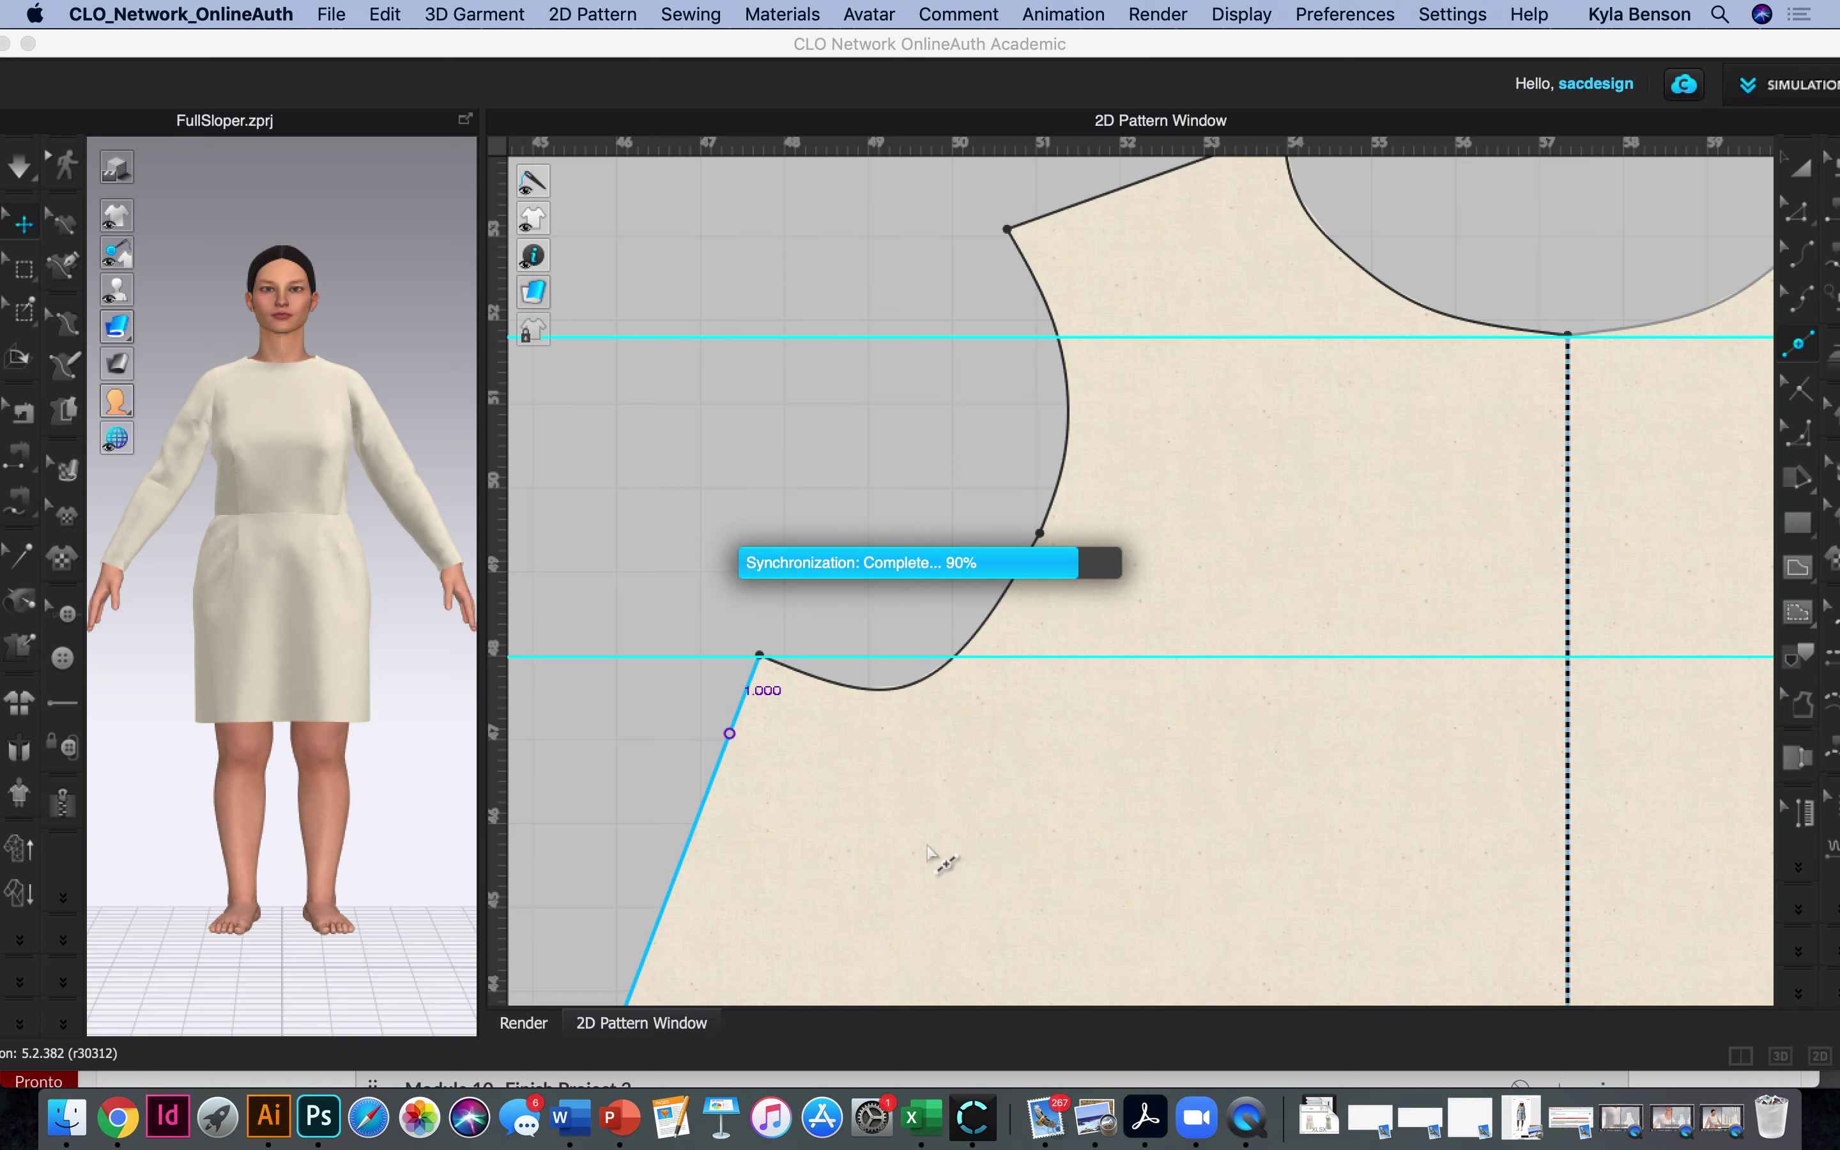
pyautogui.click(981, 851)
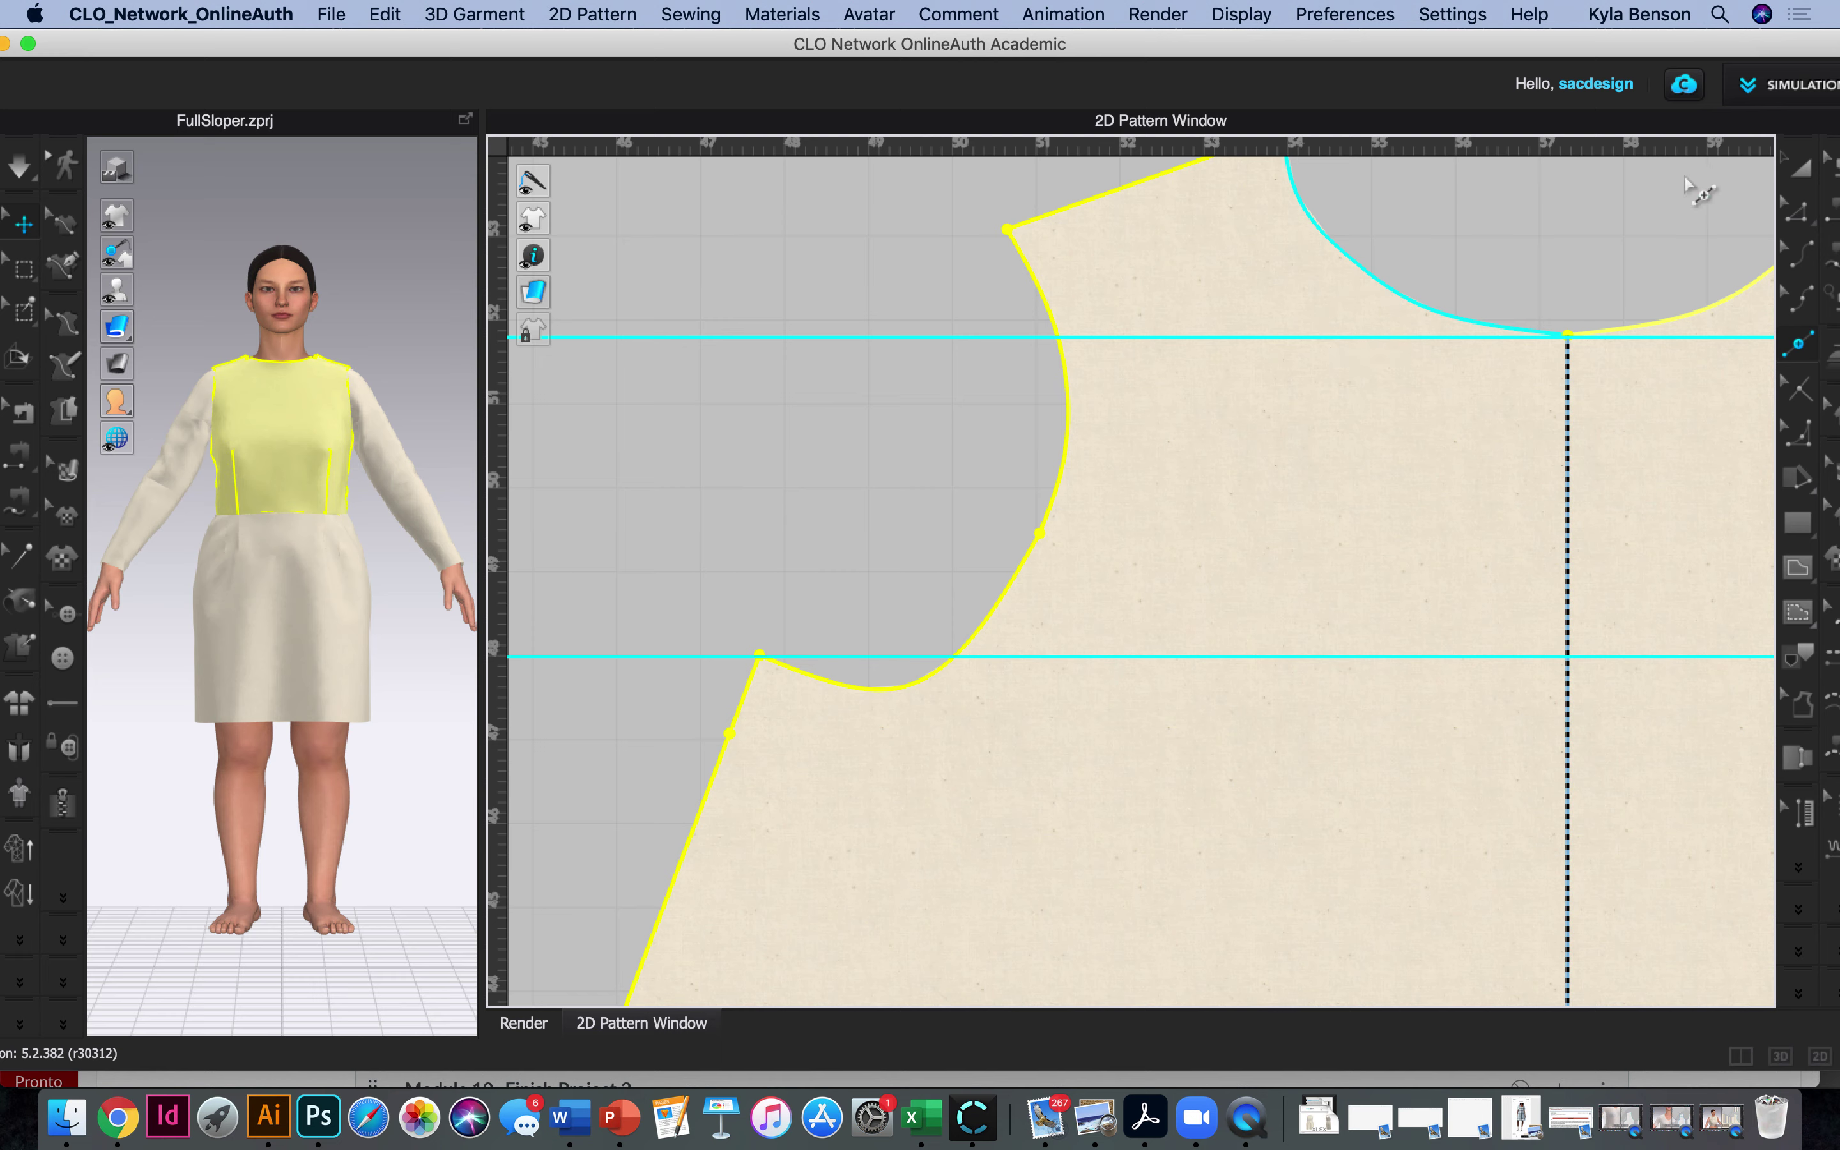
# Place a horizontal guideline through the new side seam point below the underarm.
pyautogui.click(1807, 217)
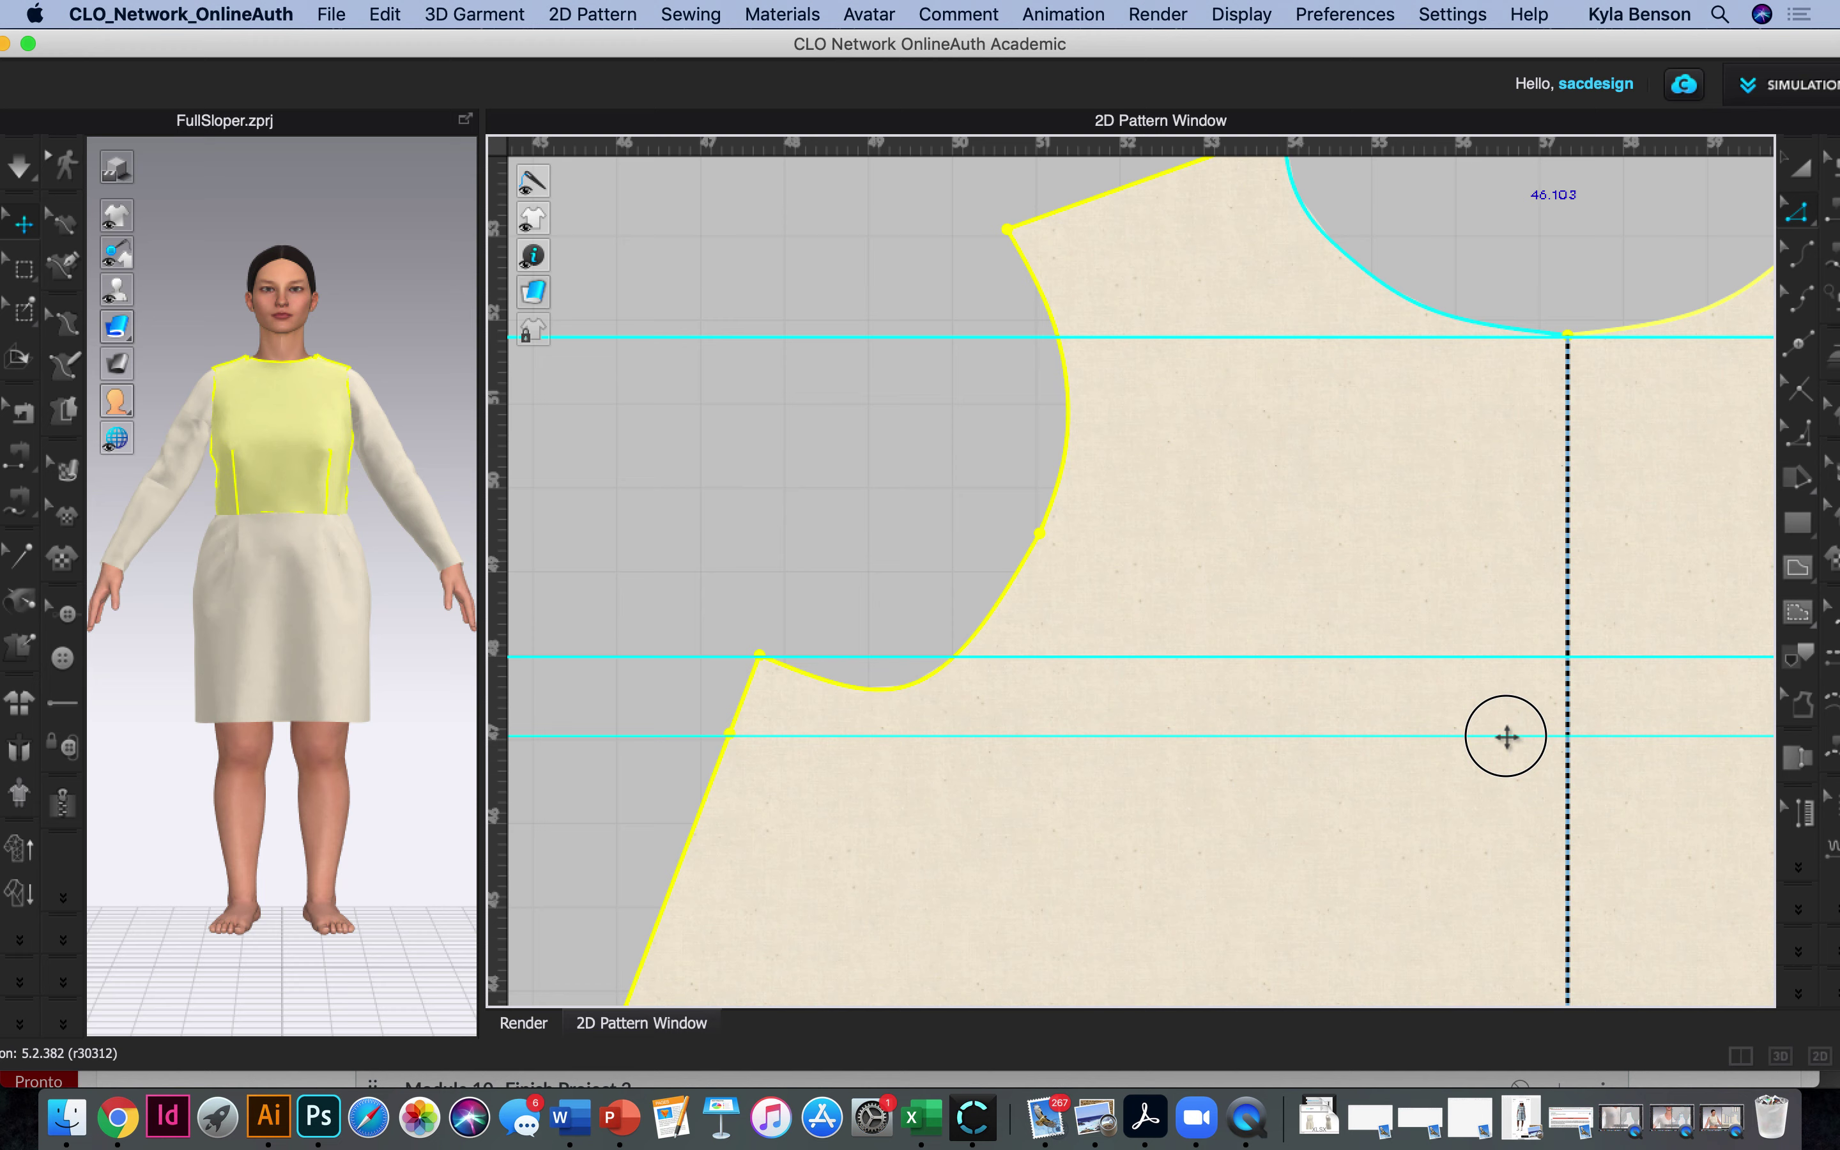
pyautogui.click(1506, 736)
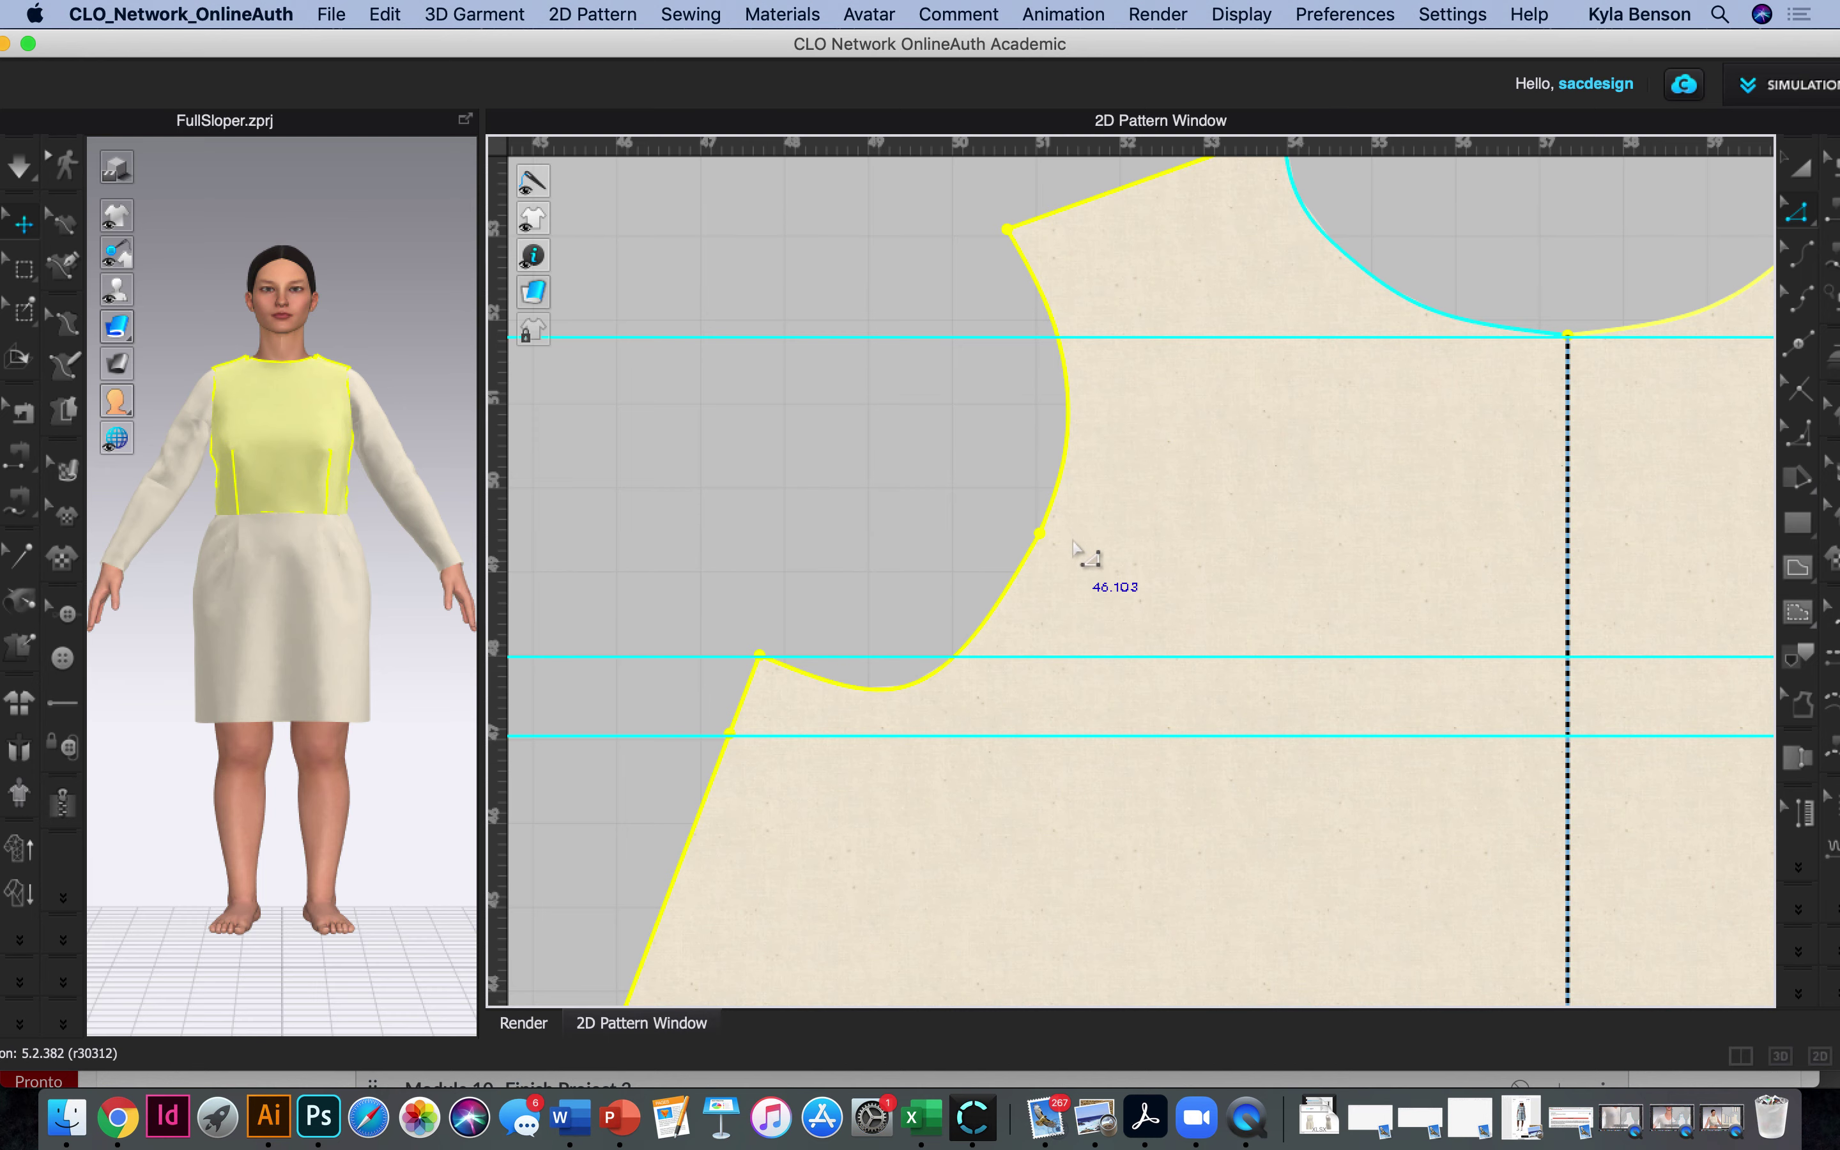
pyautogui.moveTo(1296, 529); pyautogui.dragTo(1157, 551, button='middle')
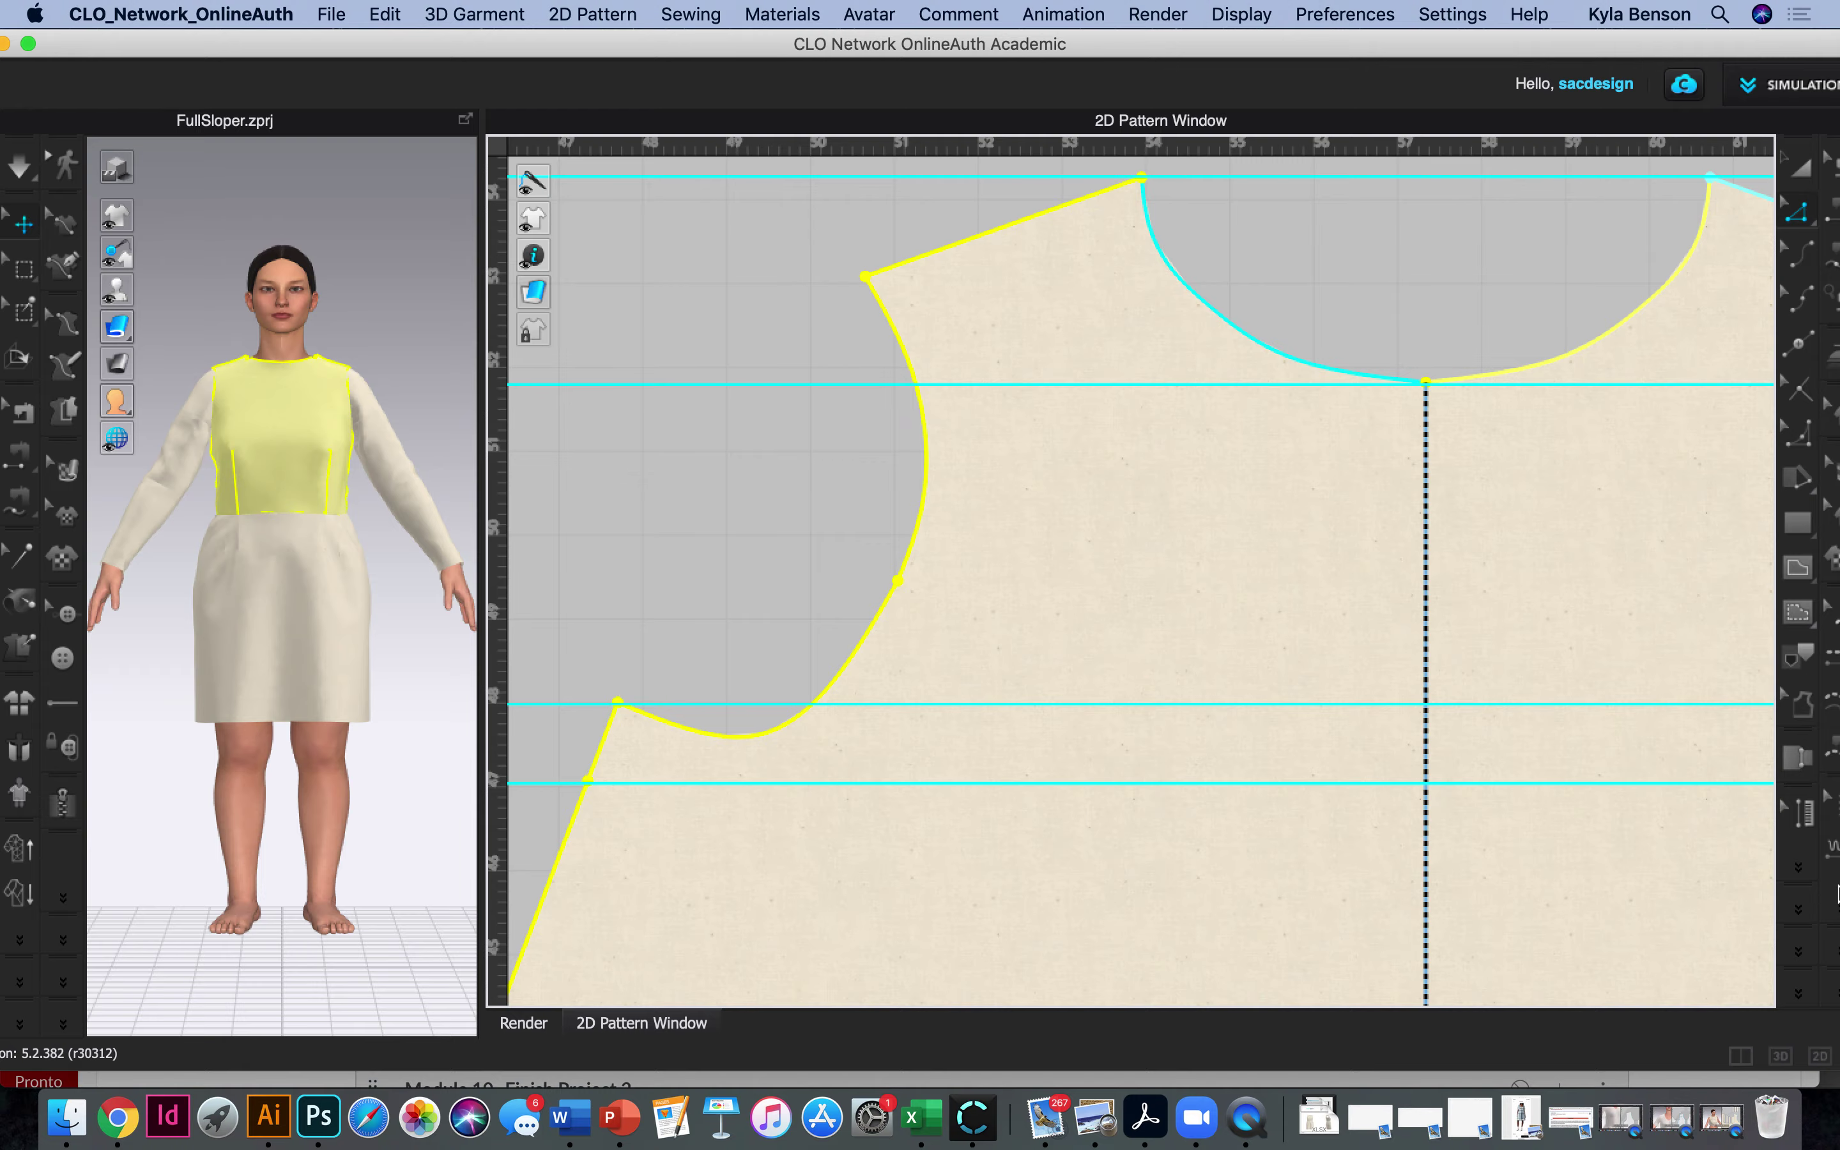
pyautogui.press('F12')
pyautogui.press('F12')
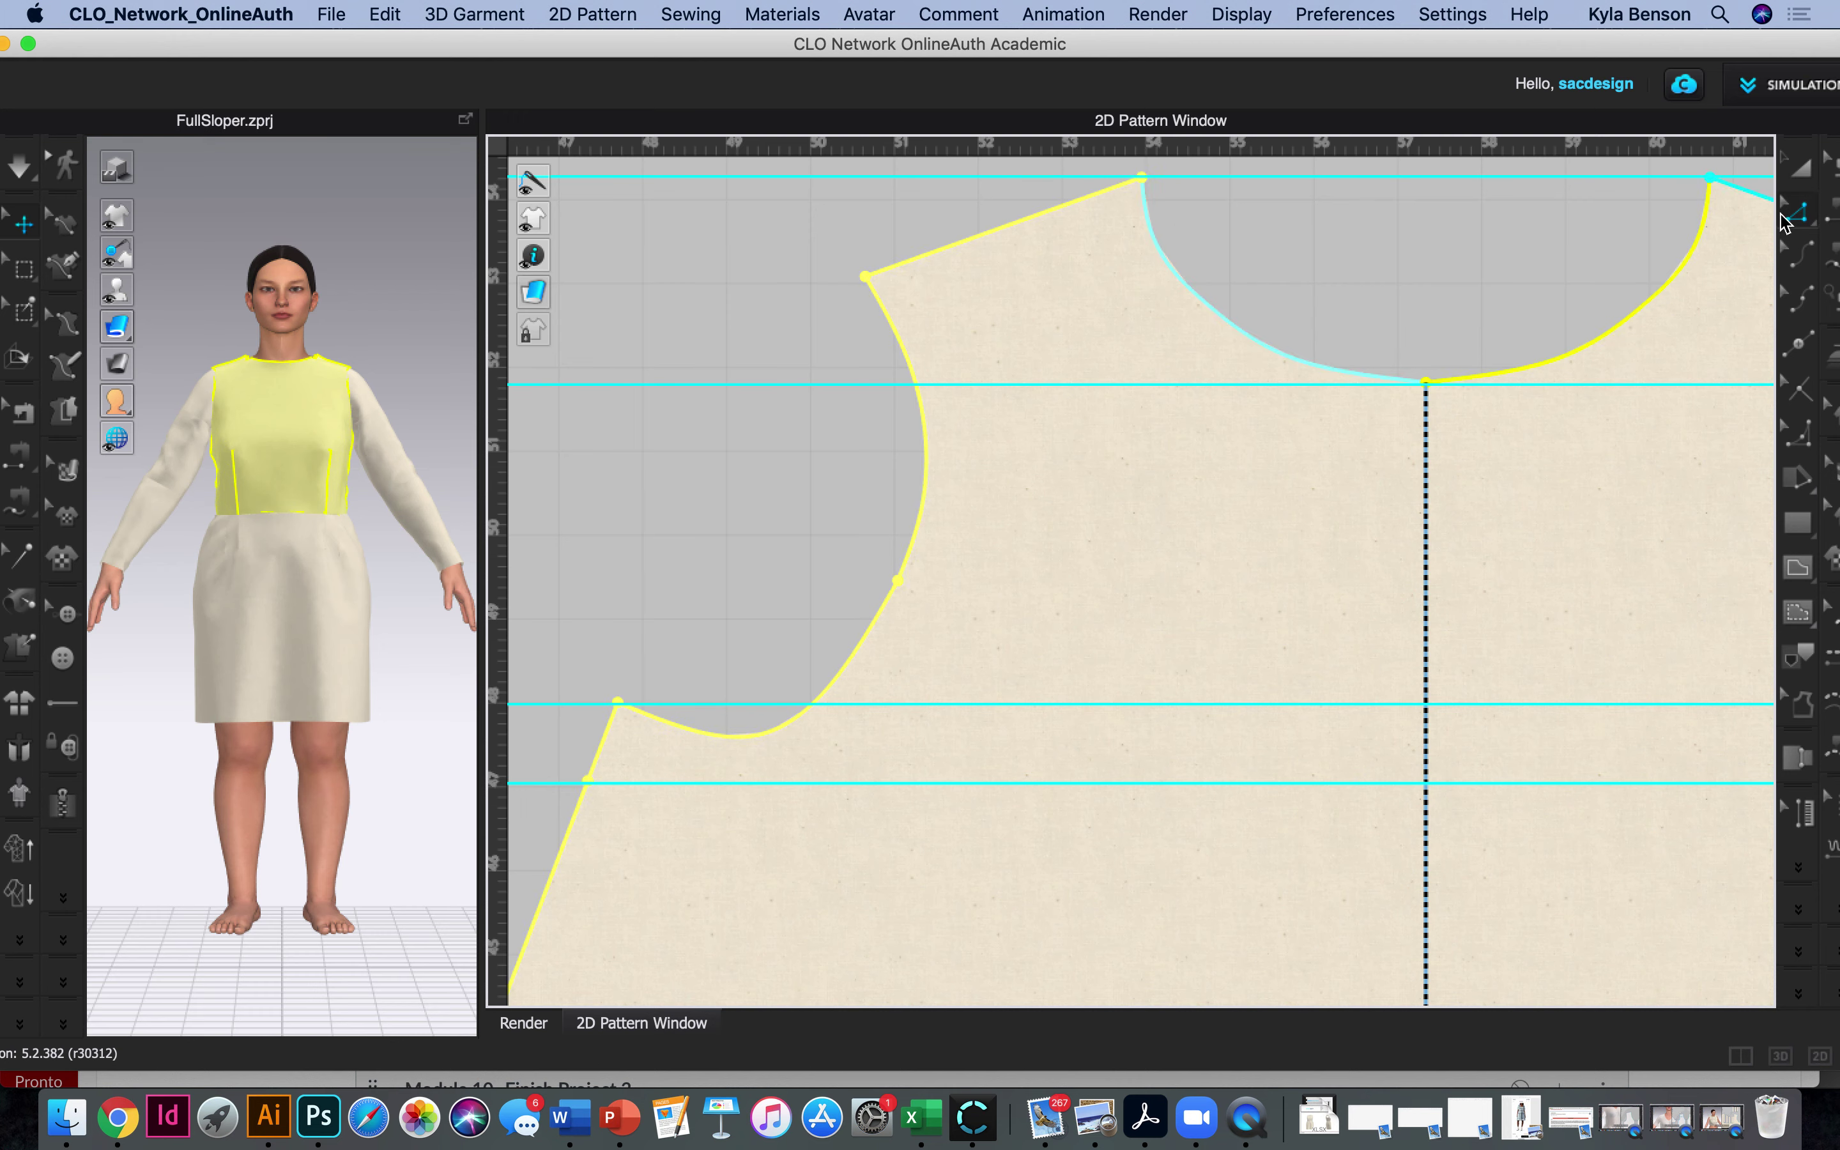
# Move the uppermost horizontal guideline slightly below the front bodice's high shoulder neck point.
pyautogui.click(1139, 177)
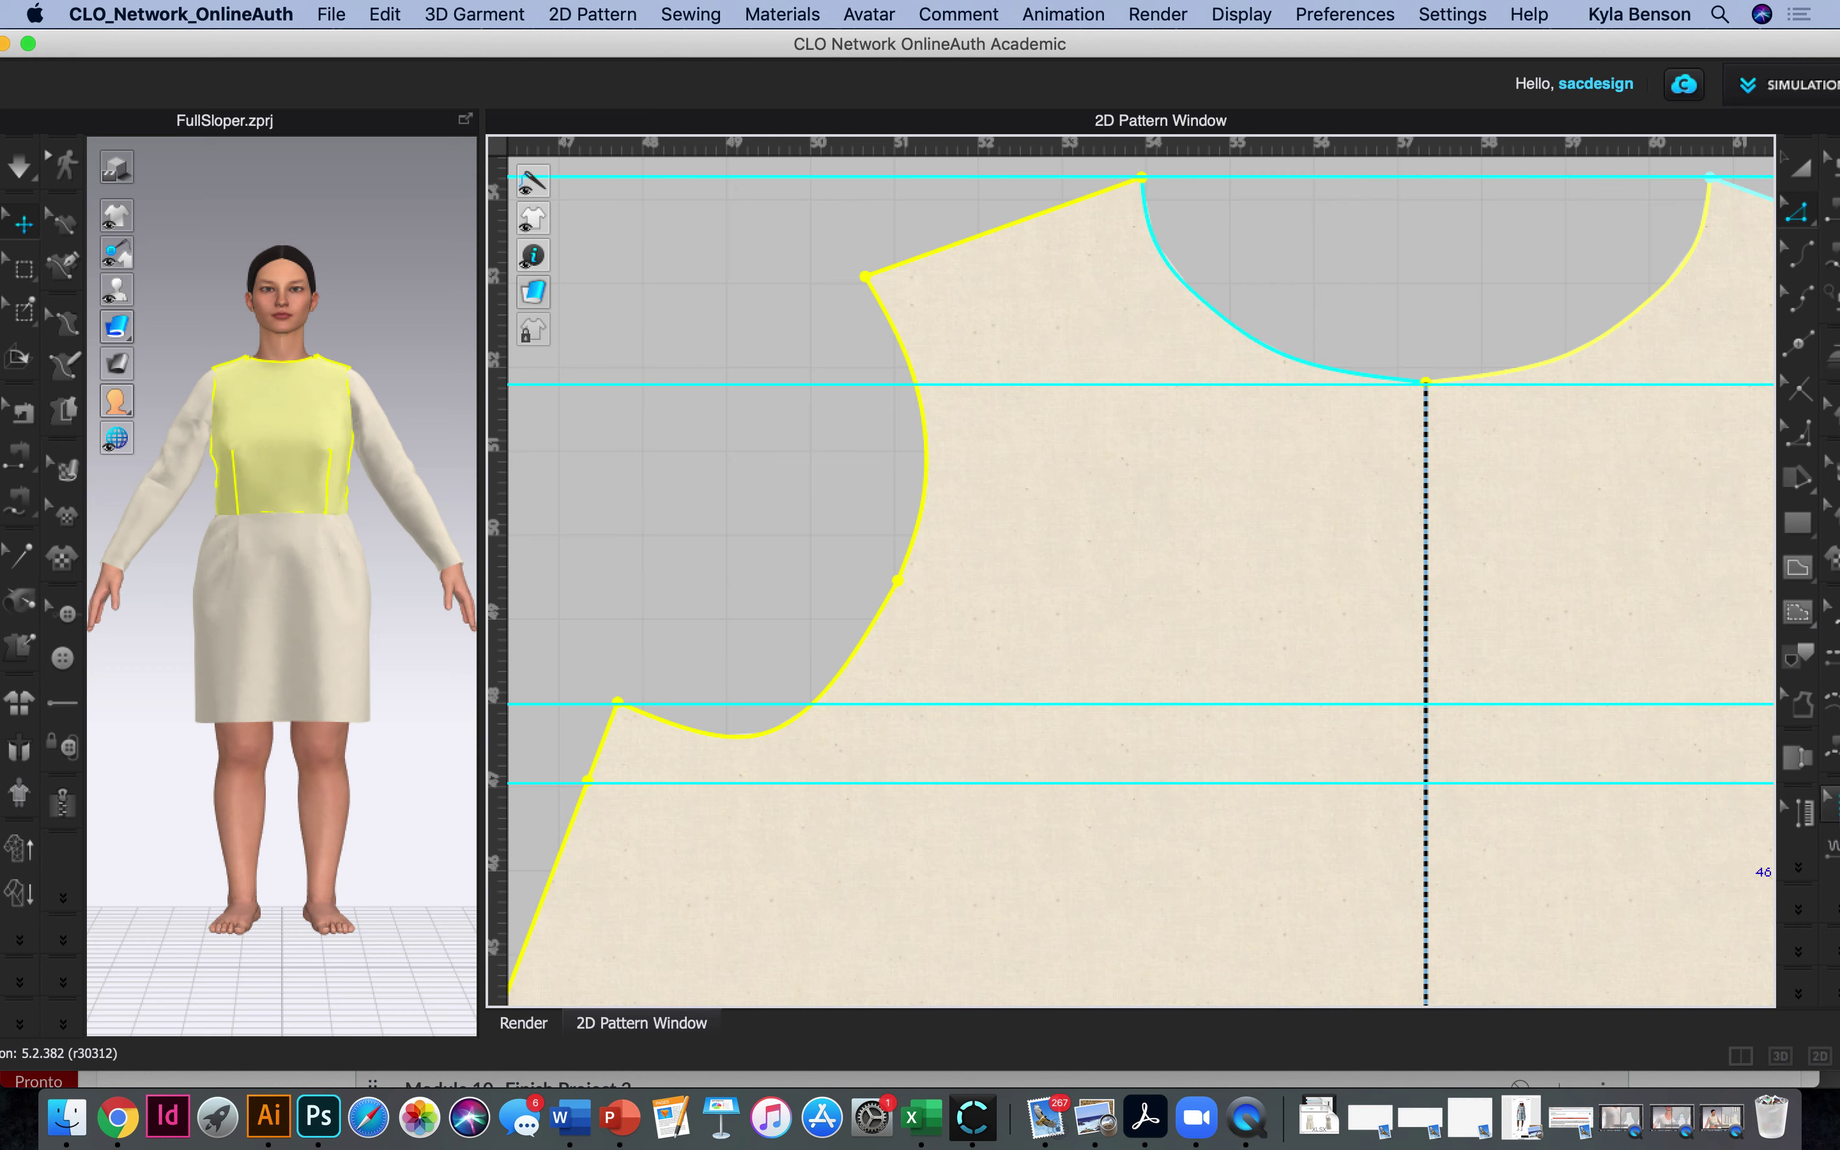
pyautogui.rightClick(1170, 178)
pyautogui.click(1068, 168)
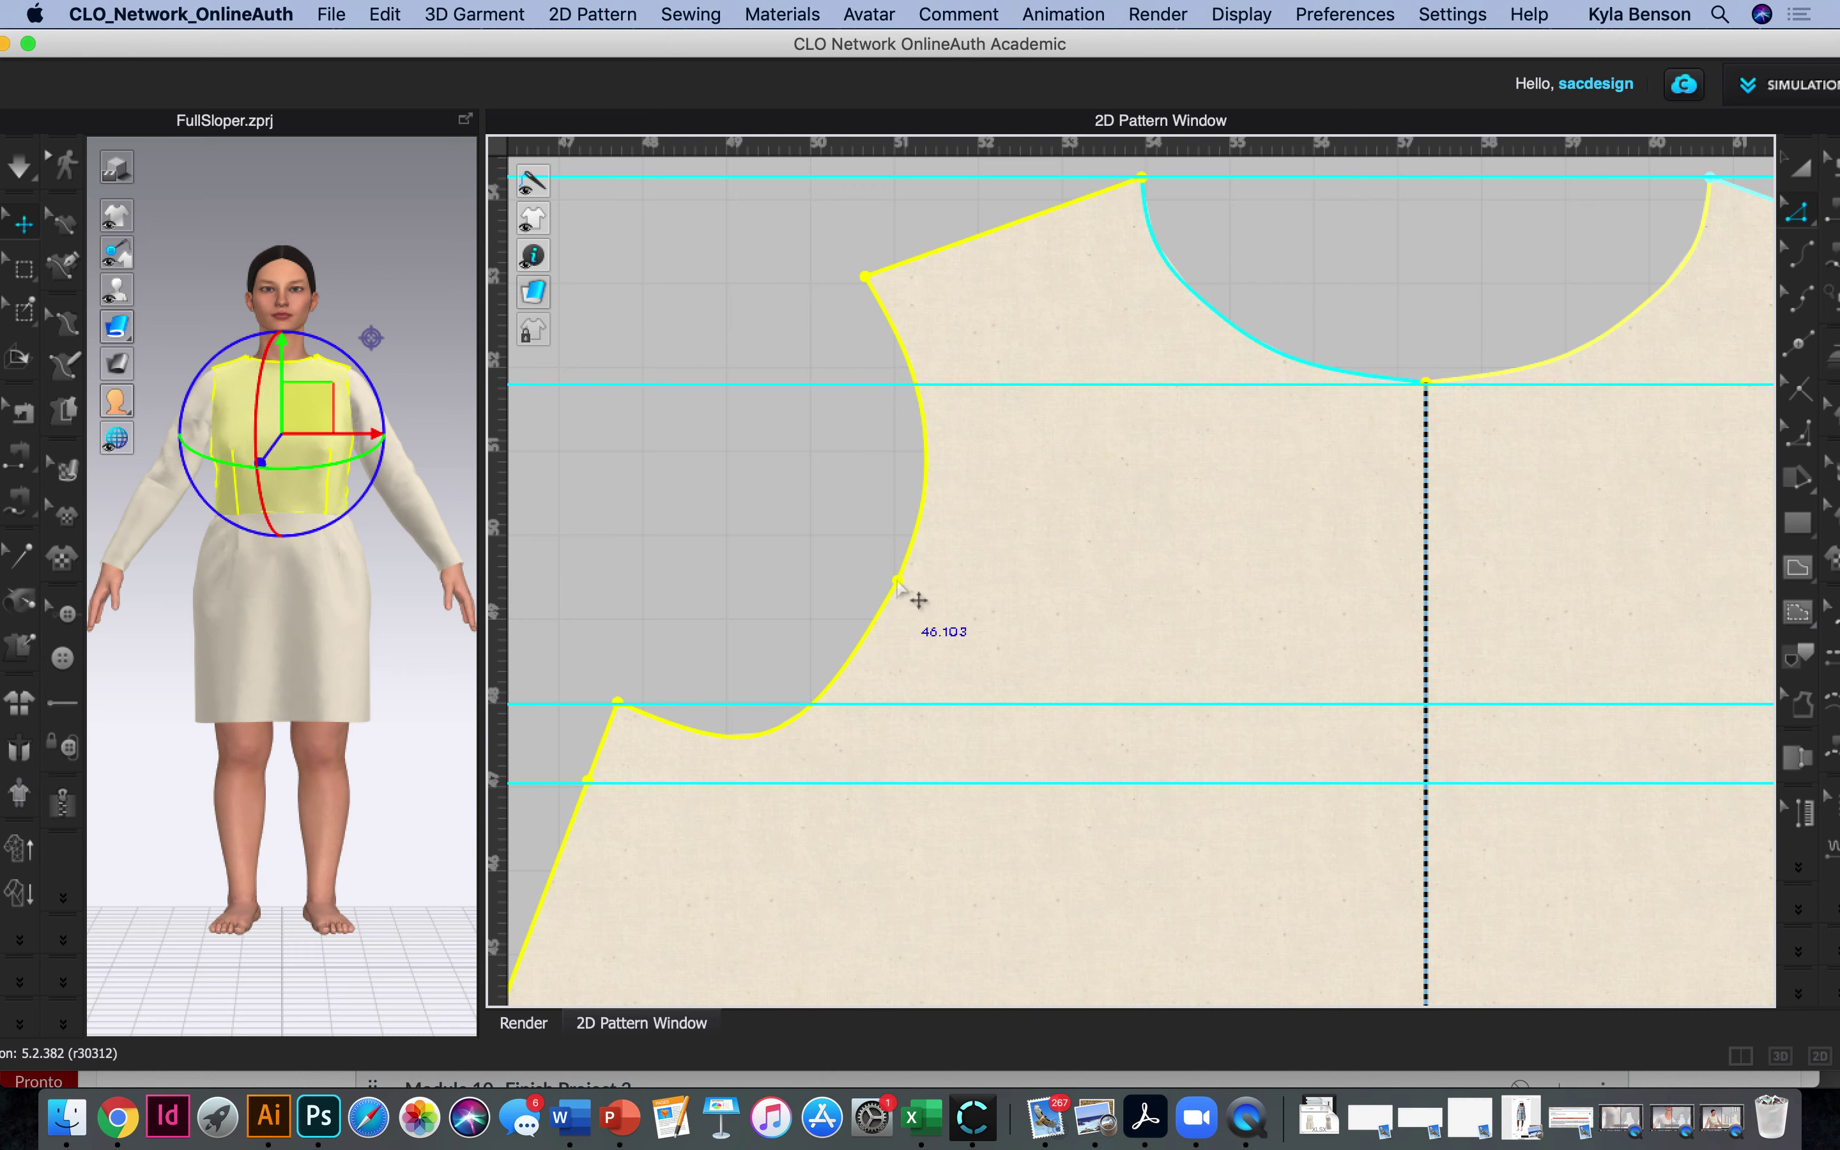
pyautogui.moveTo(1244, 176); pyautogui.dragTo(1252, 201)
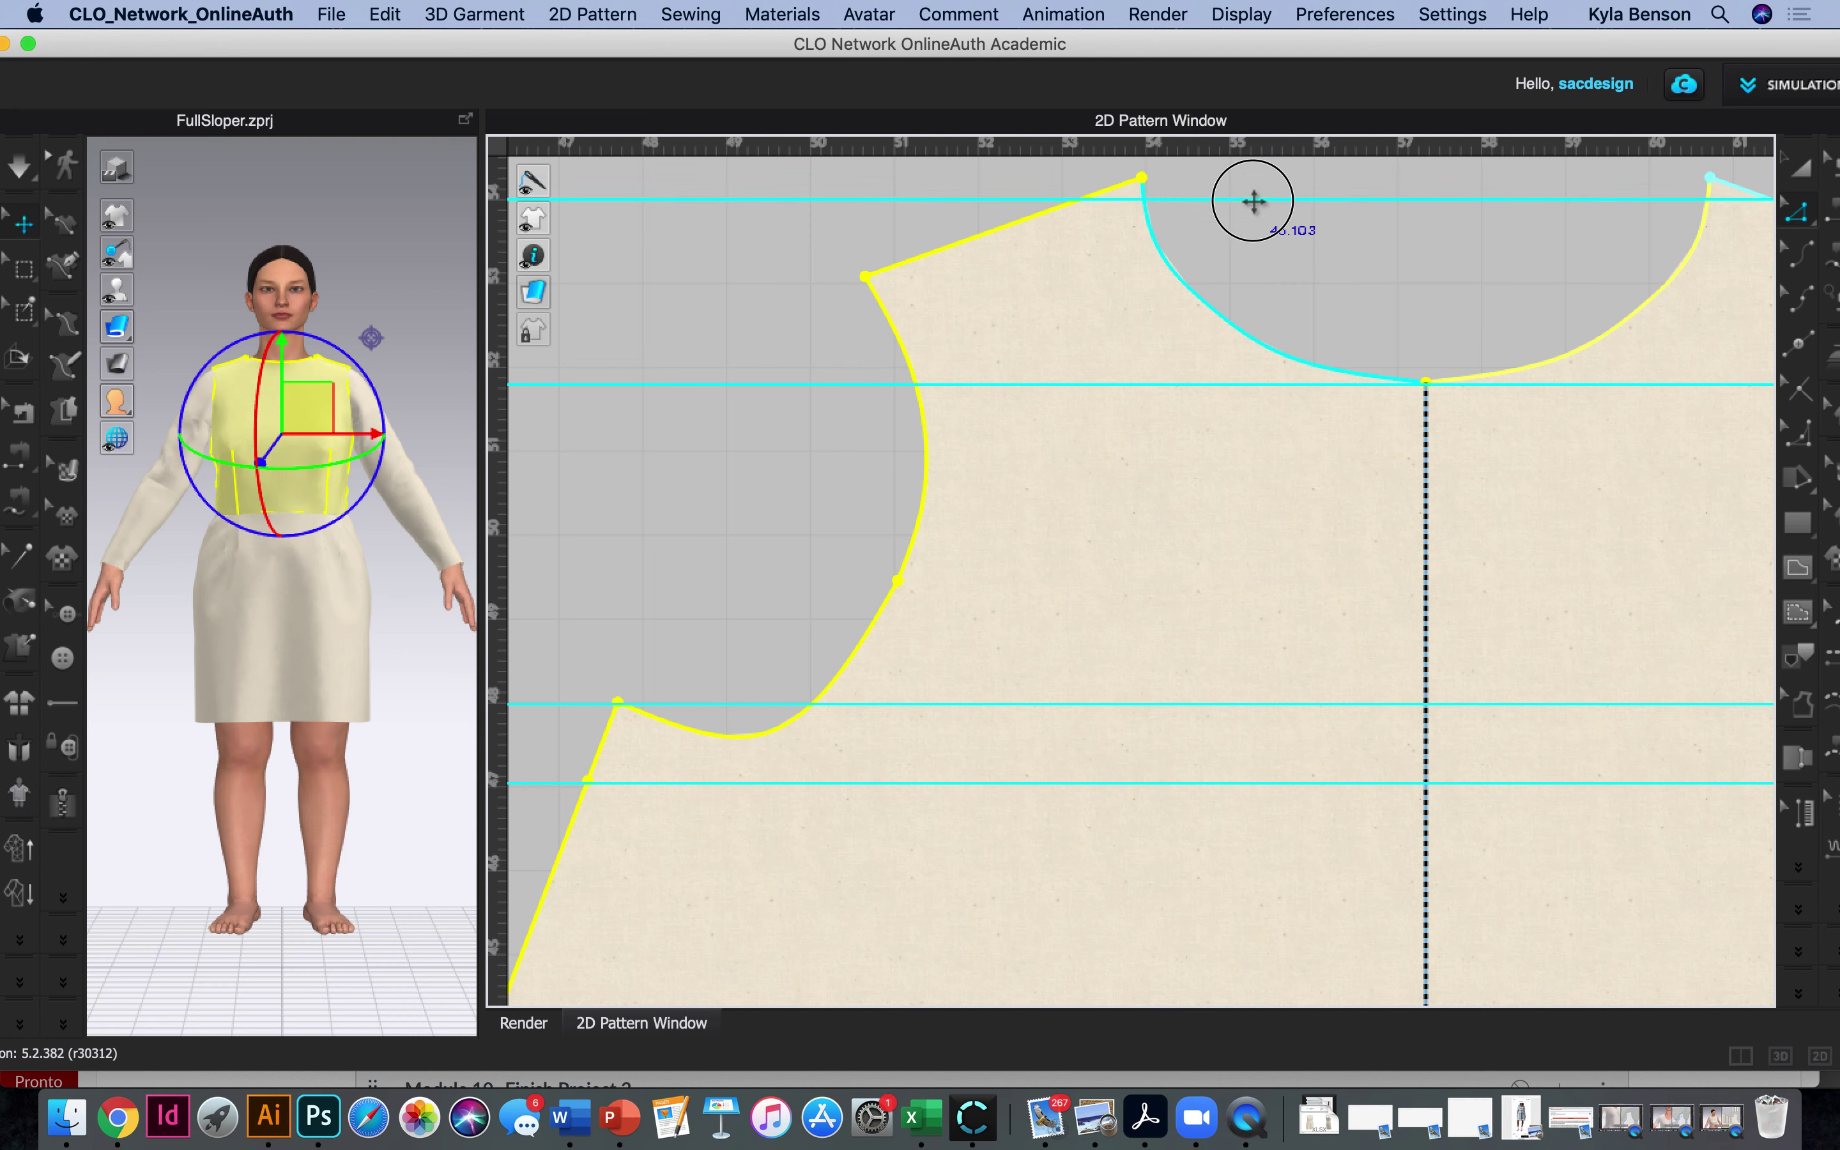
# Try adding a 5 in perpendicular internal line relative to the X-axis from the front bodice's high shoulder neck point.
pyautogui.rightClick(1142, 179)
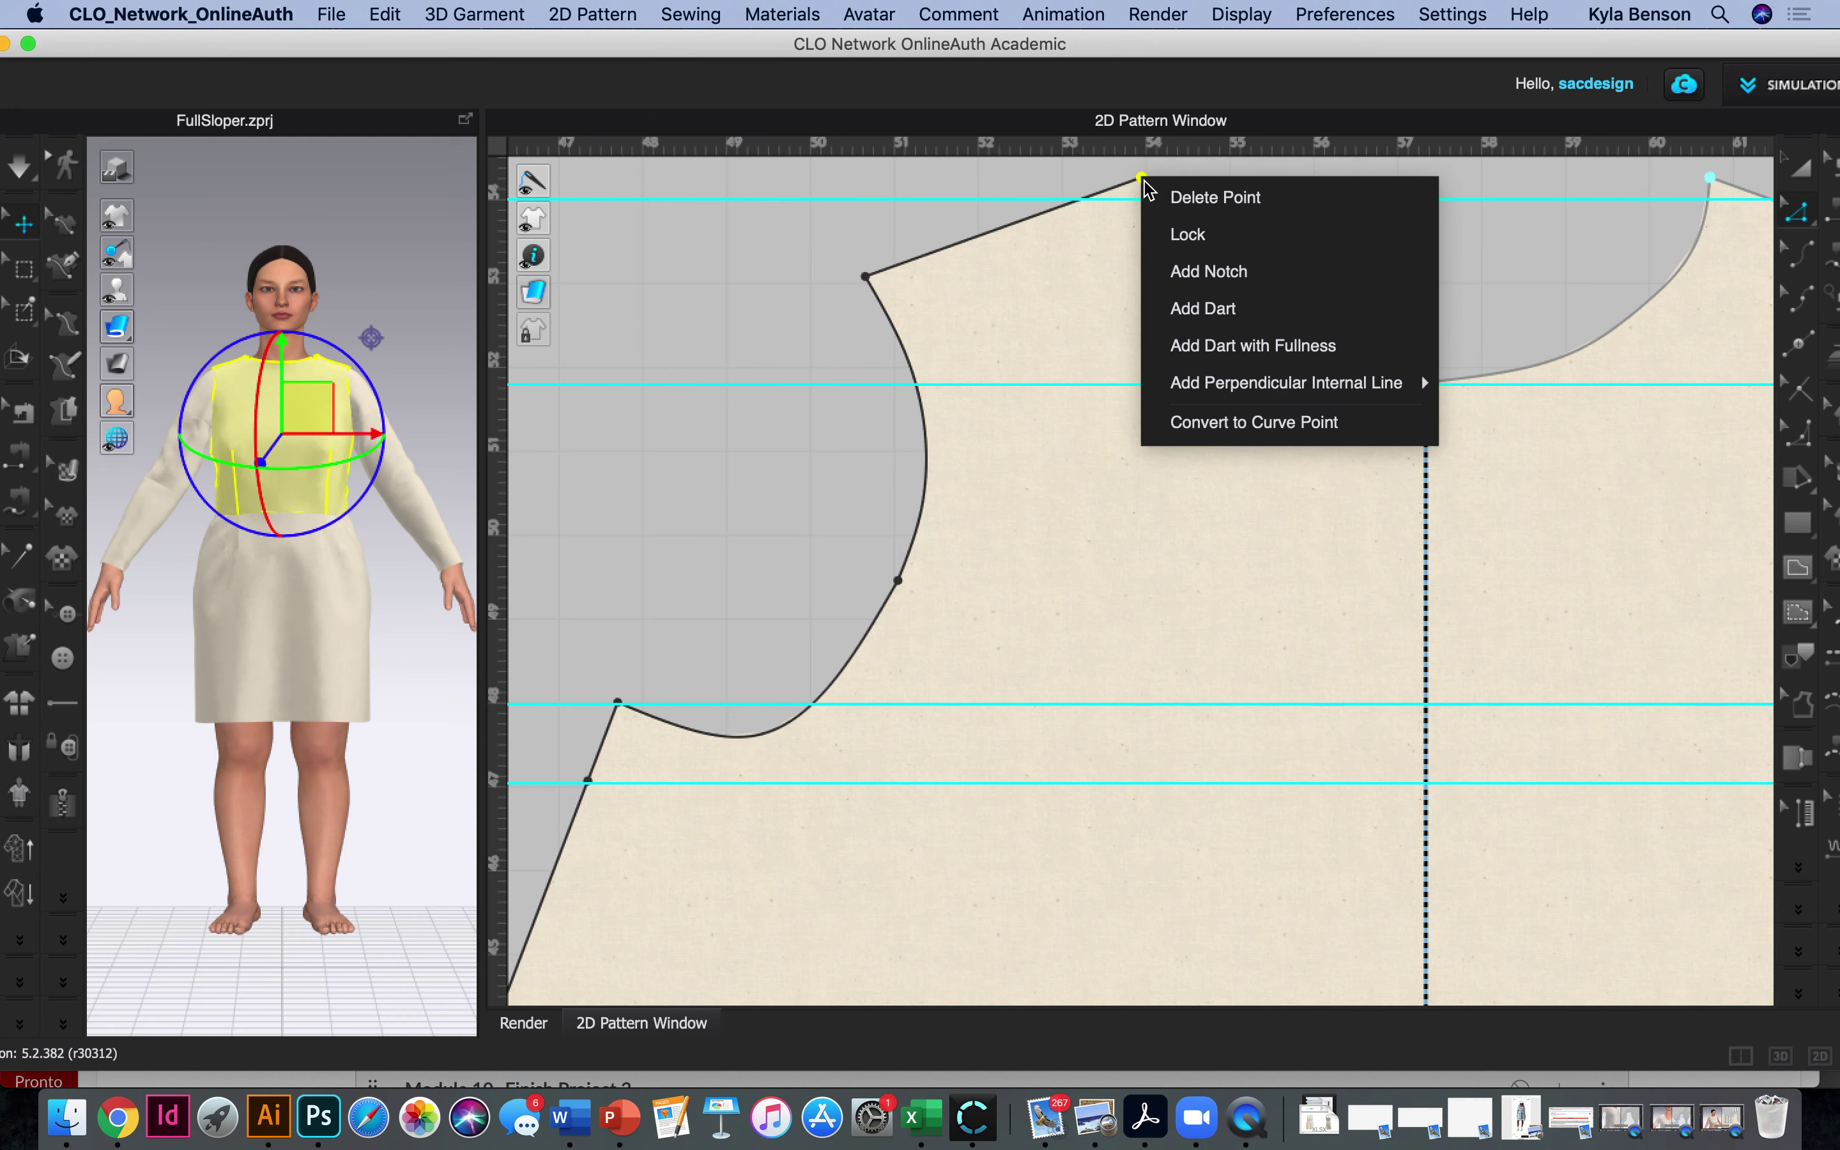
pyautogui.moveTo(1415, 380)
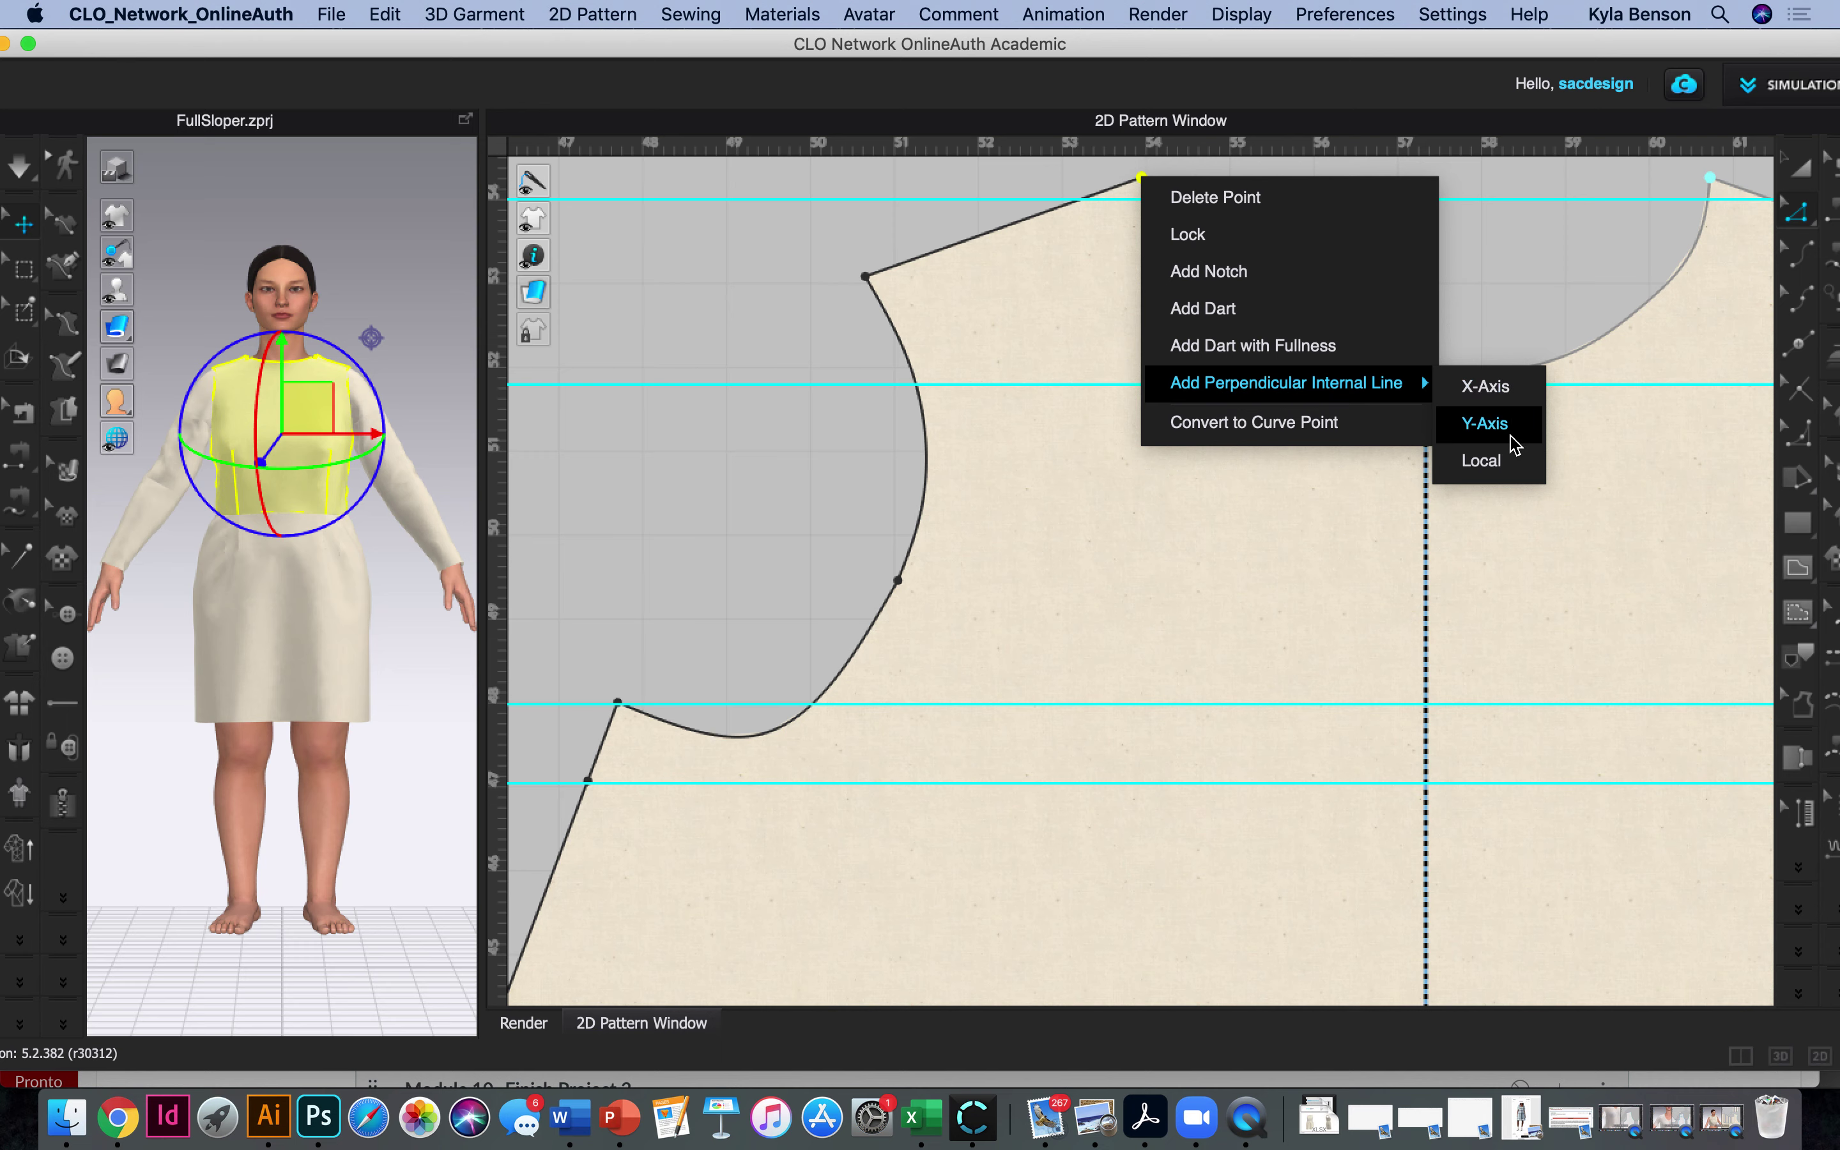
pyautogui.click(1495, 387)
pyautogui.moveTo(1065, 376); pyautogui.dragTo(684, 280)
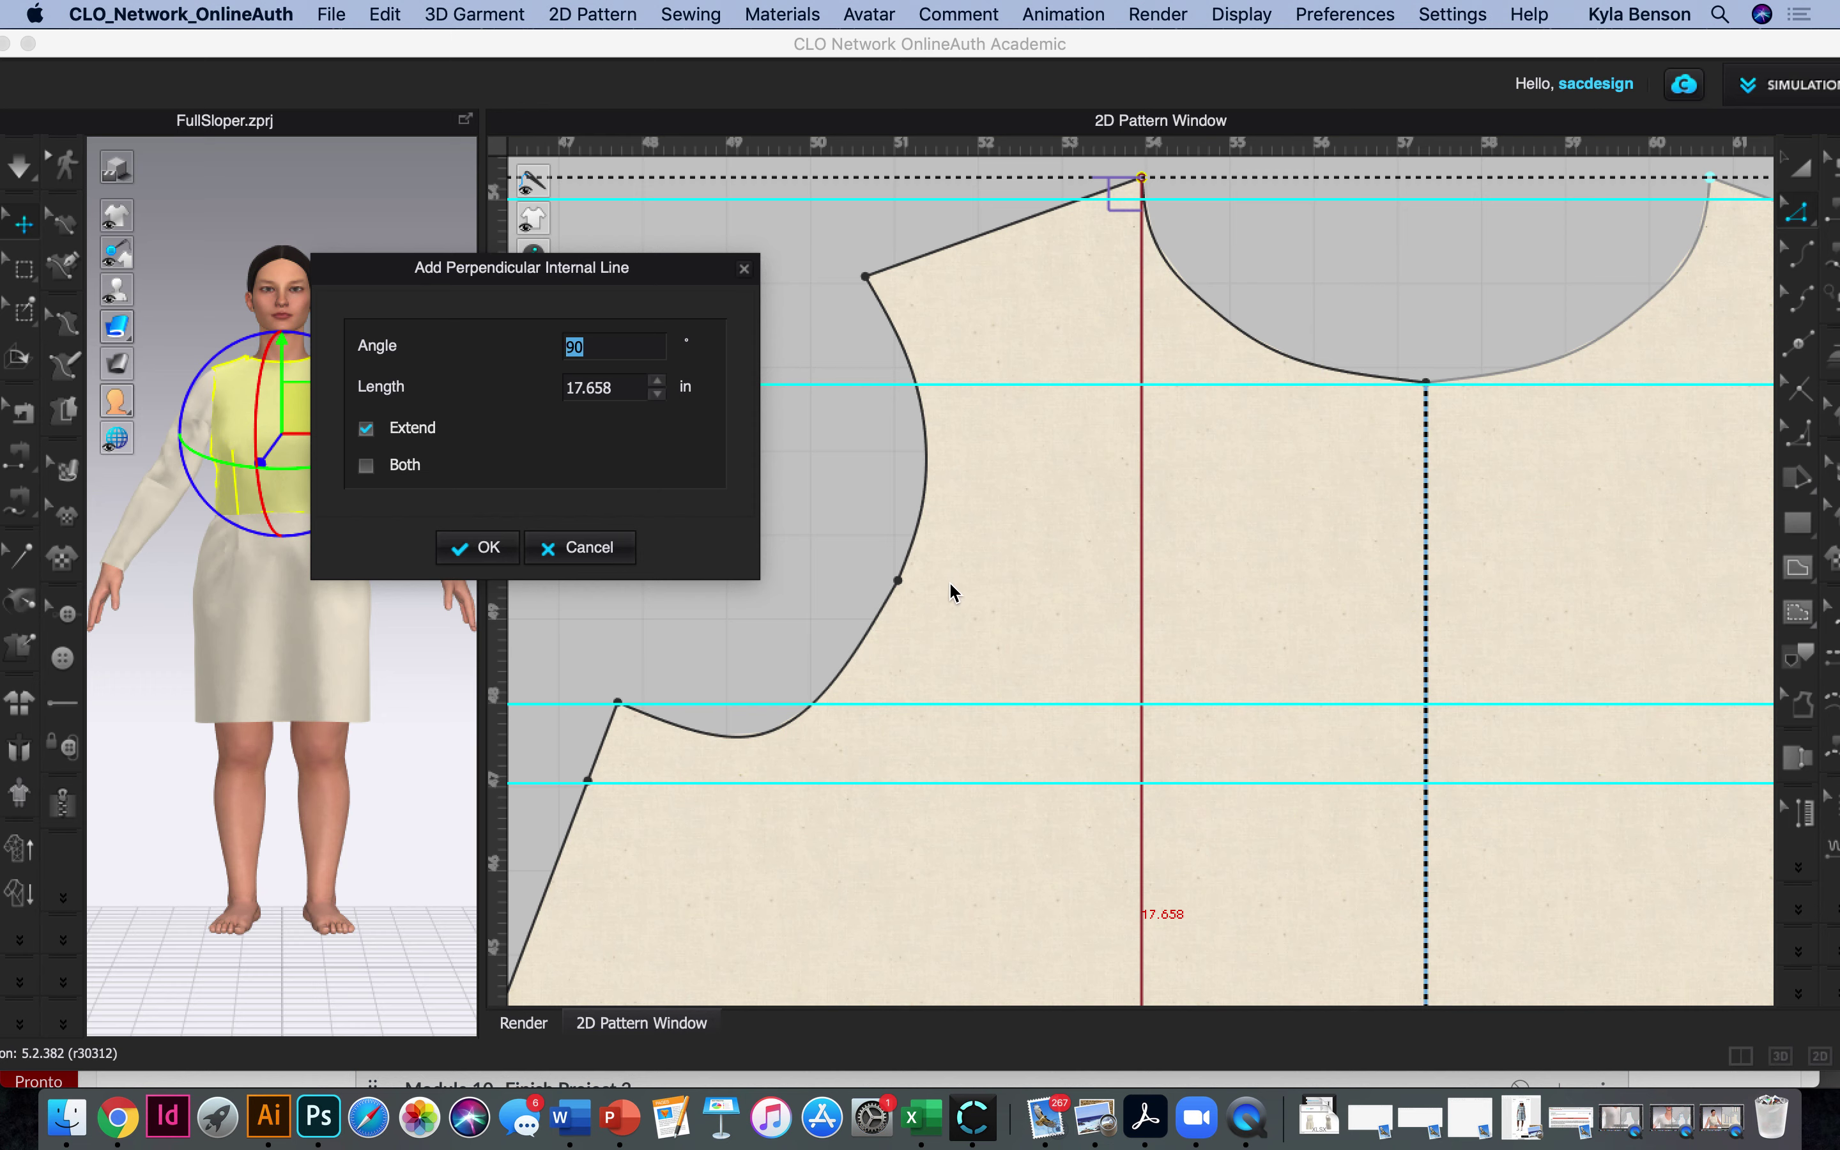
pyautogui.moveTo(537, 384); pyautogui.dragTo(636, 384)
pyautogui.write('5')
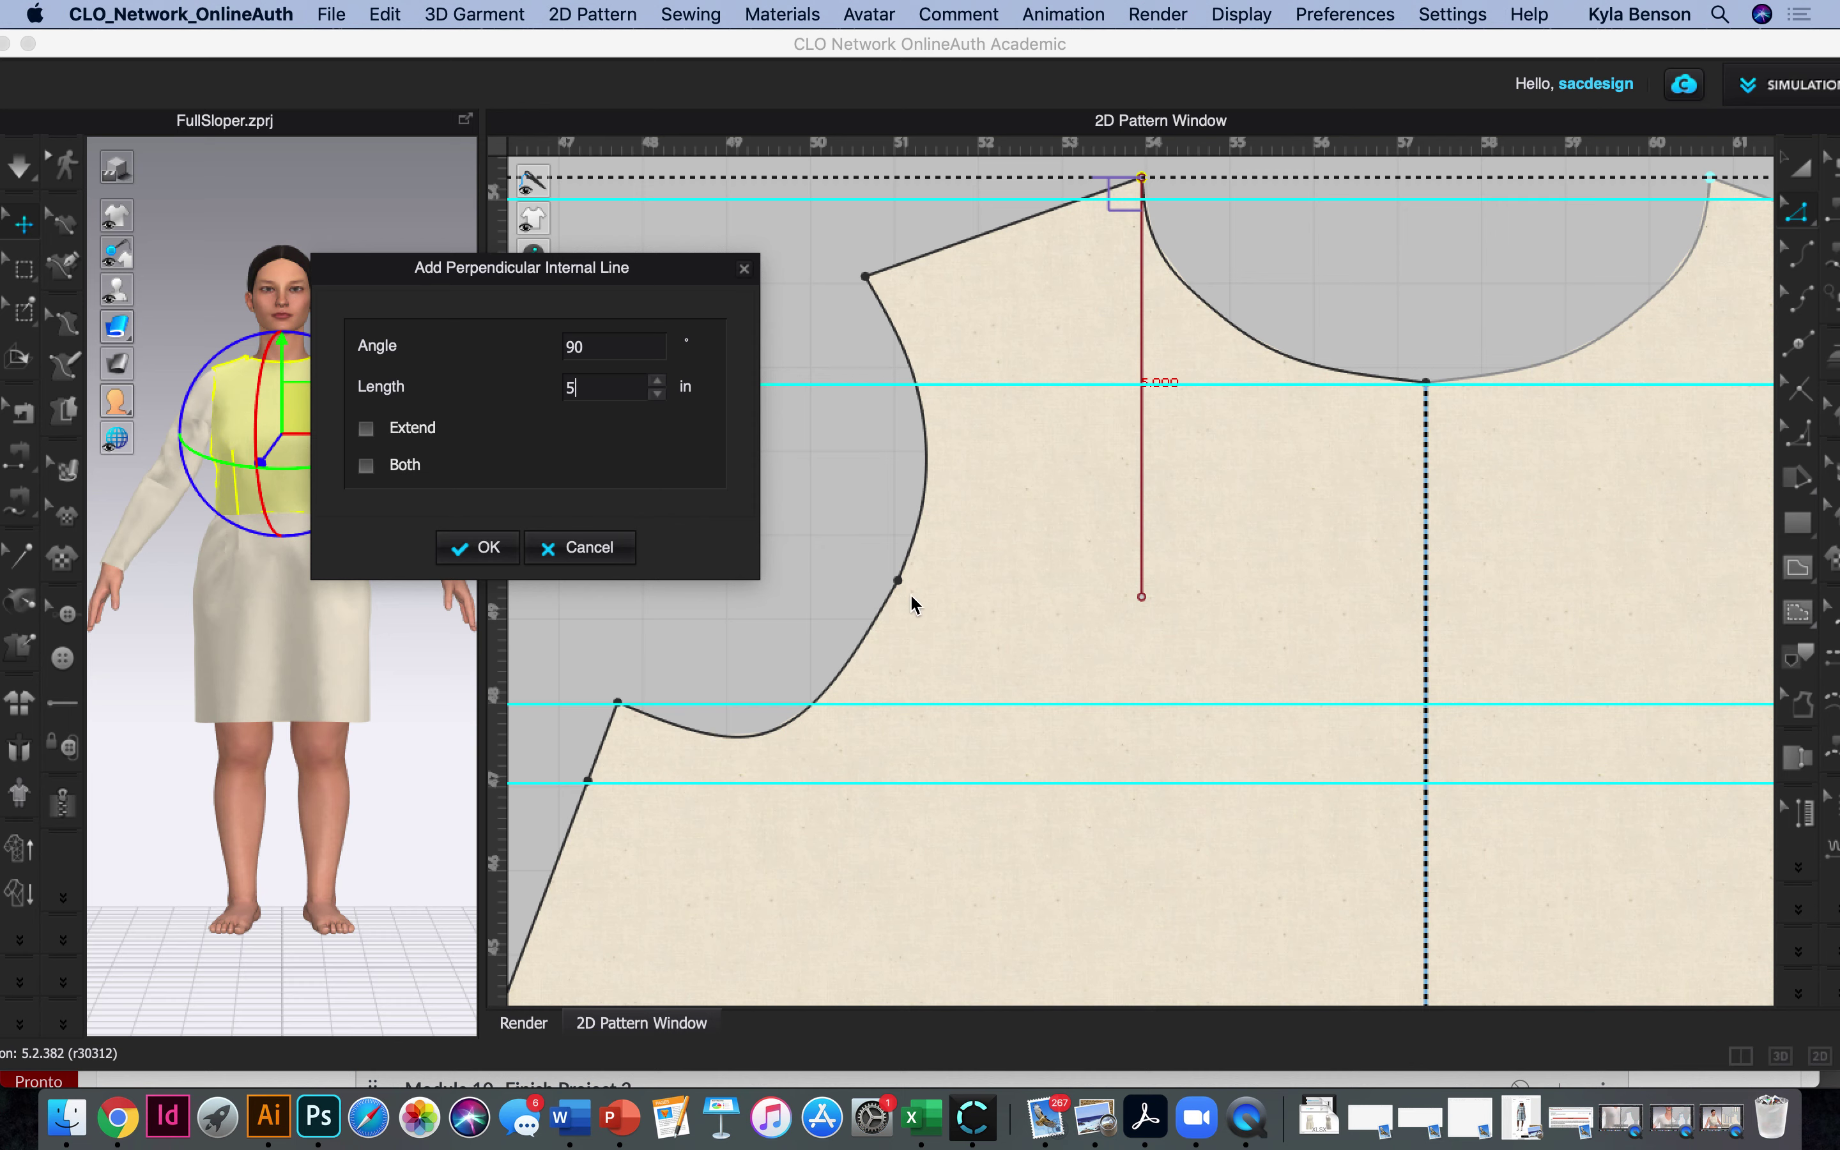
pyautogui.click(484, 547)
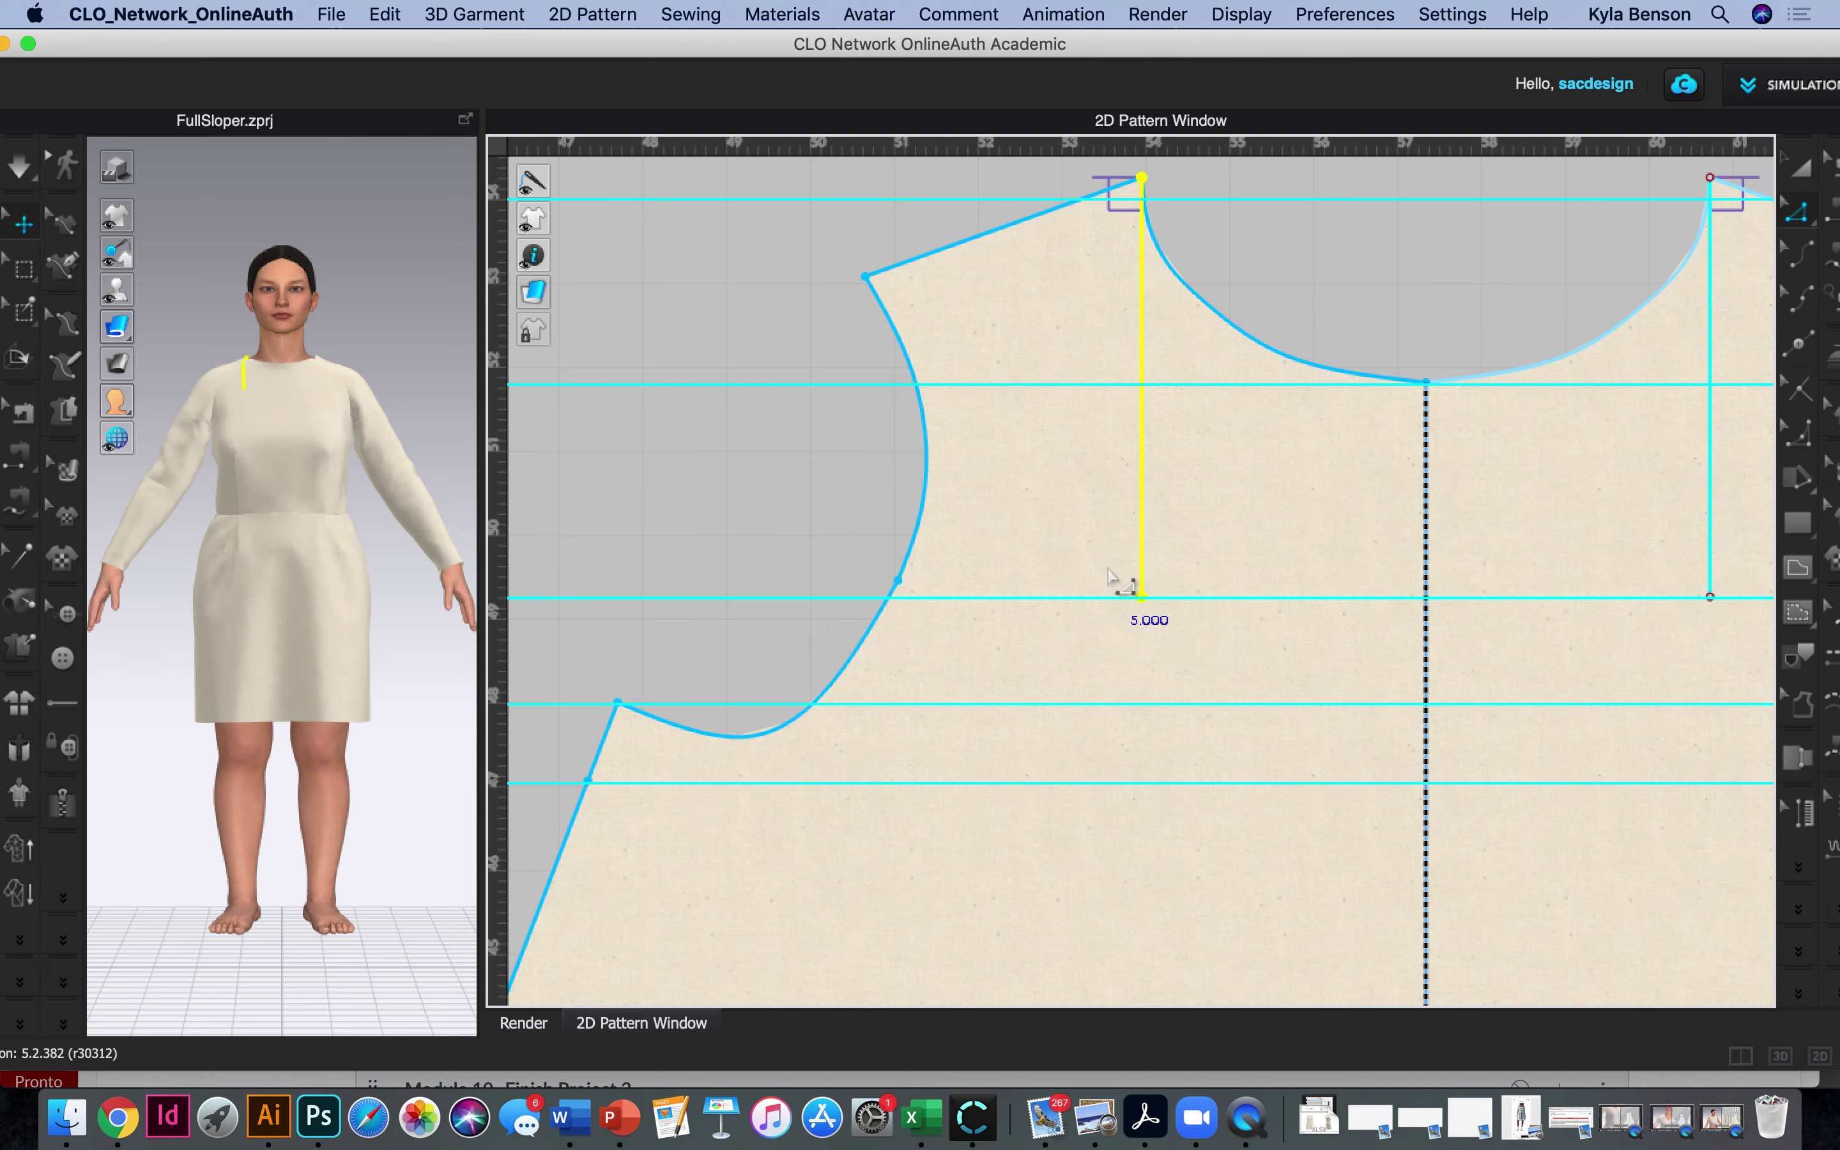
# Undo the guideline at the end of the internal line and the 5 in perpendicular internal line itself.
pyautogui.scroll(-1, 1119, 582)
pyautogui.scroll(-2, 1119, 582)
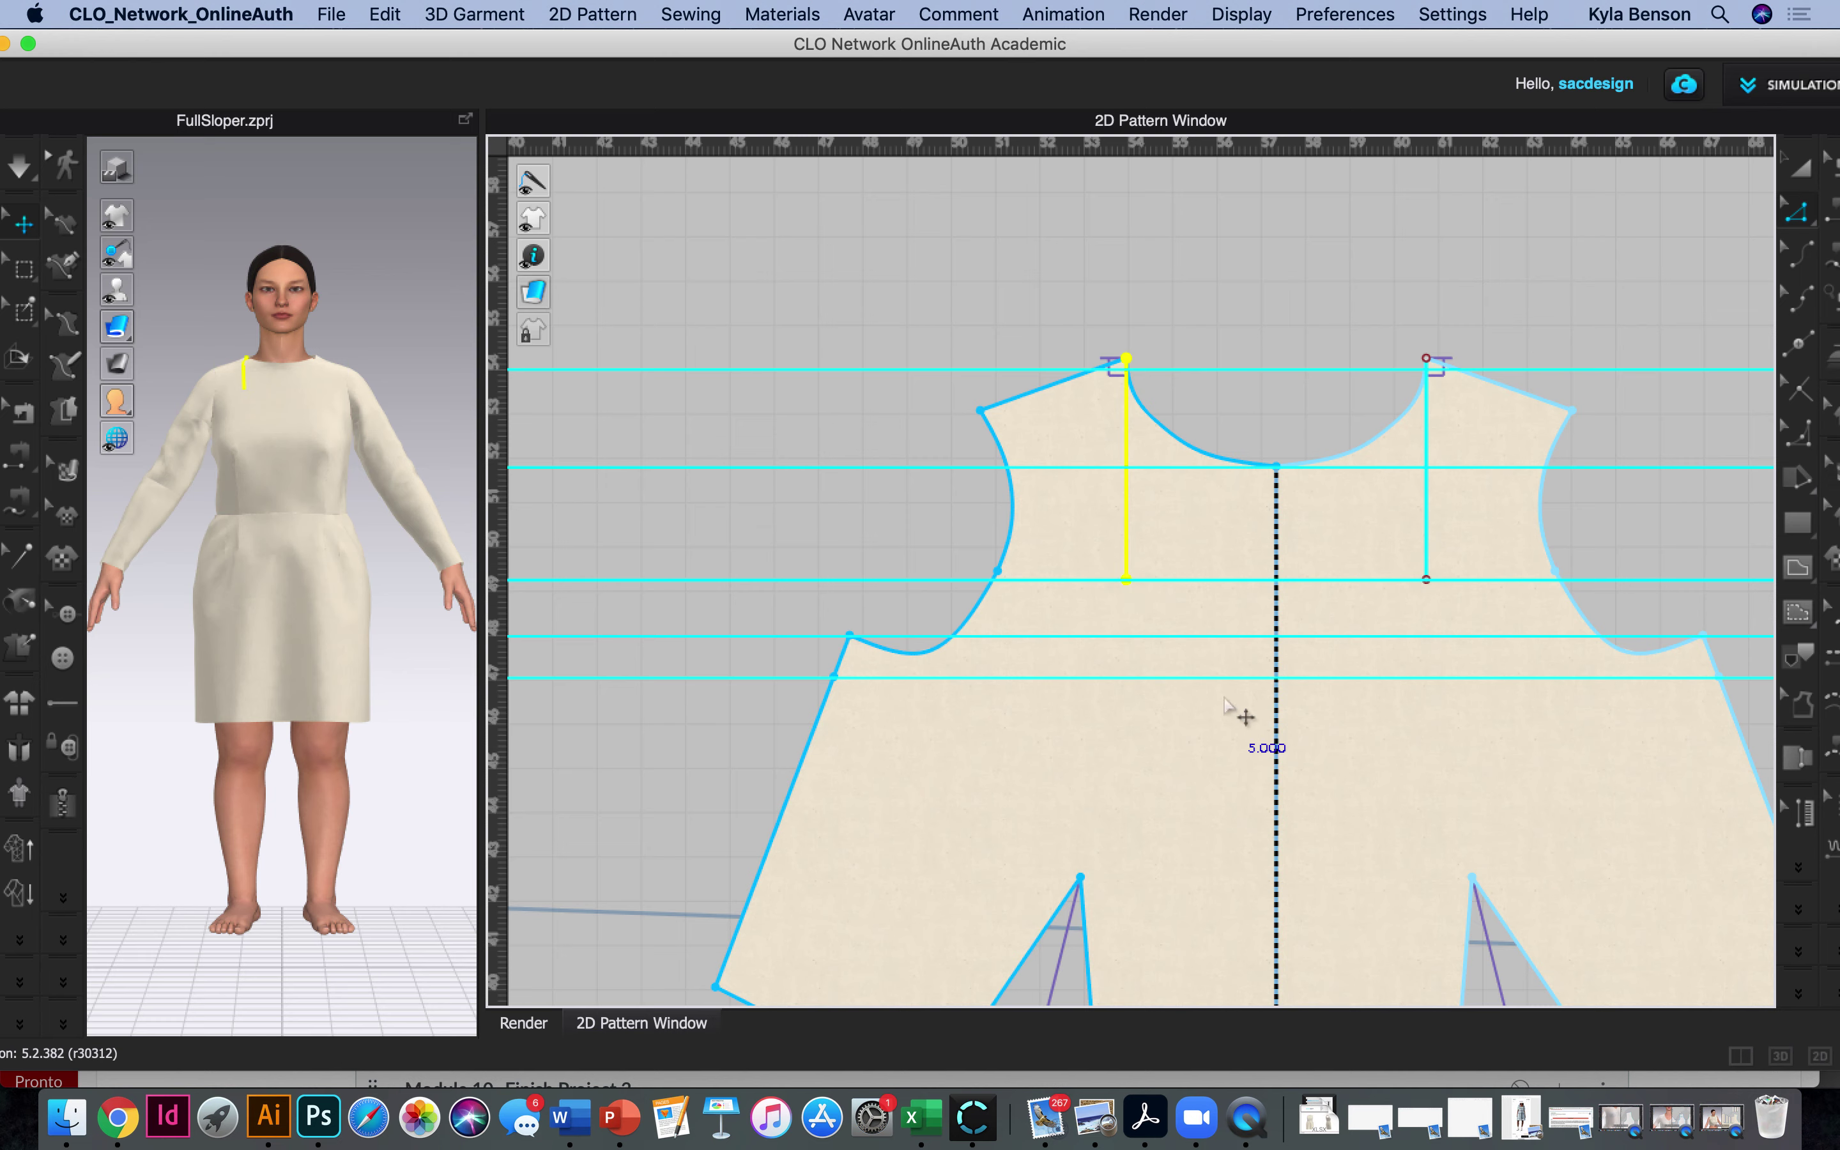
pyautogui.click(1154, 564)
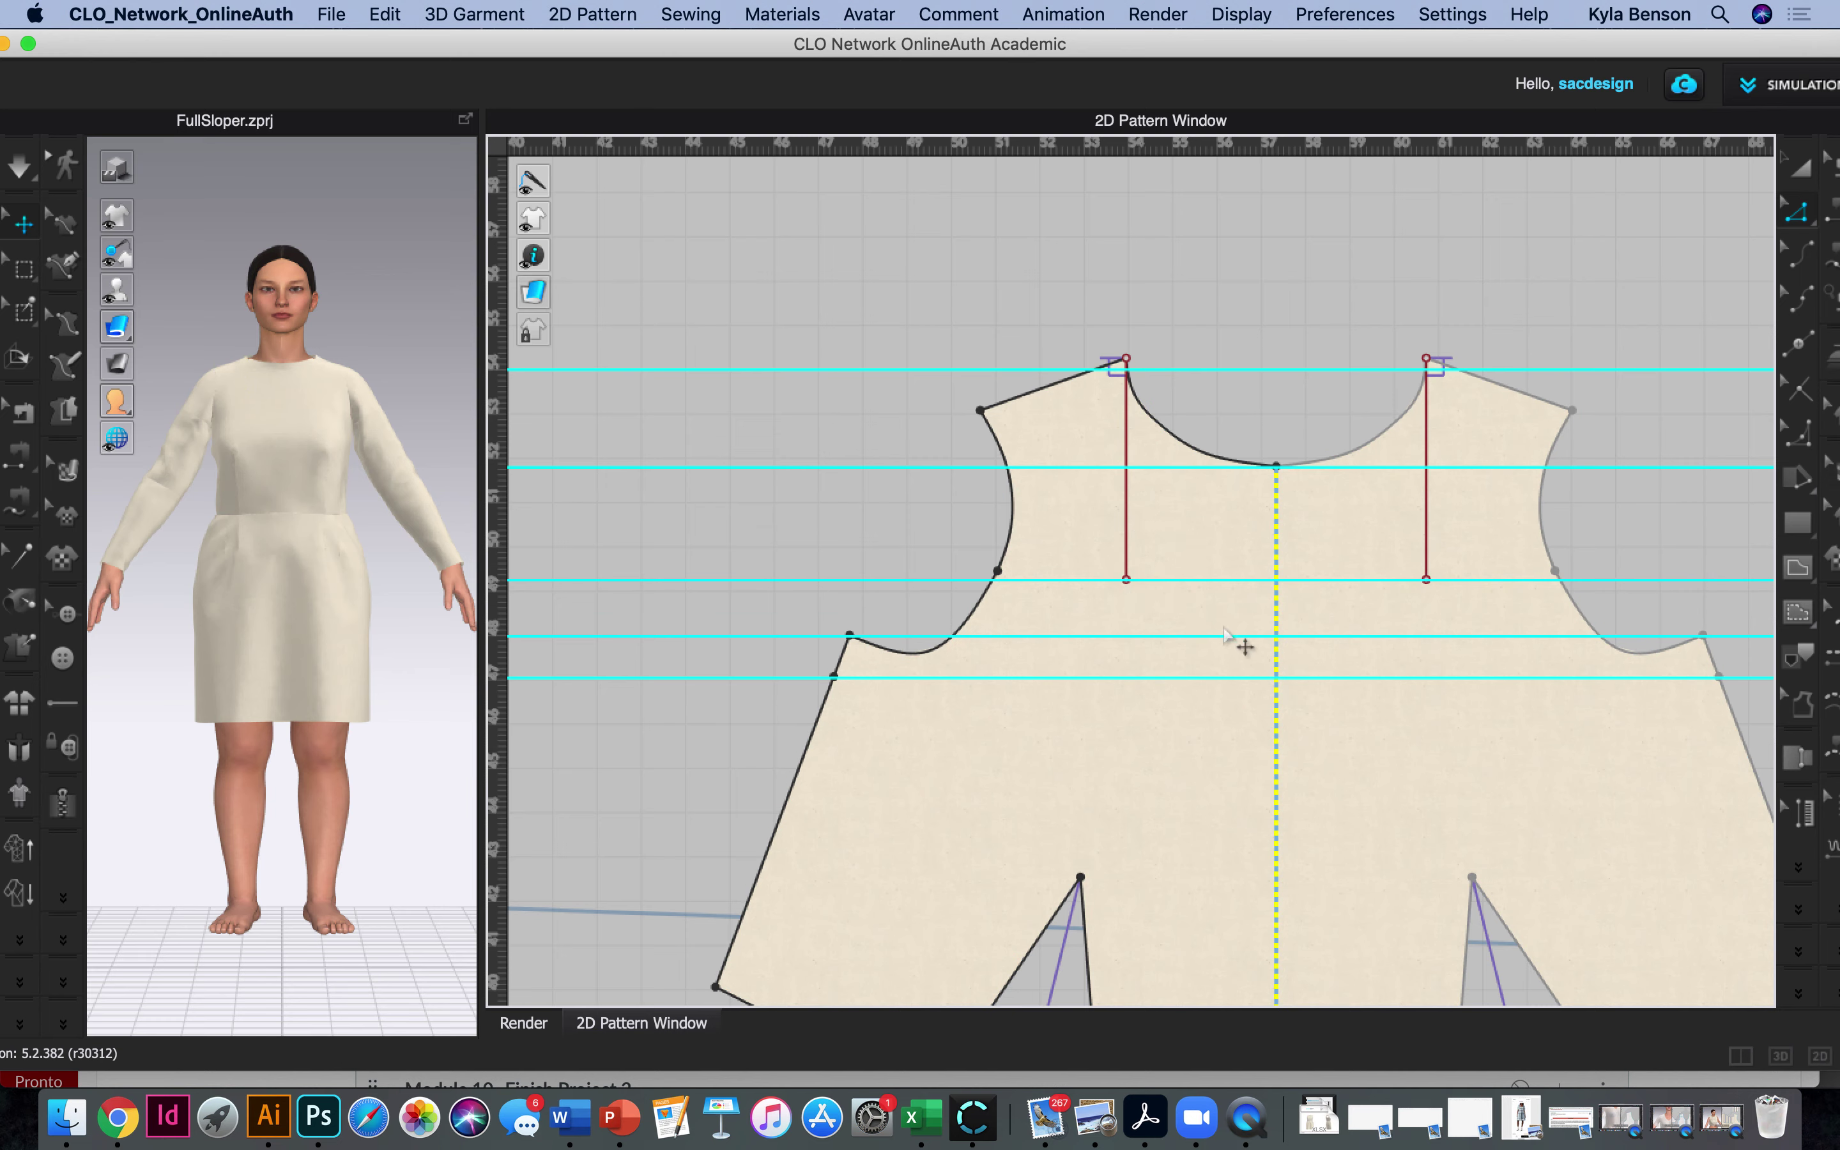
pyautogui.press('super+z')
pyautogui.press('super+z')
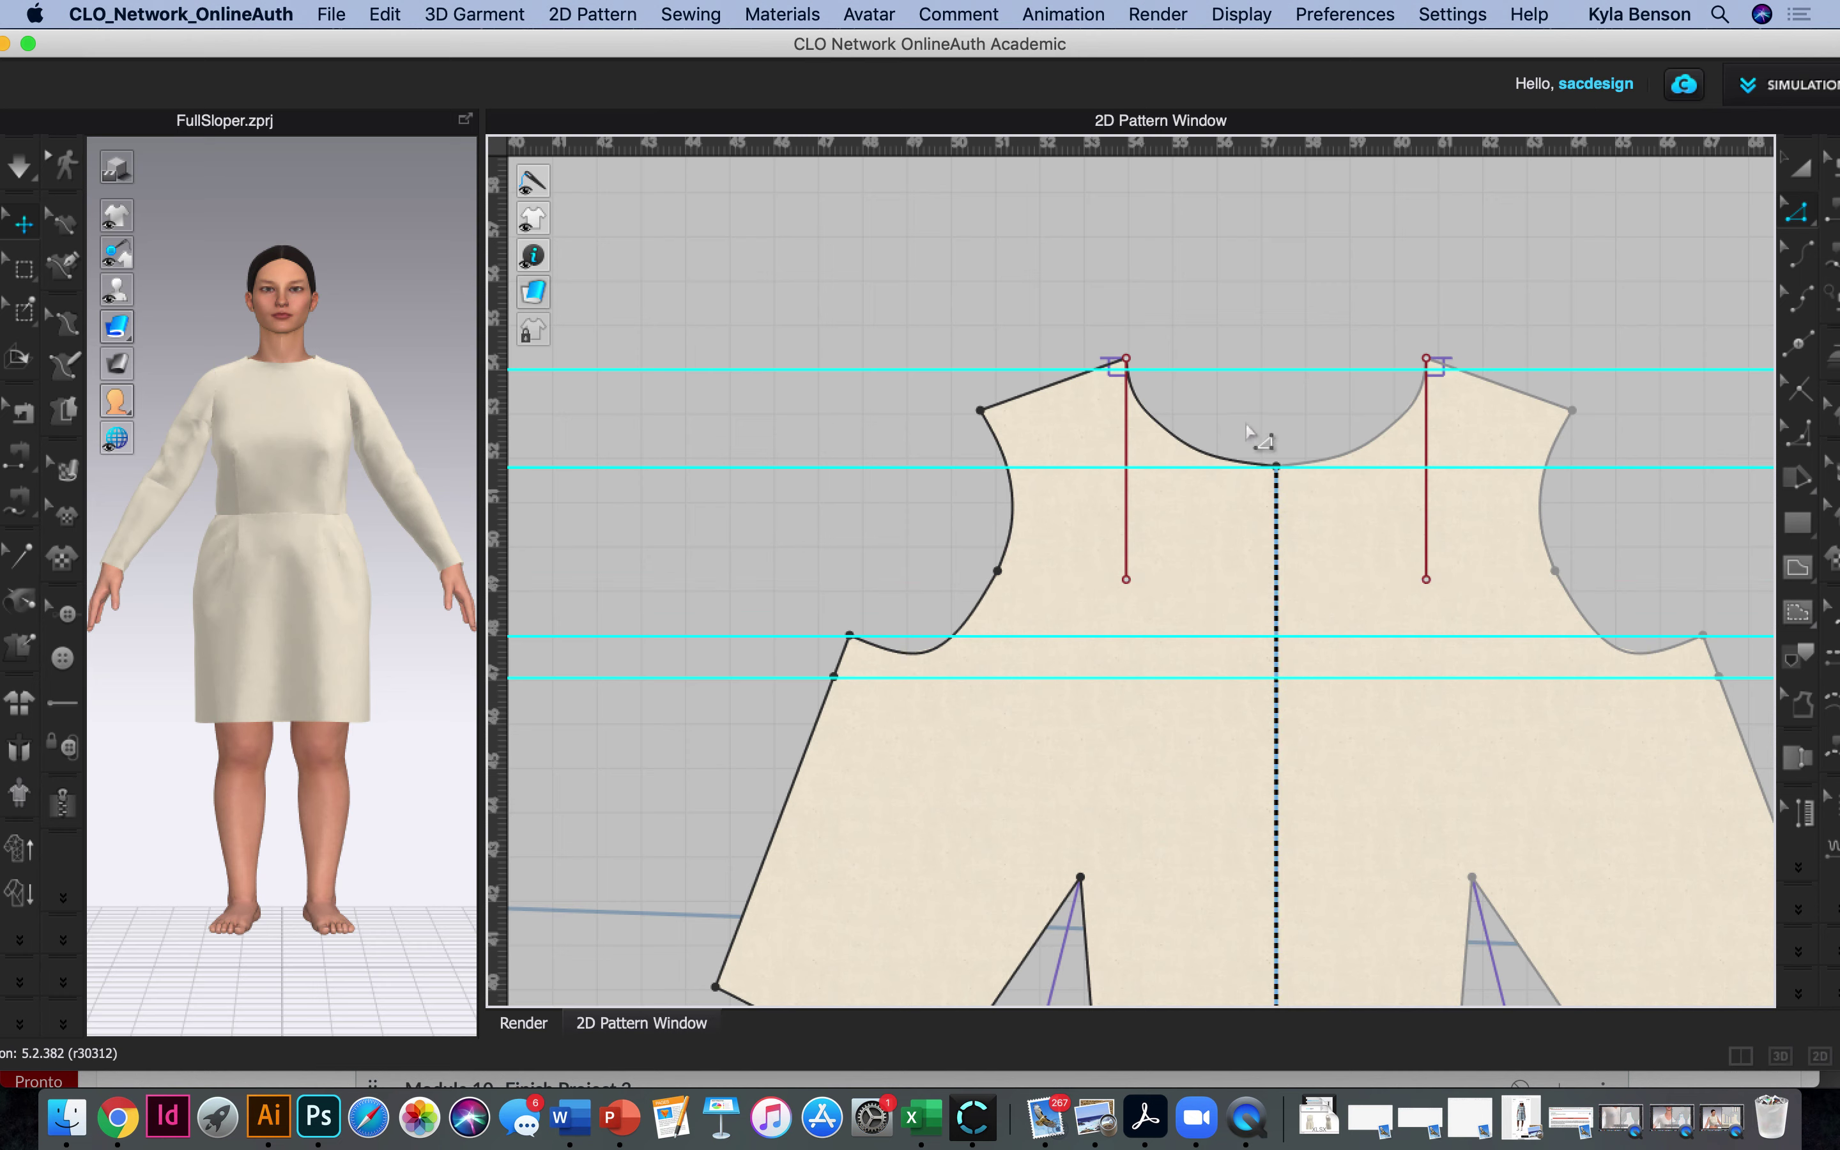
pyautogui.click(385, 14)
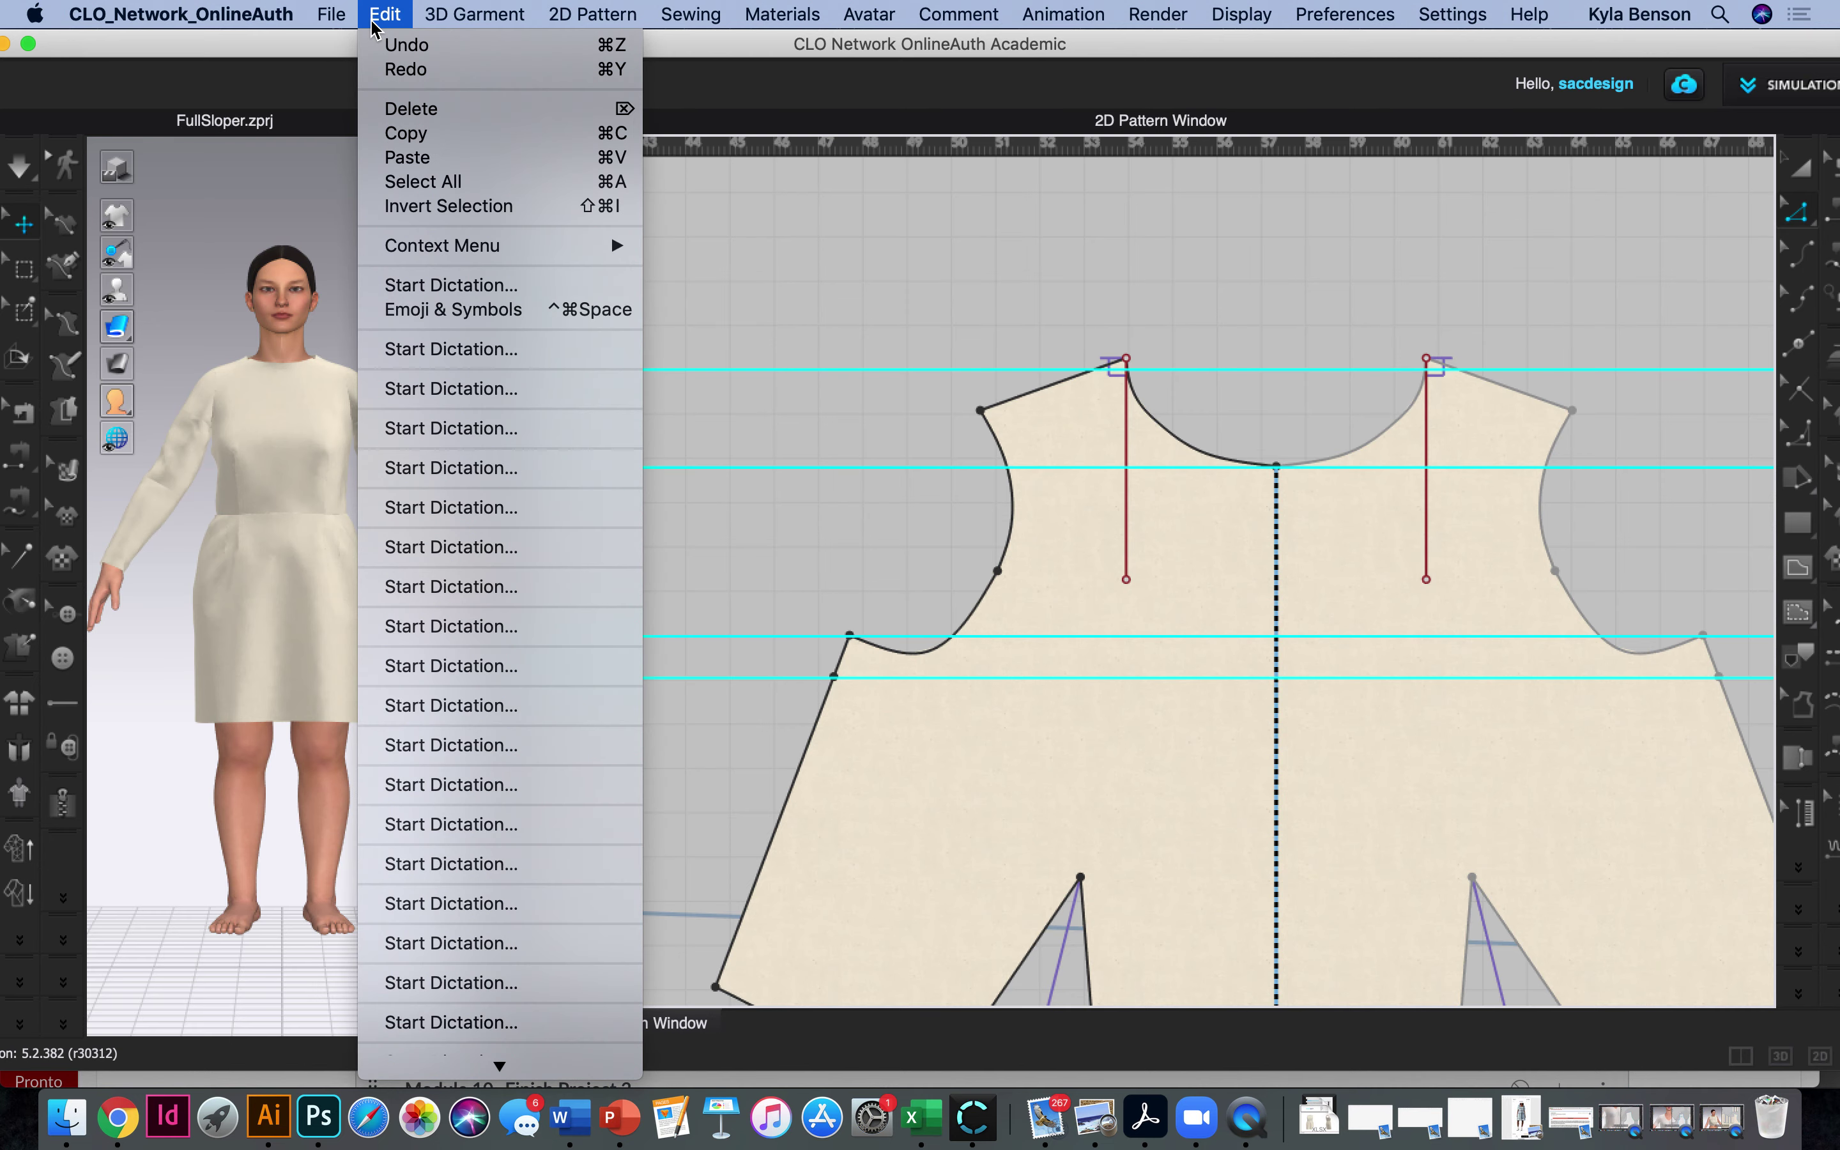
pyautogui.click(403, 45)
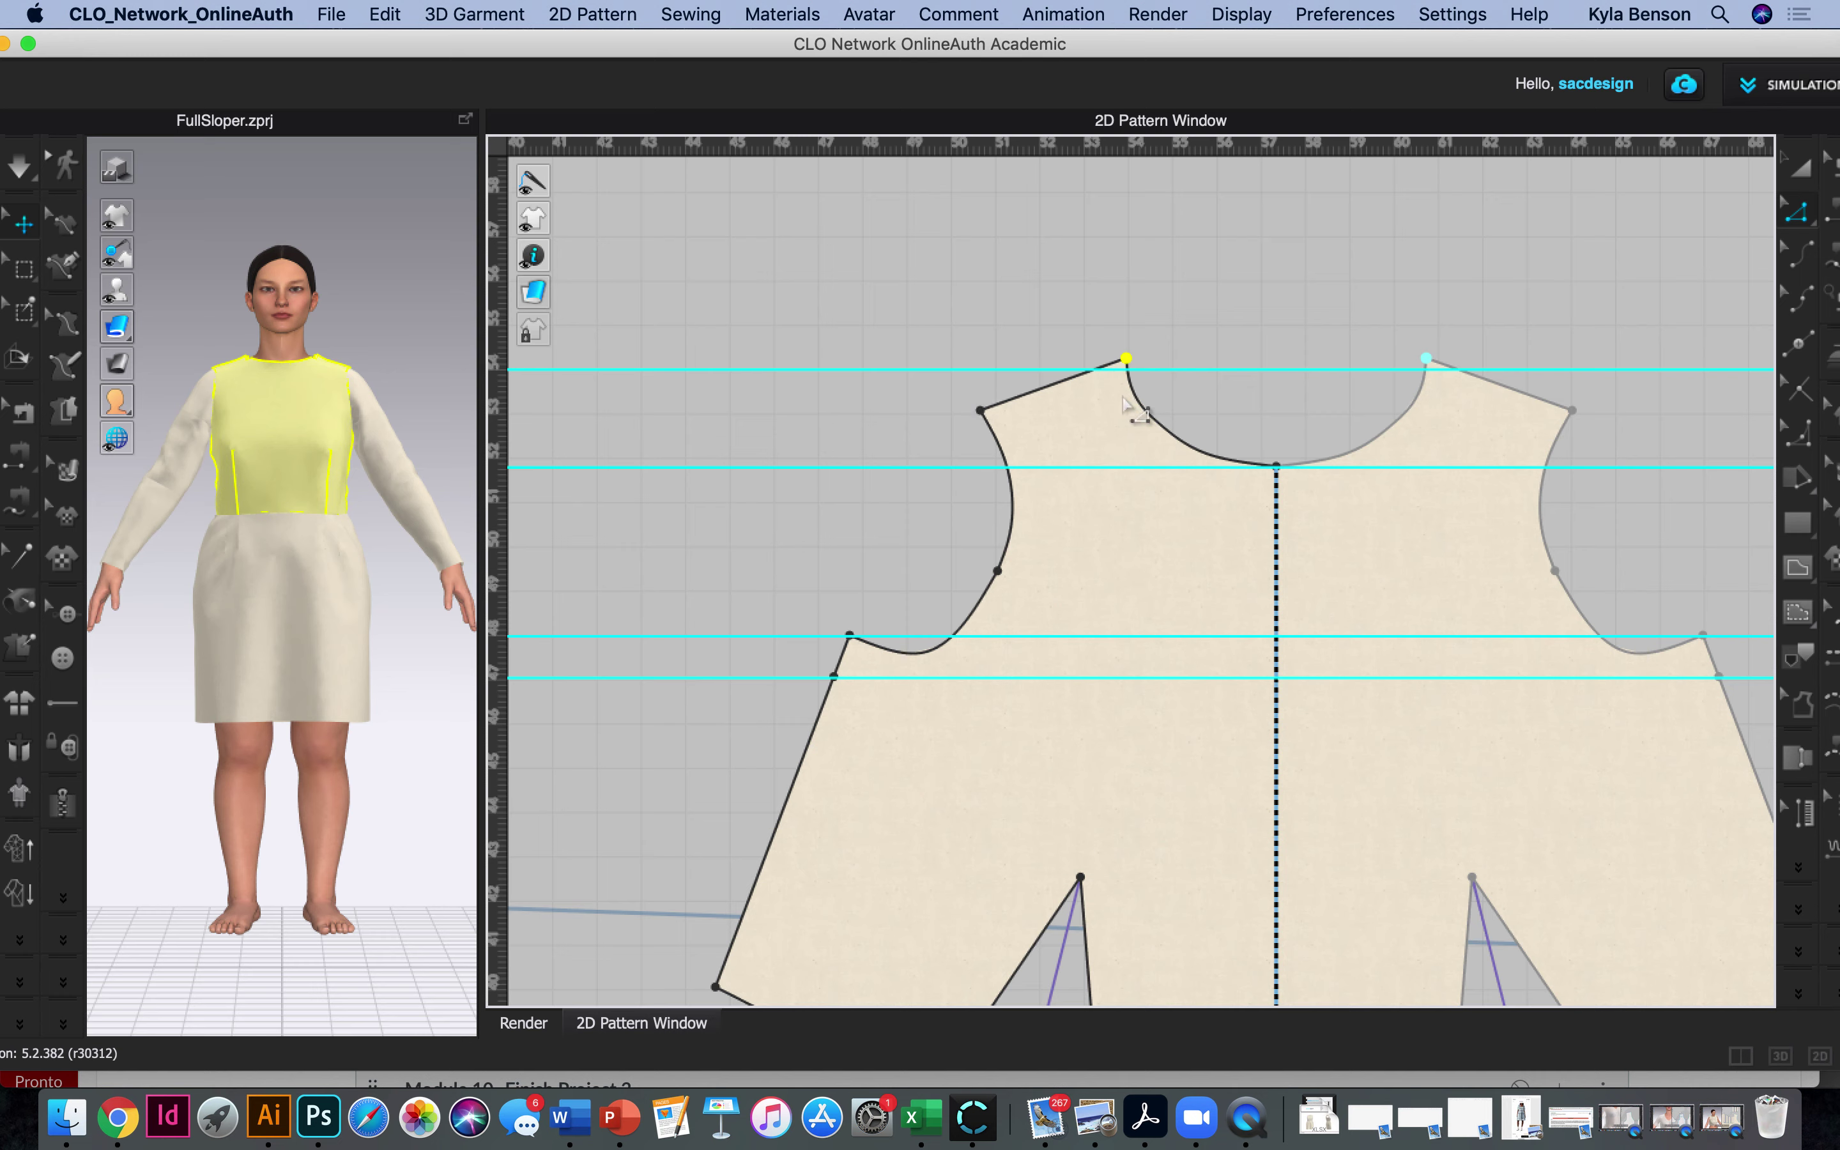
# Try again to add a 5 in perpendicular internal line relative to the X-axis from the front bodice's high shoulder neck point.
pyautogui.rightClick(1127, 361)
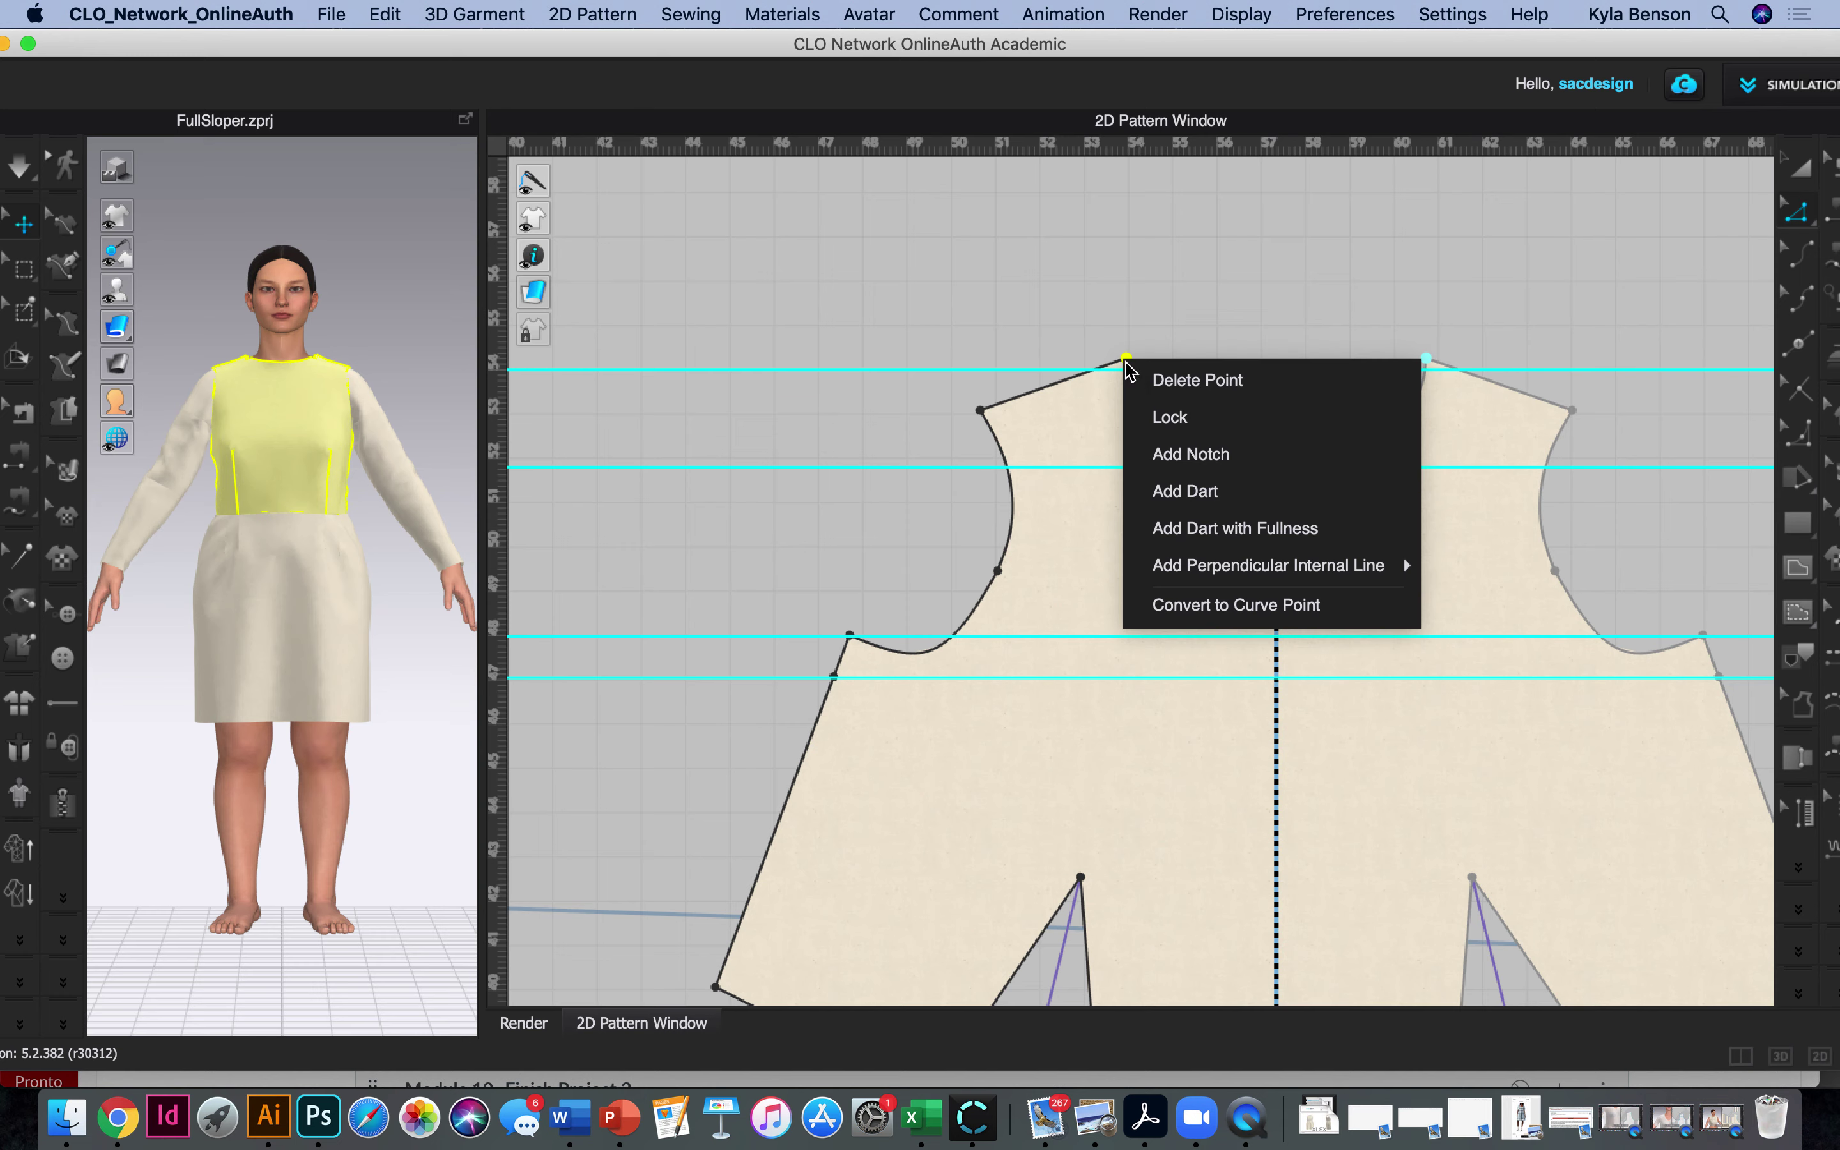
pyautogui.moveTo(1220, 567)
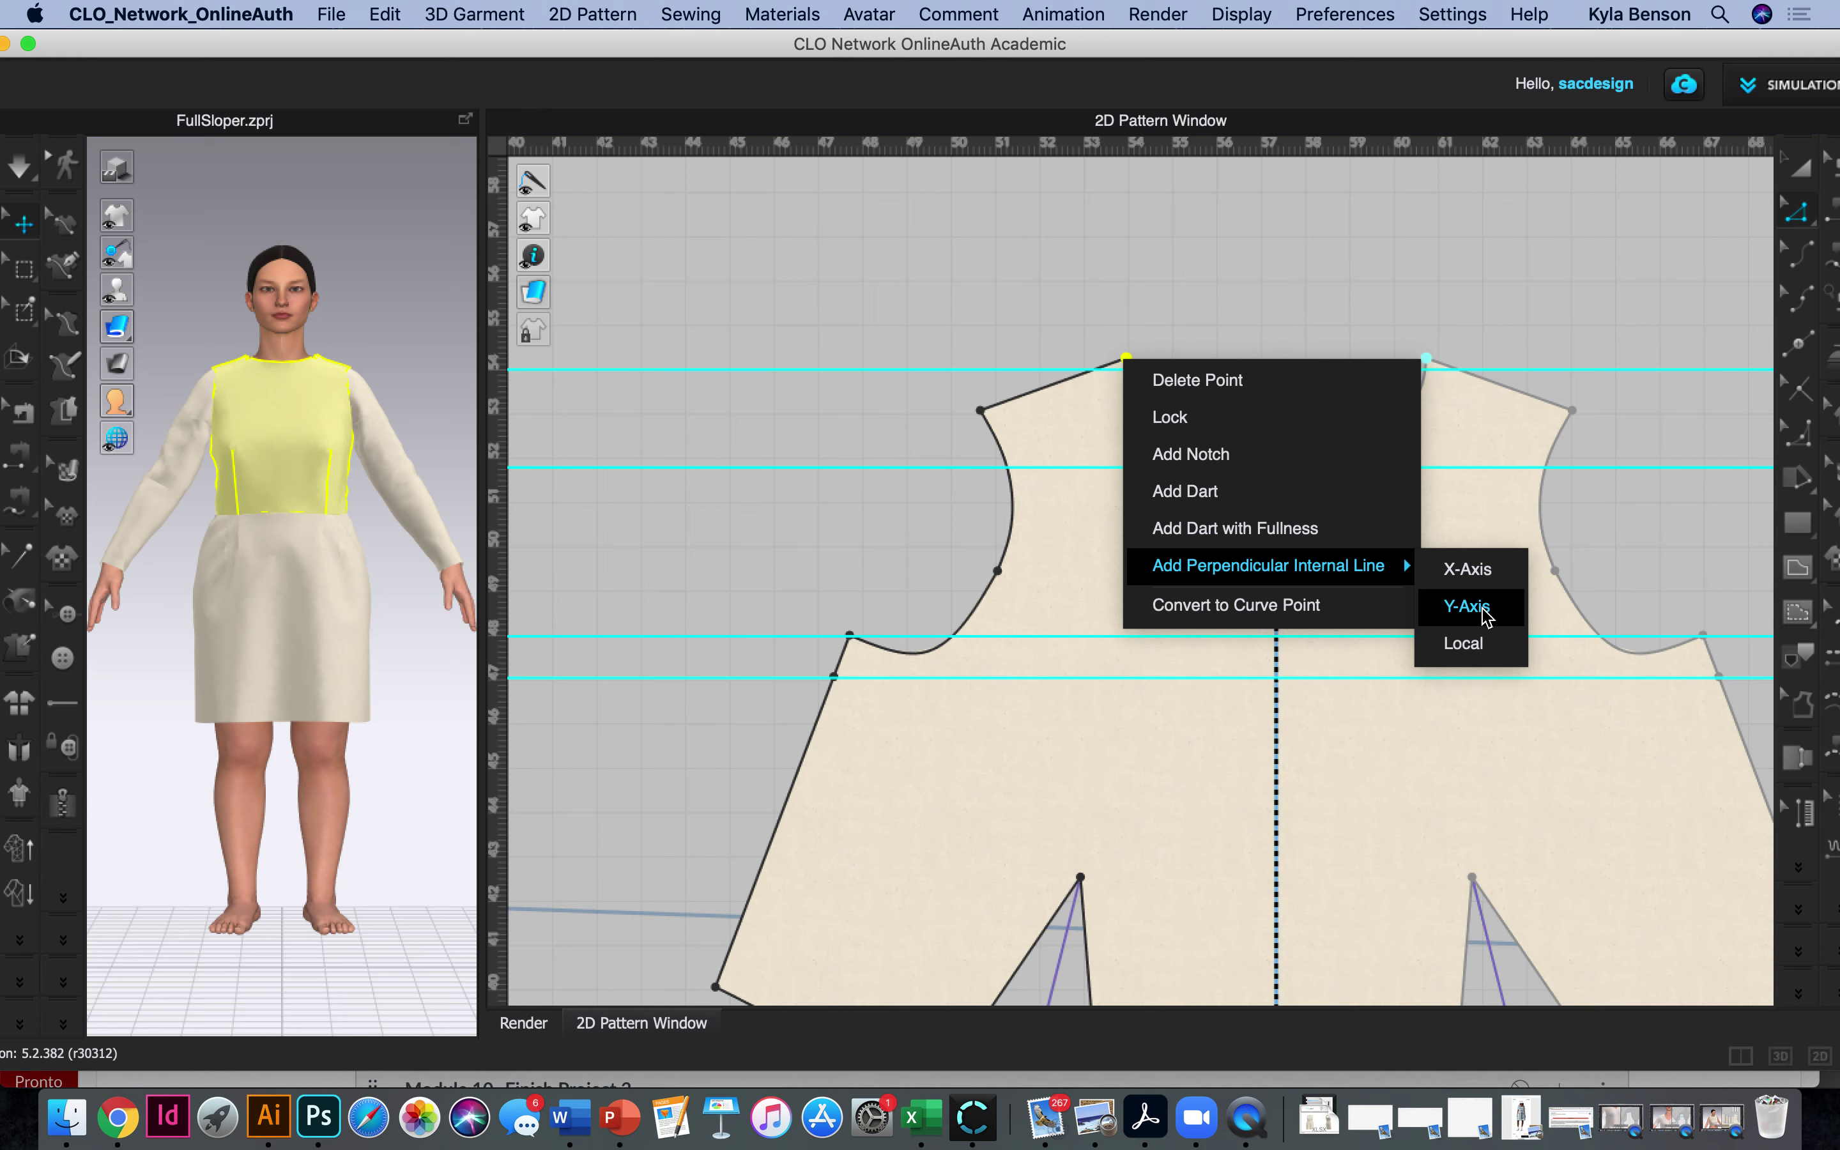
pyautogui.click(1474, 575)
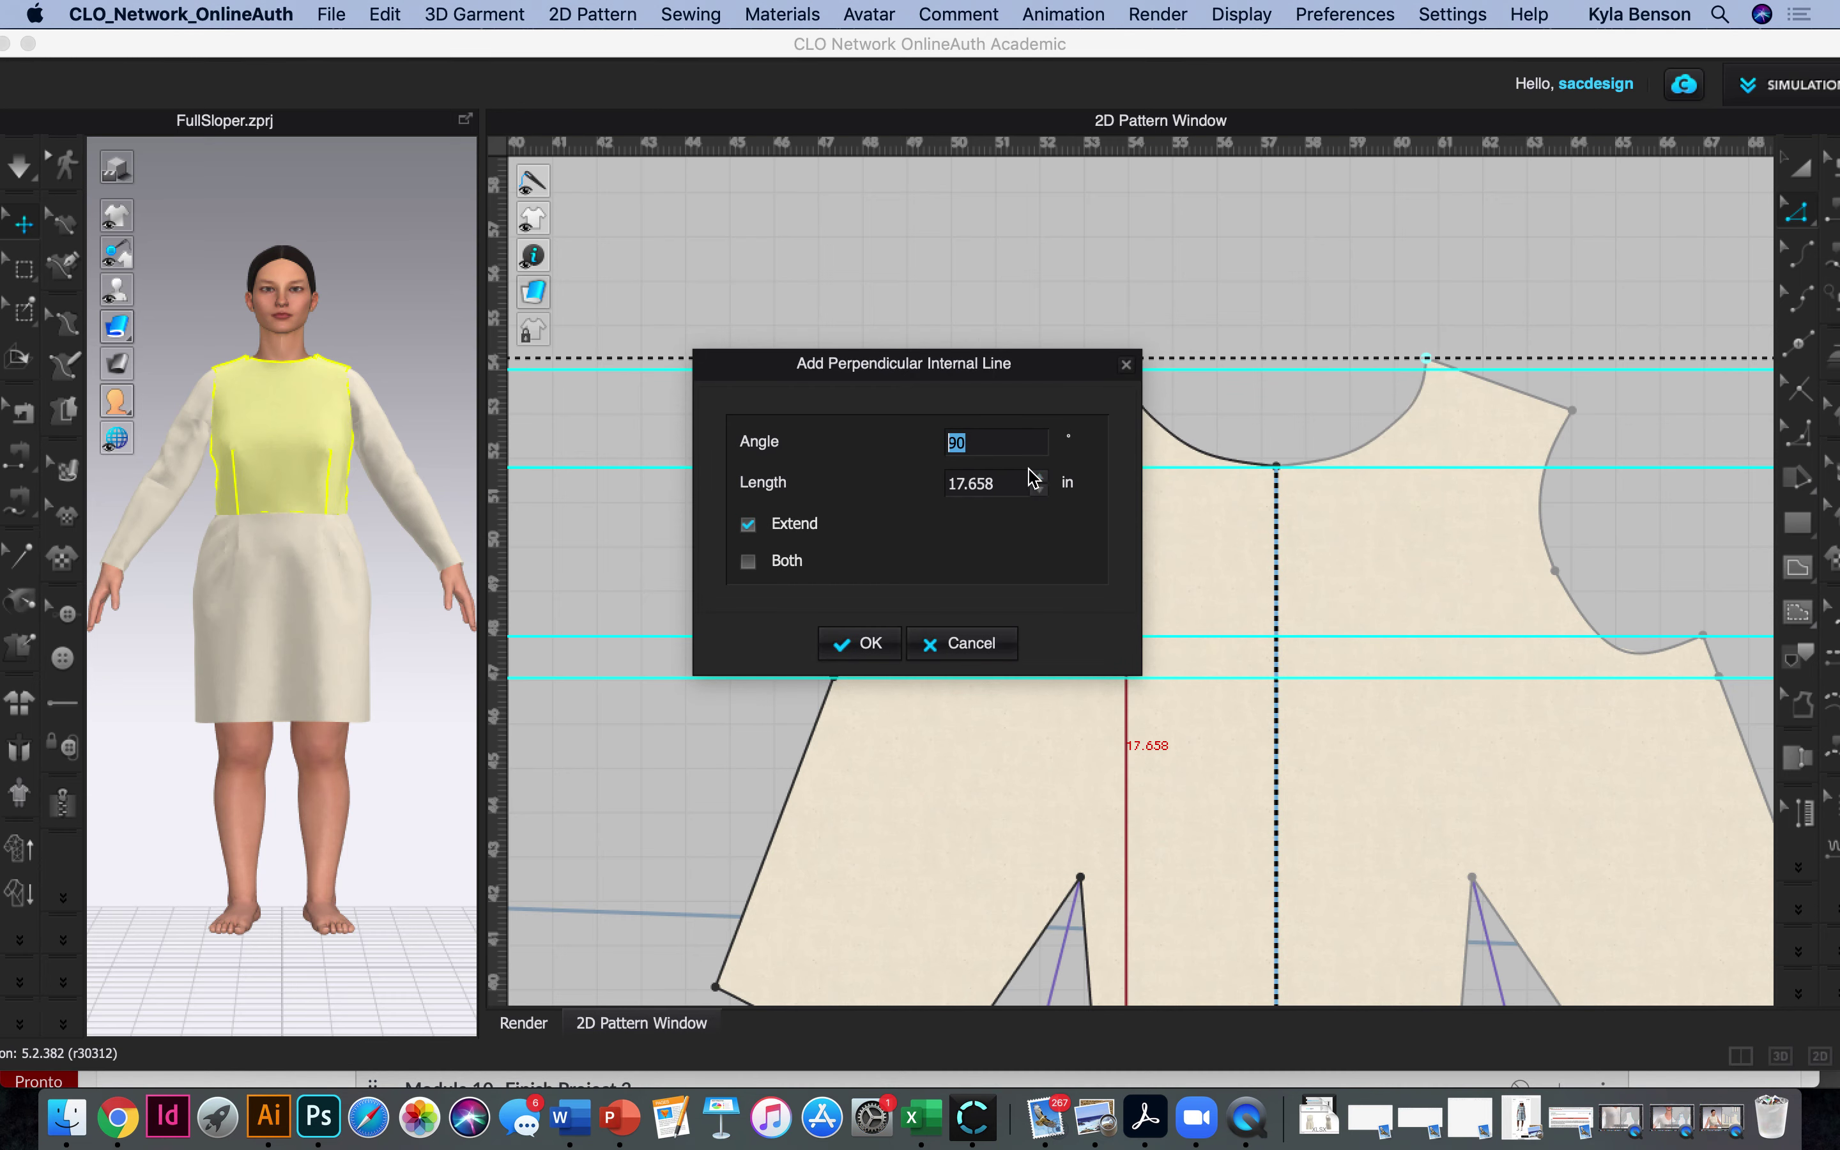
pyautogui.moveTo(993, 484); pyautogui.dragTo(949, 483)
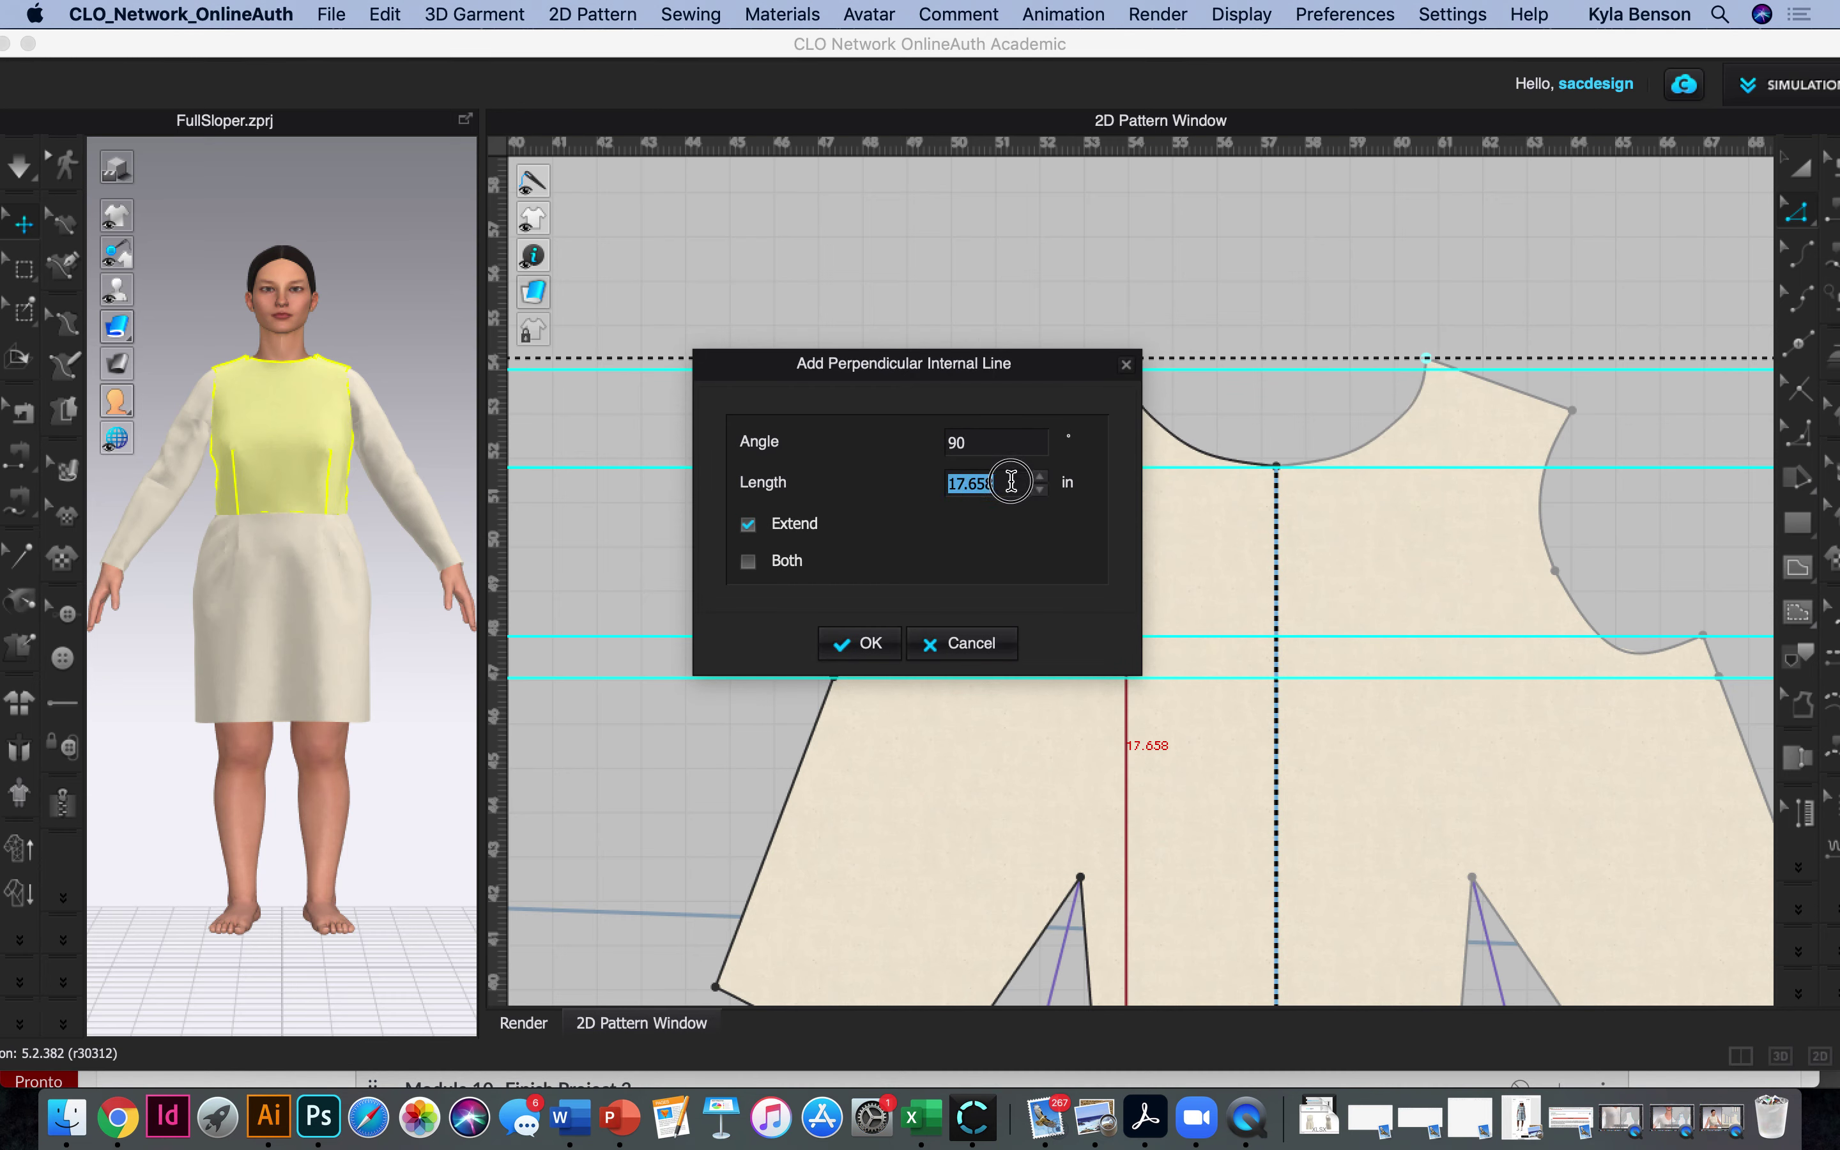
pyautogui.write('5')
pyautogui.moveTo(1084, 375); pyautogui.dragTo(699, 364)
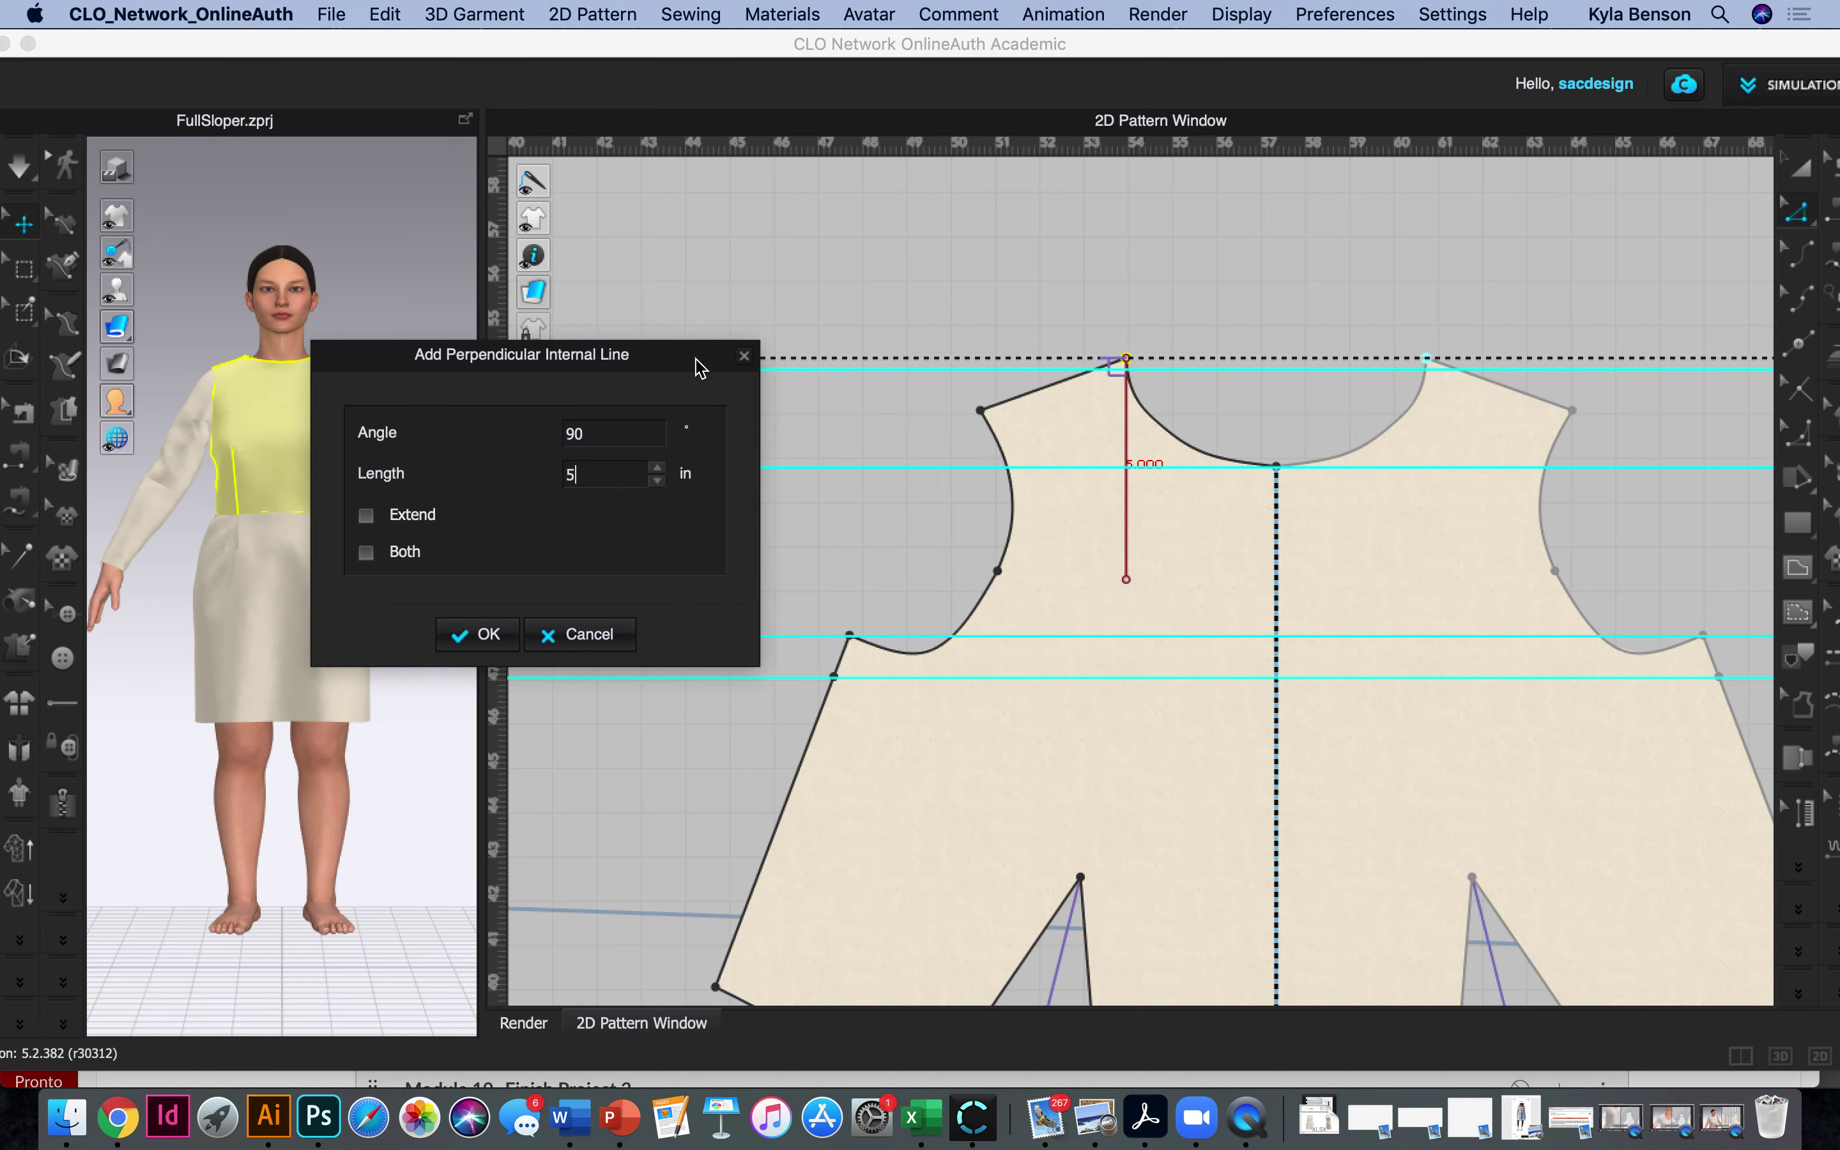
pyautogui.click(483, 633)
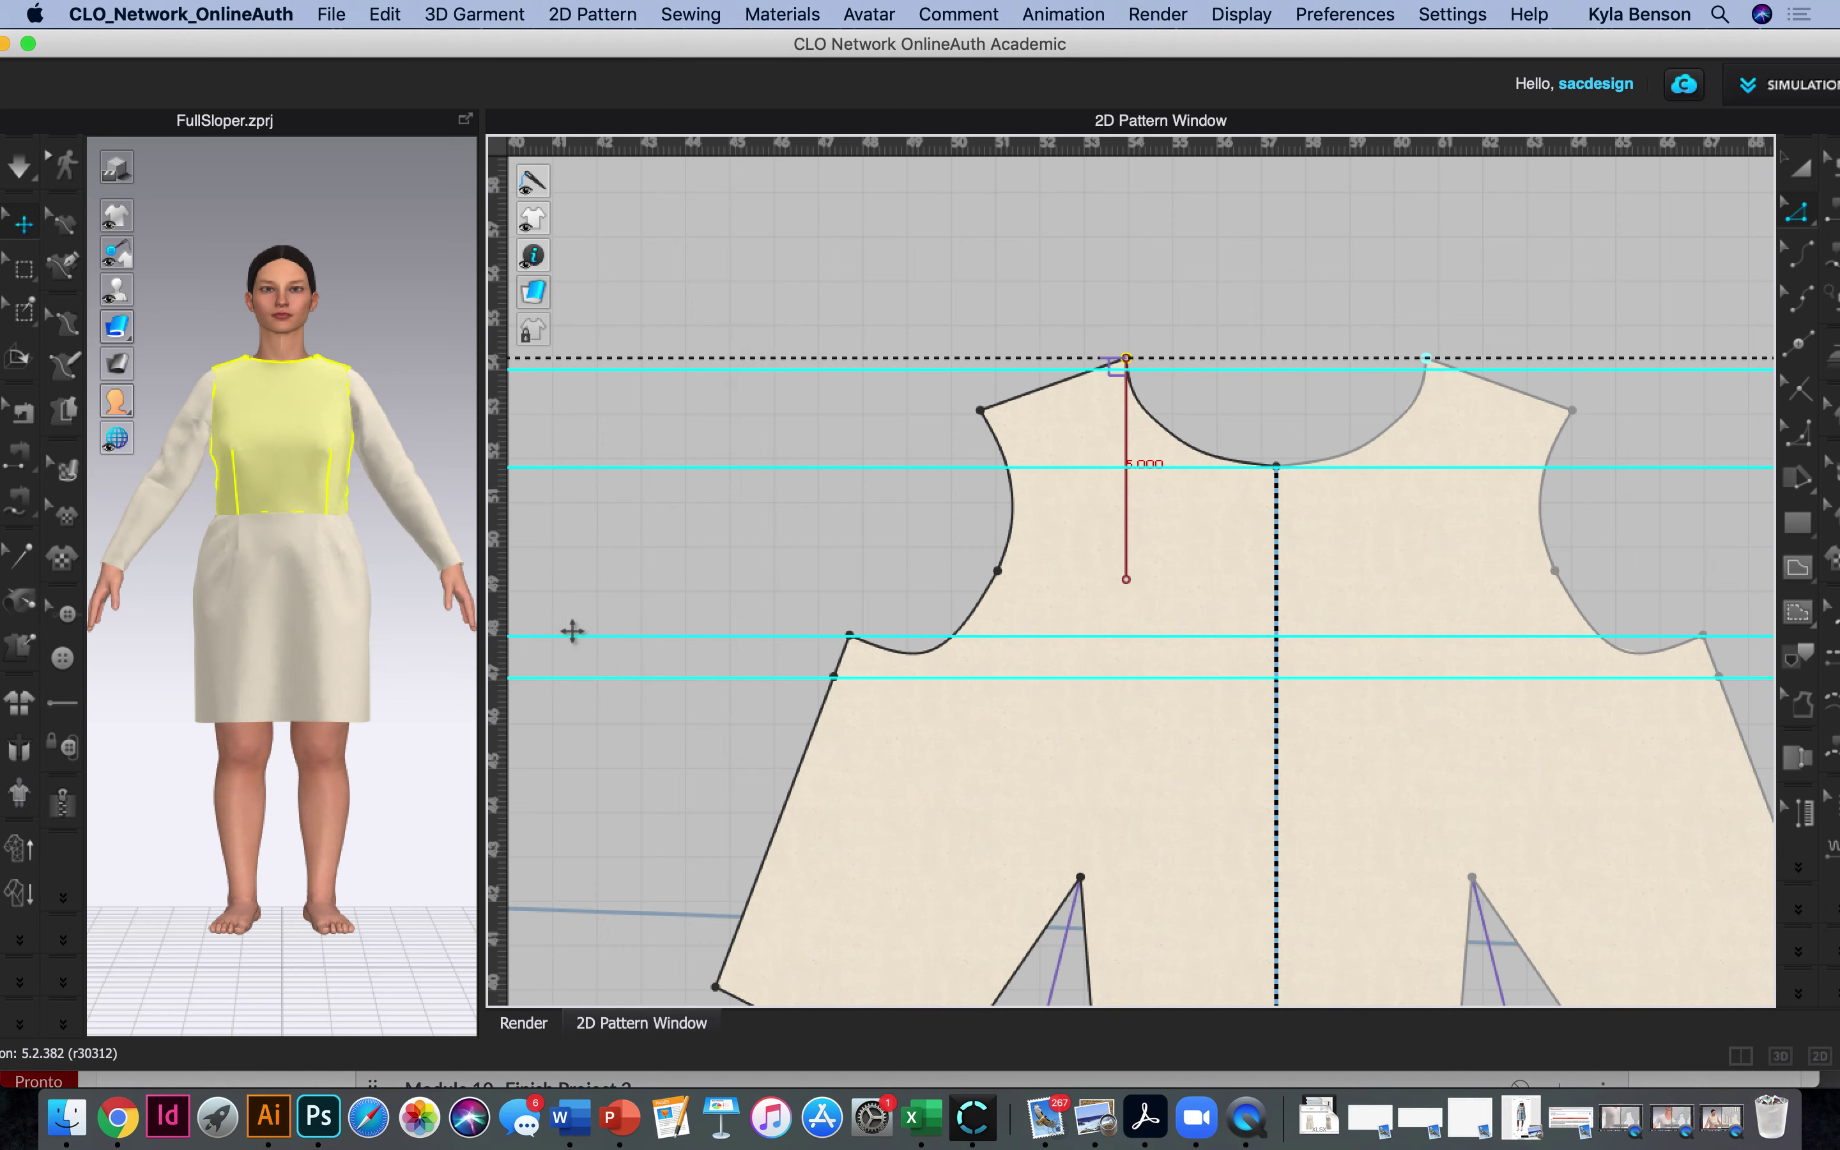
# Move the uppermost guideline slightly above the high shoulder neck point and retry the 5 in X-axis perpendicular internal line from that point.
pyautogui.moveTo(1021, 371); pyautogui.dragTo(1022, 358)
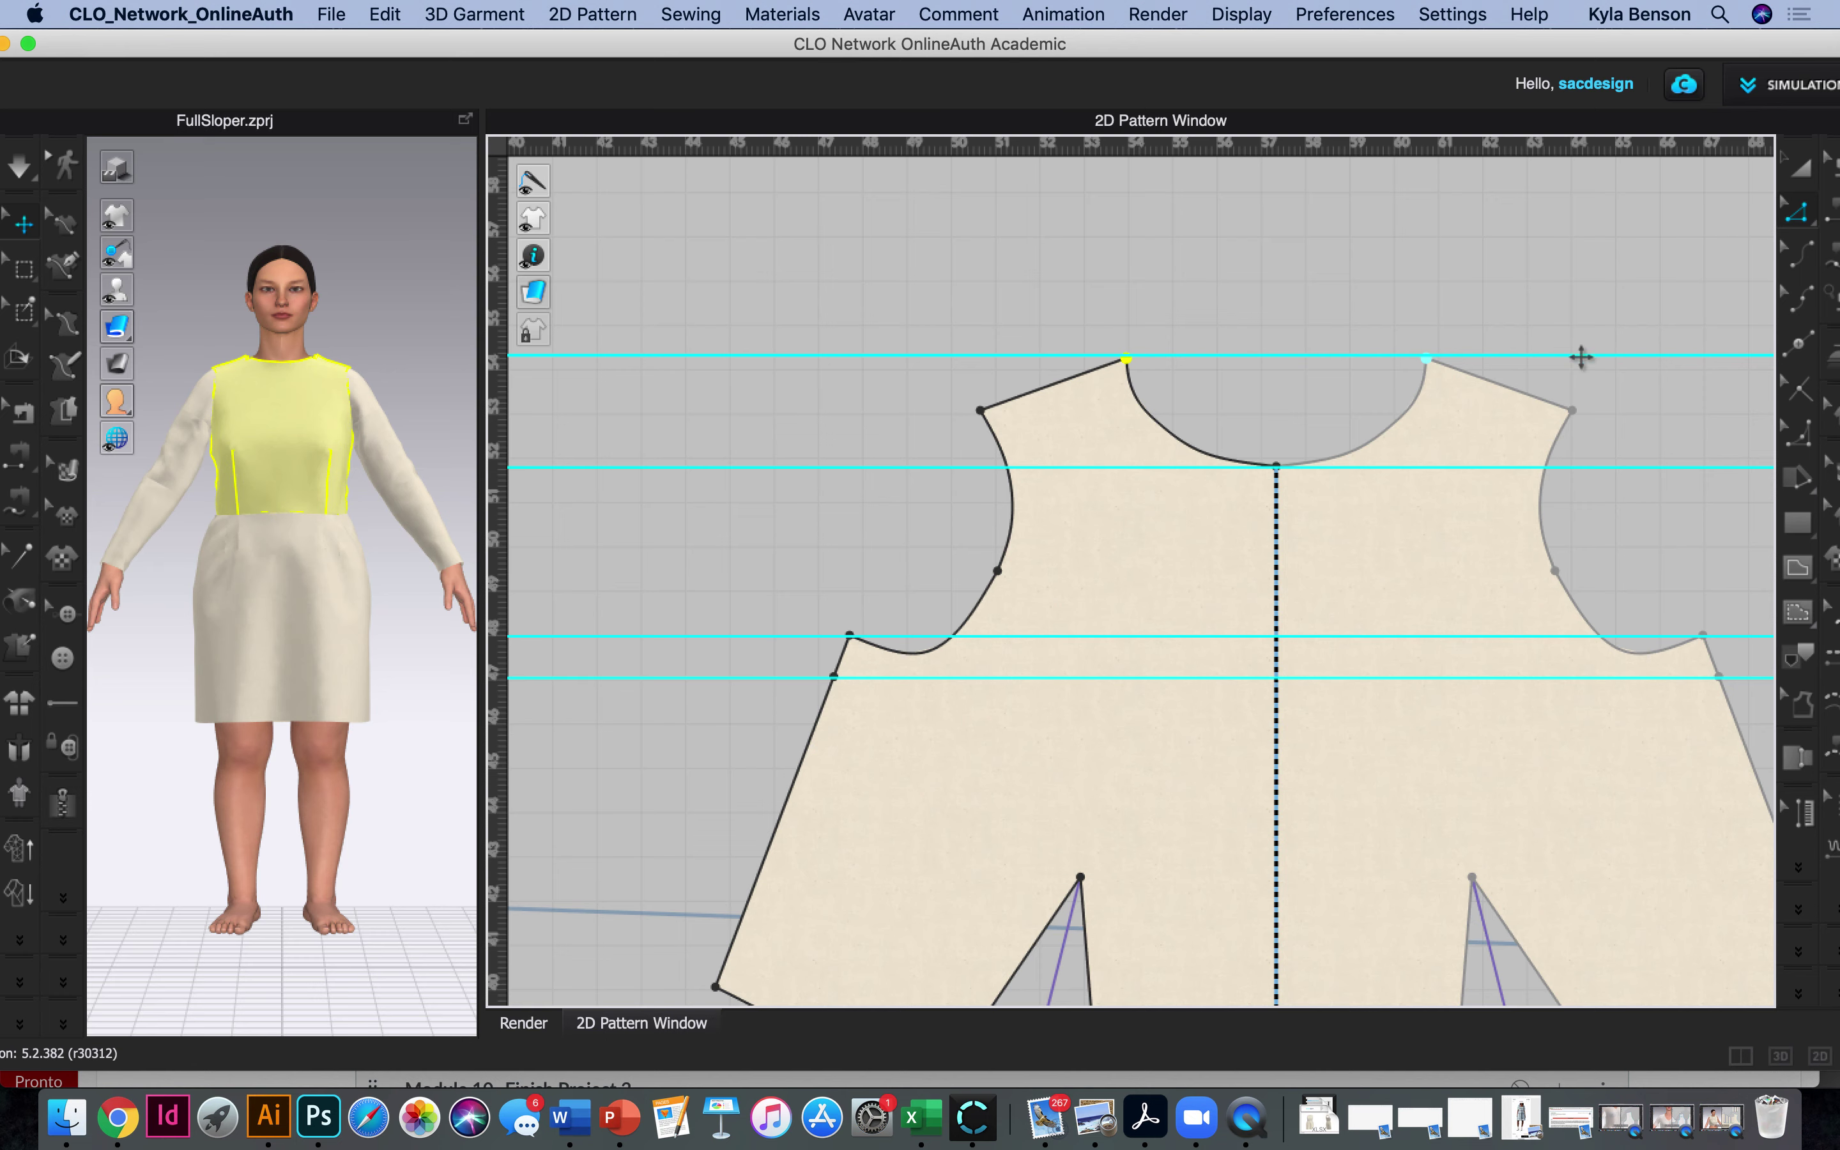
pyautogui.moveTo(1351, 354); pyautogui.dragTo(1351, 327)
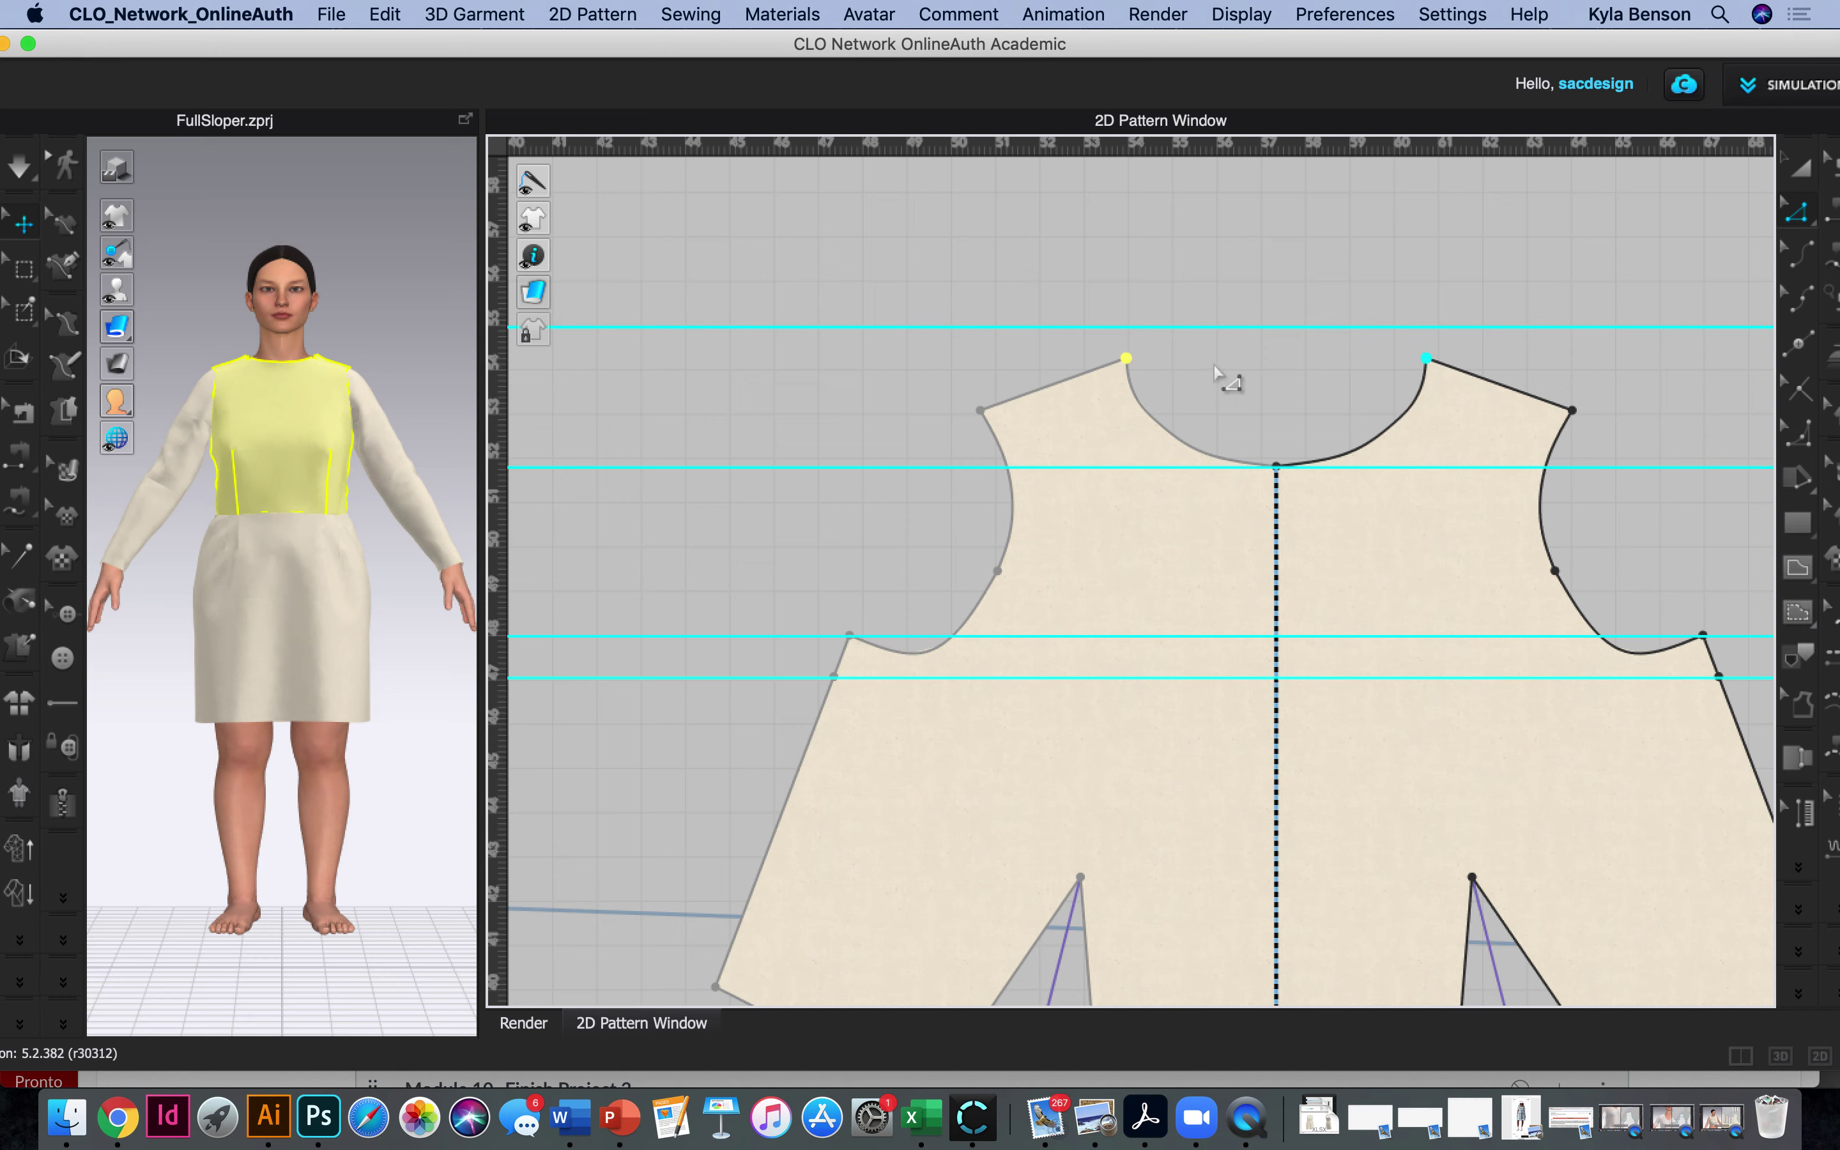
pyautogui.click(1140, 367)
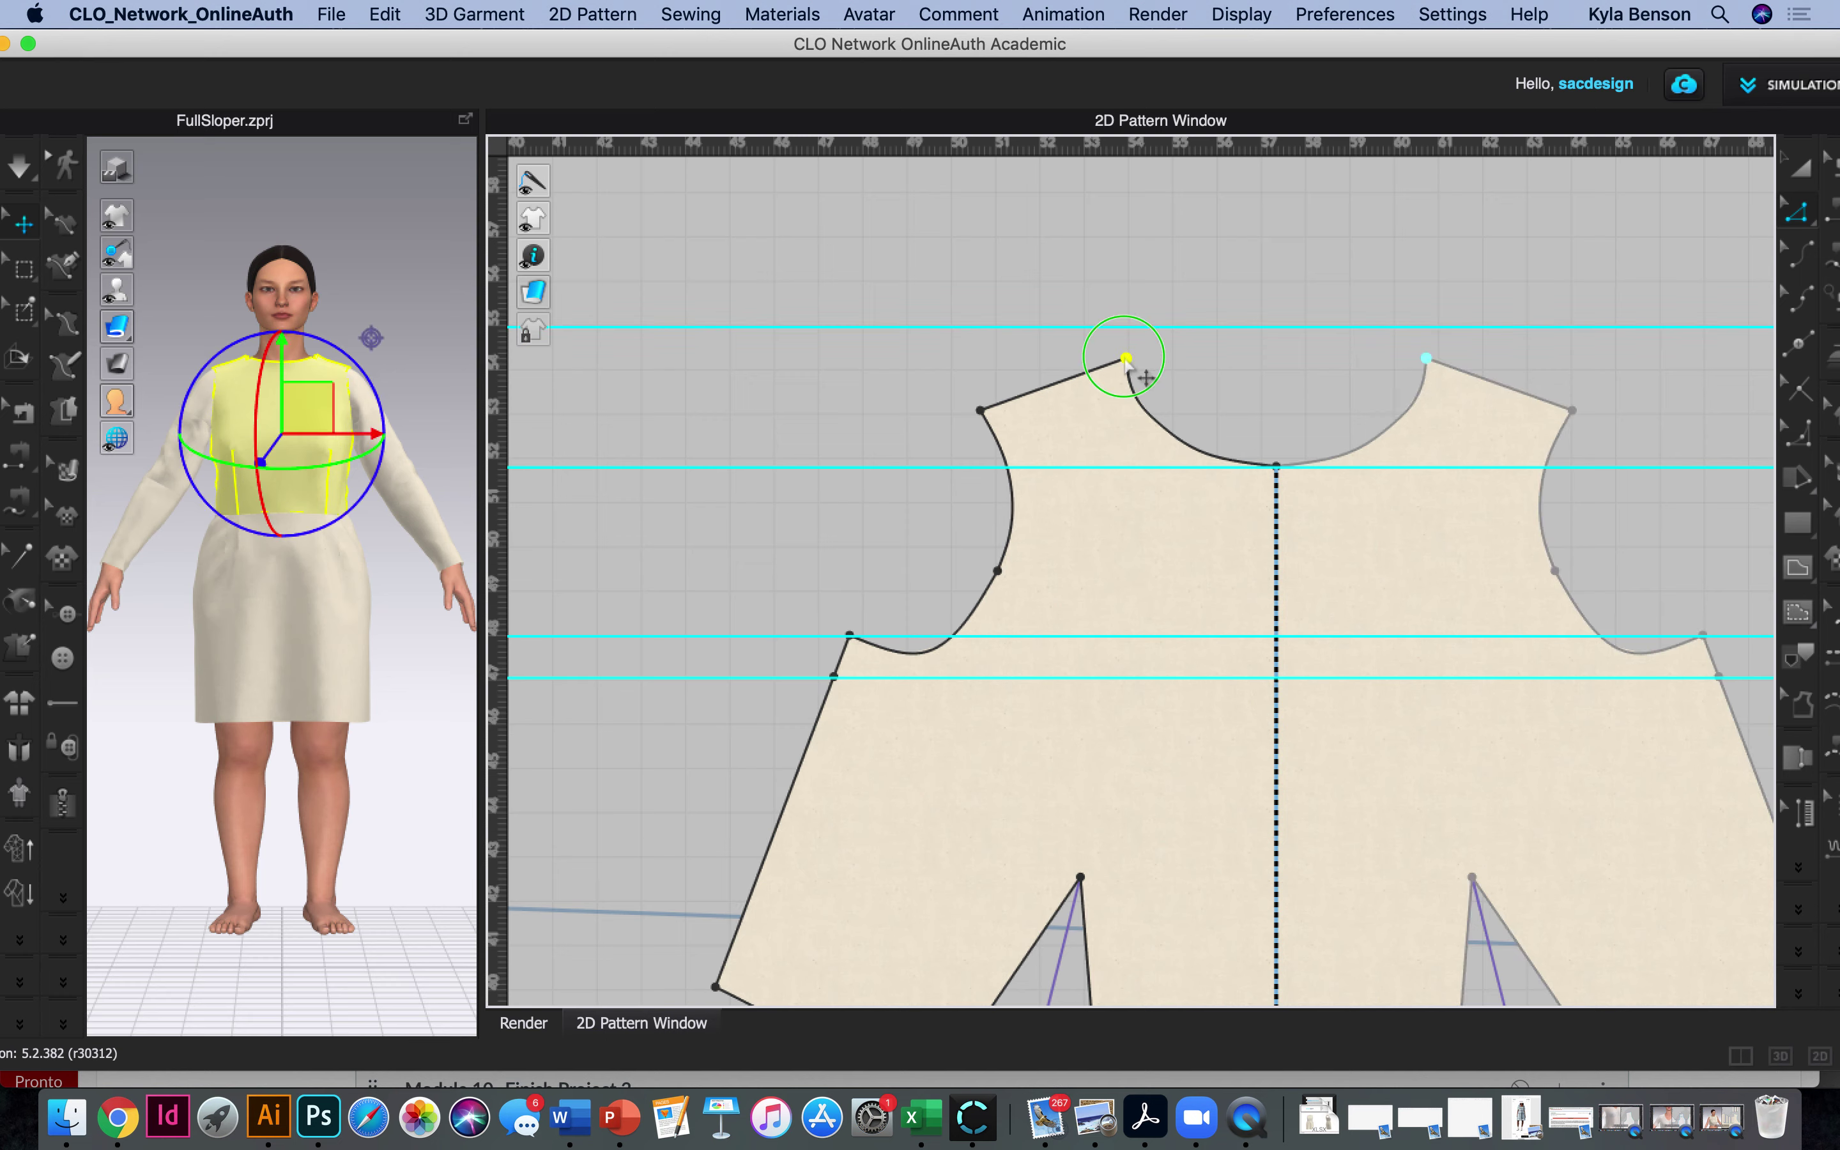
pyautogui.rightClick(1126, 359)
pyautogui.moveTo(1237, 572)
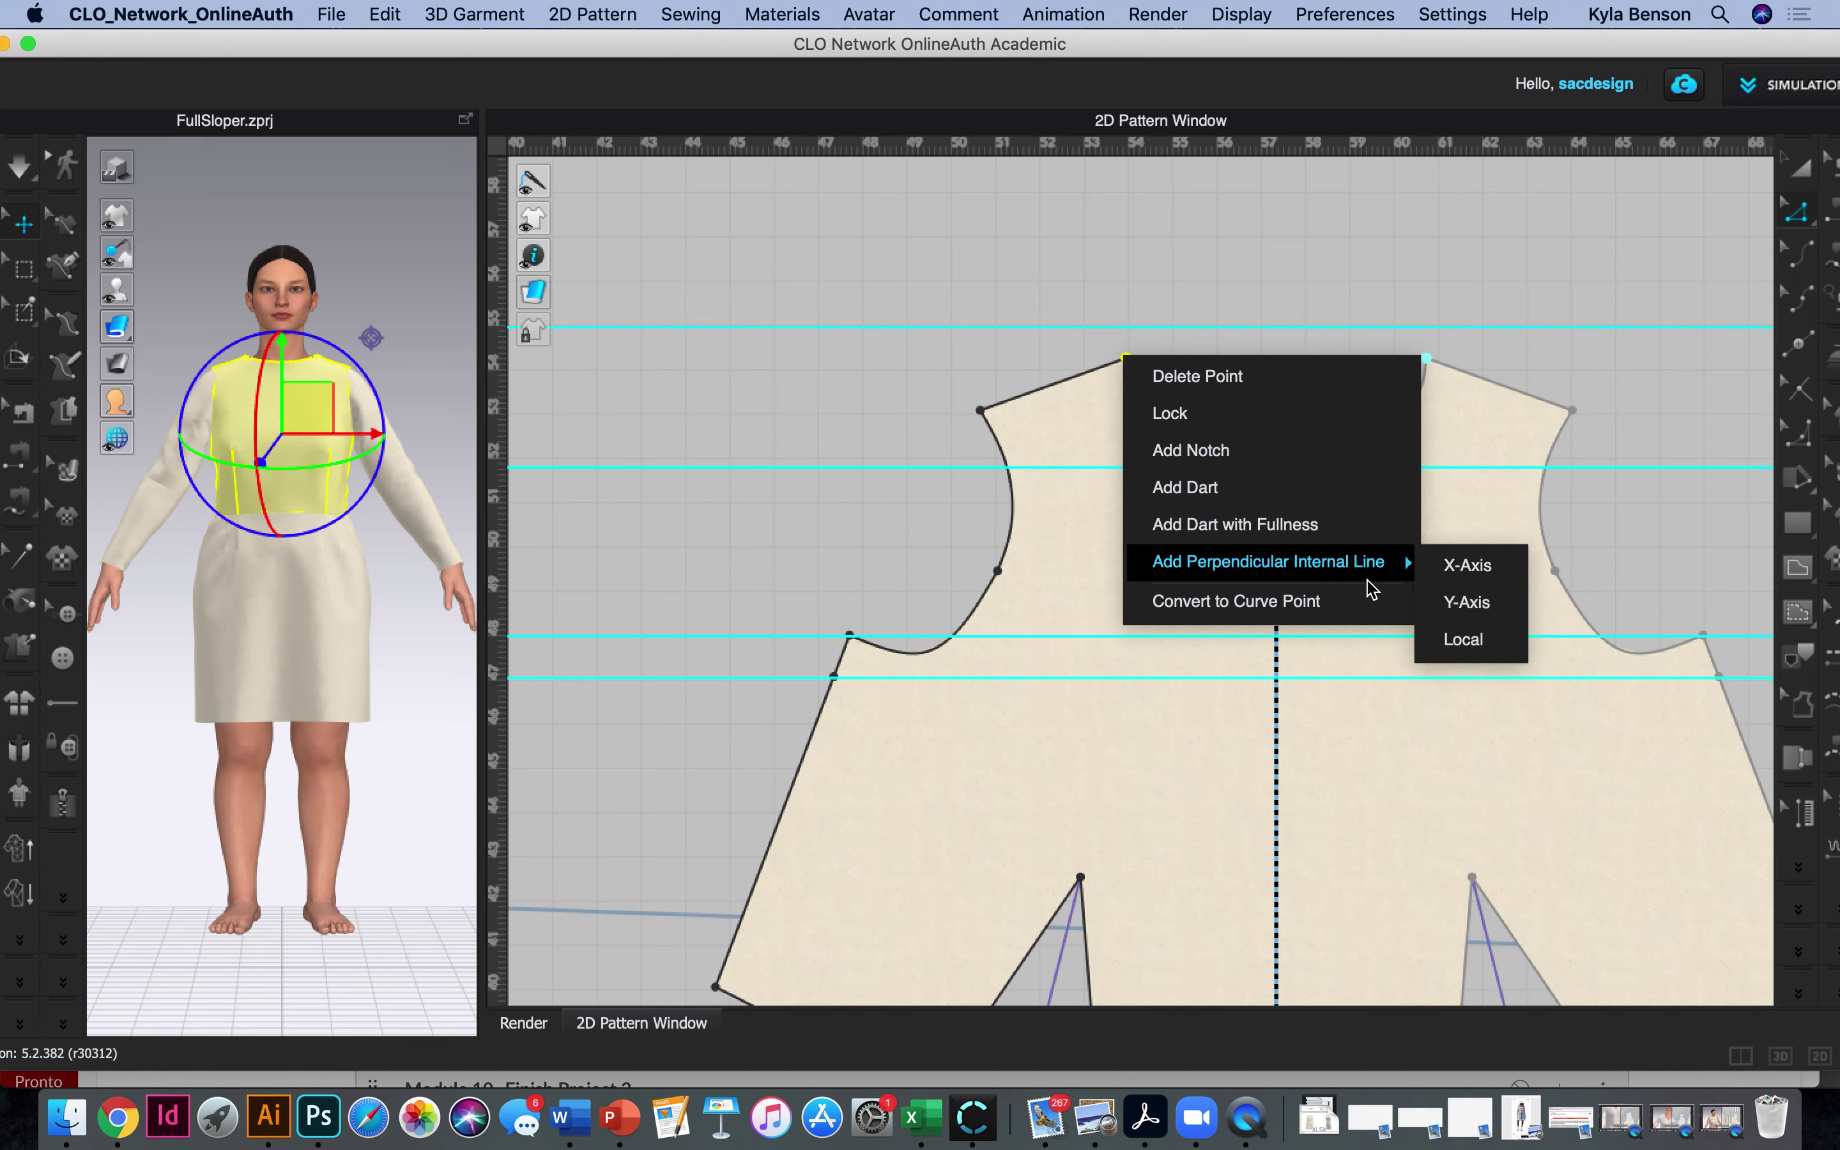
pyautogui.click(1453, 571)
pyautogui.doubleClick(1000, 485)
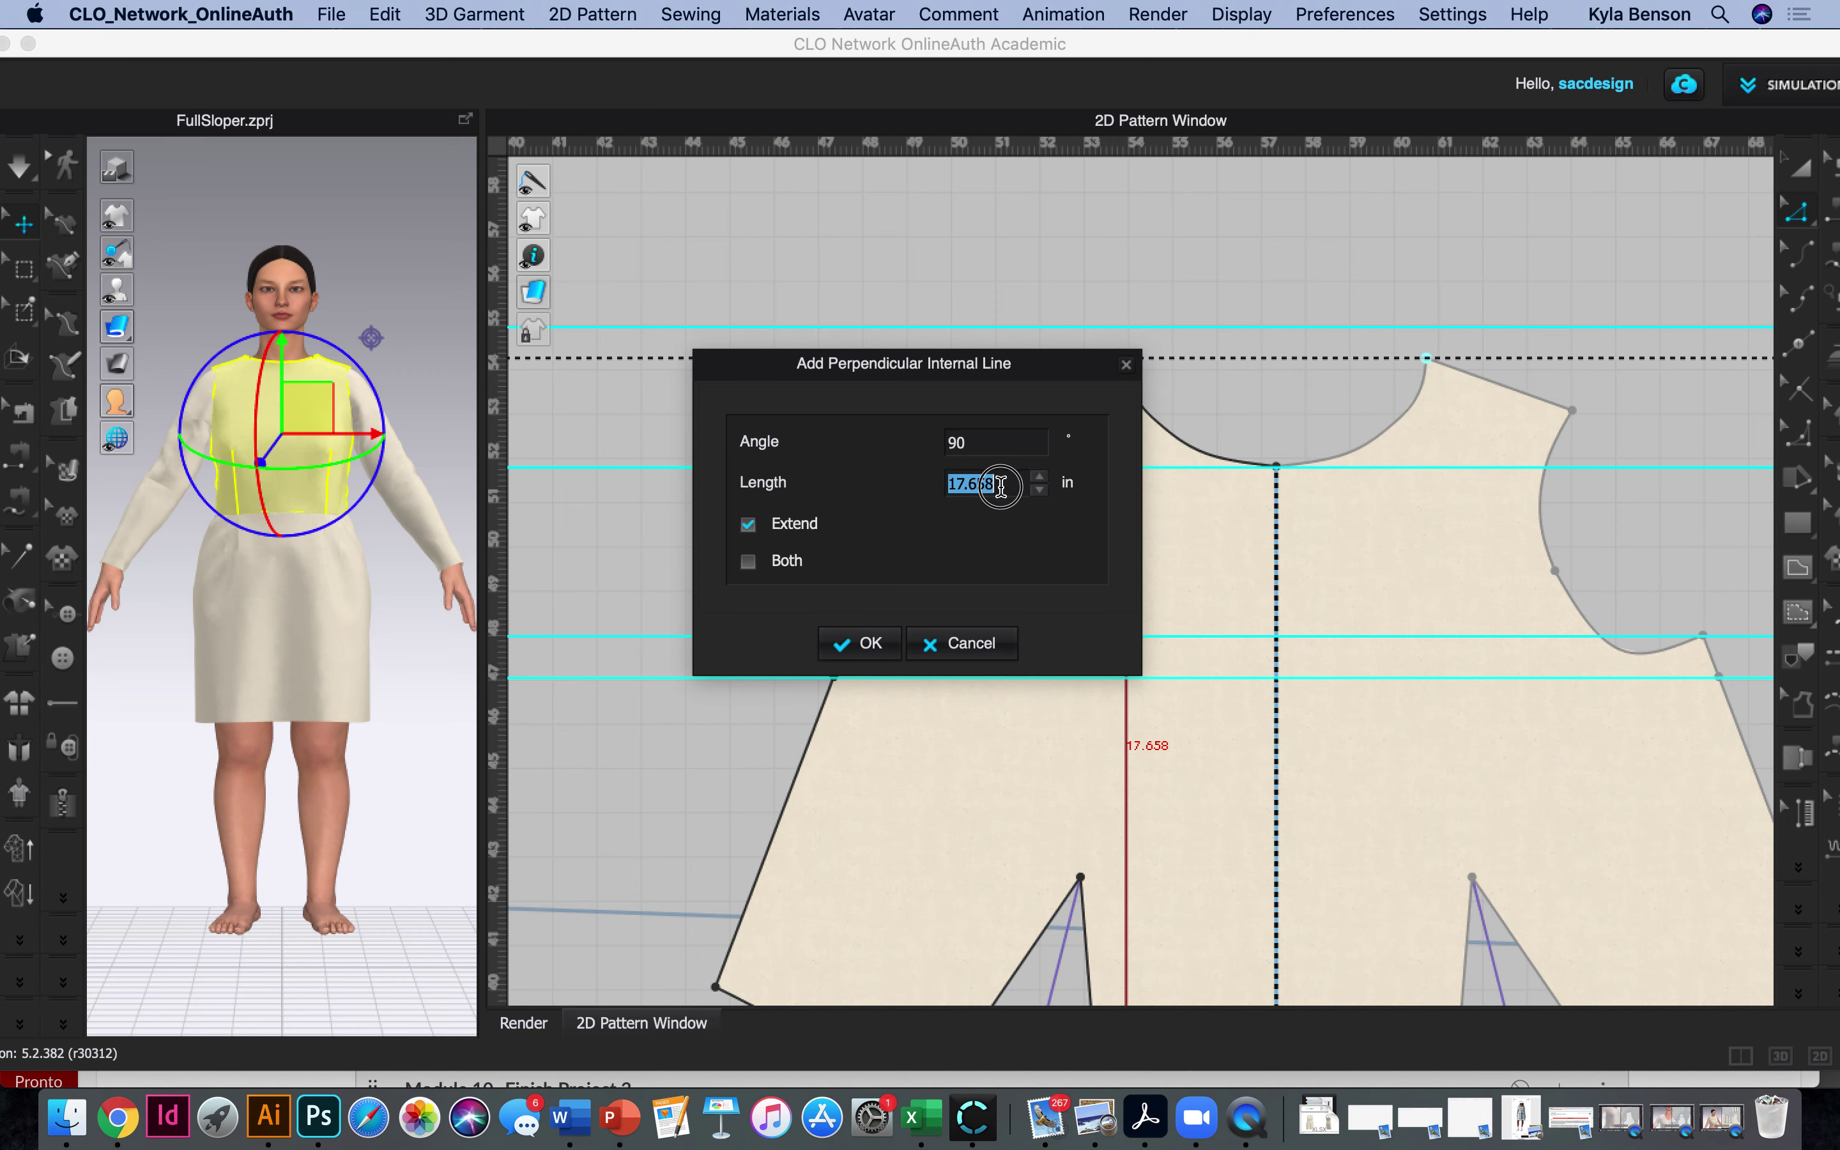
pyautogui.write('5')
pyautogui.moveTo(991, 366); pyautogui.dragTo(737, 300)
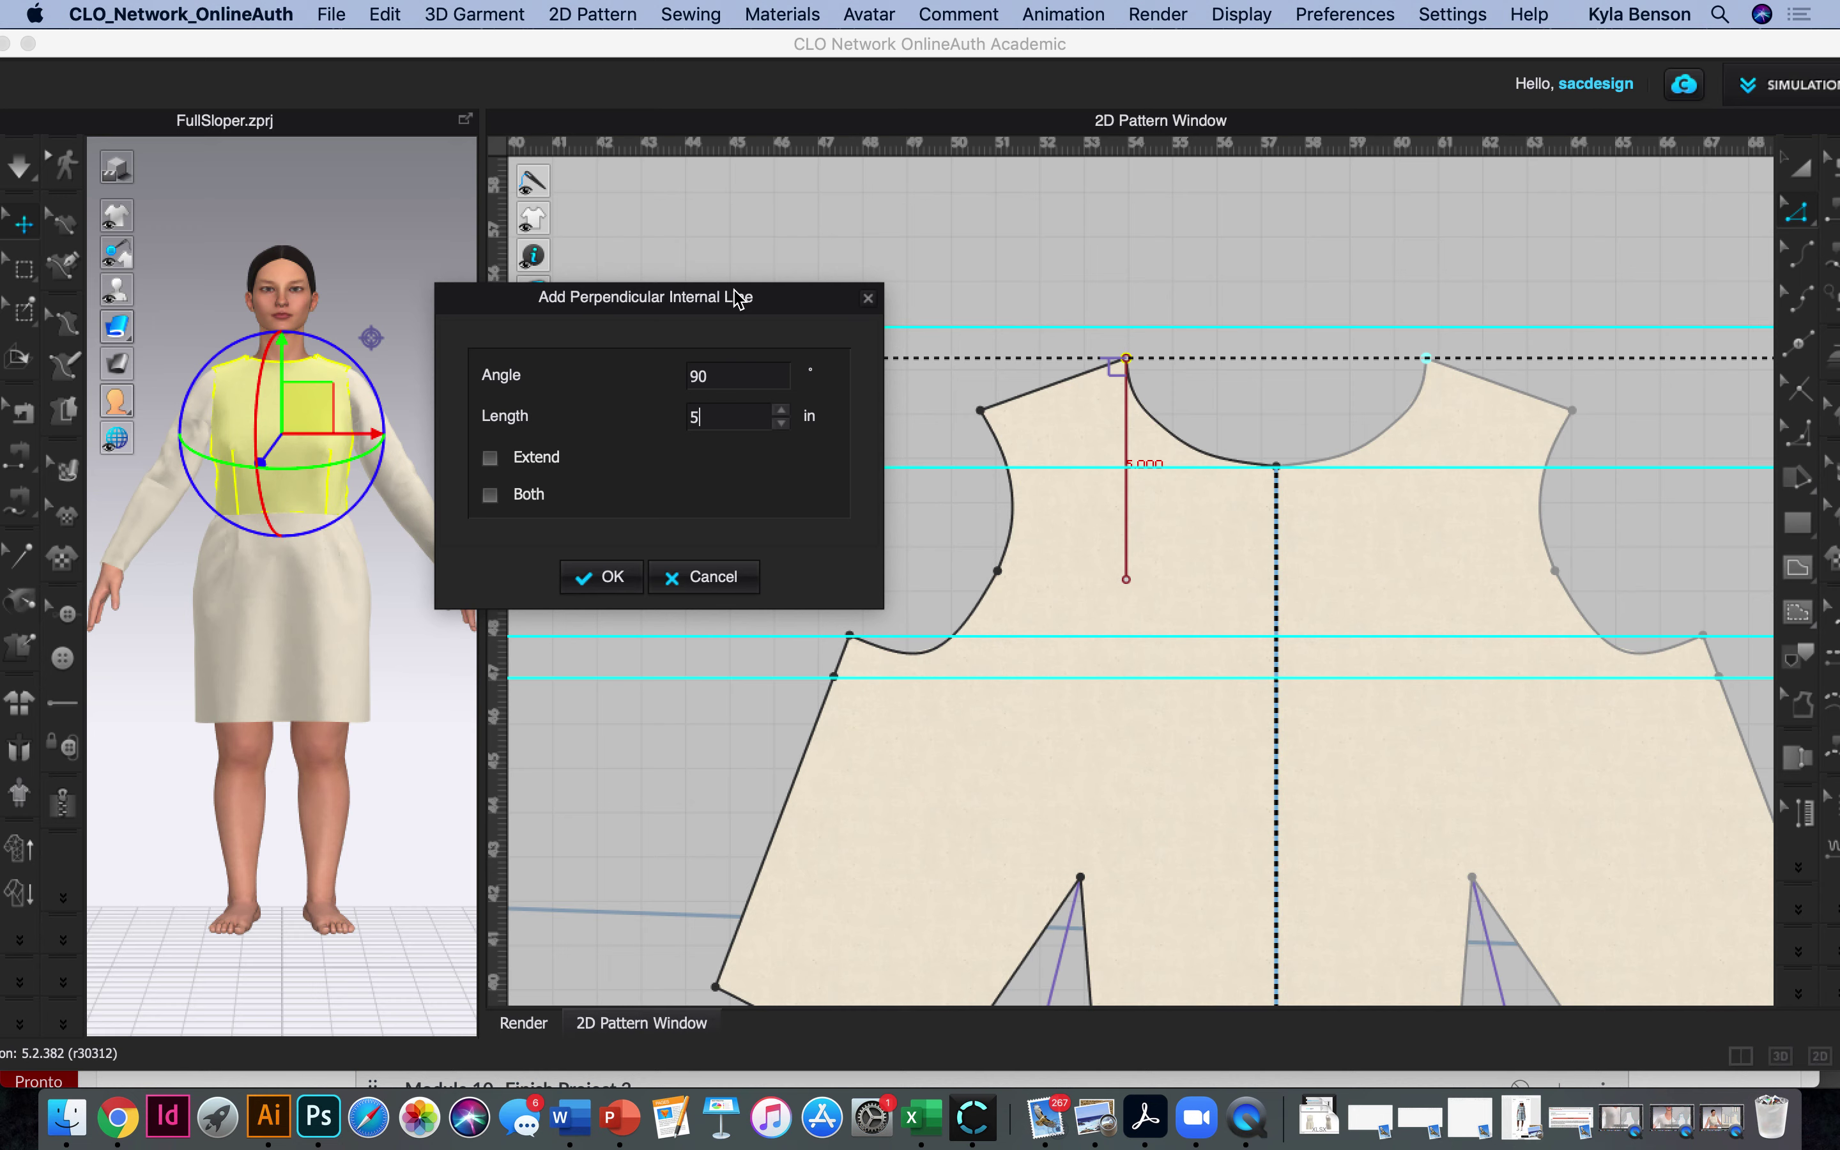
pyautogui.click(608, 578)
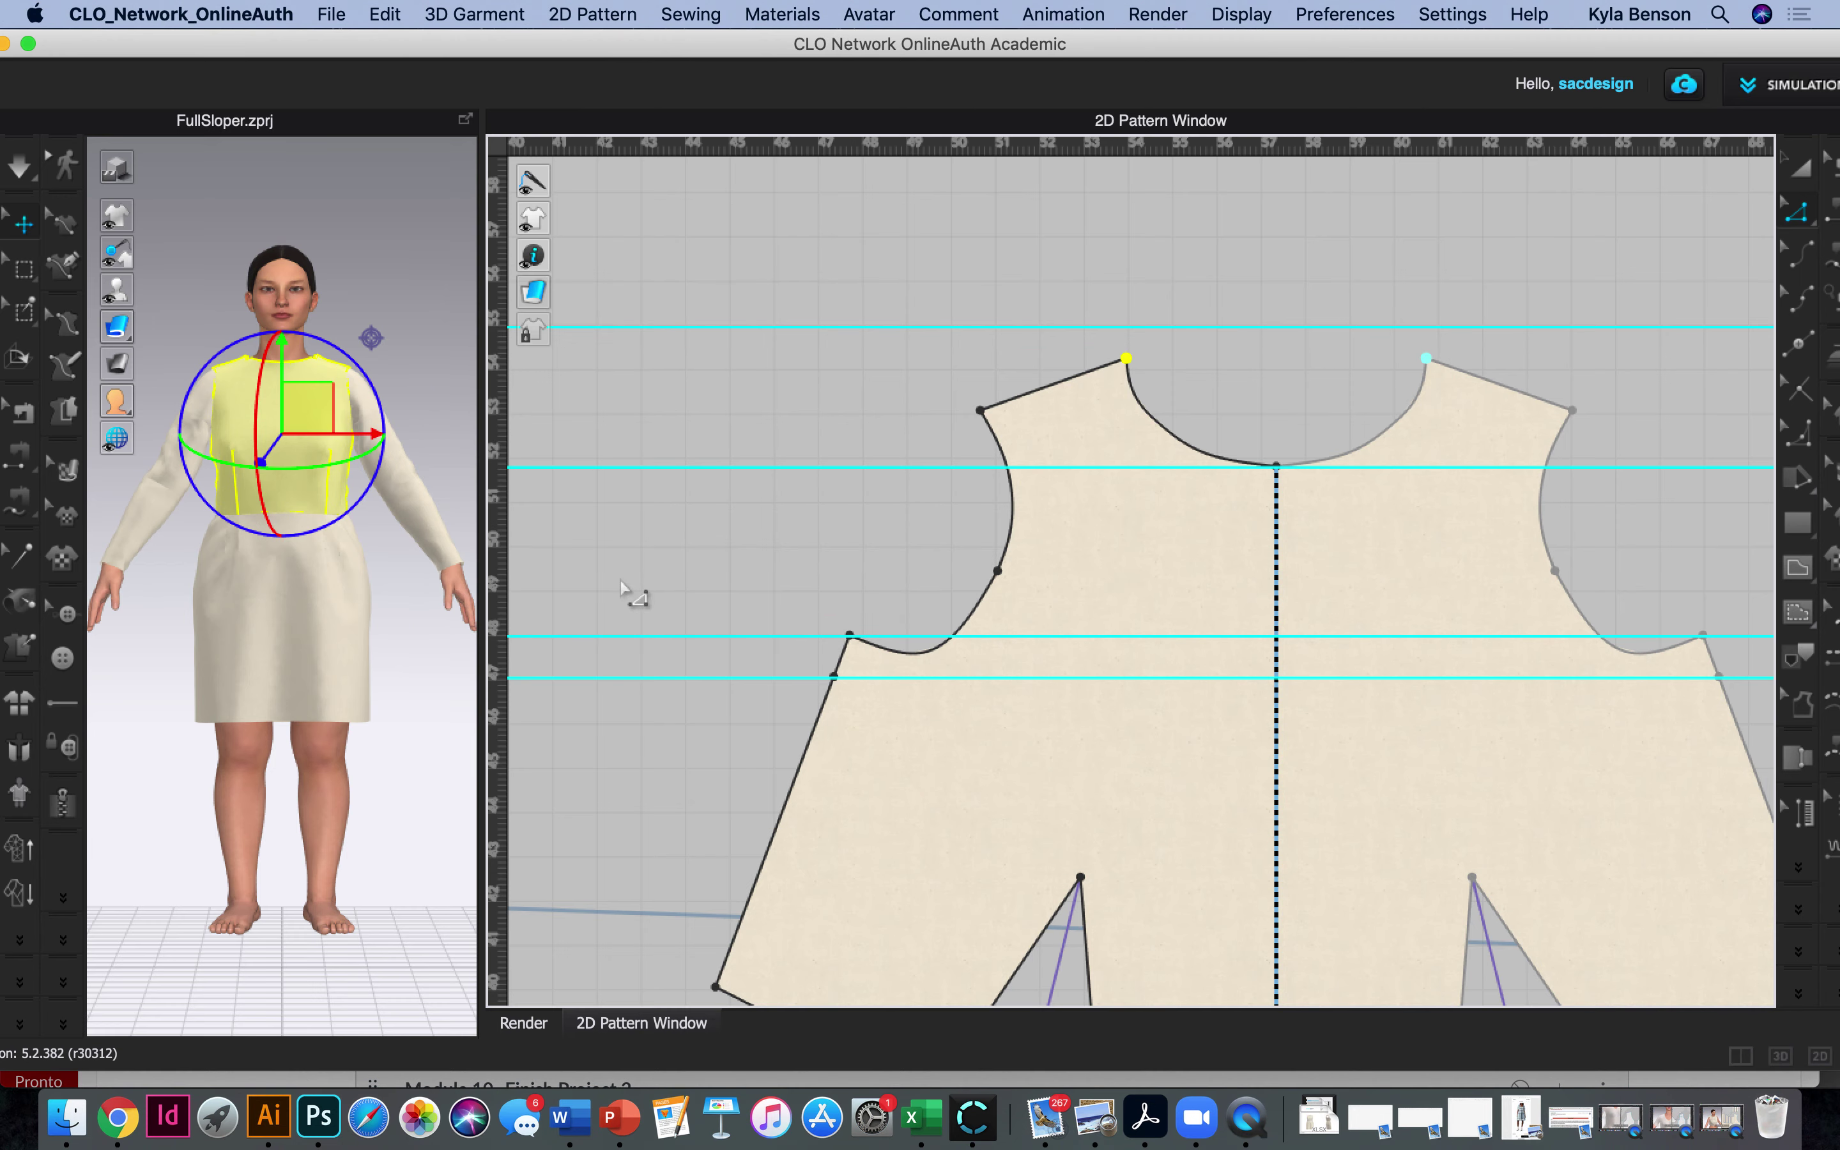
pyautogui.press('Escape')
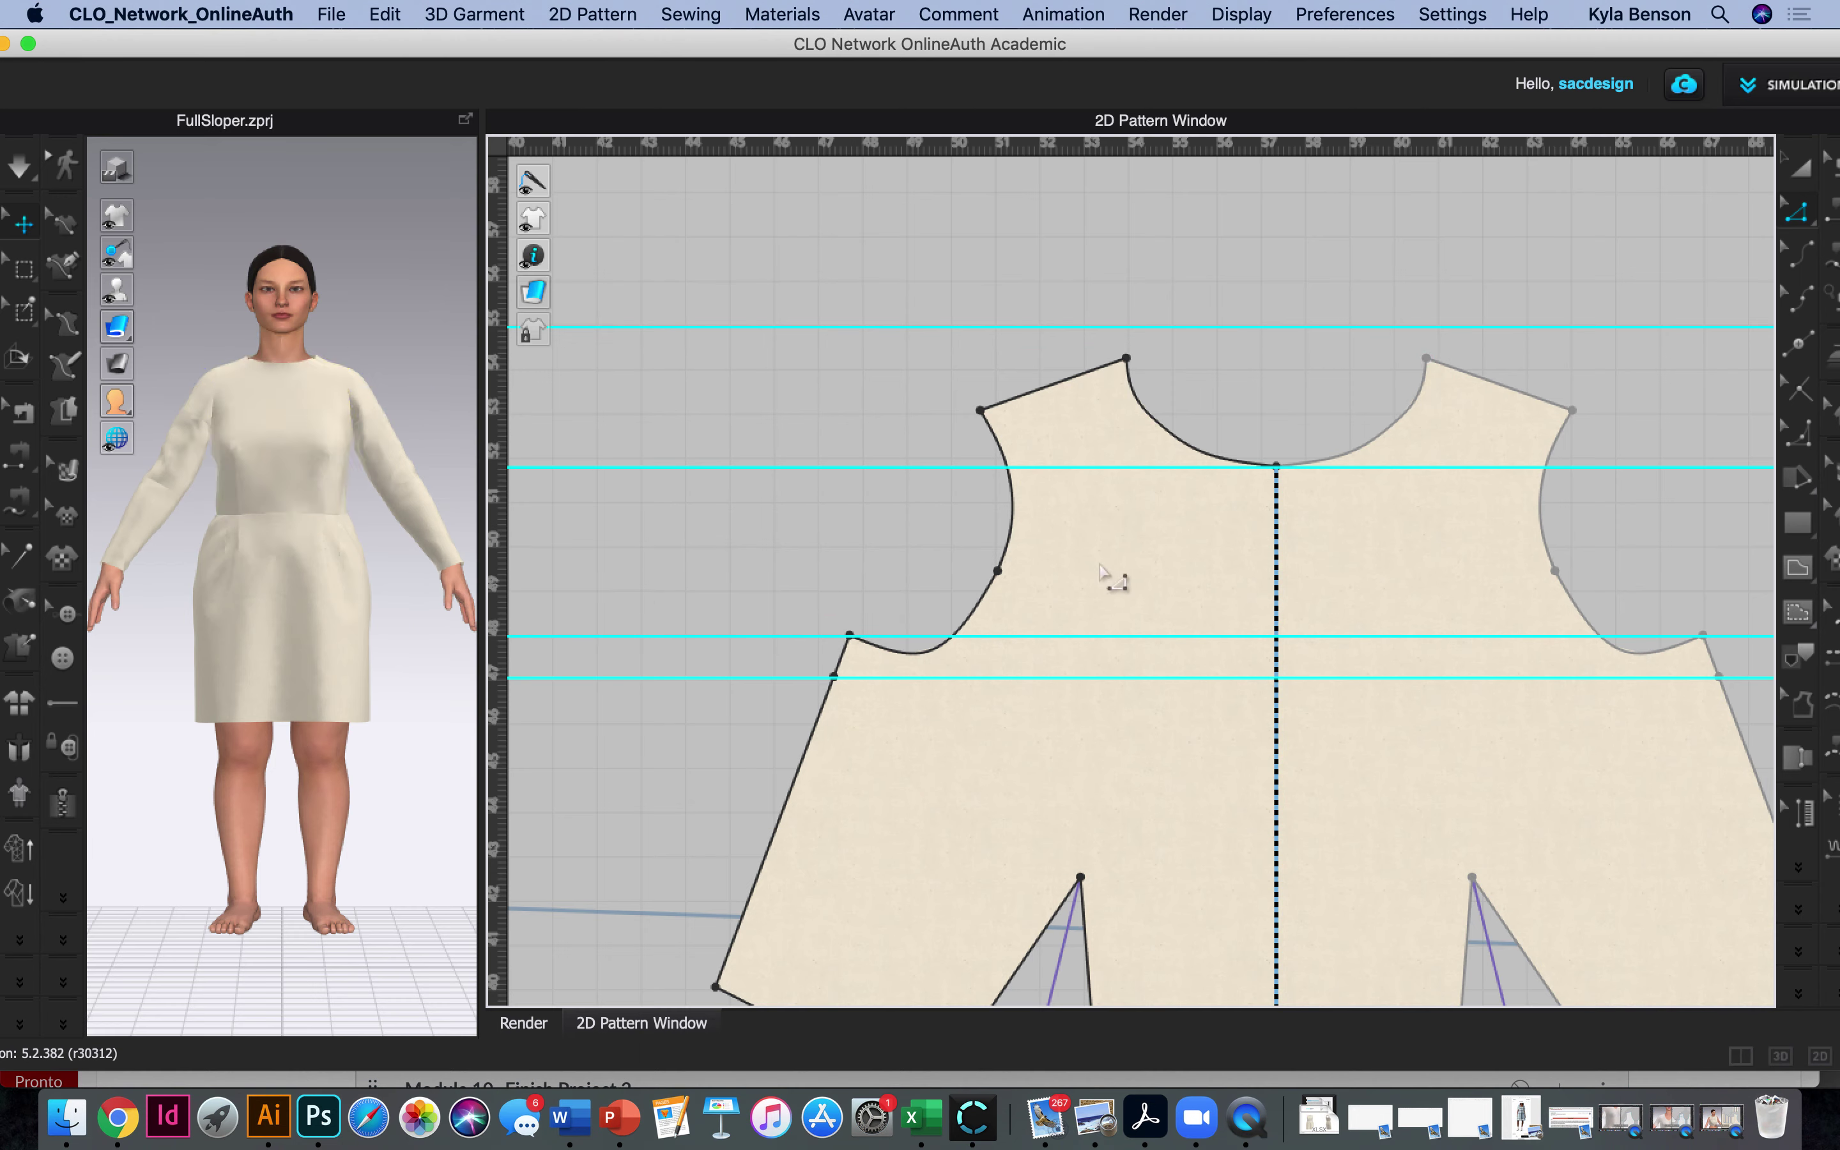
# Reselect the high shoulder neck point on the front bodice for point editing.
pyautogui.click(1800, 166)
pyautogui.click(1363, 608)
pyautogui.scroll(5, 1292, 618)
pyautogui.scroll(-3, 1290, 614)
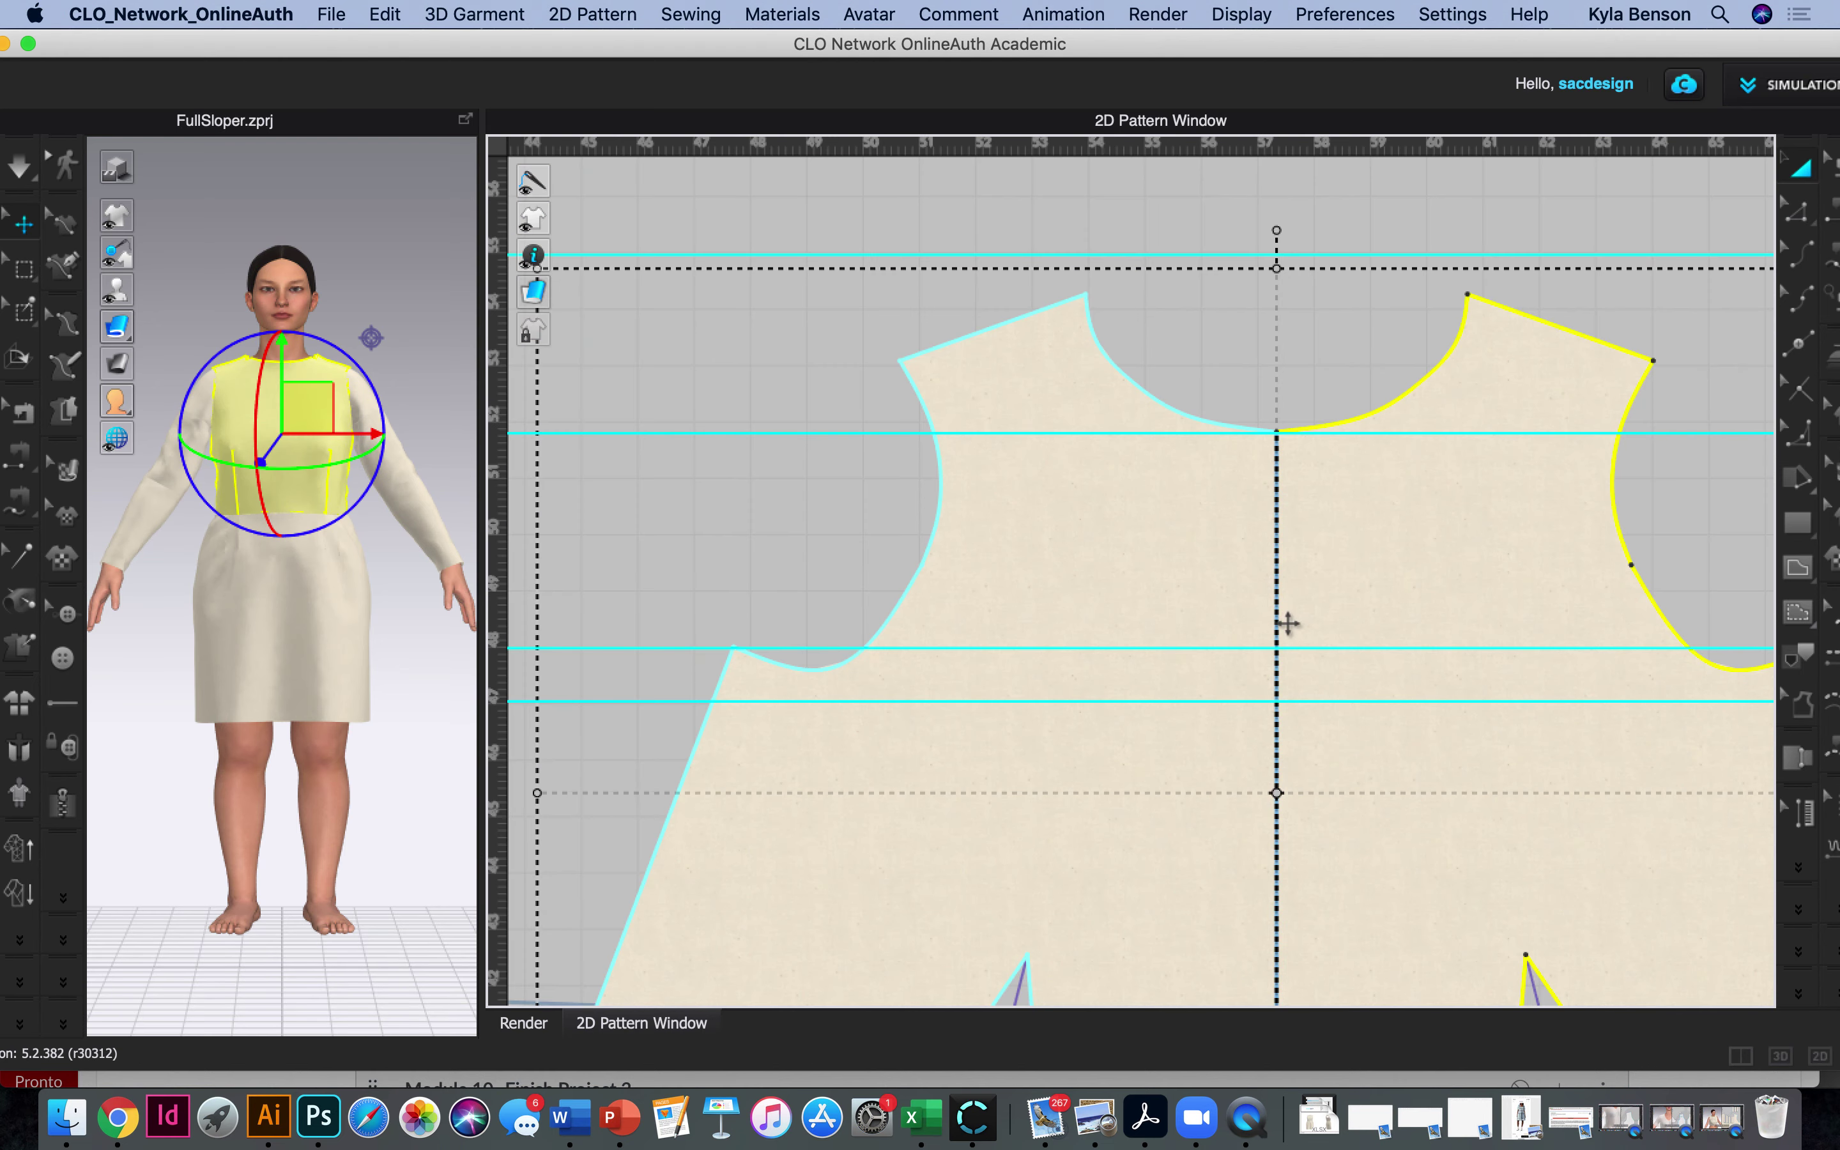
pyautogui.scroll(2, 1263, 638)
pyautogui.click(1797, 212)
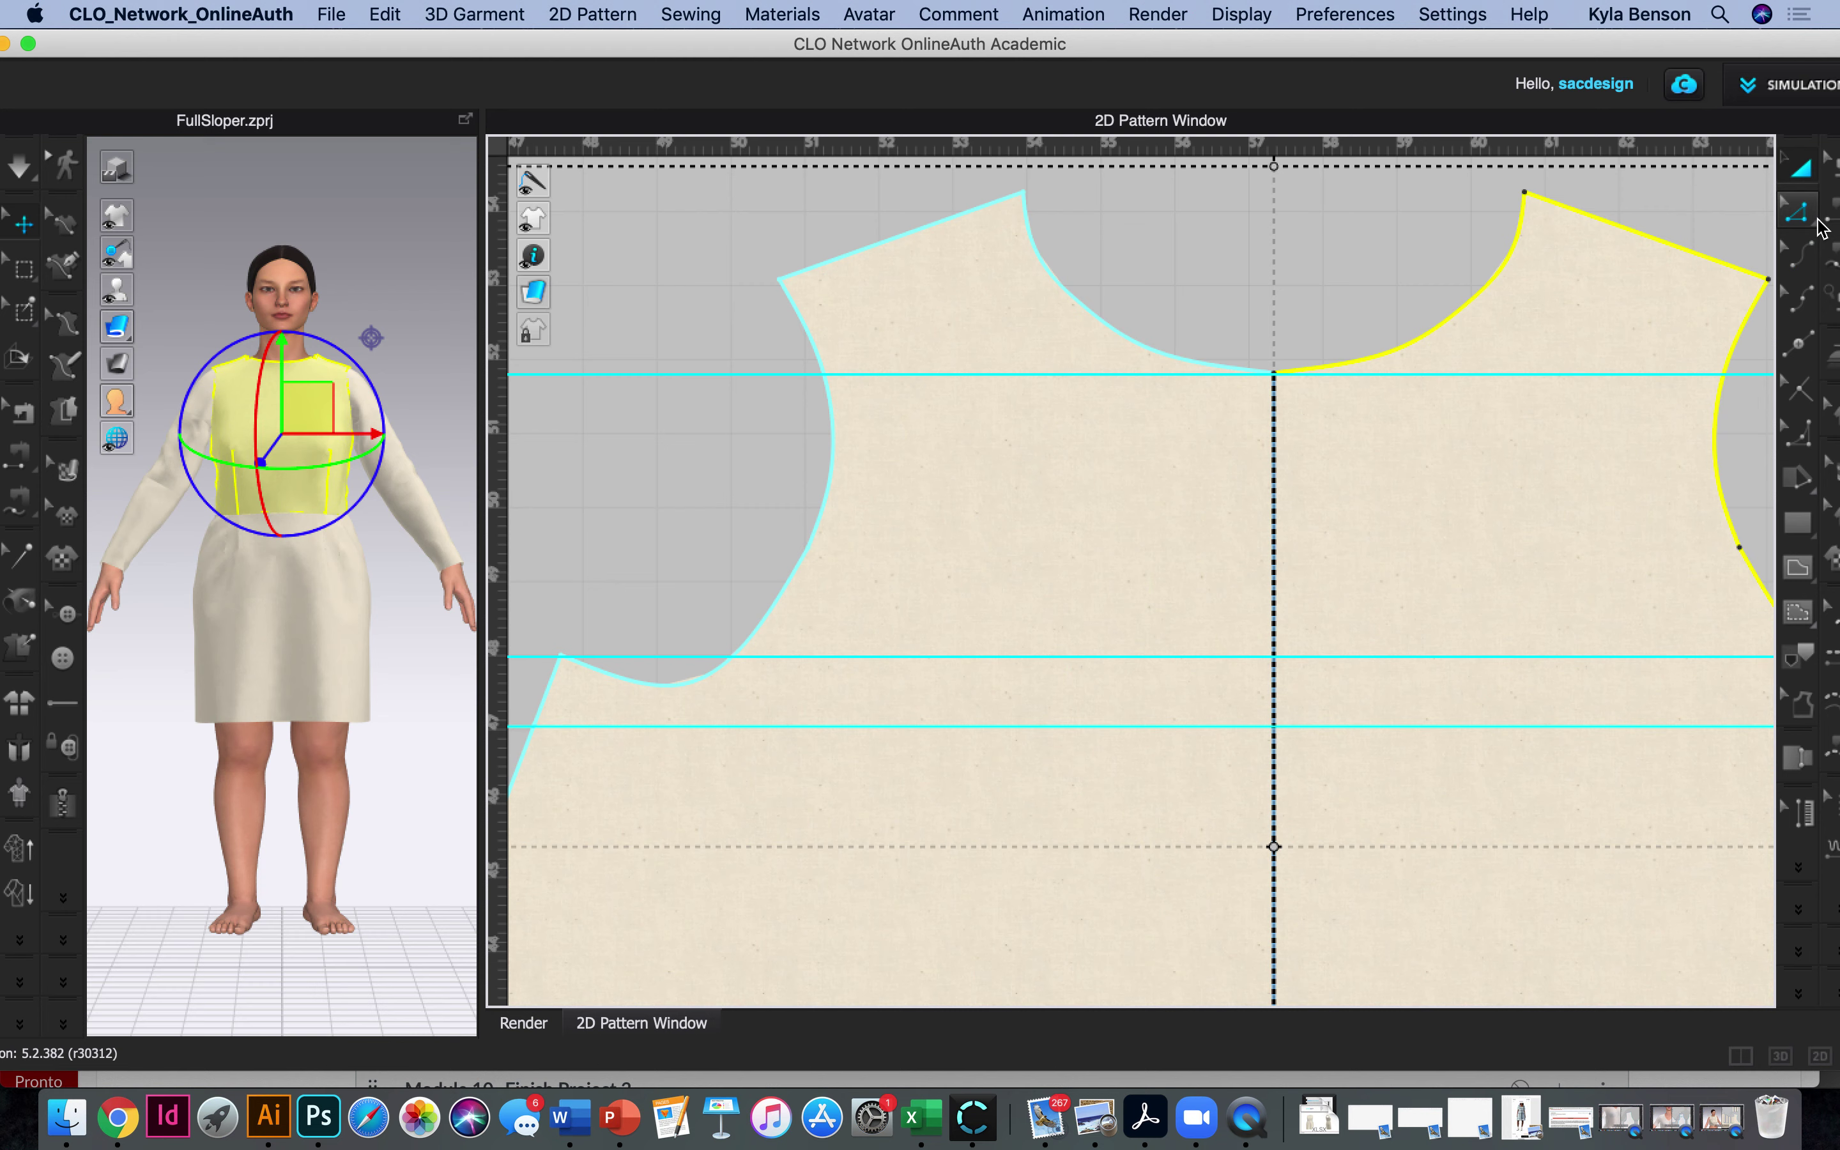
pyautogui.click(1183, 235)
pyautogui.click(1022, 191)
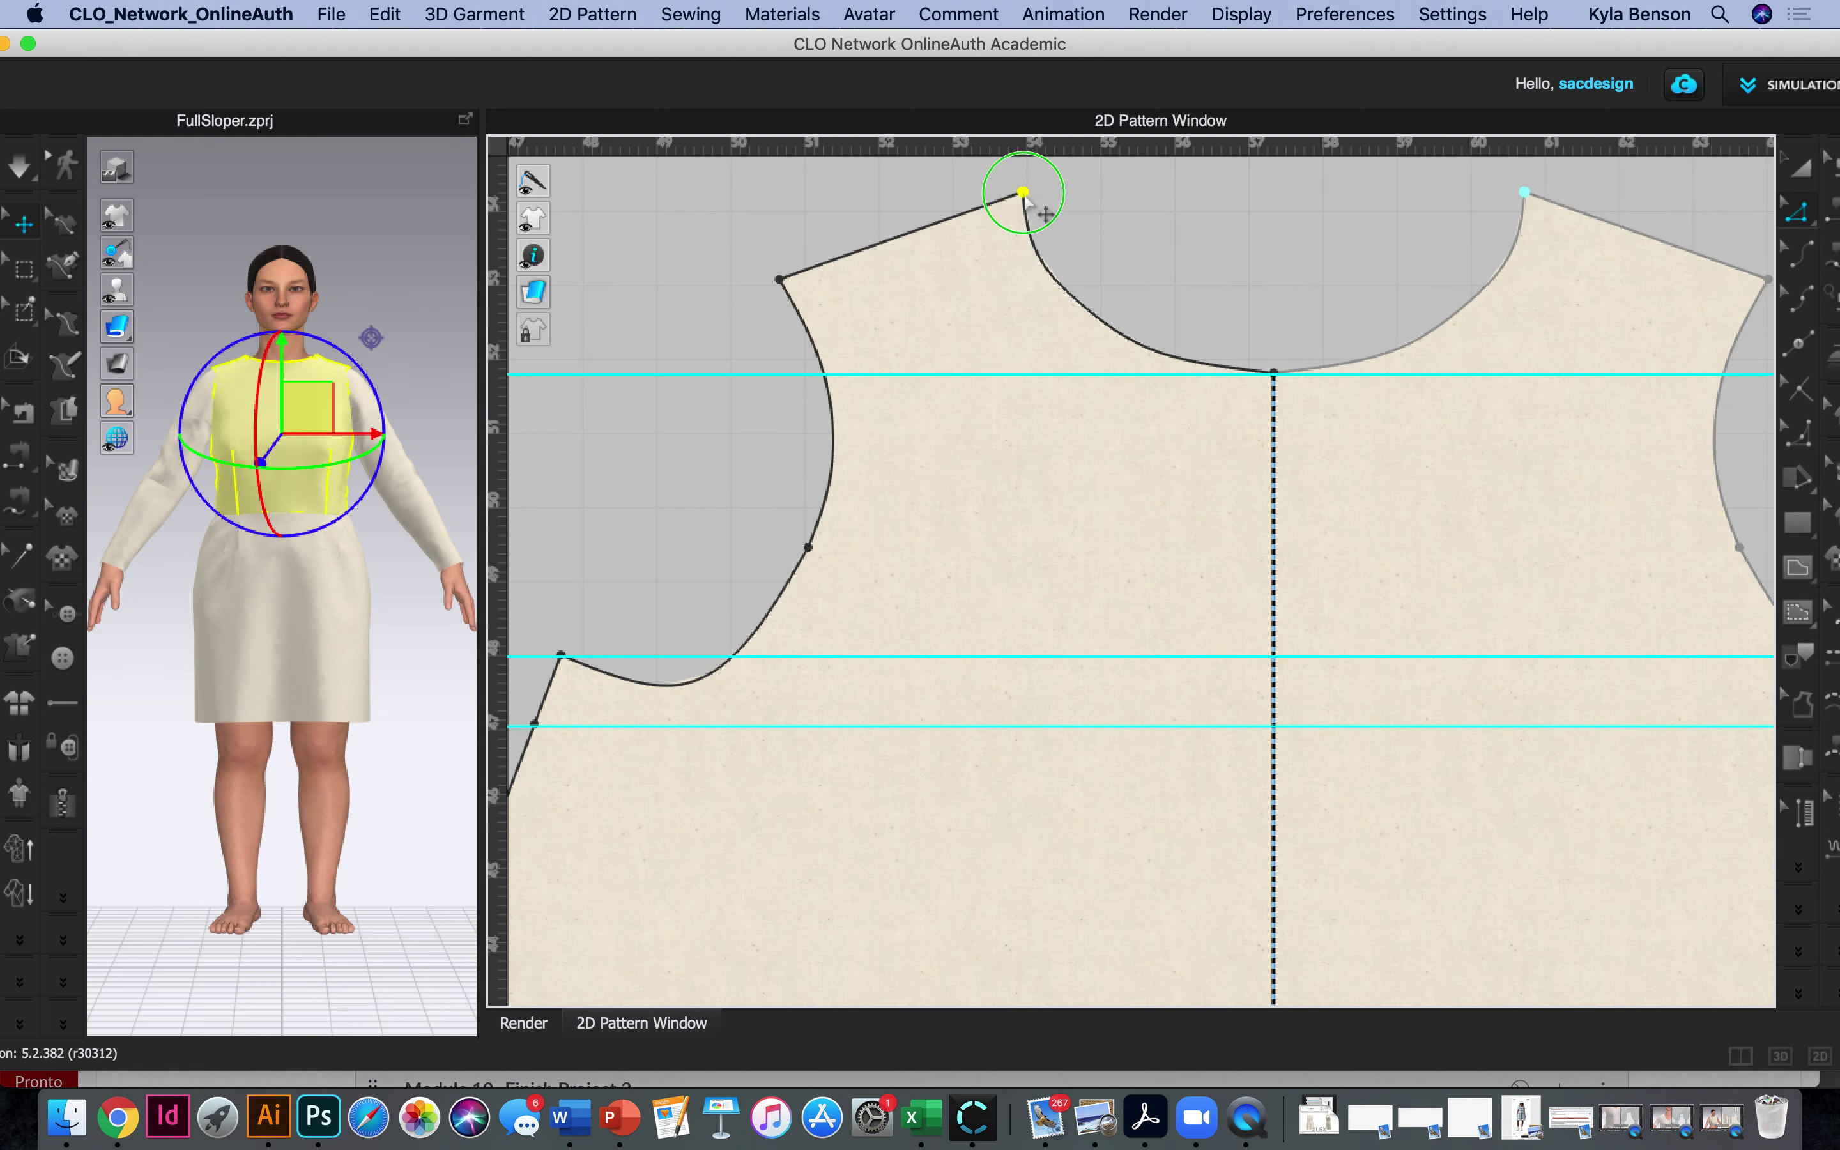
pyautogui.rightClick(1023, 193)
pyautogui.moveTo(1104, 397)
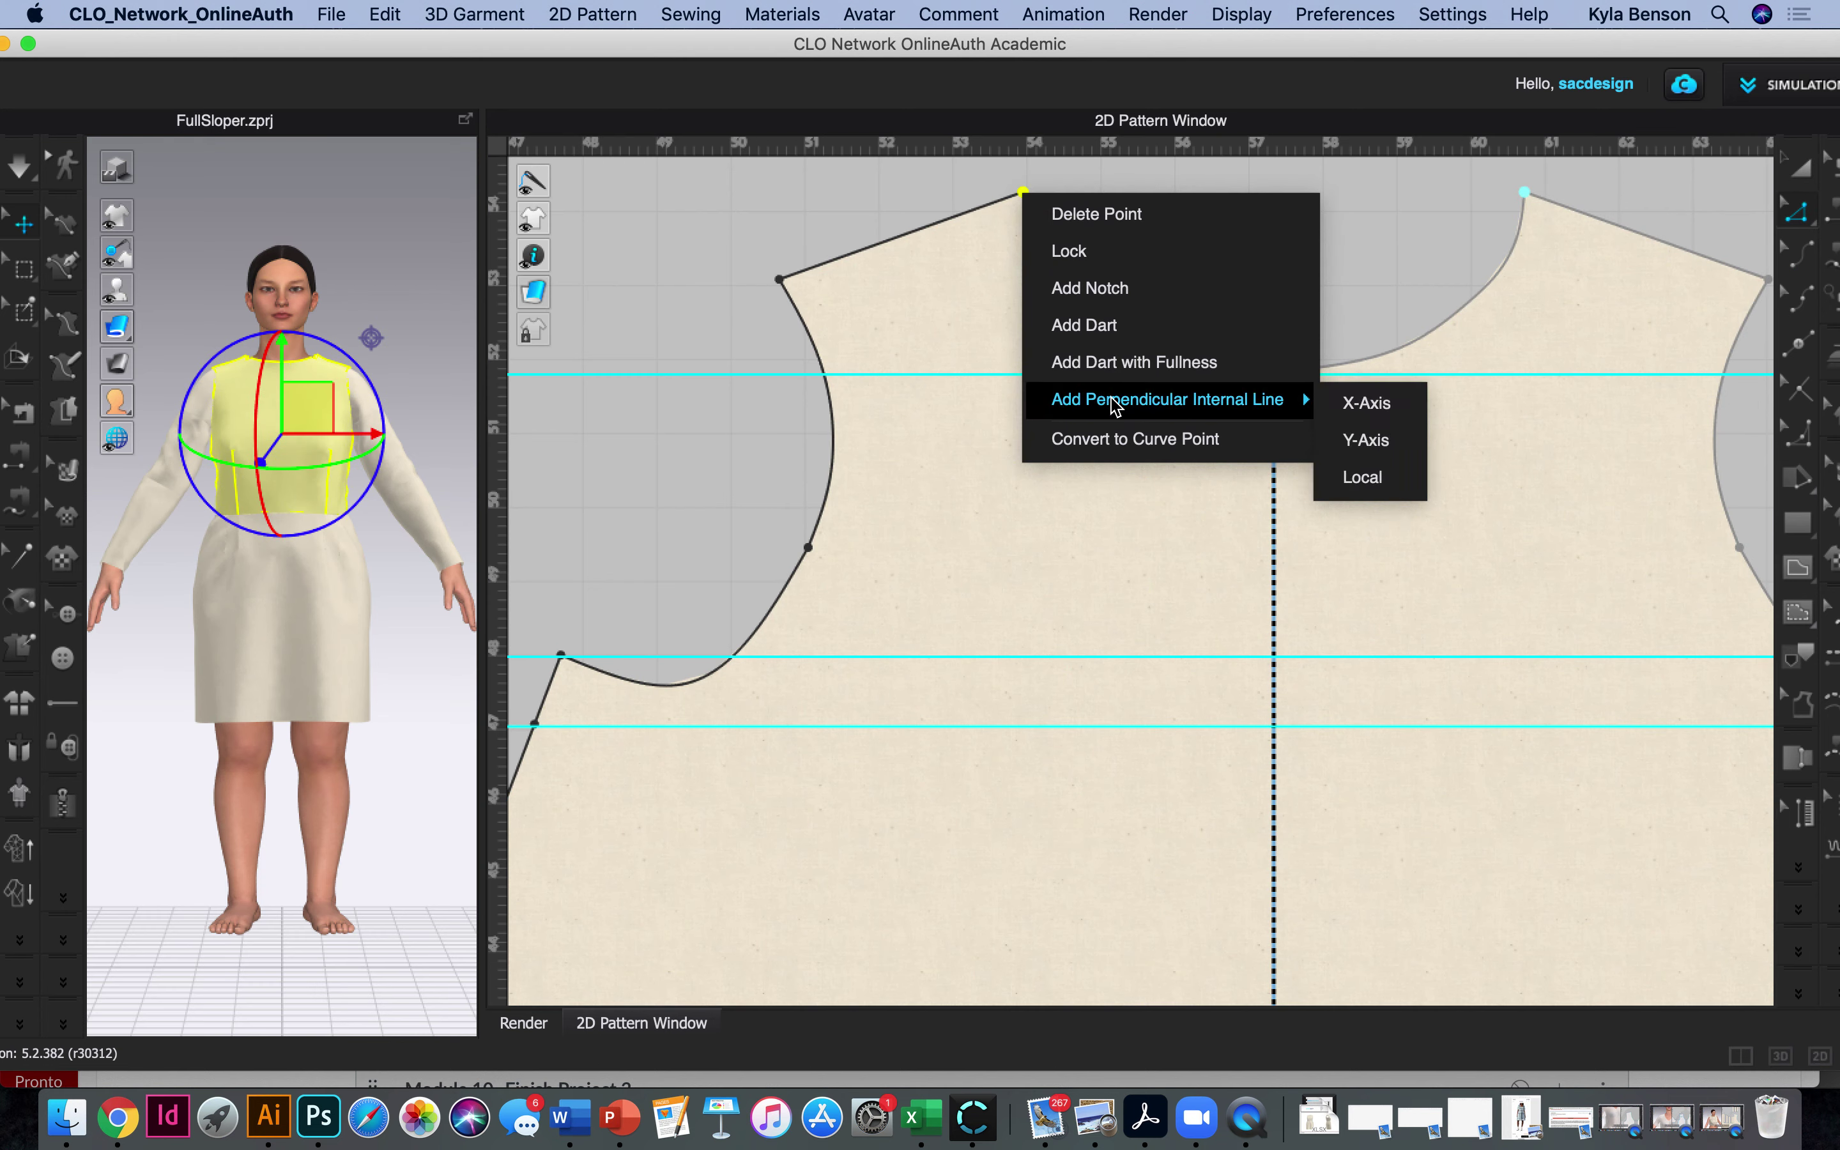
pyautogui.click(1399, 443)
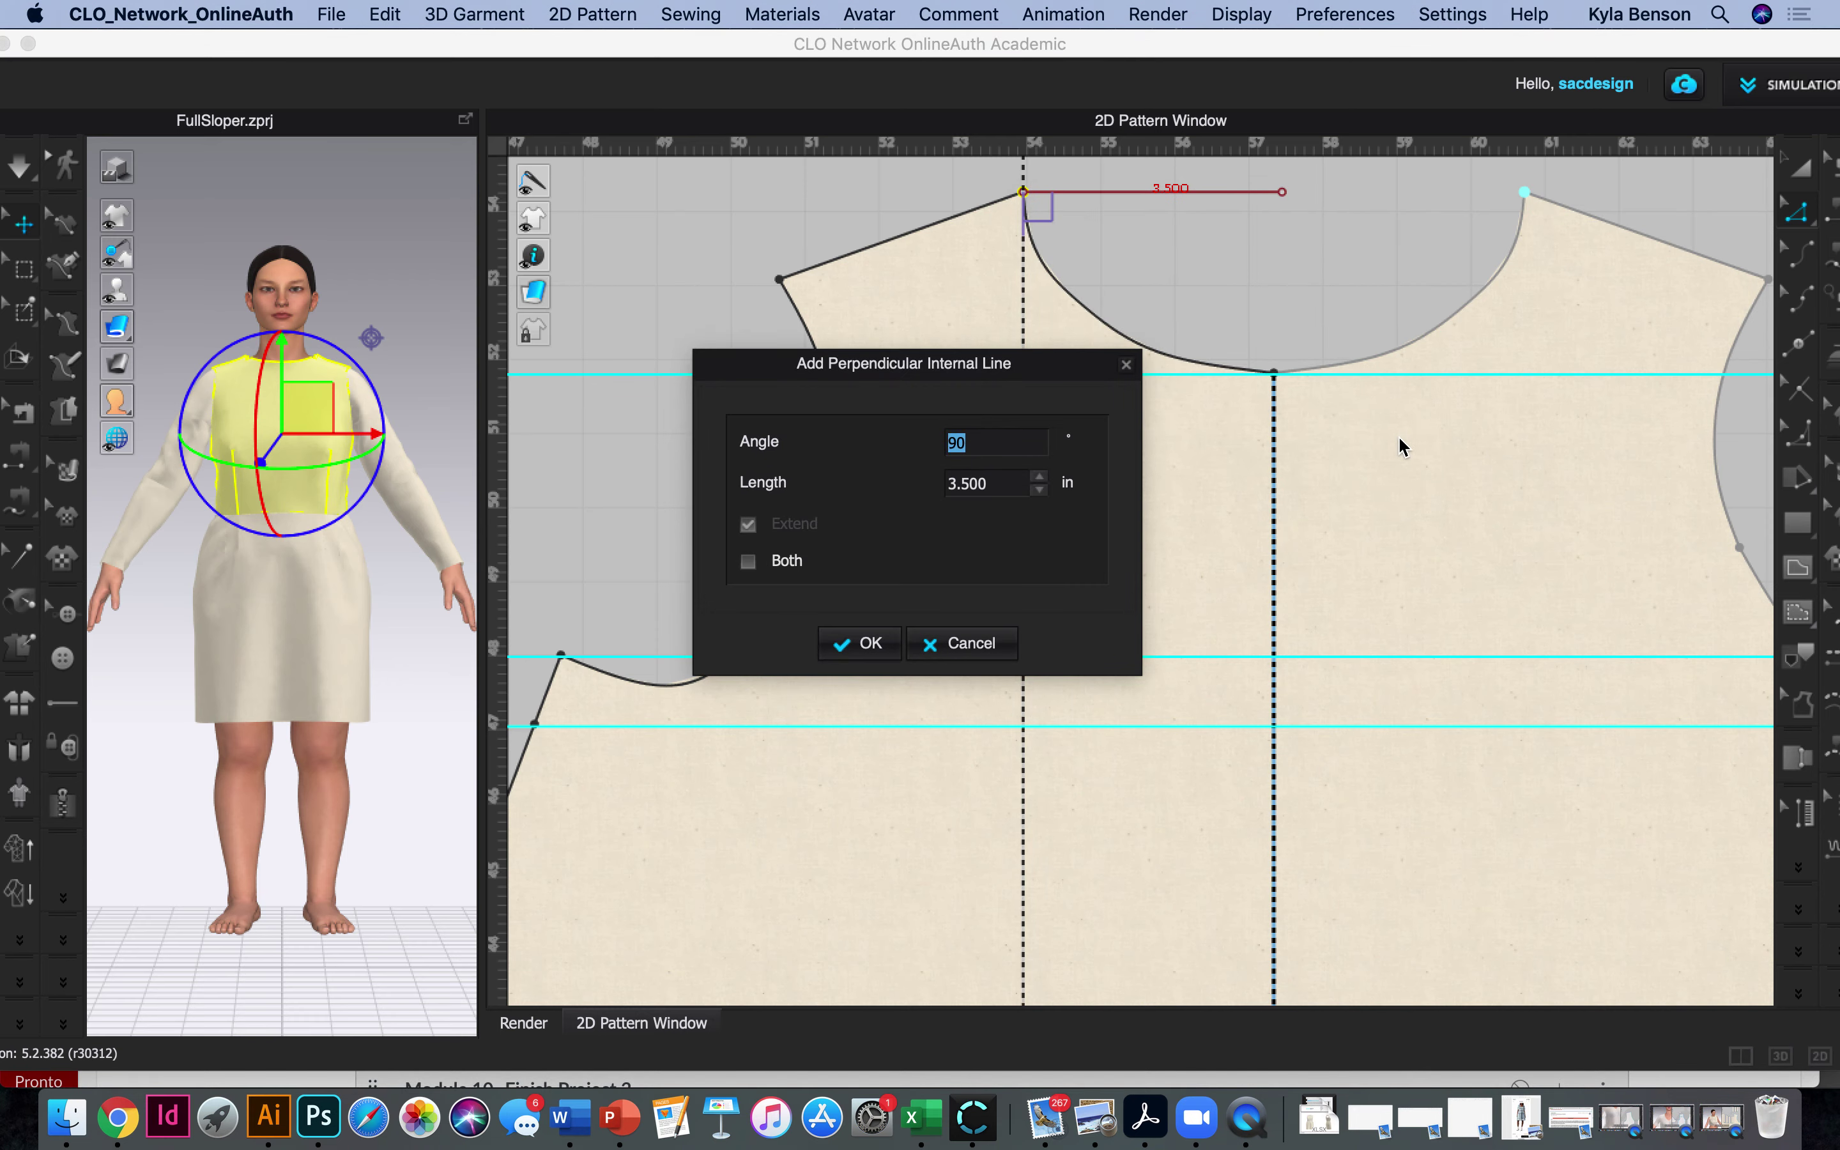
pyautogui.click(961, 644)
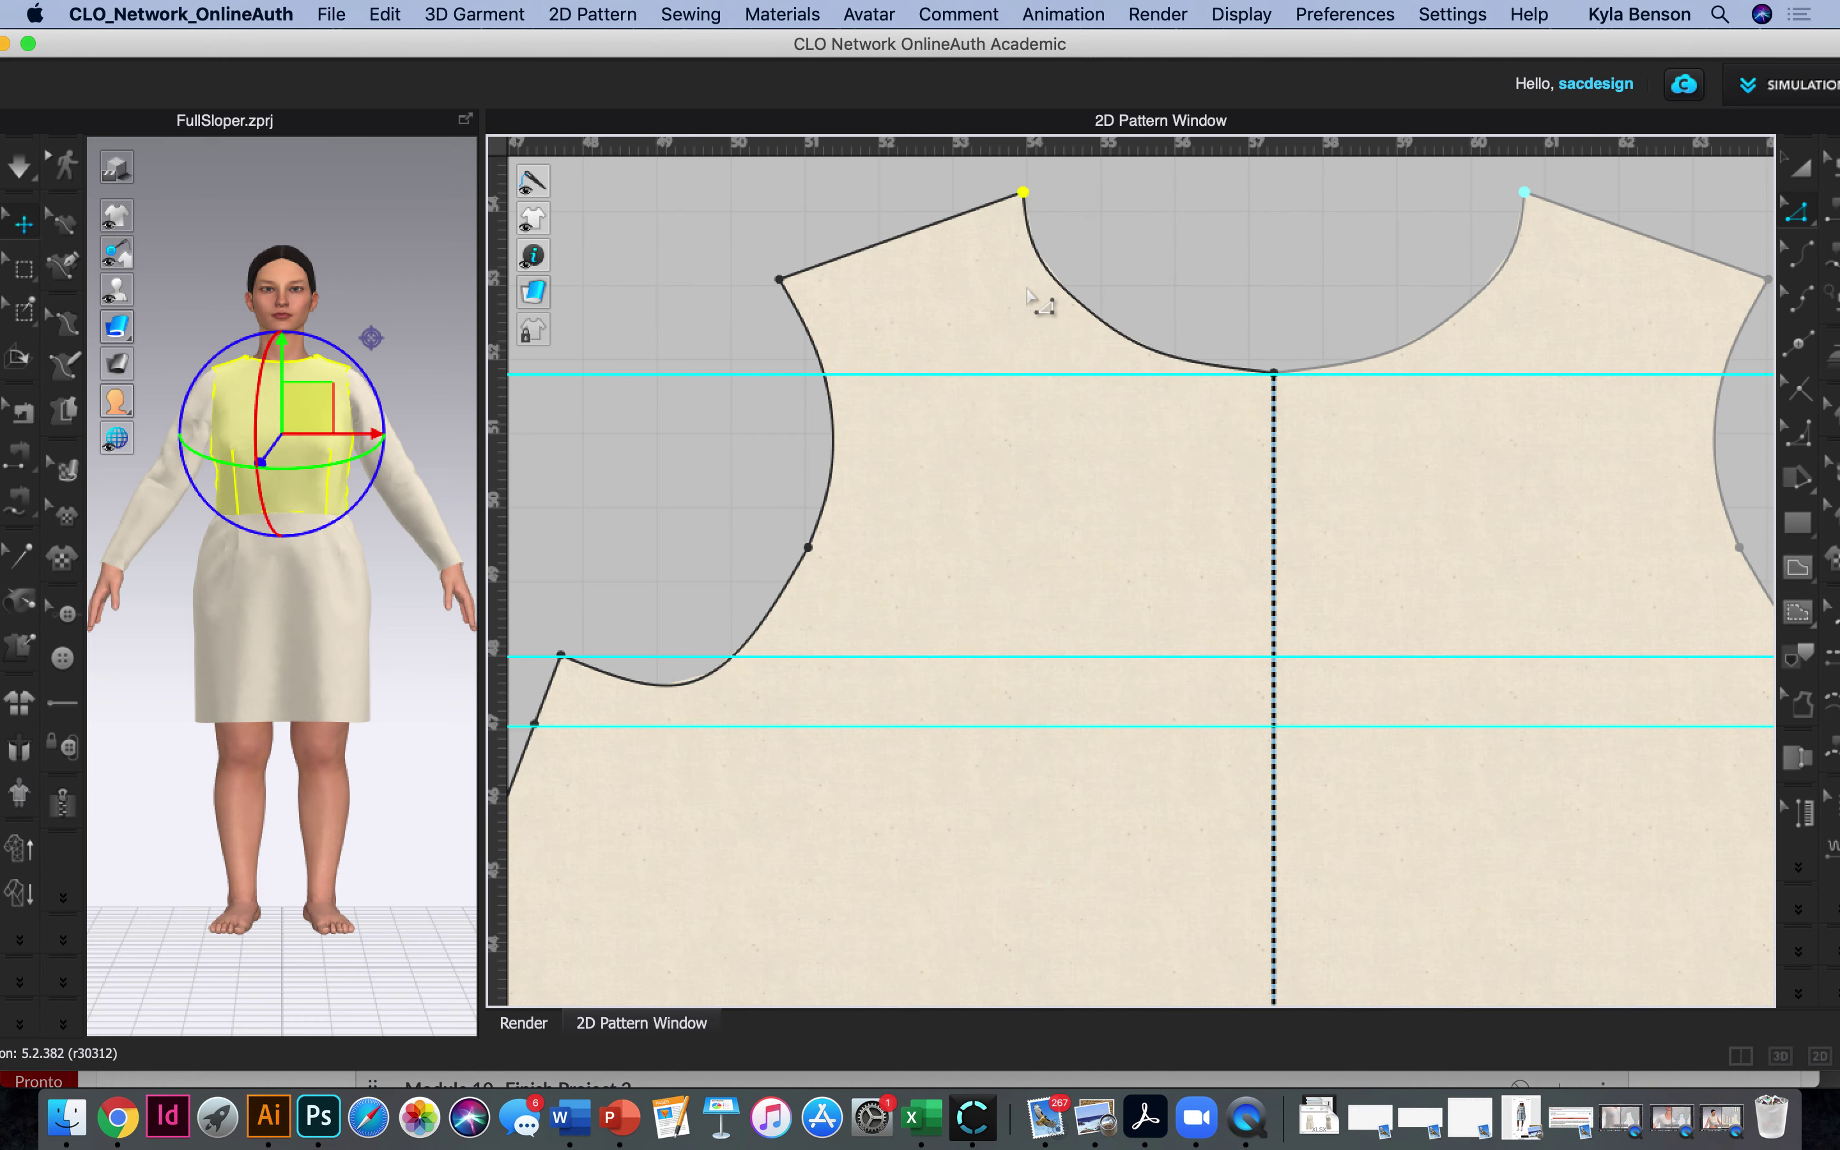
# Add a 5 in, 90° perpendicular internal line relative to the X-axis from the high shoulder neck point, with Extend and Both off.
pyautogui.rightClick(1023, 193)
pyautogui.moveTo(1104, 397)
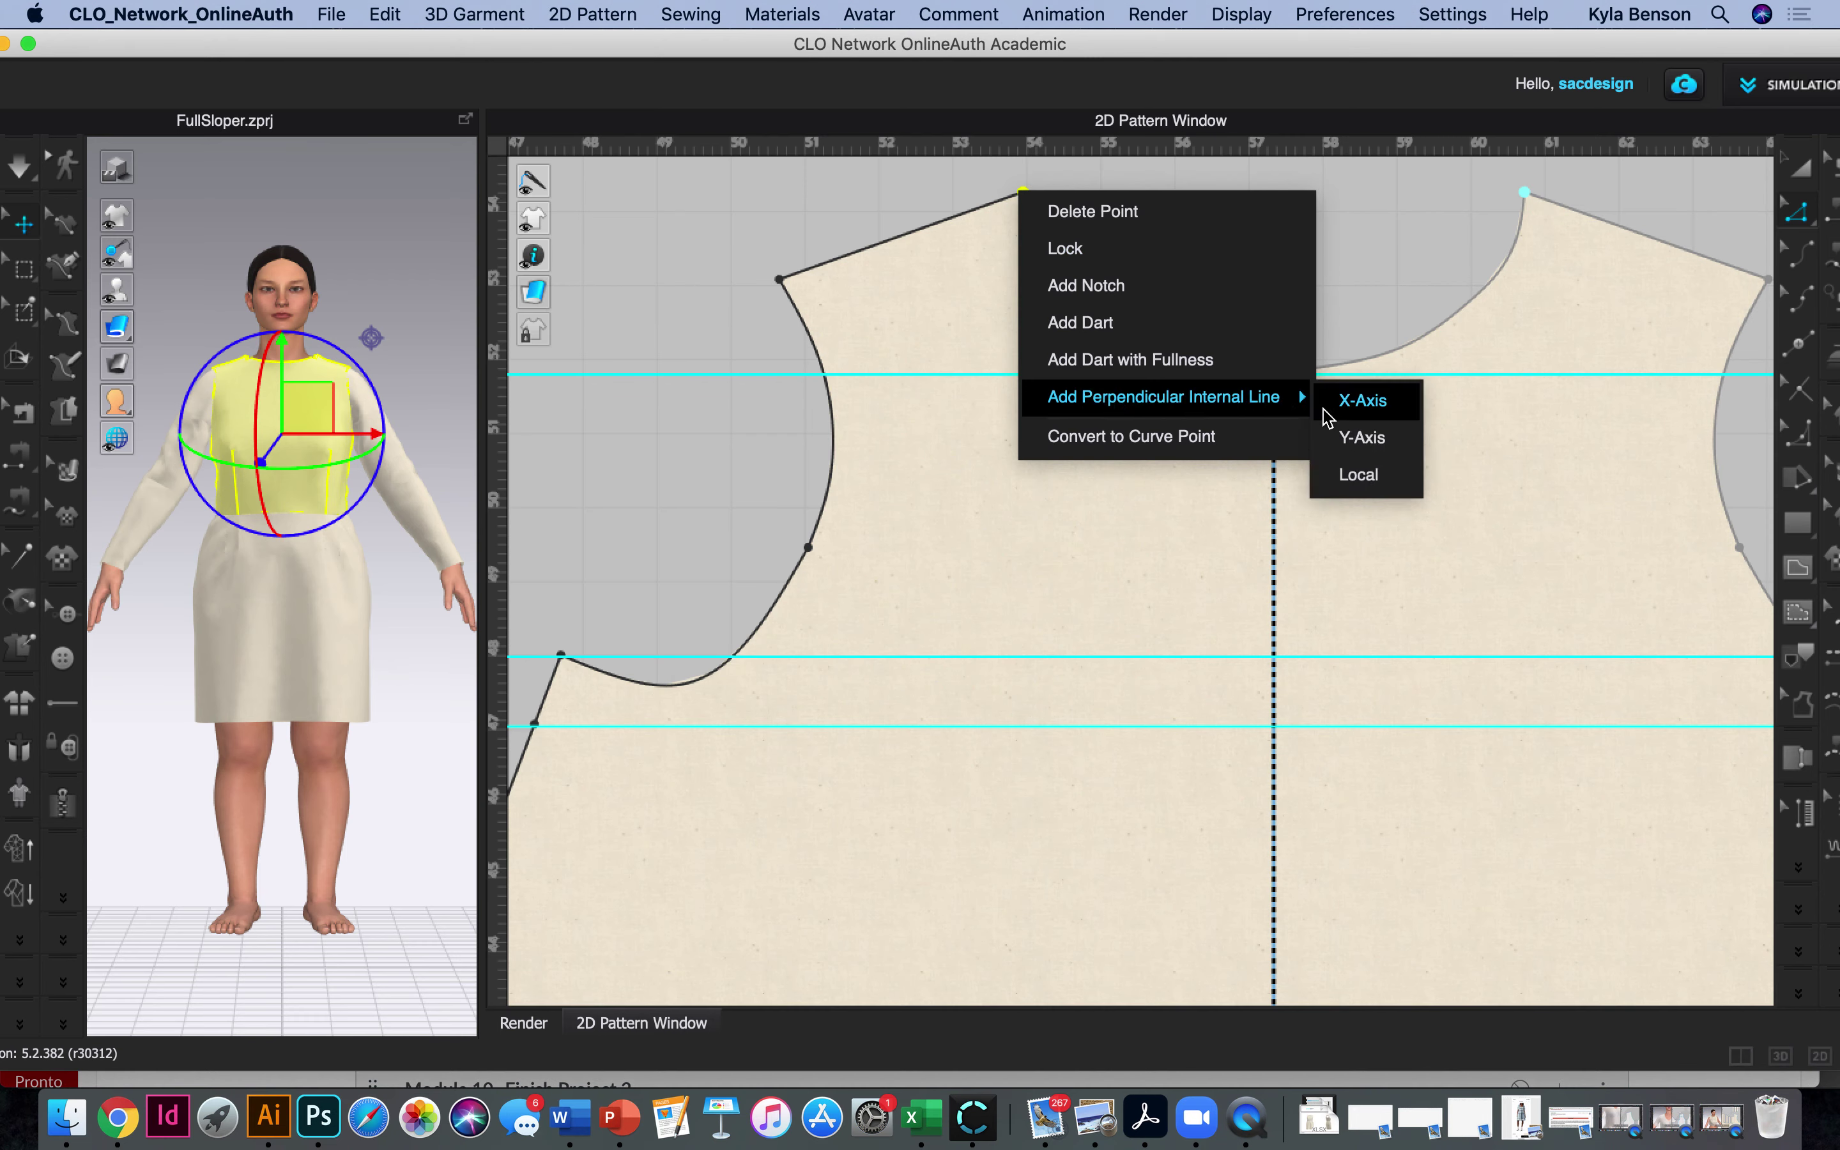
pyautogui.click(1349, 401)
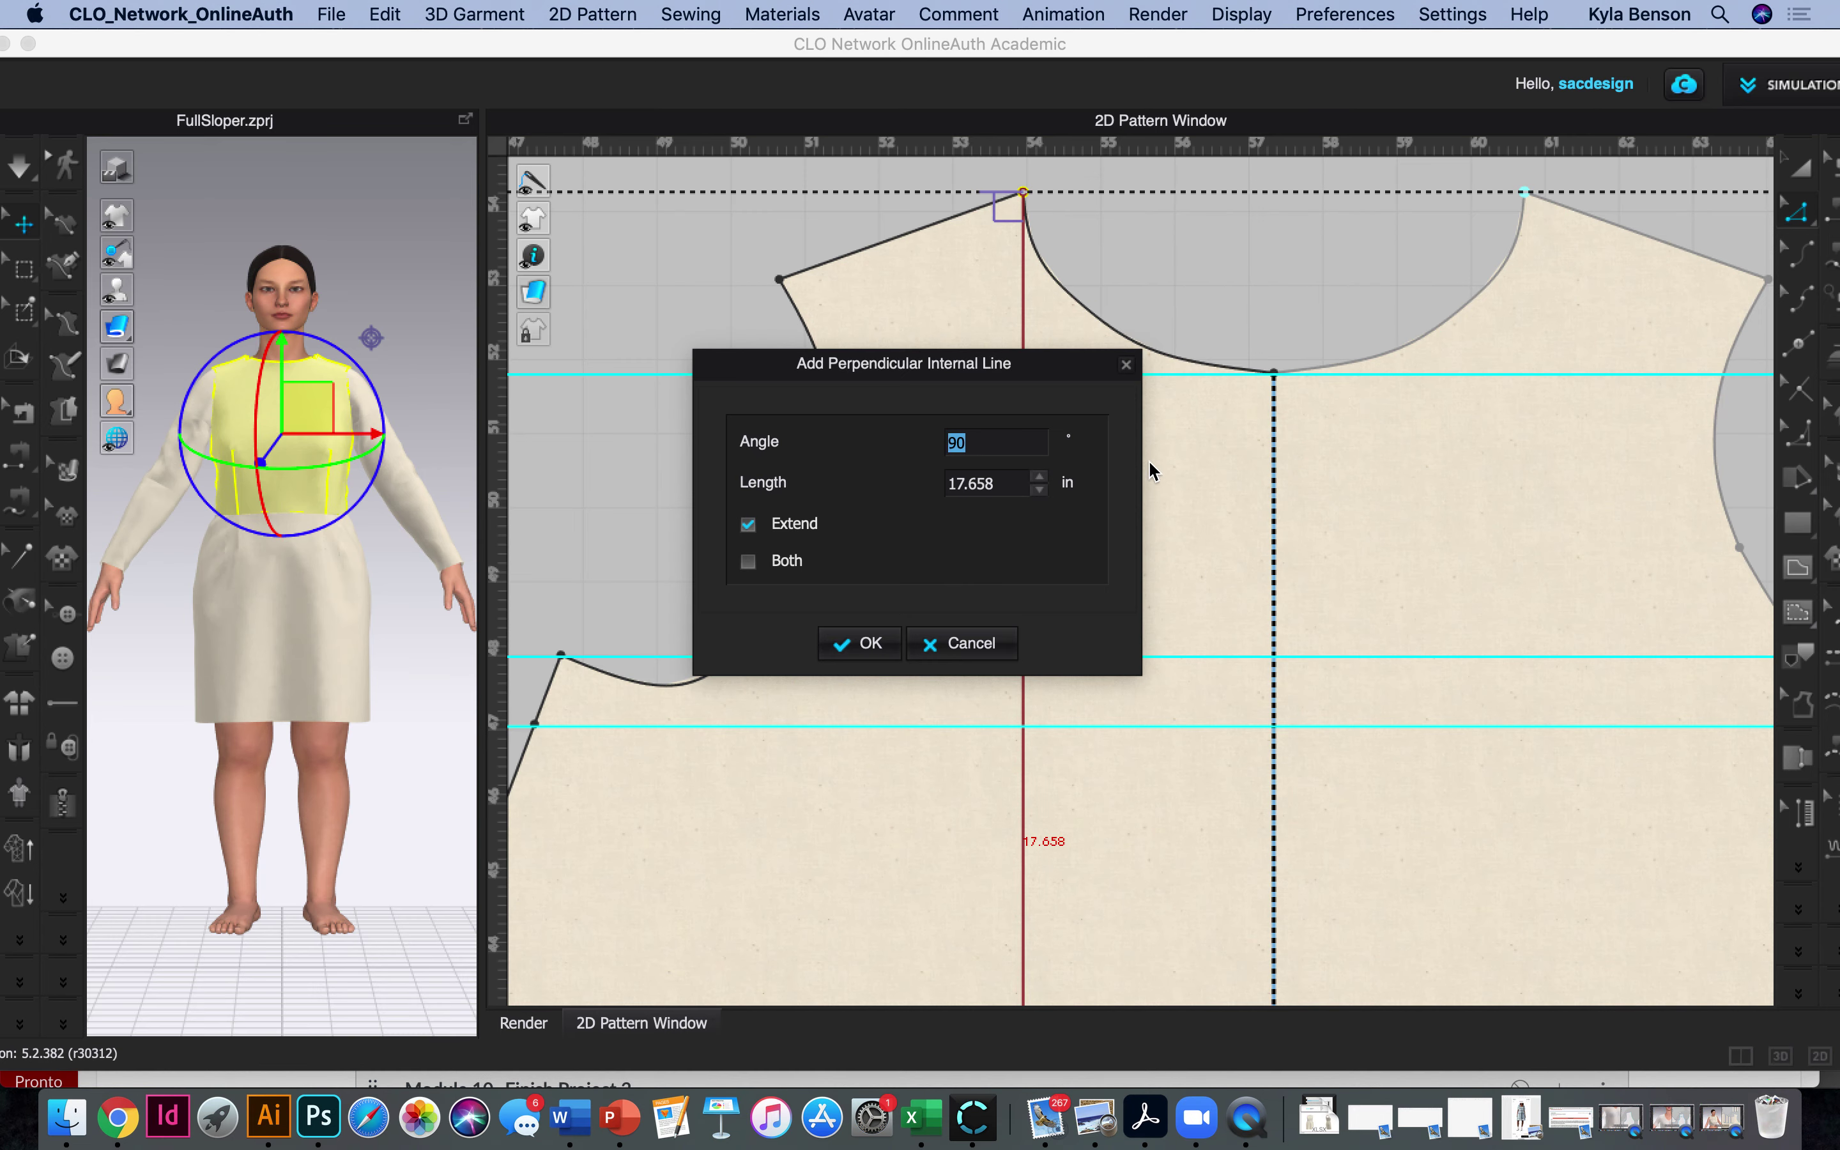
pyautogui.doubleClick(995, 483)
pyautogui.write('5')
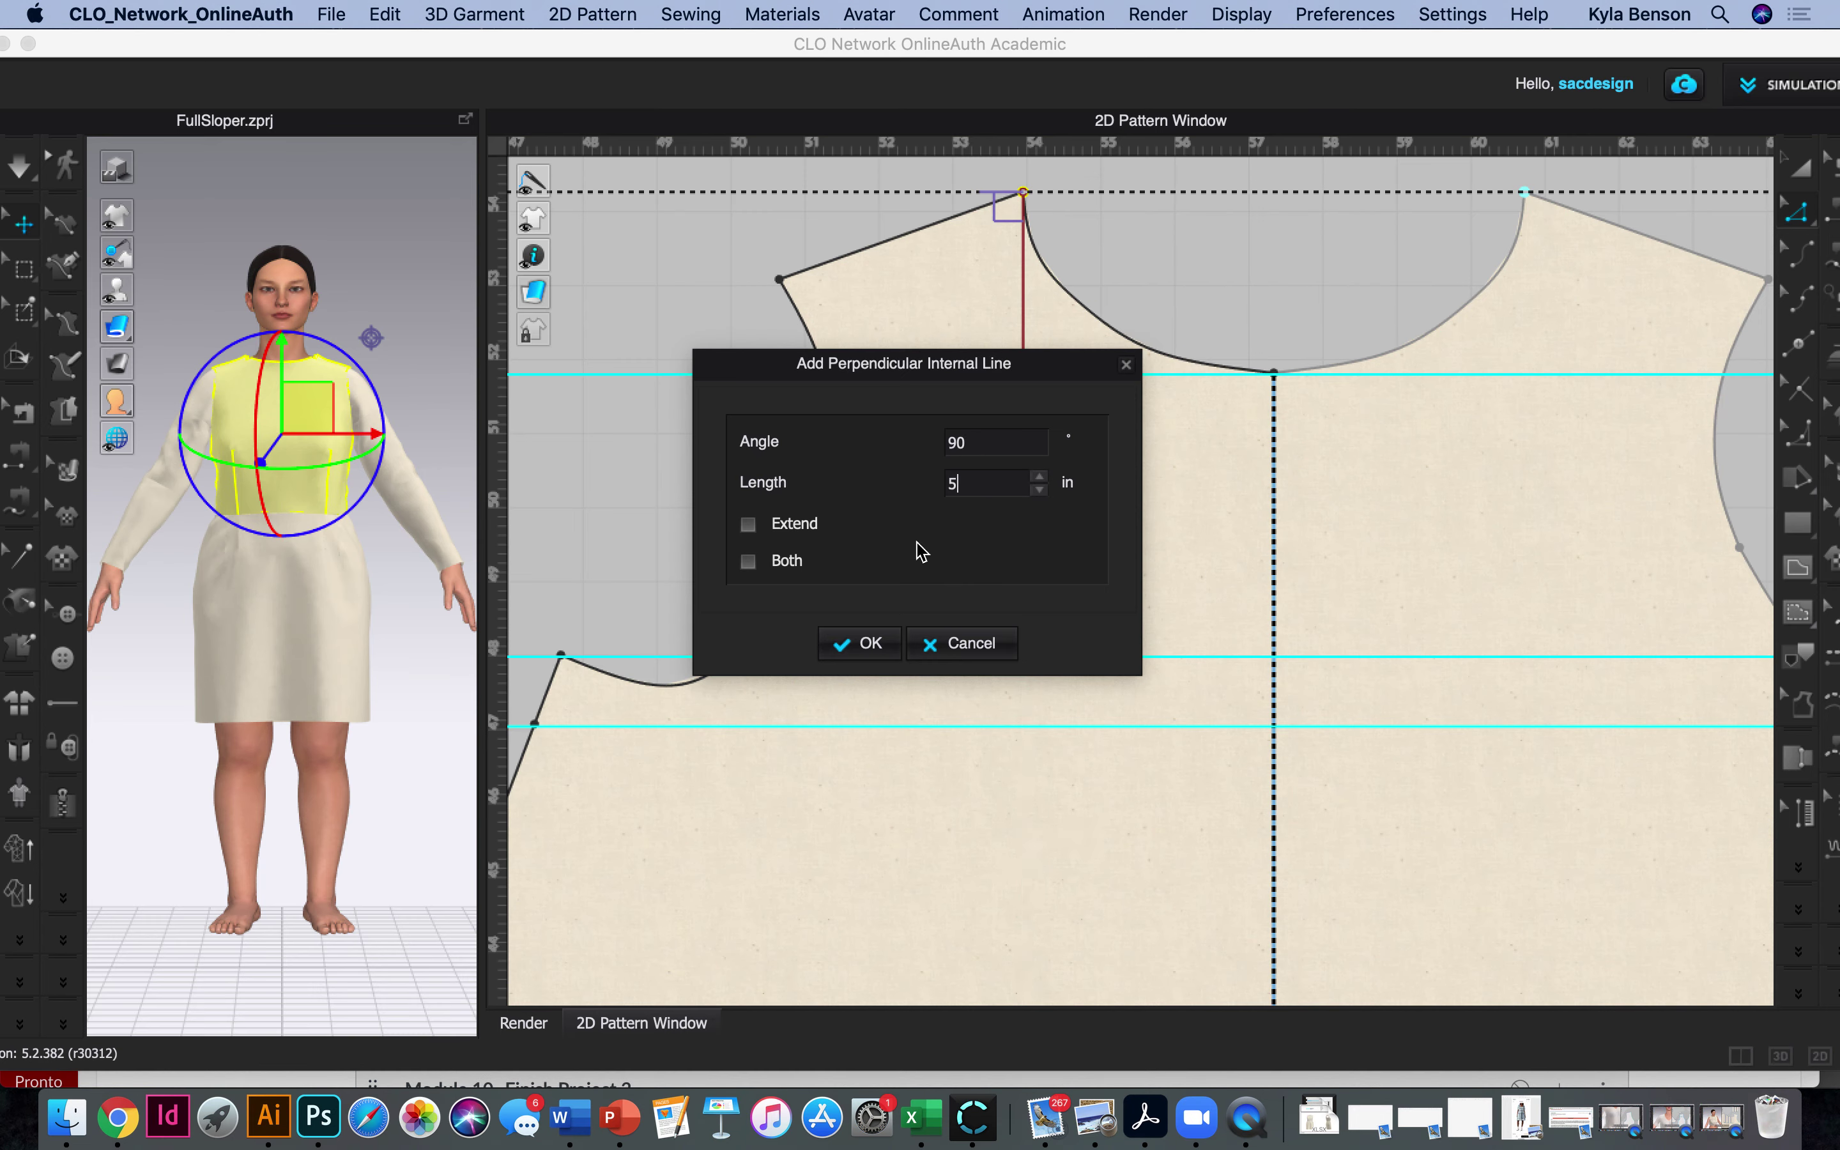
pyautogui.click(748, 523)
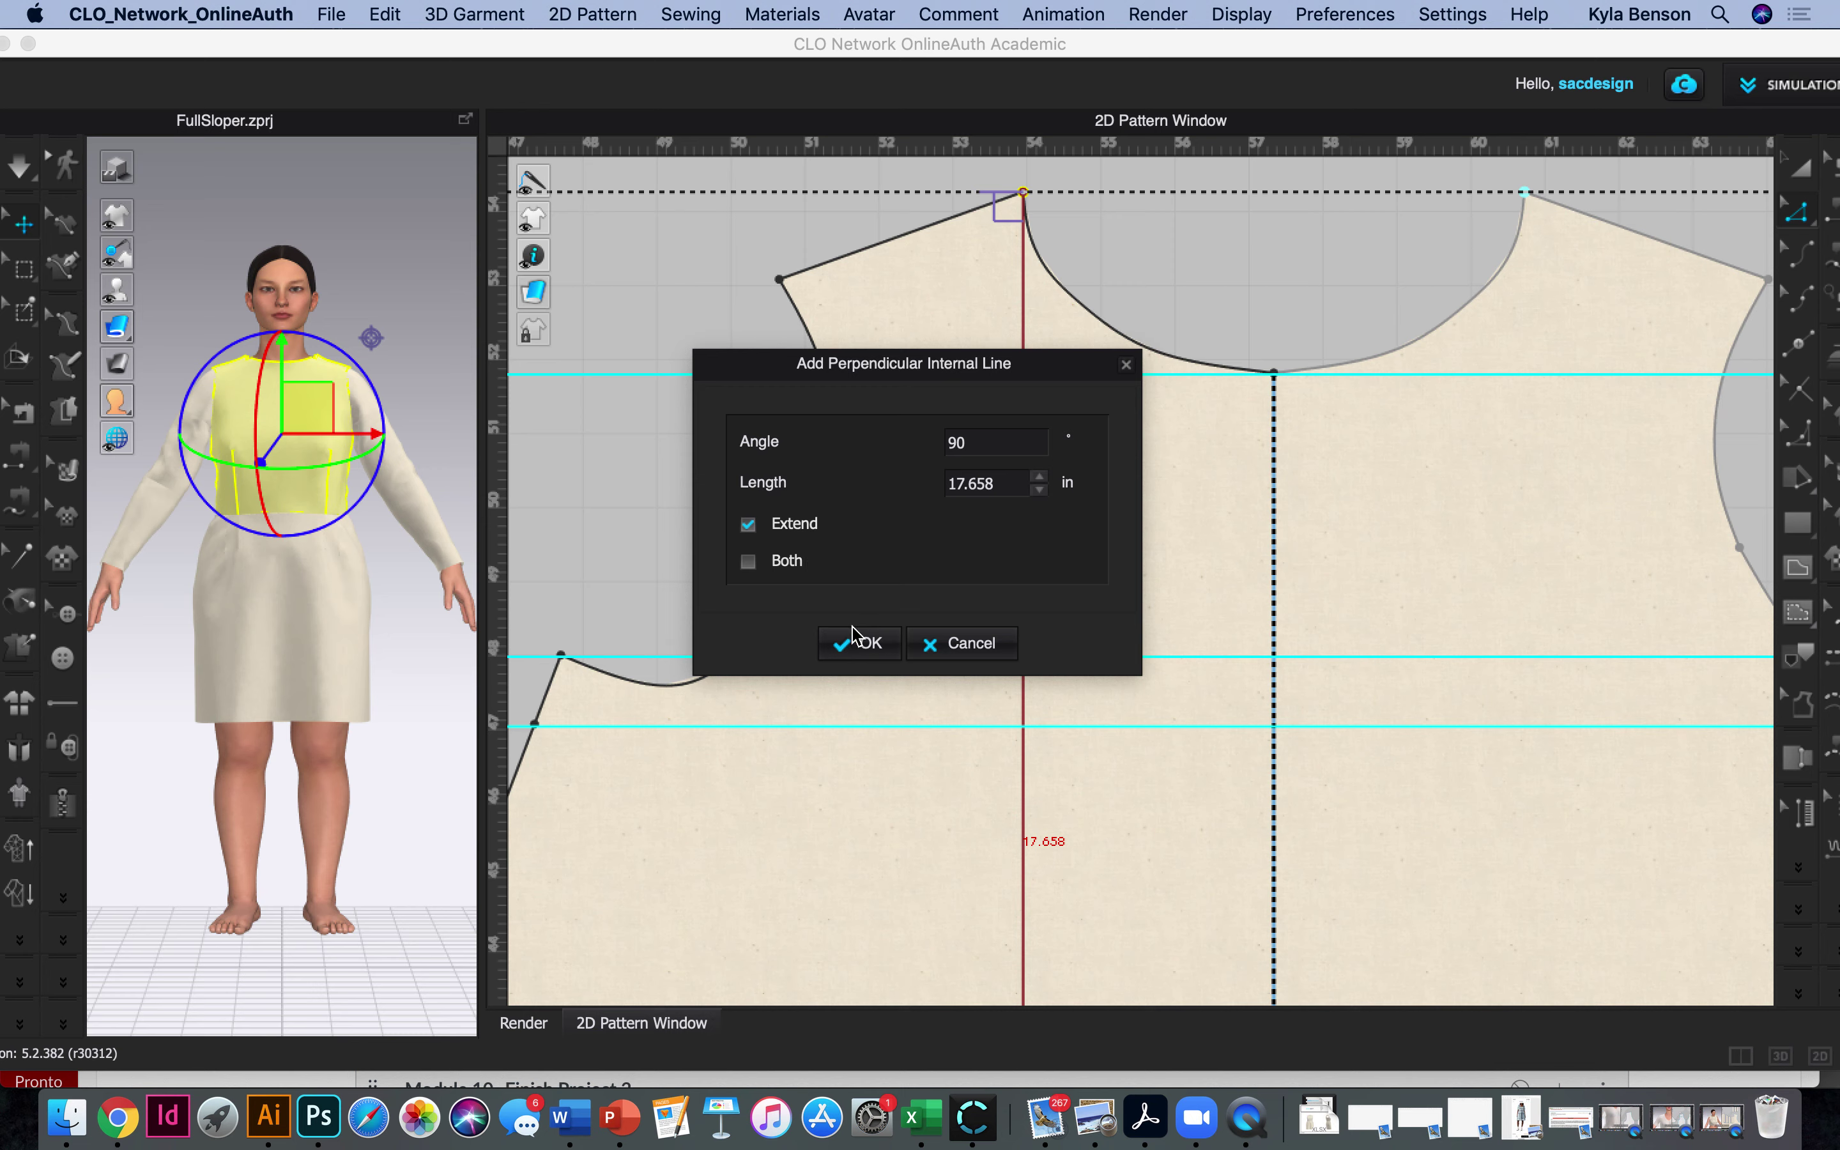
pyautogui.doubleClick(1005, 485)
pyautogui.write('5')
pyautogui.click(796, 524)
pyautogui.doubleClick(969, 482)
pyautogui.write('5')
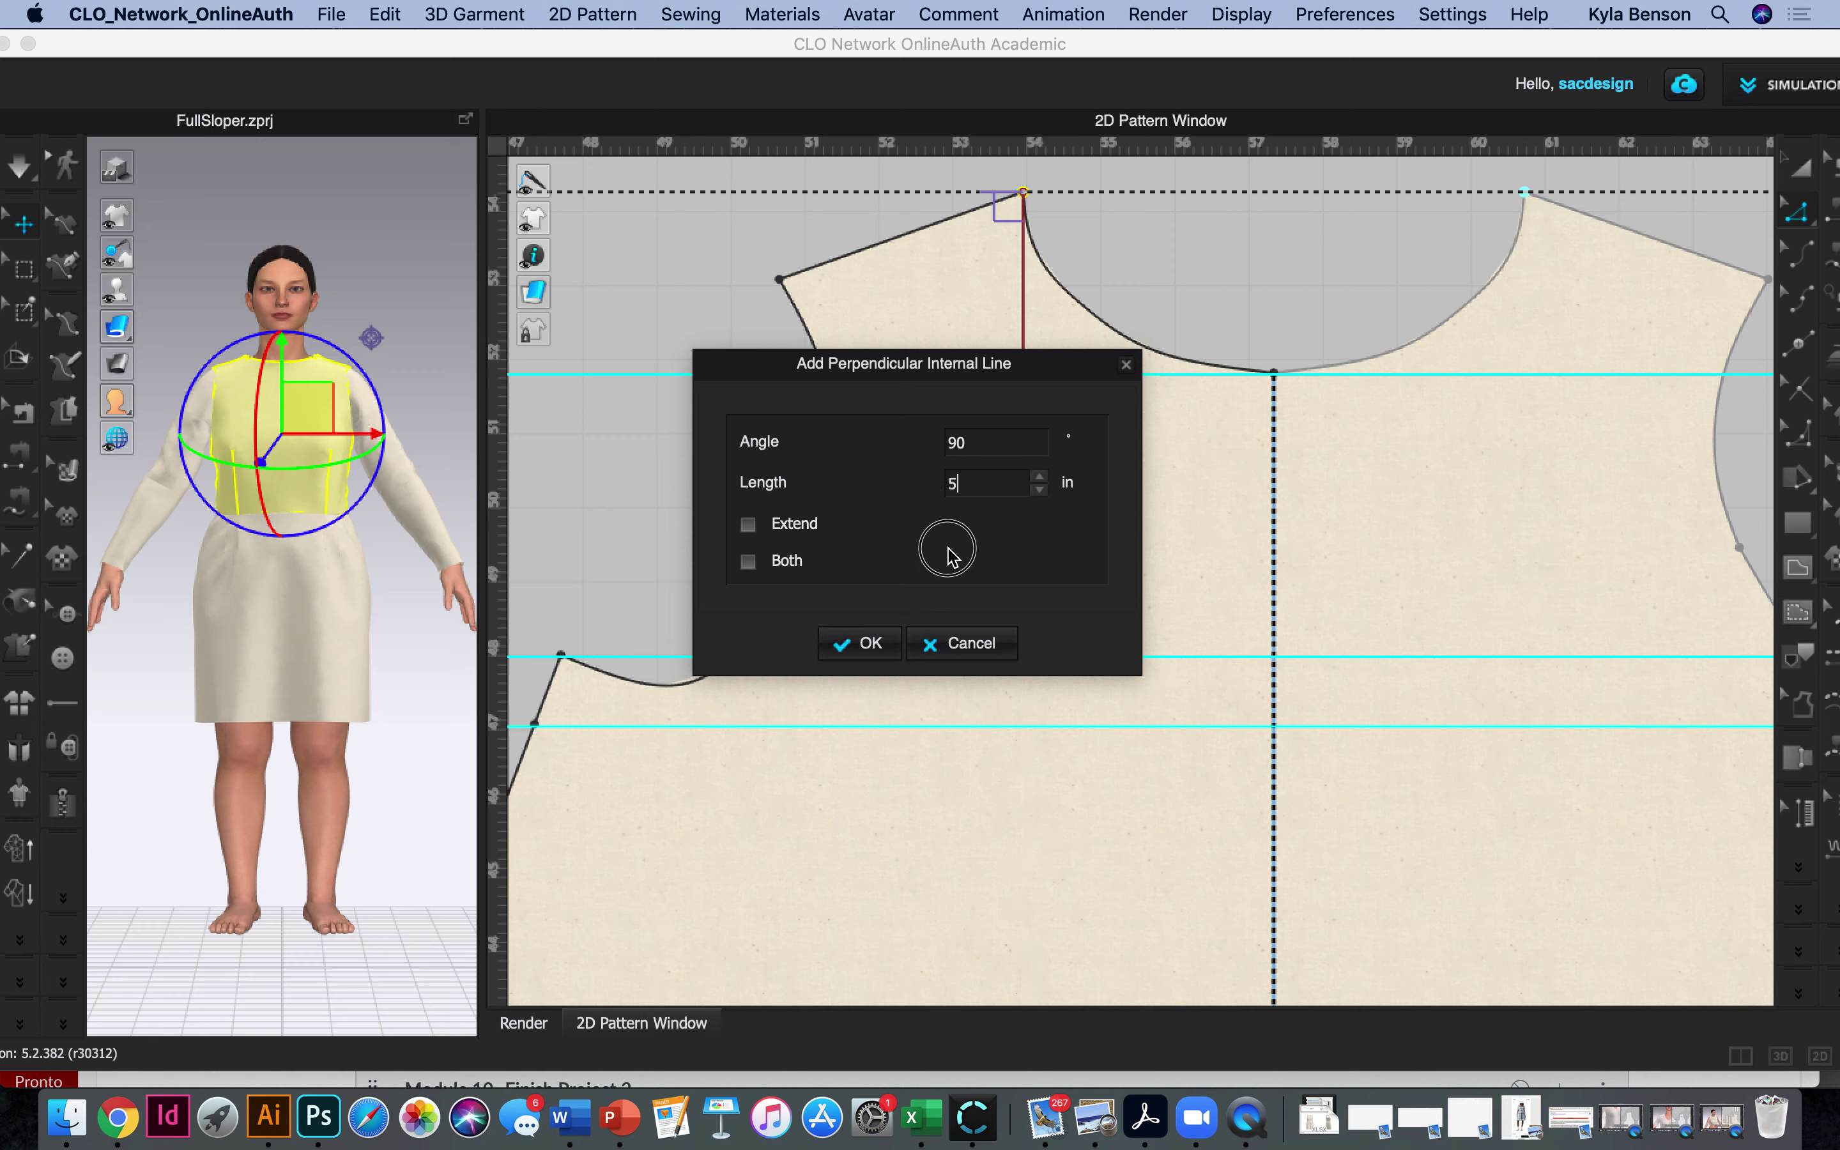
pyautogui.moveTo(973, 365); pyautogui.dragTo(811, 320)
pyautogui.click(709, 600)
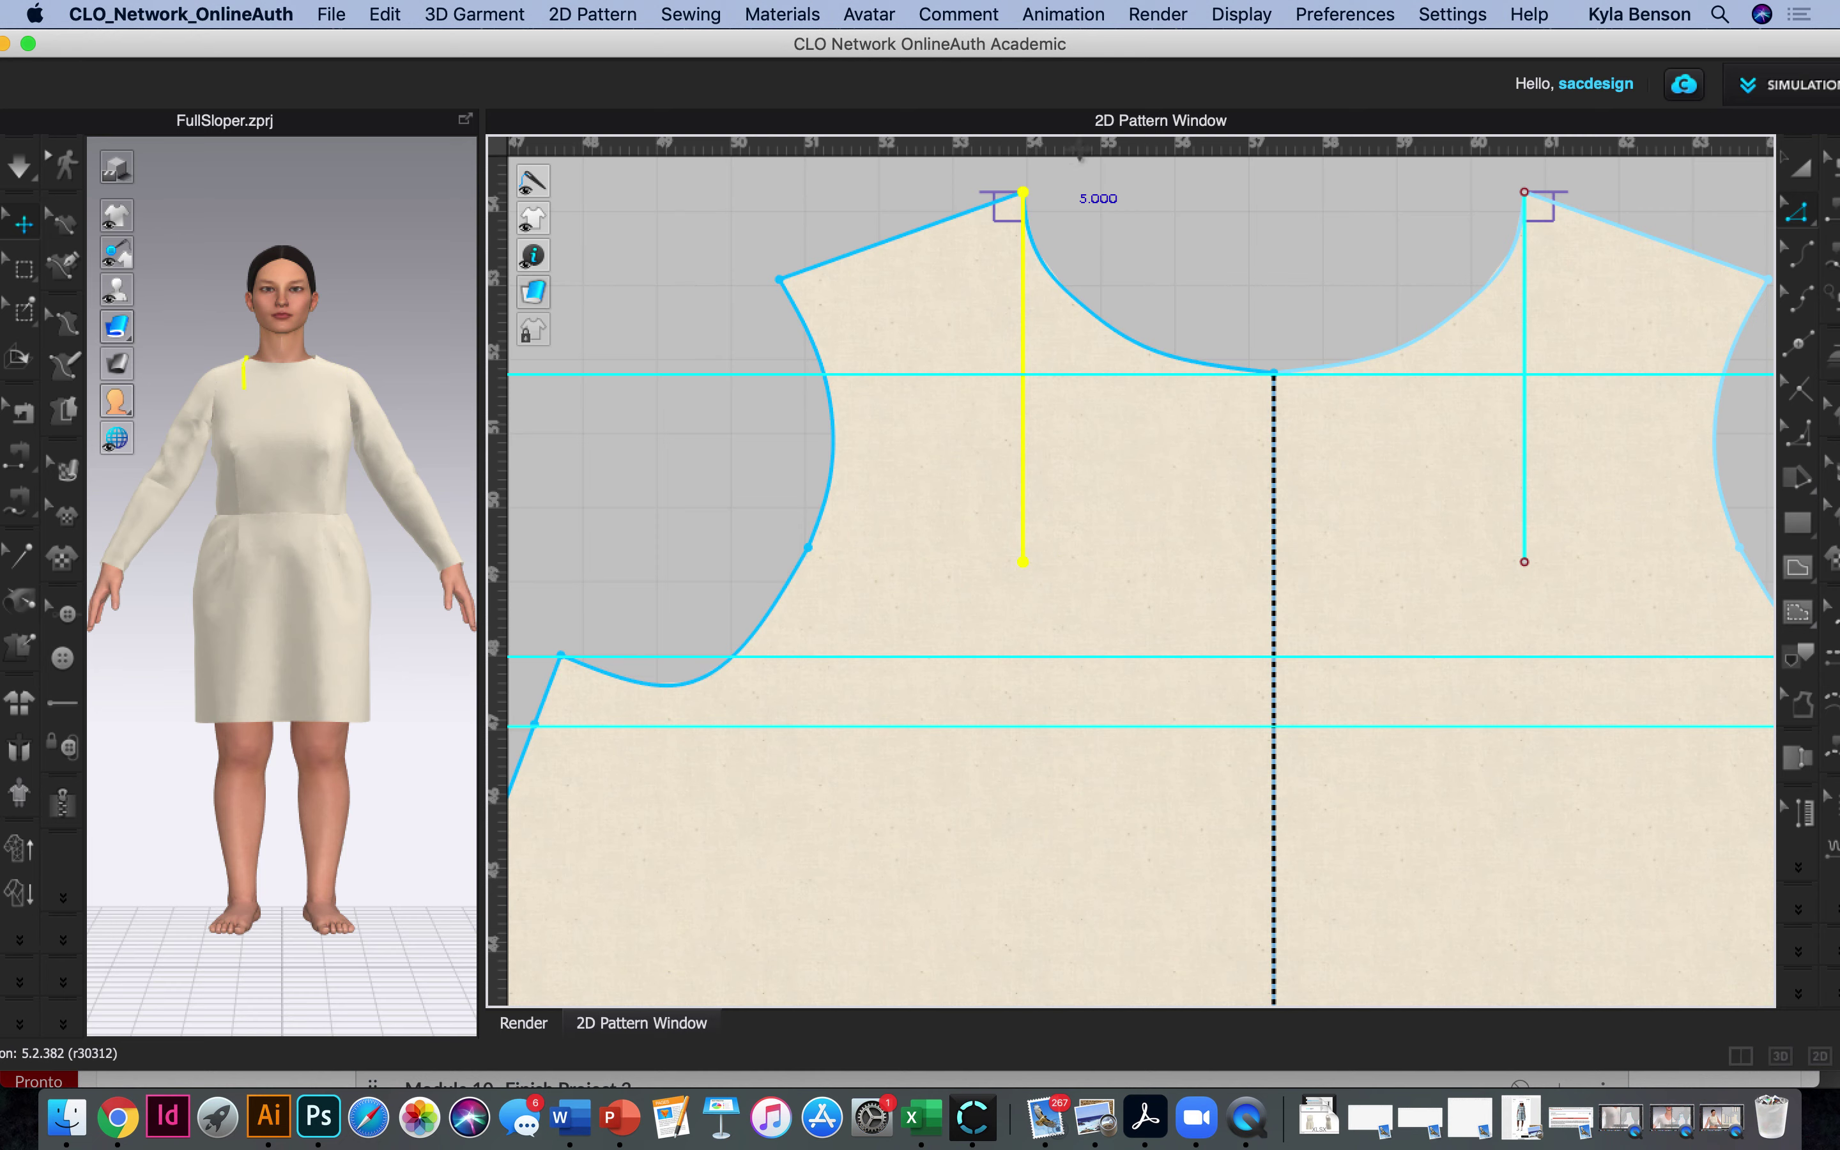
# Align the uppermost horizontal guideline with the high shoulder neck point and place another at the lower end of the 5 in internal line.
pyautogui.click(1792, 216)
pyautogui.scroll(-5, 1208, 285)
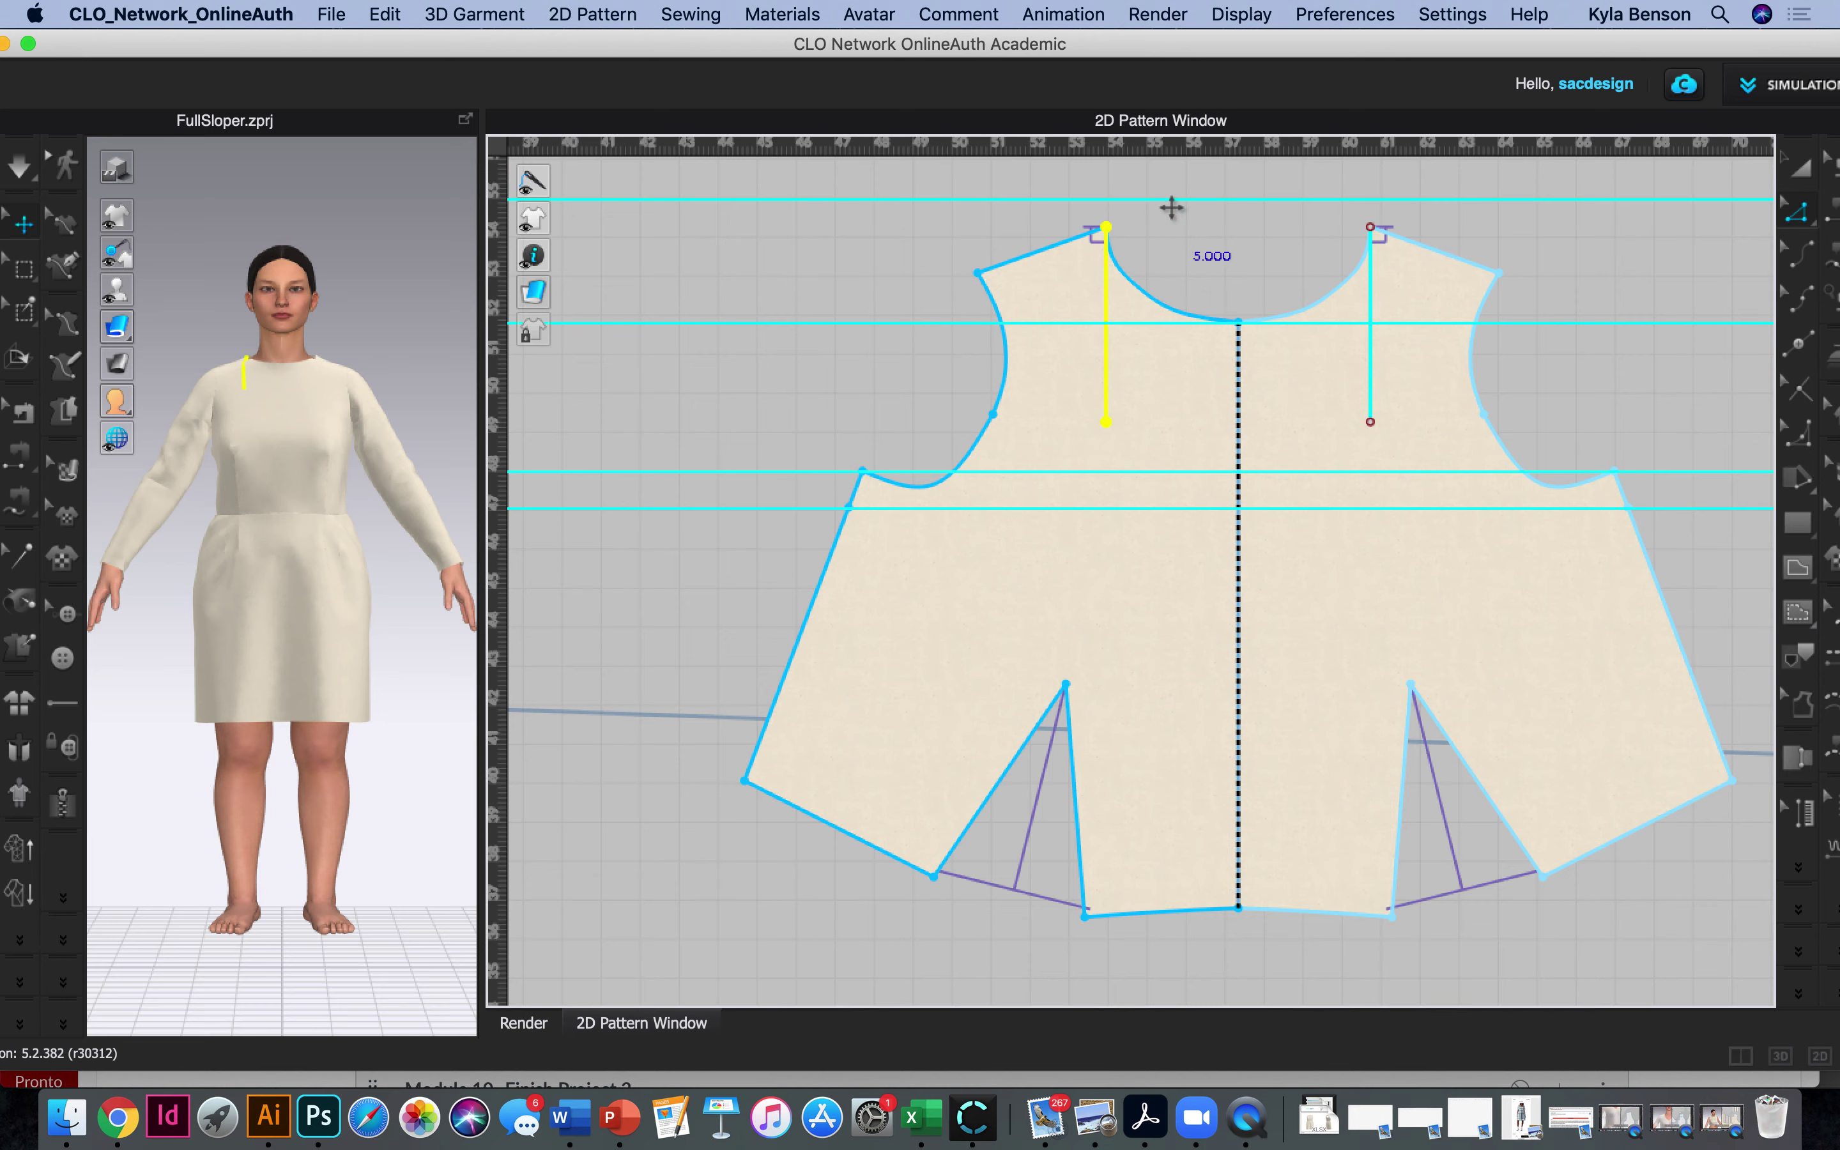
pyautogui.scroll(5, 1178, 243)
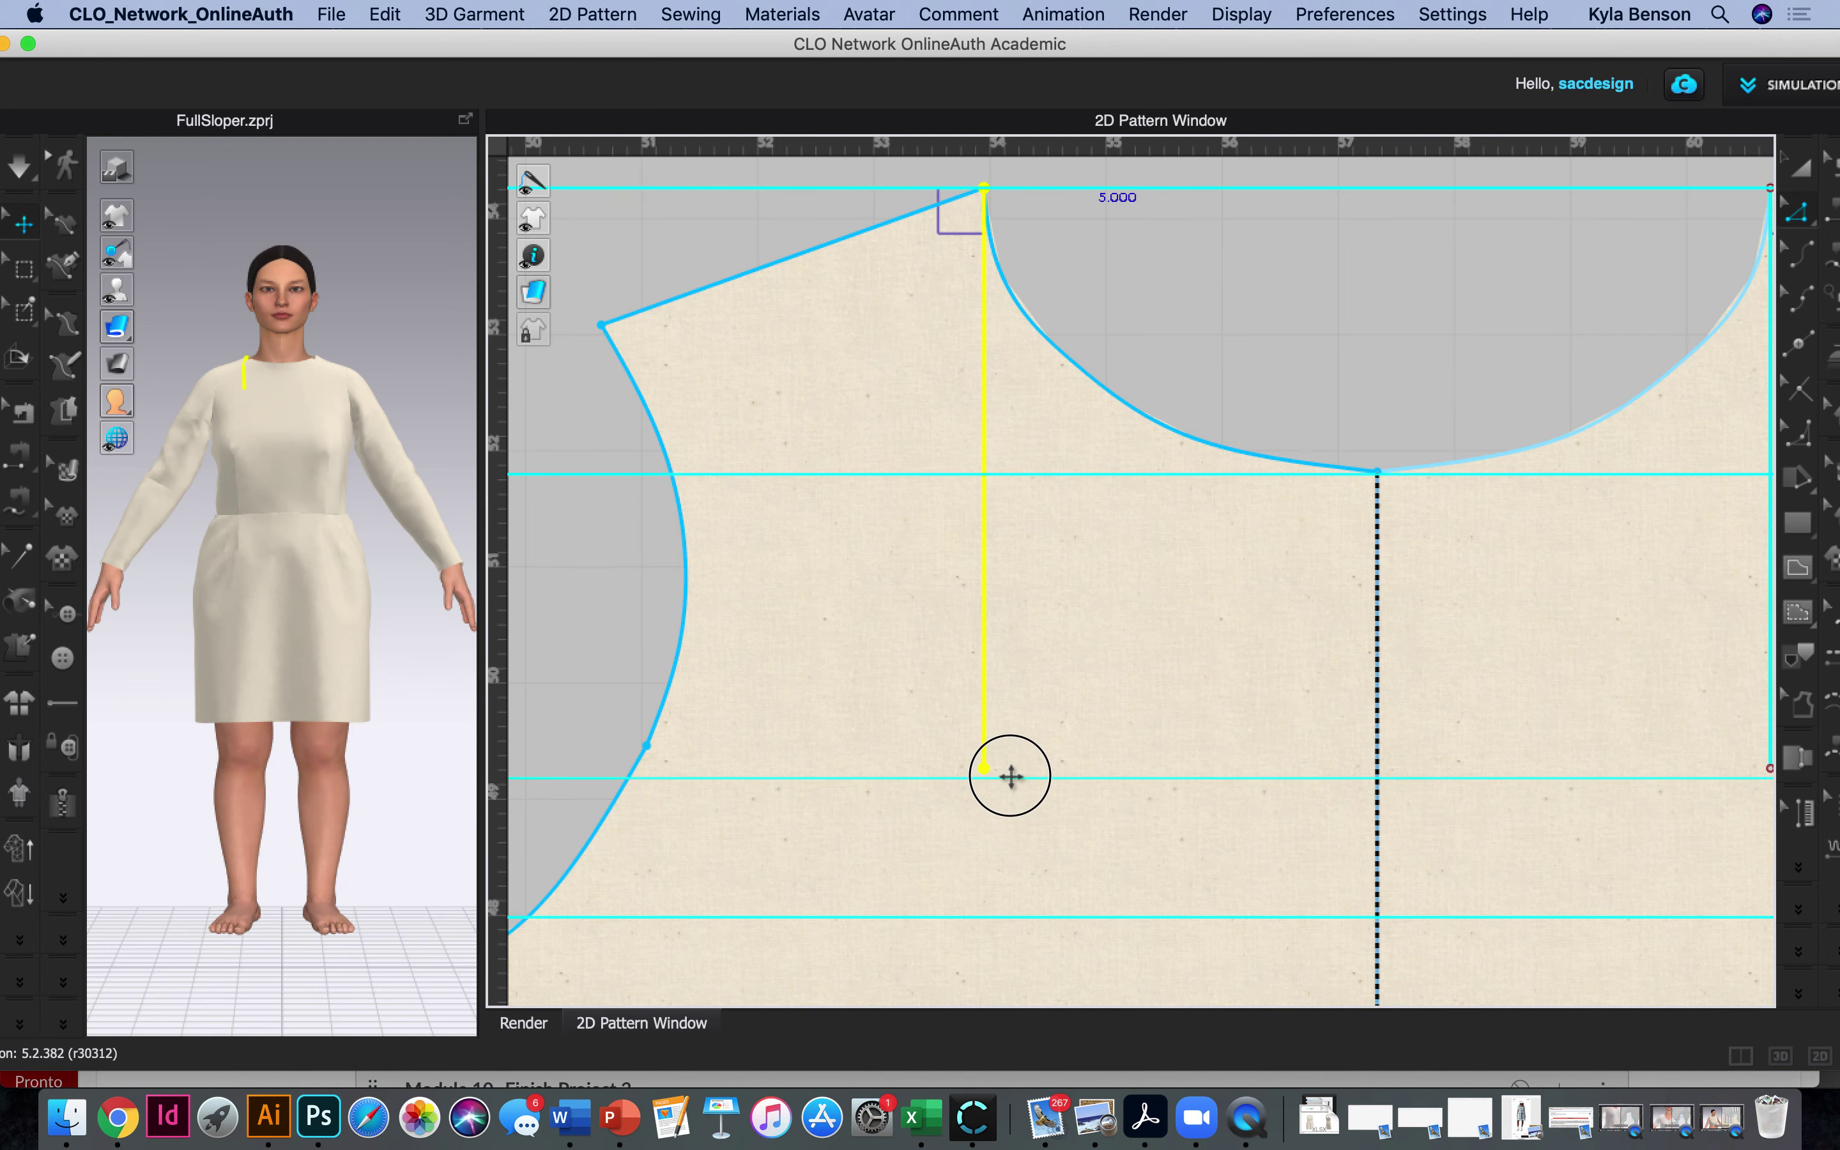
pyautogui.scroll(-5, 1163, 758)
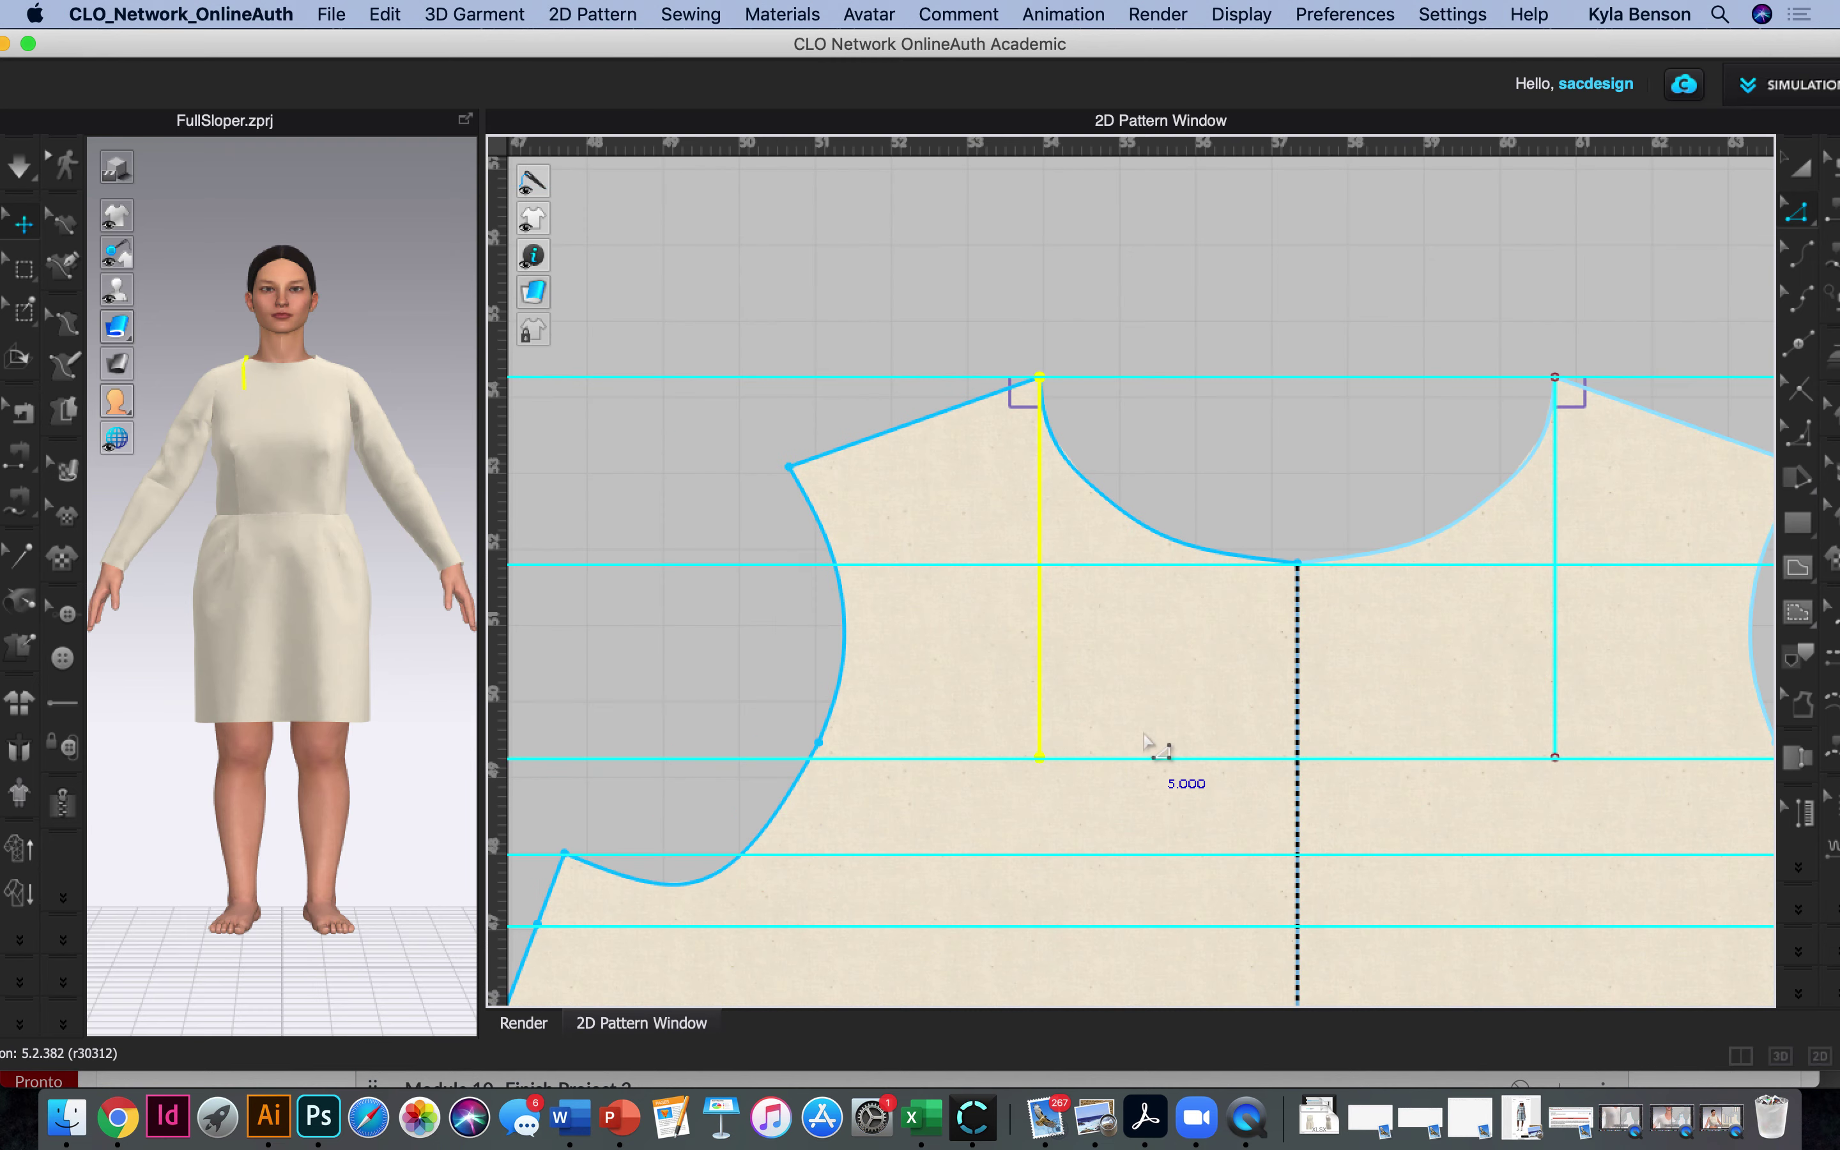
pyautogui.moveTo(1162, 758); pyautogui.dragTo(1112, 463, button='right')
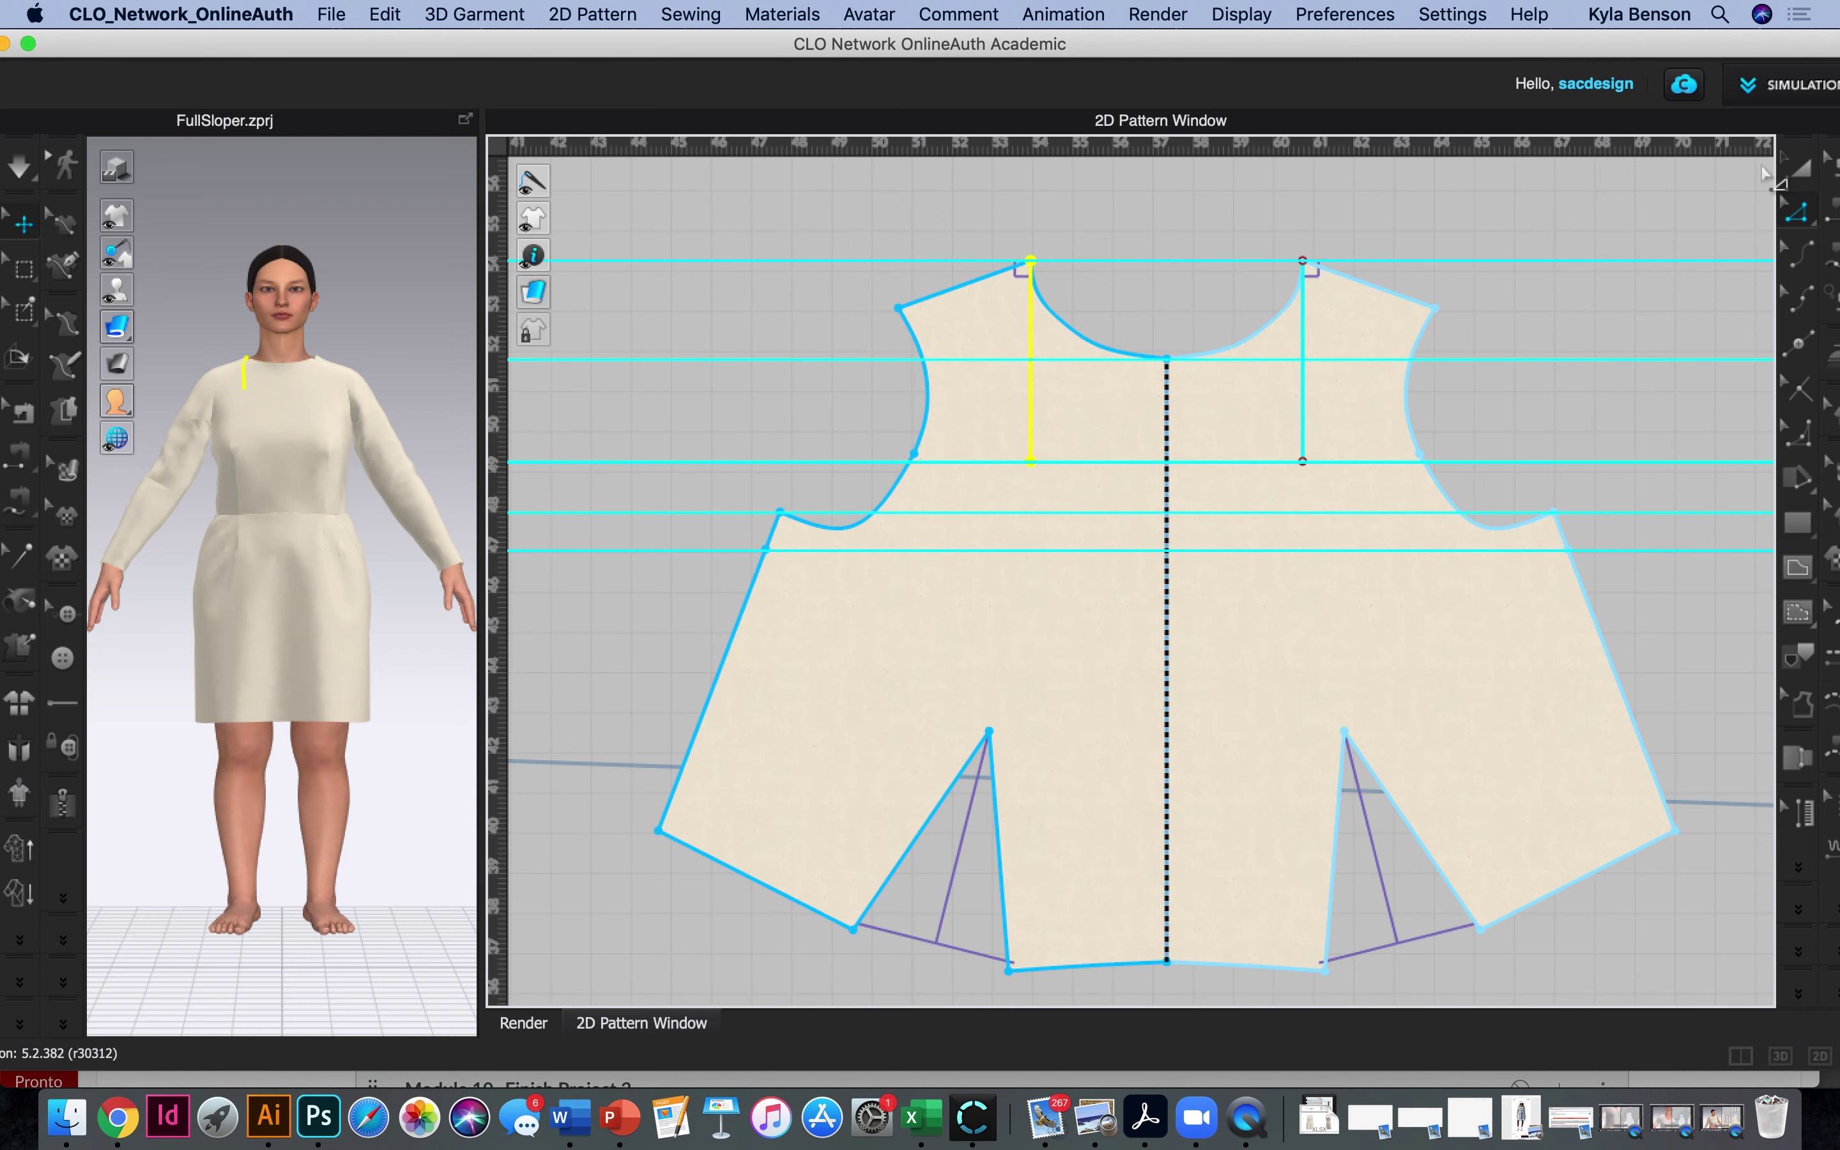
# Switch the window to full screen and add a vertical pattern measurement from the high shoulder neck point down to the front bodice's waist edge.
pyautogui.click(28, 44)
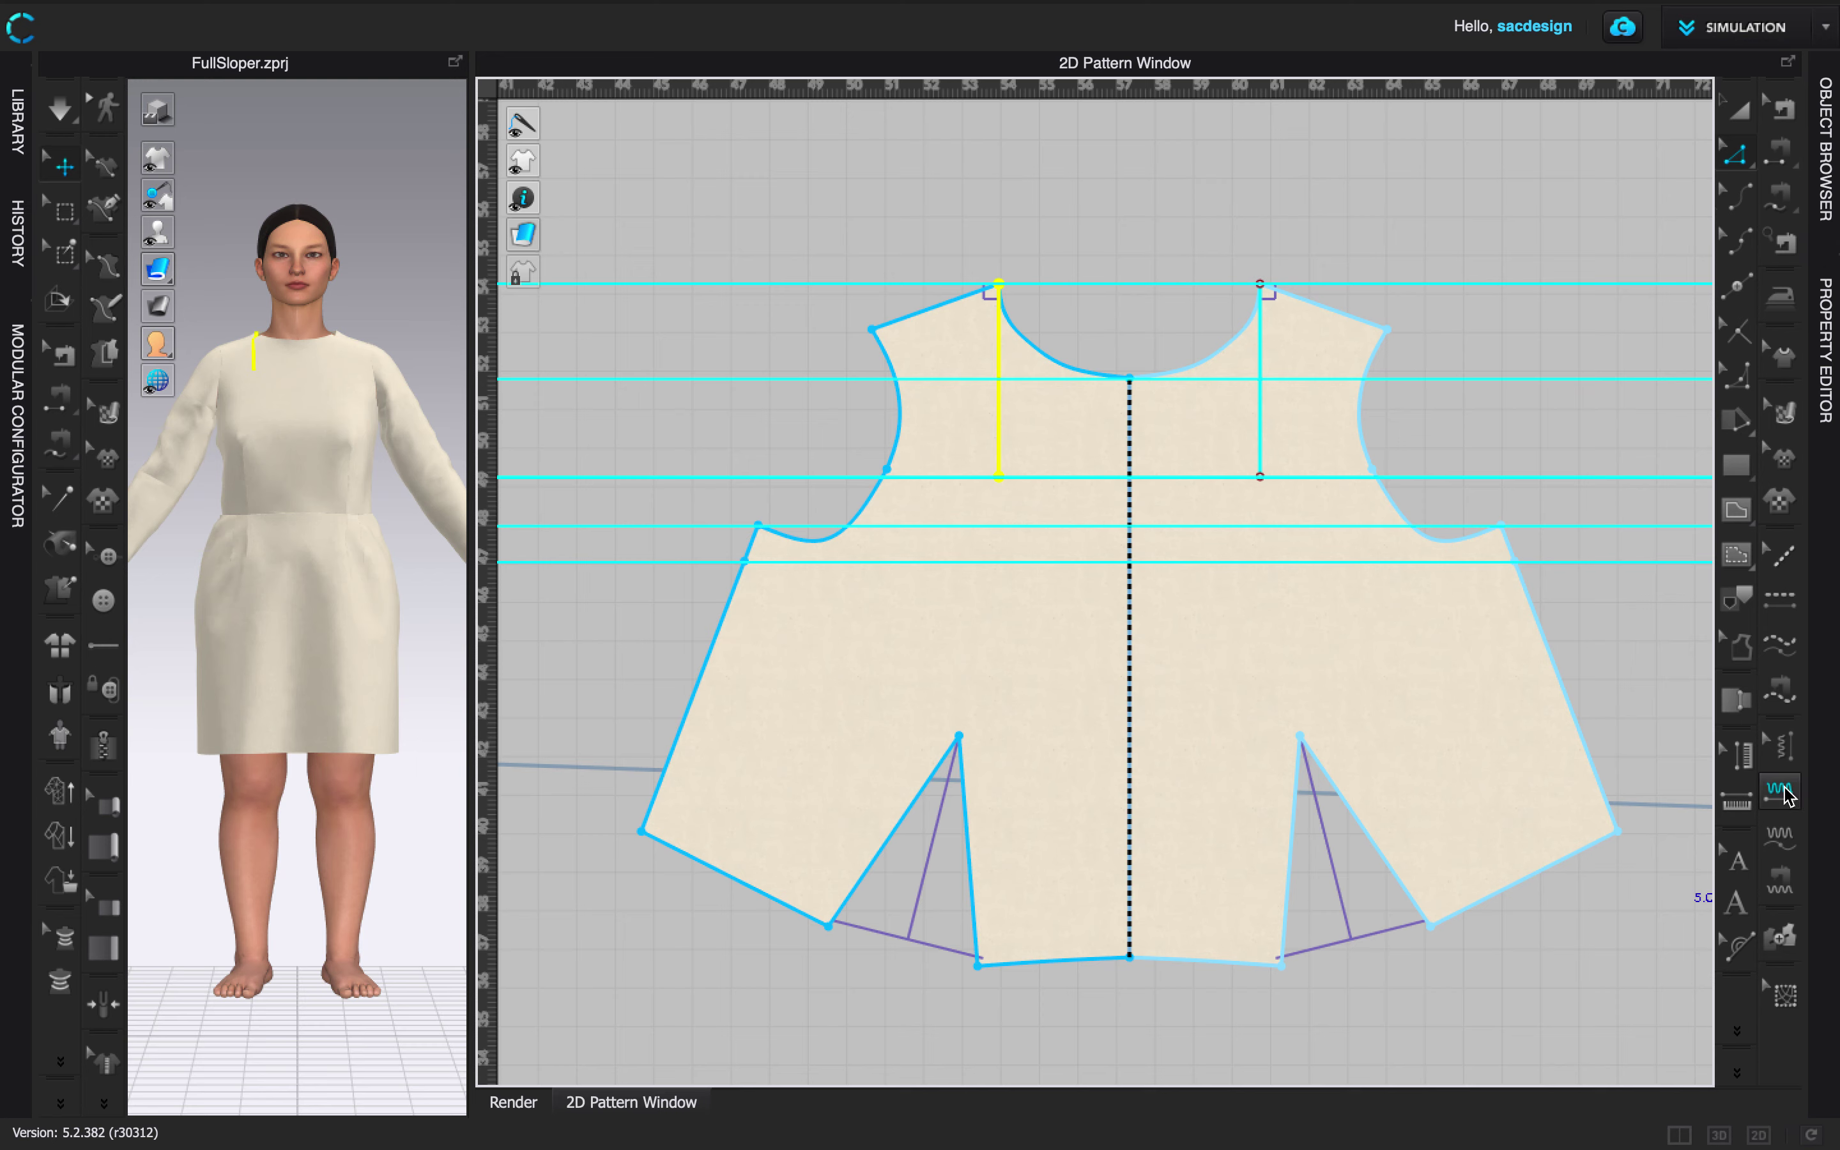
pyautogui.click(1739, 805)
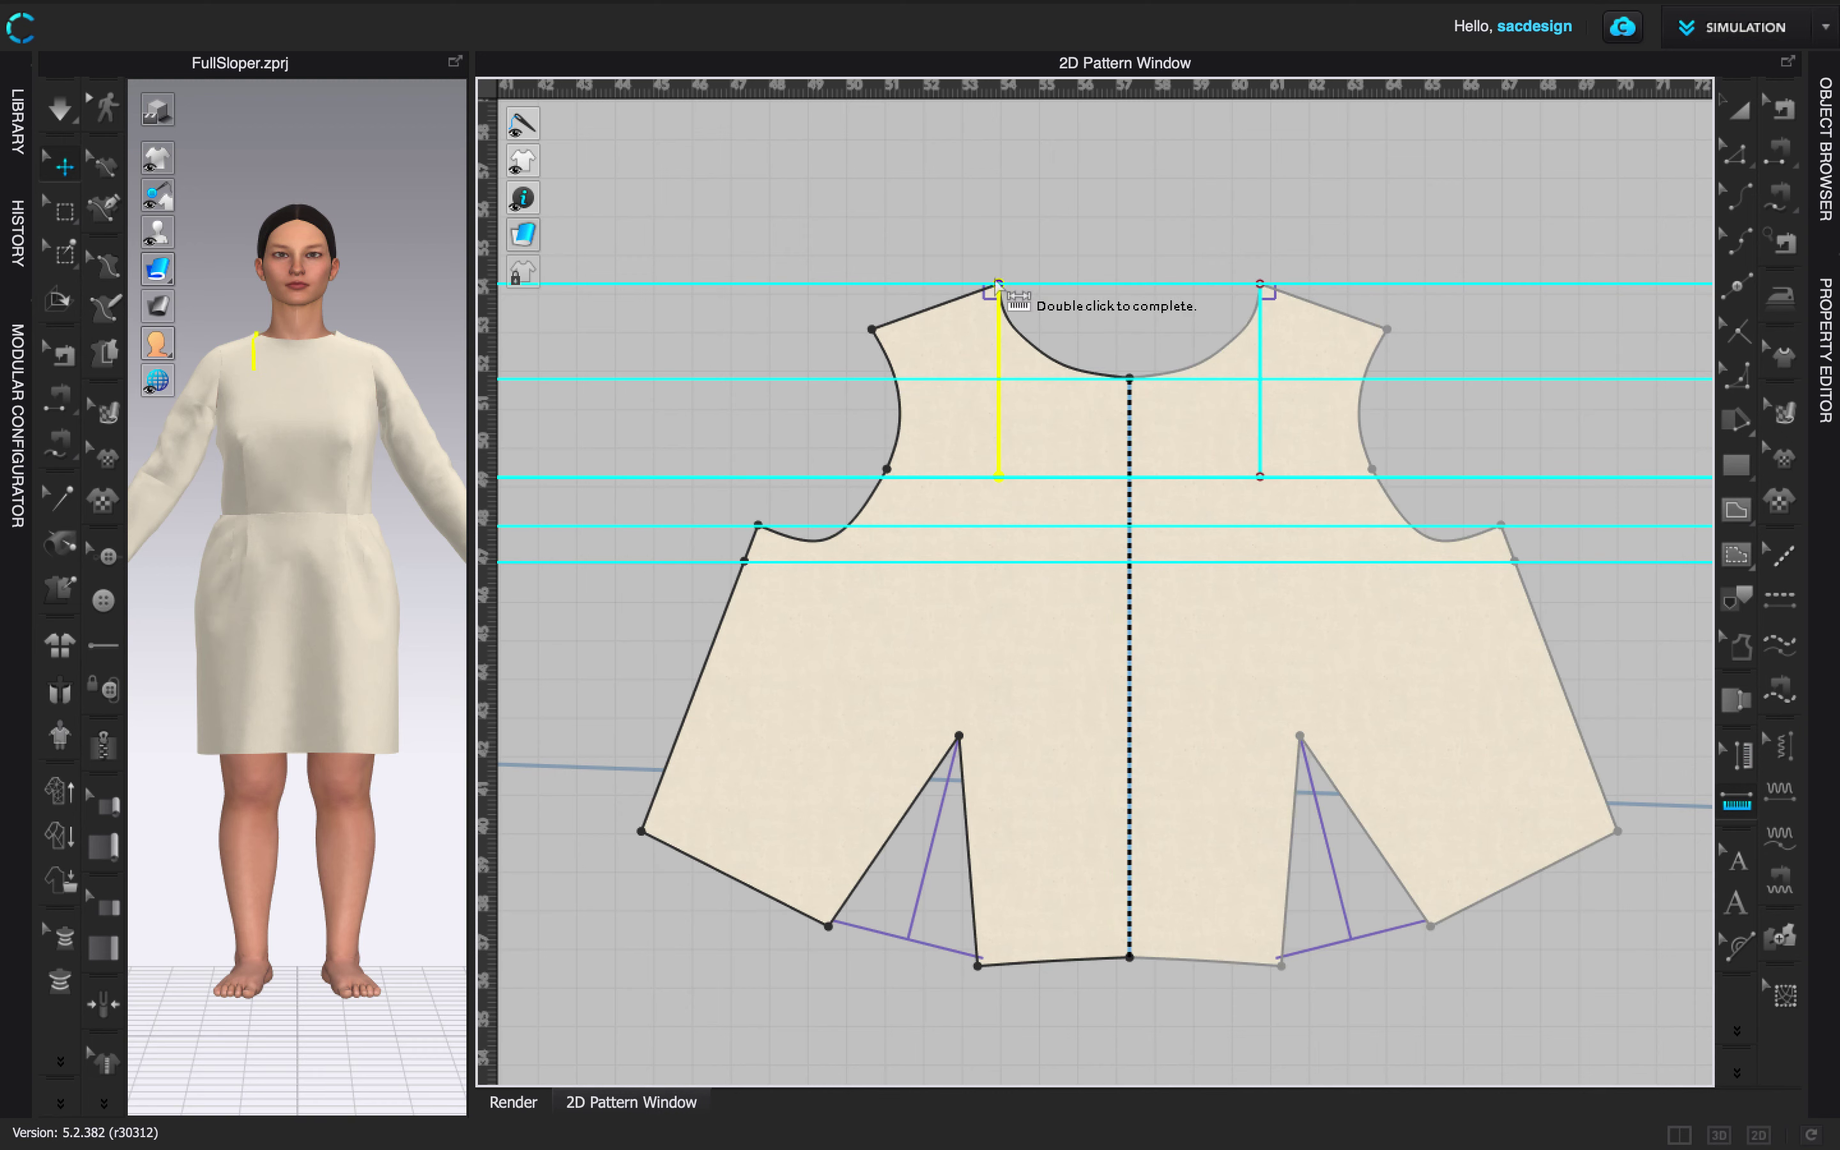
pyautogui.click(998, 285)
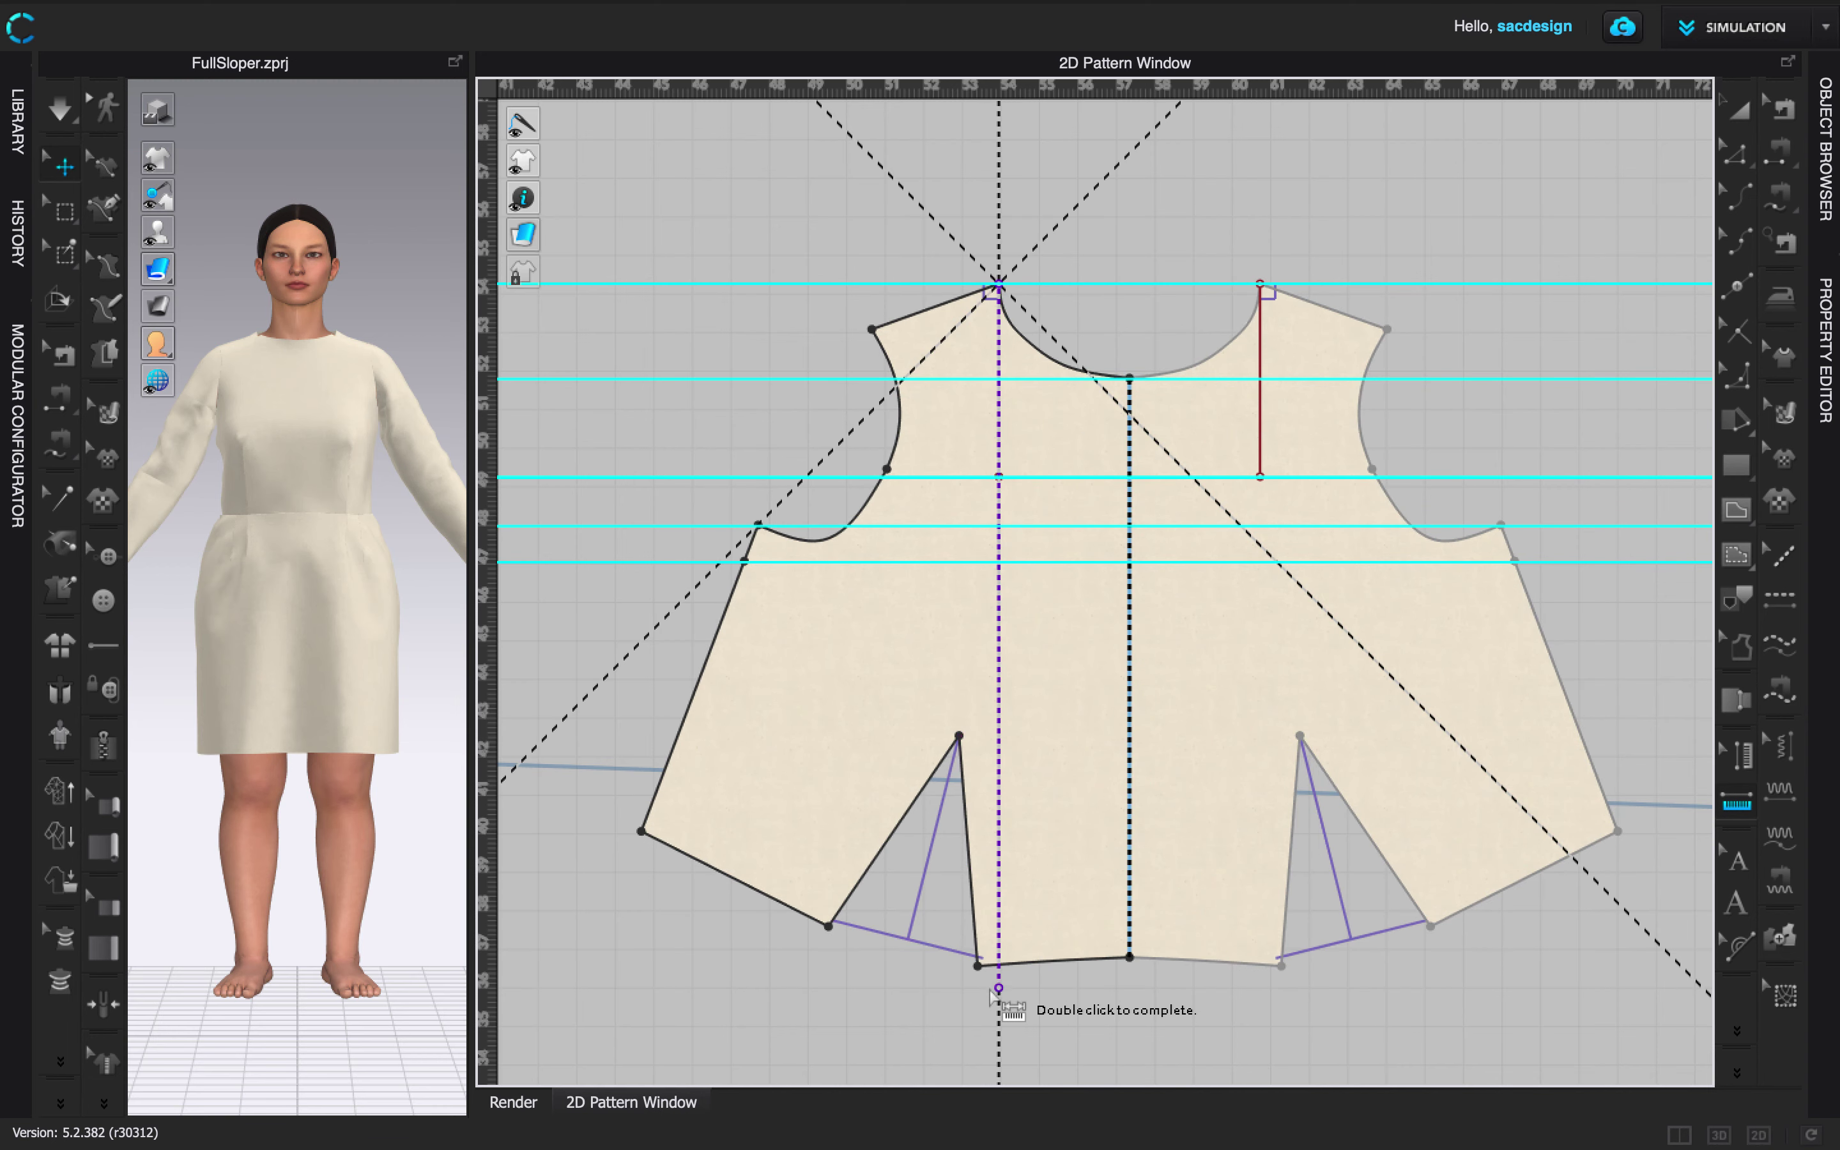
pyautogui.doubleClick(998, 965)
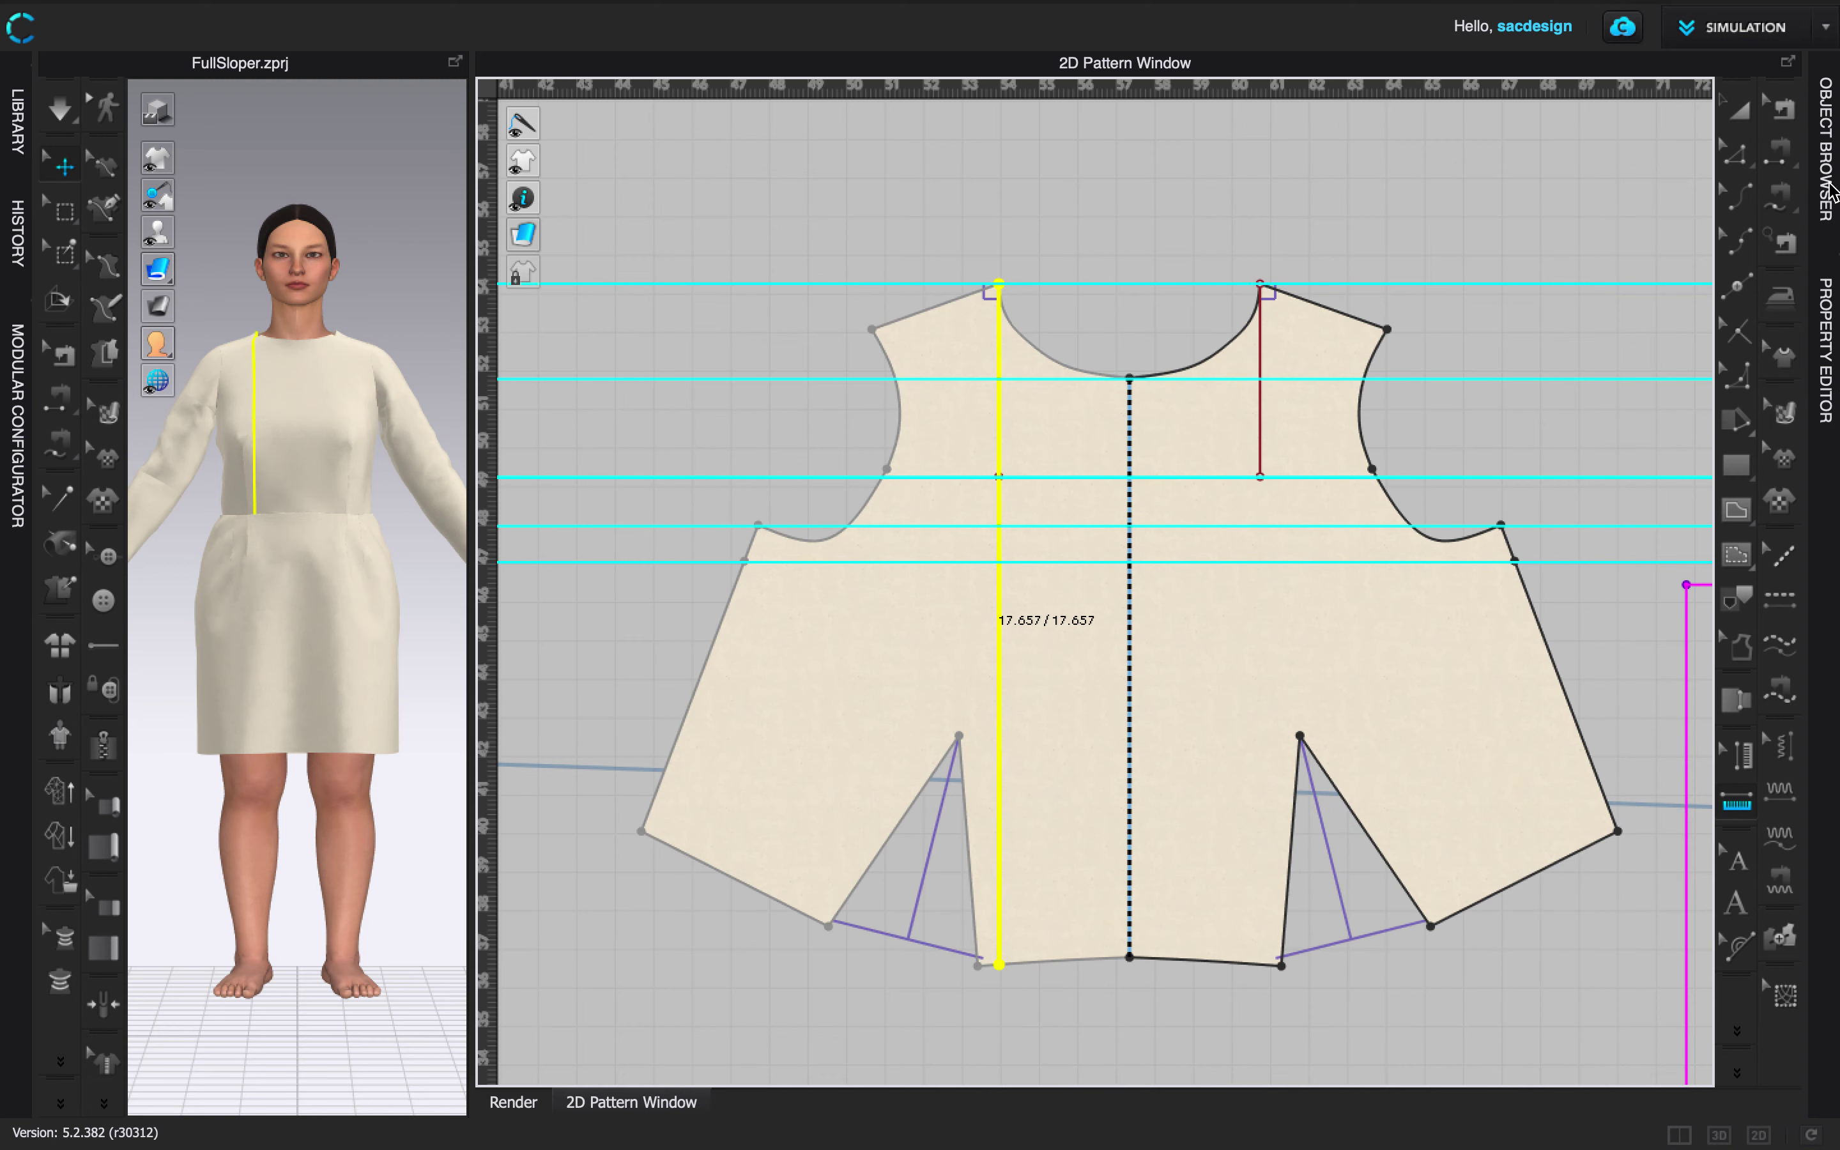
pyautogui.click(1823, 30)
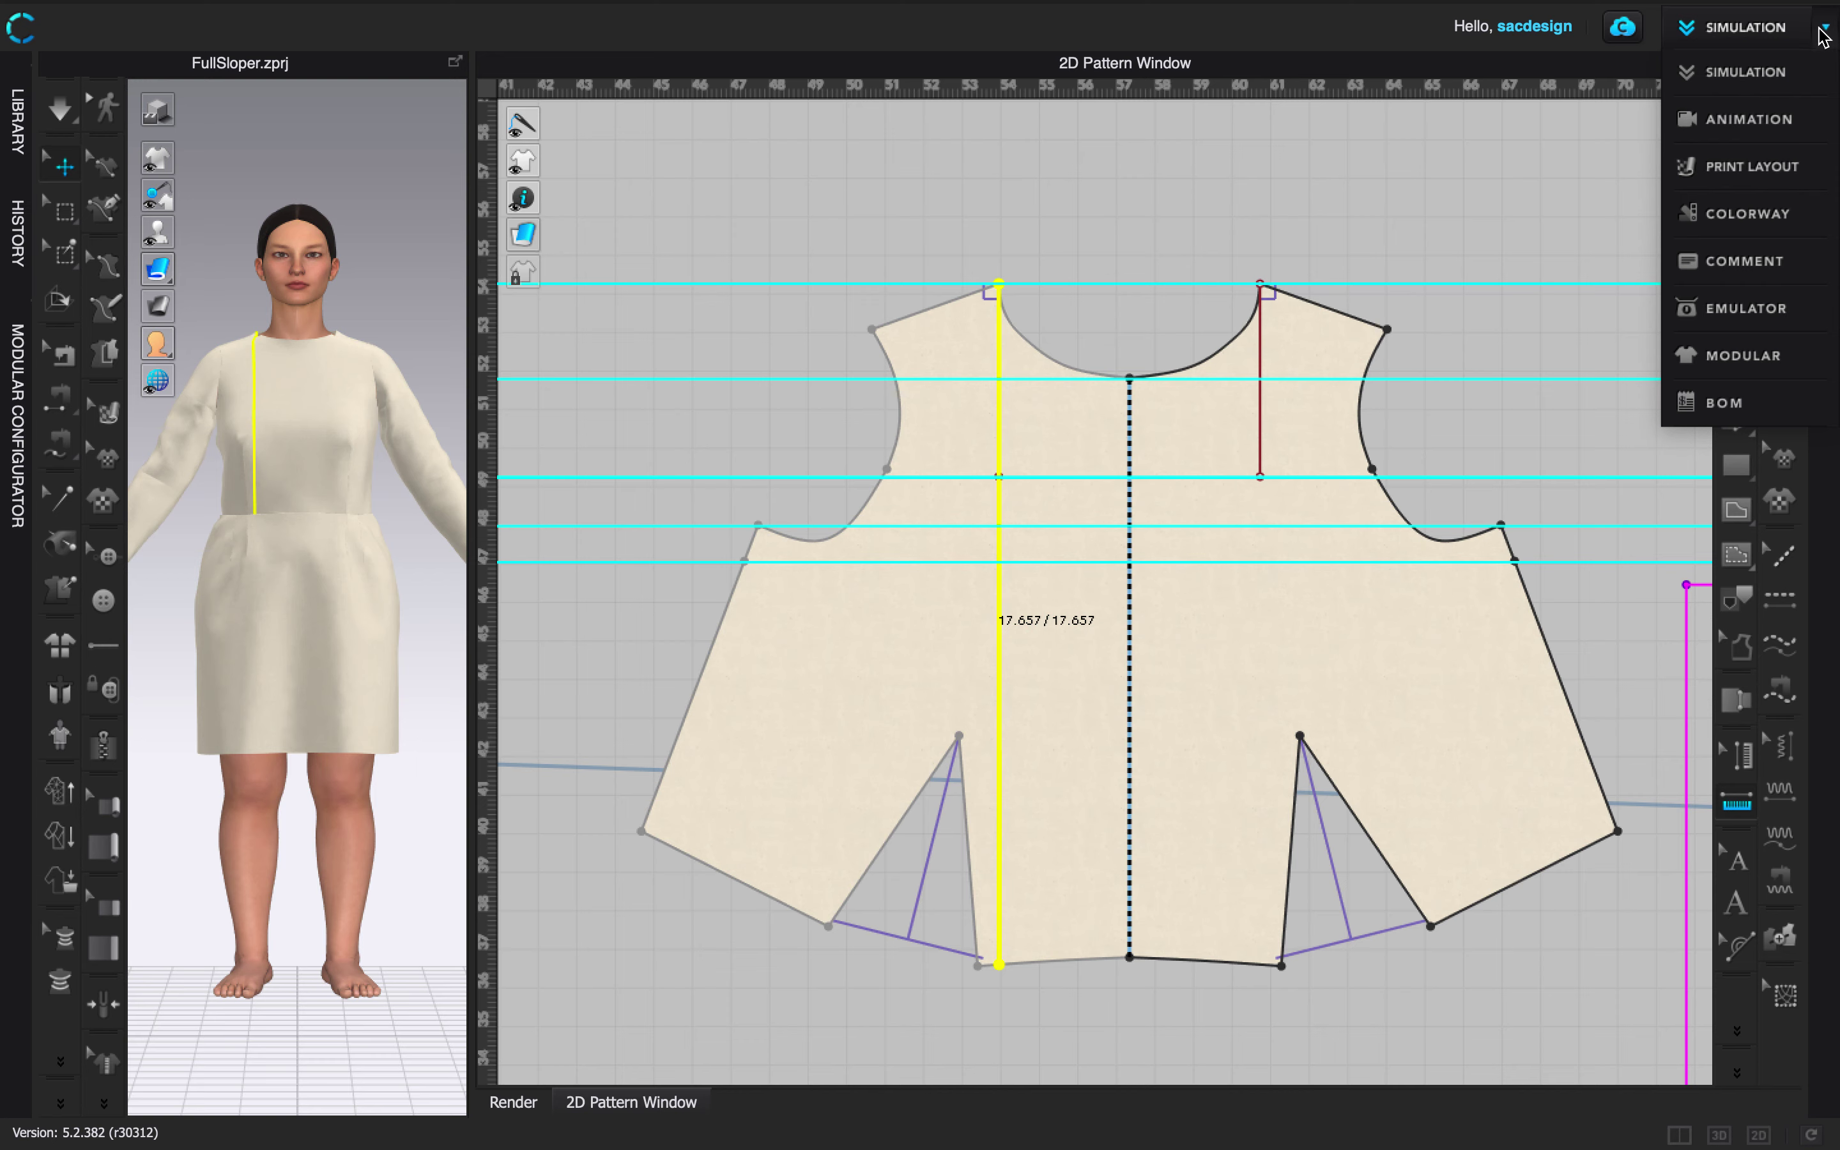
pyautogui.click(1735, 415)
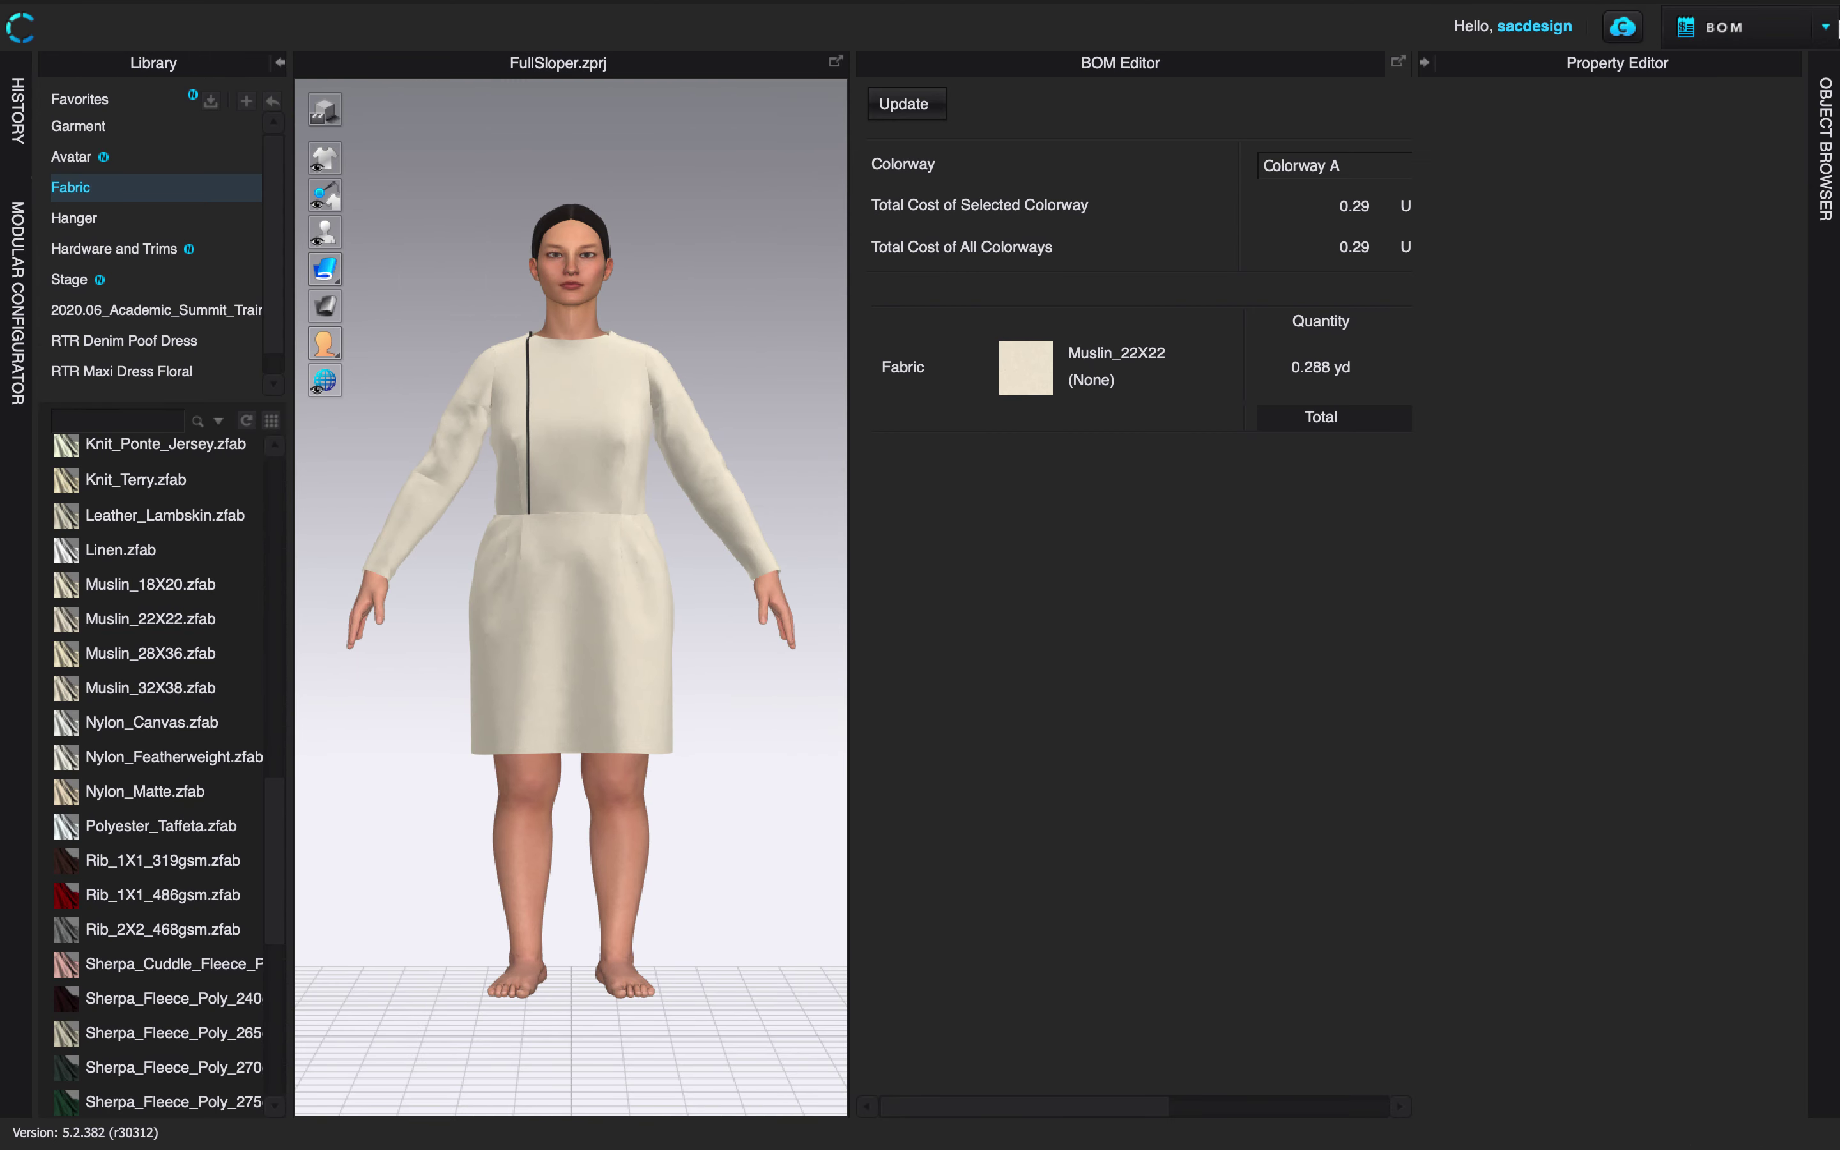
pyautogui.click(1828, 29)
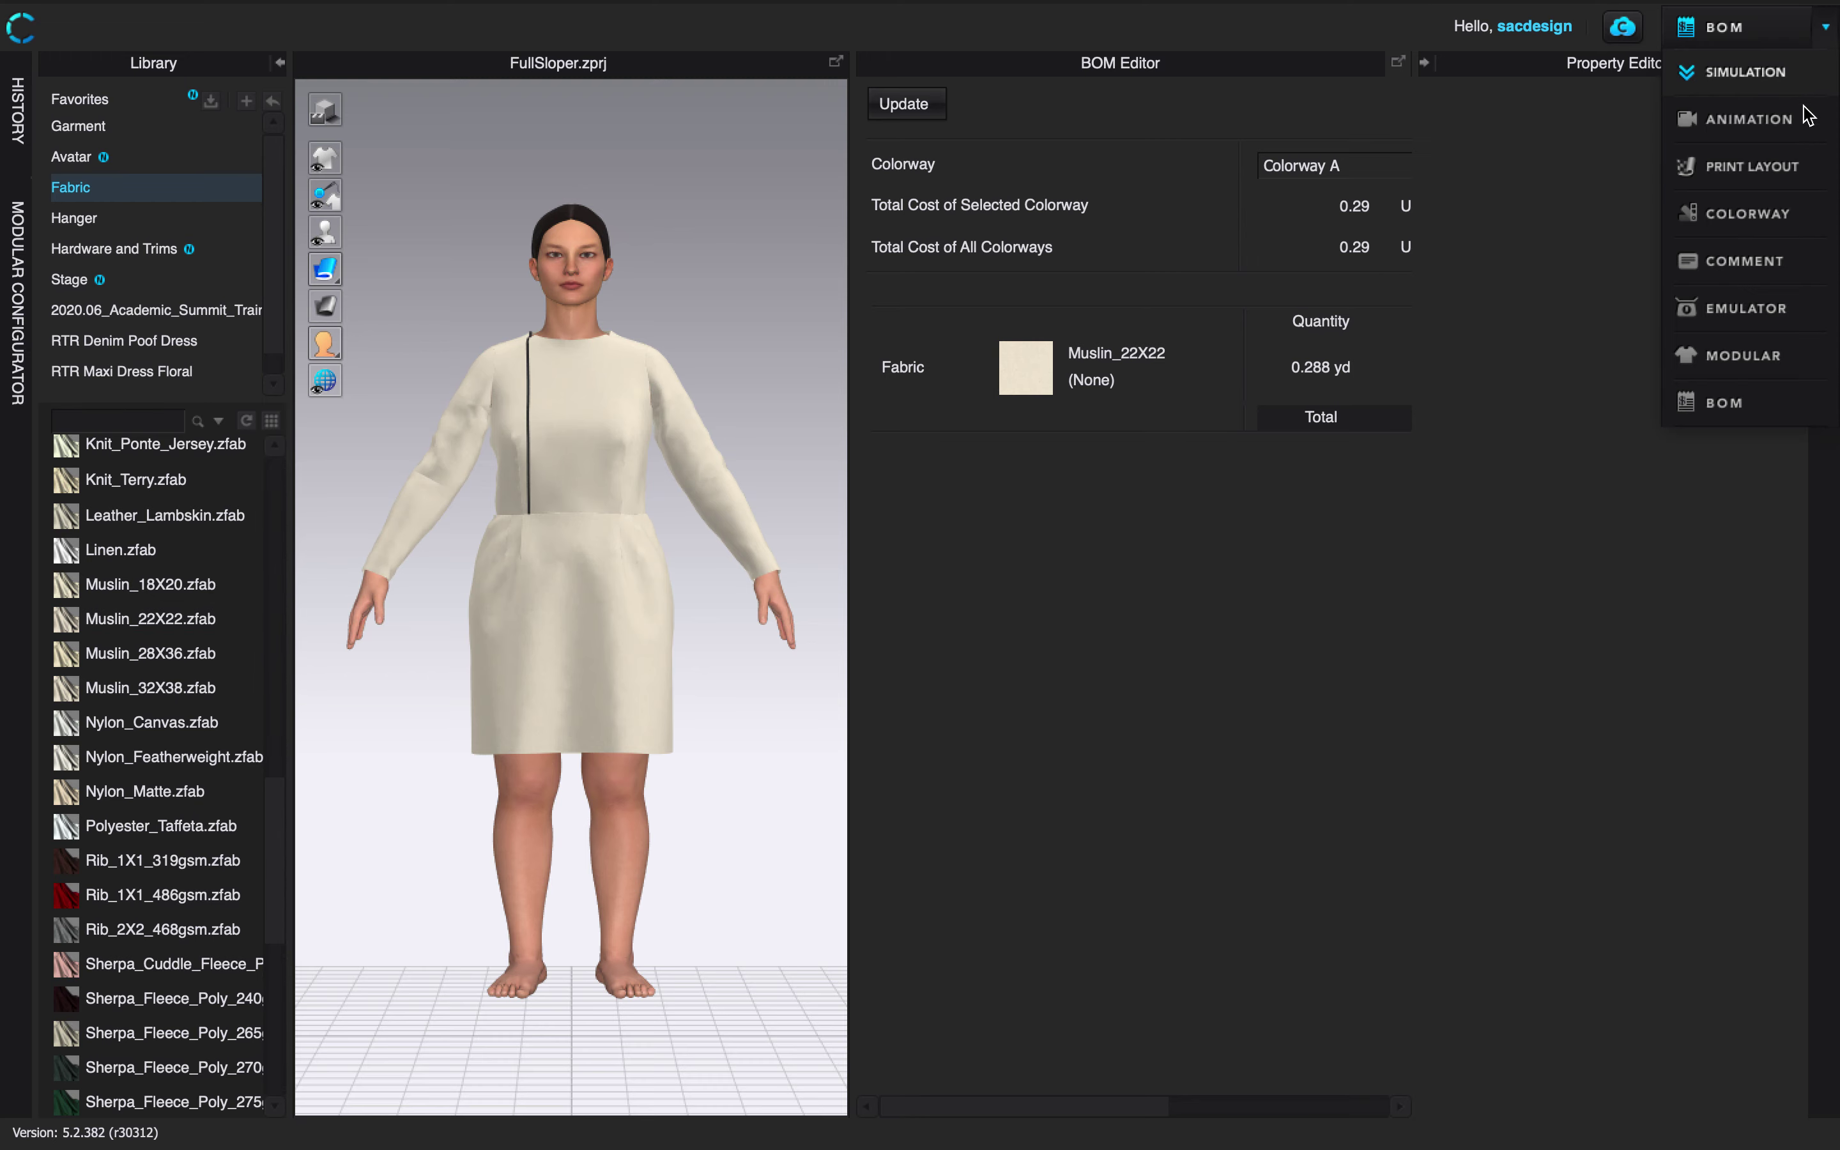
pyautogui.click(1803, 85)
# Show the points of measure in the Object Browser and rename the high-shoulder-to-waist measurement as HPS.
pyautogui.click(1831, 155)
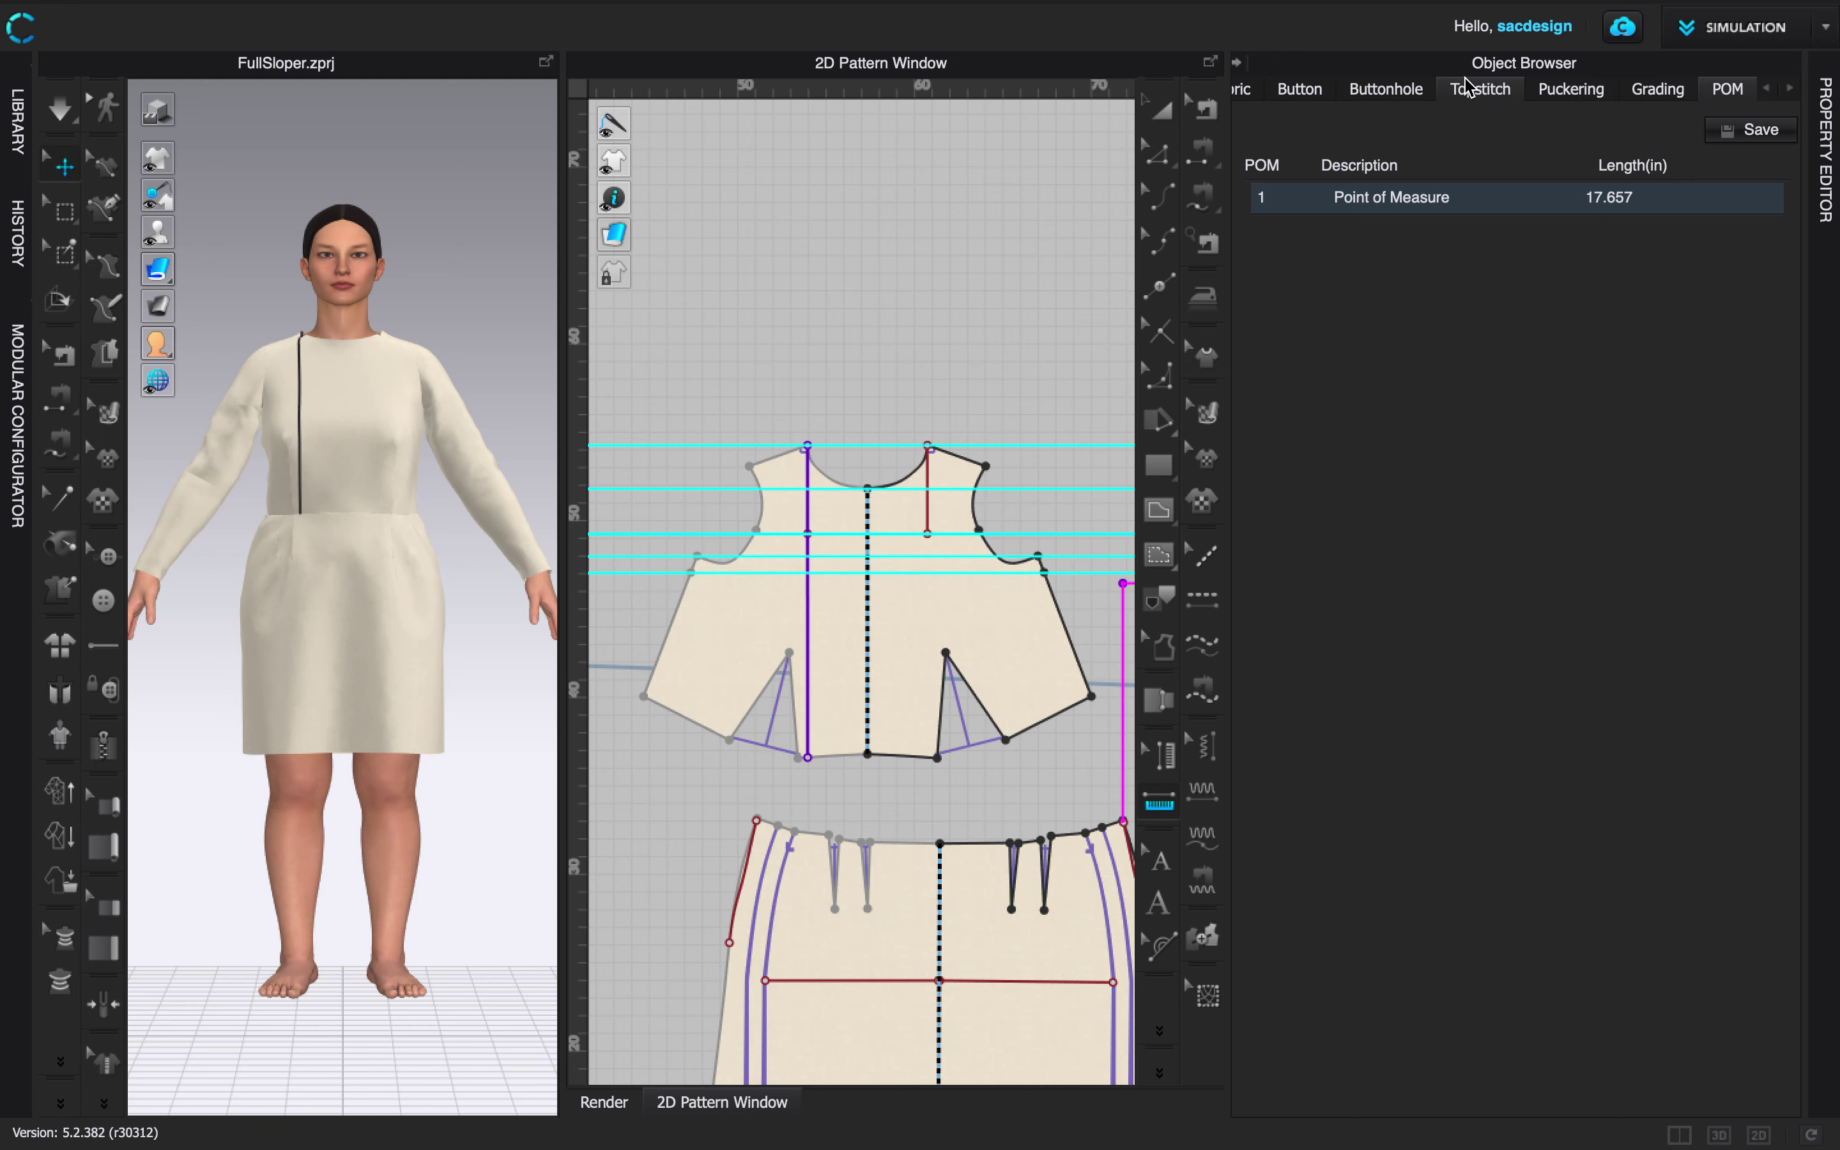
pyautogui.click(1247, 91)
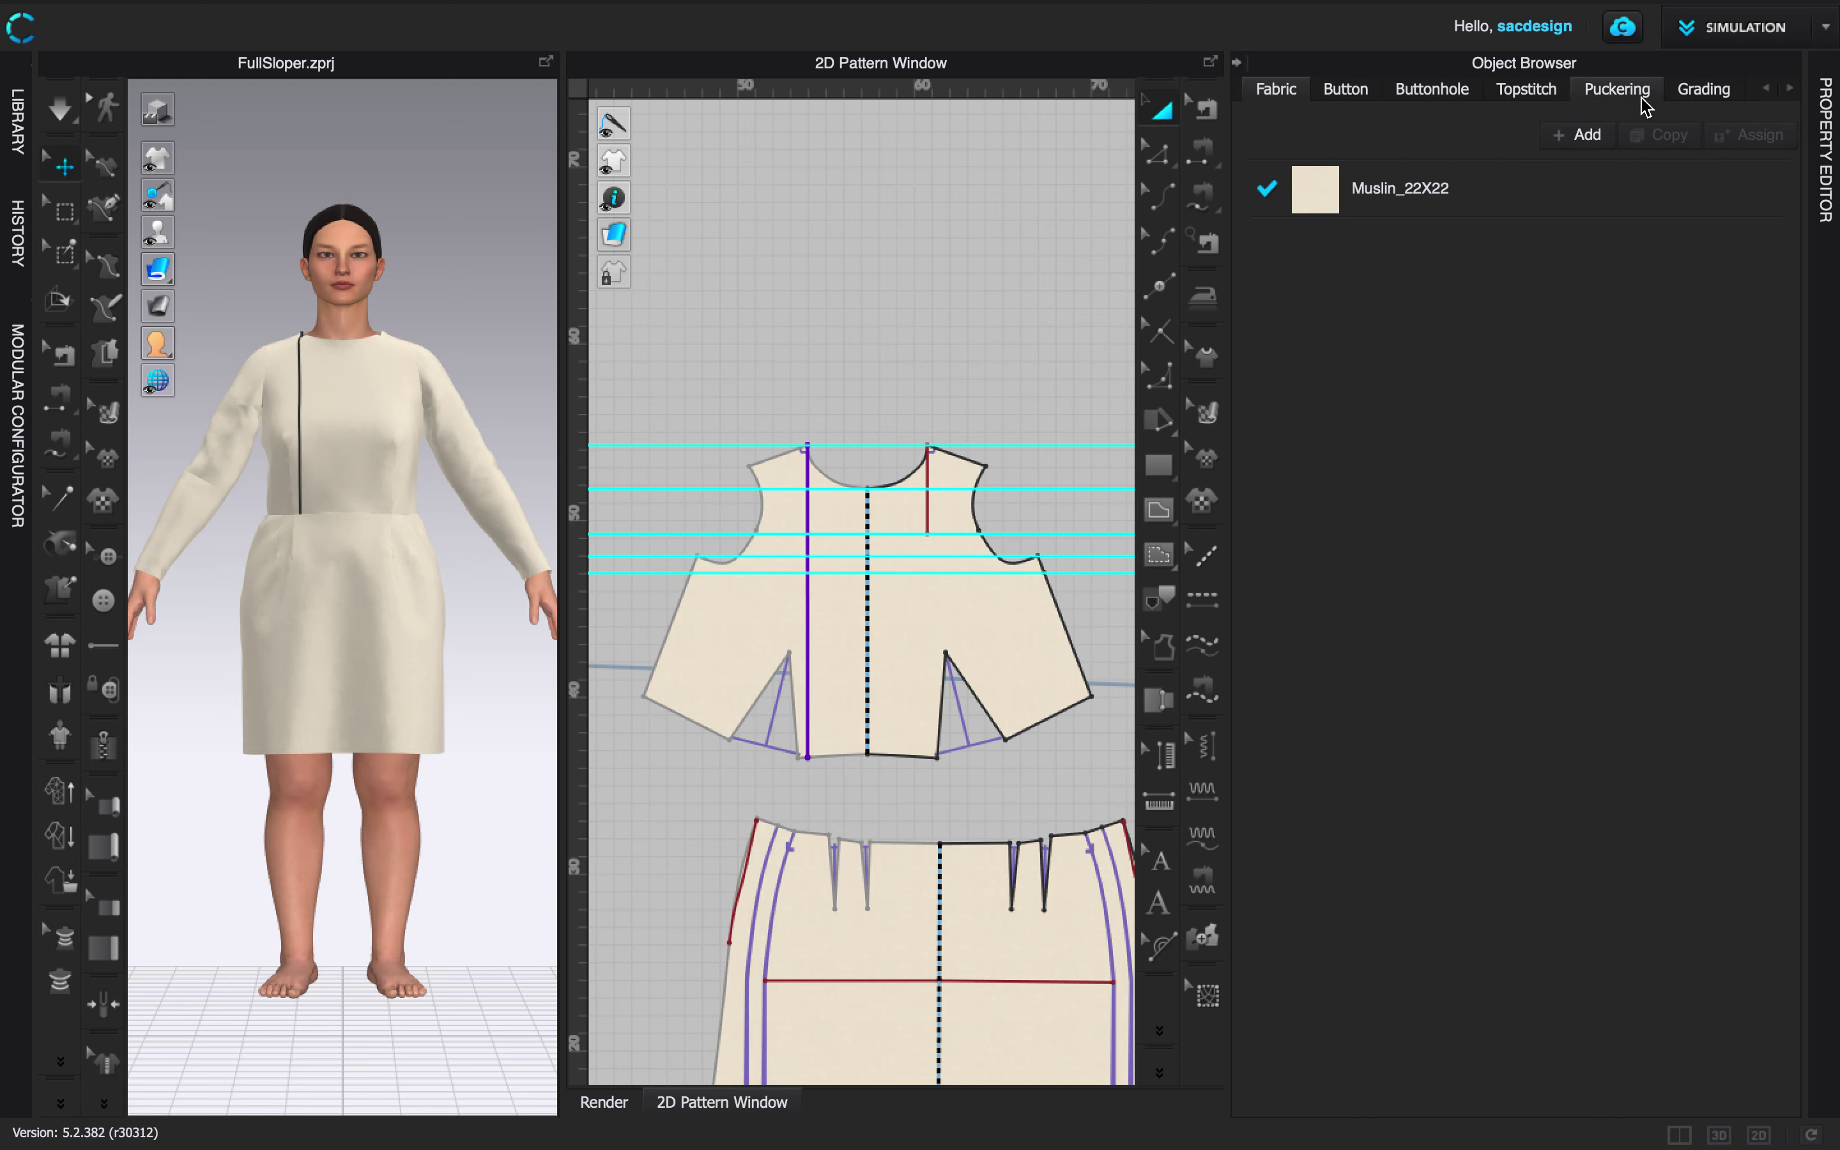
pyautogui.click(1789, 88)
pyautogui.click(1731, 89)
pyautogui.click(1416, 200)
pyautogui.doubleClick(1415, 199)
pyautogui.tripleClick(1416, 198)
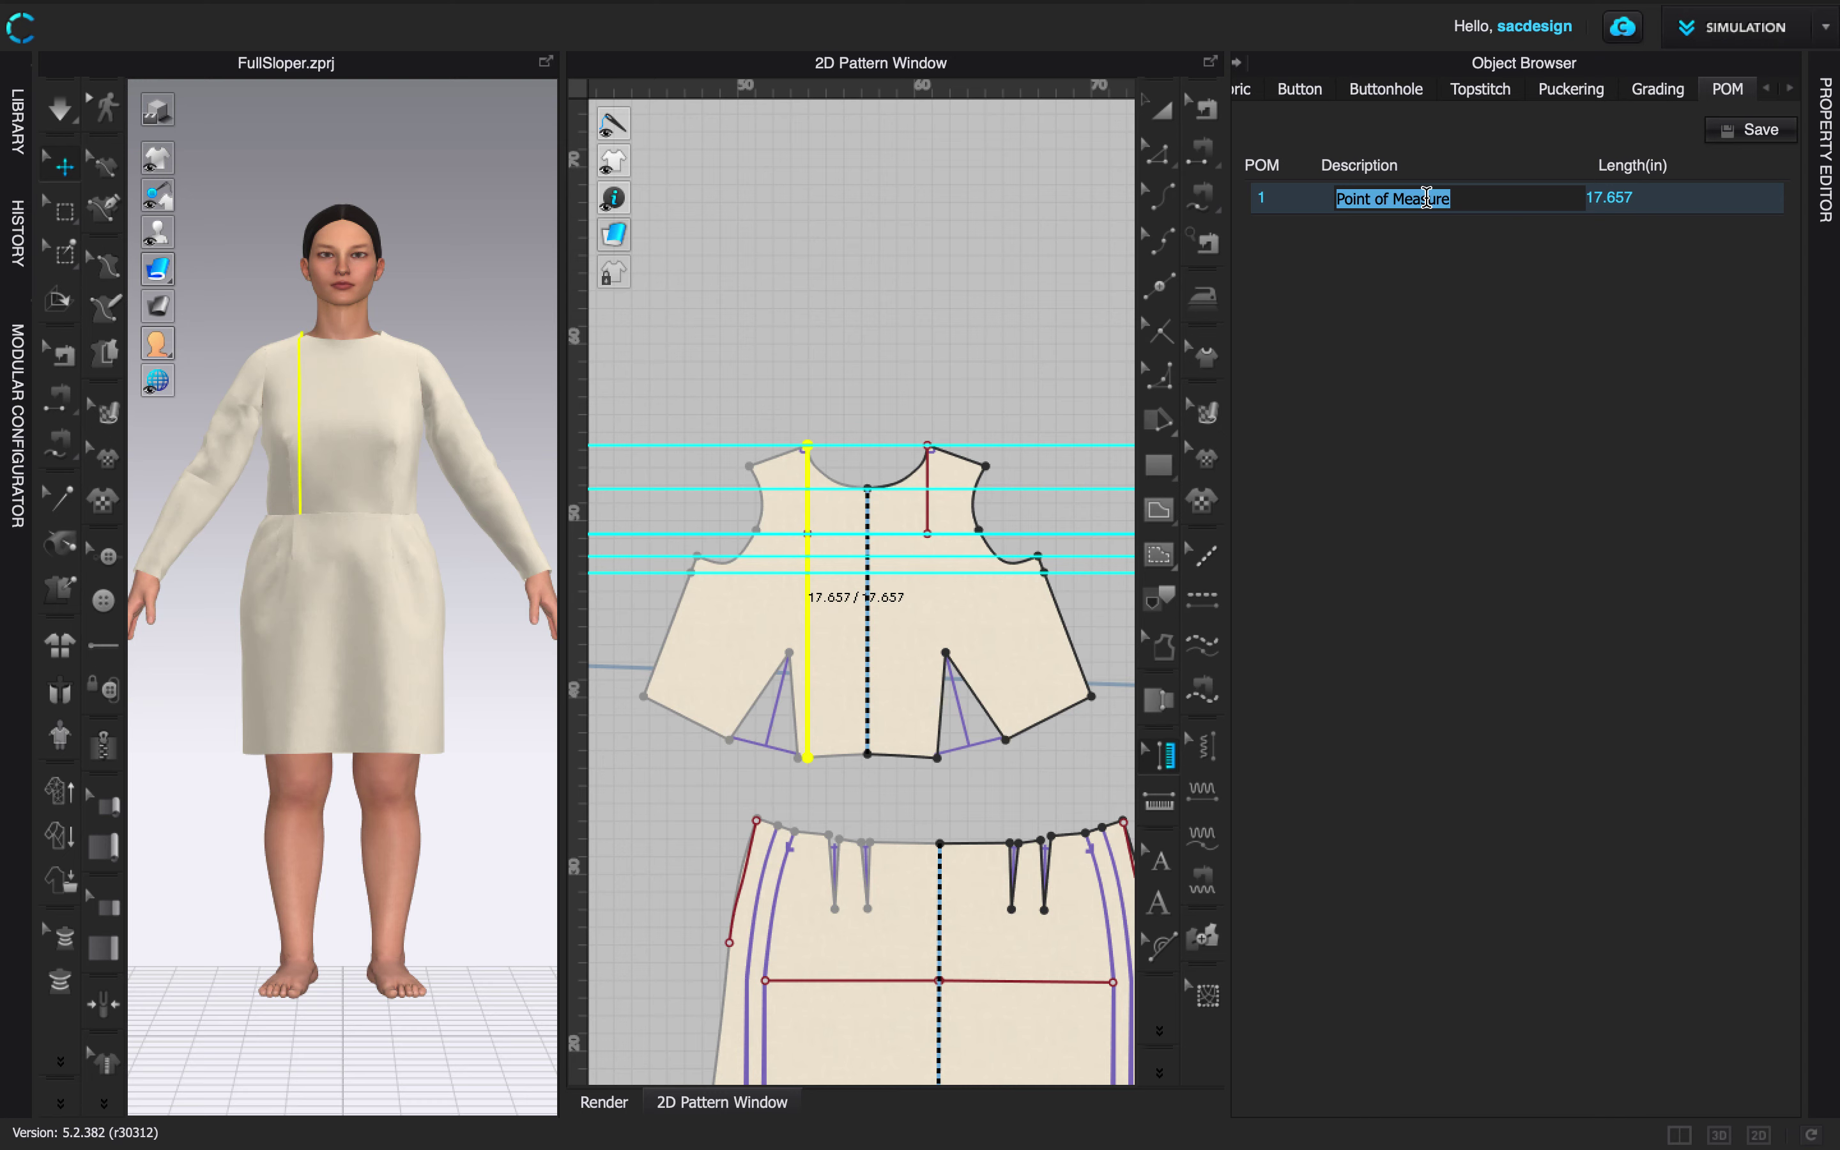
pyautogui.write('HPS')
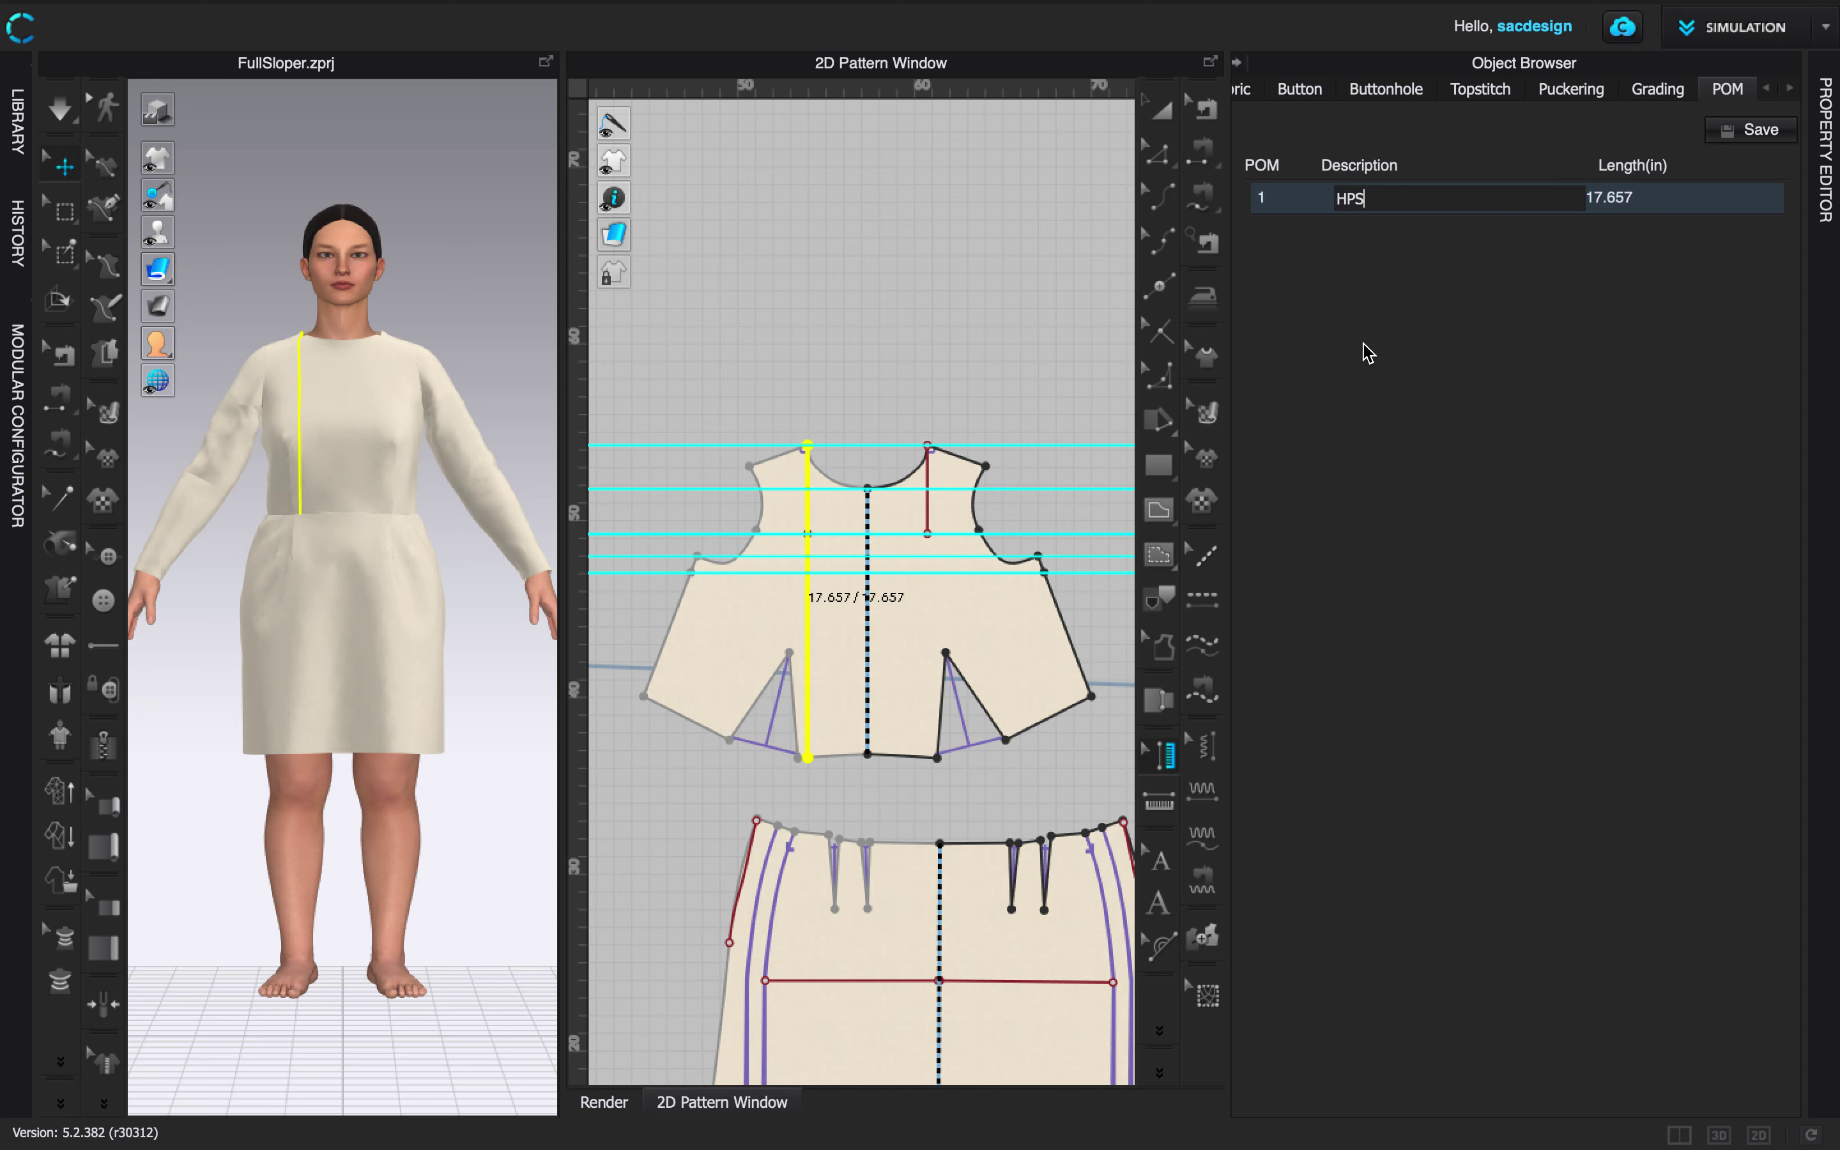
pyautogui.press('Return')
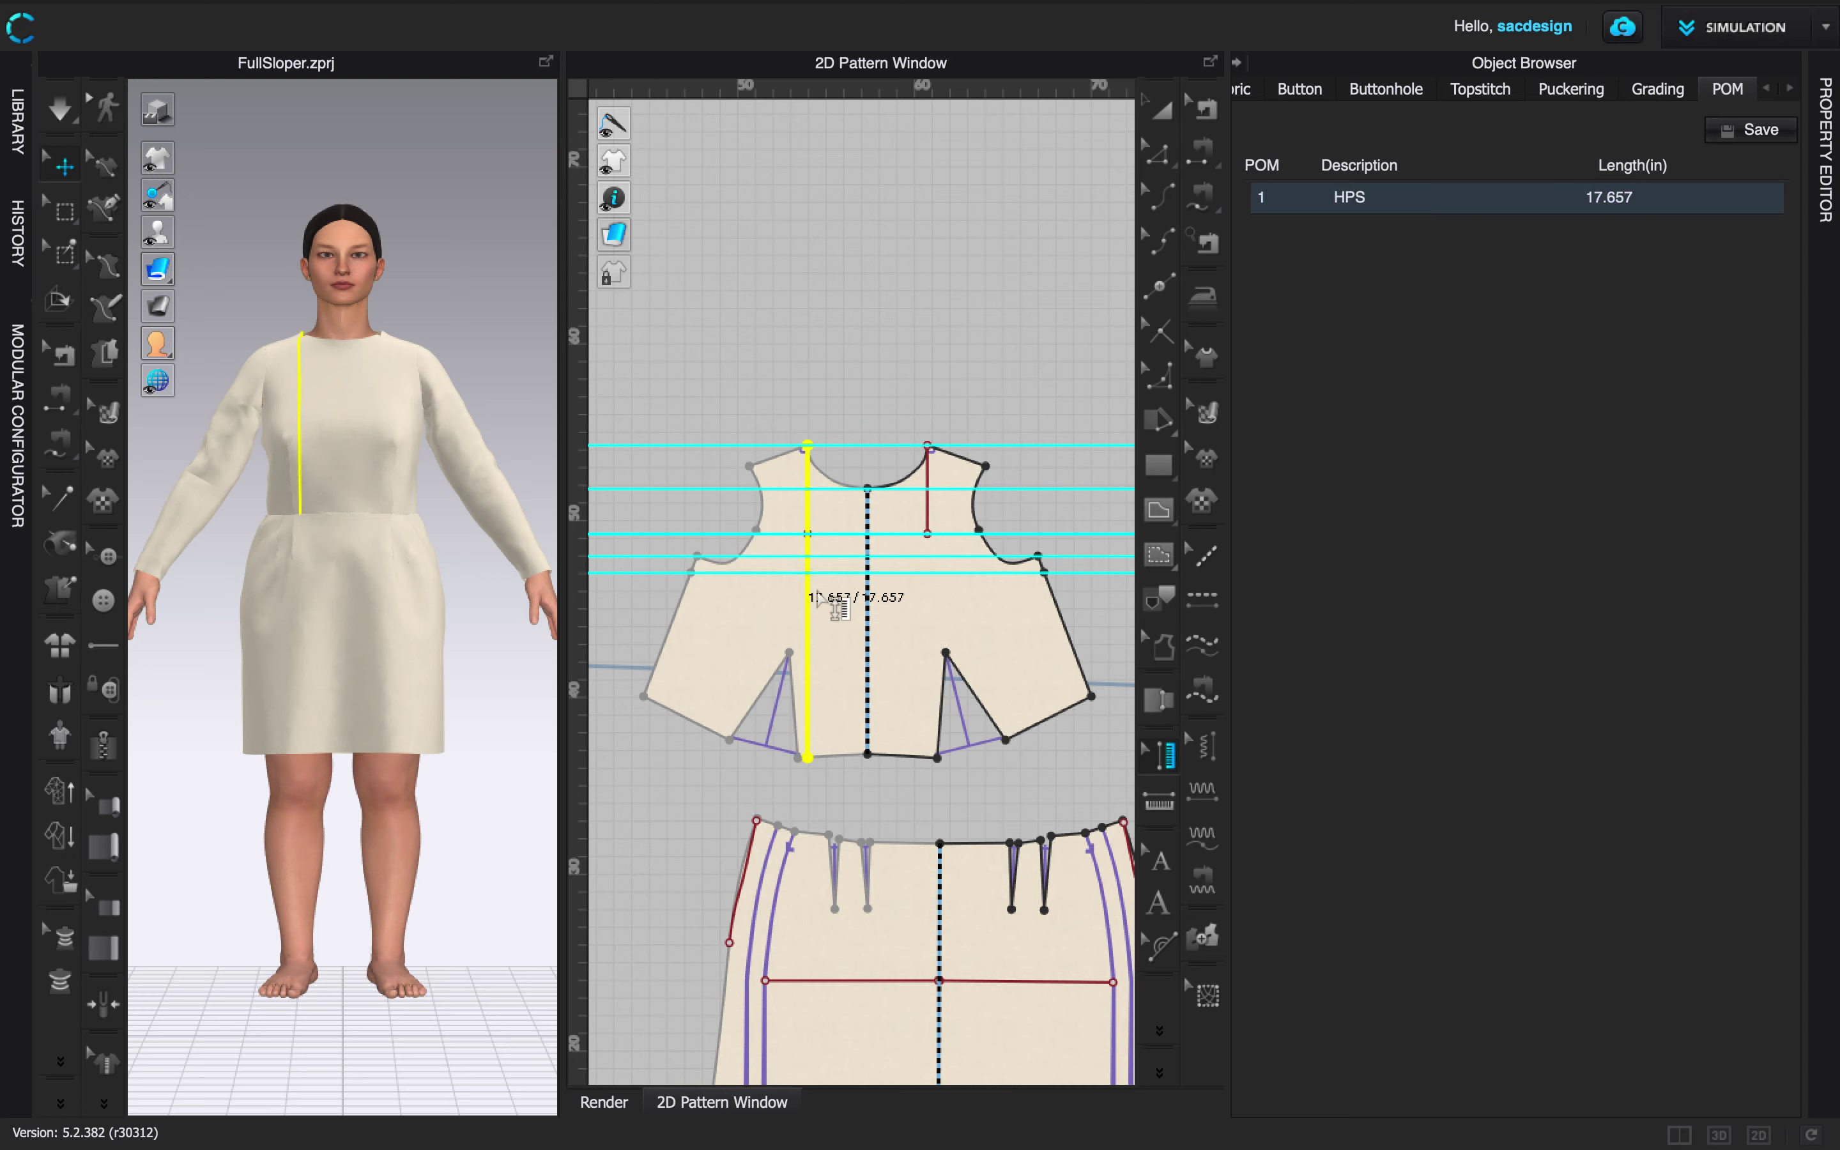
pyautogui.scroll(2, 830, 575)
pyautogui.scroll(1, 831, 575)
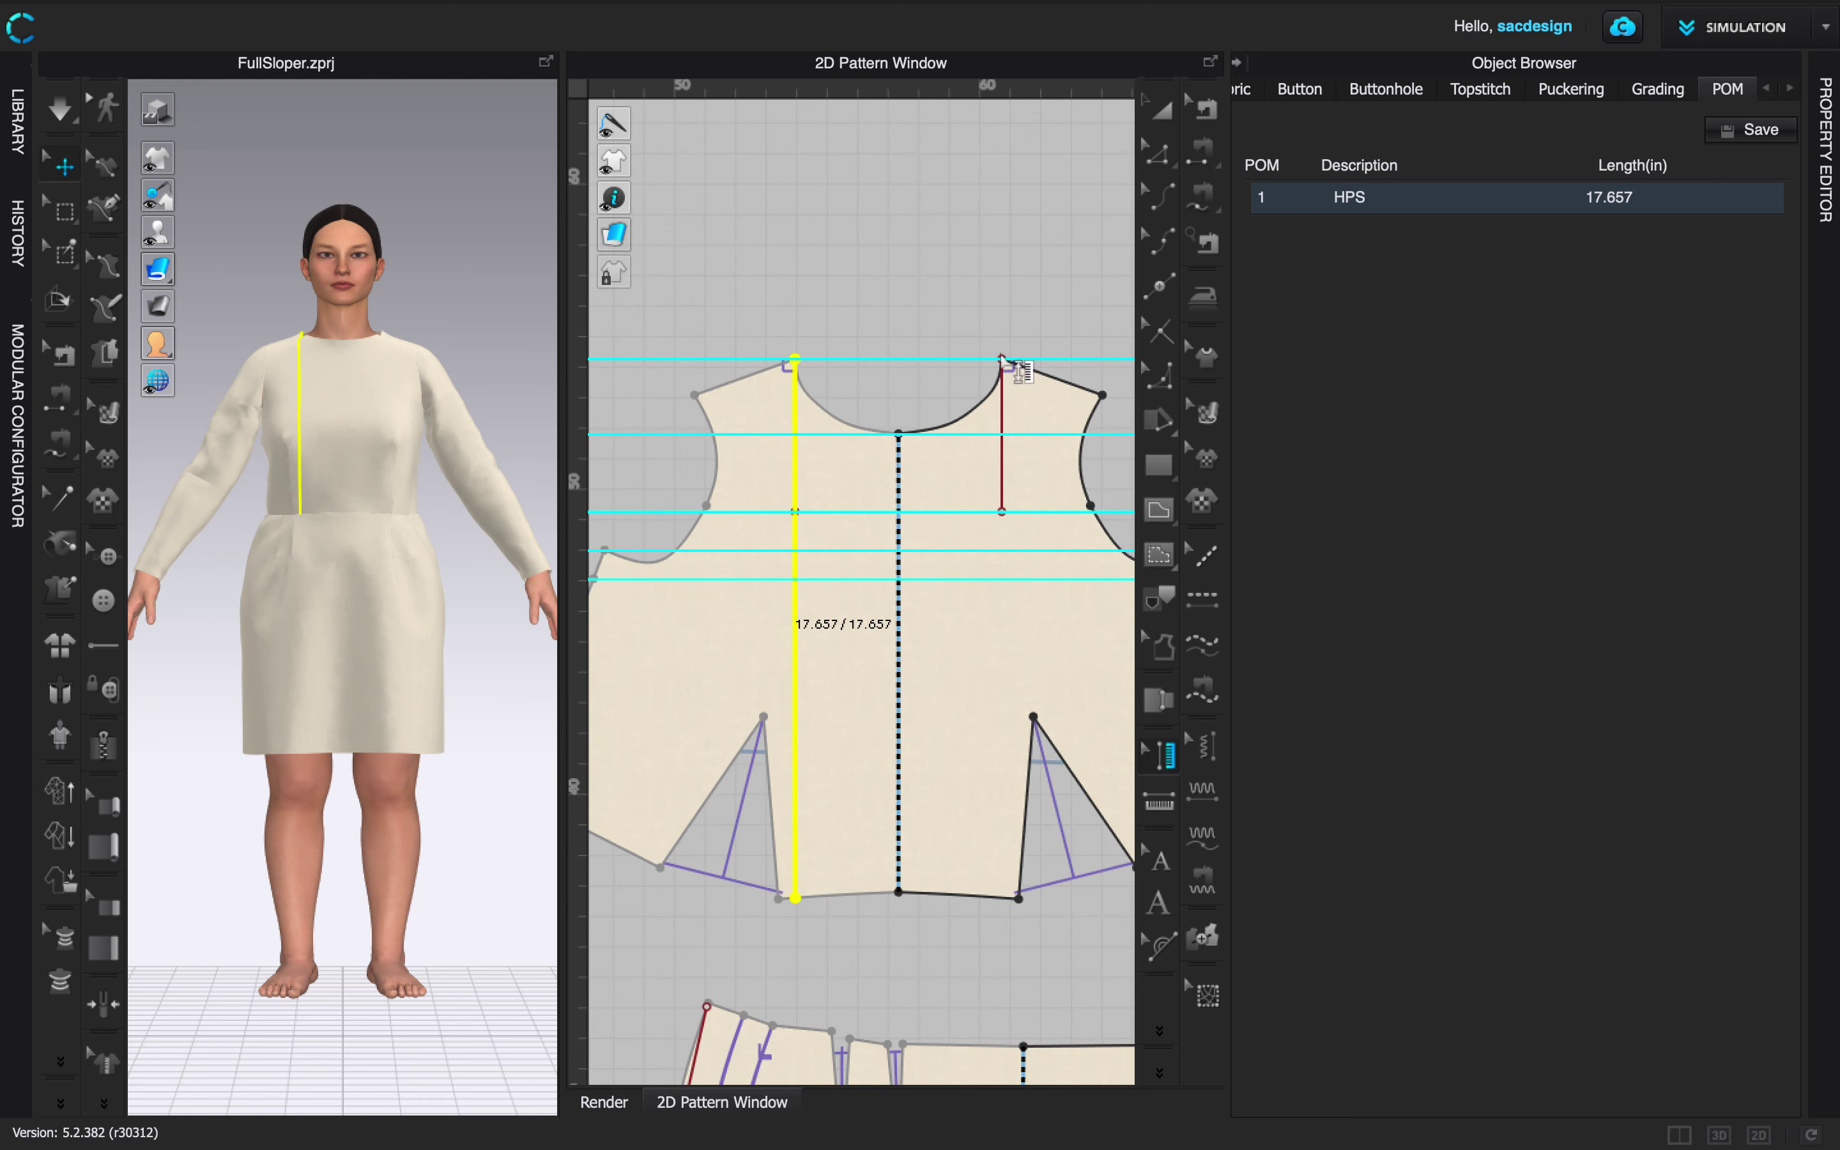
pyautogui.click(1003, 359)
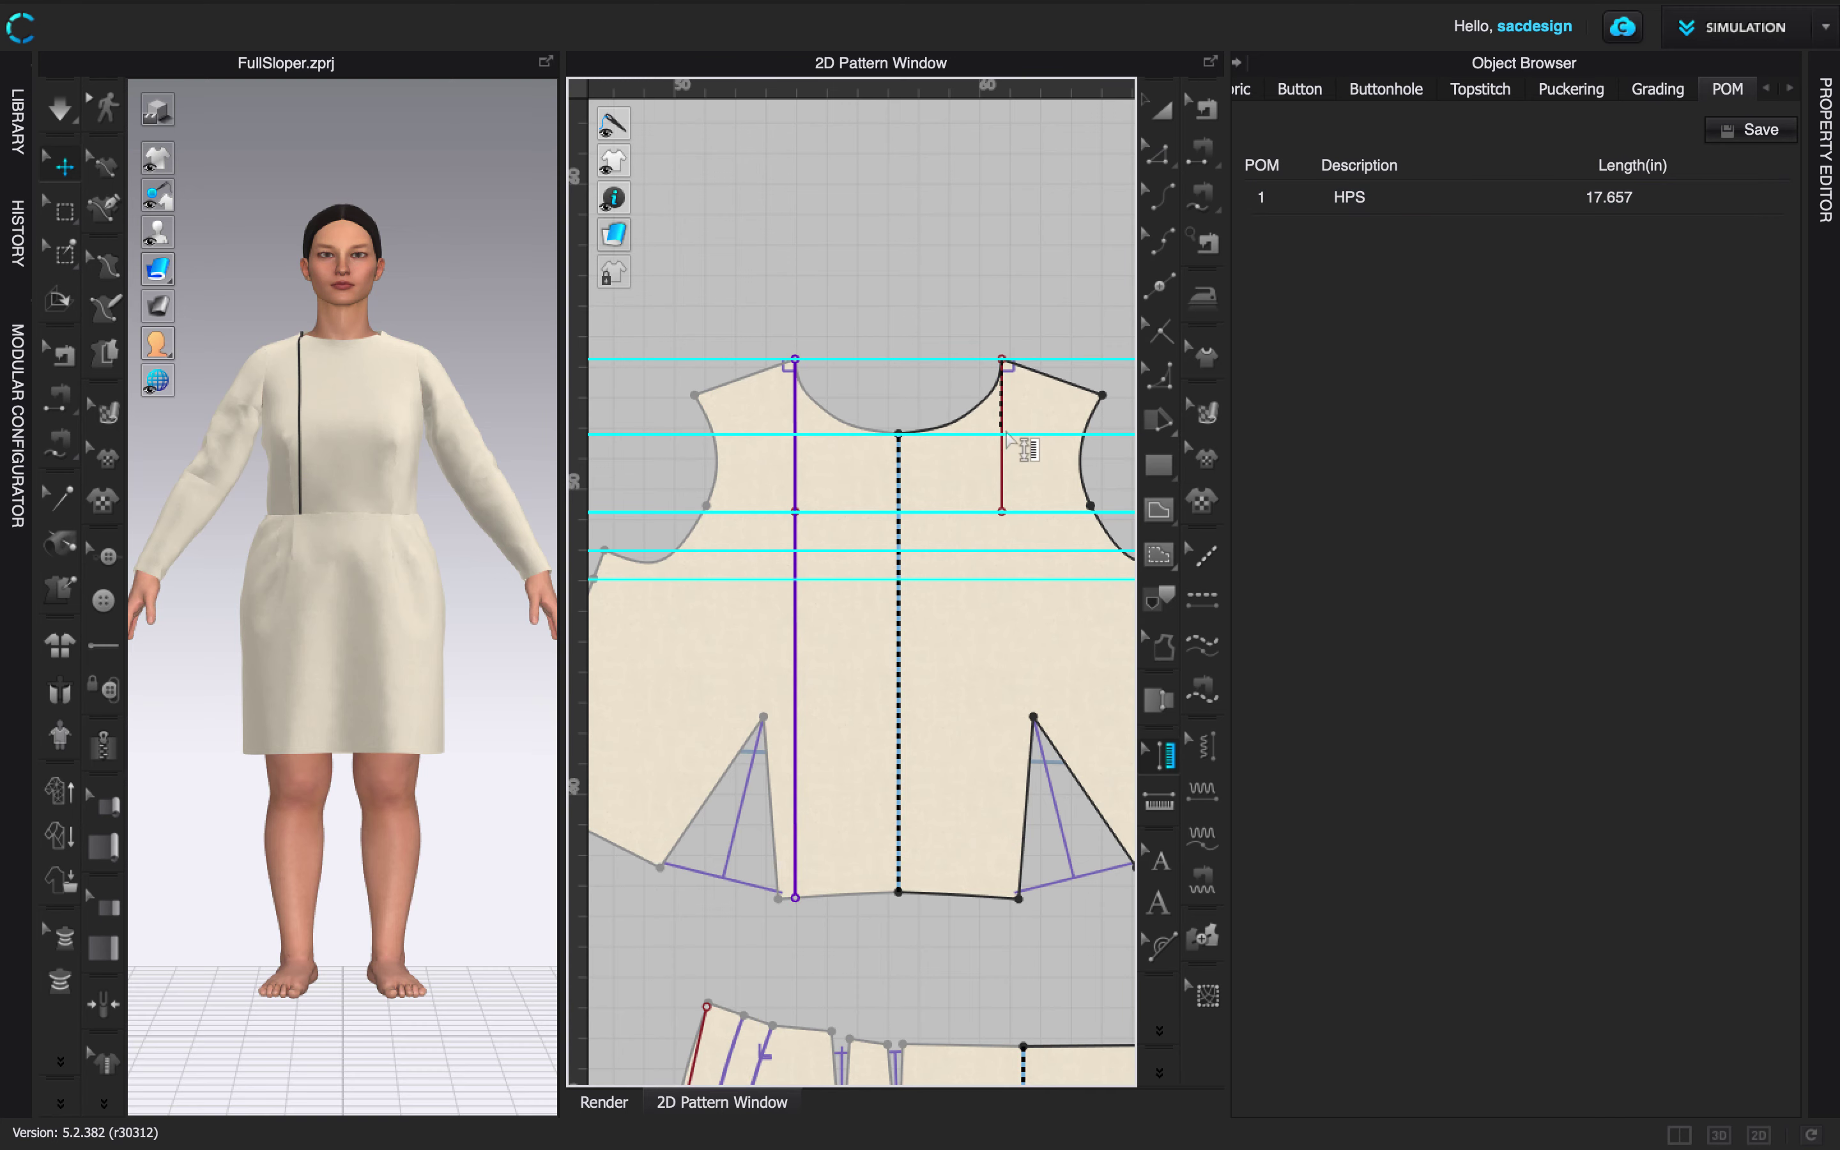
pyautogui.scroll(10, 951, 439)
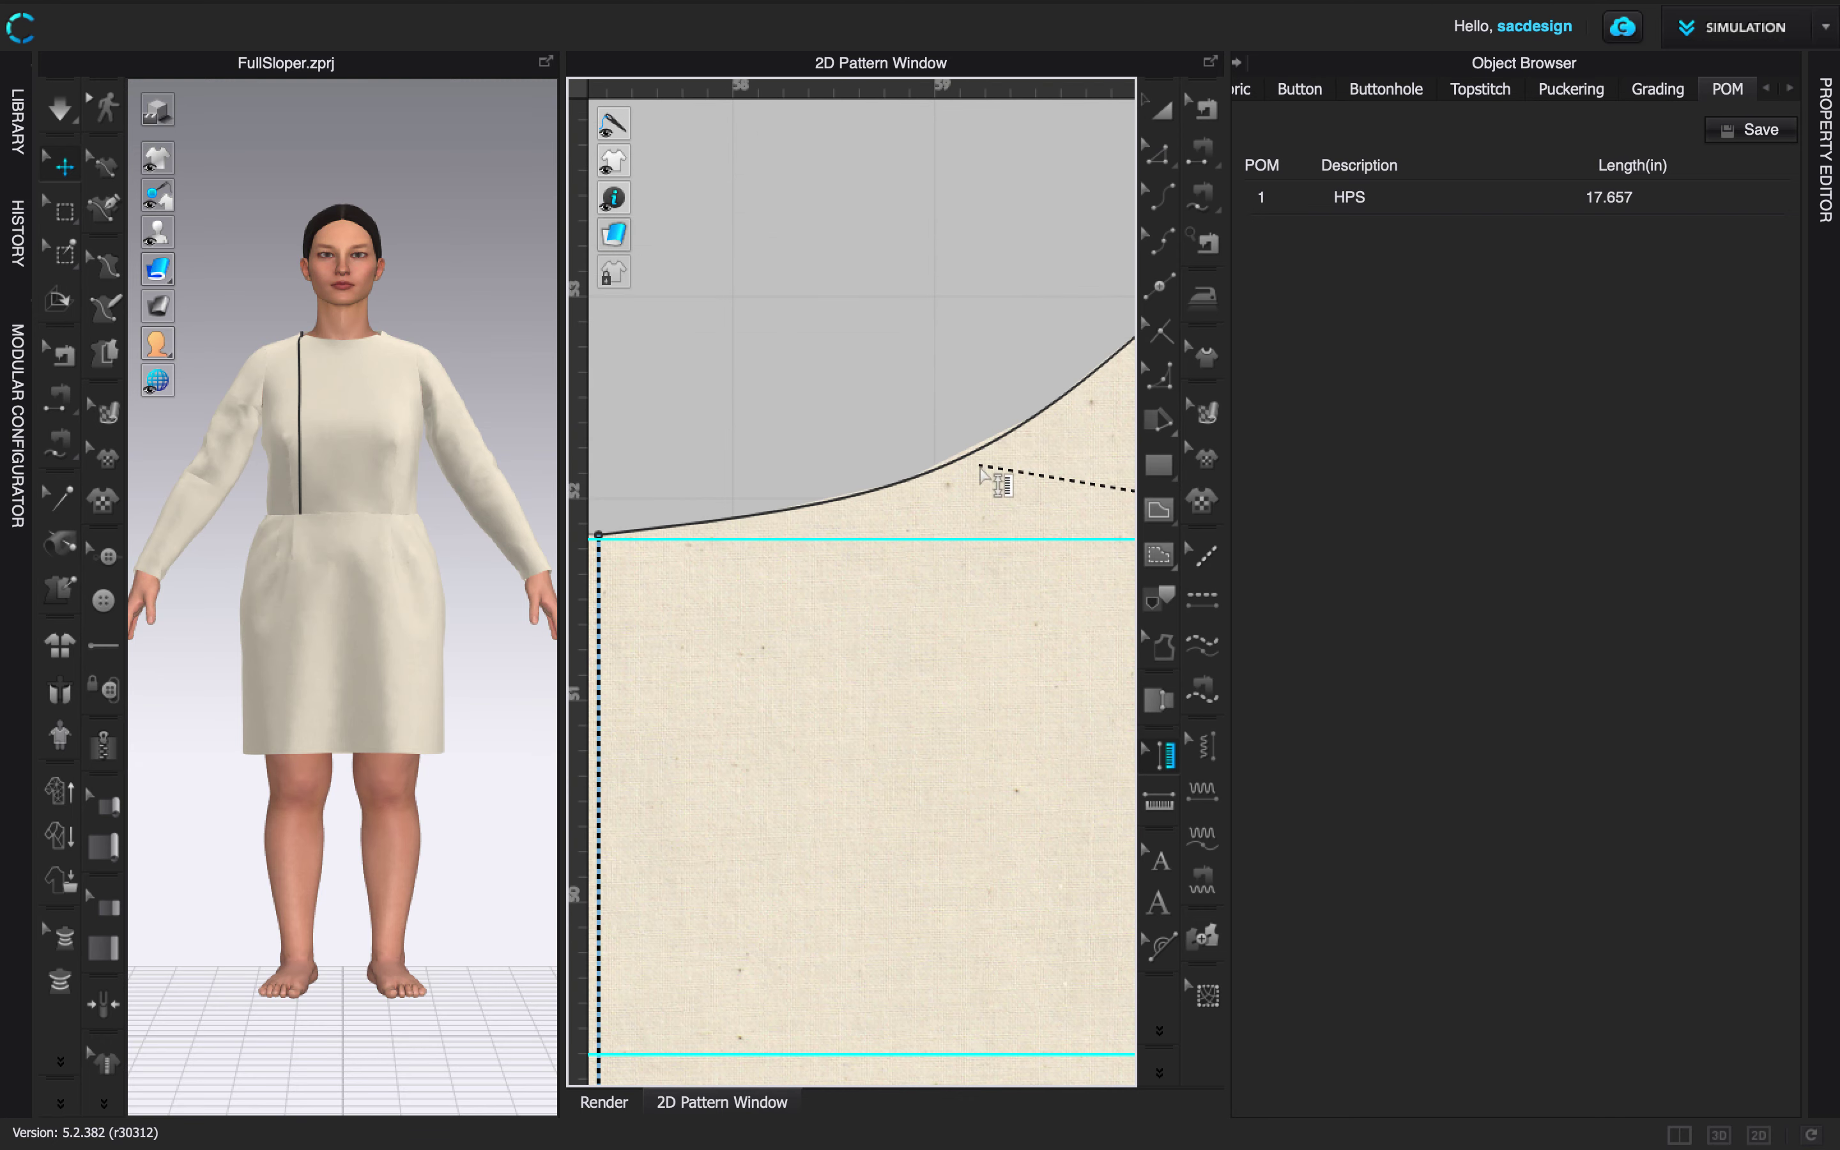
pyautogui.moveTo(1043, 492); pyautogui.dragTo(893, 567, button='middle')
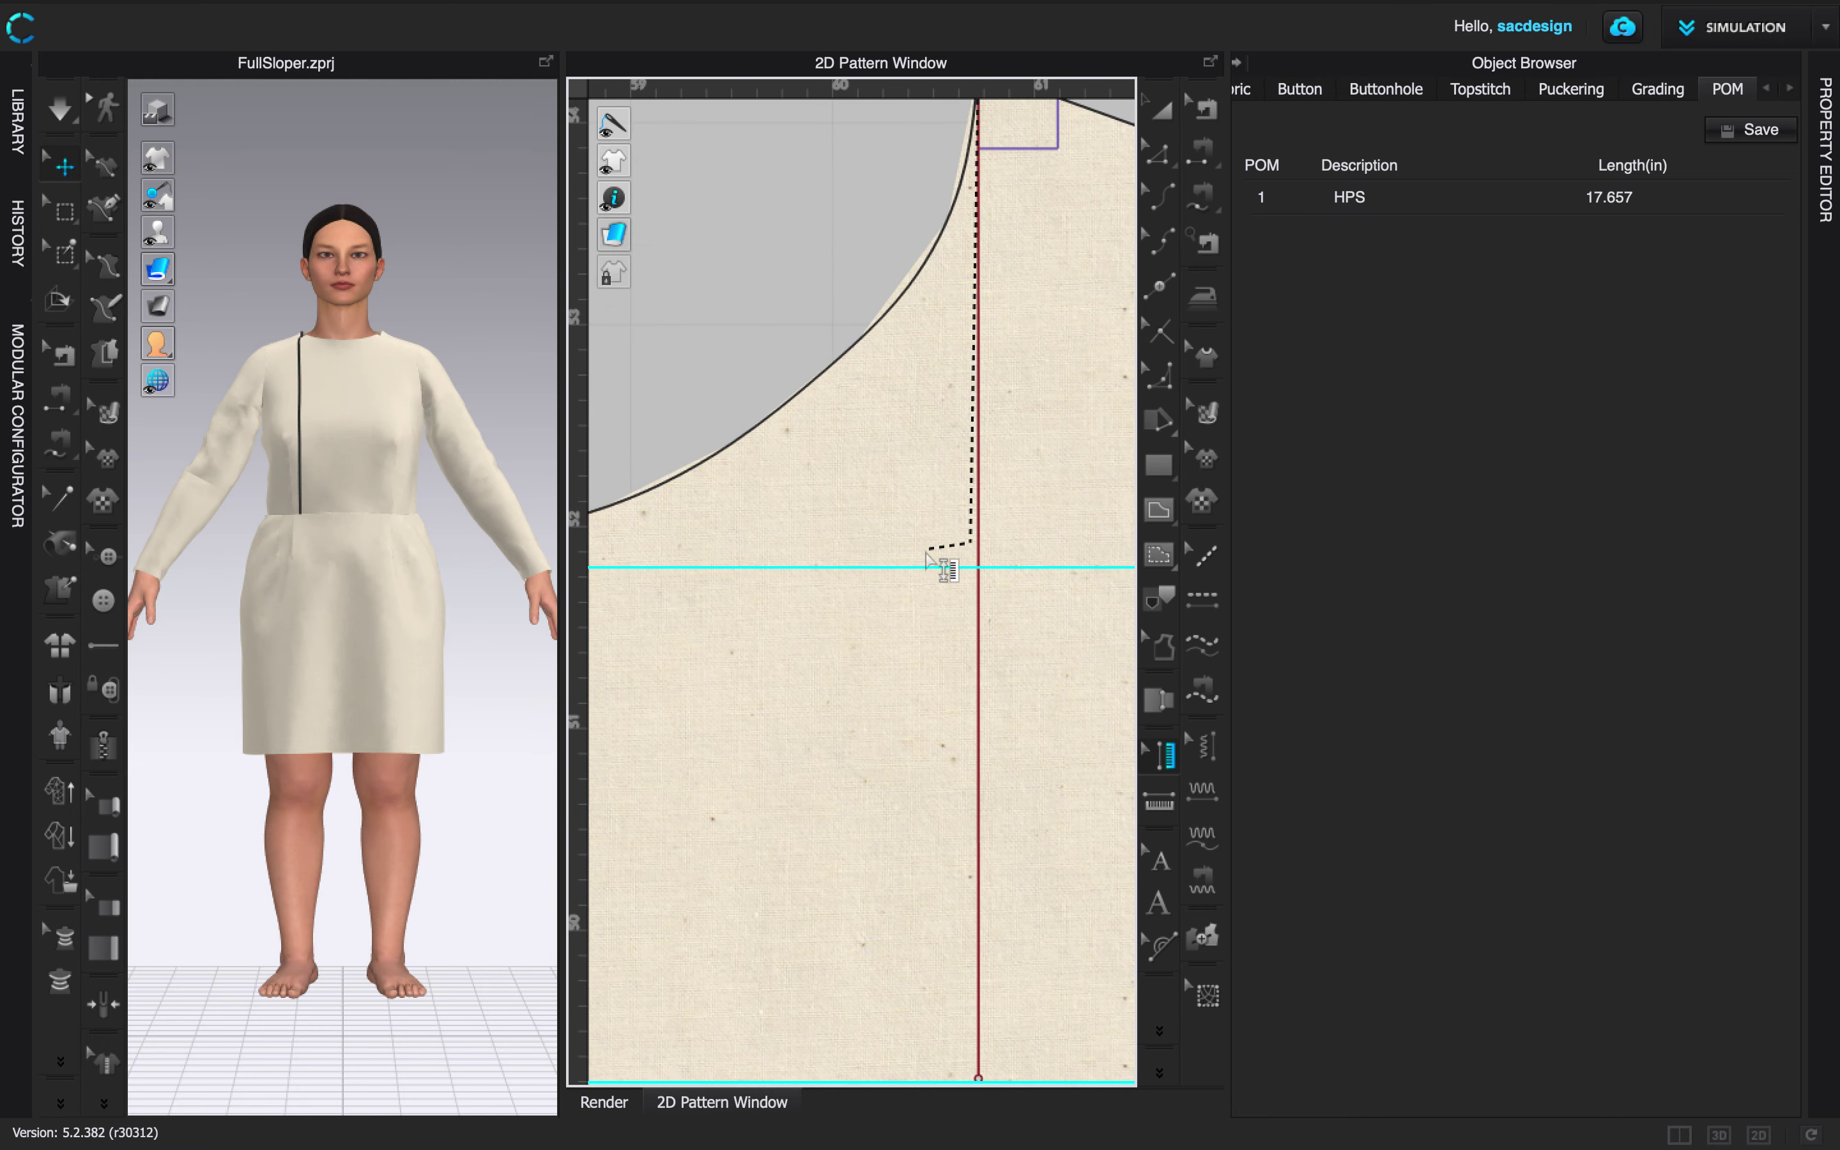
pyautogui.press('Escape')
pyautogui.scroll(-3, 1002, 448)
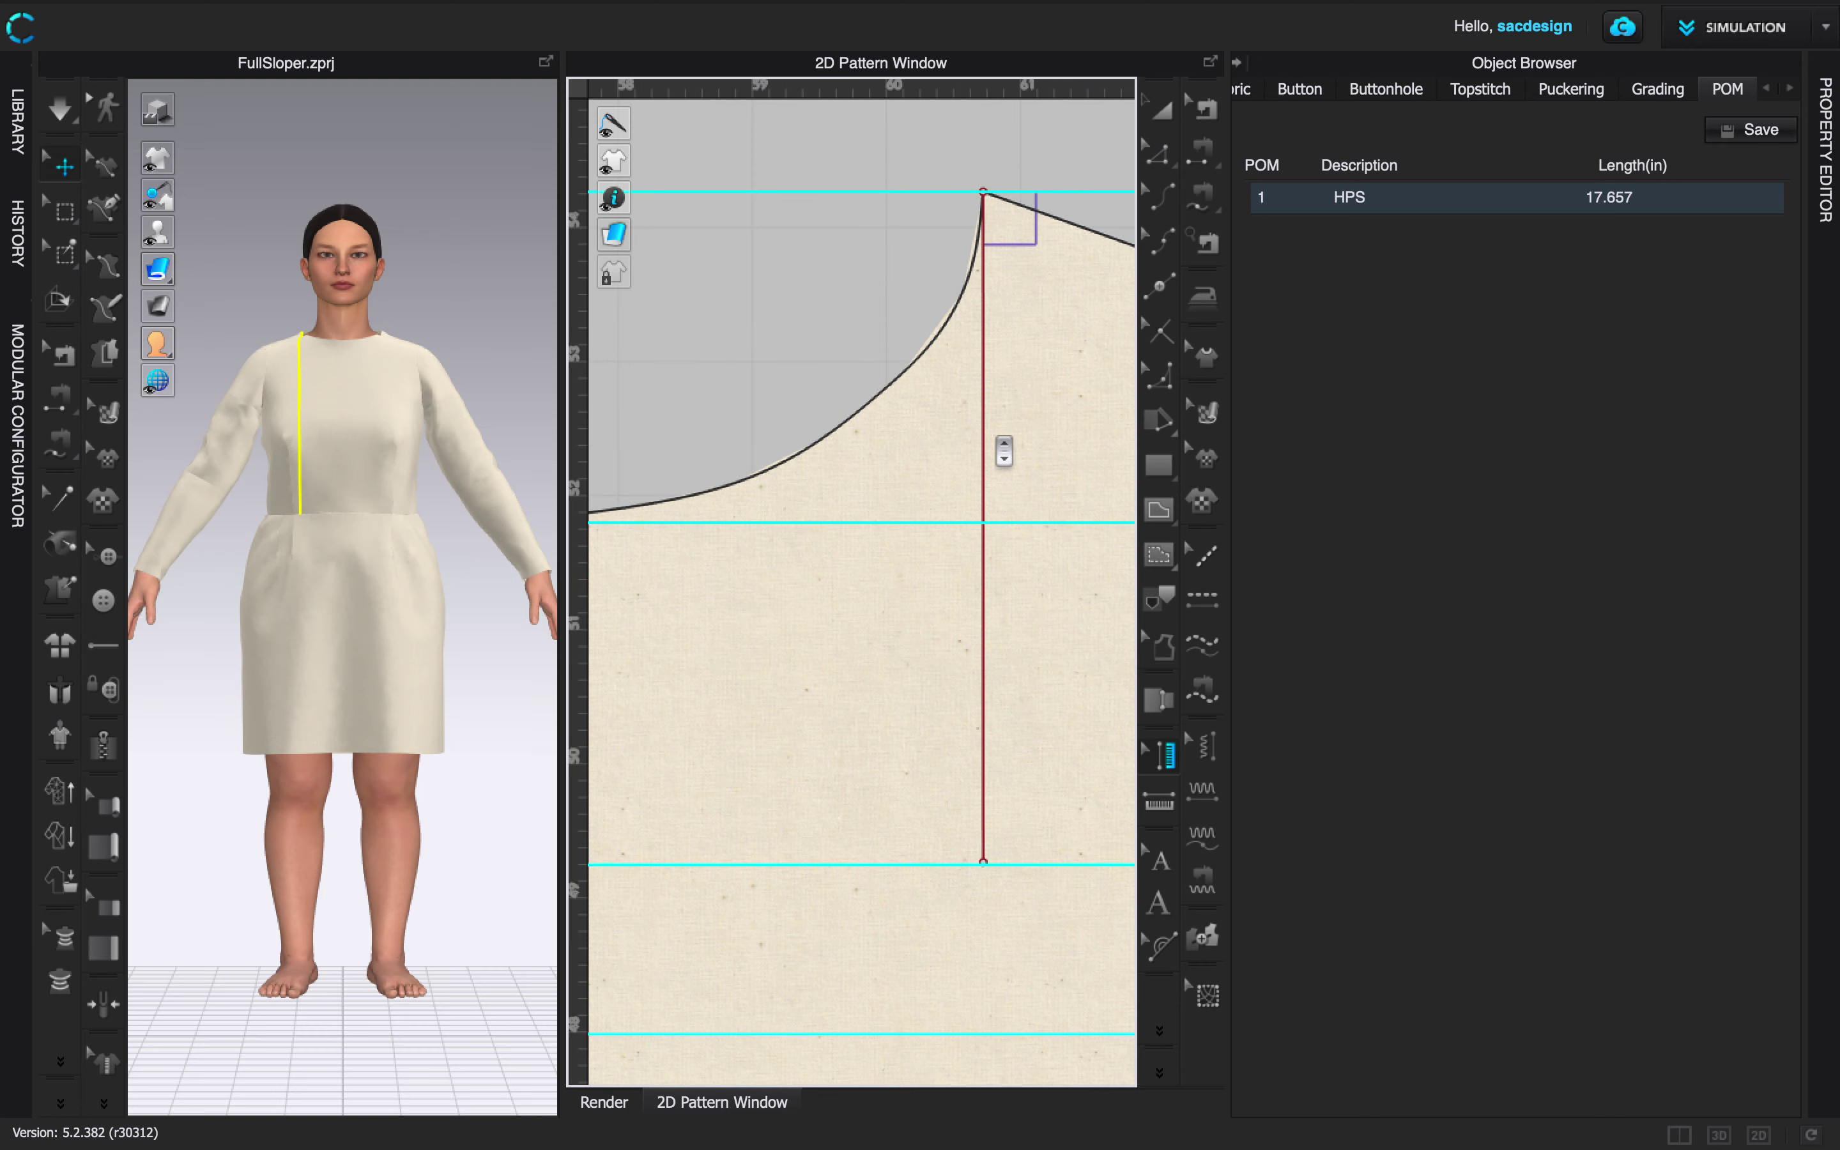
pyautogui.click(984, 191)
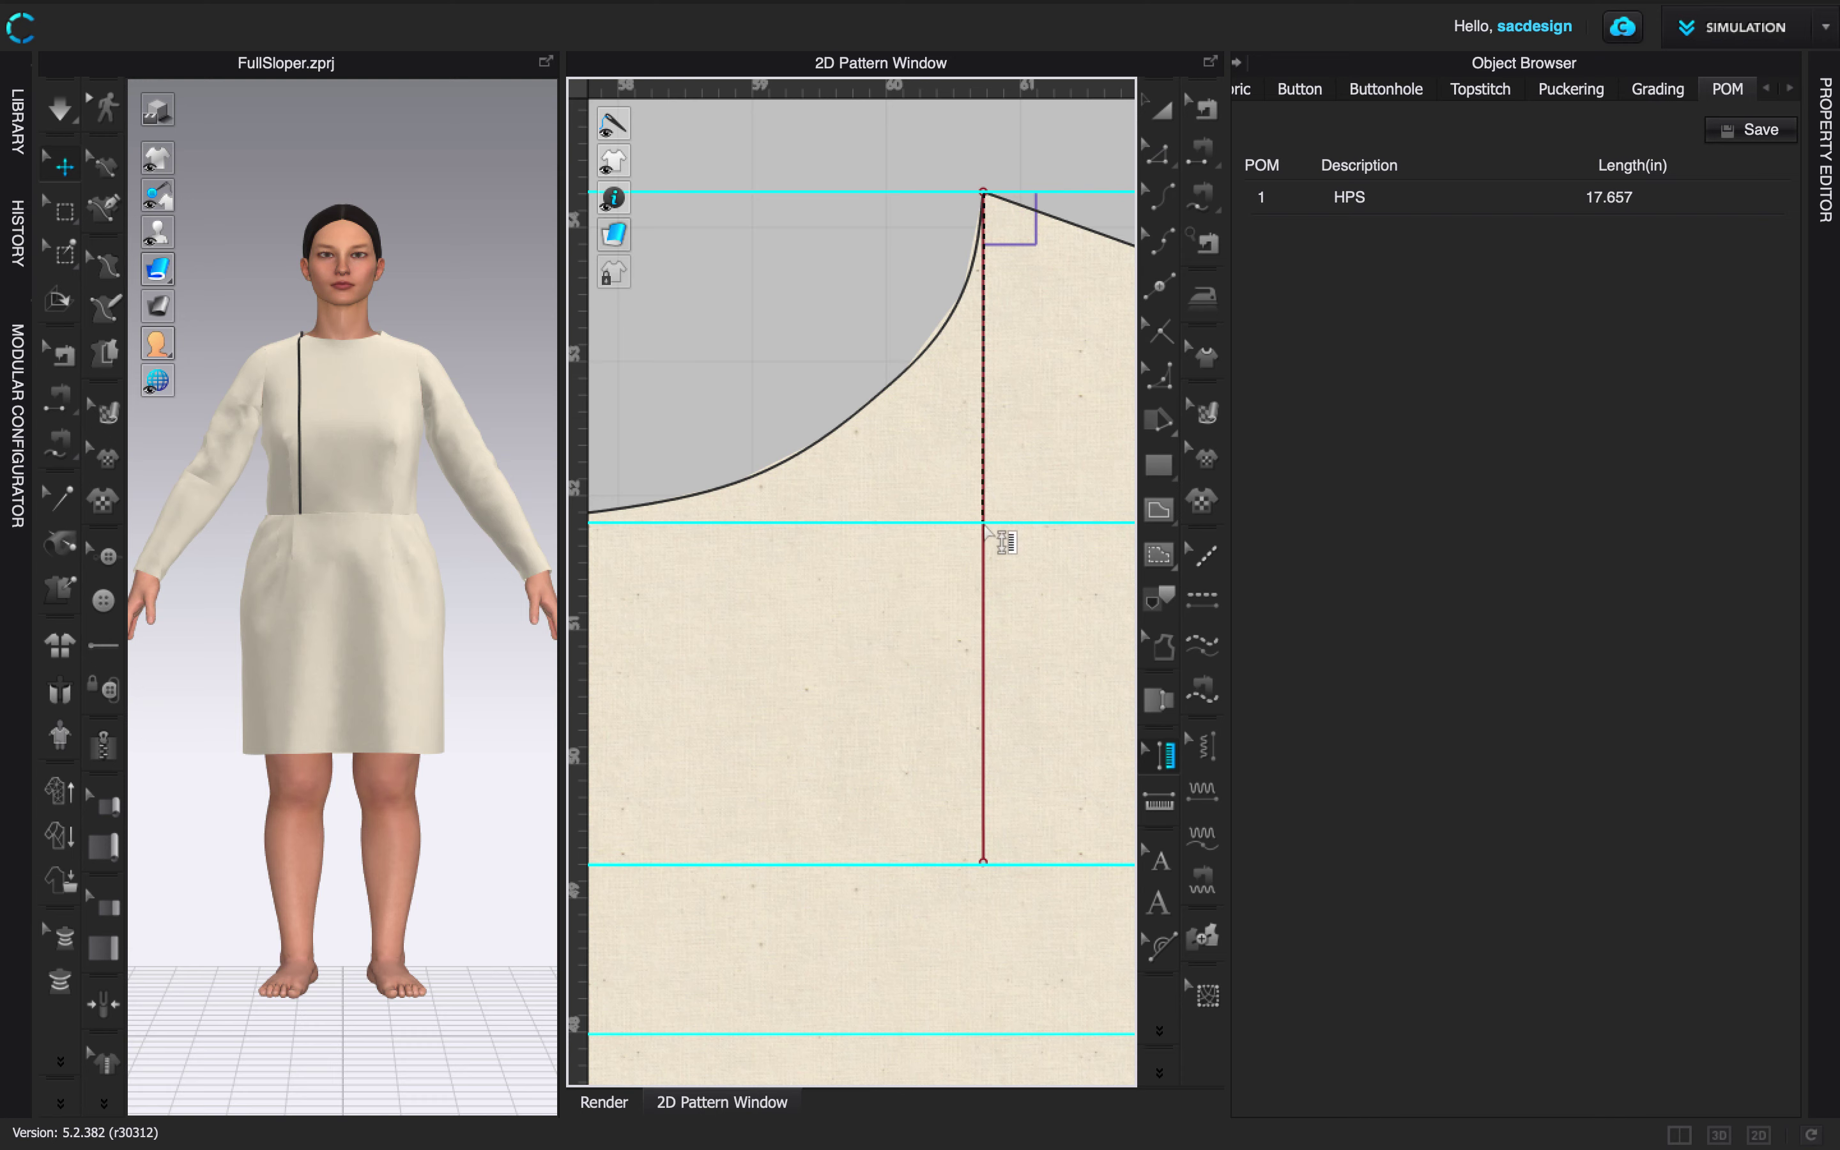
pyautogui.click(984, 524)
# Add a vertical pattern measurement from the high shoulder neck point down to the front neckline guideline and name it Front Neck Drop.
pyautogui.click(1161, 805)
pyautogui.click(983, 193)
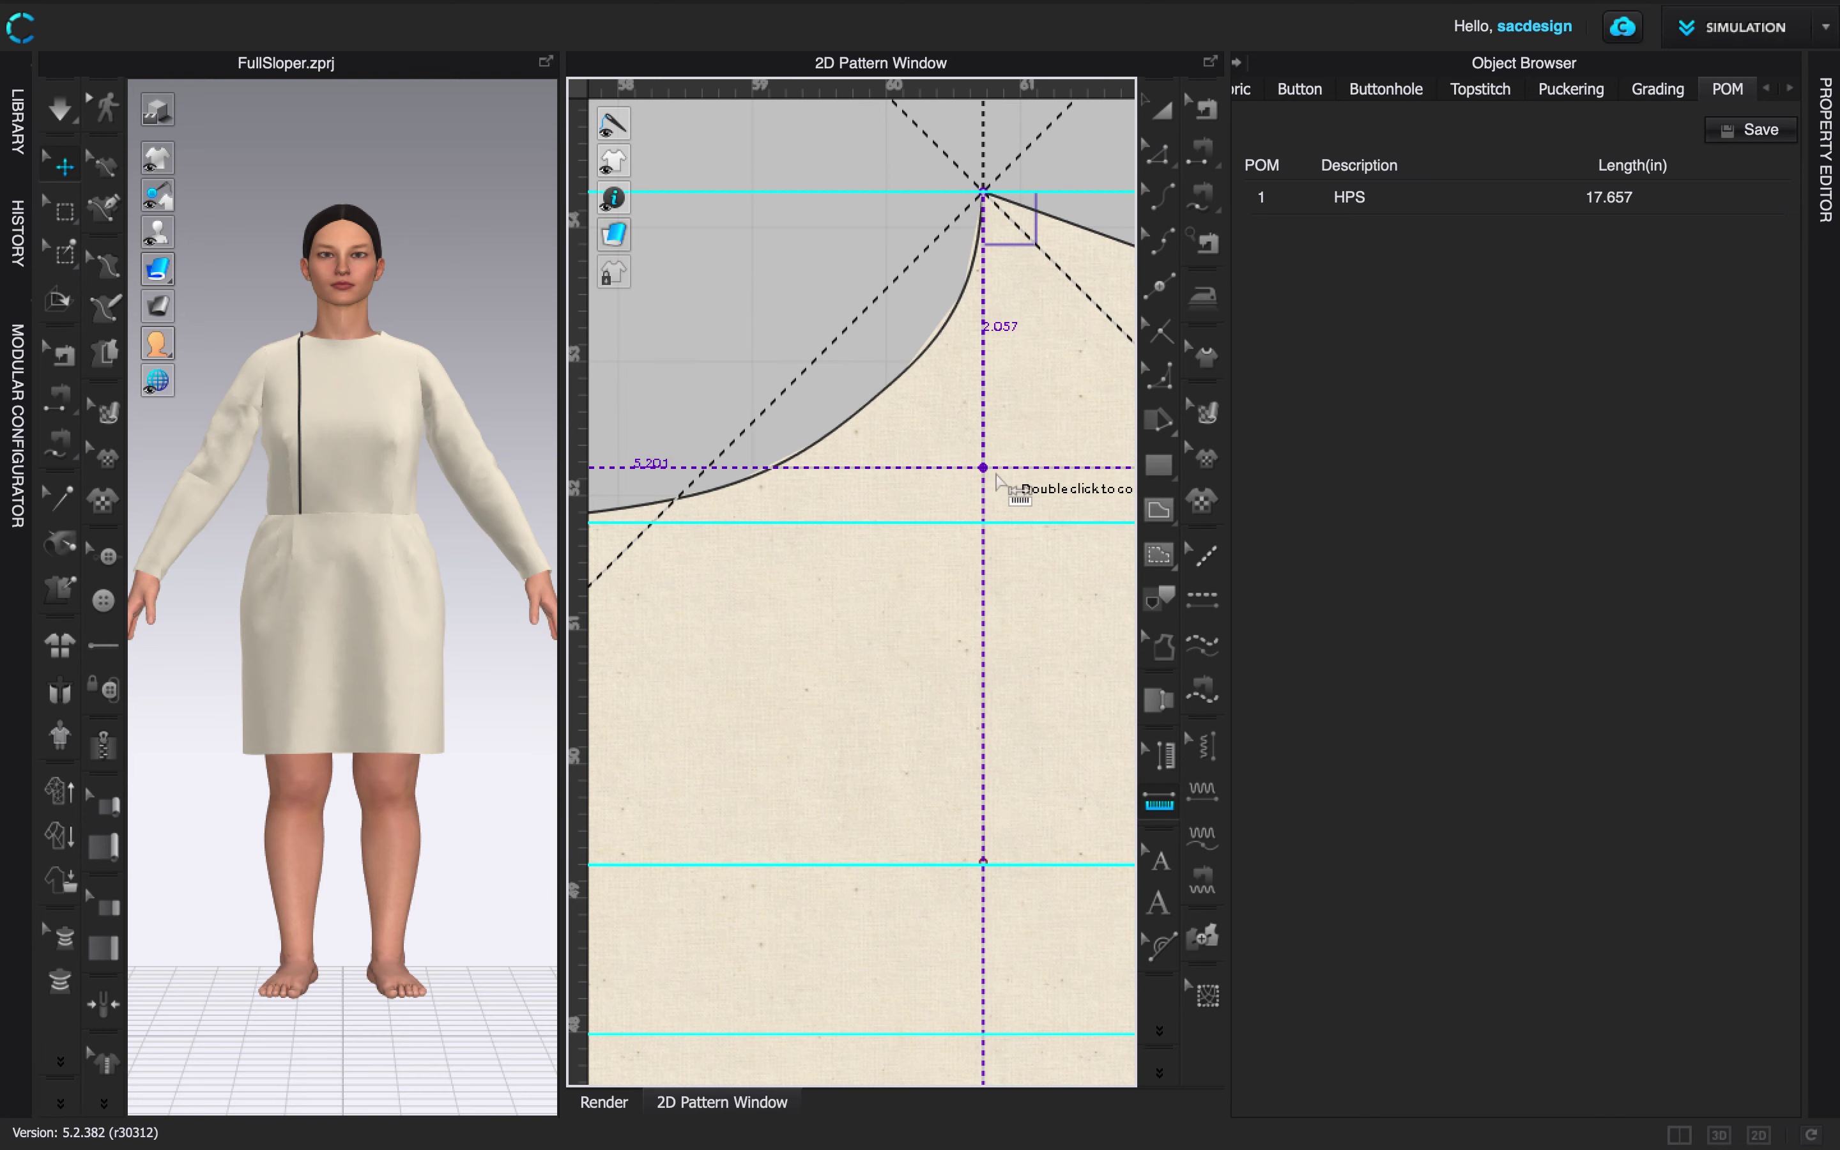
pyautogui.doubleClick(984, 520)
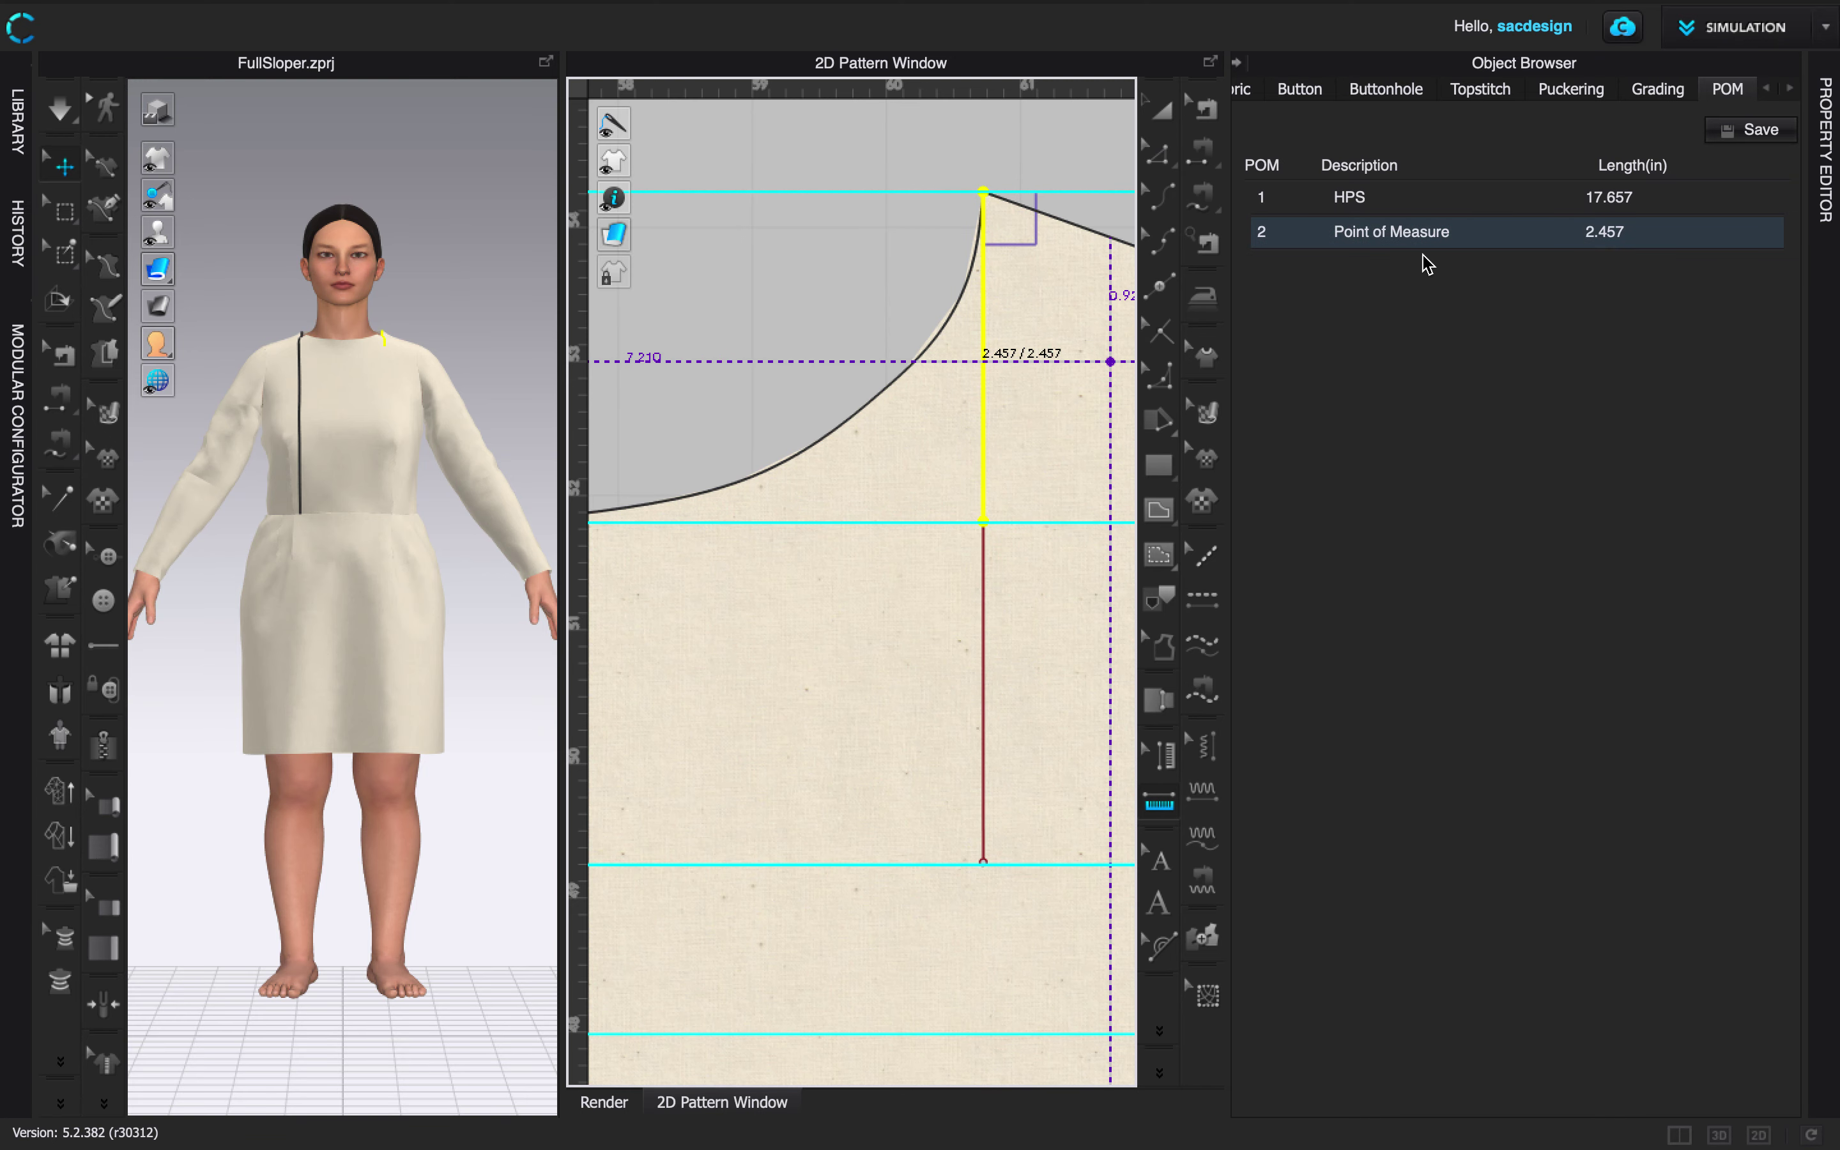
pyautogui.doubleClick(1403, 233)
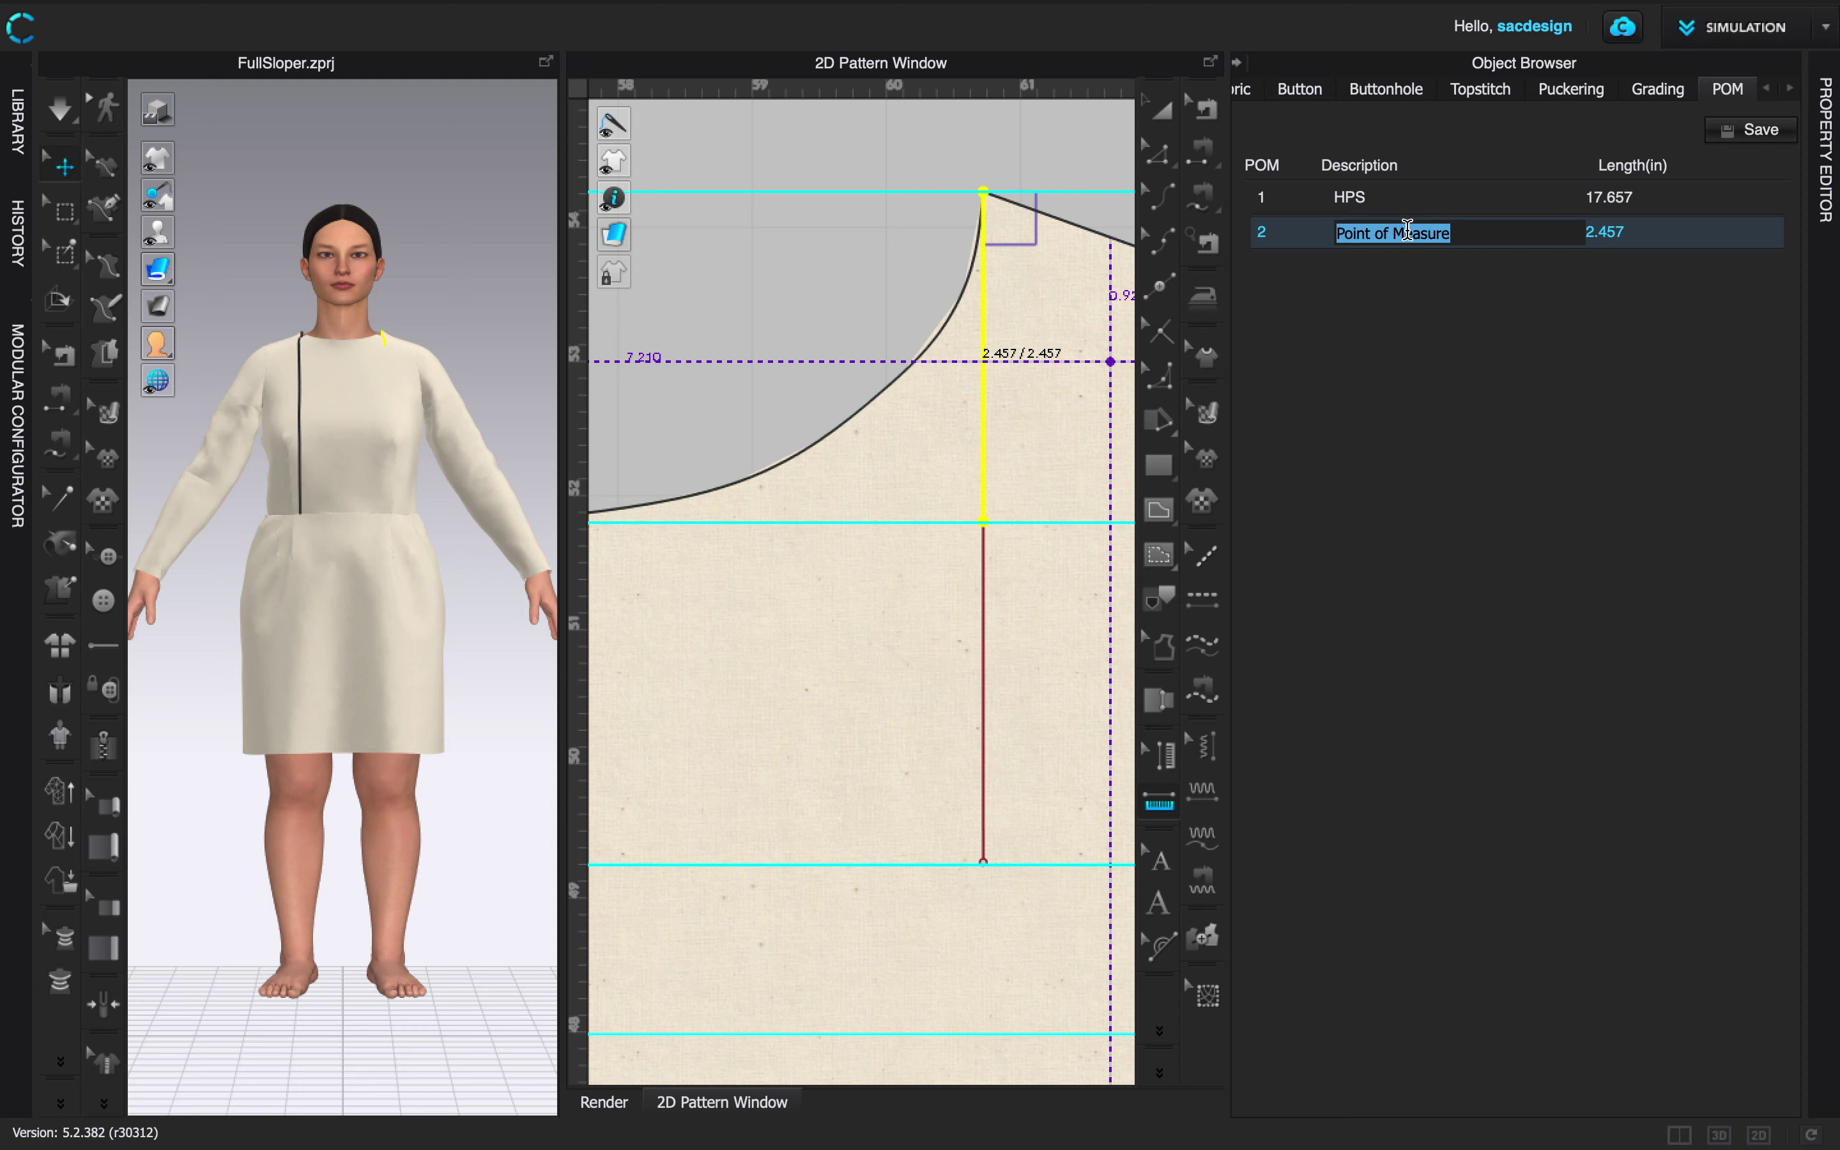
pyautogui.write('Front Neck Drop')
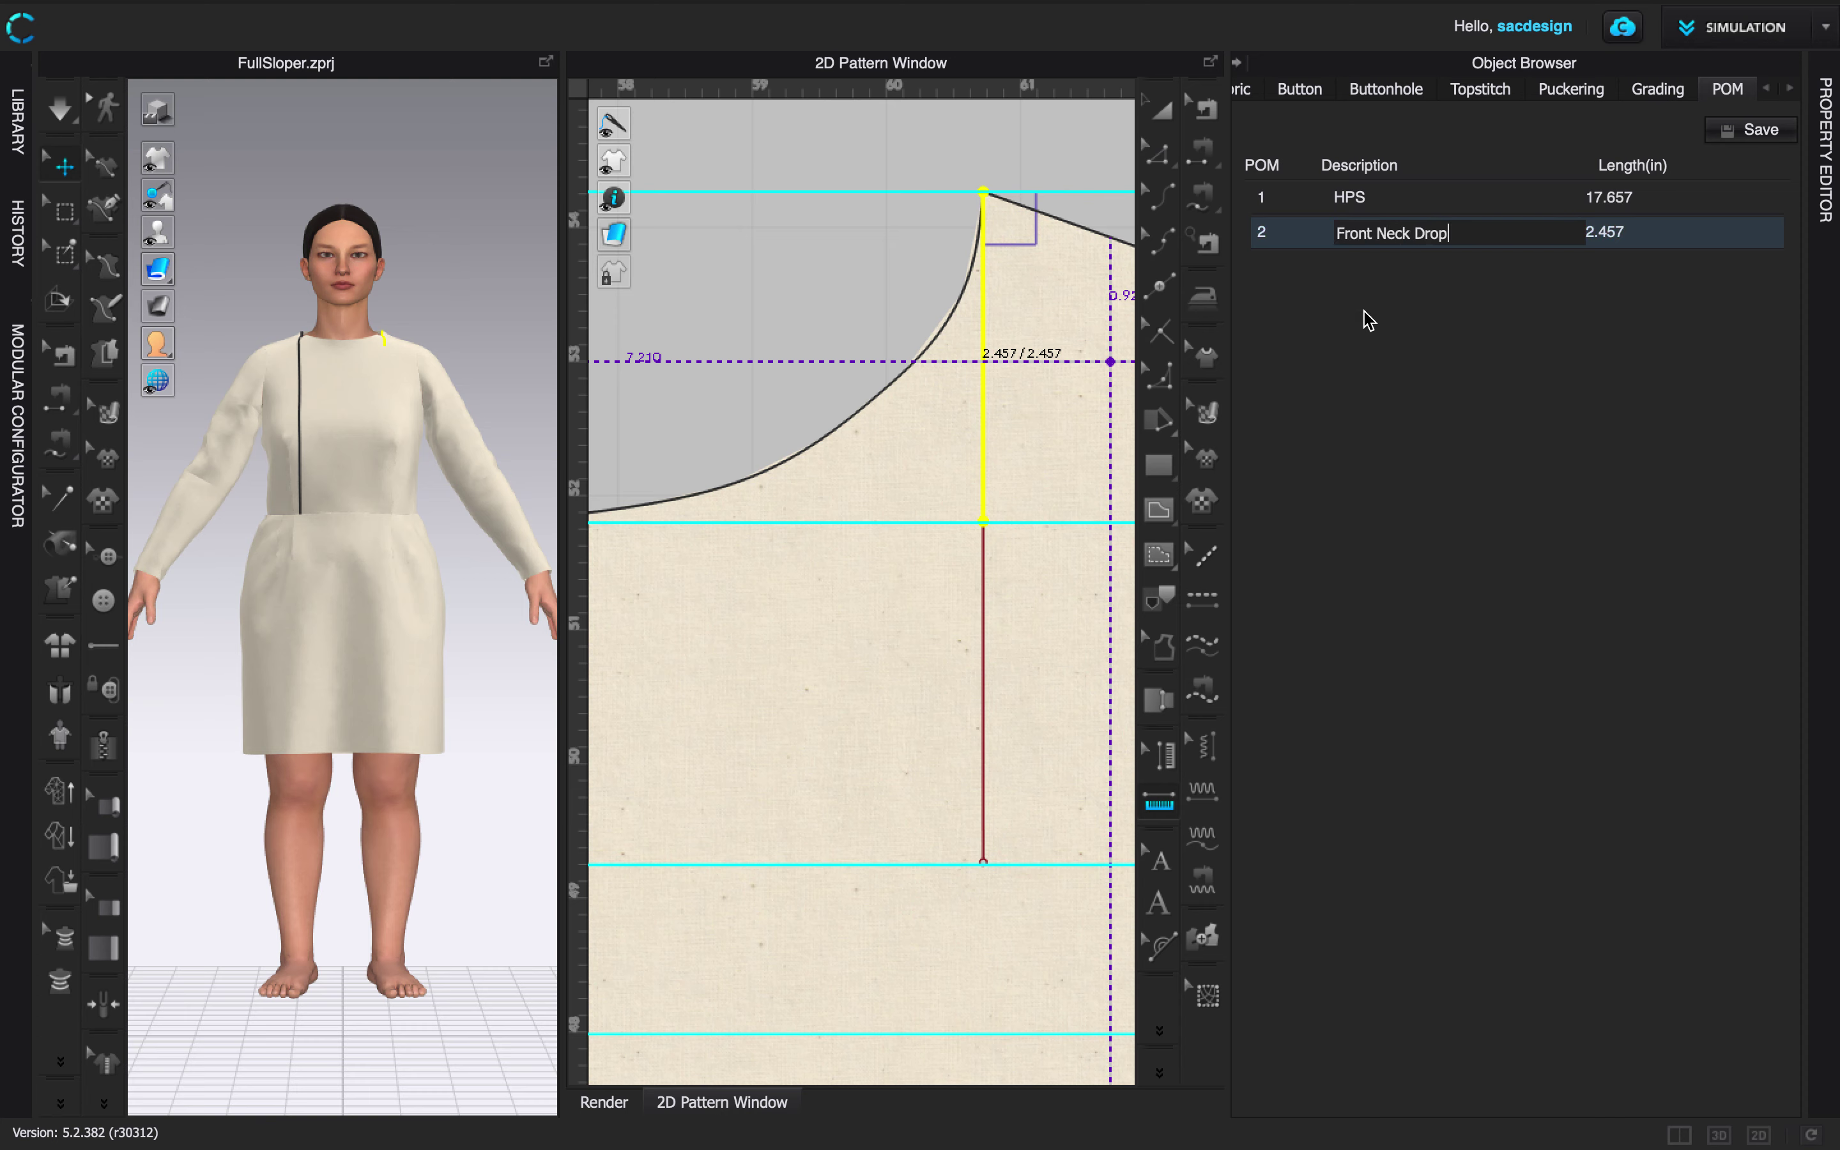
# Add a horizontal pattern measurement between the two high shoulder neck points of the front bodice and name it Neck Opening.
pyautogui.scroll(-2, 836, 518)
pyautogui.scroll(1, 967, 594)
pyautogui.scroll(-2, 981, 604)
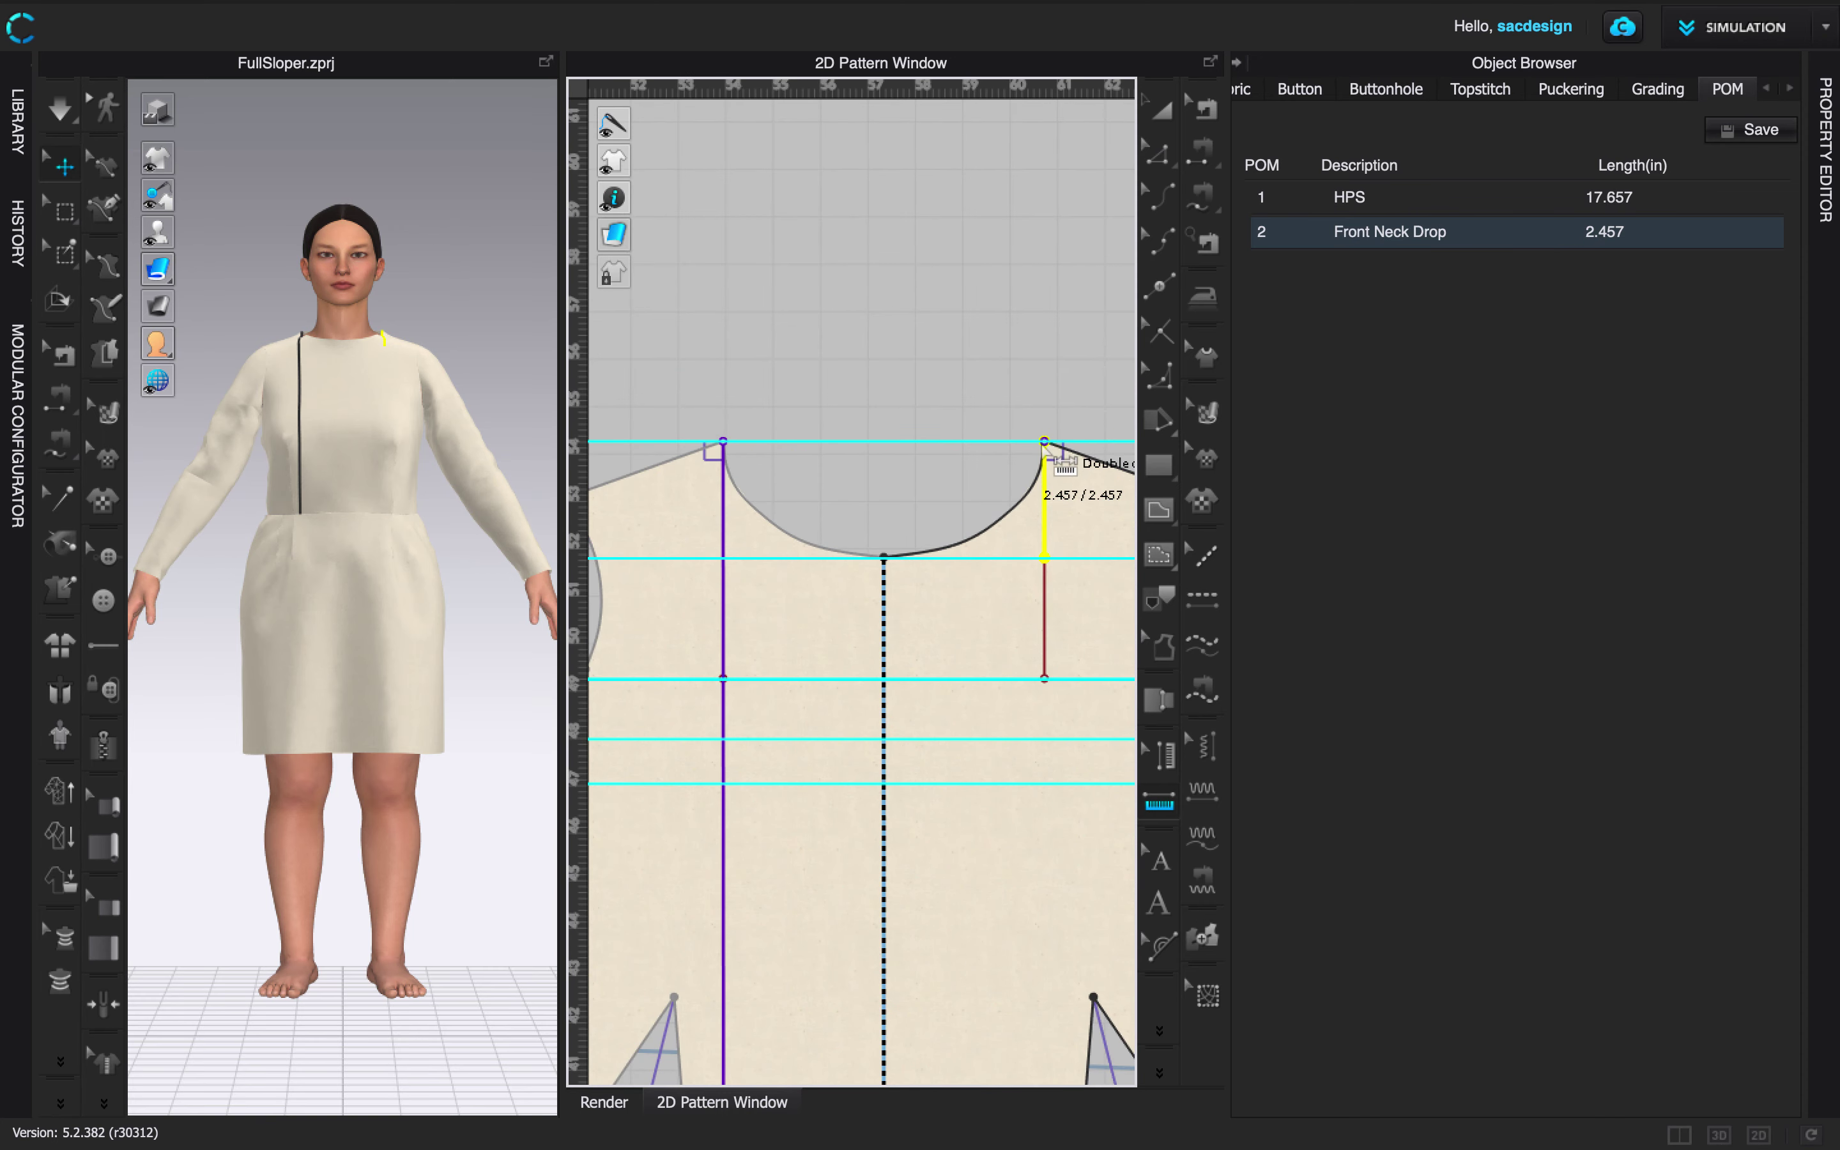
pyautogui.click(1044, 442)
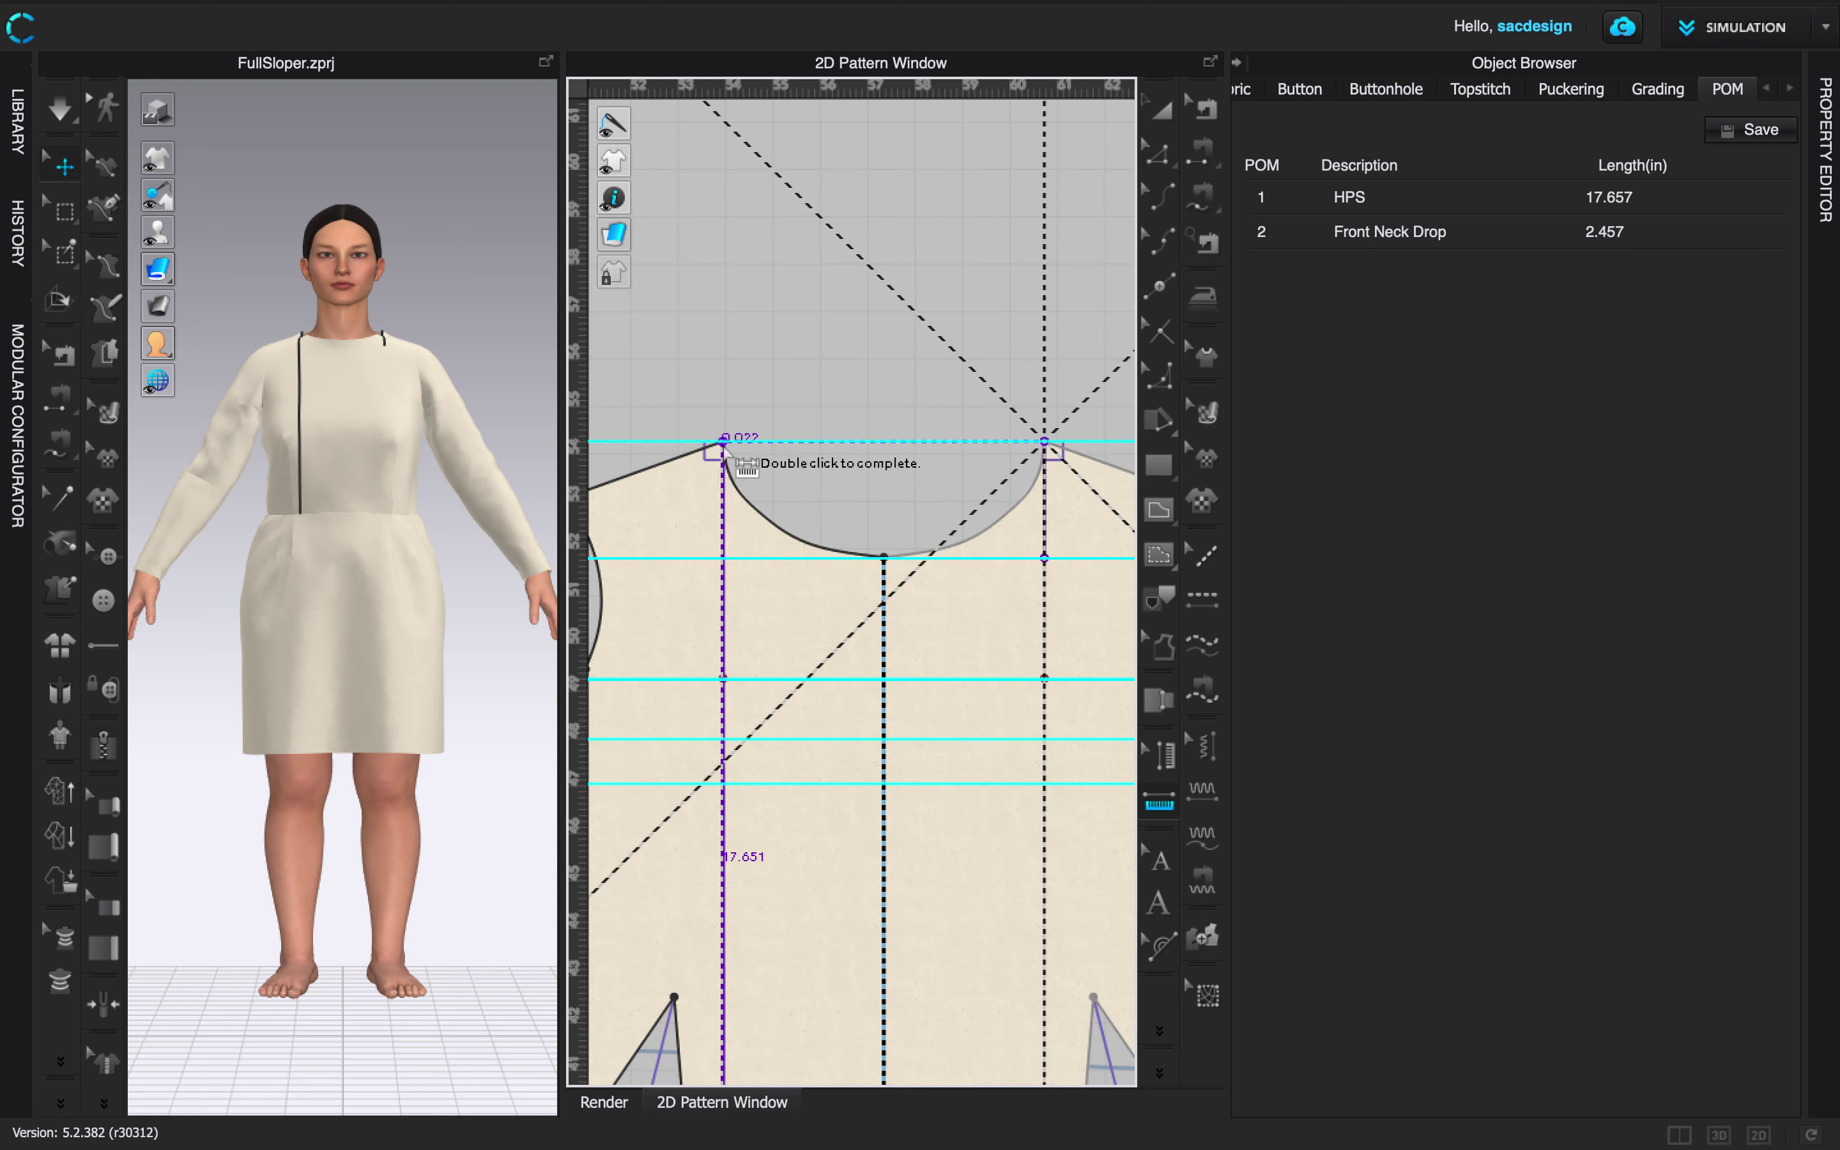
pyautogui.doubleClick(723, 441)
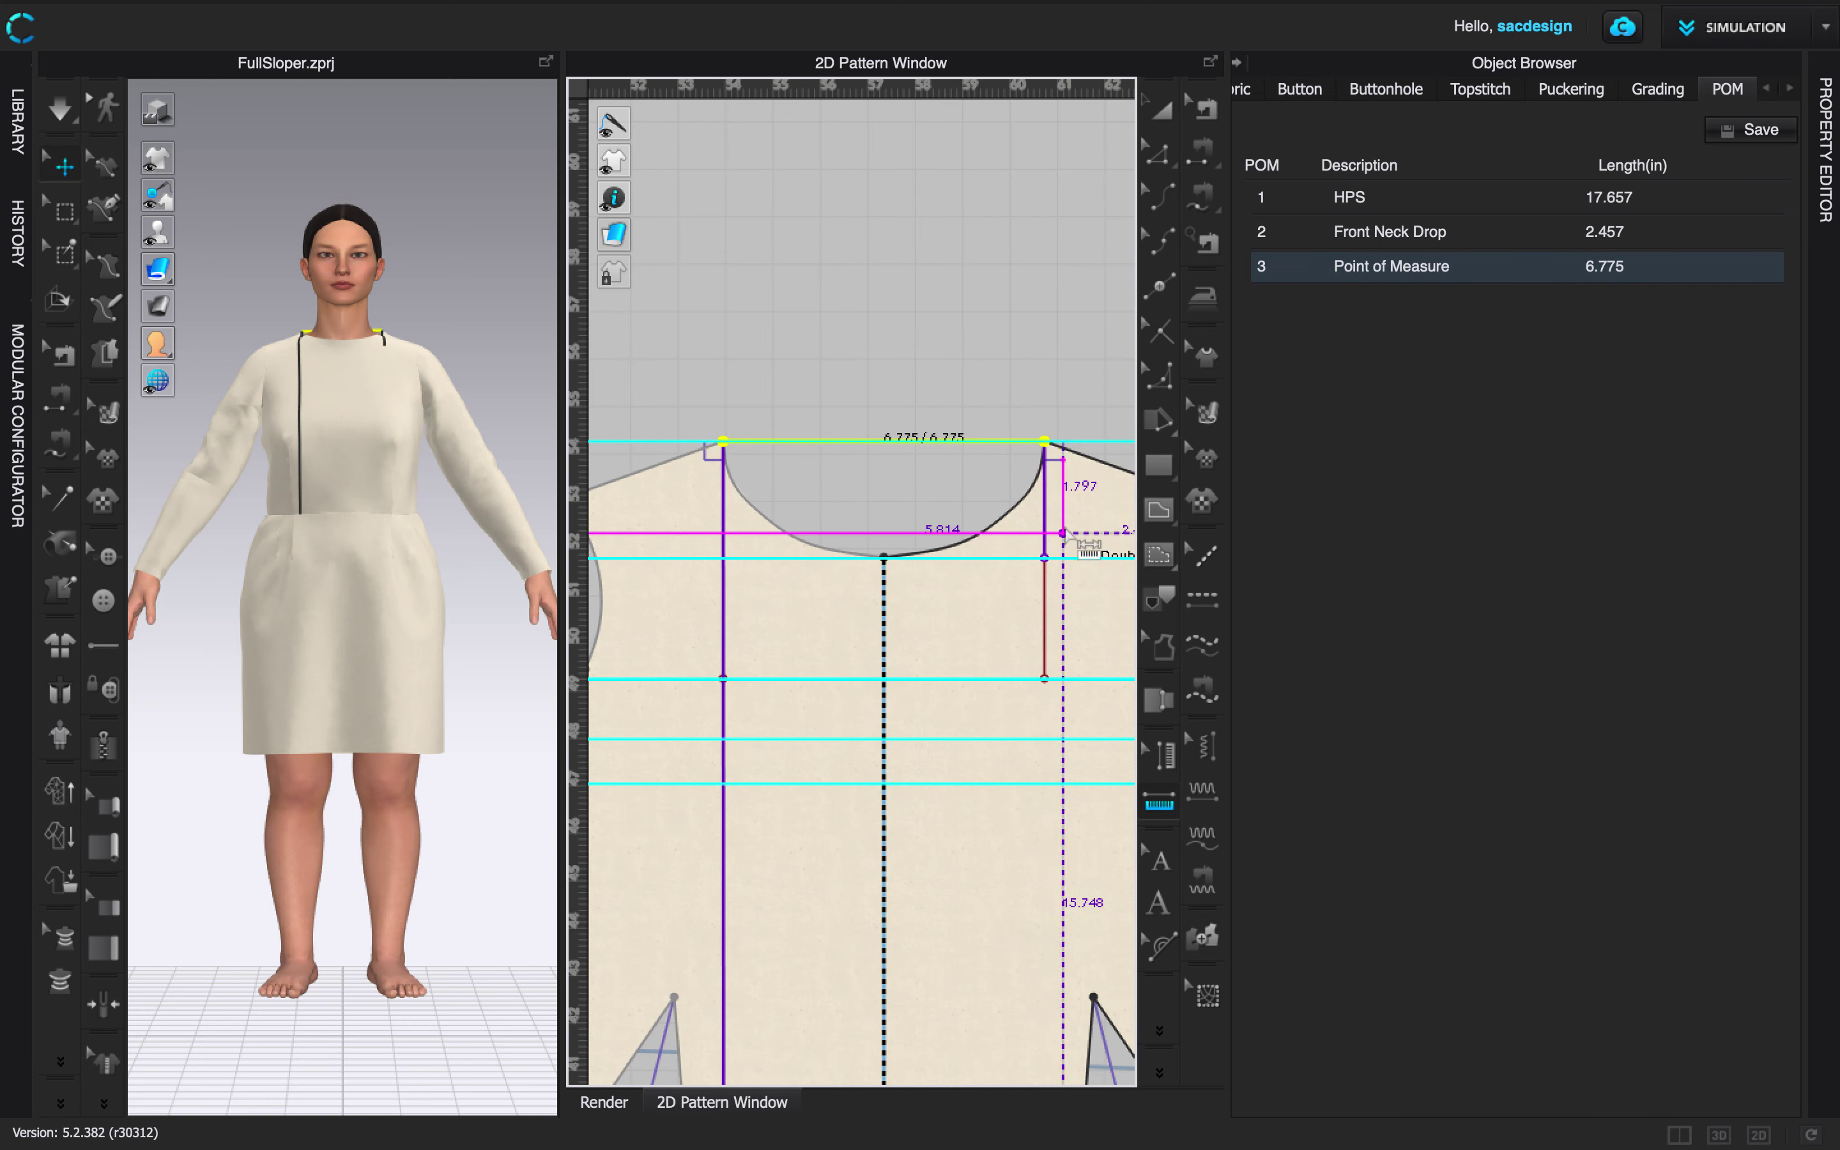
pyautogui.doubleClick(1368, 267)
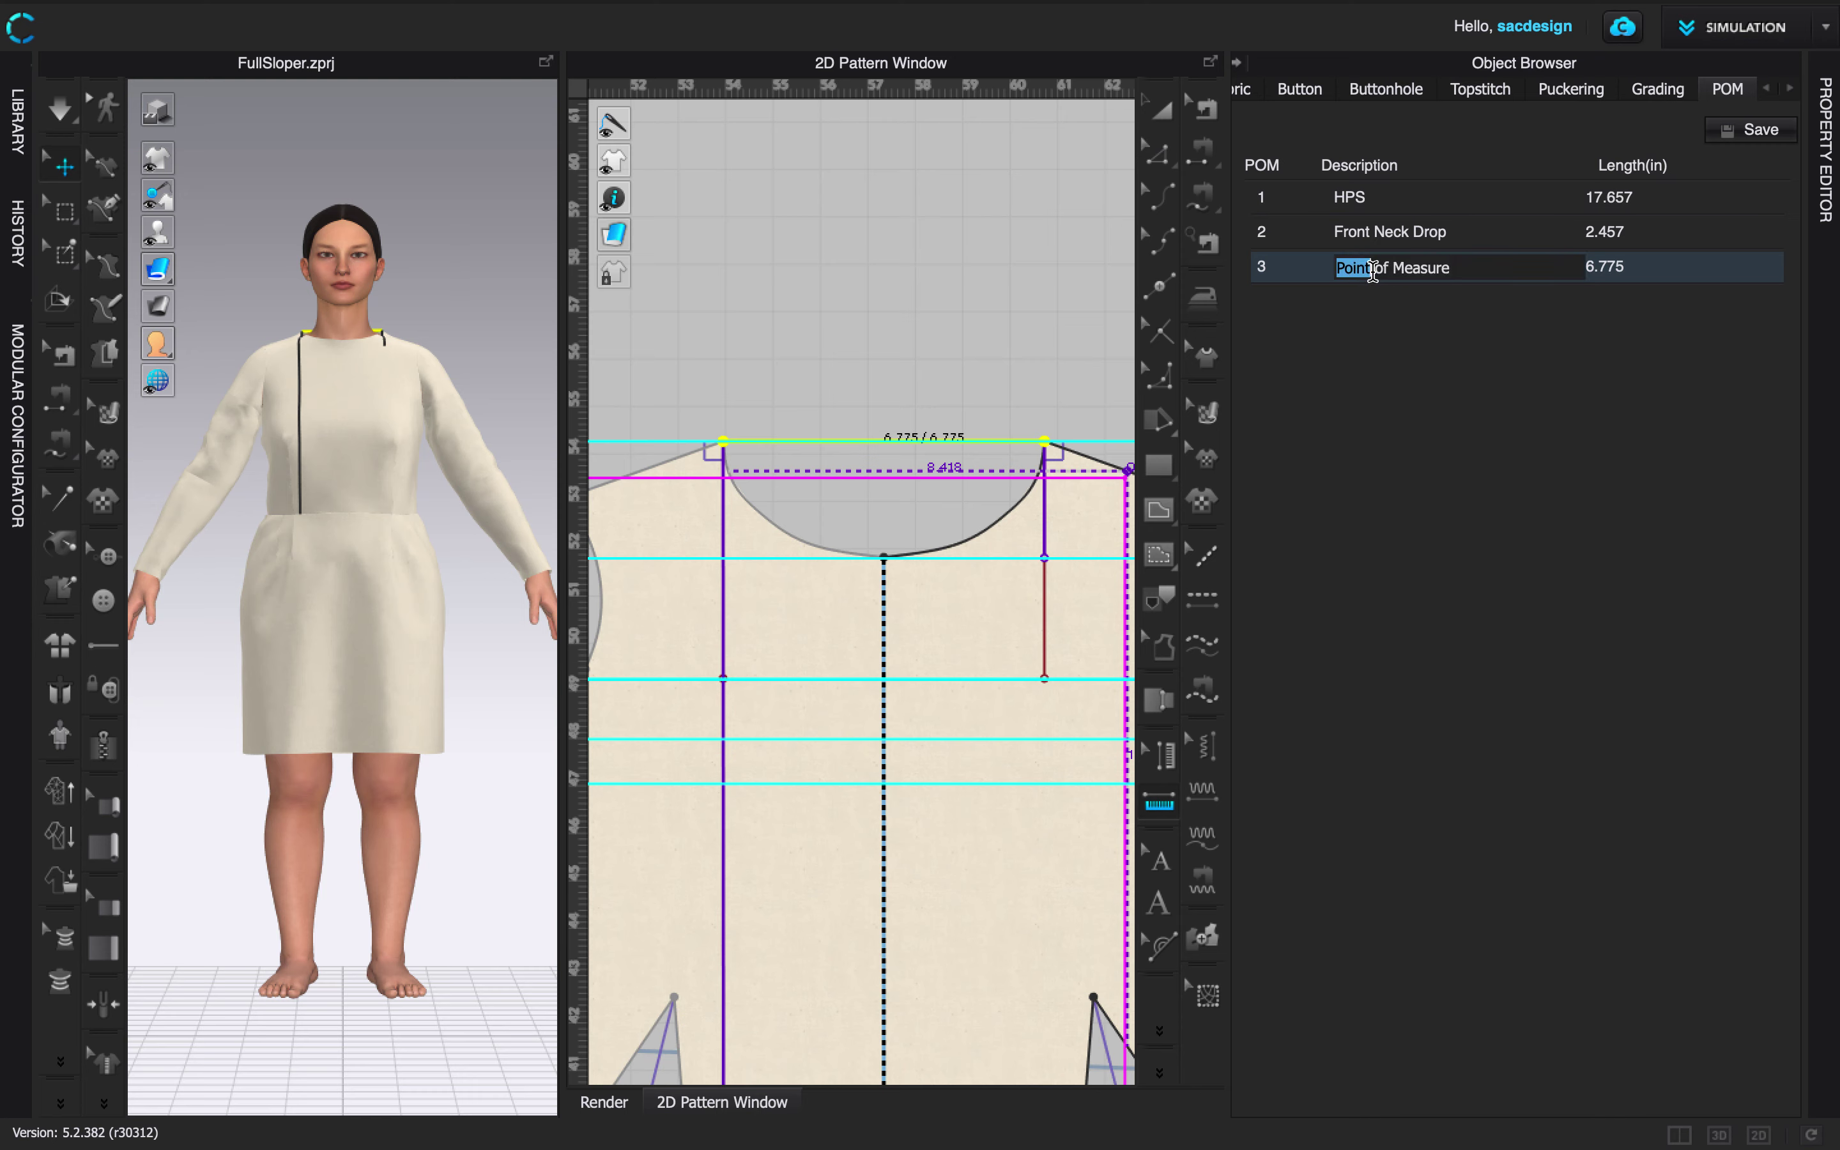
pyautogui.tripleClick(1372, 272)
pyautogui.write('Ac')
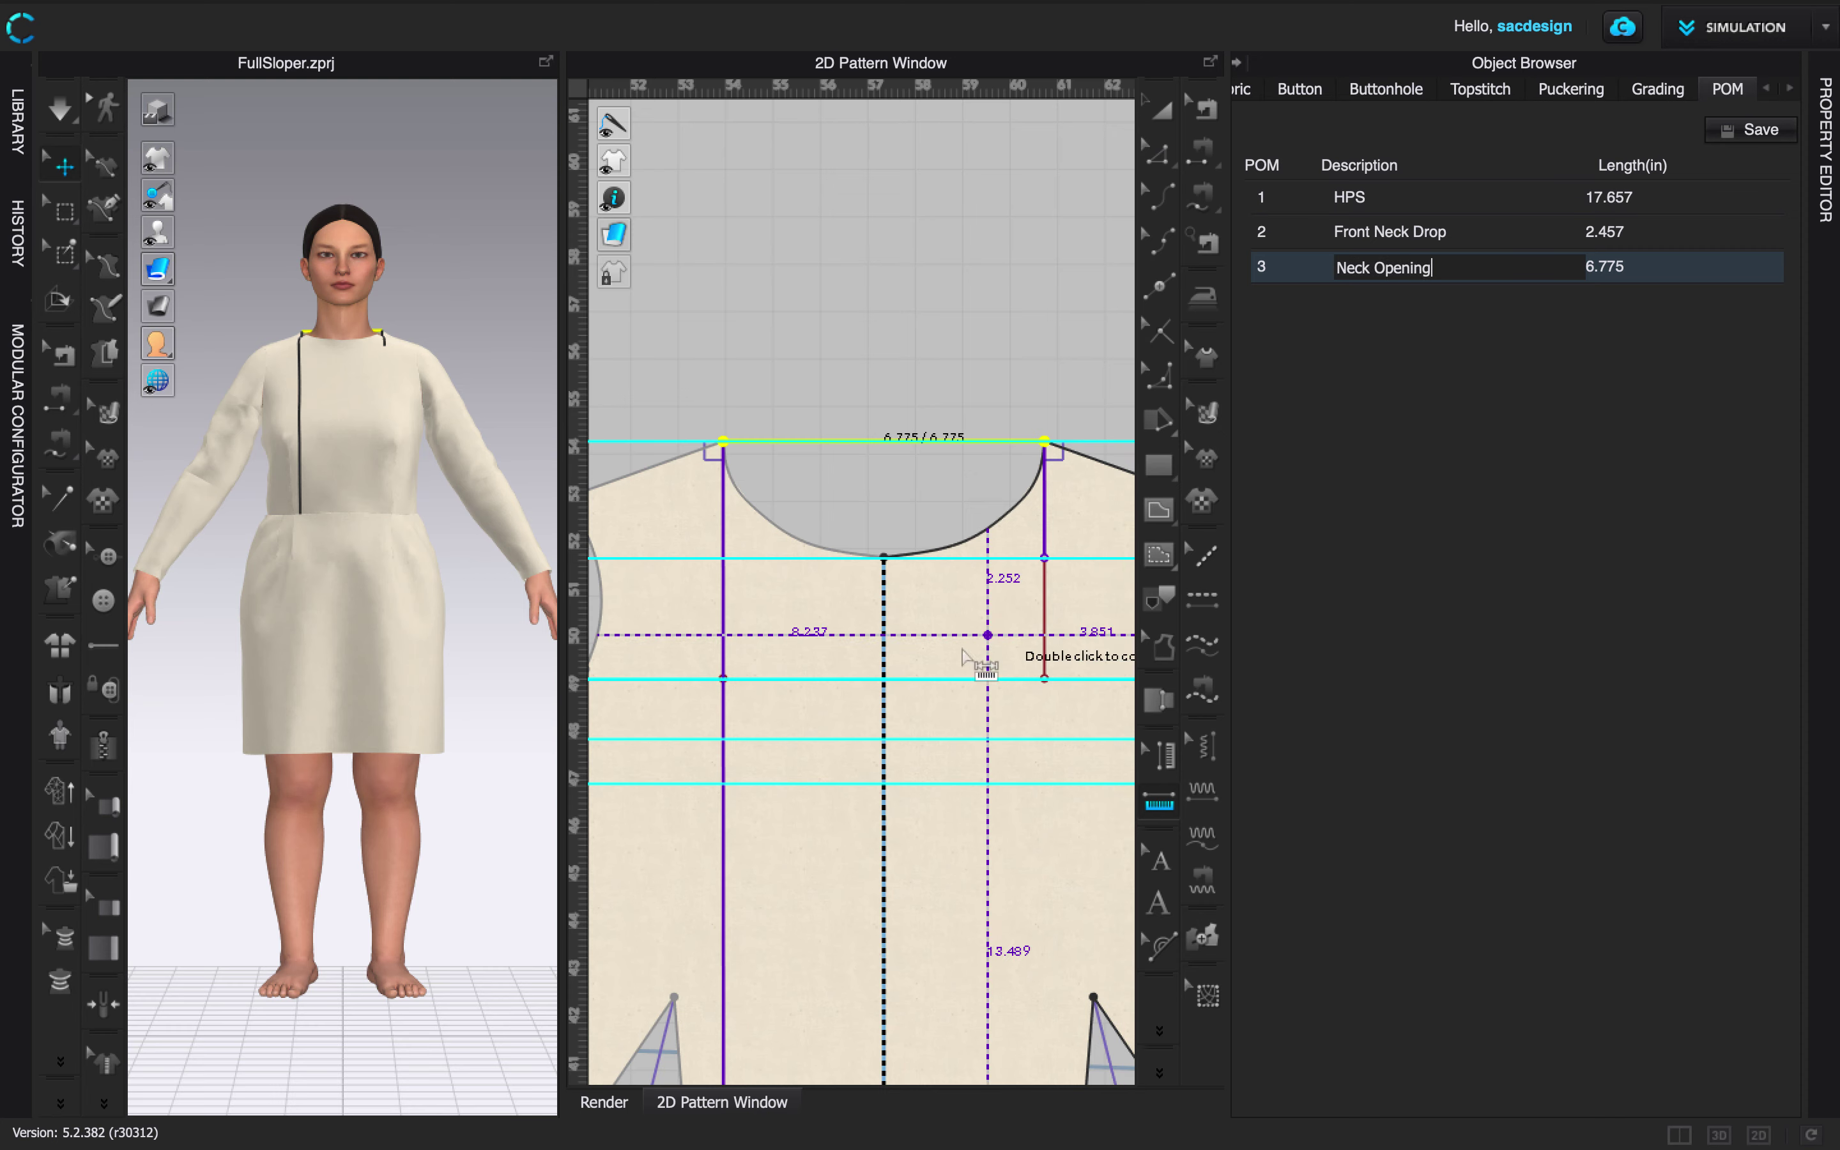
# Add a pattern measurement across the front bodice between the lowest guideline's side seam points, described as Across Chest (1" below armhole).
pyautogui.scroll(-3, 985, 649)
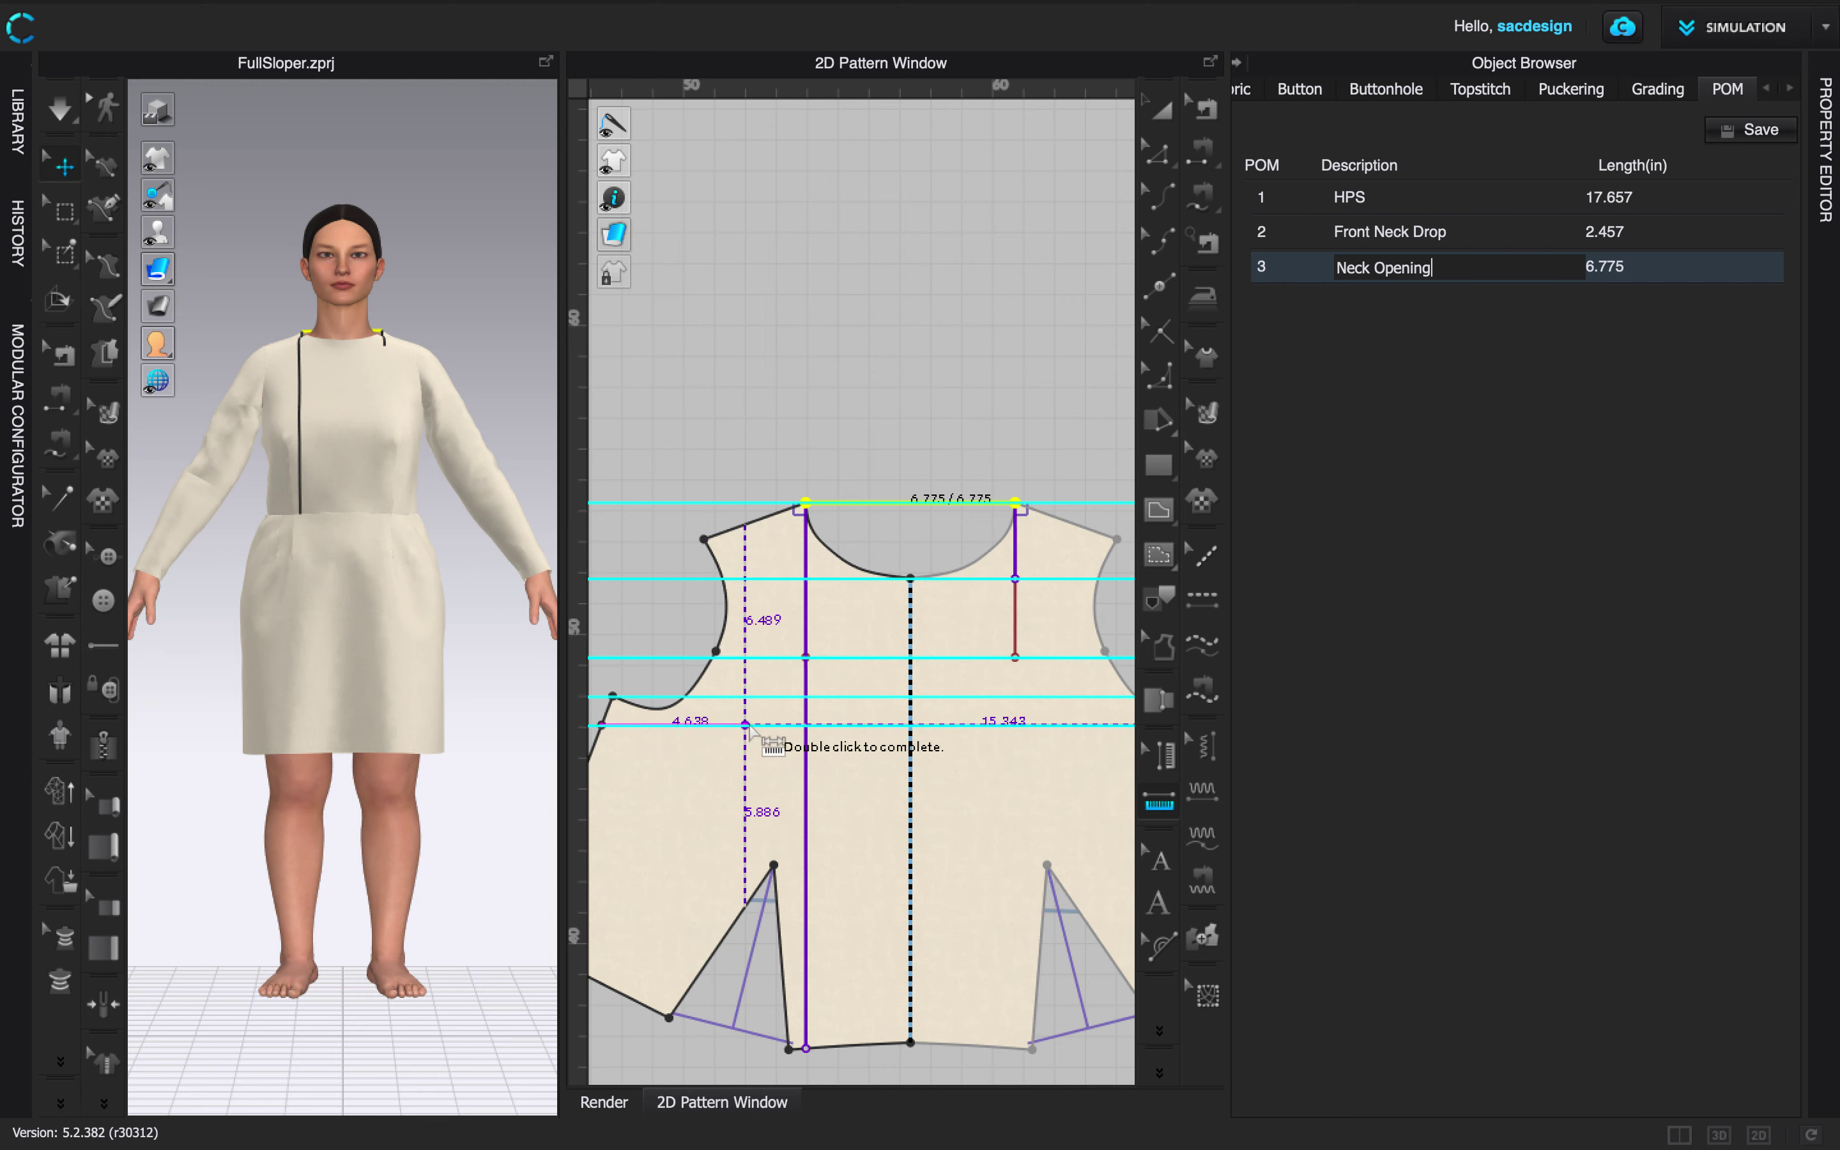
pyautogui.click(603, 726)
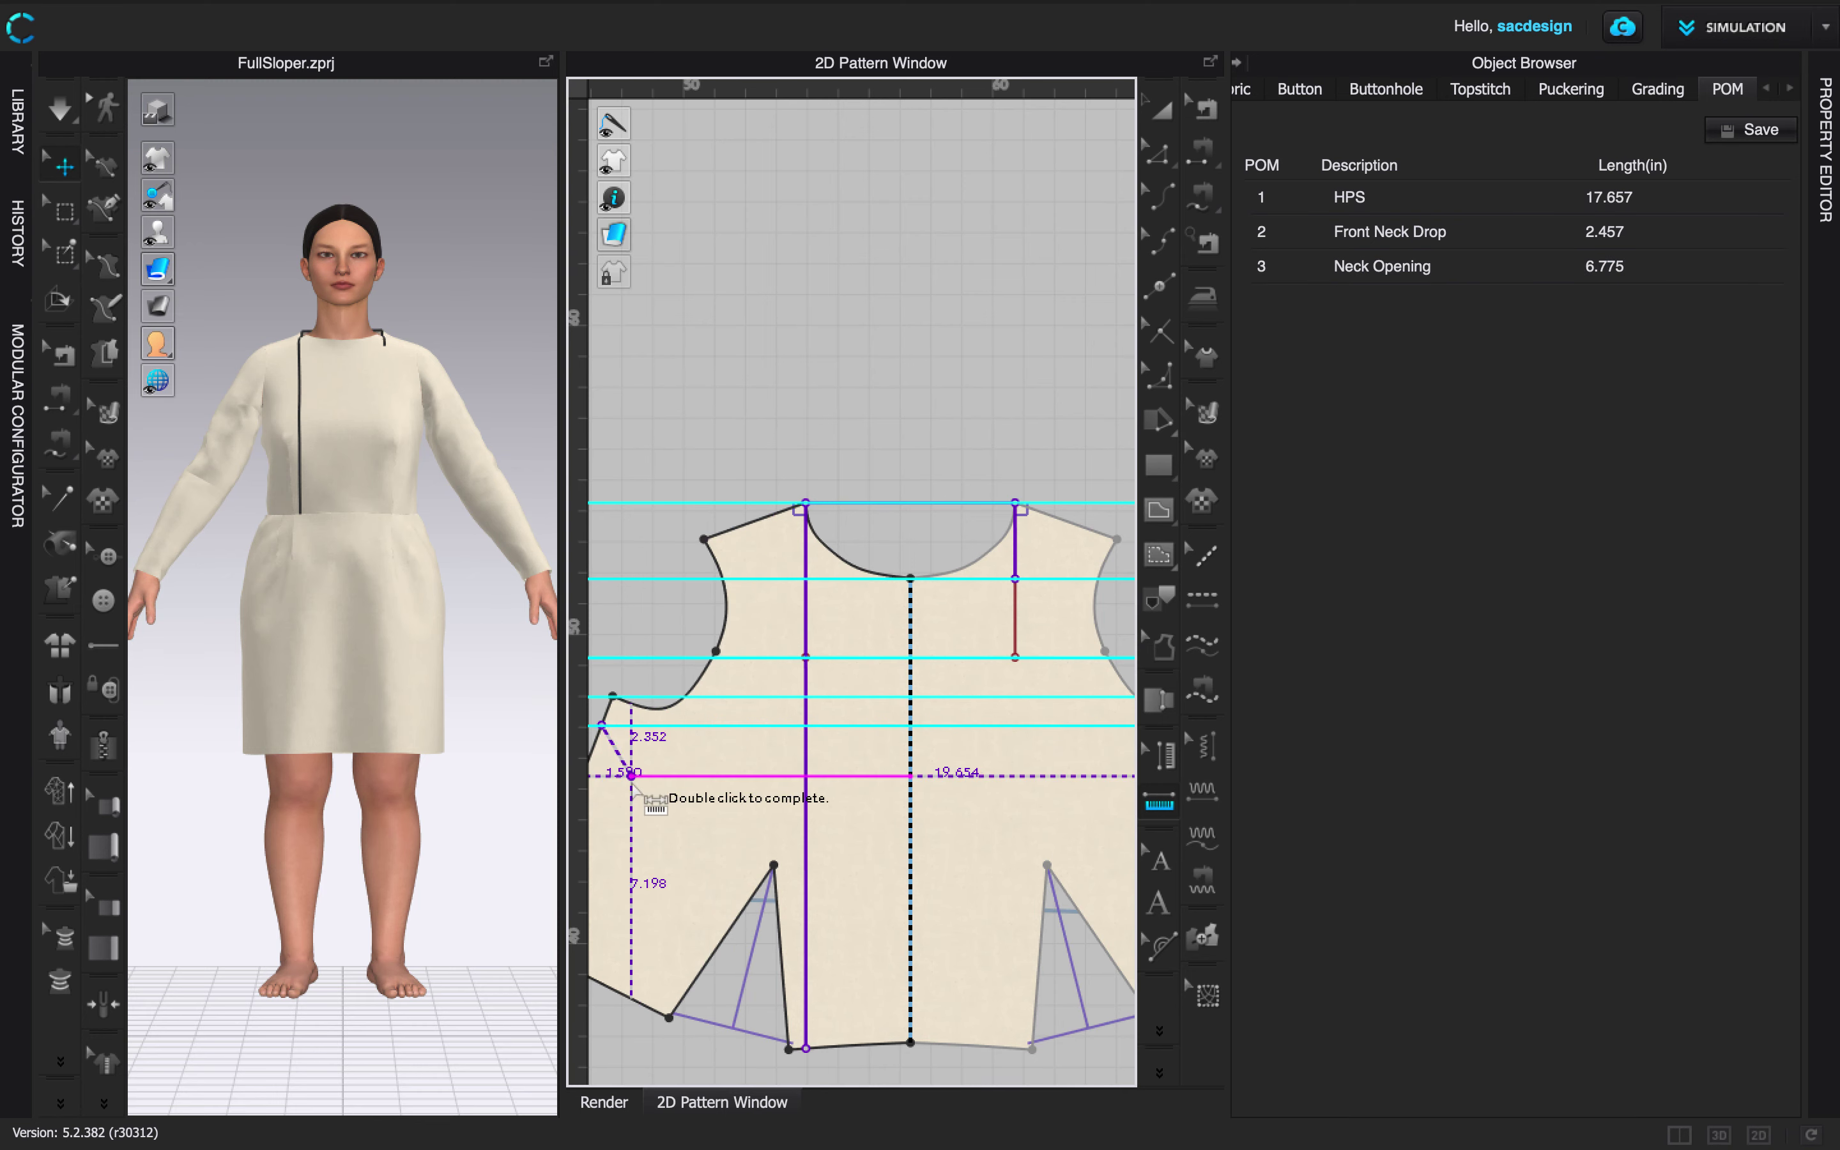
pyautogui.moveTo(1047, 742); pyautogui.dragTo(920, 741, button='middle')
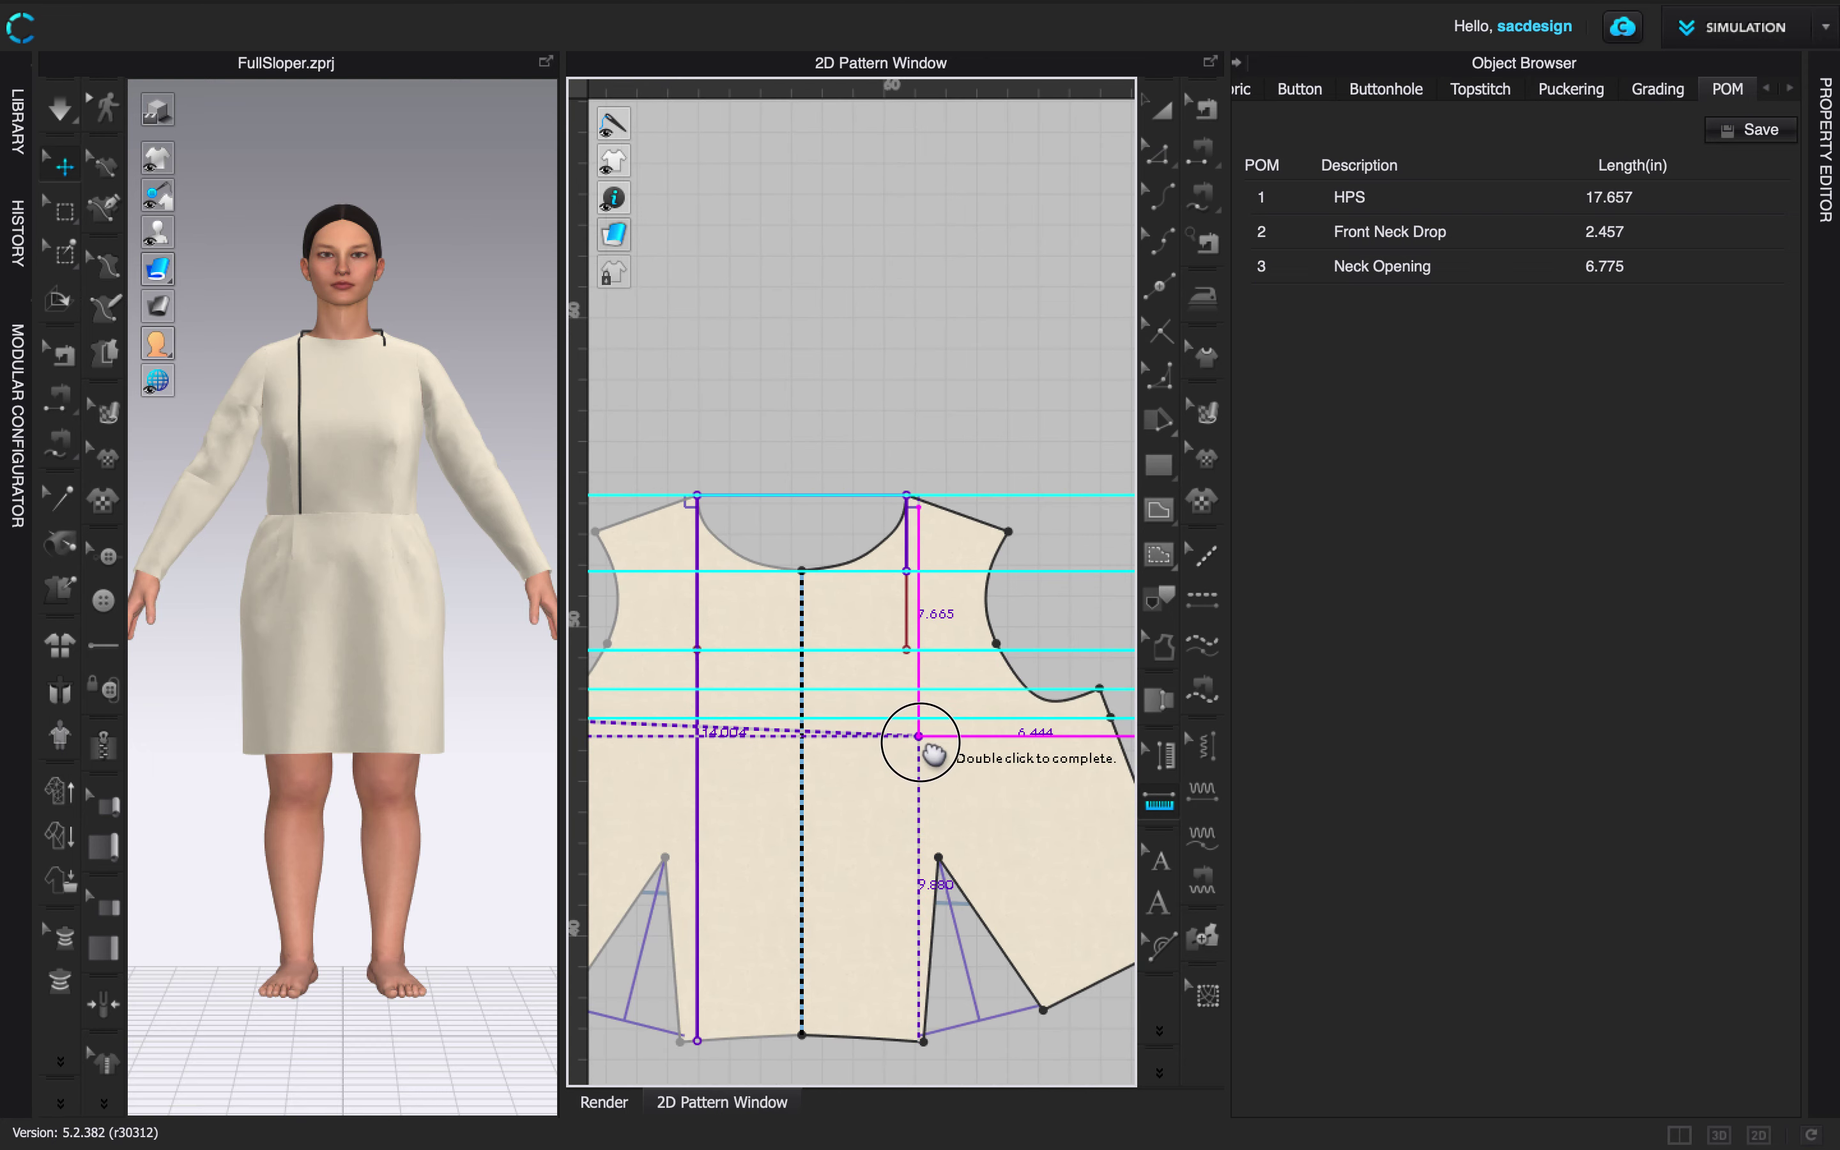
pyautogui.doubleClick(1110, 716)
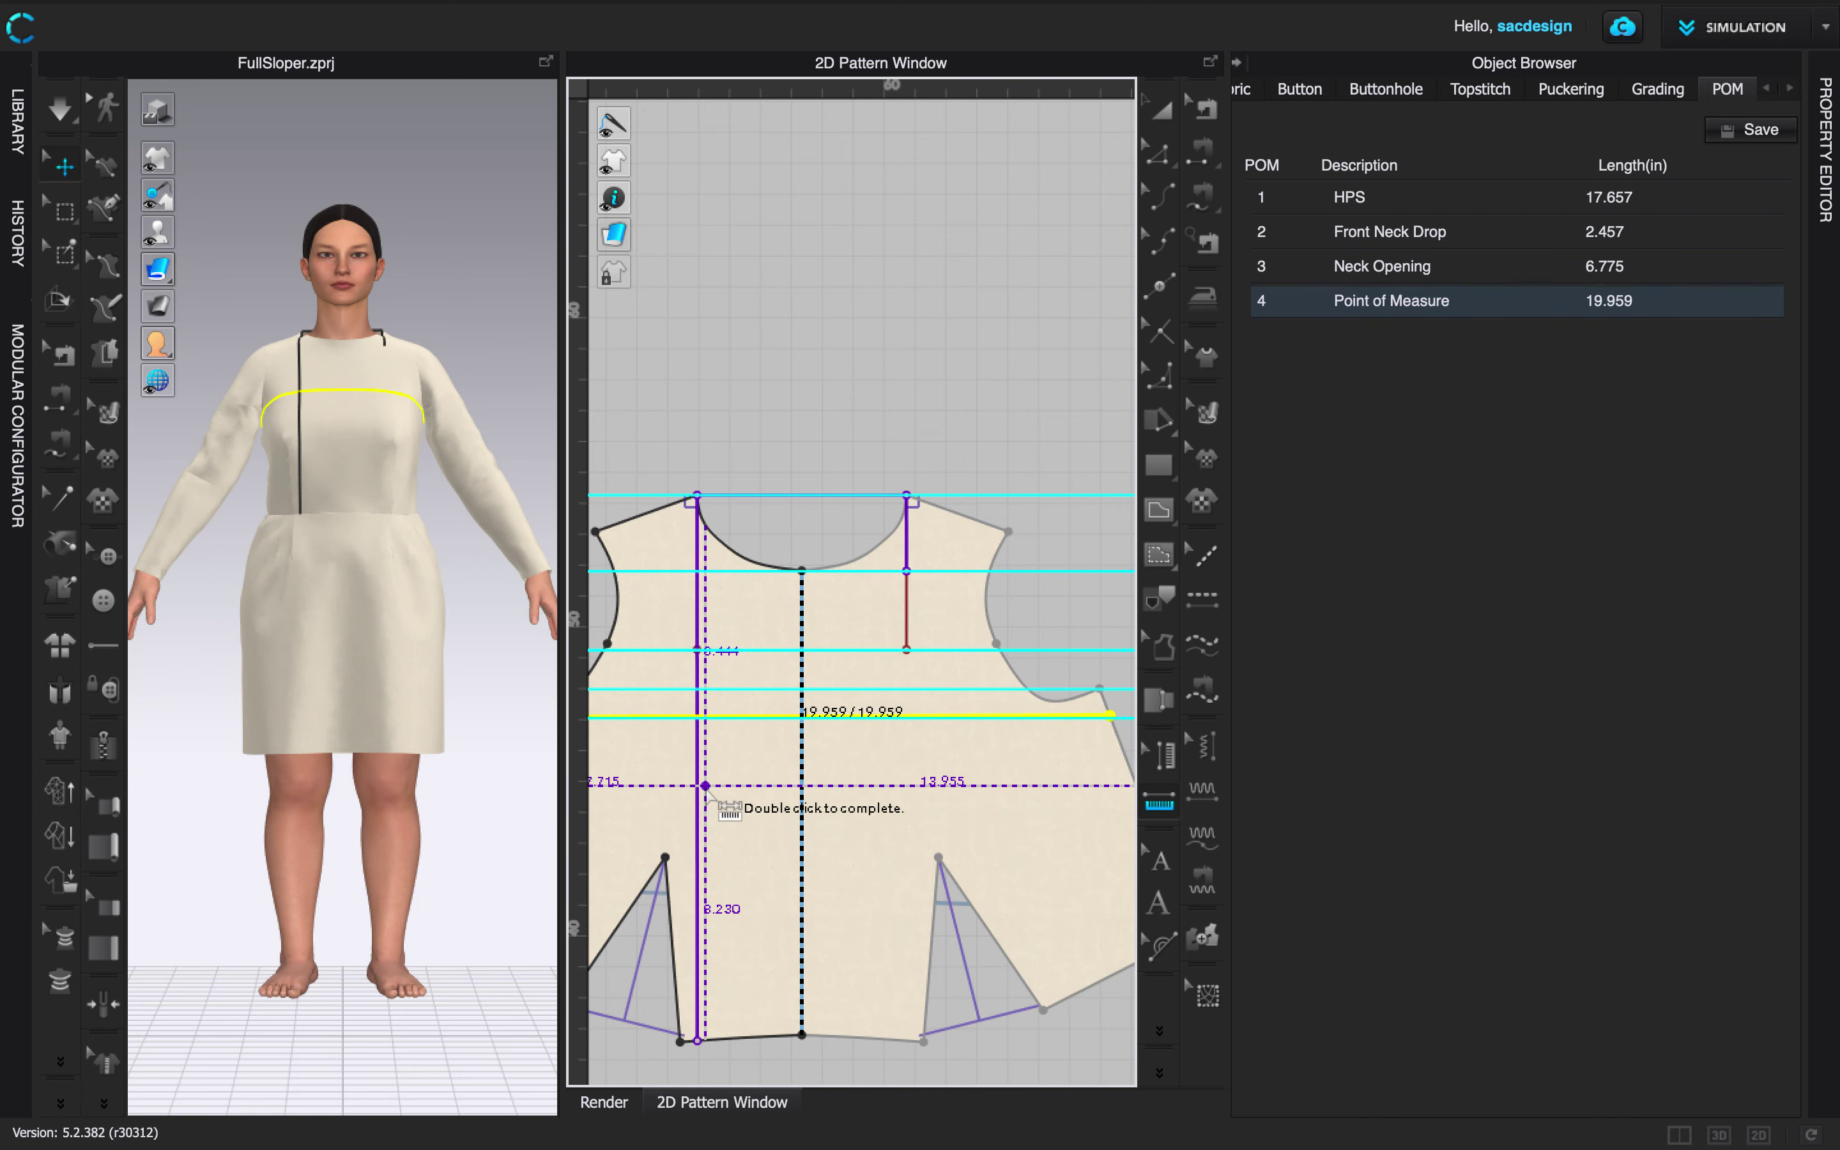
pyautogui.doubleClick(1381, 303)
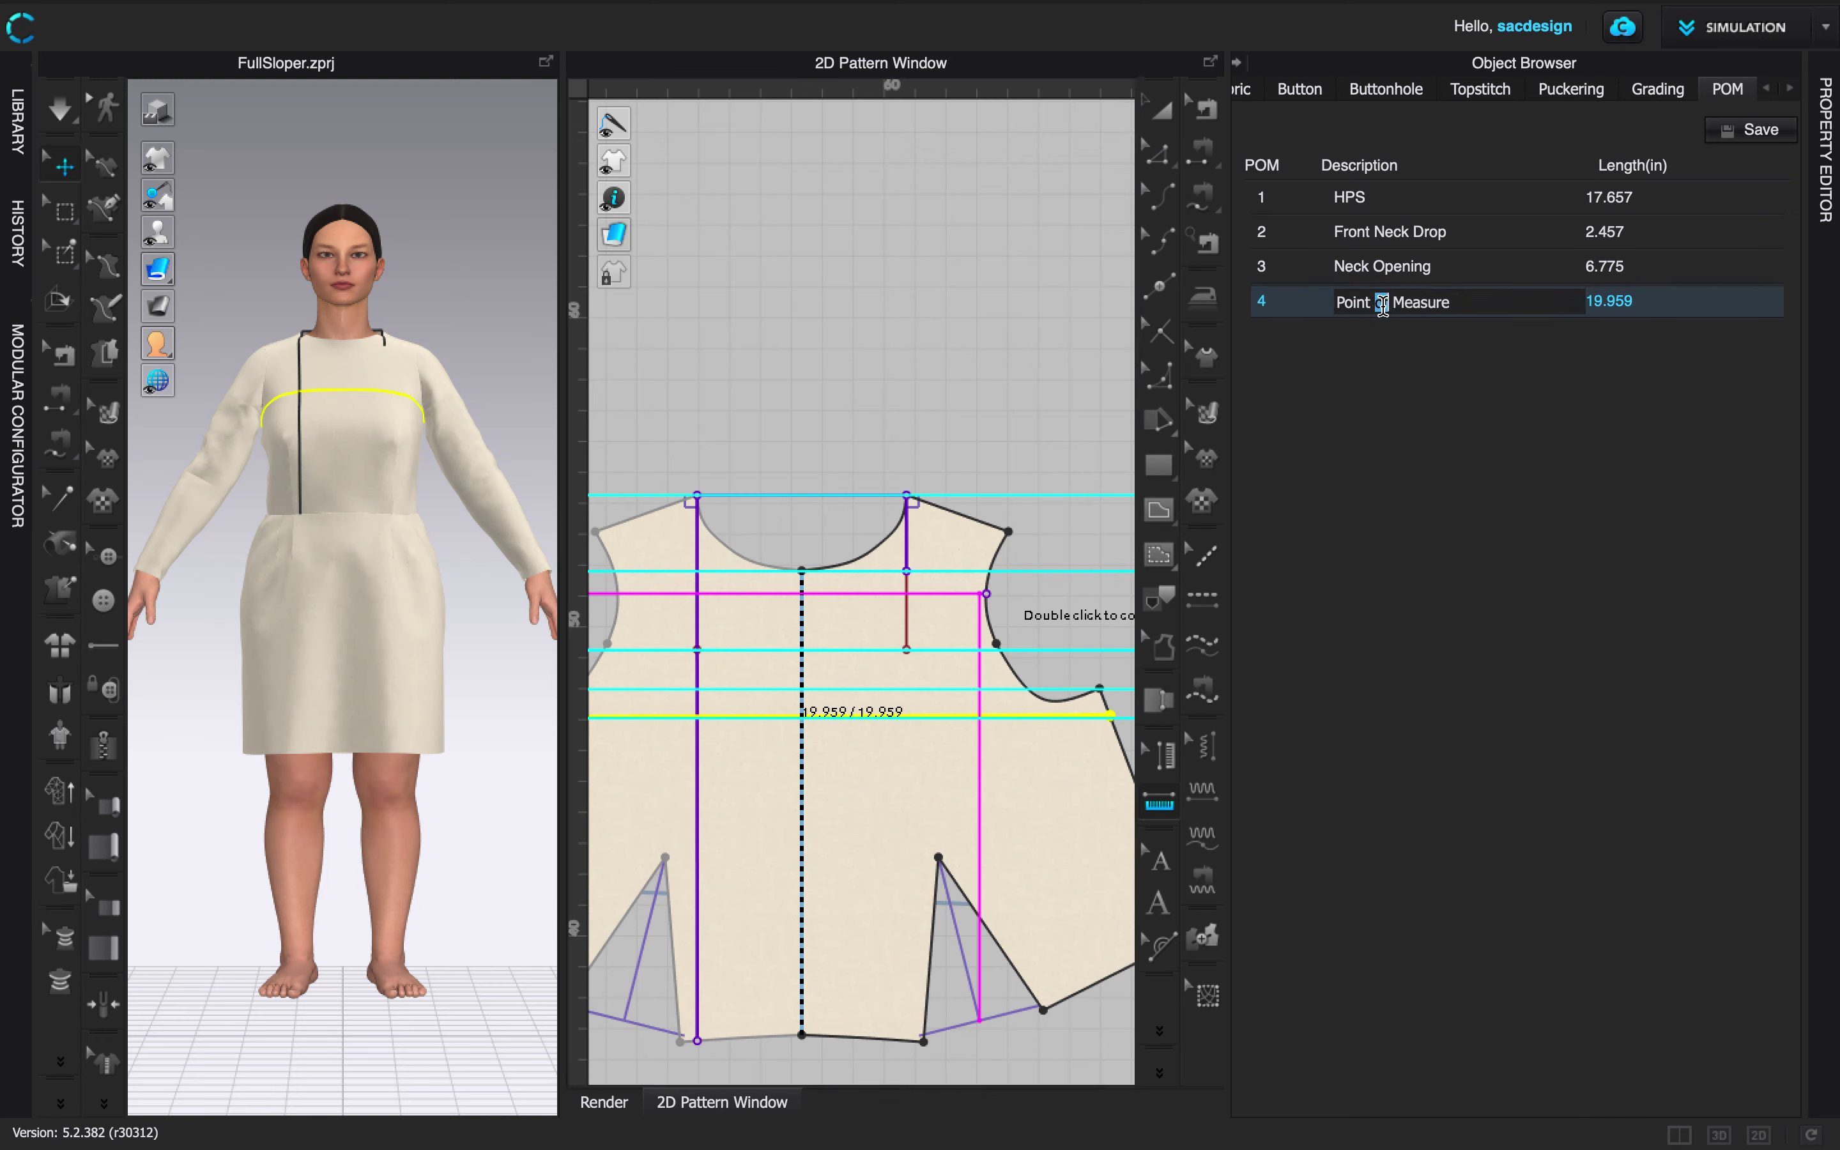
pyautogui.moveTo(1479, 301); pyautogui.dragTo(1325, 315)
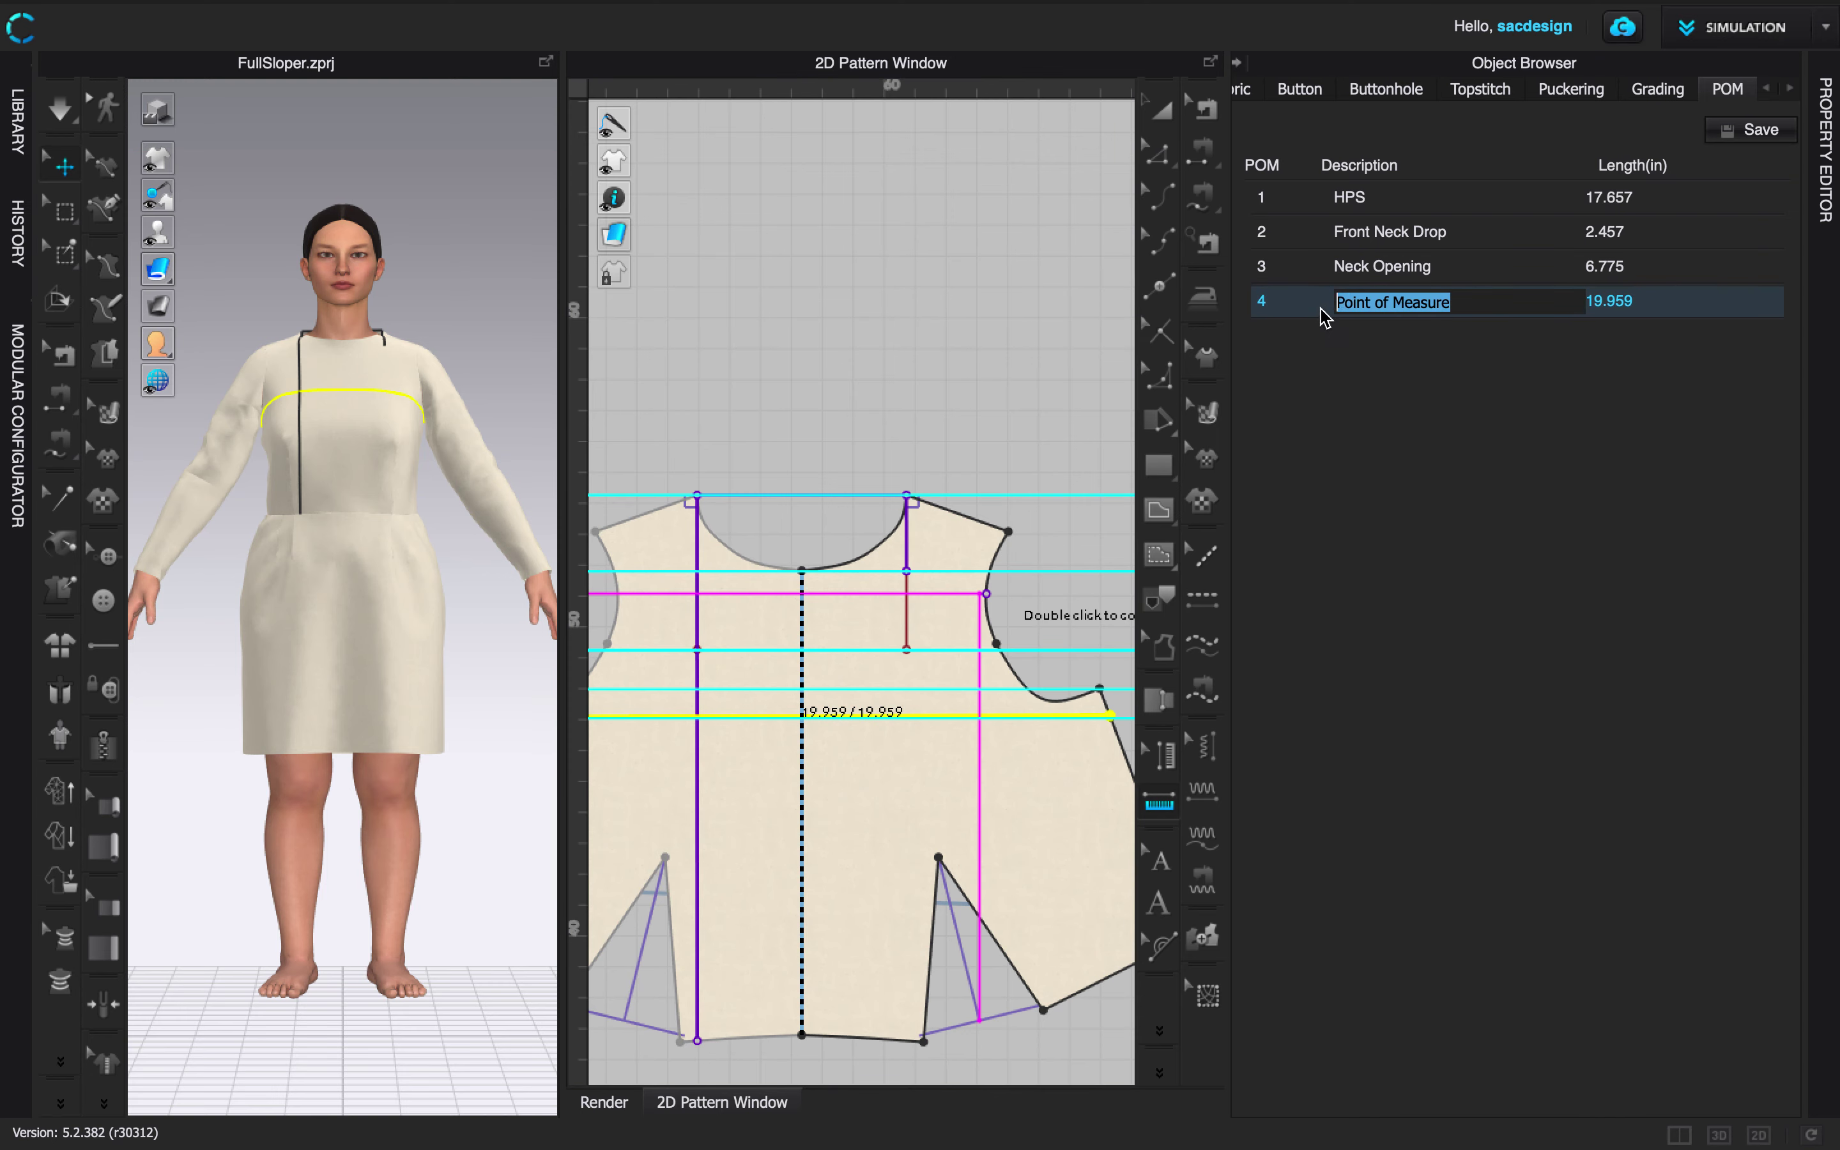
pyautogui.write('Across Chest (1" below armhole')
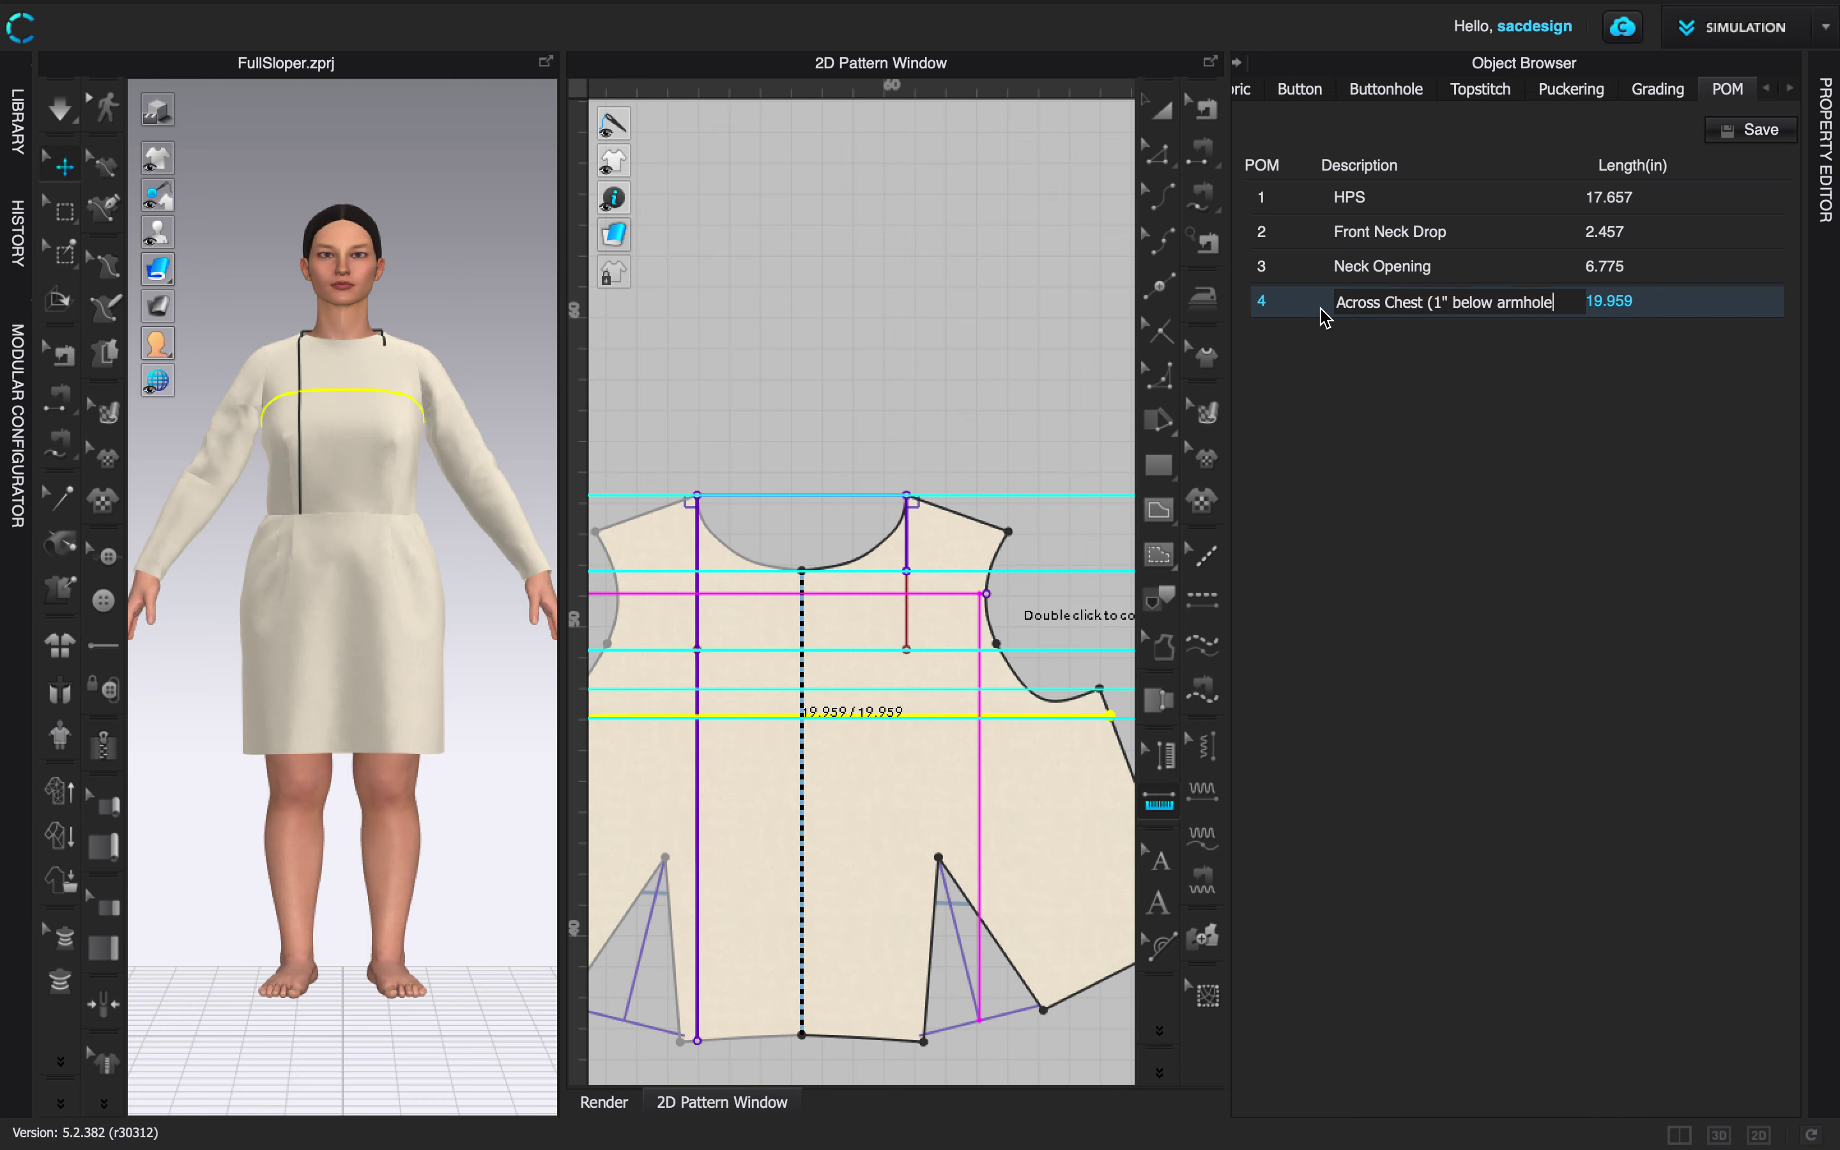
pyautogui.press('Return')
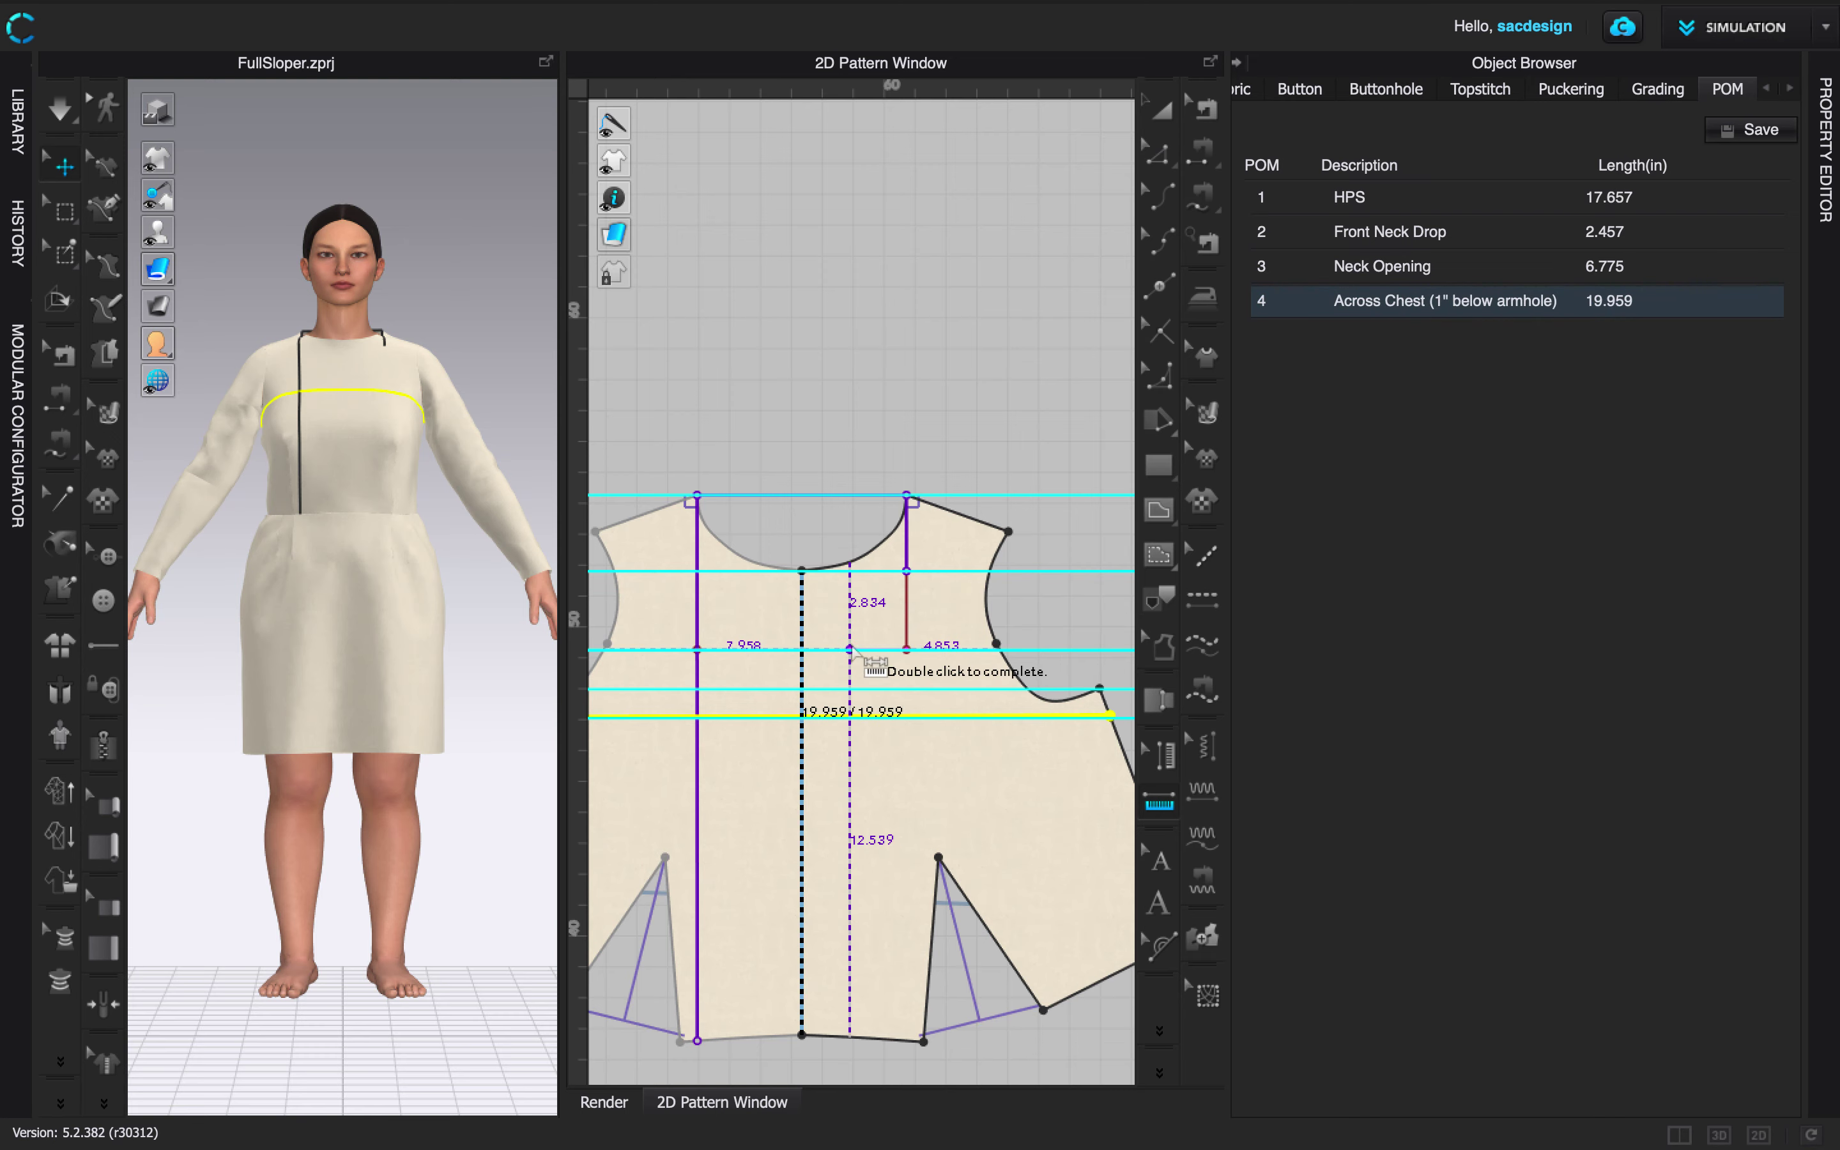
pyautogui.scroll(-2, 844, 654)
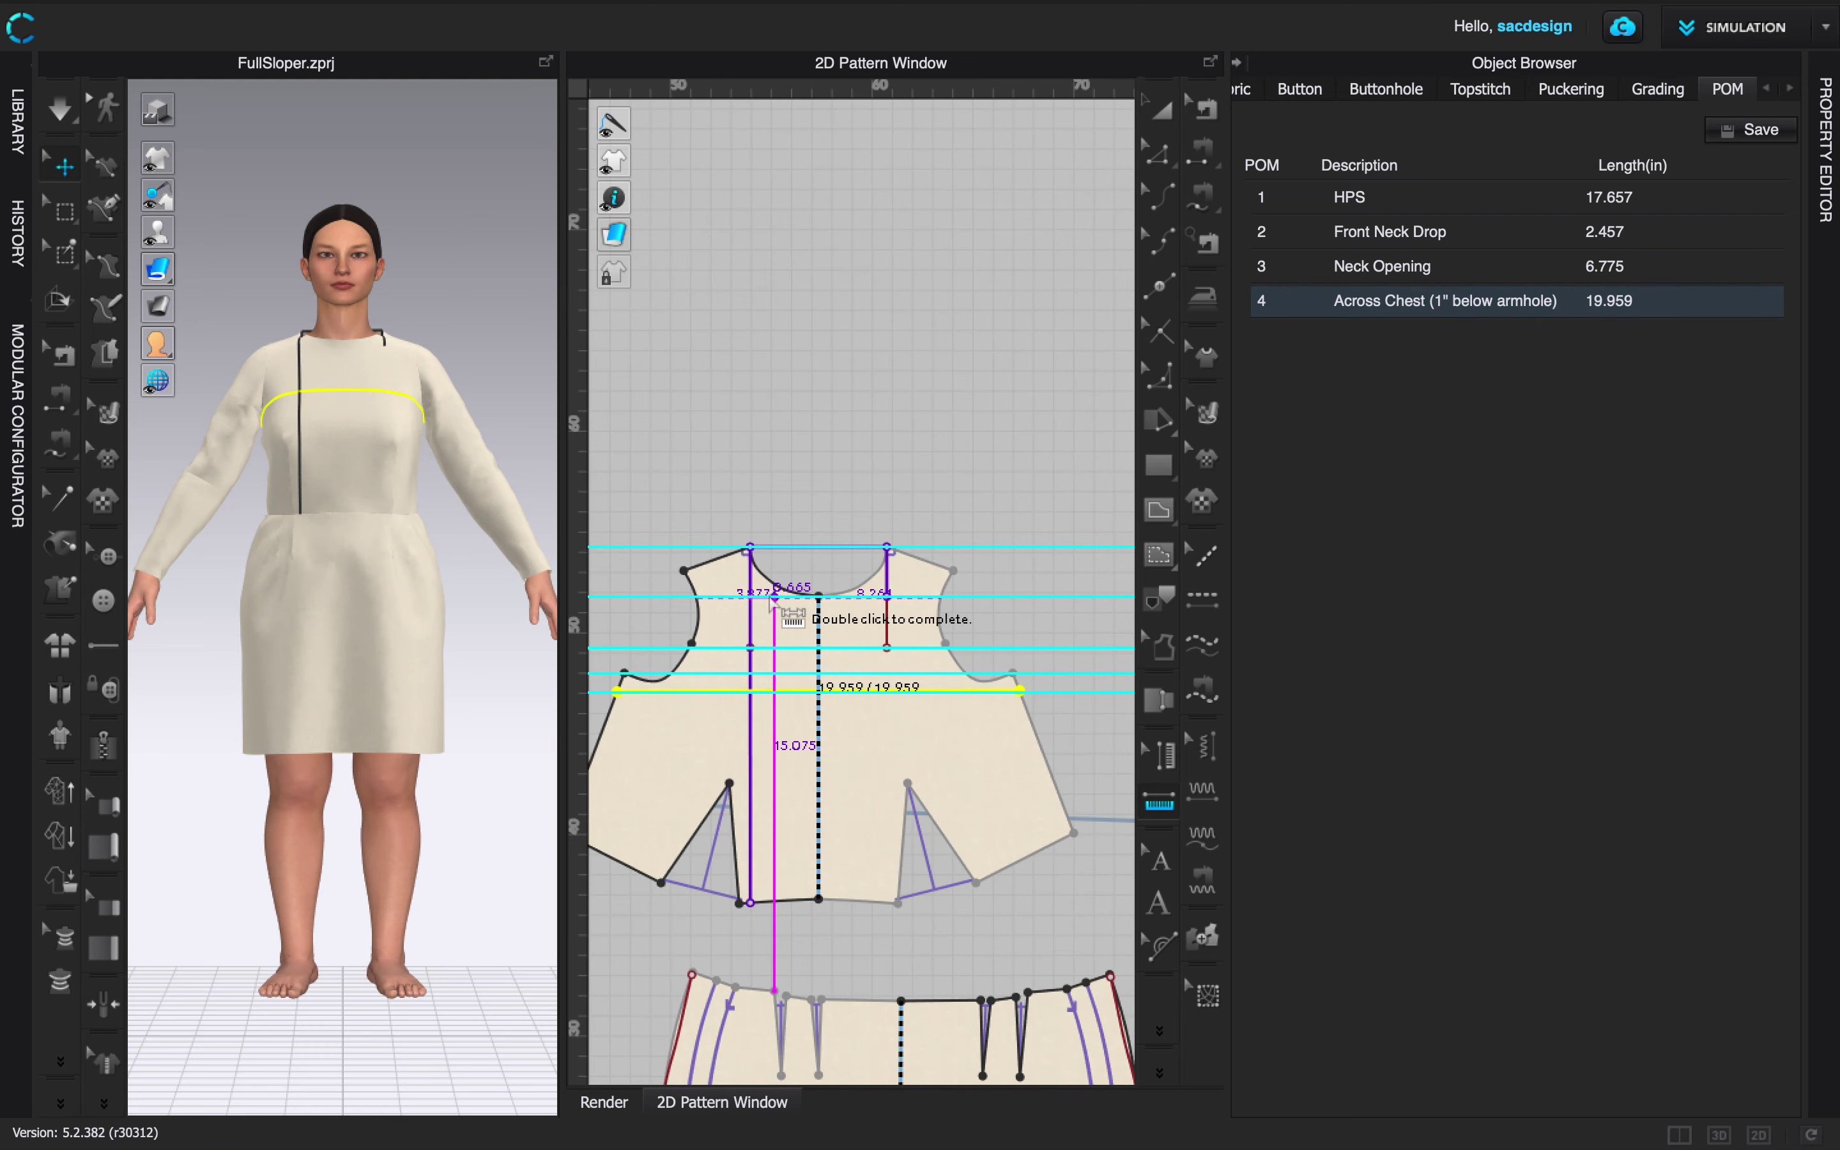
pyautogui.click(944, 643)
pyautogui.press('Escape')
pyautogui.click(739, 903)
pyautogui.moveTo(739, 555); pyautogui.dragTo(844, 478, button='right')
pyautogui.press('Escape')
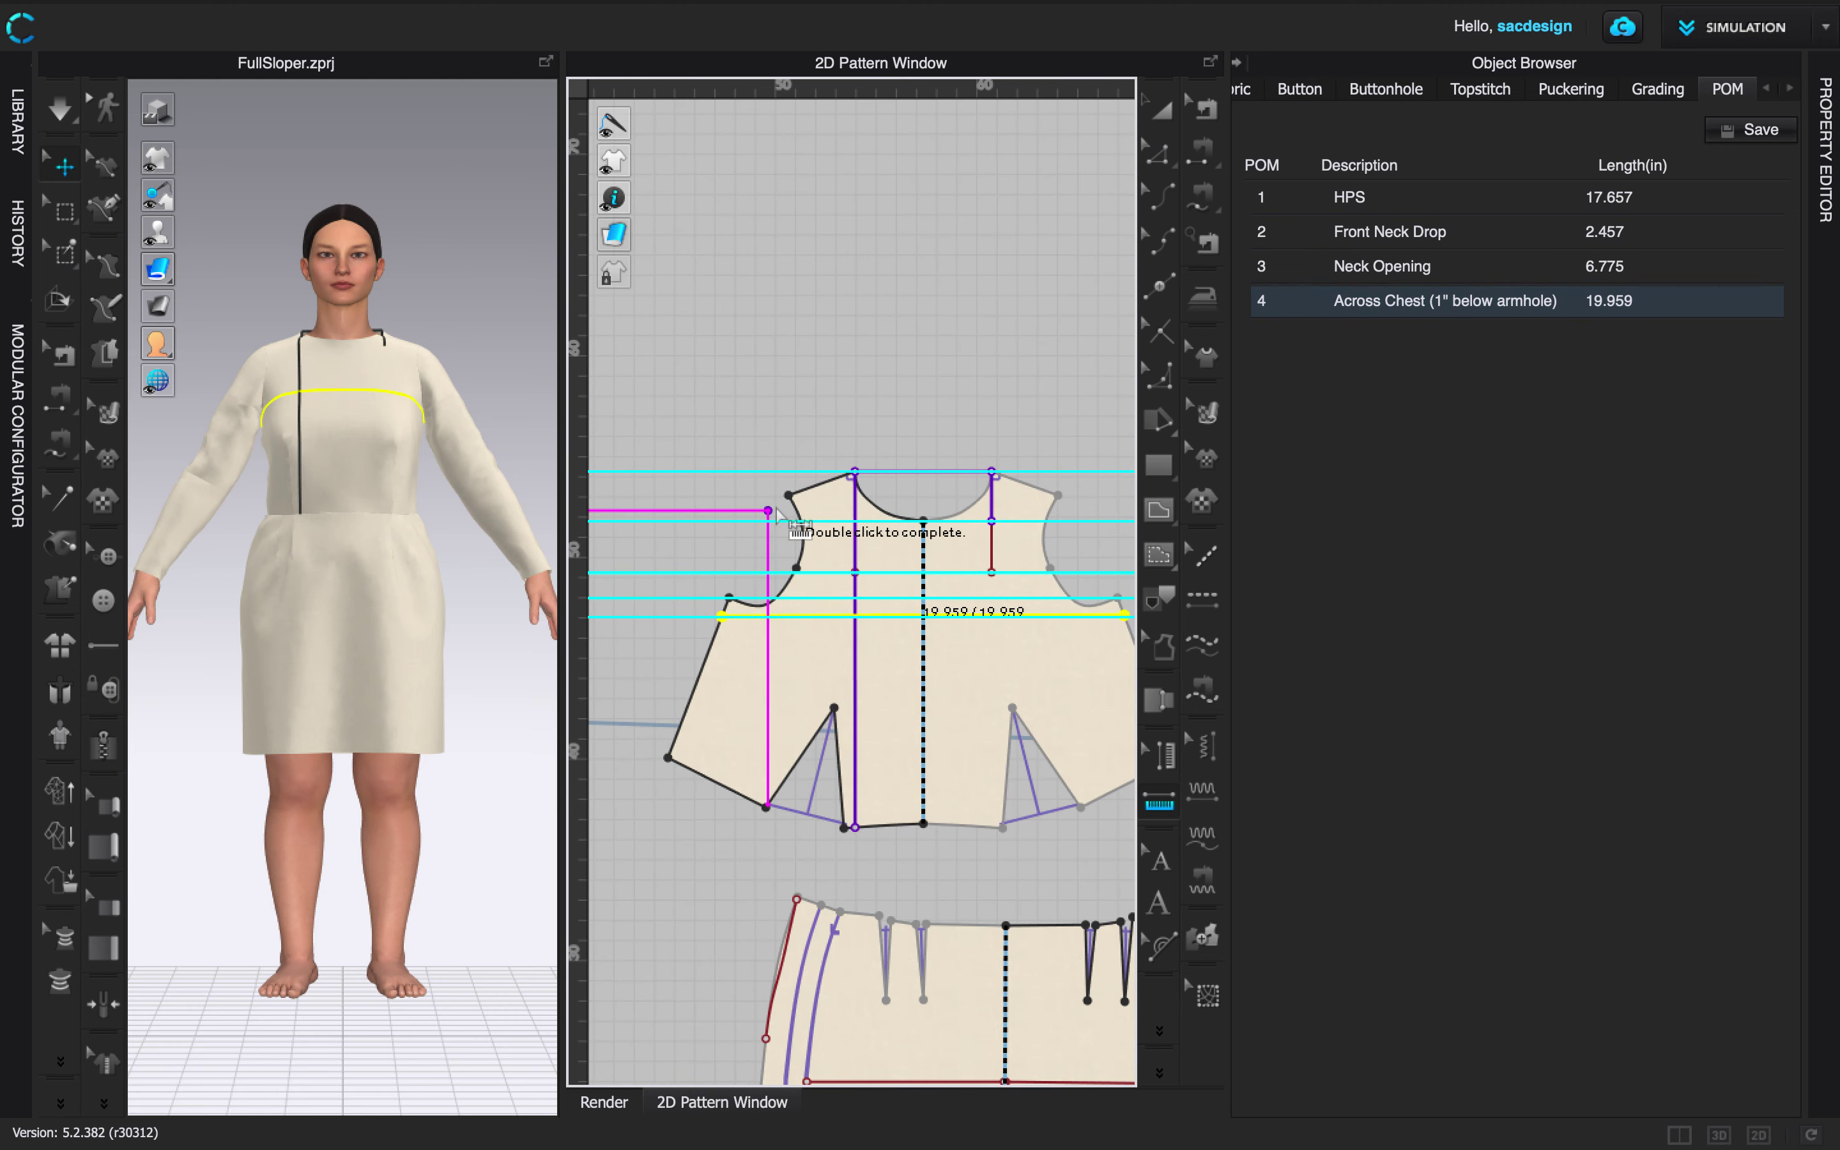
# Add a pattern measurement from the top guideline's center through the high shoulder point, shoulder tip and sleeve cap down to the sleeve hem.
pyautogui.click(924, 471)
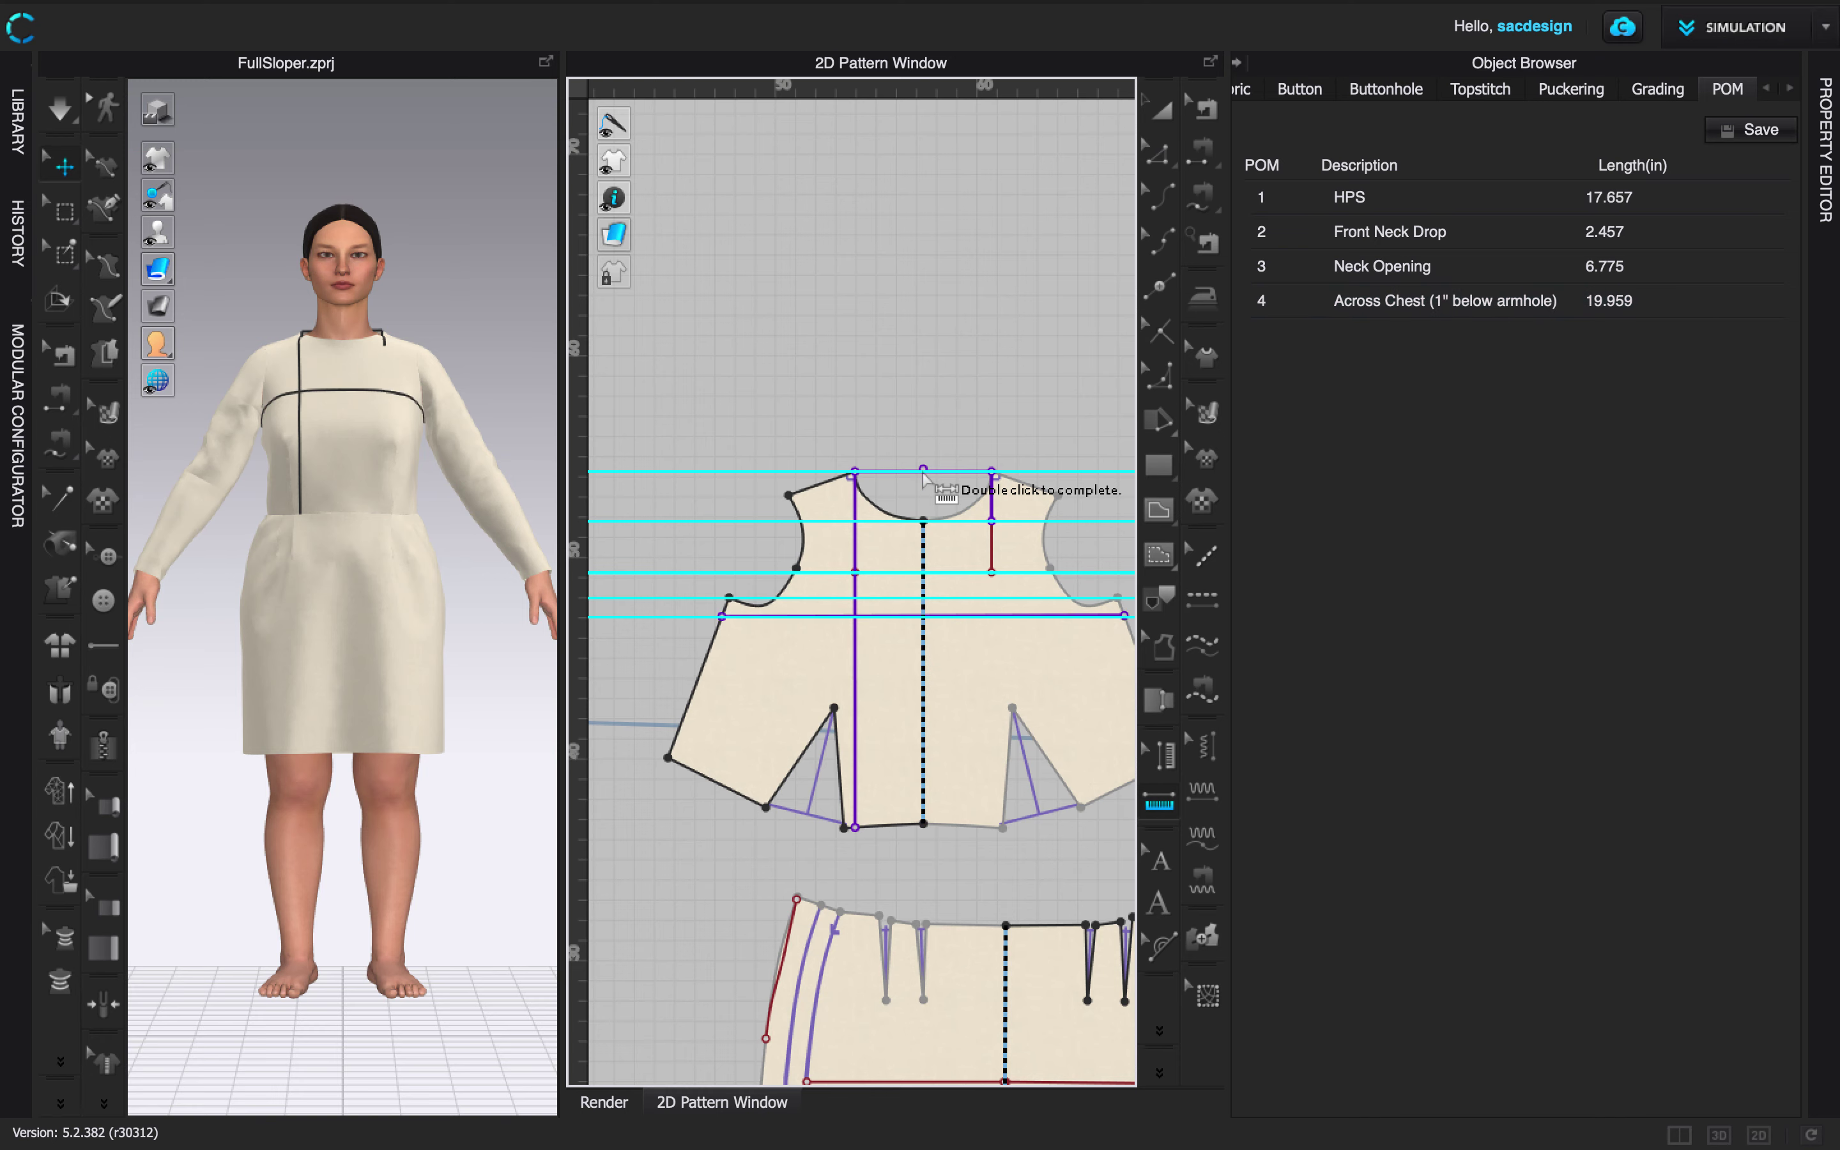
pyautogui.click(853, 472)
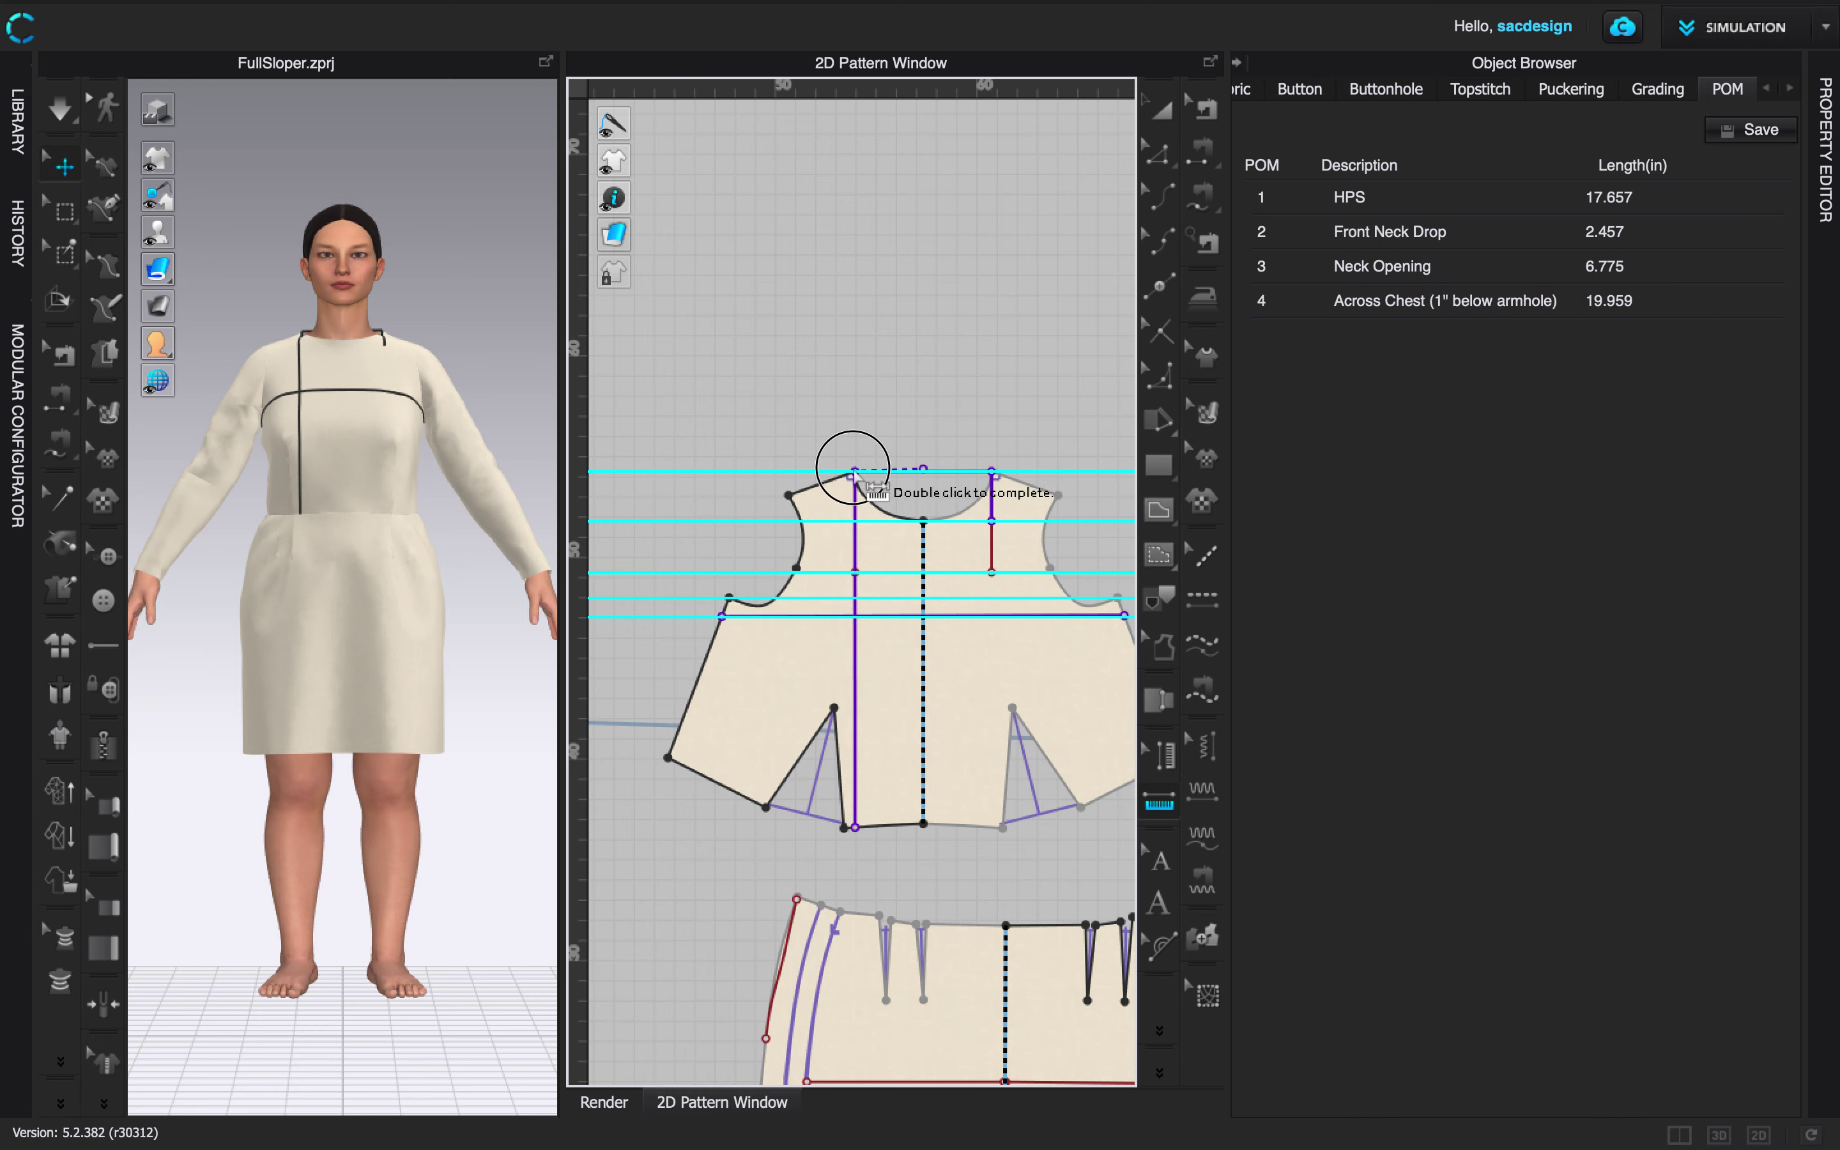
pyautogui.click(790, 493)
pyautogui.moveTo(787, 472); pyautogui.dragTo(1121, 534, button='middle')
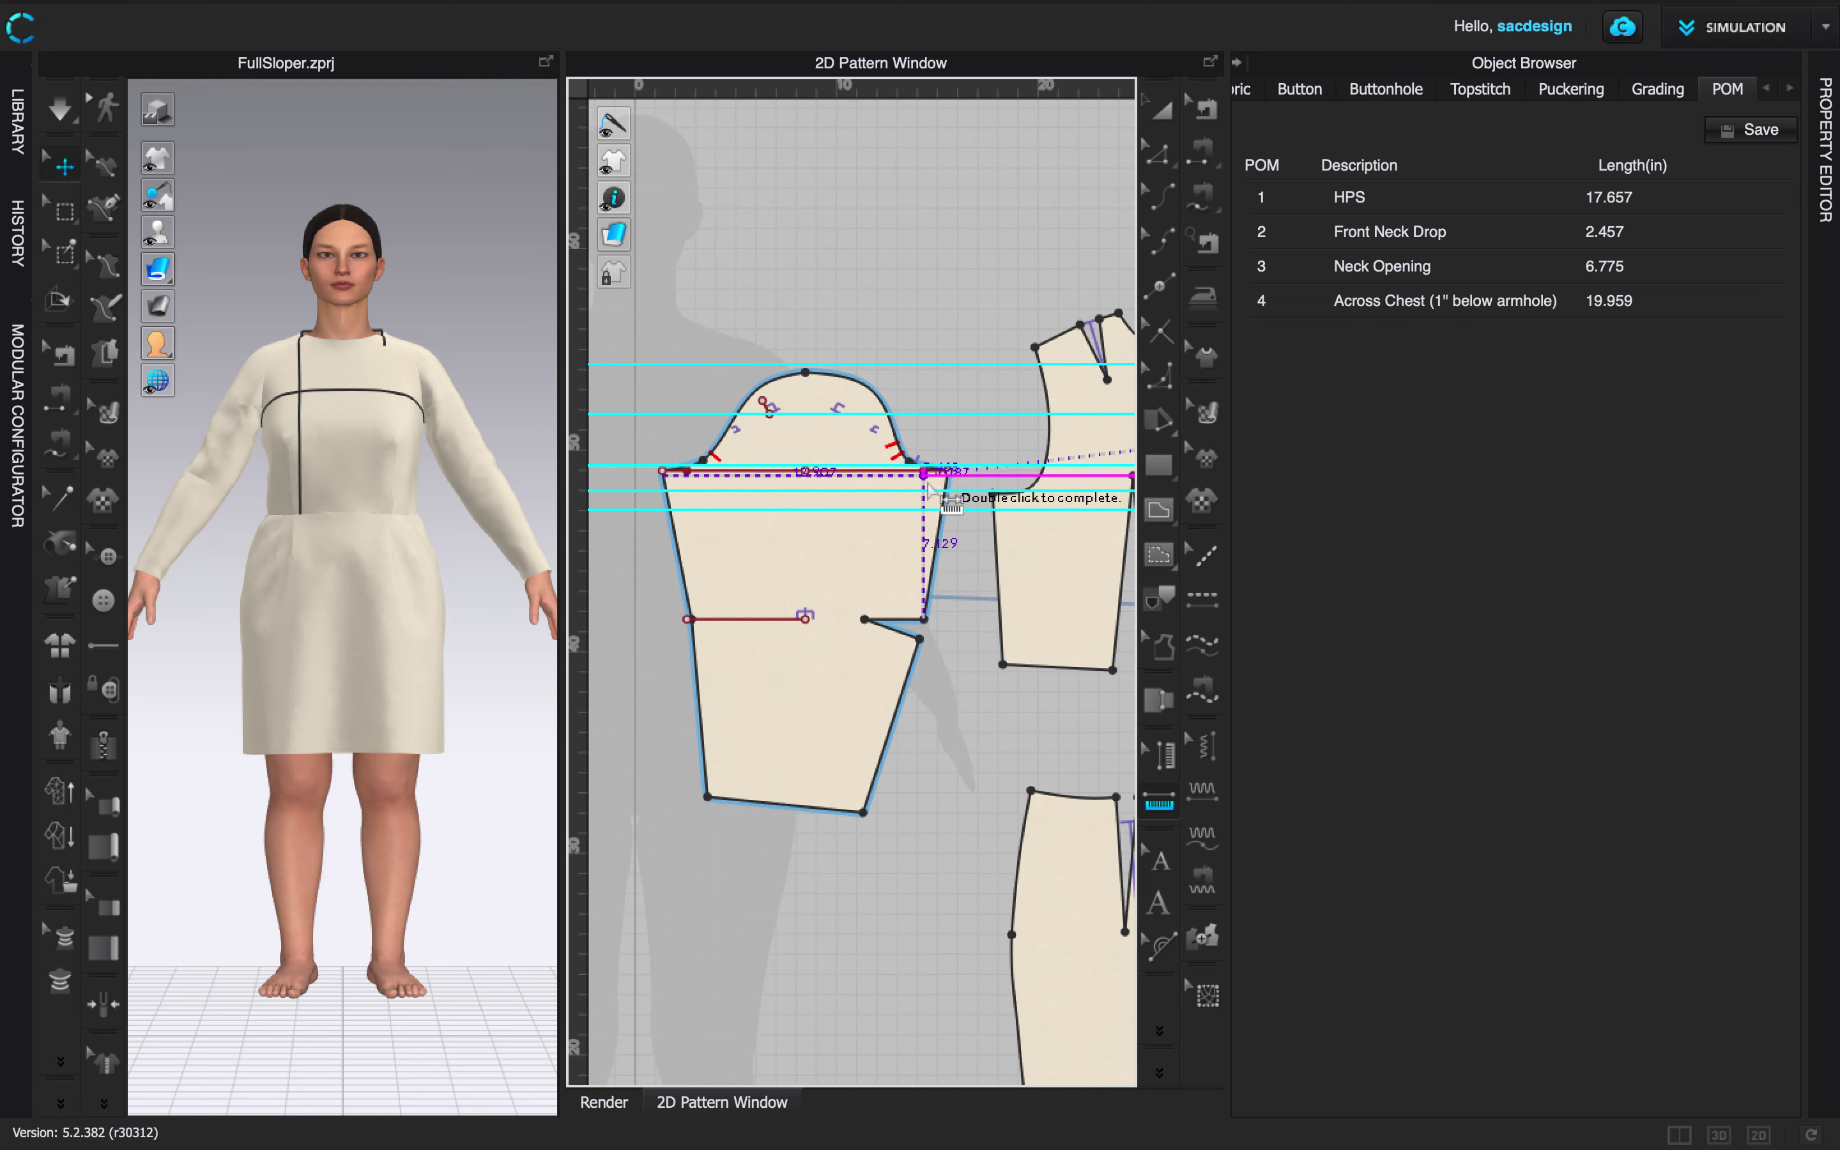
pyautogui.click(805, 372)
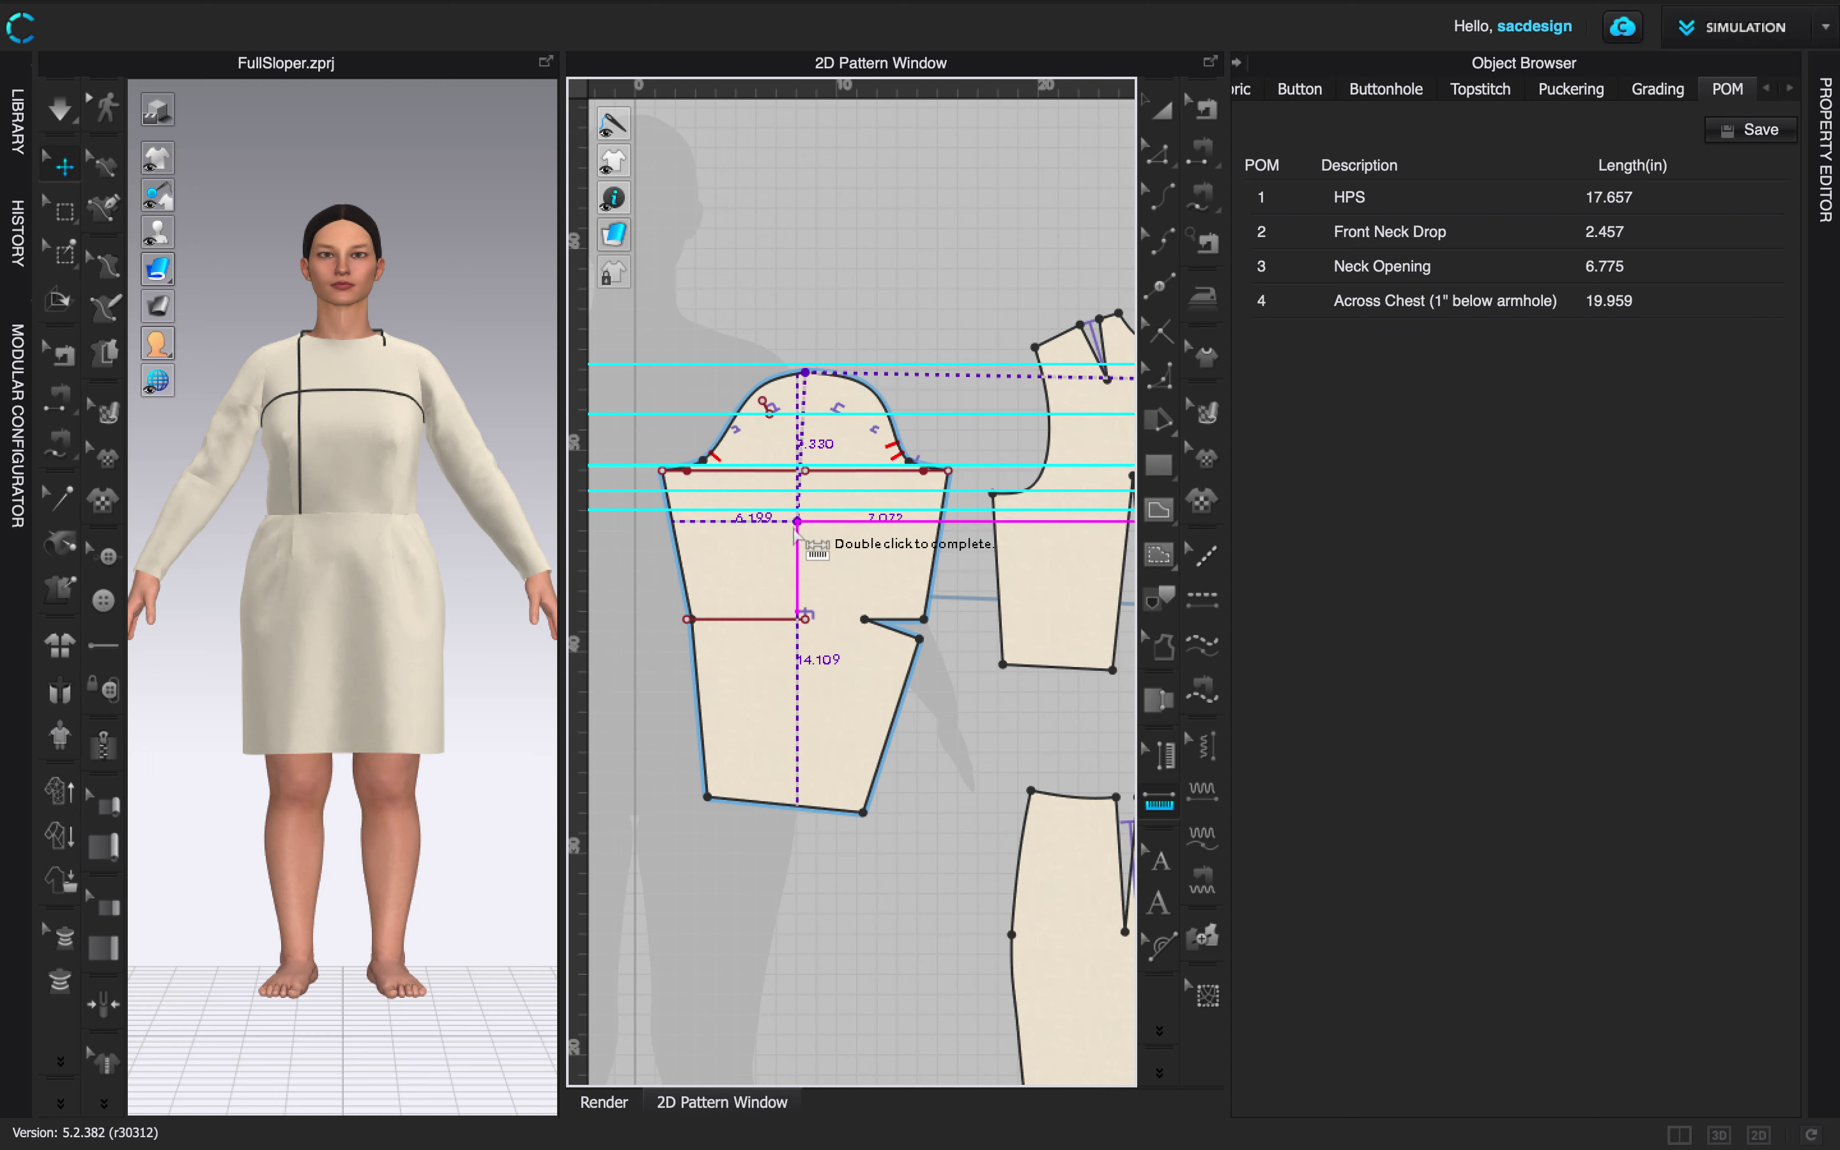
pyautogui.click(805, 805)
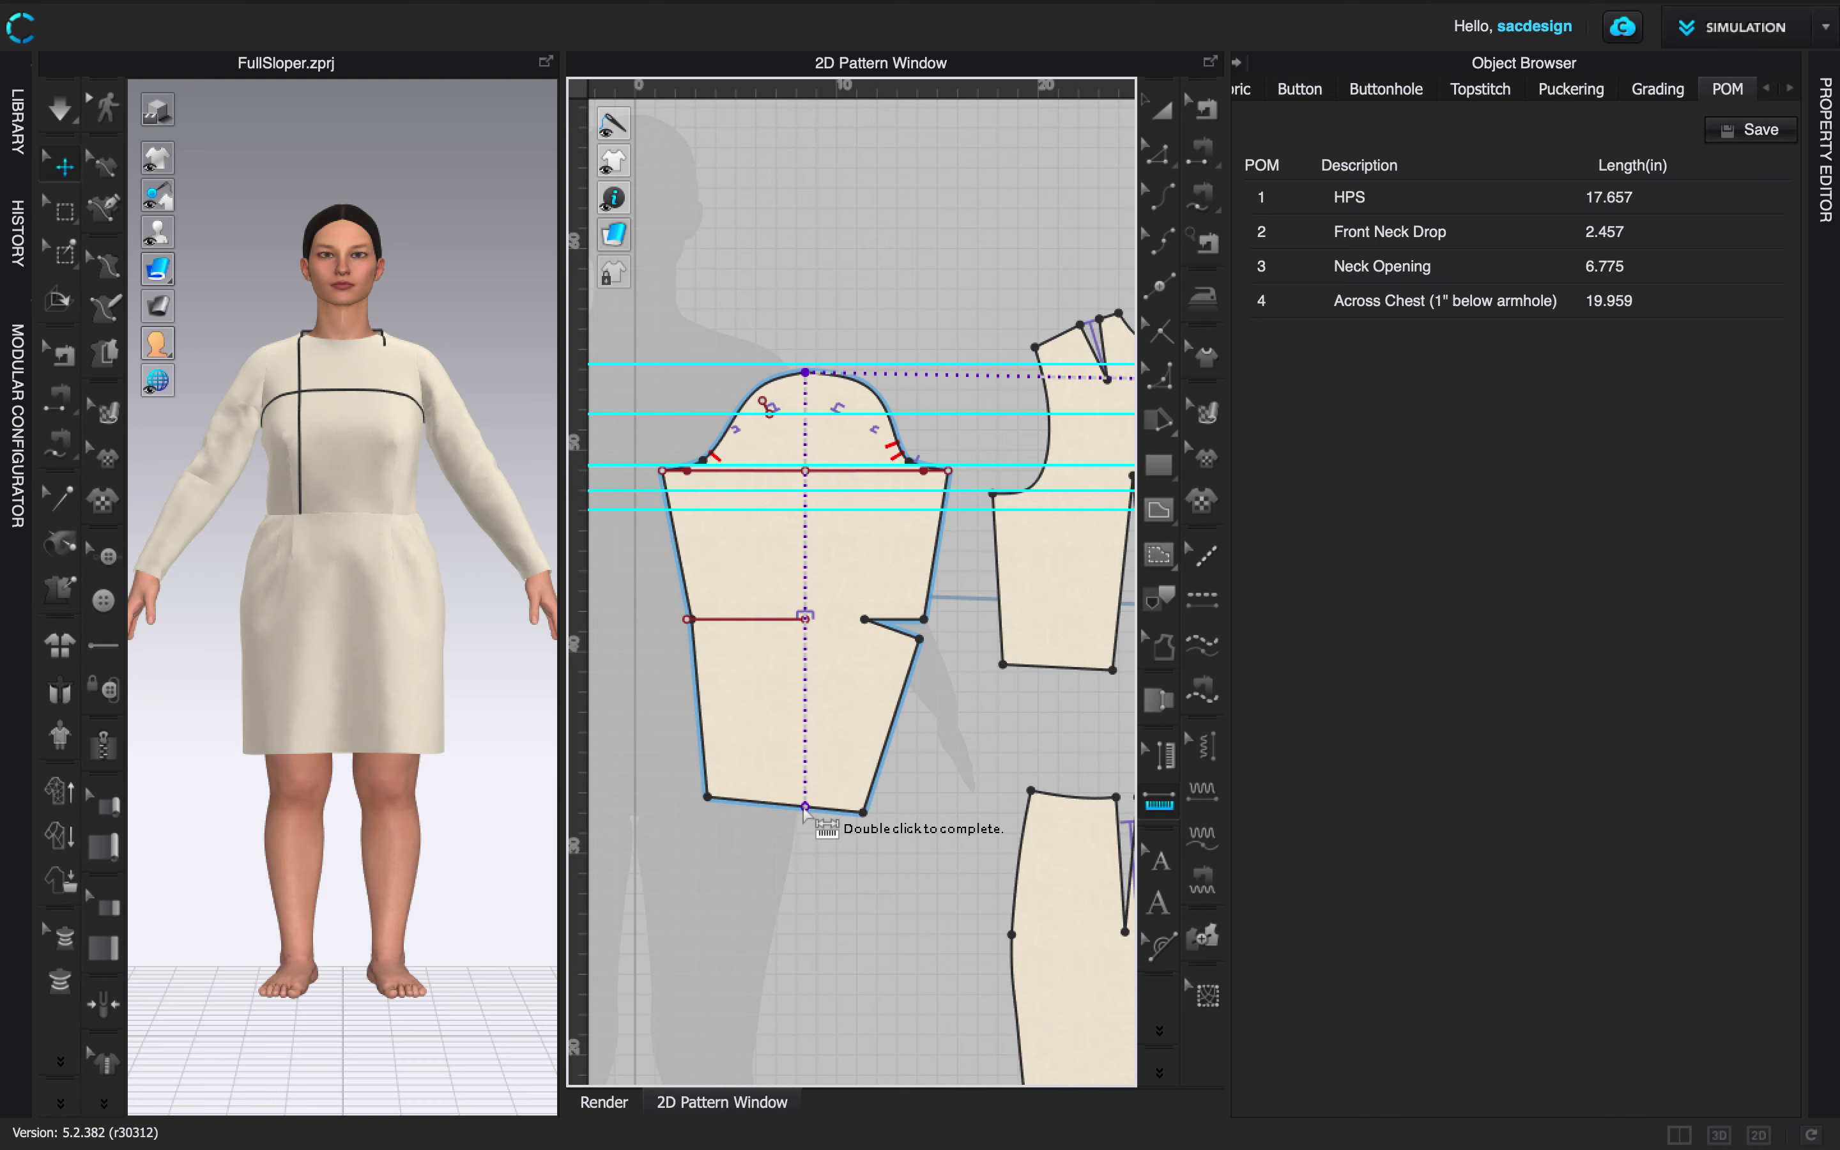
pyautogui.doubleClick(805, 807)
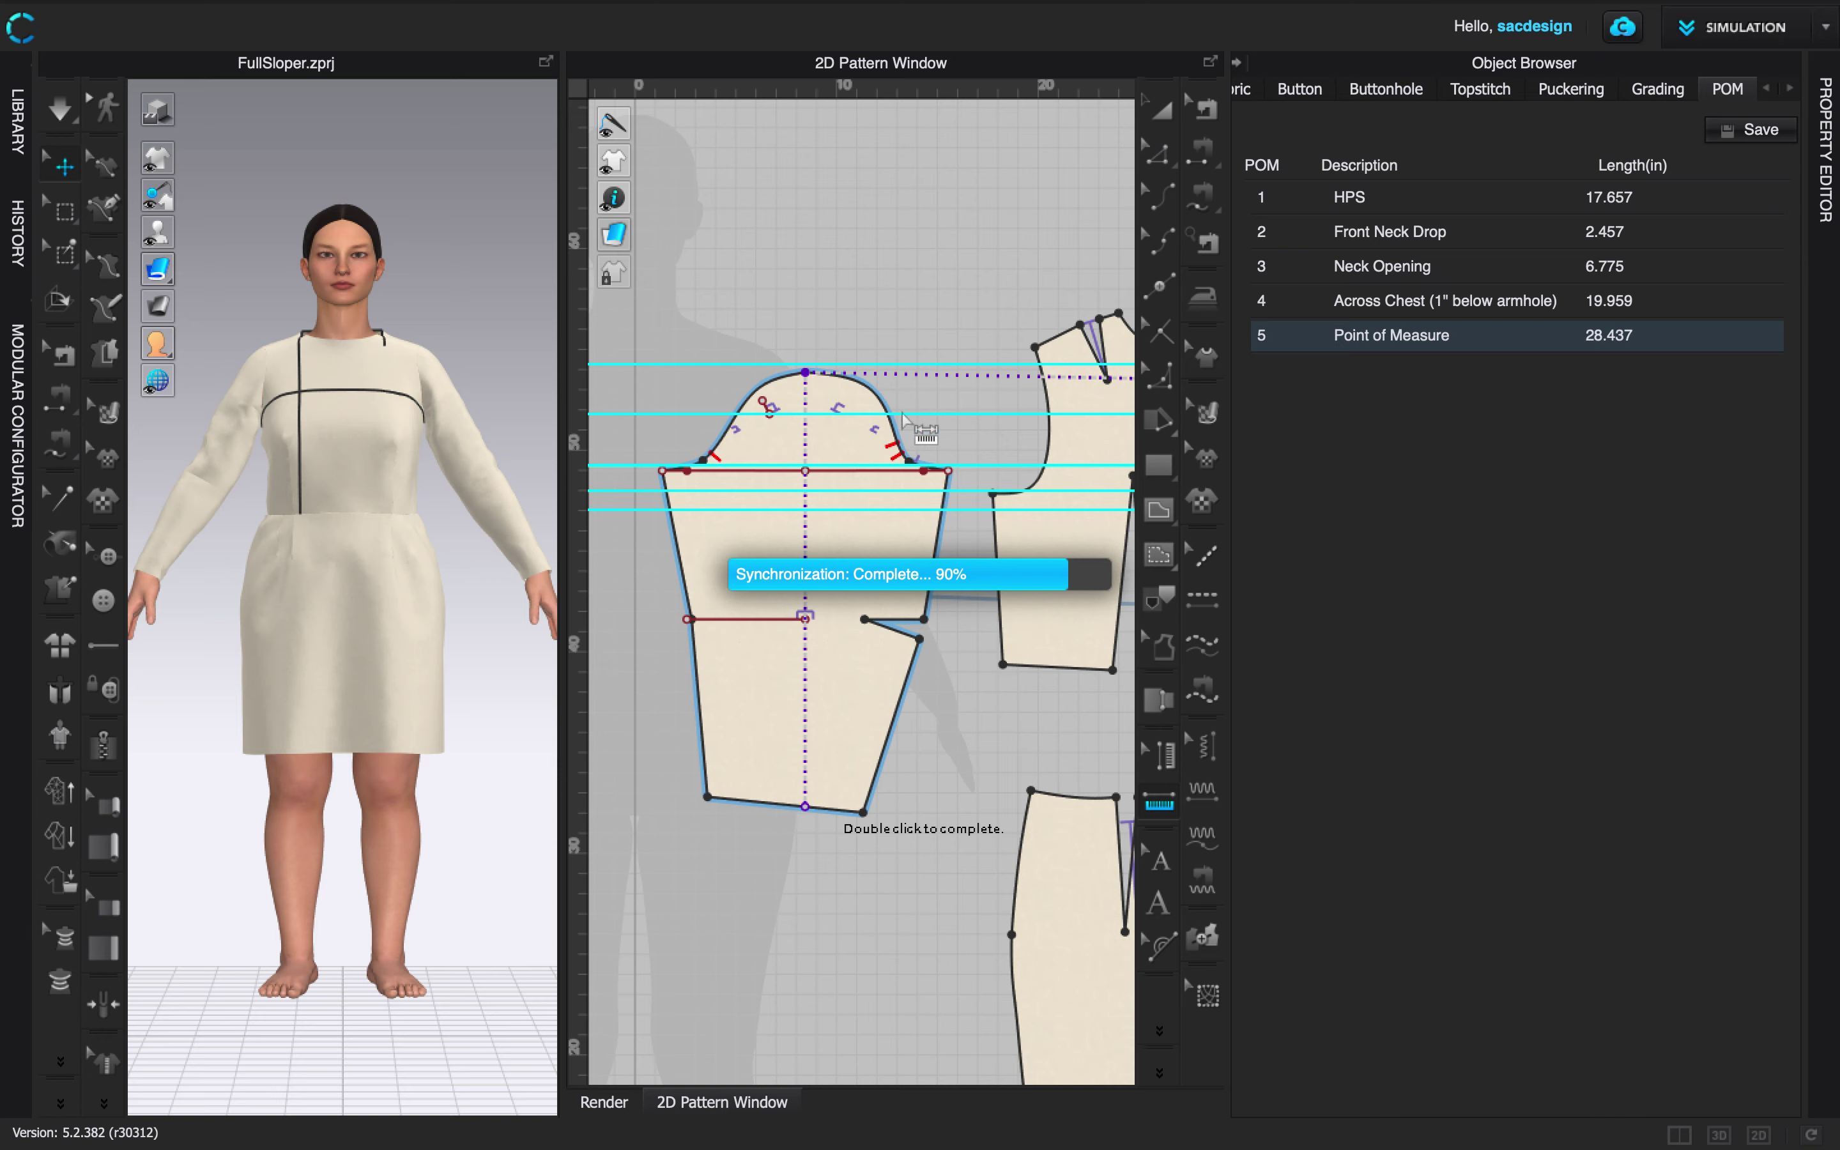
# Rename the new sleeve point of measure as Sleeve Length from center back.
pyautogui.doubleClick(1401, 338)
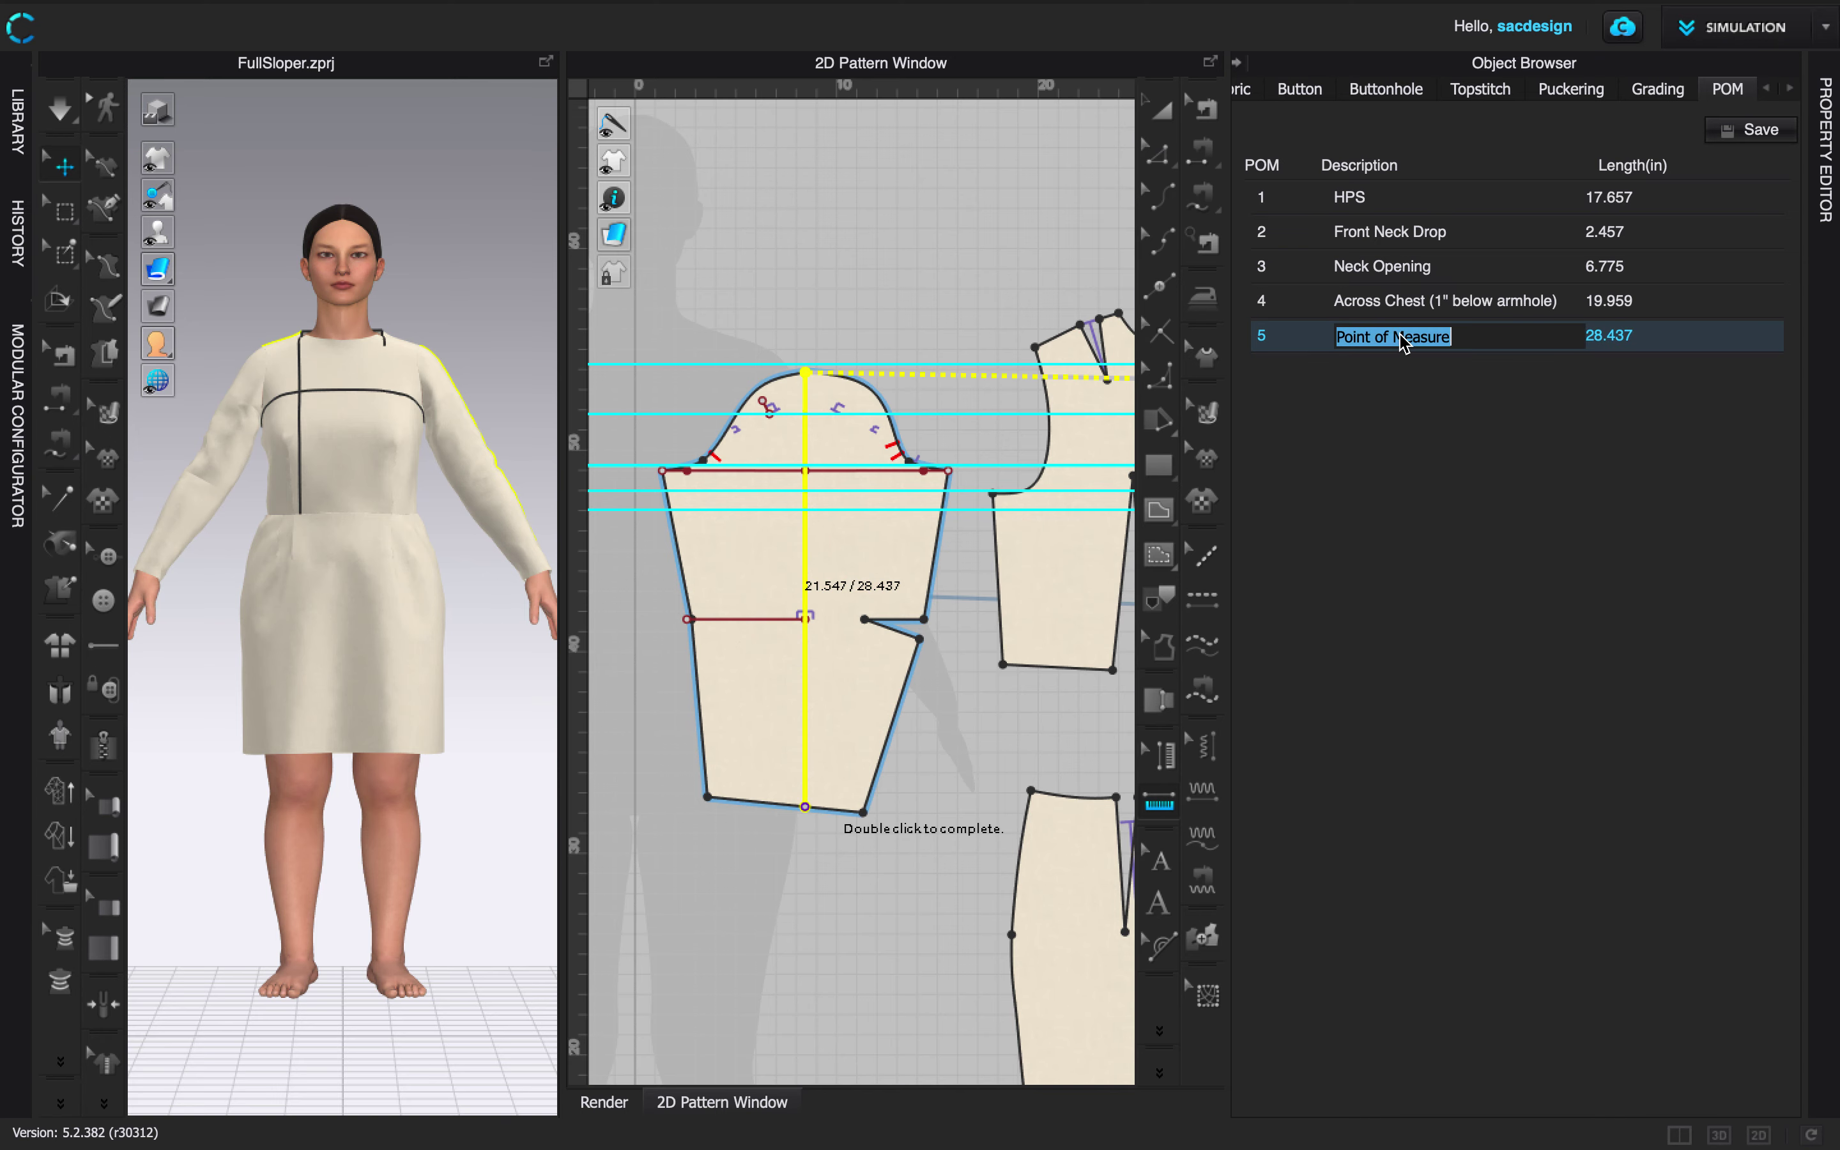
pyautogui.write('Ar')
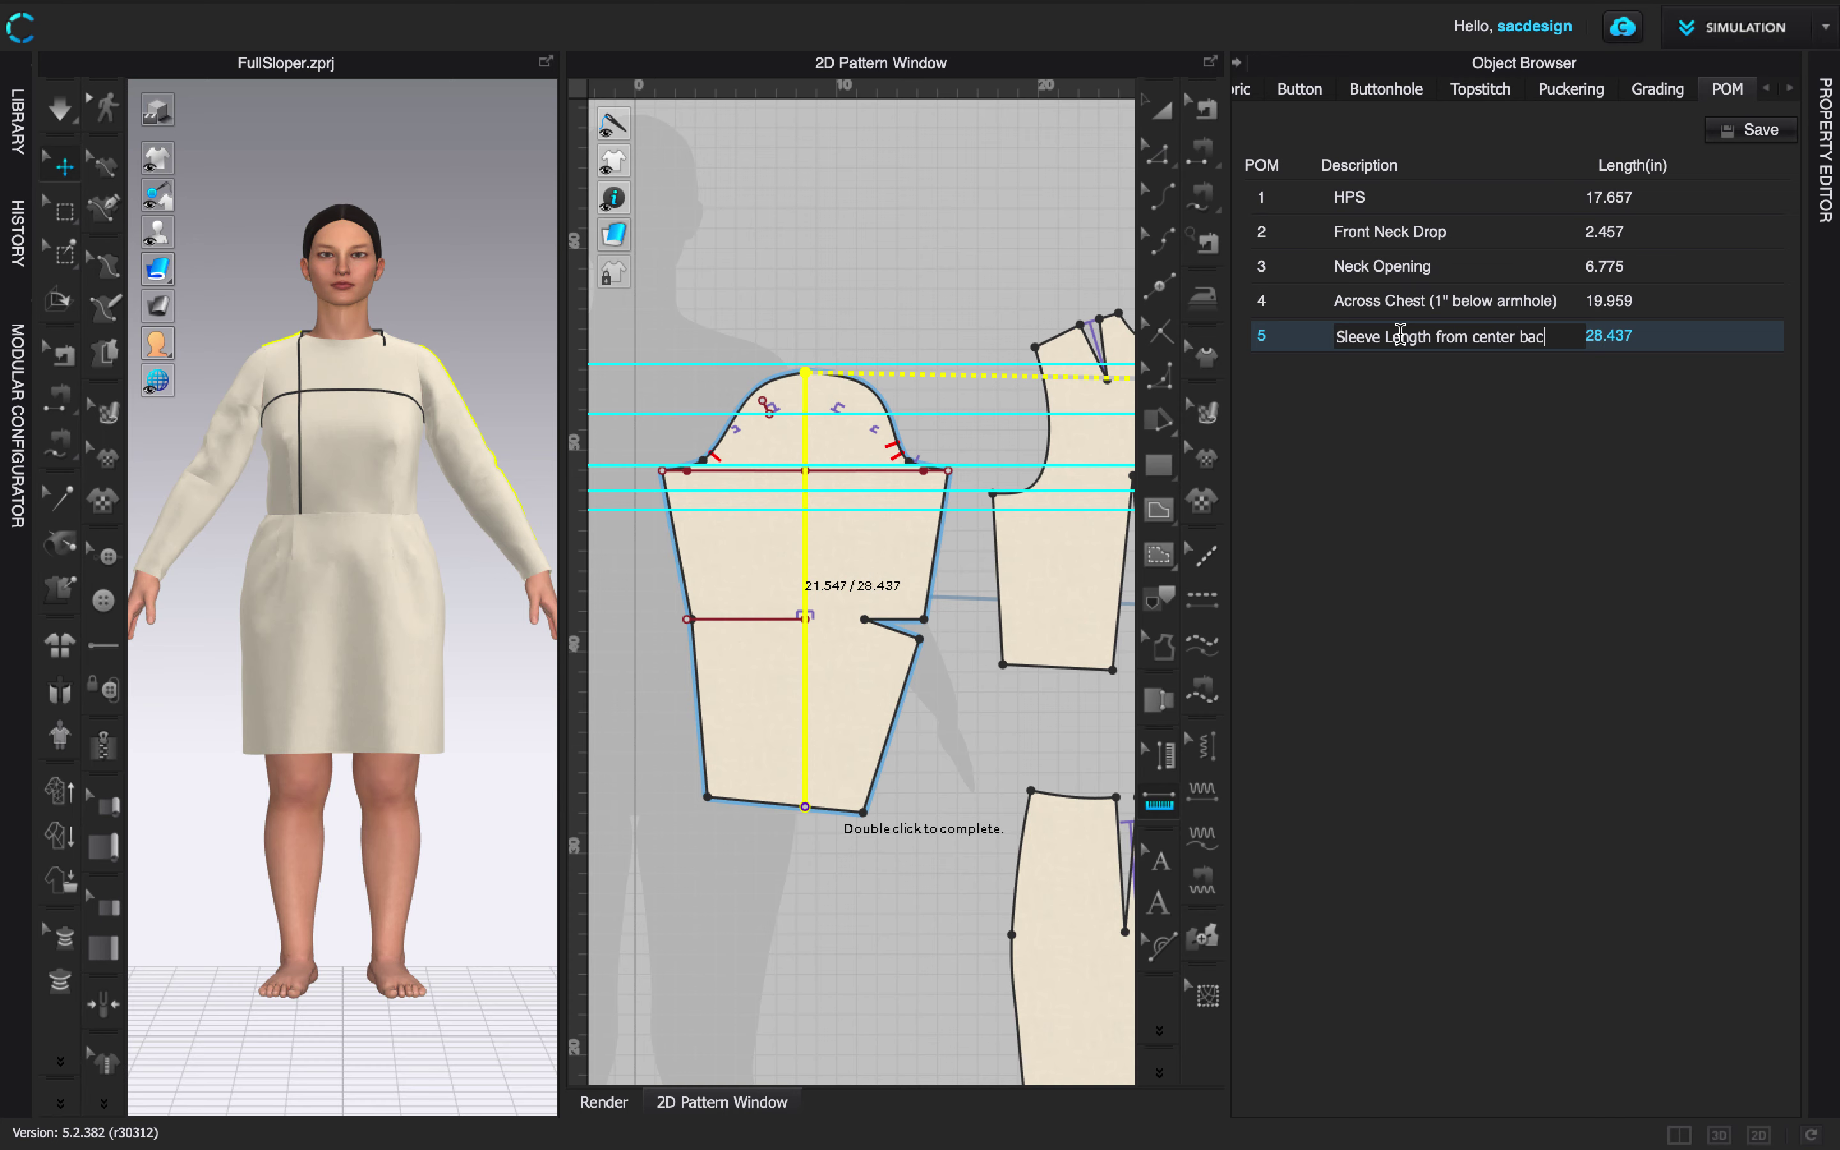
pyautogui.click(1452, 476)
# Add a straight pattern measurement between the front bodice's two lower side seam points and name it Across Bottom.
pyautogui.click(880, 430)
pyautogui.moveTo(1015, 747); pyautogui.dragTo(460, 753, button='right')
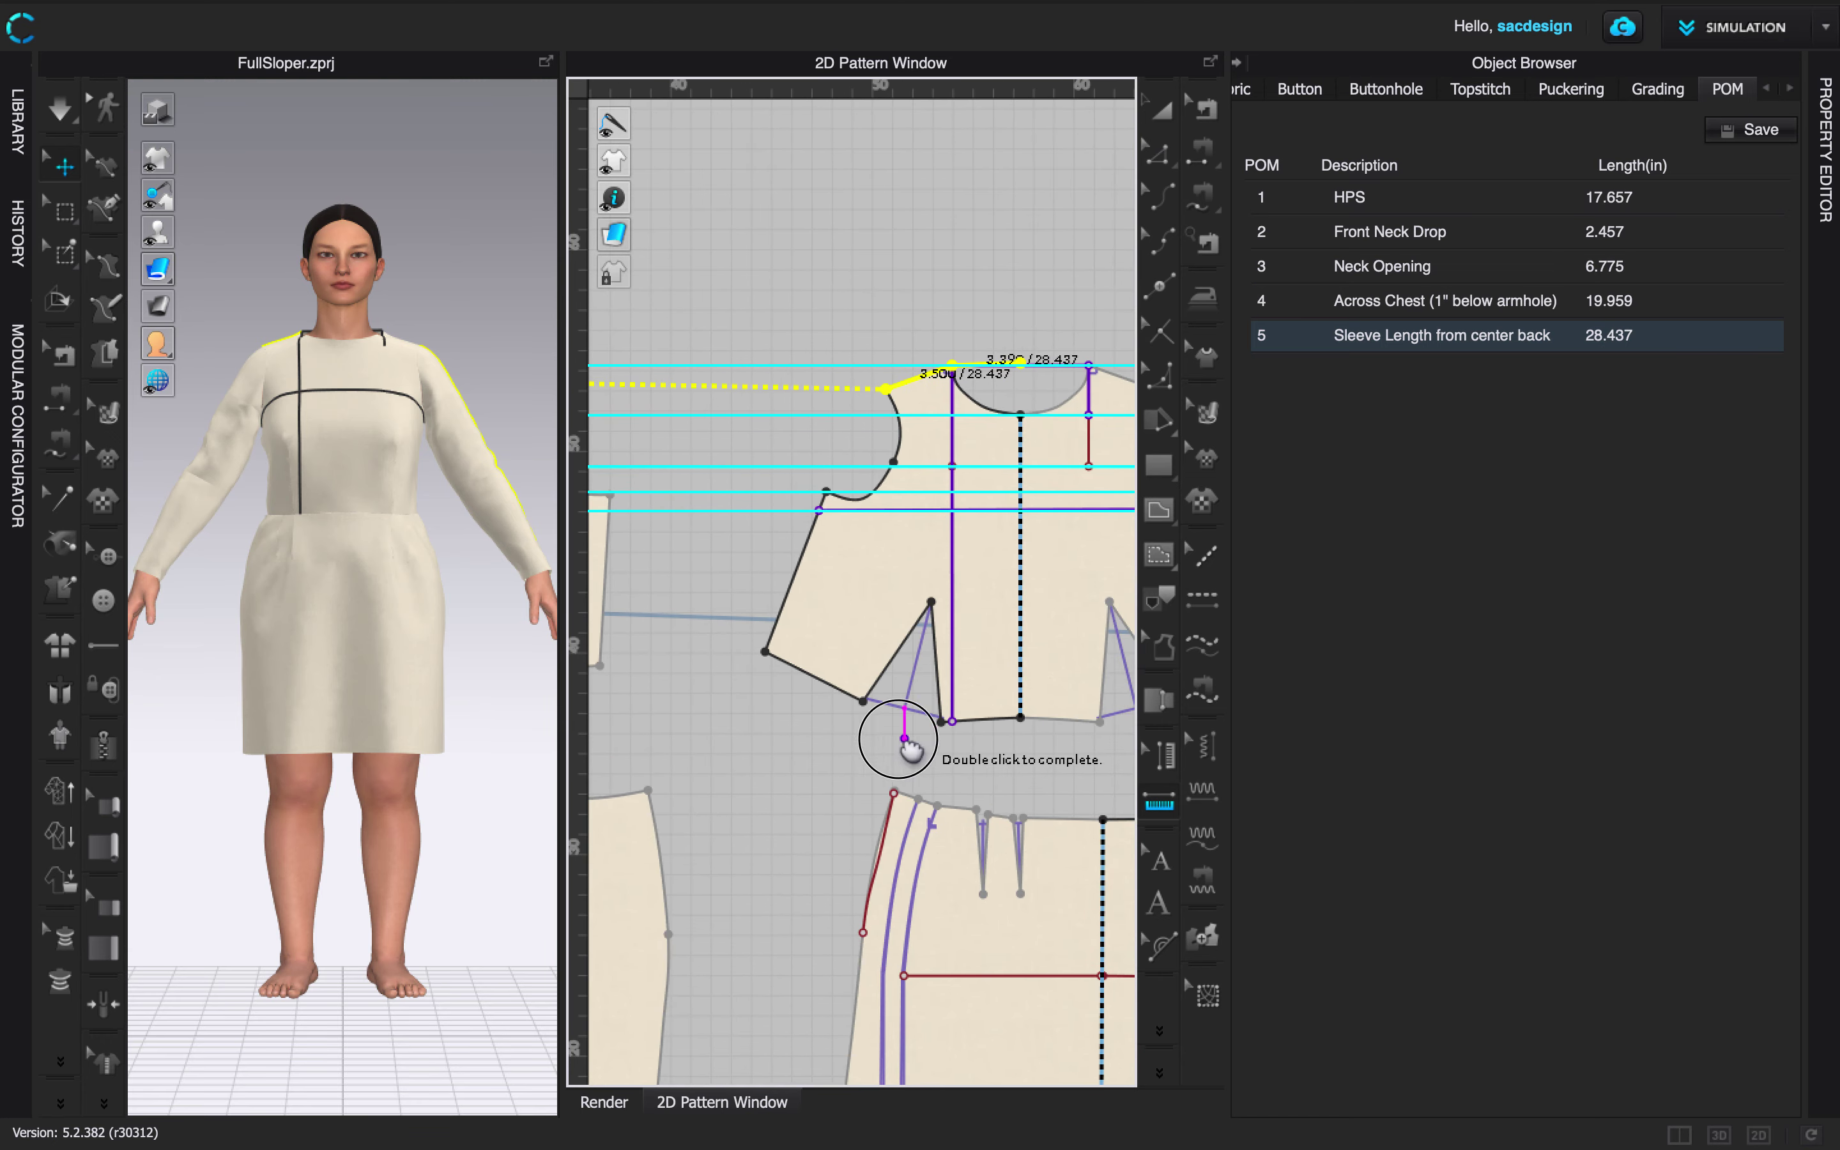
pyautogui.moveTo(855, 730); pyautogui.dragTo(741, 741, button='right')
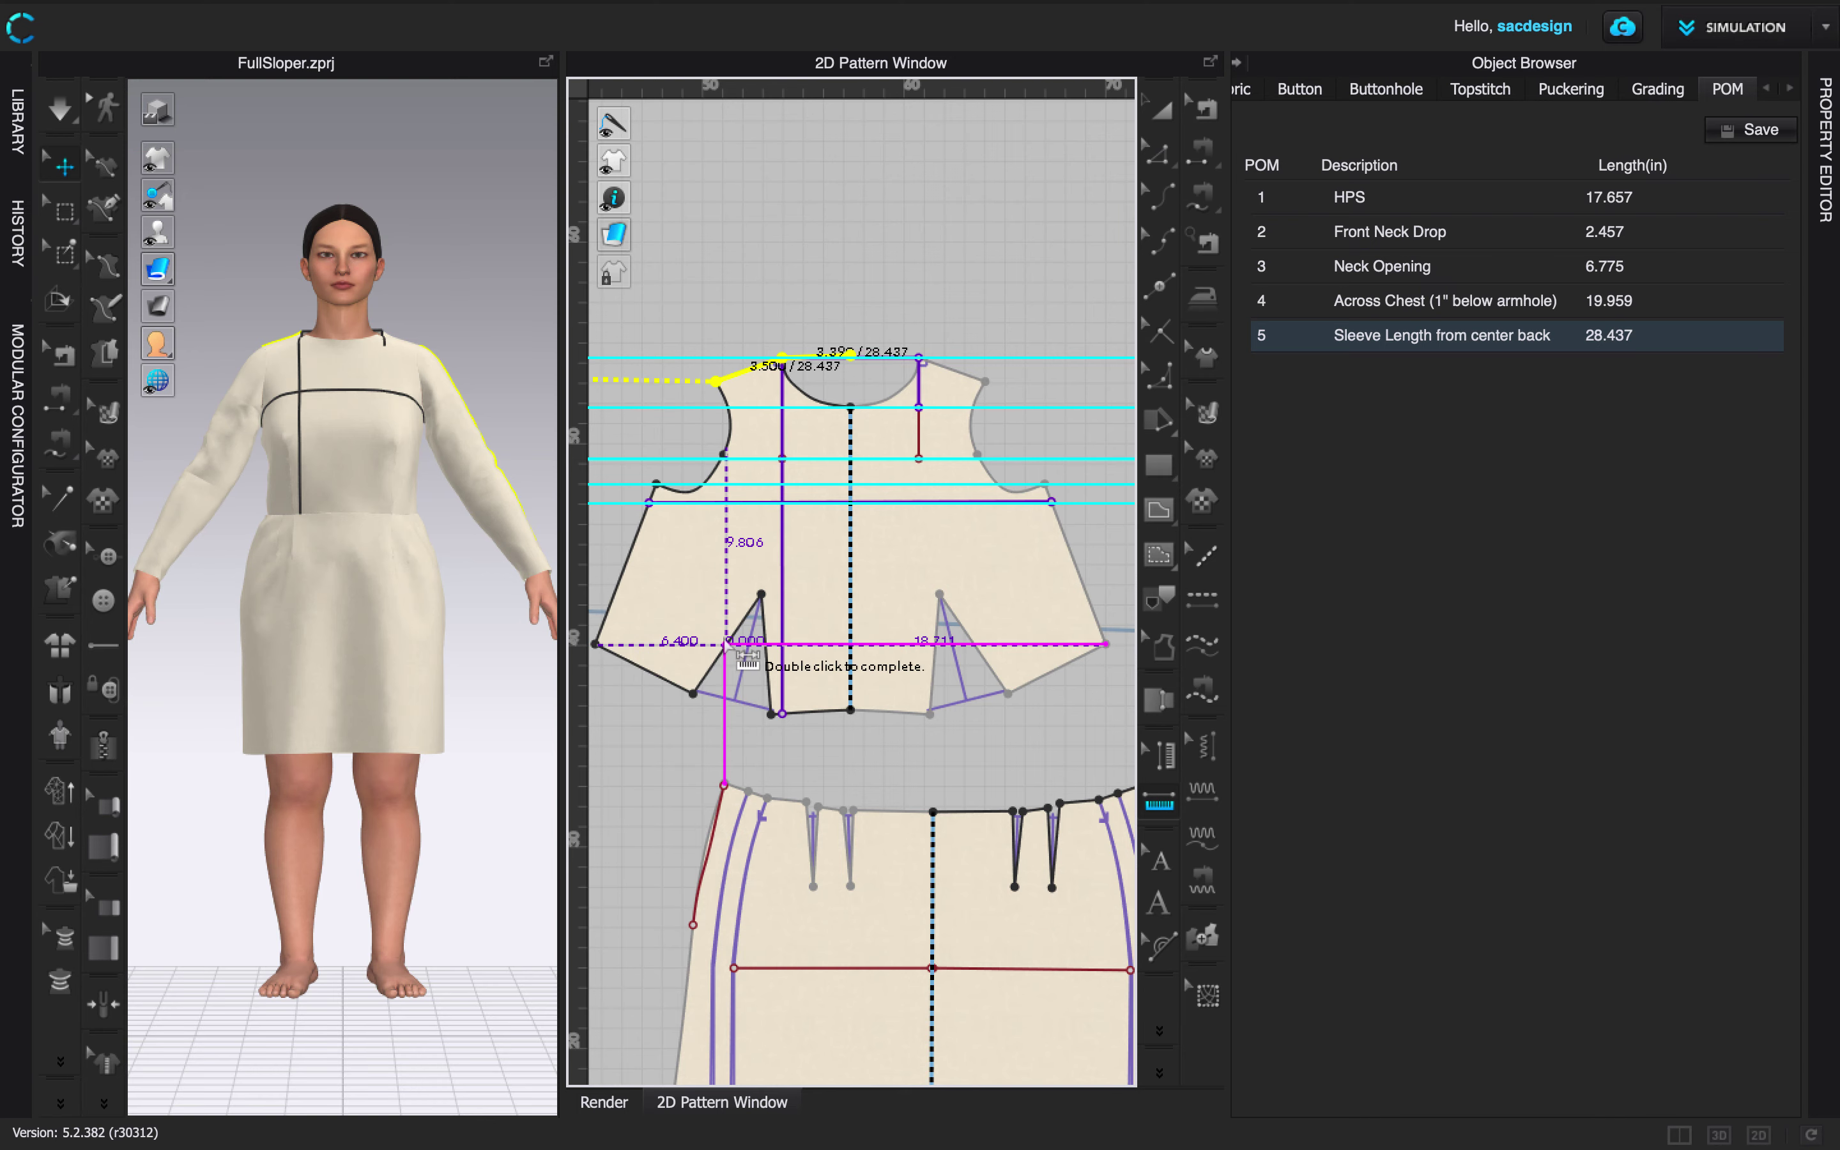
pyautogui.click(597, 645)
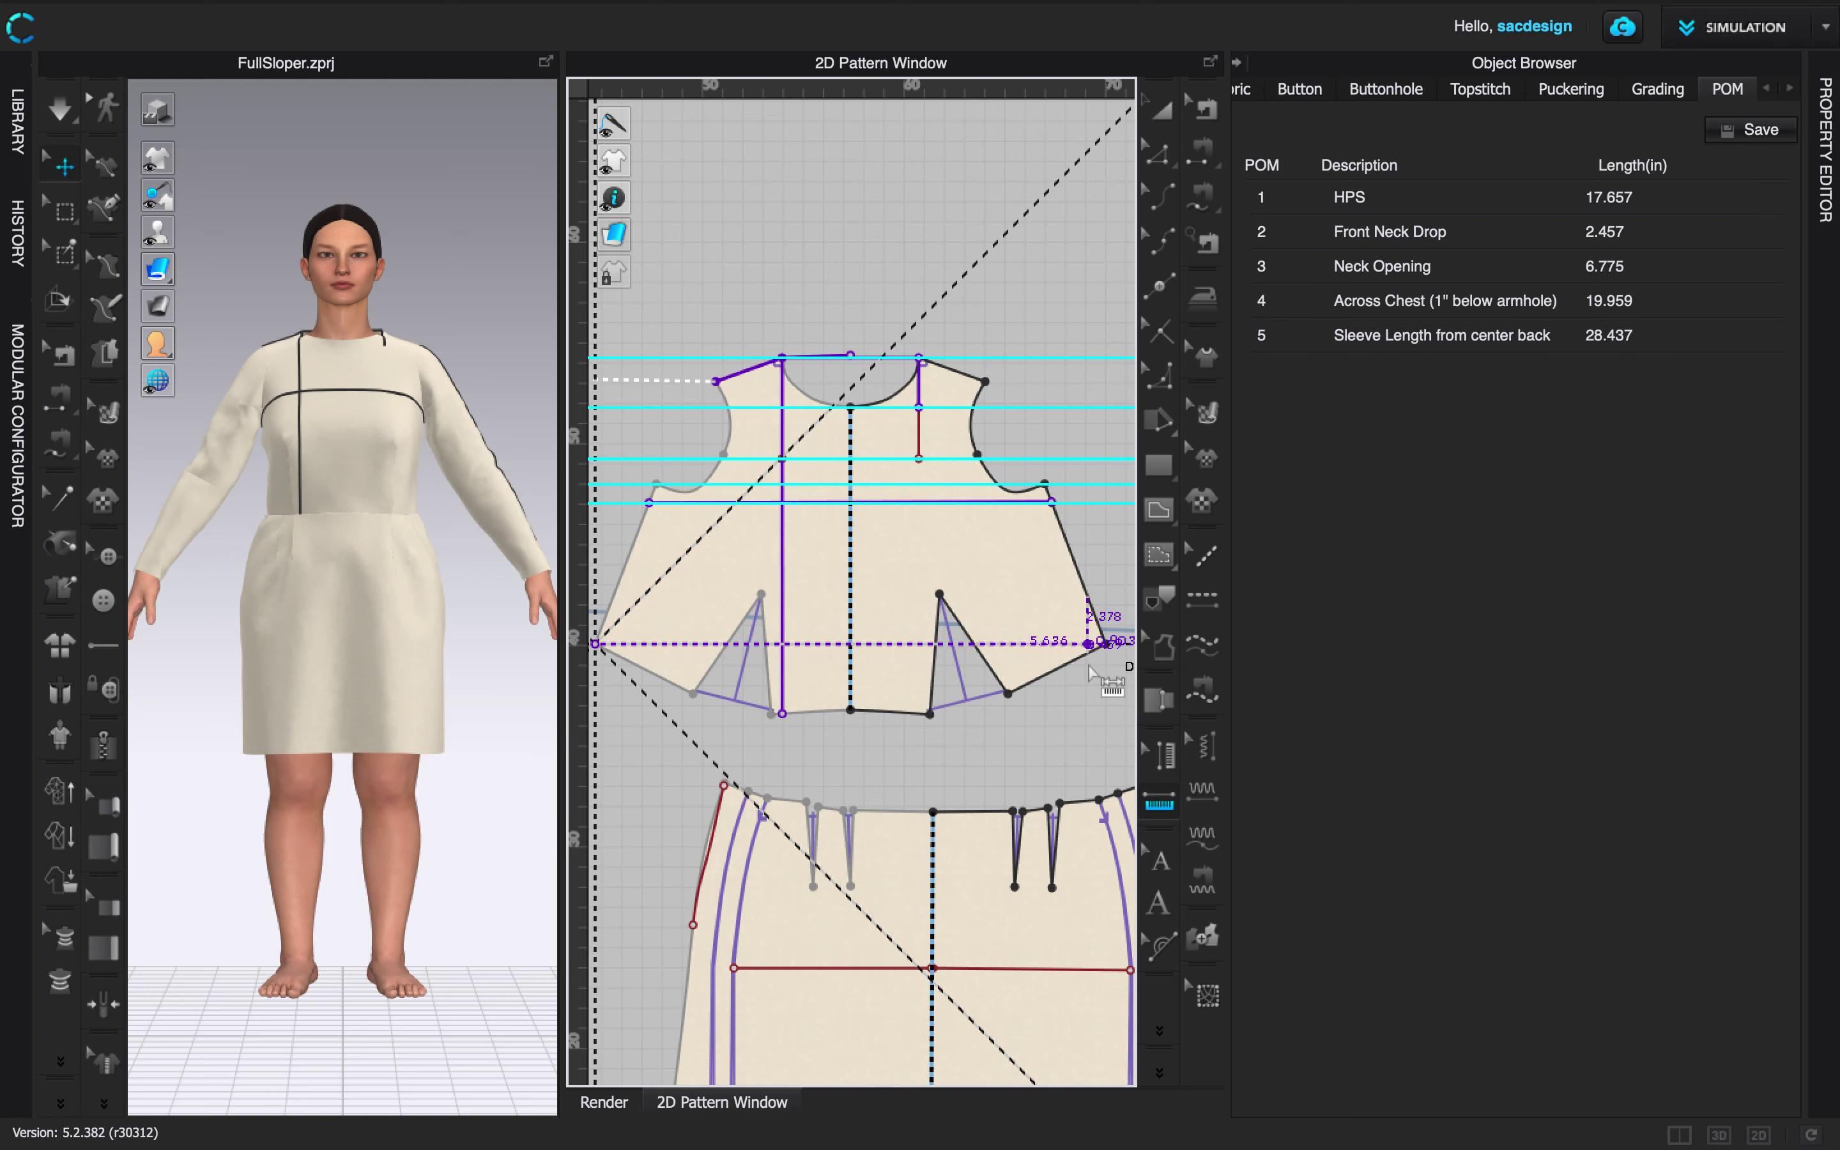
pyautogui.click(1106, 647)
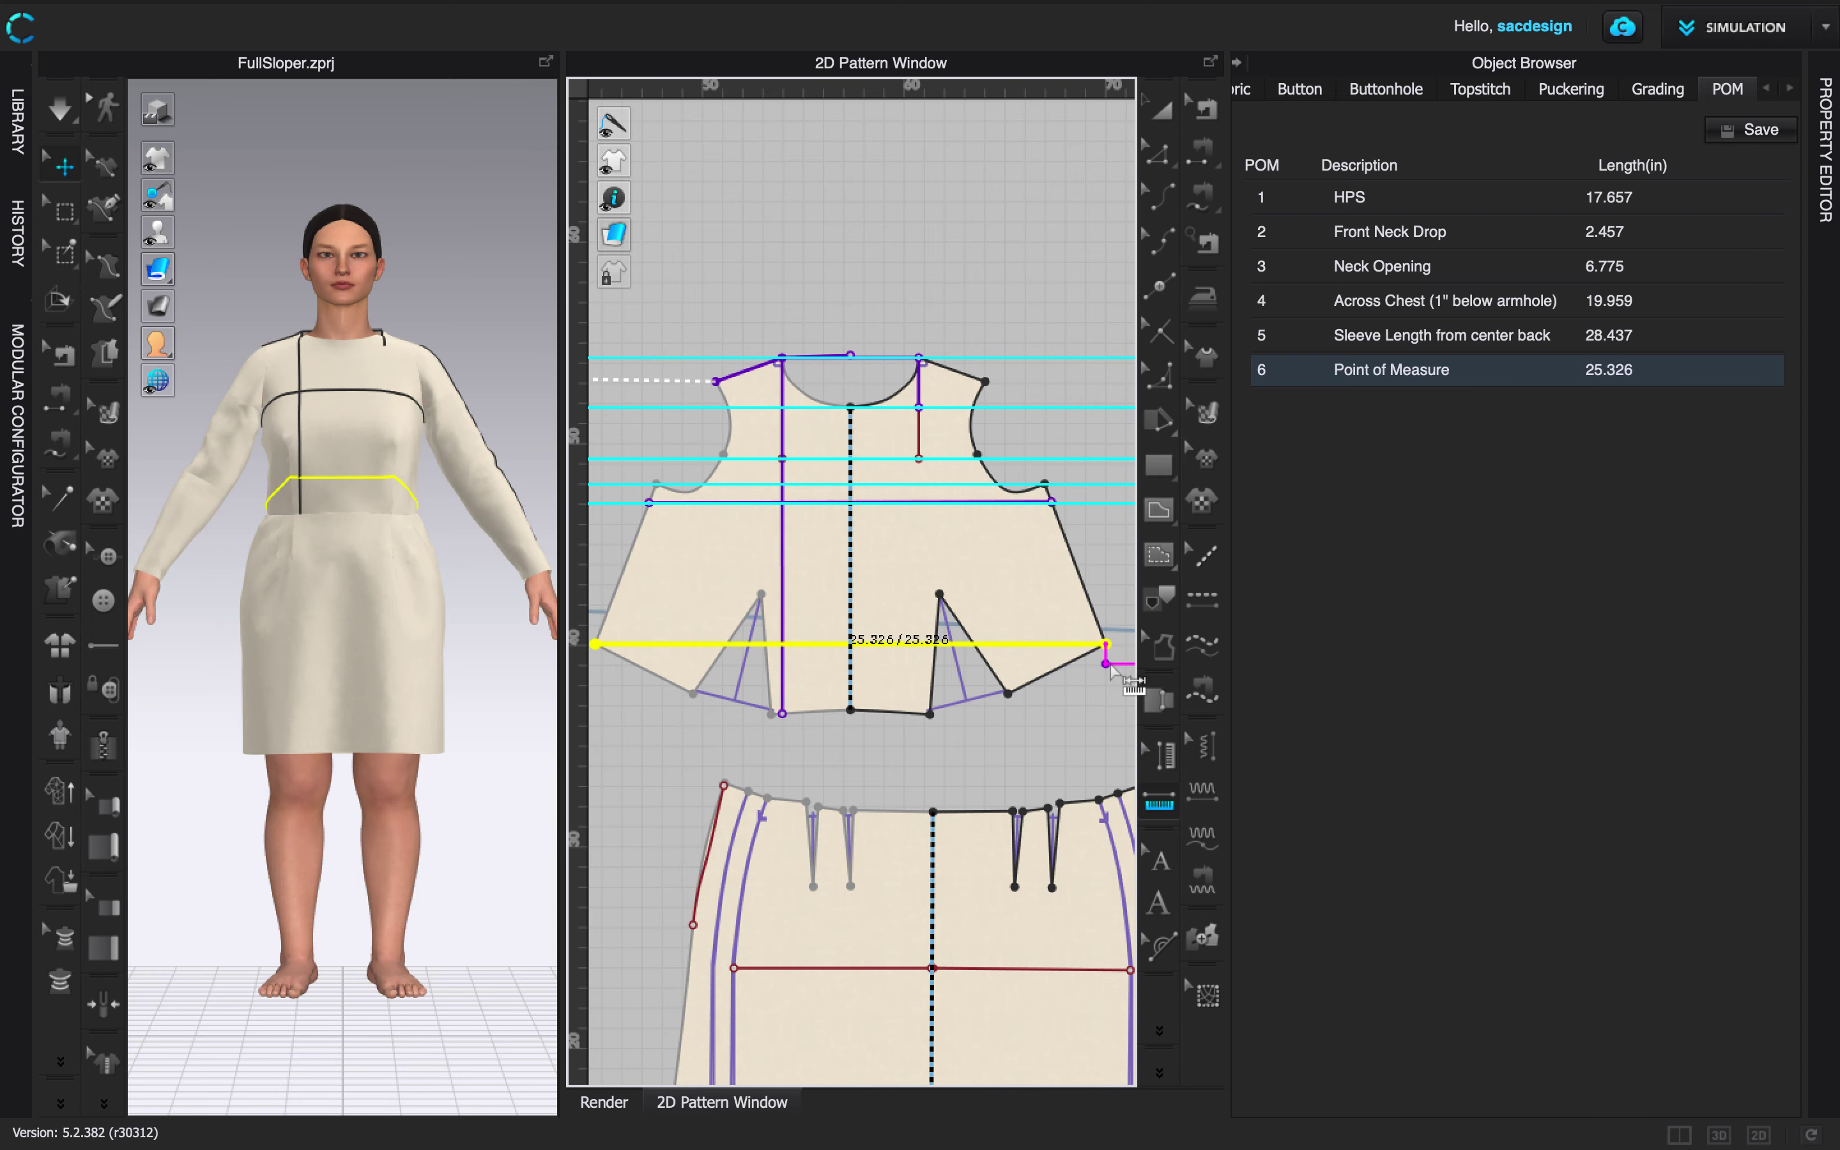
pyautogui.doubleClick(1414, 372)
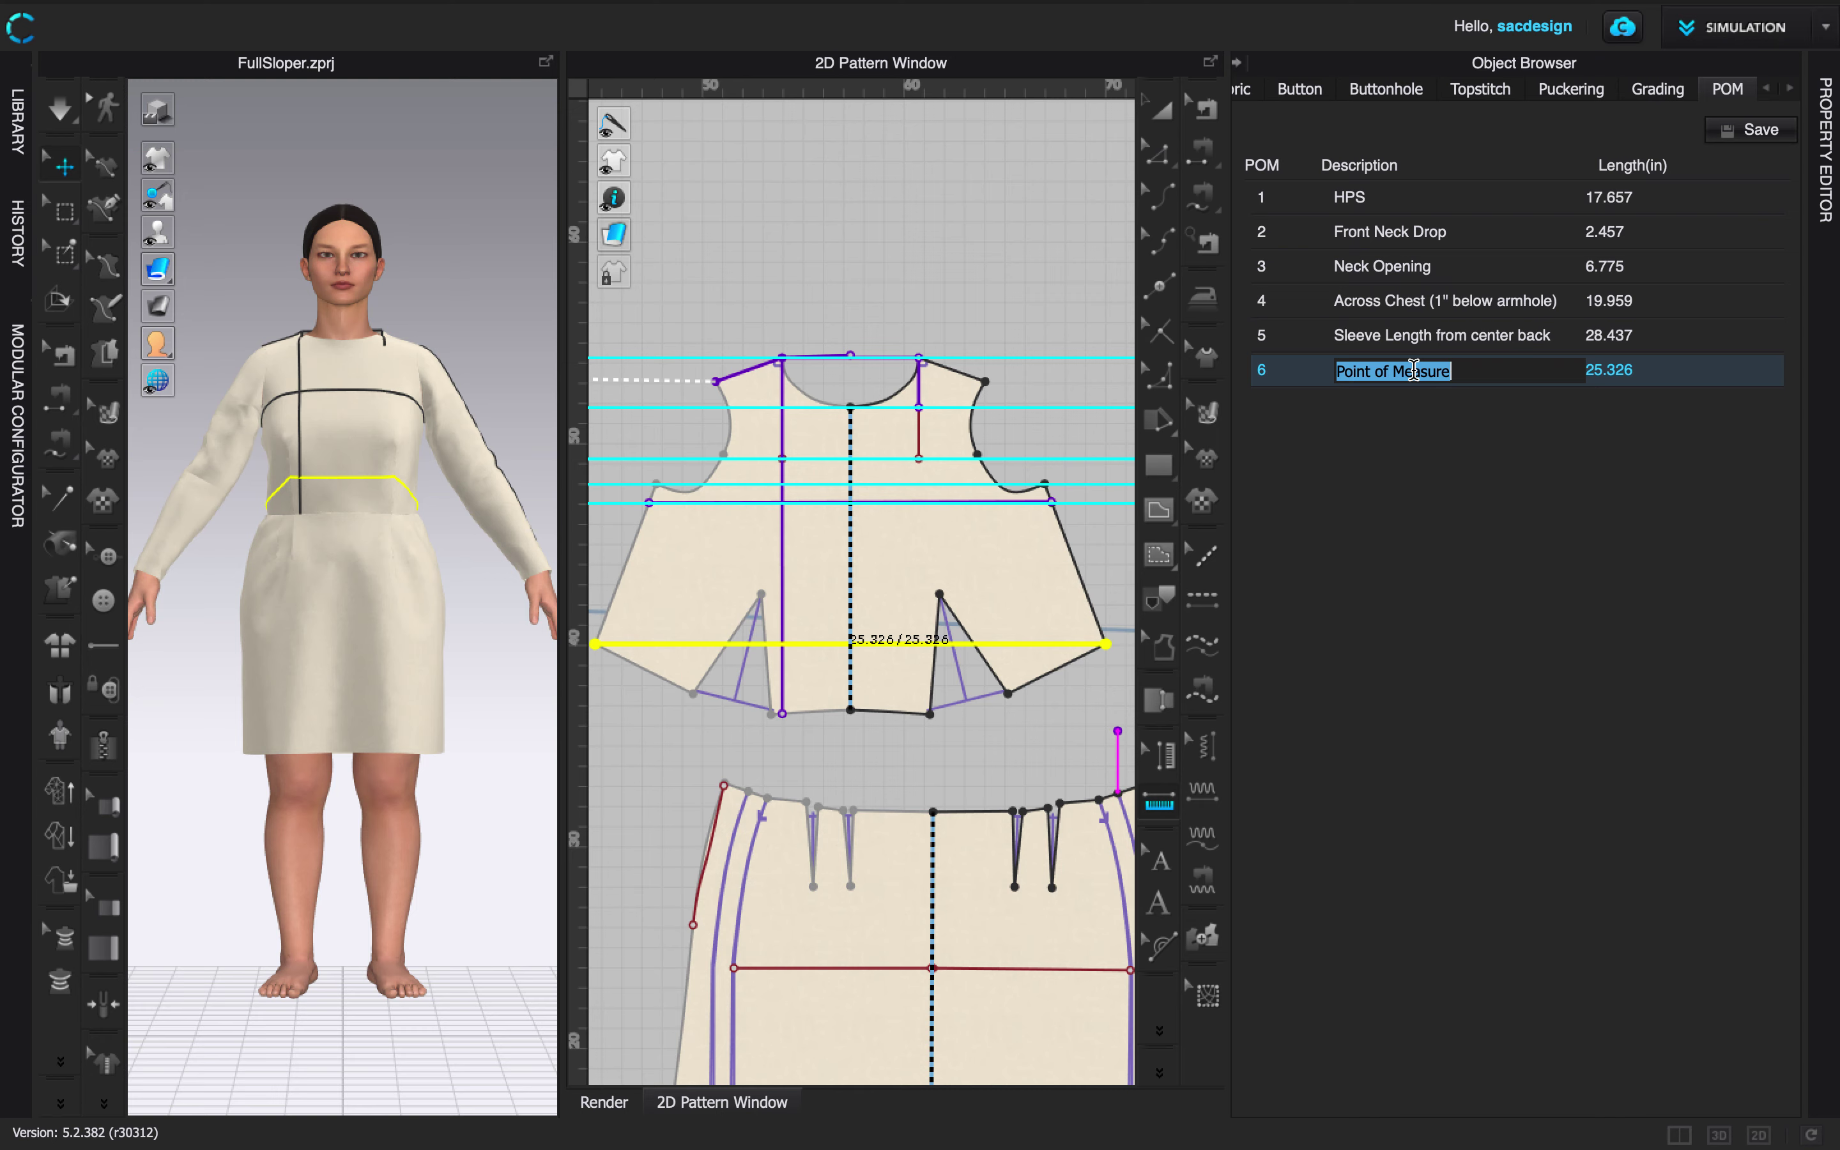
pyautogui.write('Across Bottom')
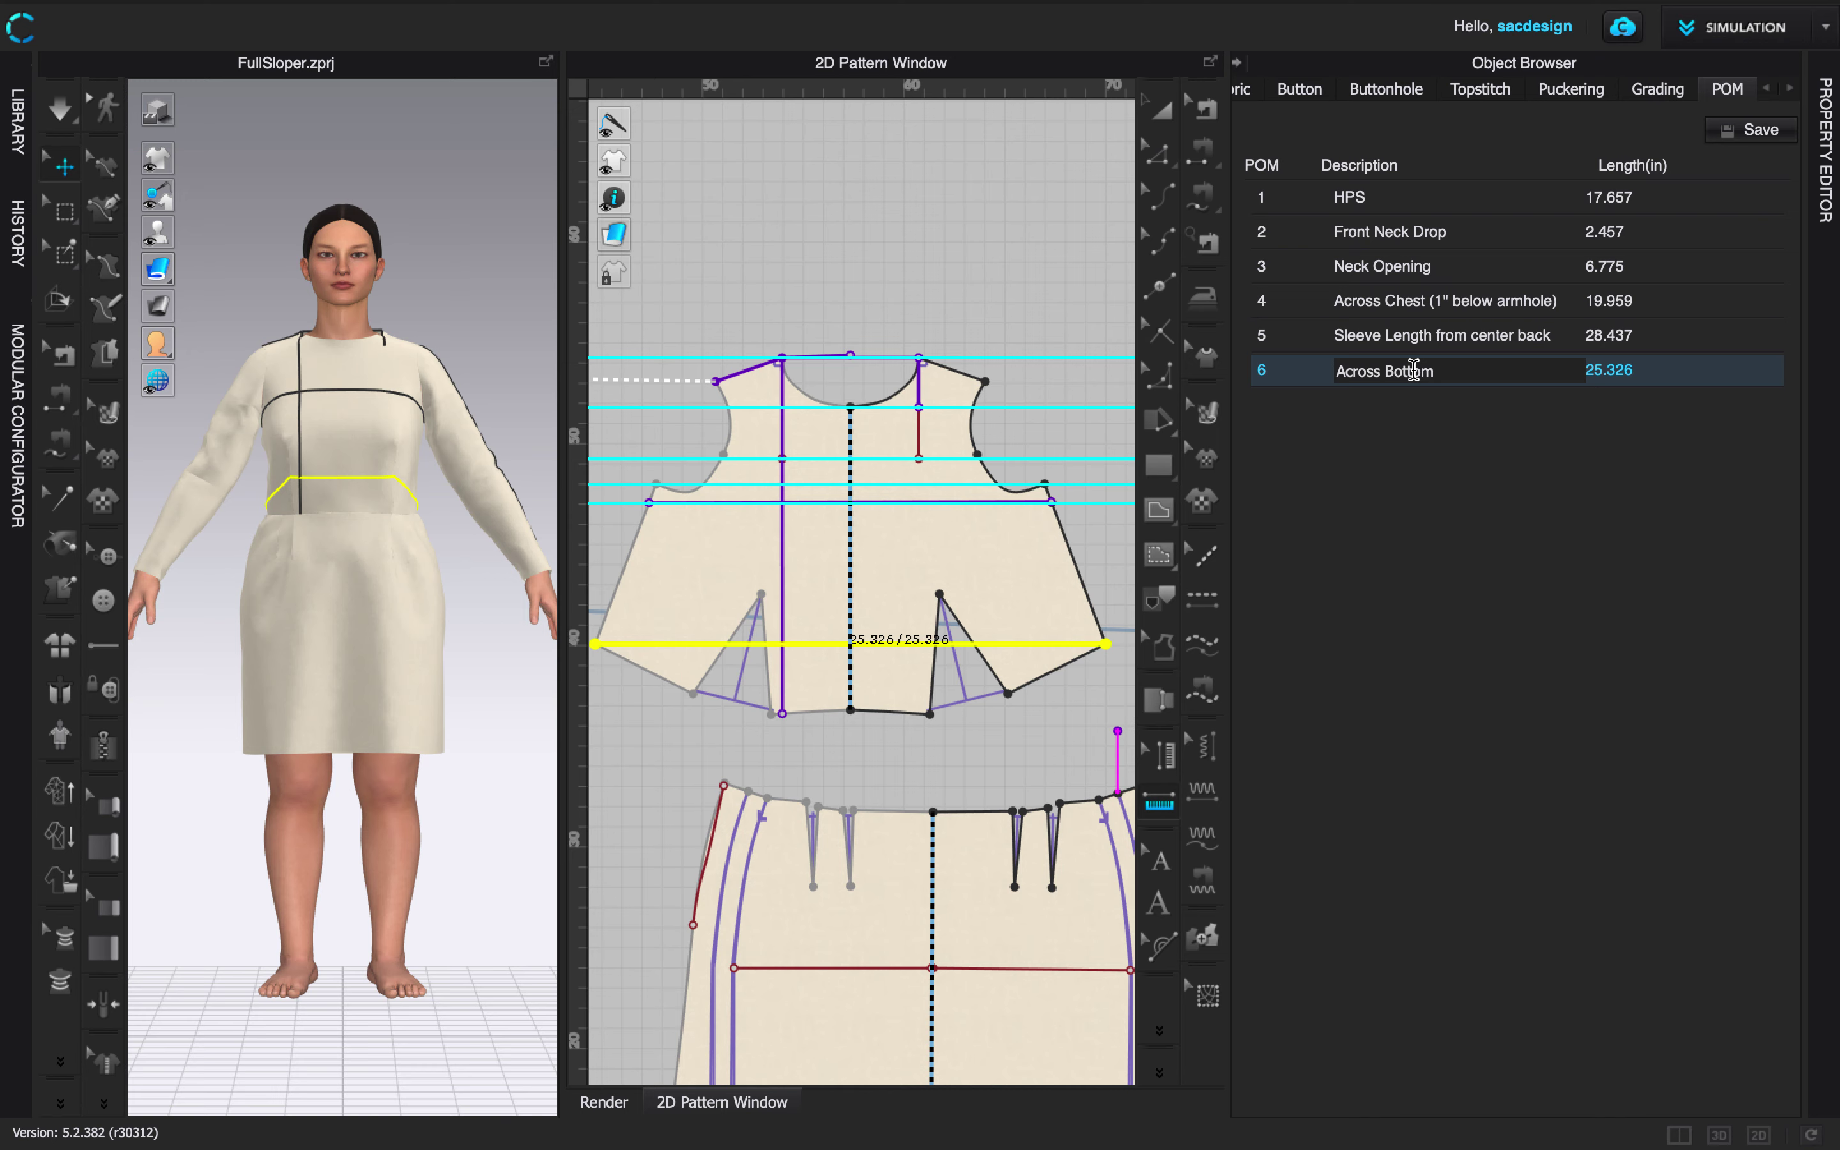
# Check the Across Bottom line on the garment from the side and delete that measurement from the front bodice.
pyautogui.moveTo(330, 586); pyautogui.dragTo(472, 591, button='right')
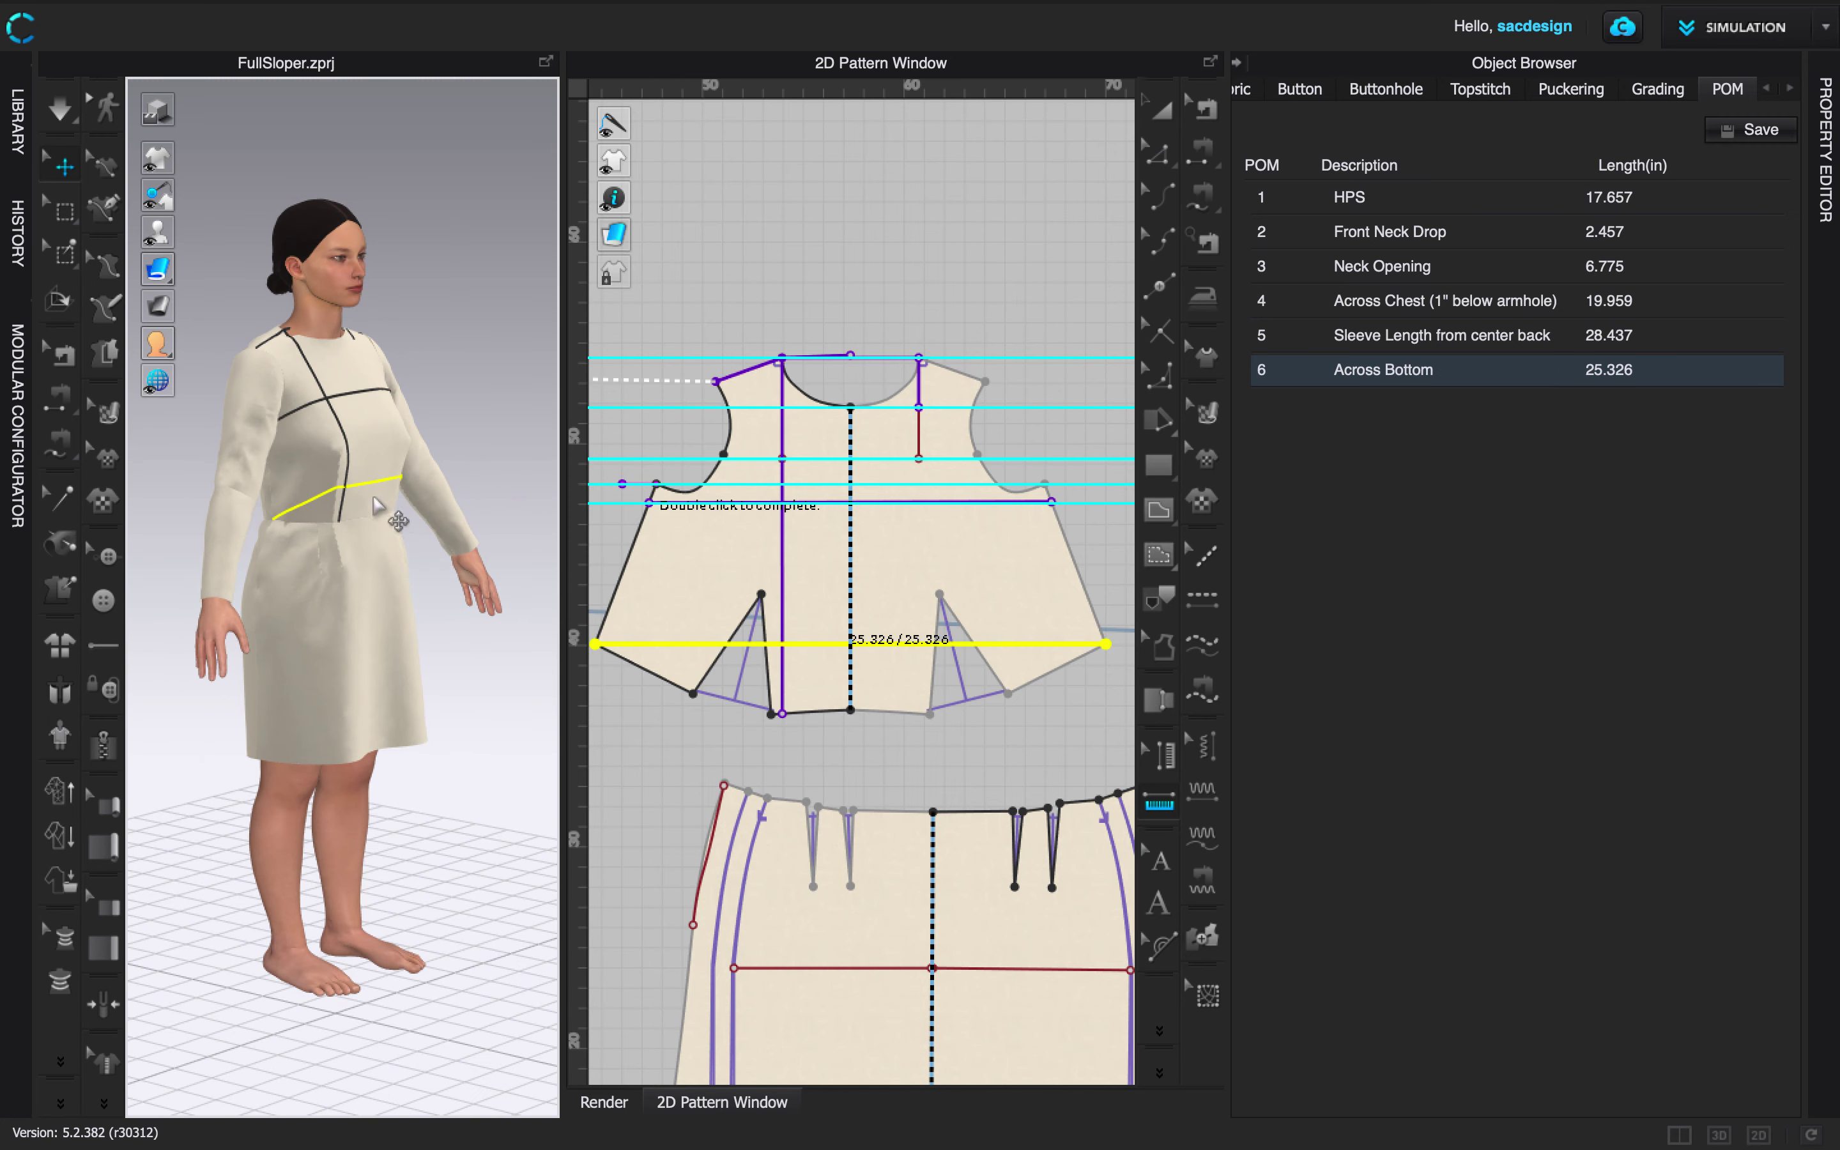
pyautogui.click(1476, 389)
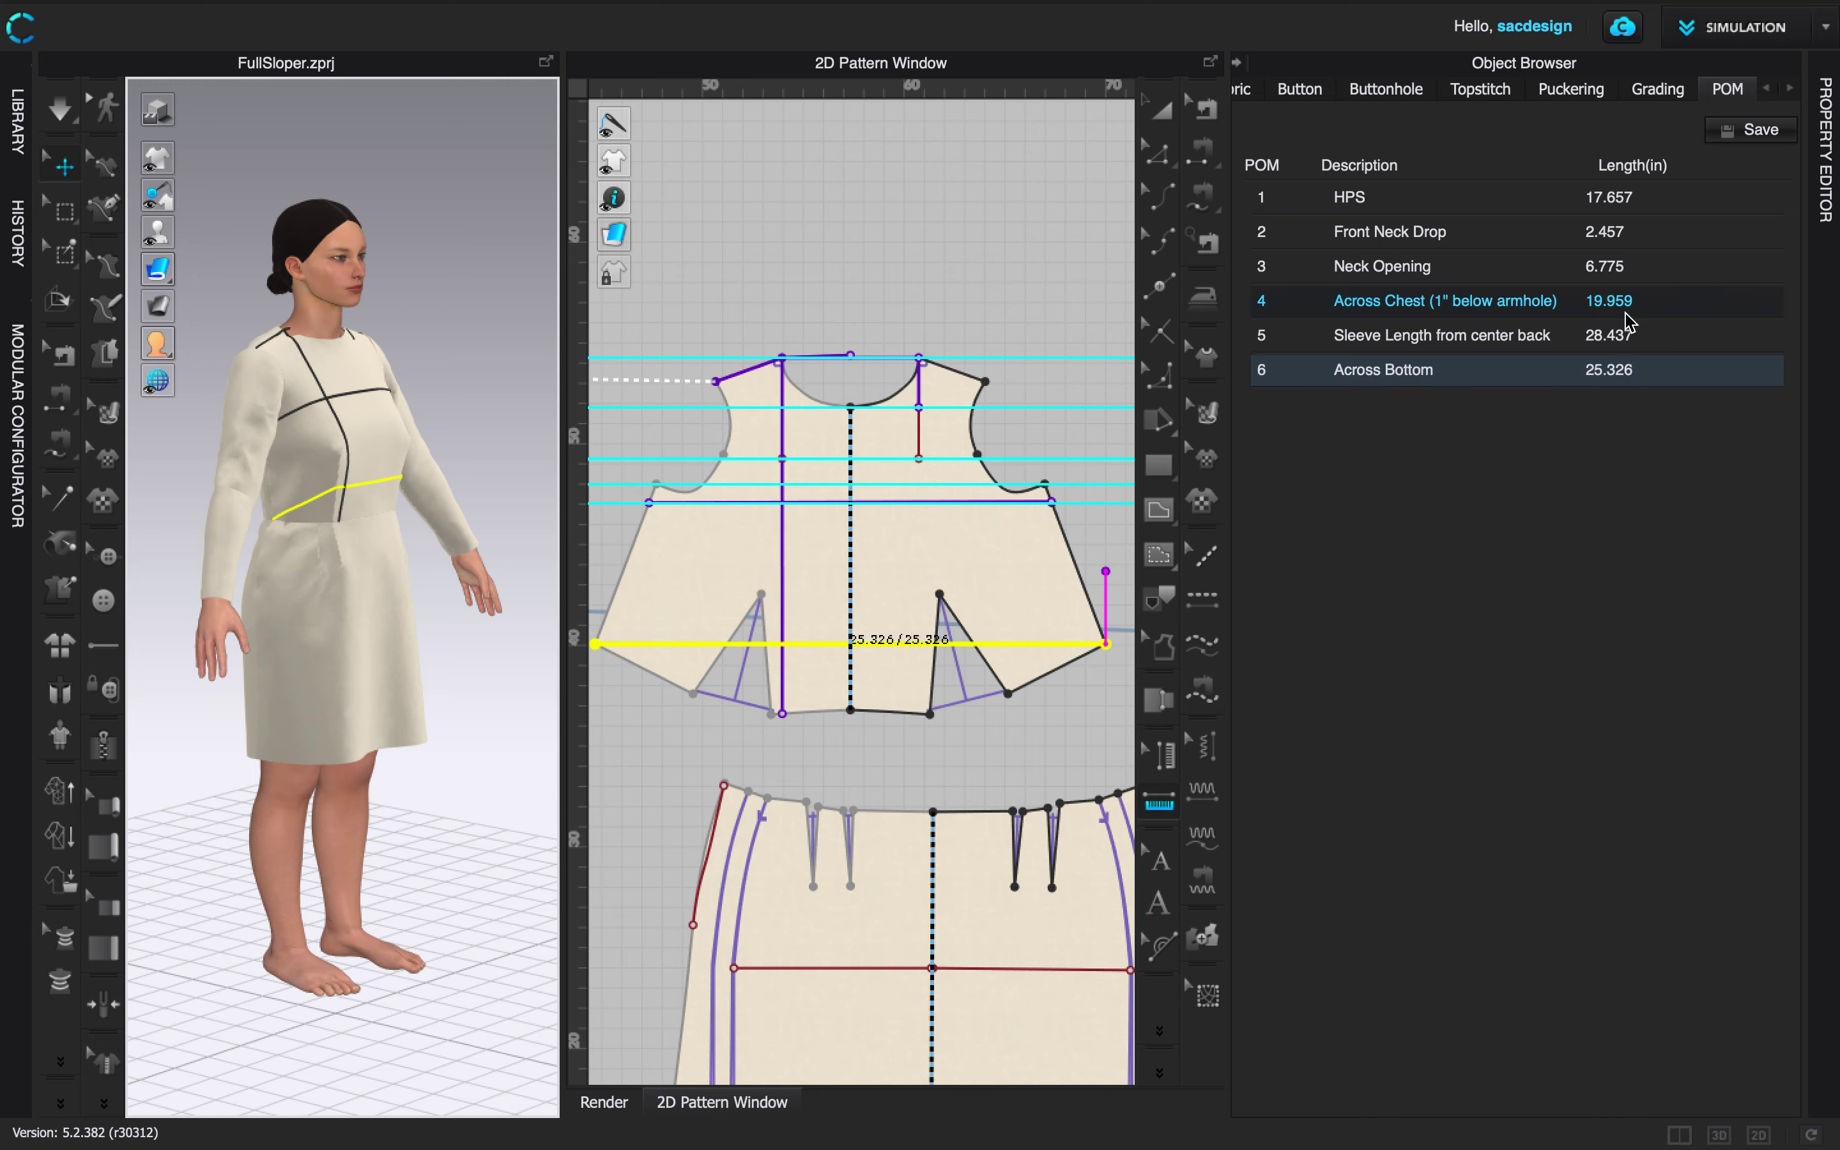
pyautogui.click(1374, 378)
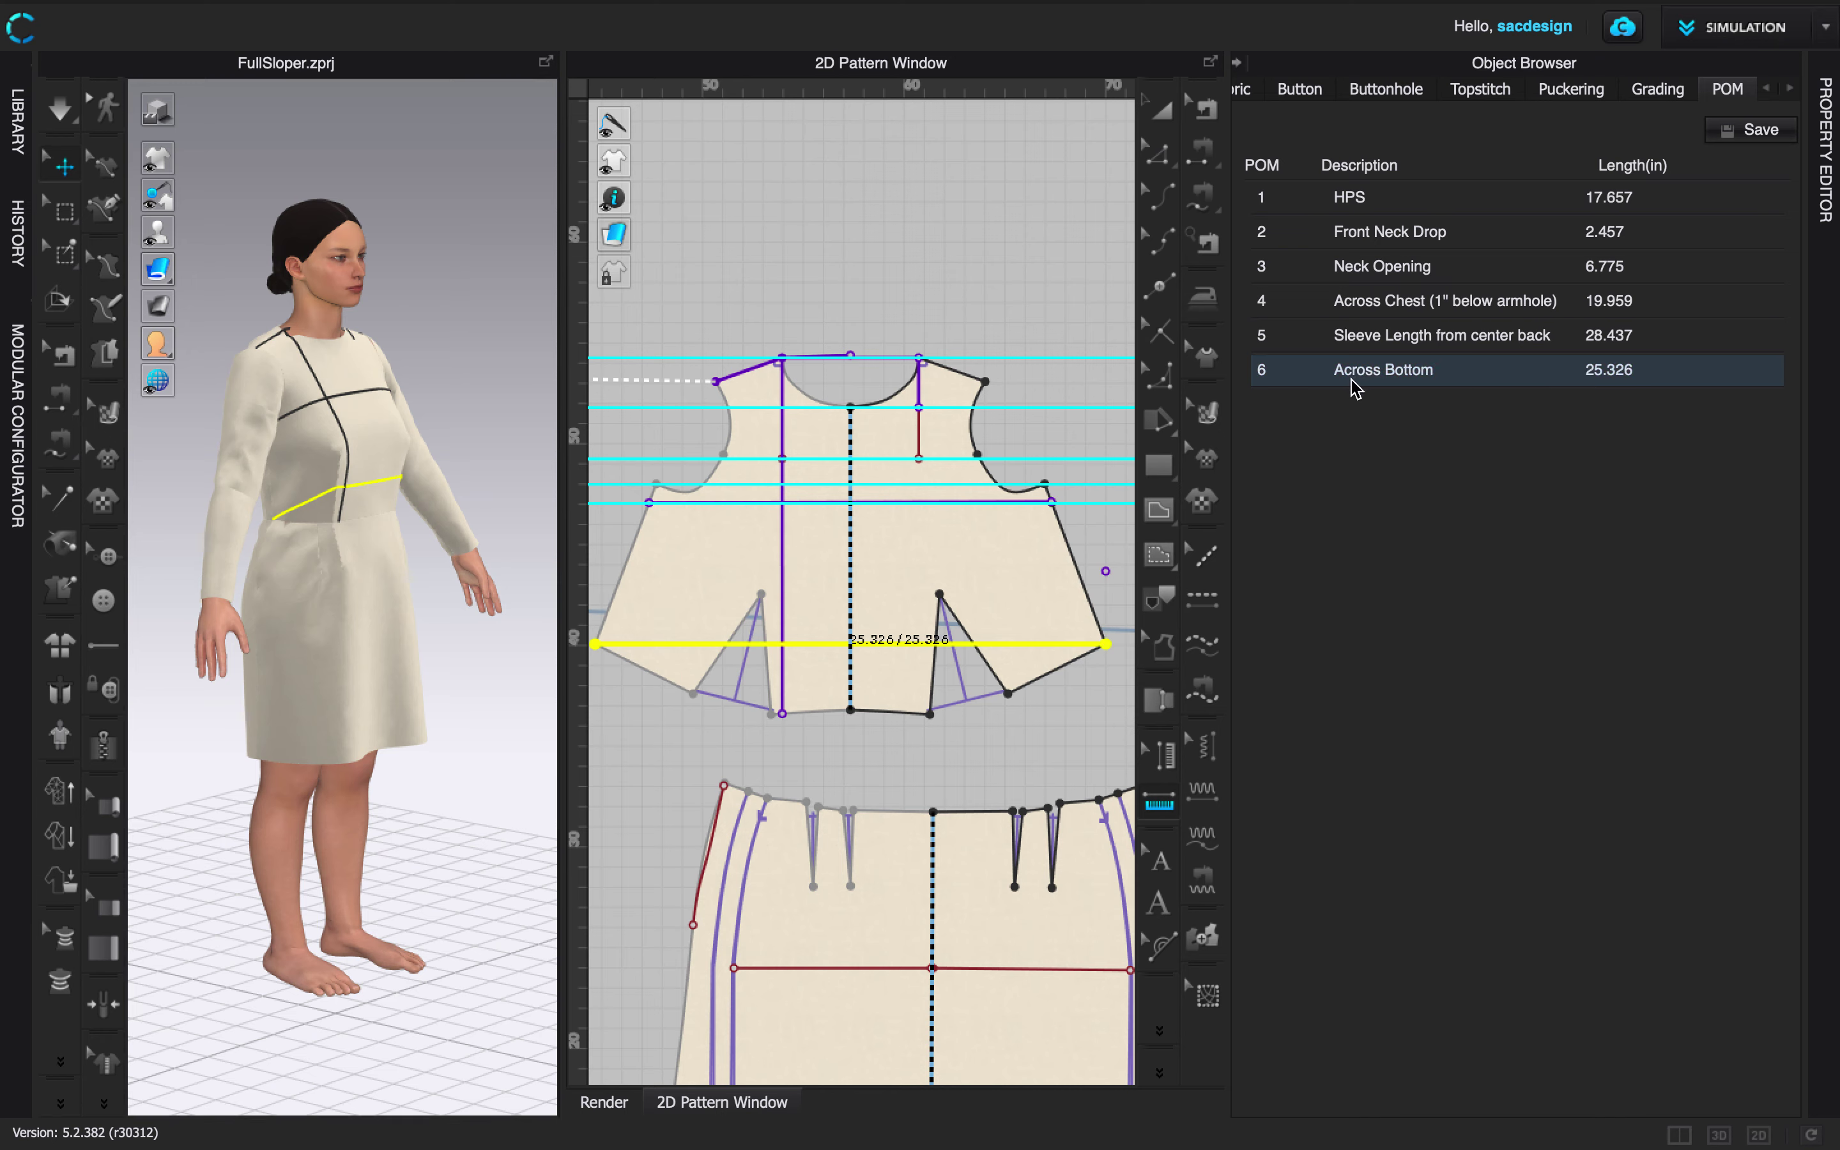
pyautogui.click(1163, 755)
pyautogui.click(1025, 654)
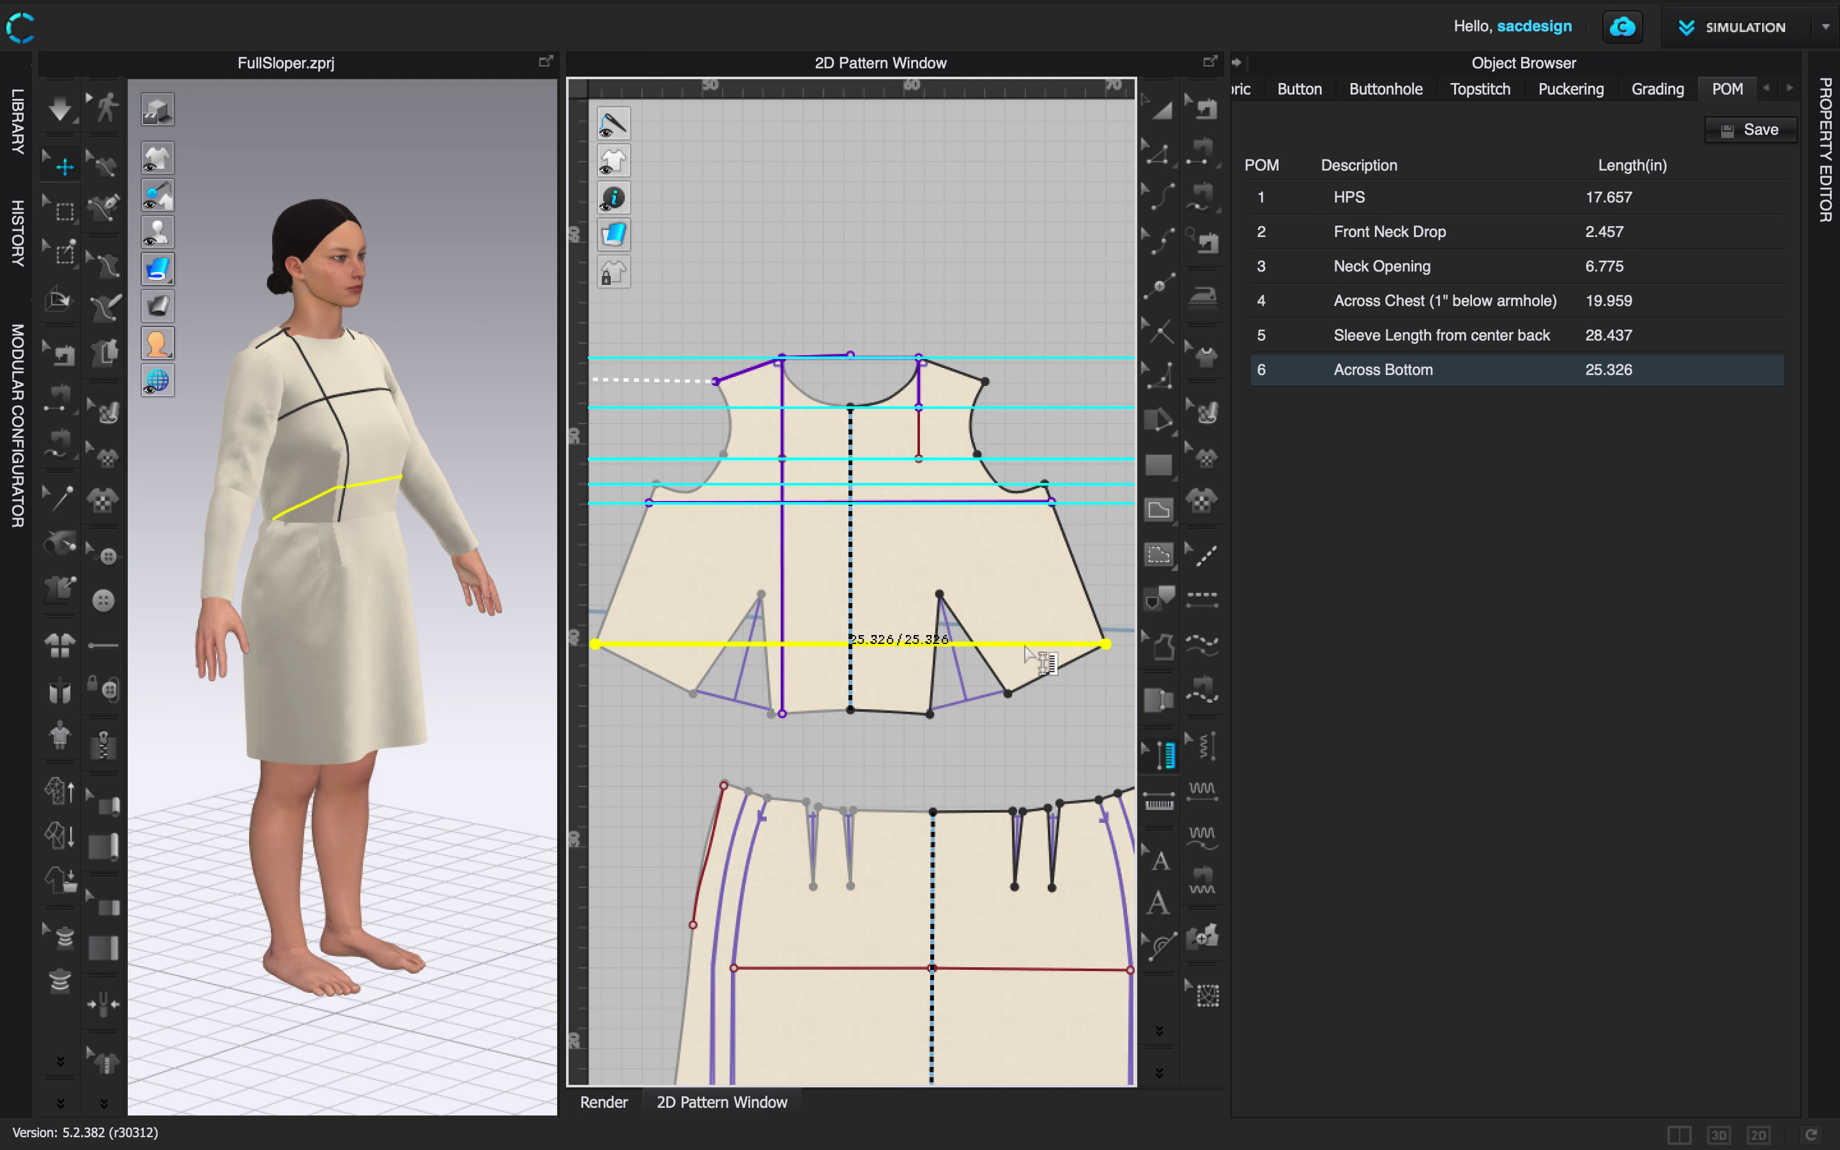
pyautogui.rightClick(1027, 650)
pyautogui.click(1049, 659)
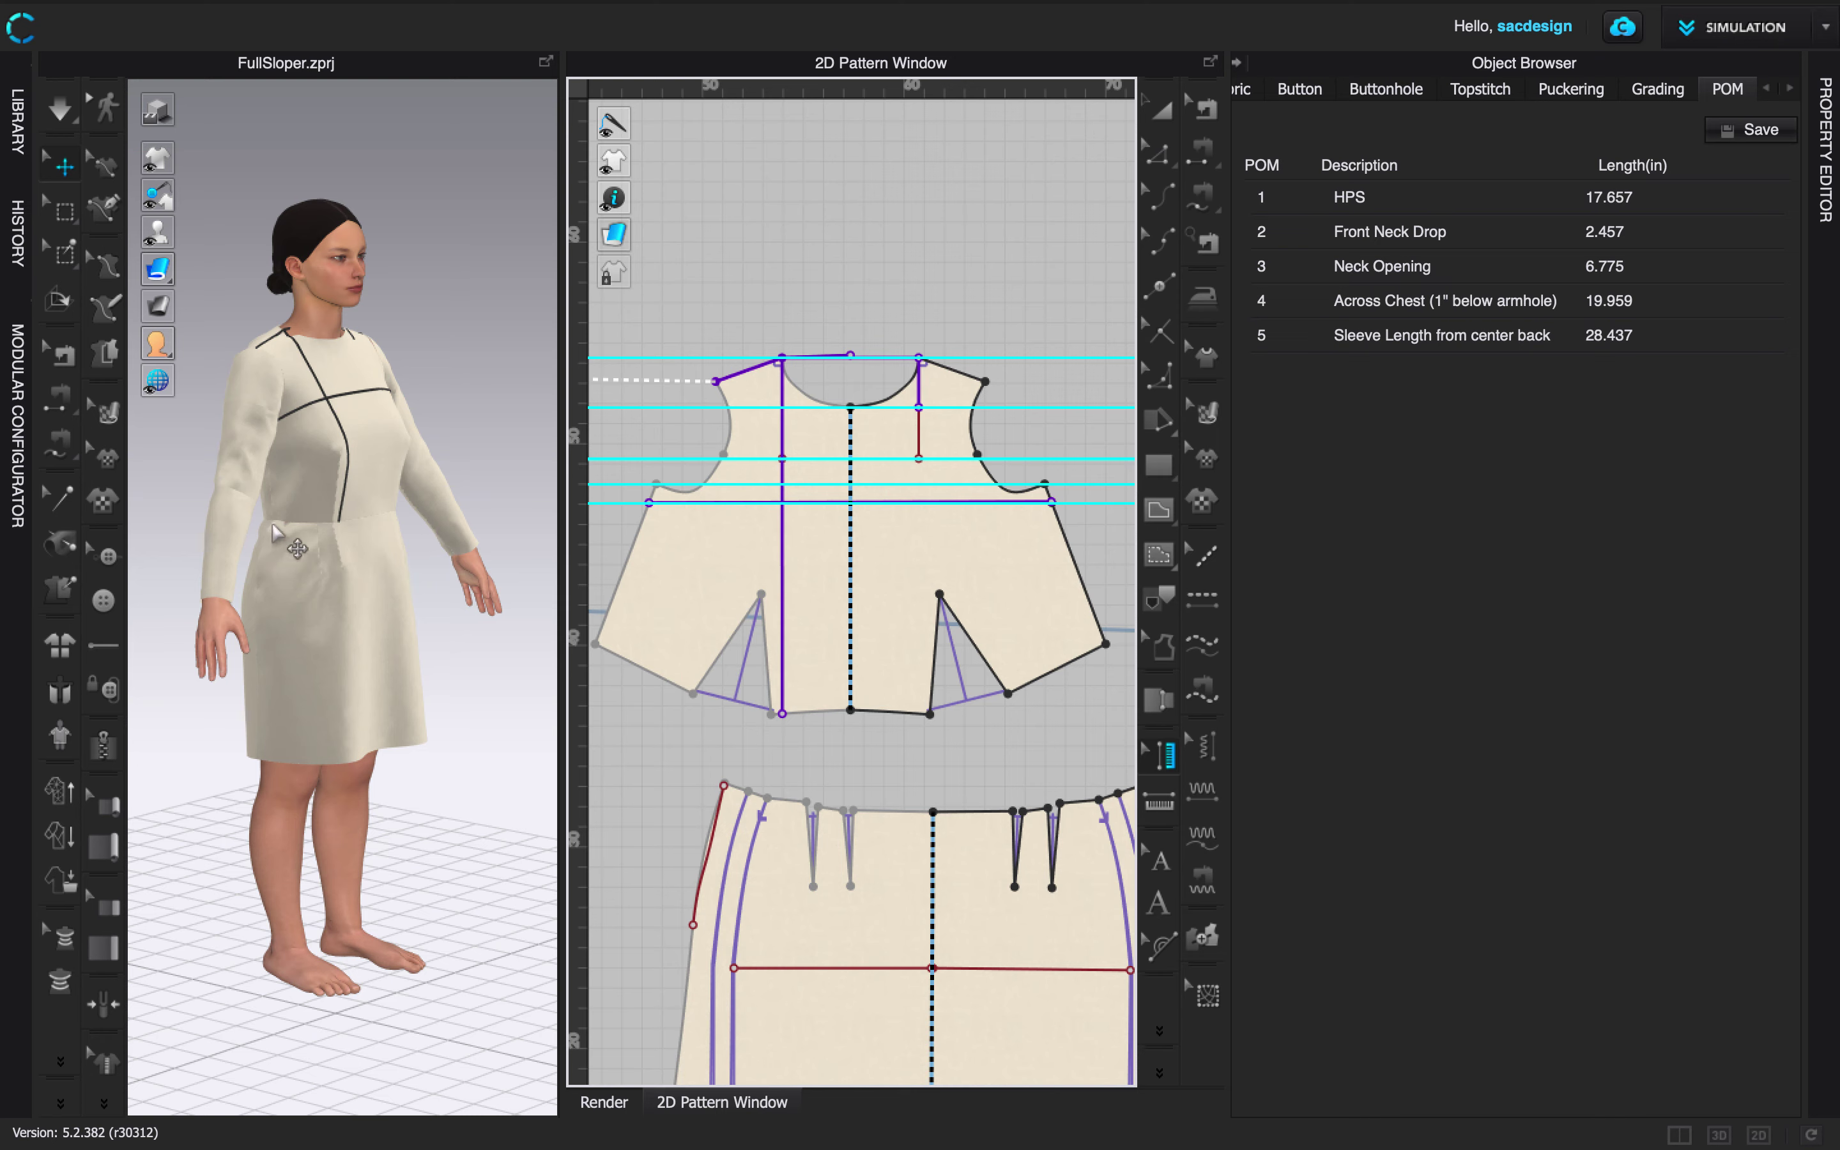
# Add a pattern measurement along the front bodice's waist from side seam to side seam, passing through both legs of each waist dart.
pyautogui.scroll(5, 275, 531)
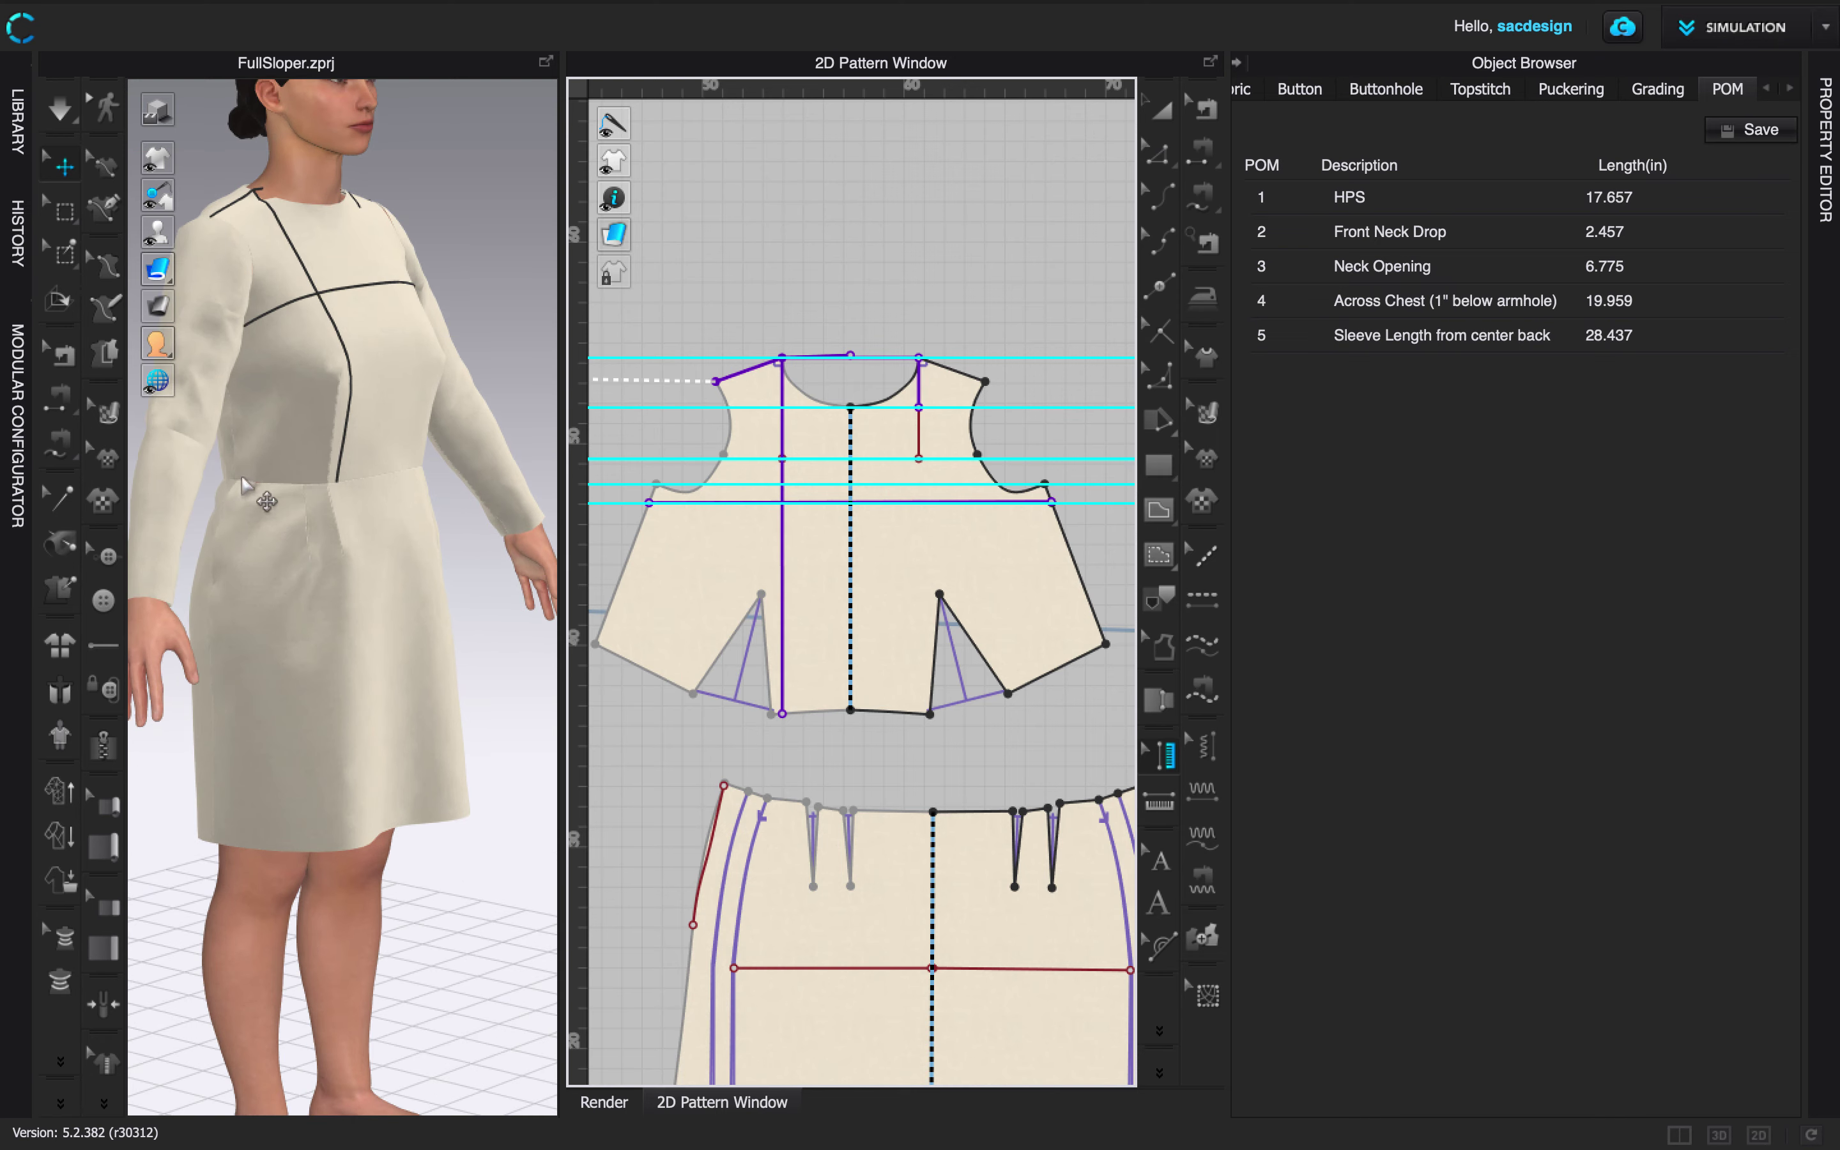
pyautogui.click(1160, 800)
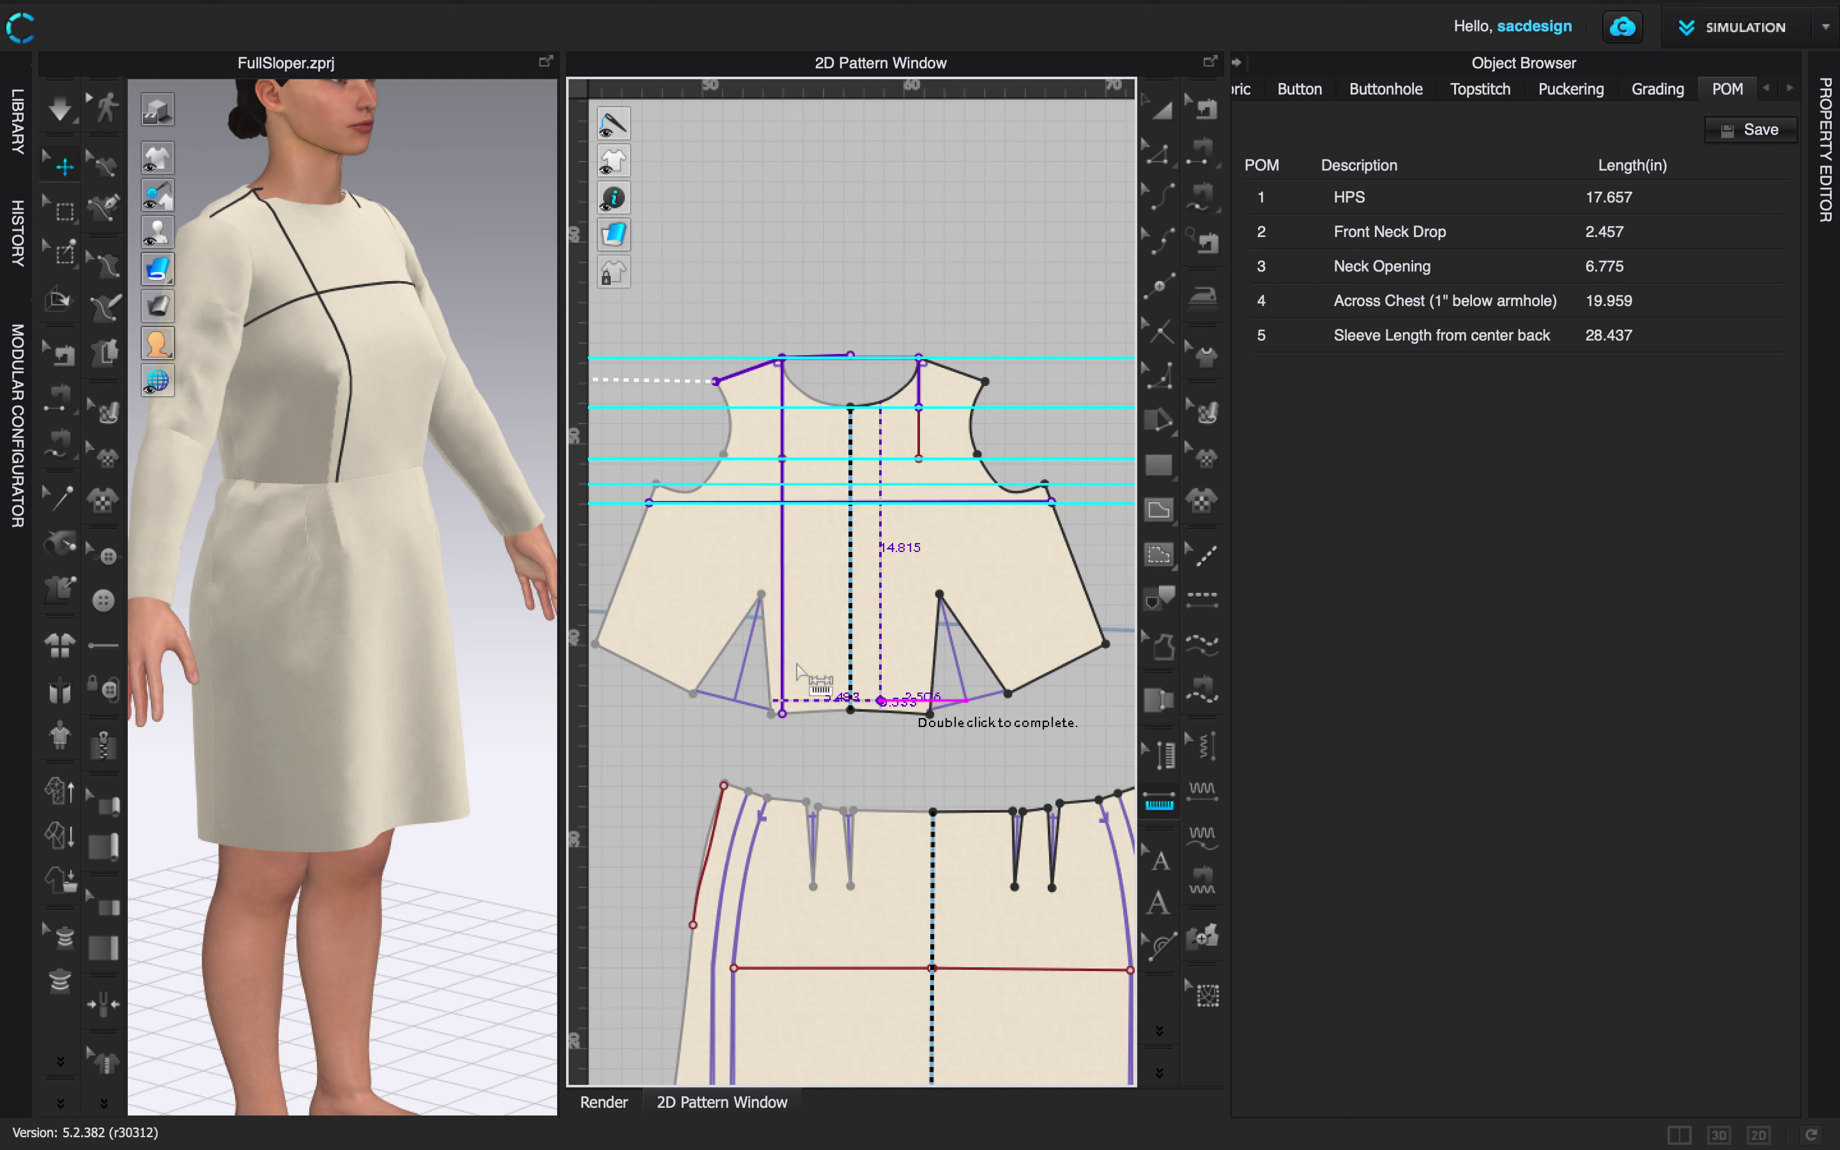
pyautogui.click(595, 643)
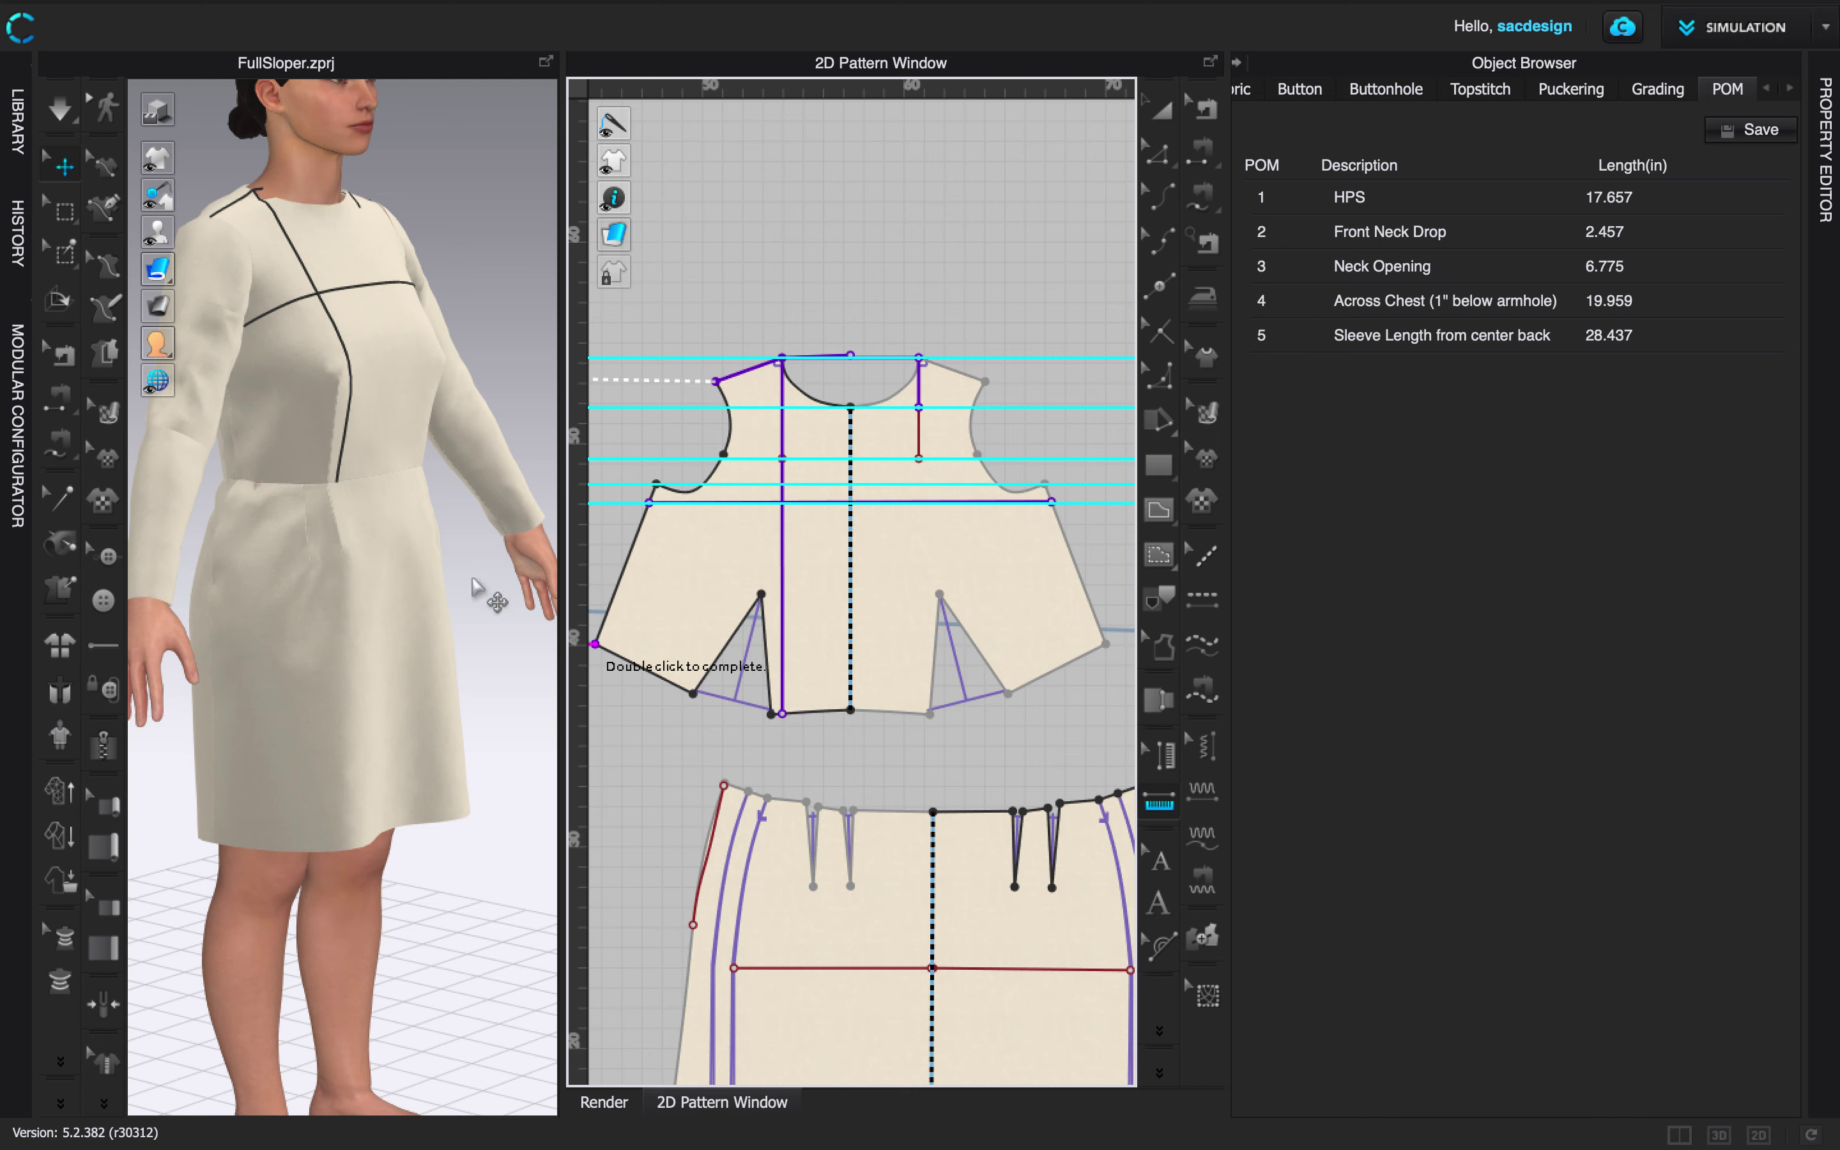
pyautogui.click(692, 694)
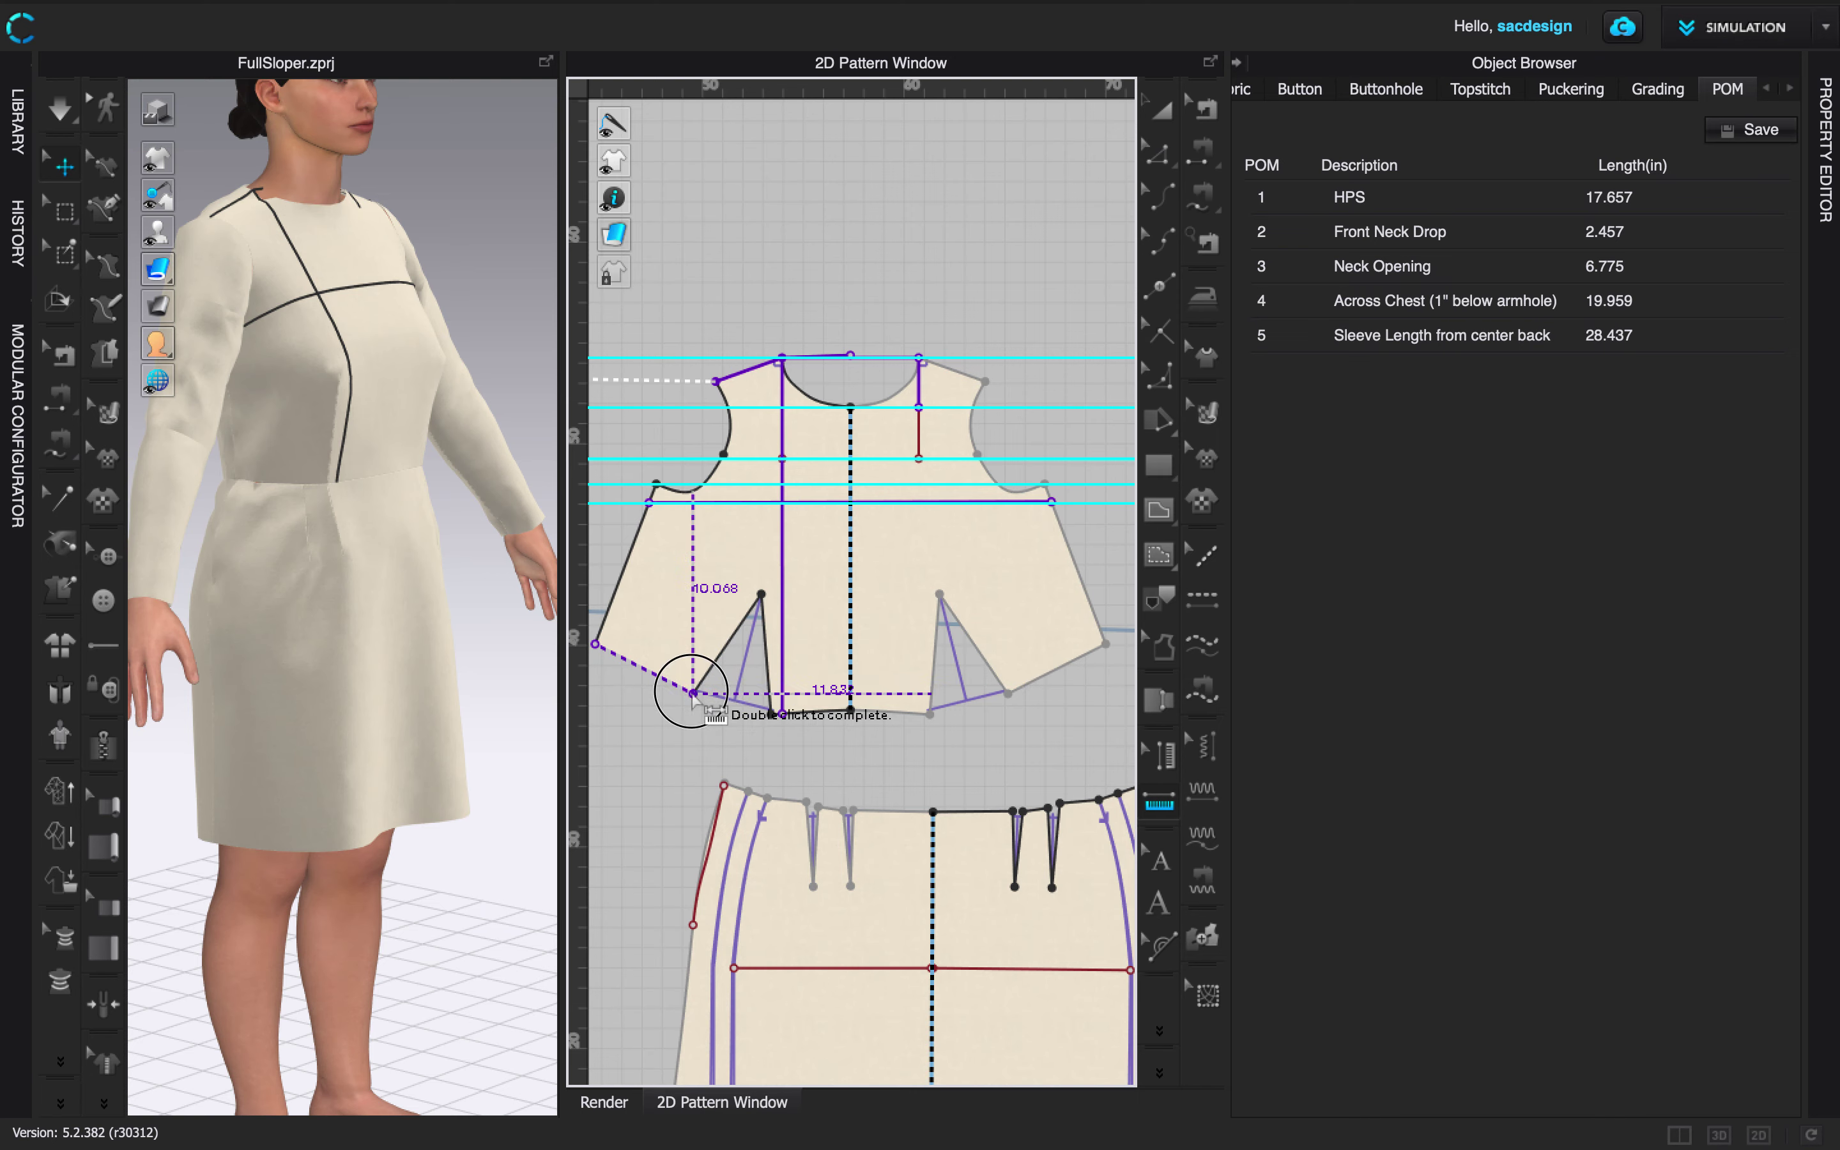
pyautogui.click(770, 714)
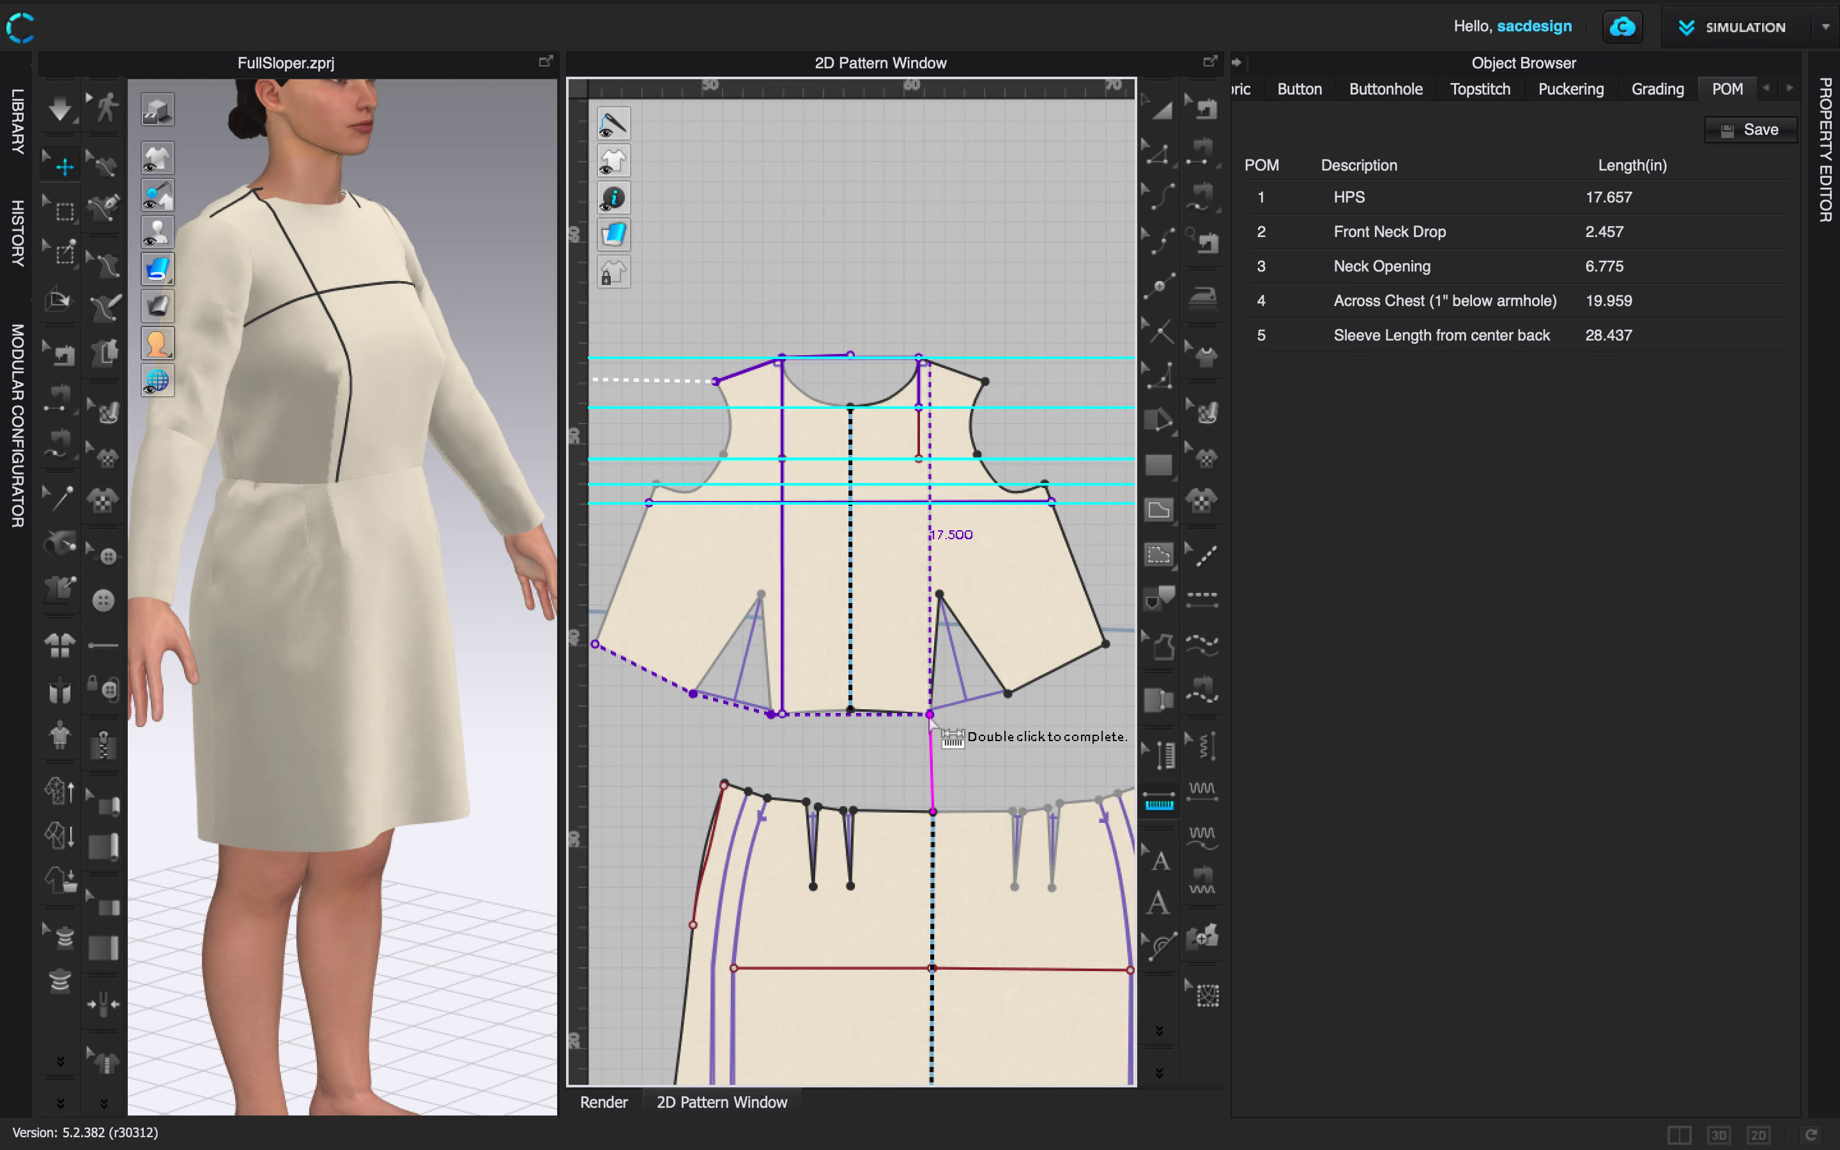
pyautogui.click(1007, 694)
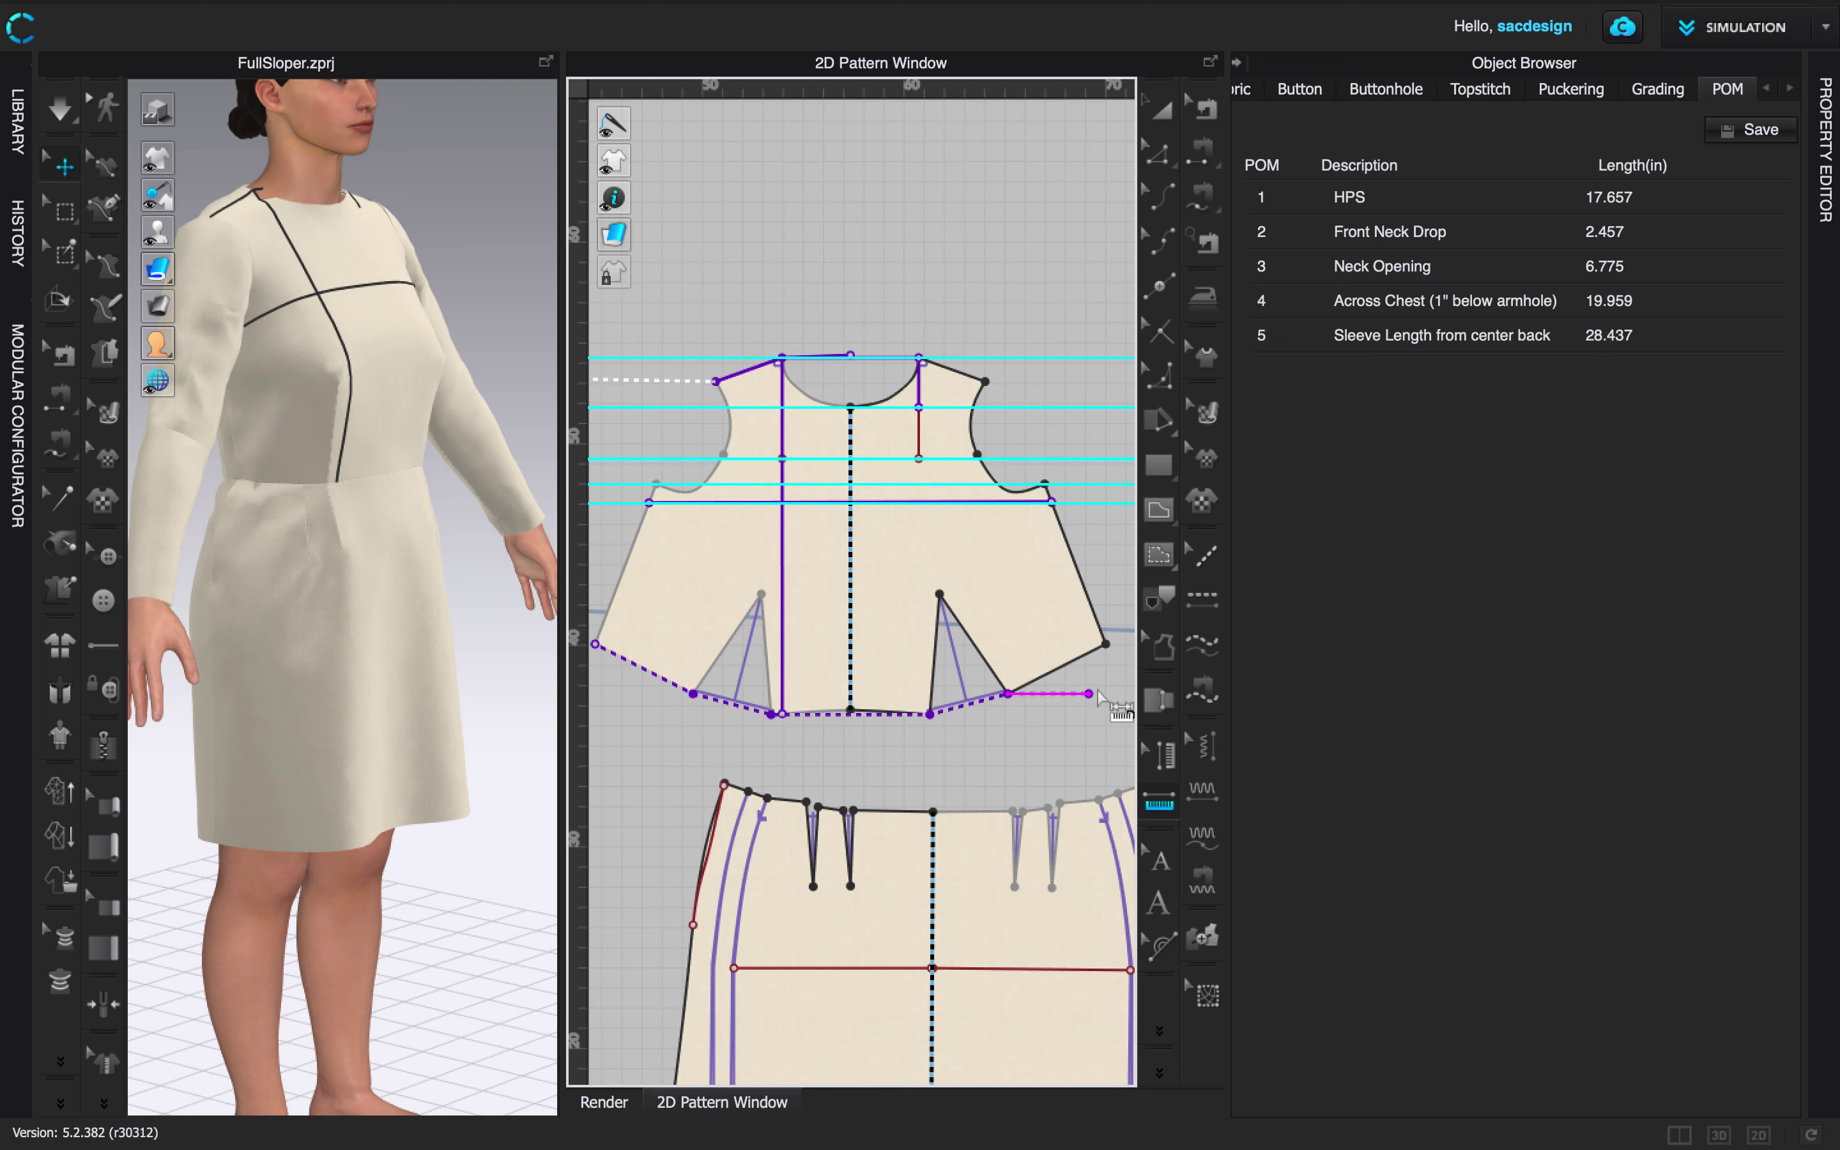
pyautogui.doubleClick(1104, 644)
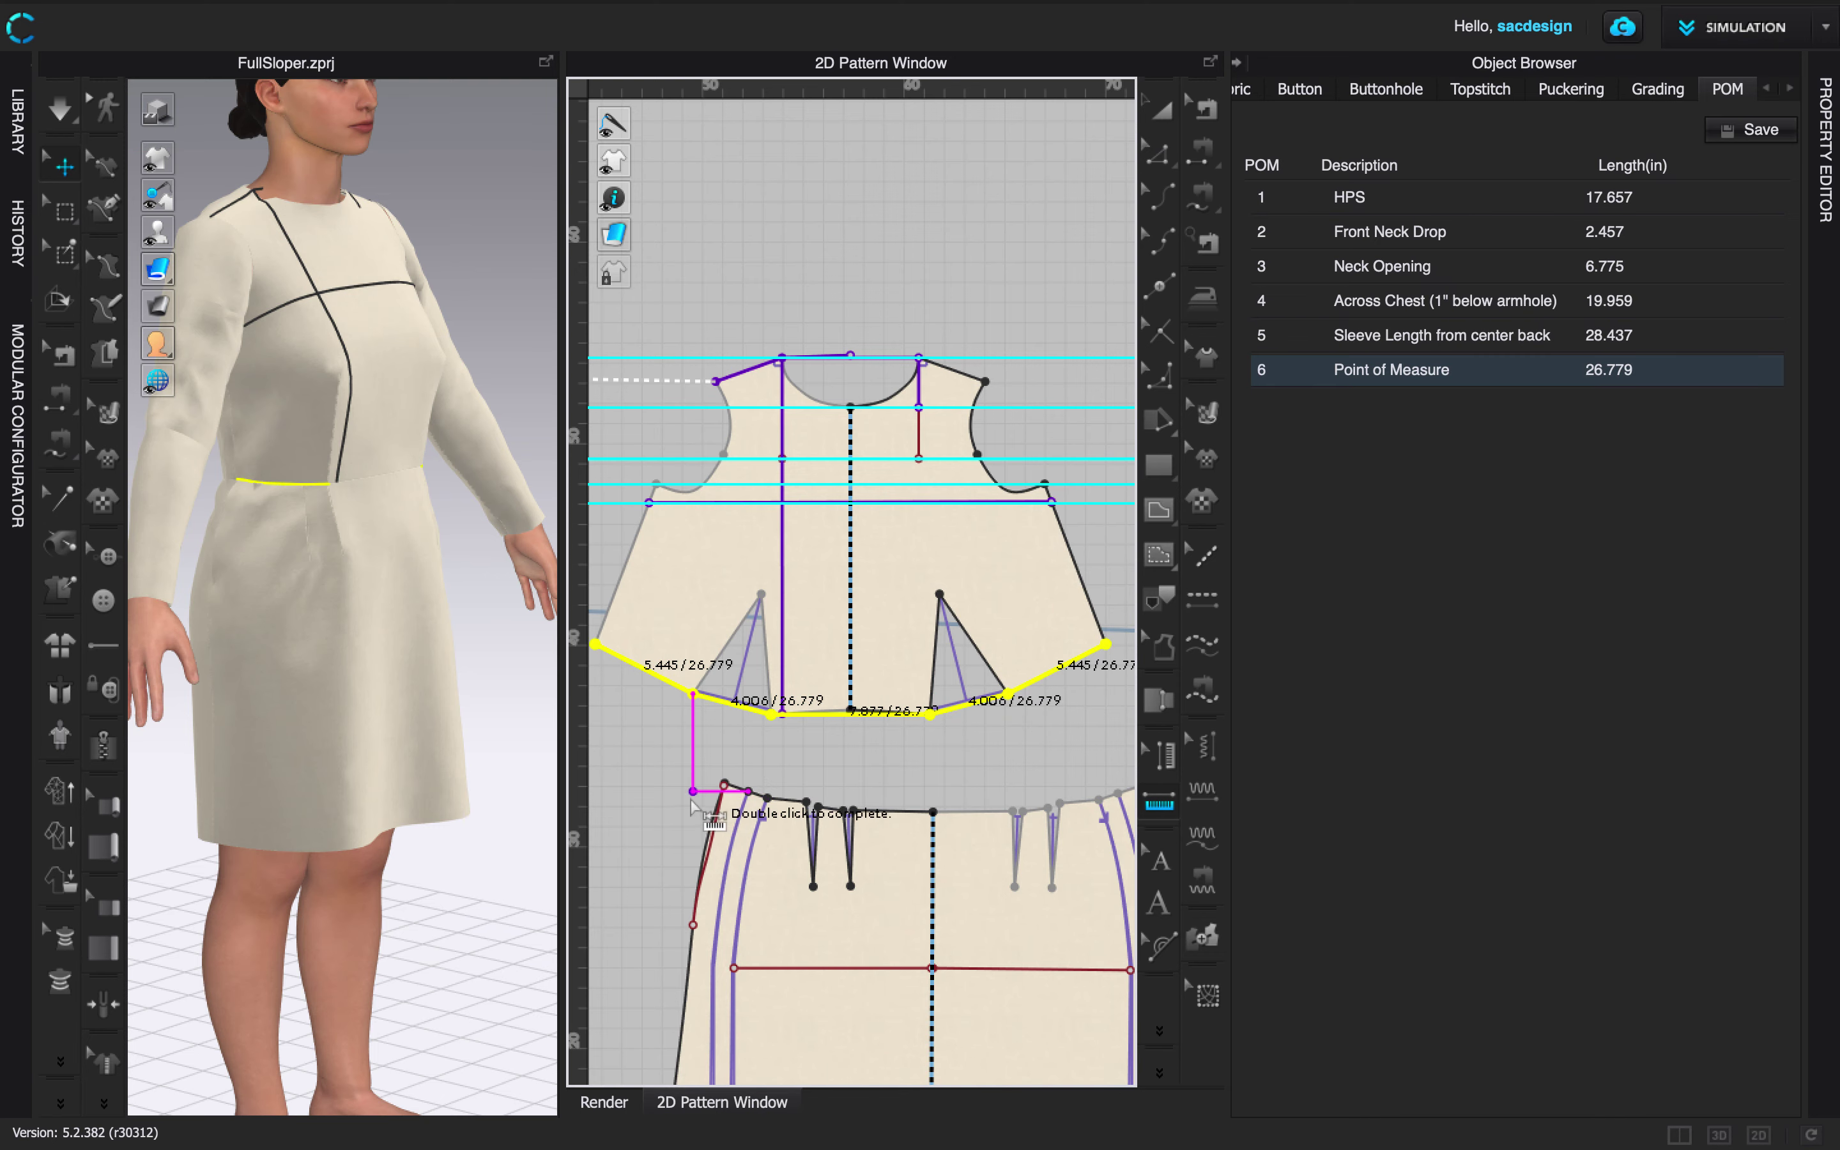
# Examine the waist measurement line against the front bodice's bottom edge and measure the waist segments beside the dart.
pyautogui.scroll(3, 884, 787)
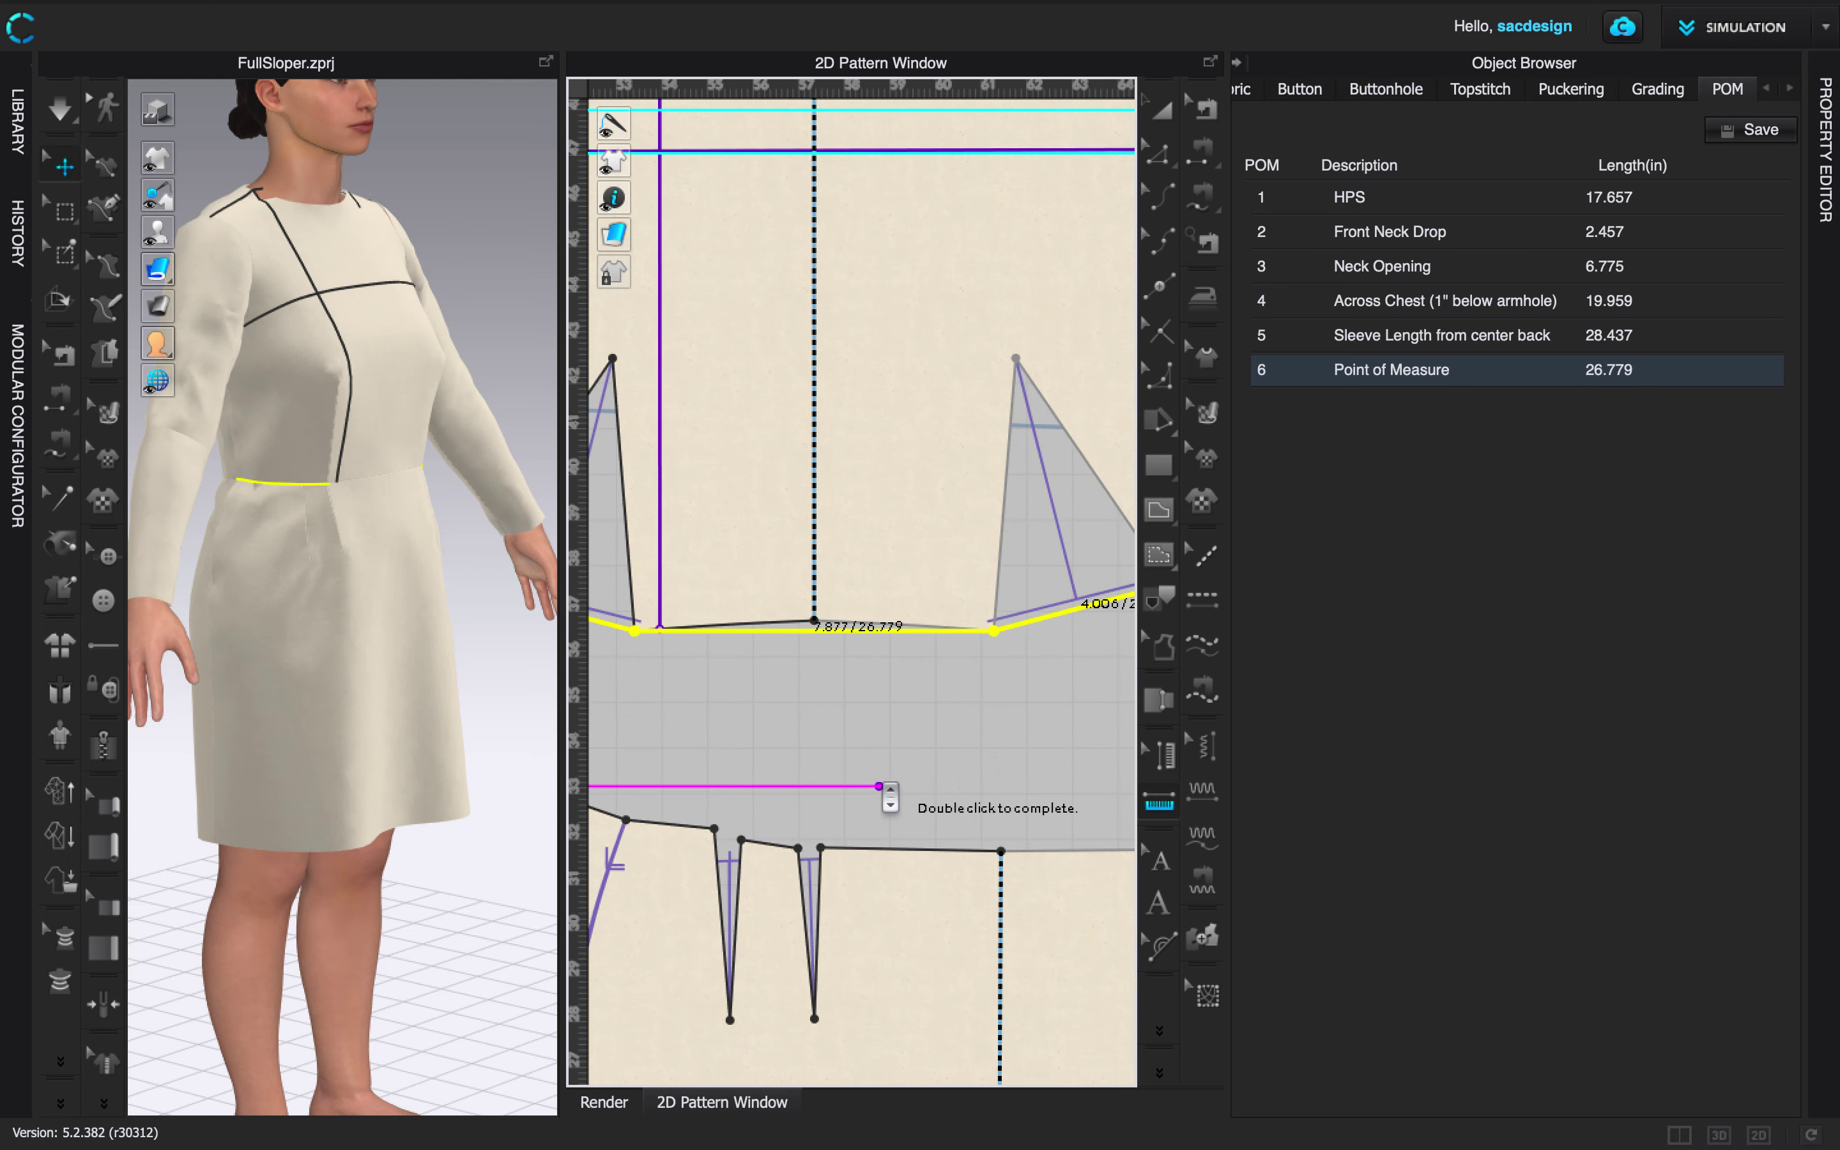
pyautogui.scroll(1, 882, 678)
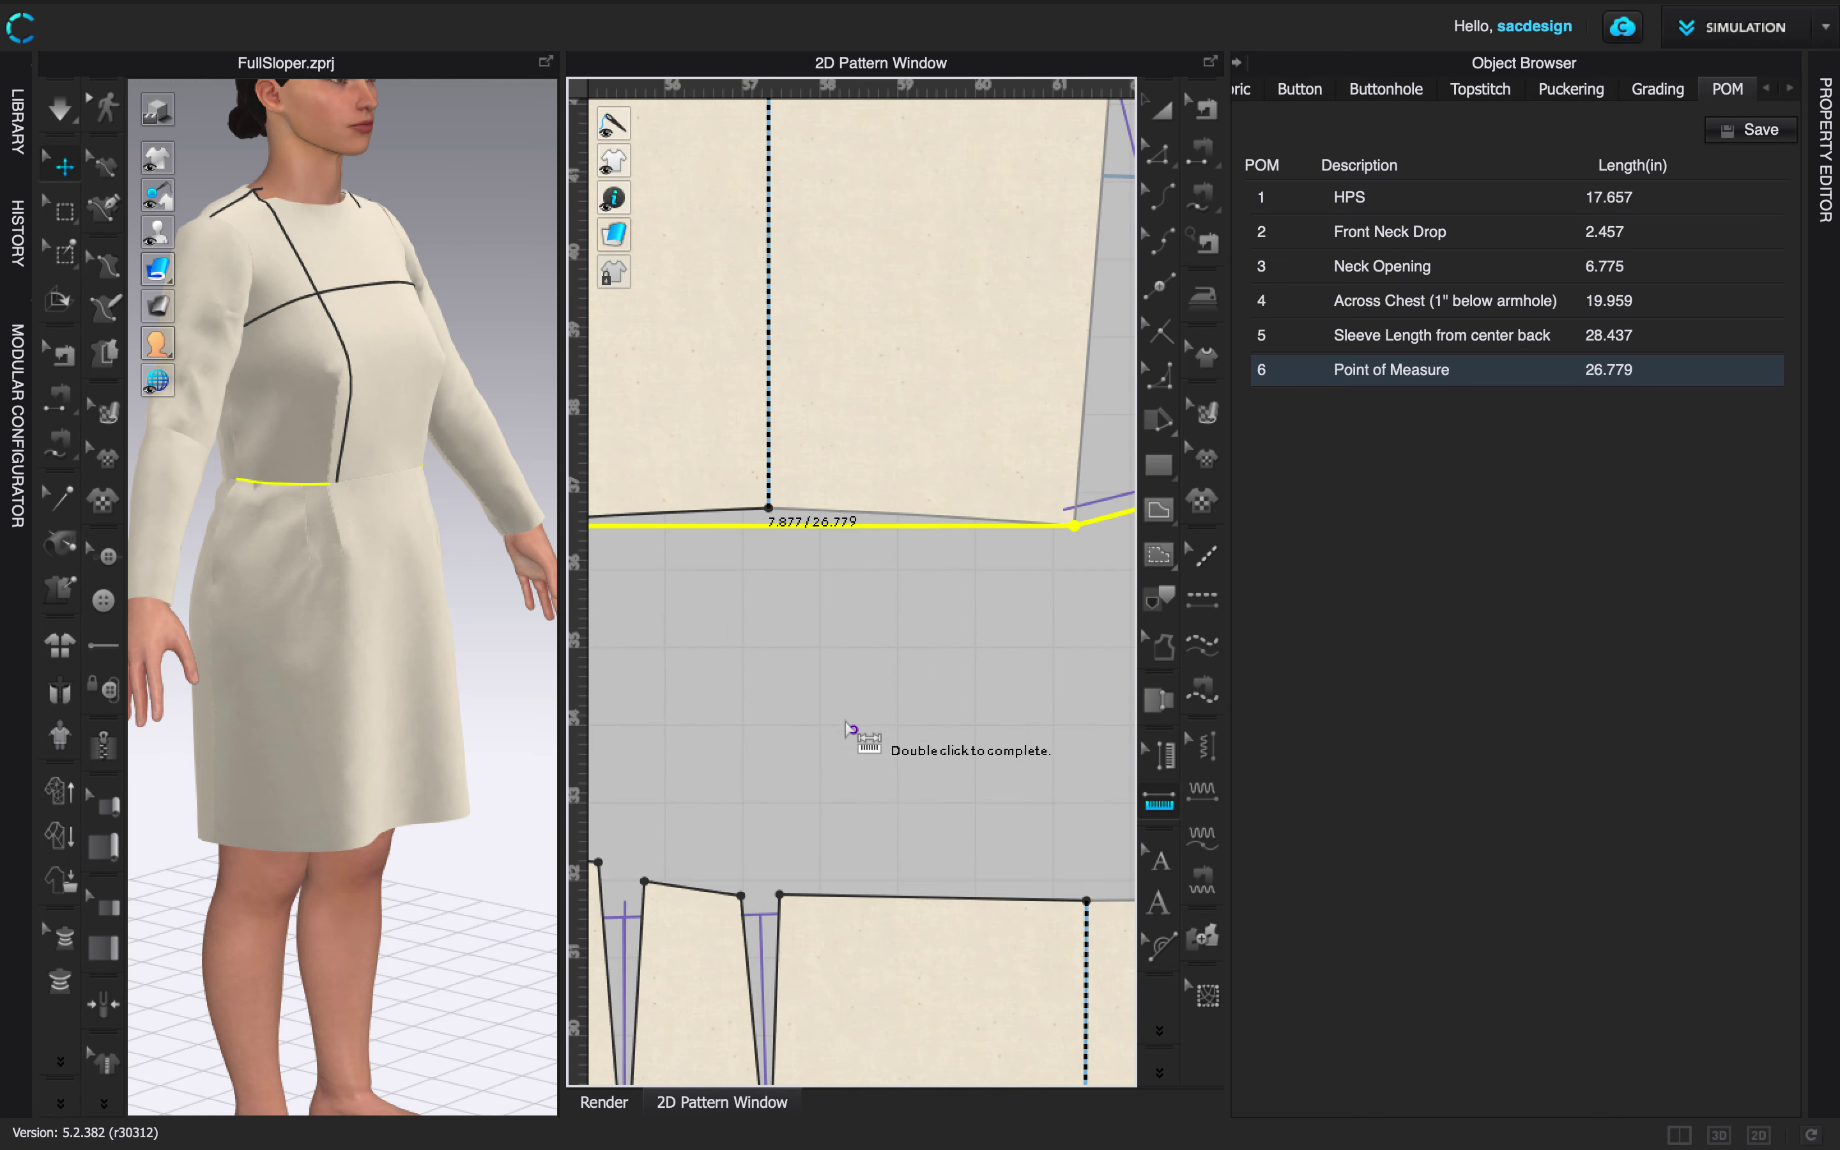
pyautogui.scroll(-2, 838, 713)
pyautogui.scroll(-1, 838, 713)
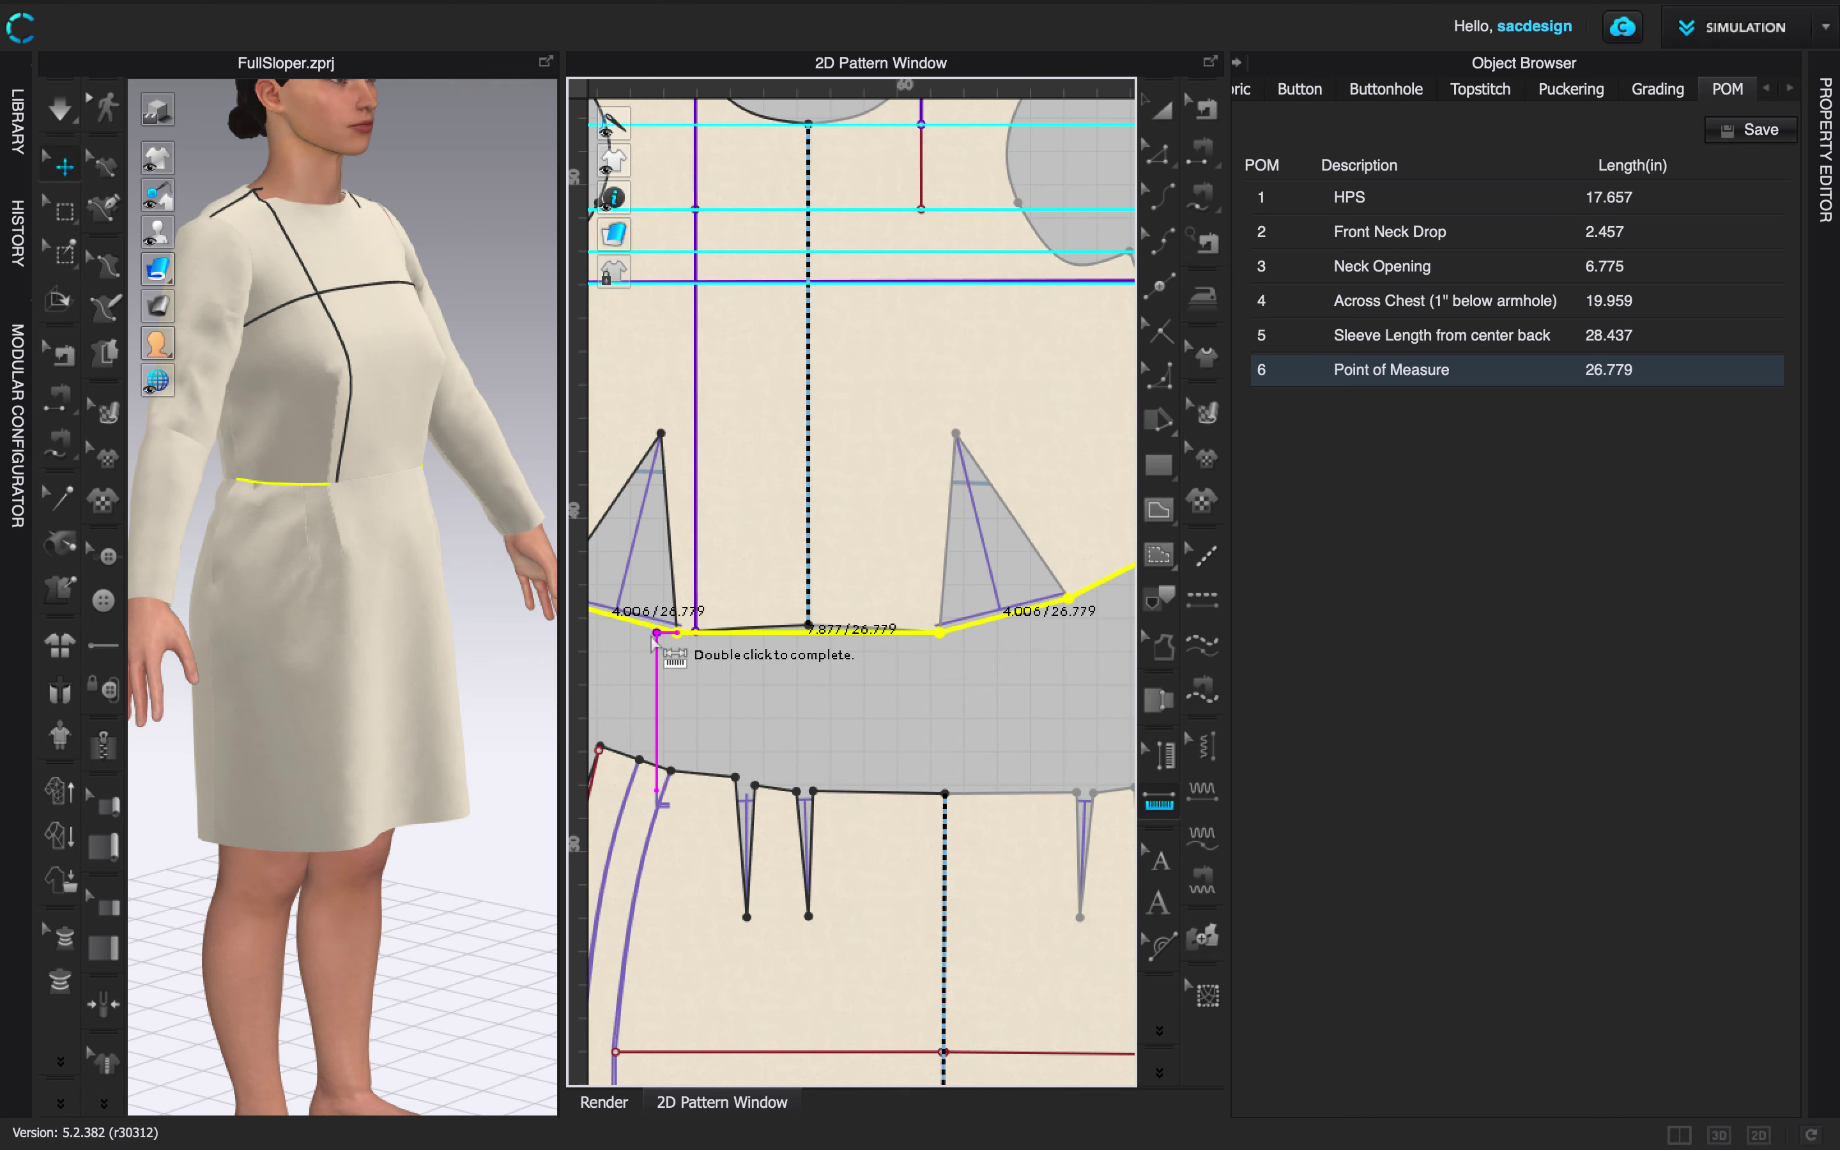
pyautogui.moveTo(718, 657); pyautogui.dragTo(880, 687, button='right')
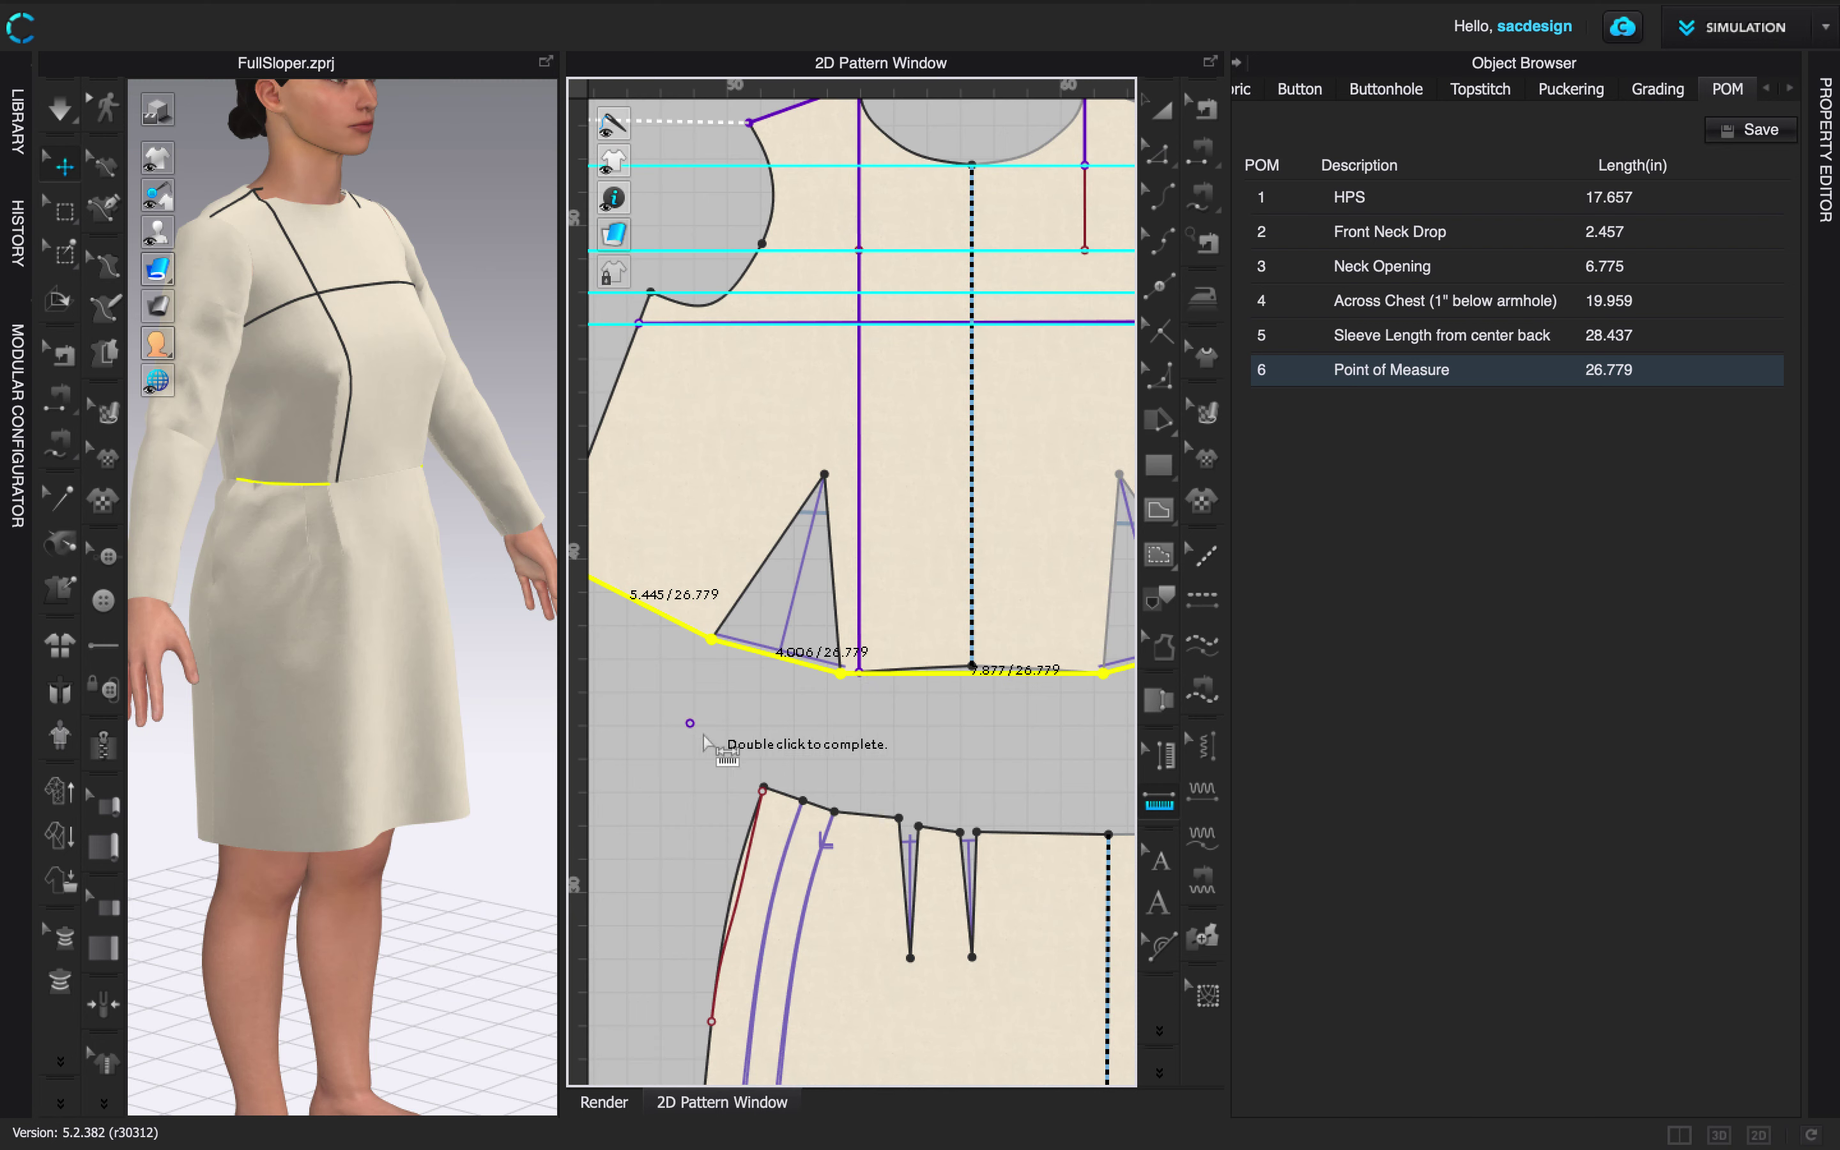
pyautogui.press('a')
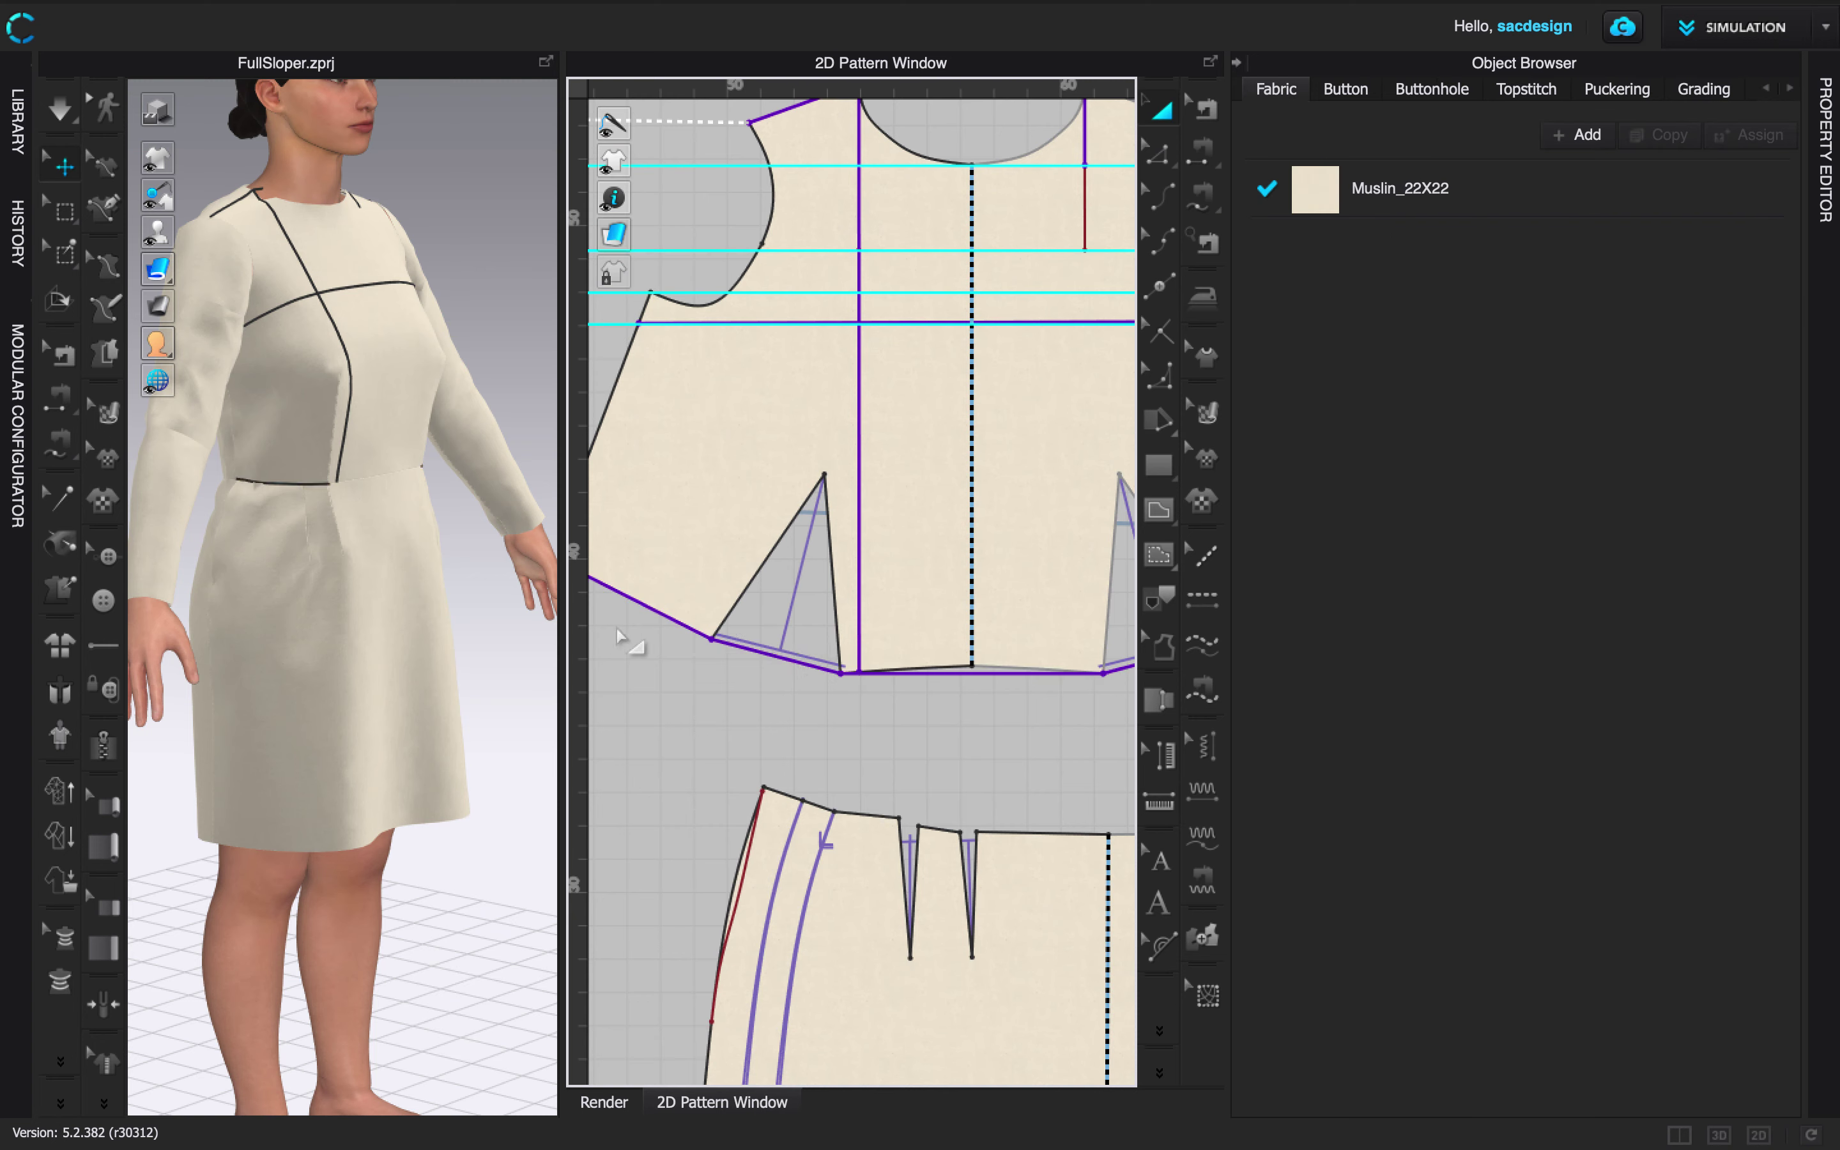
pyautogui.press('z')
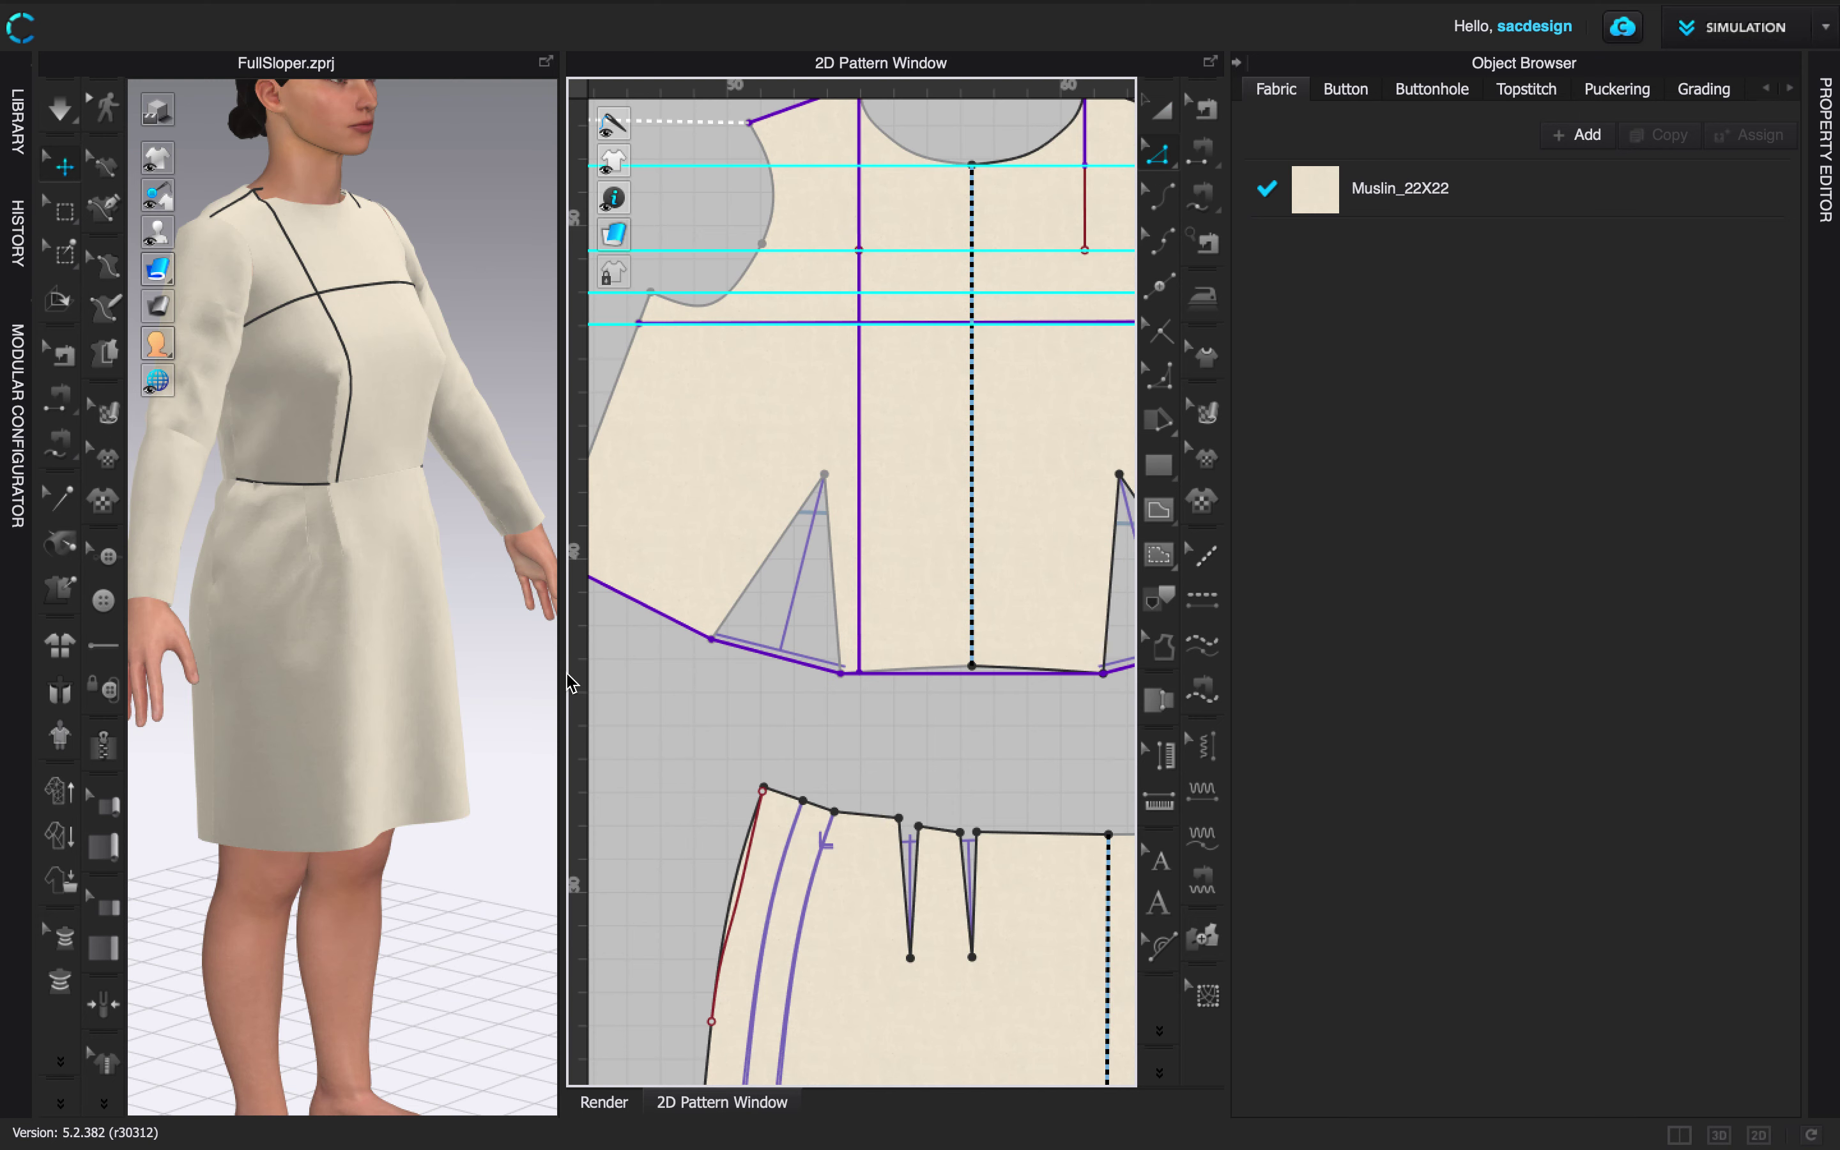
pyautogui.click(669, 623)
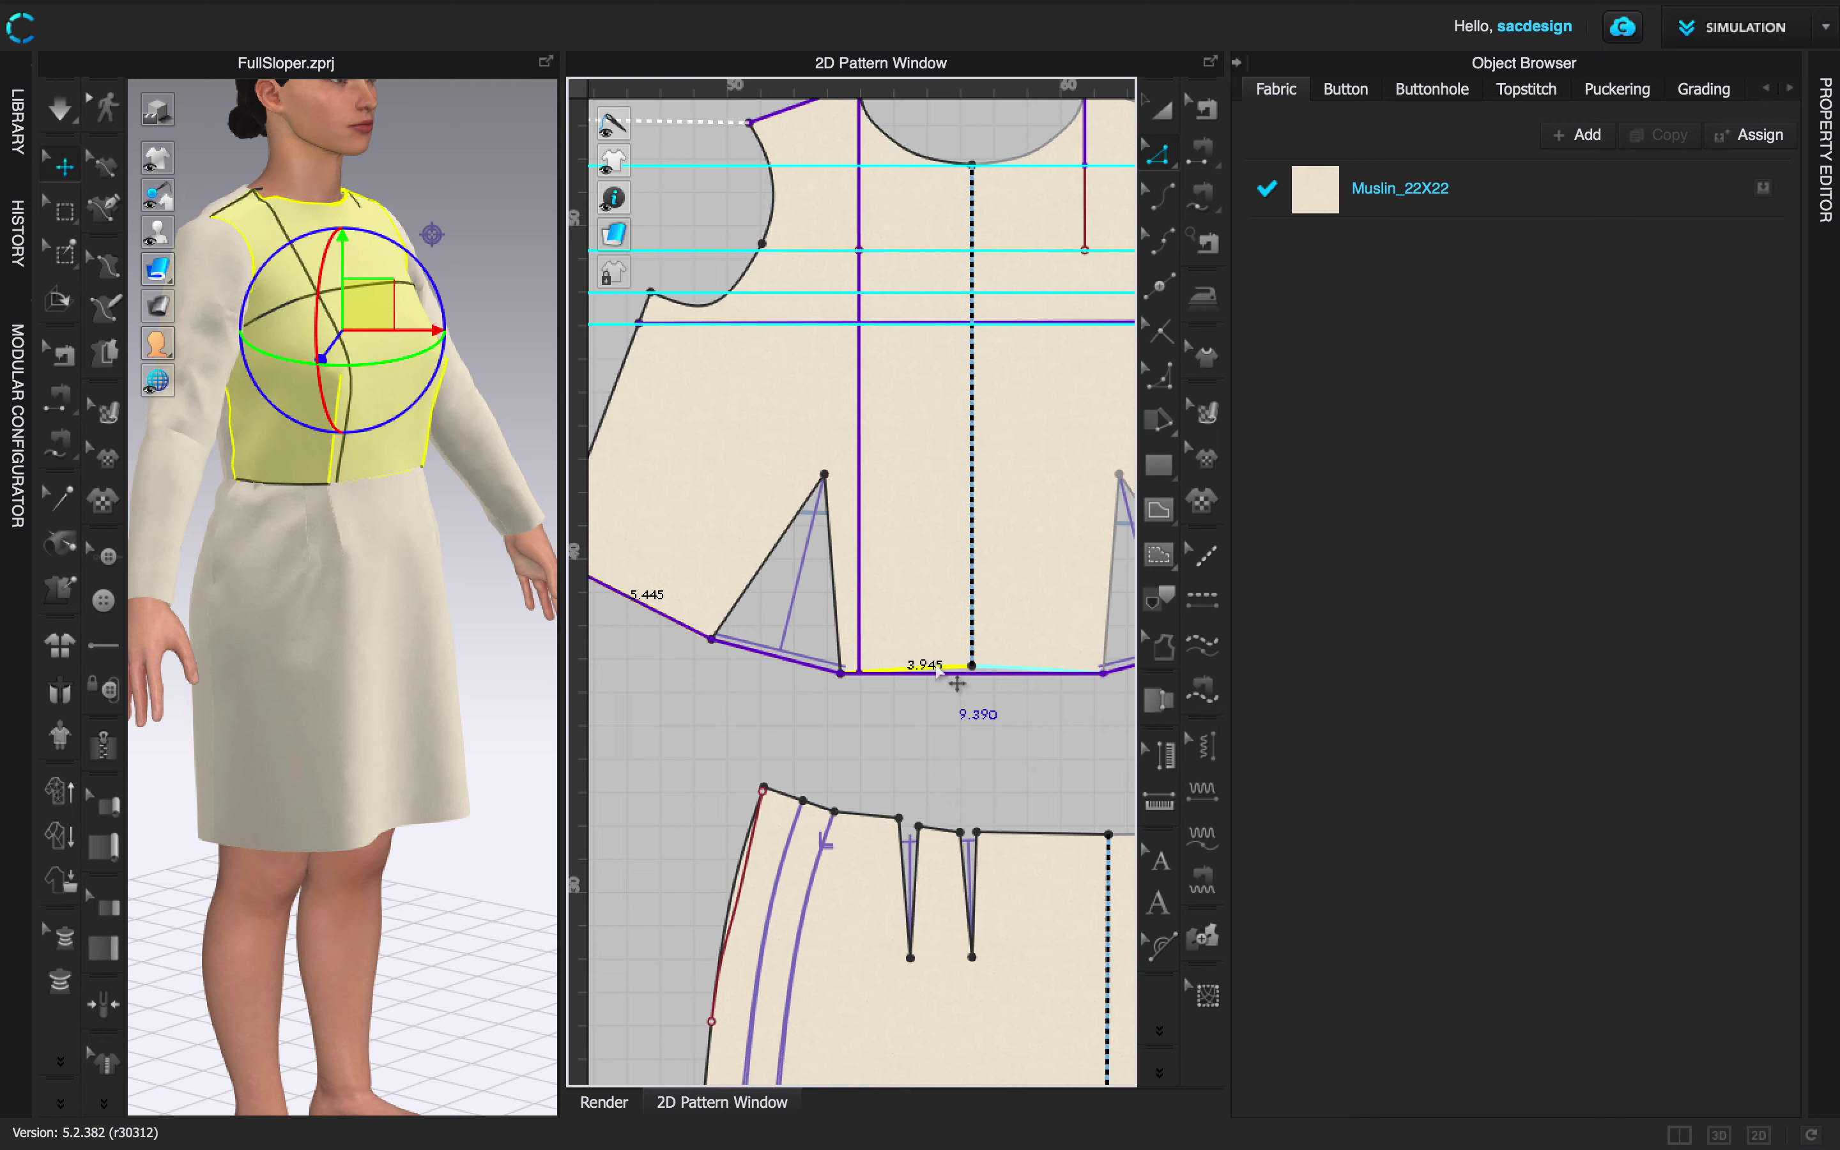
pyautogui.click(787, 688)
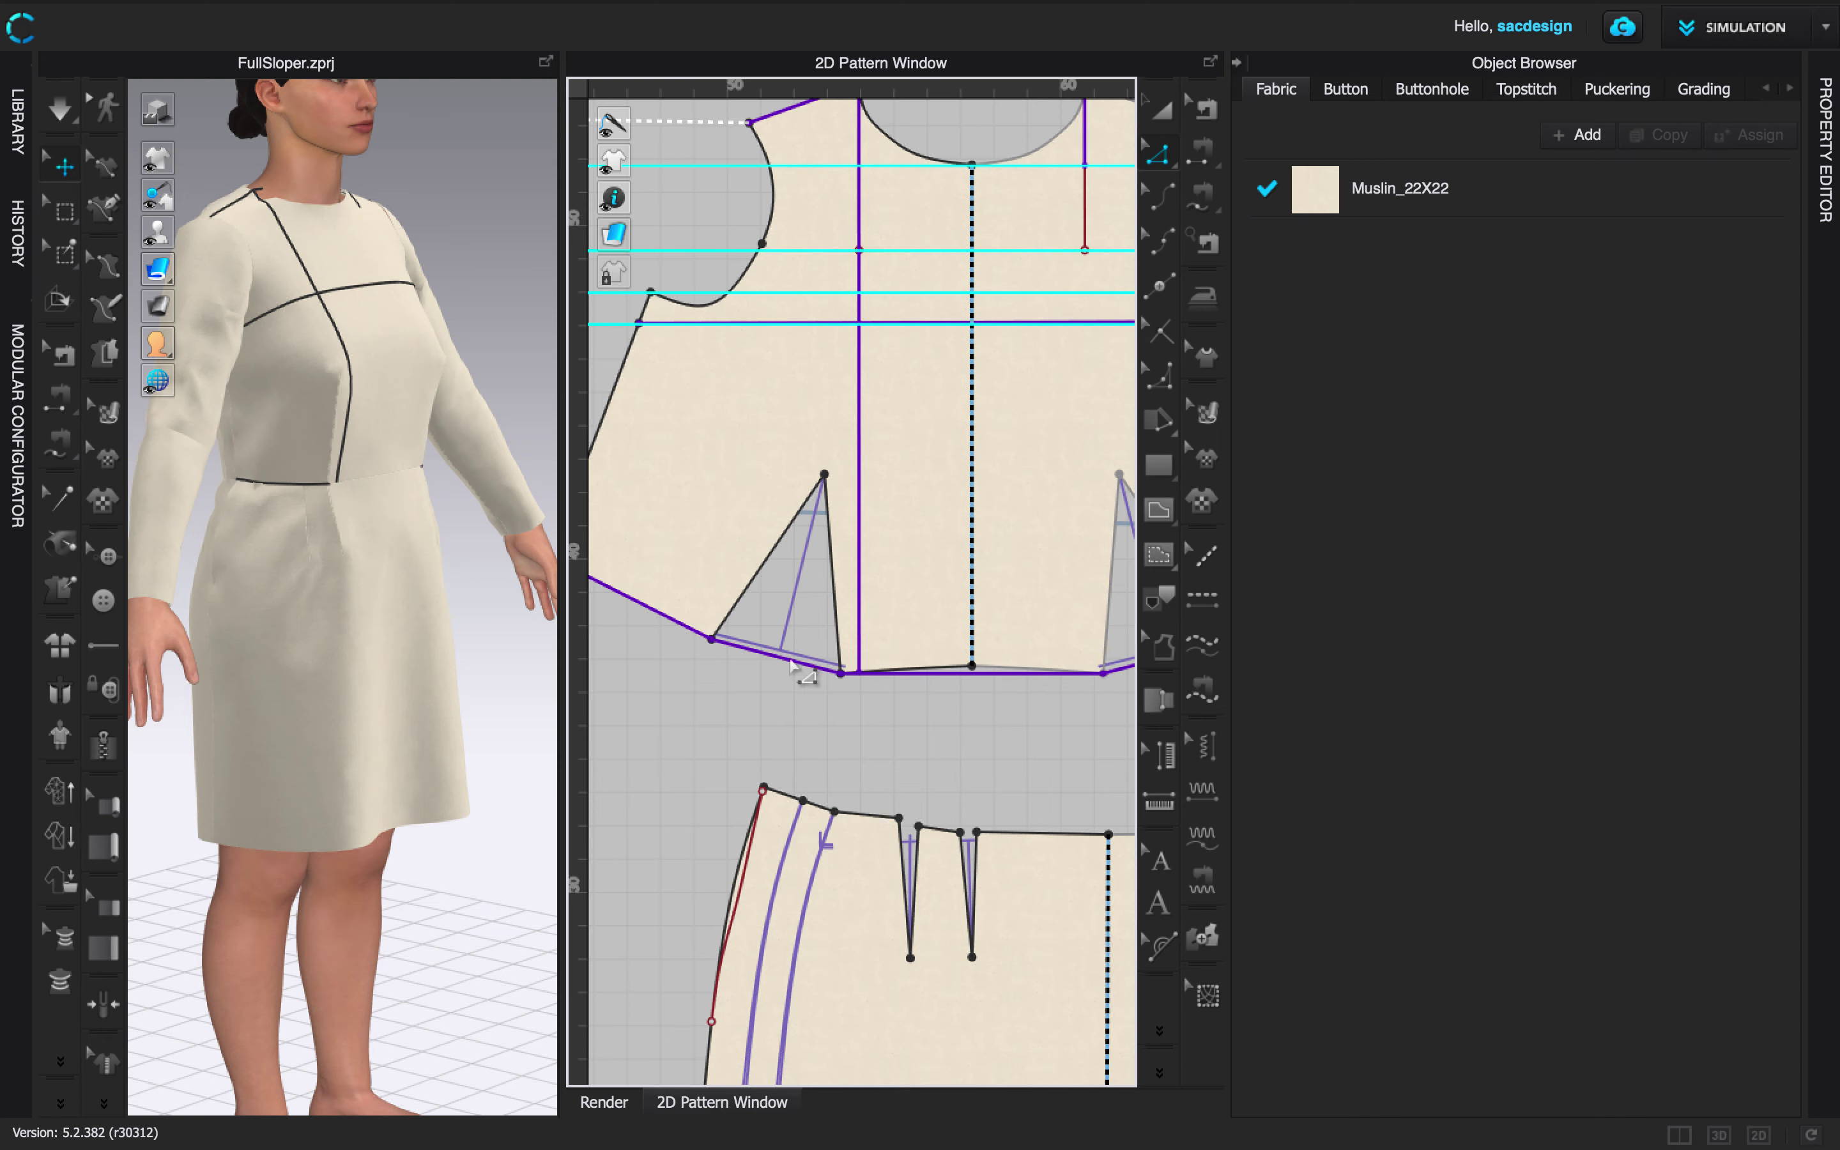
# Check the unnamed sixth entry in the points of measure list and delete that waist measurement from the front bodice.
pyautogui.click(1789, 88)
pyautogui.click(1728, 88)
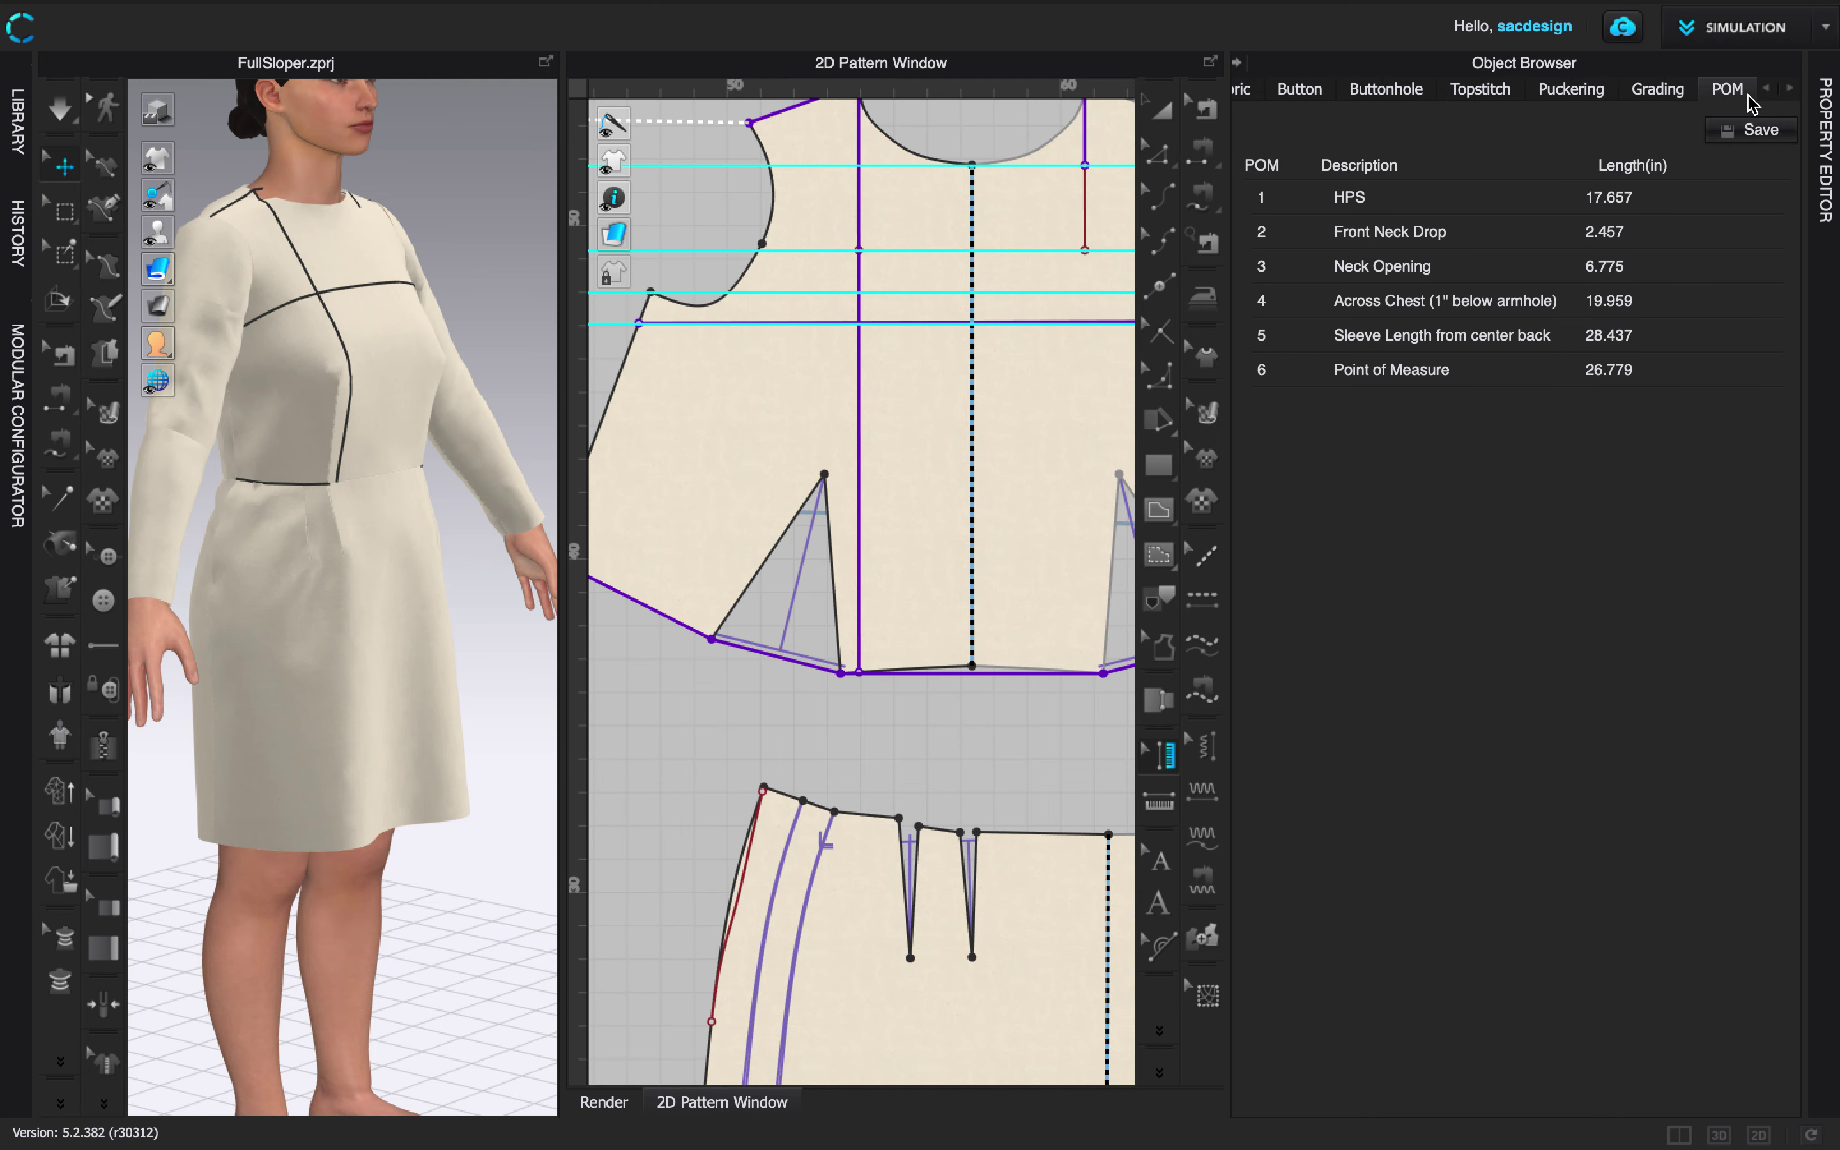
pyautogui.click(1405, 384)
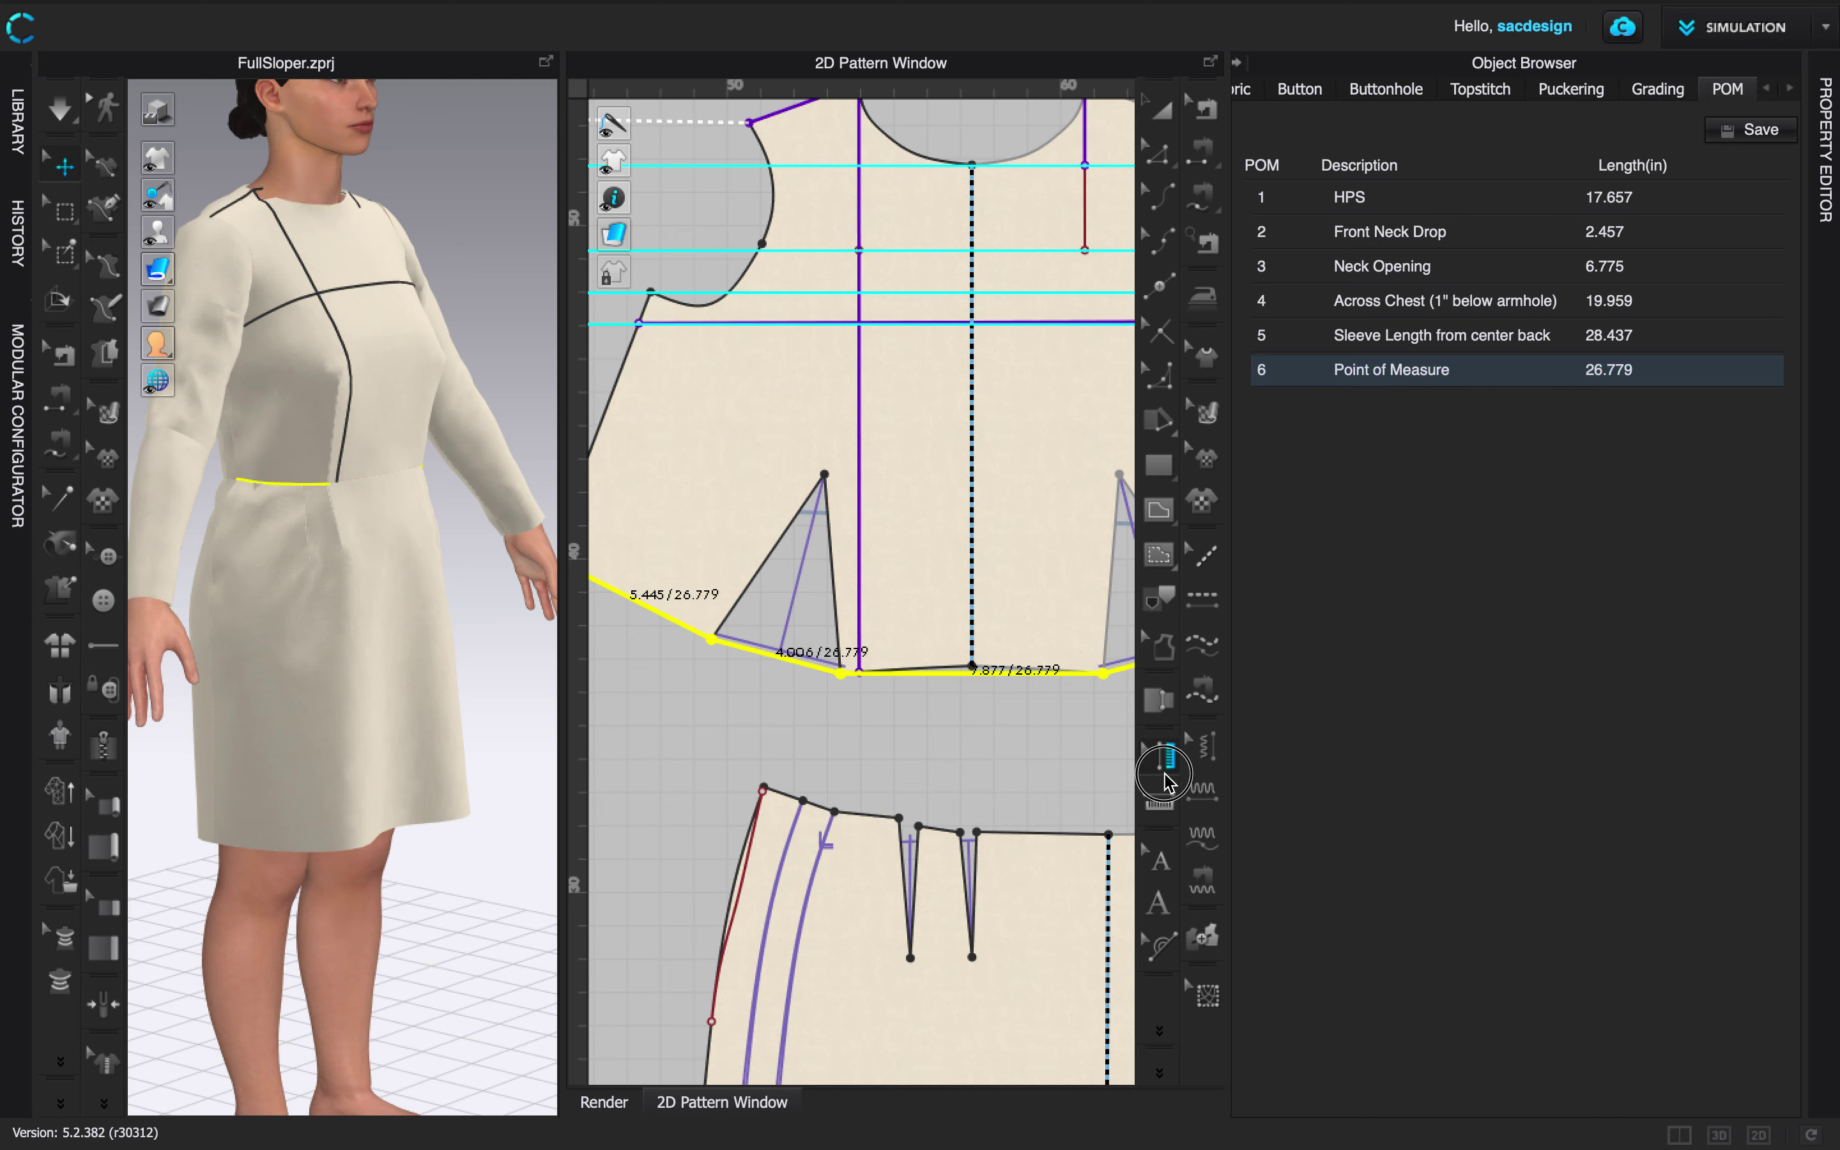
pyautogui.doubleClick(1388, 372)
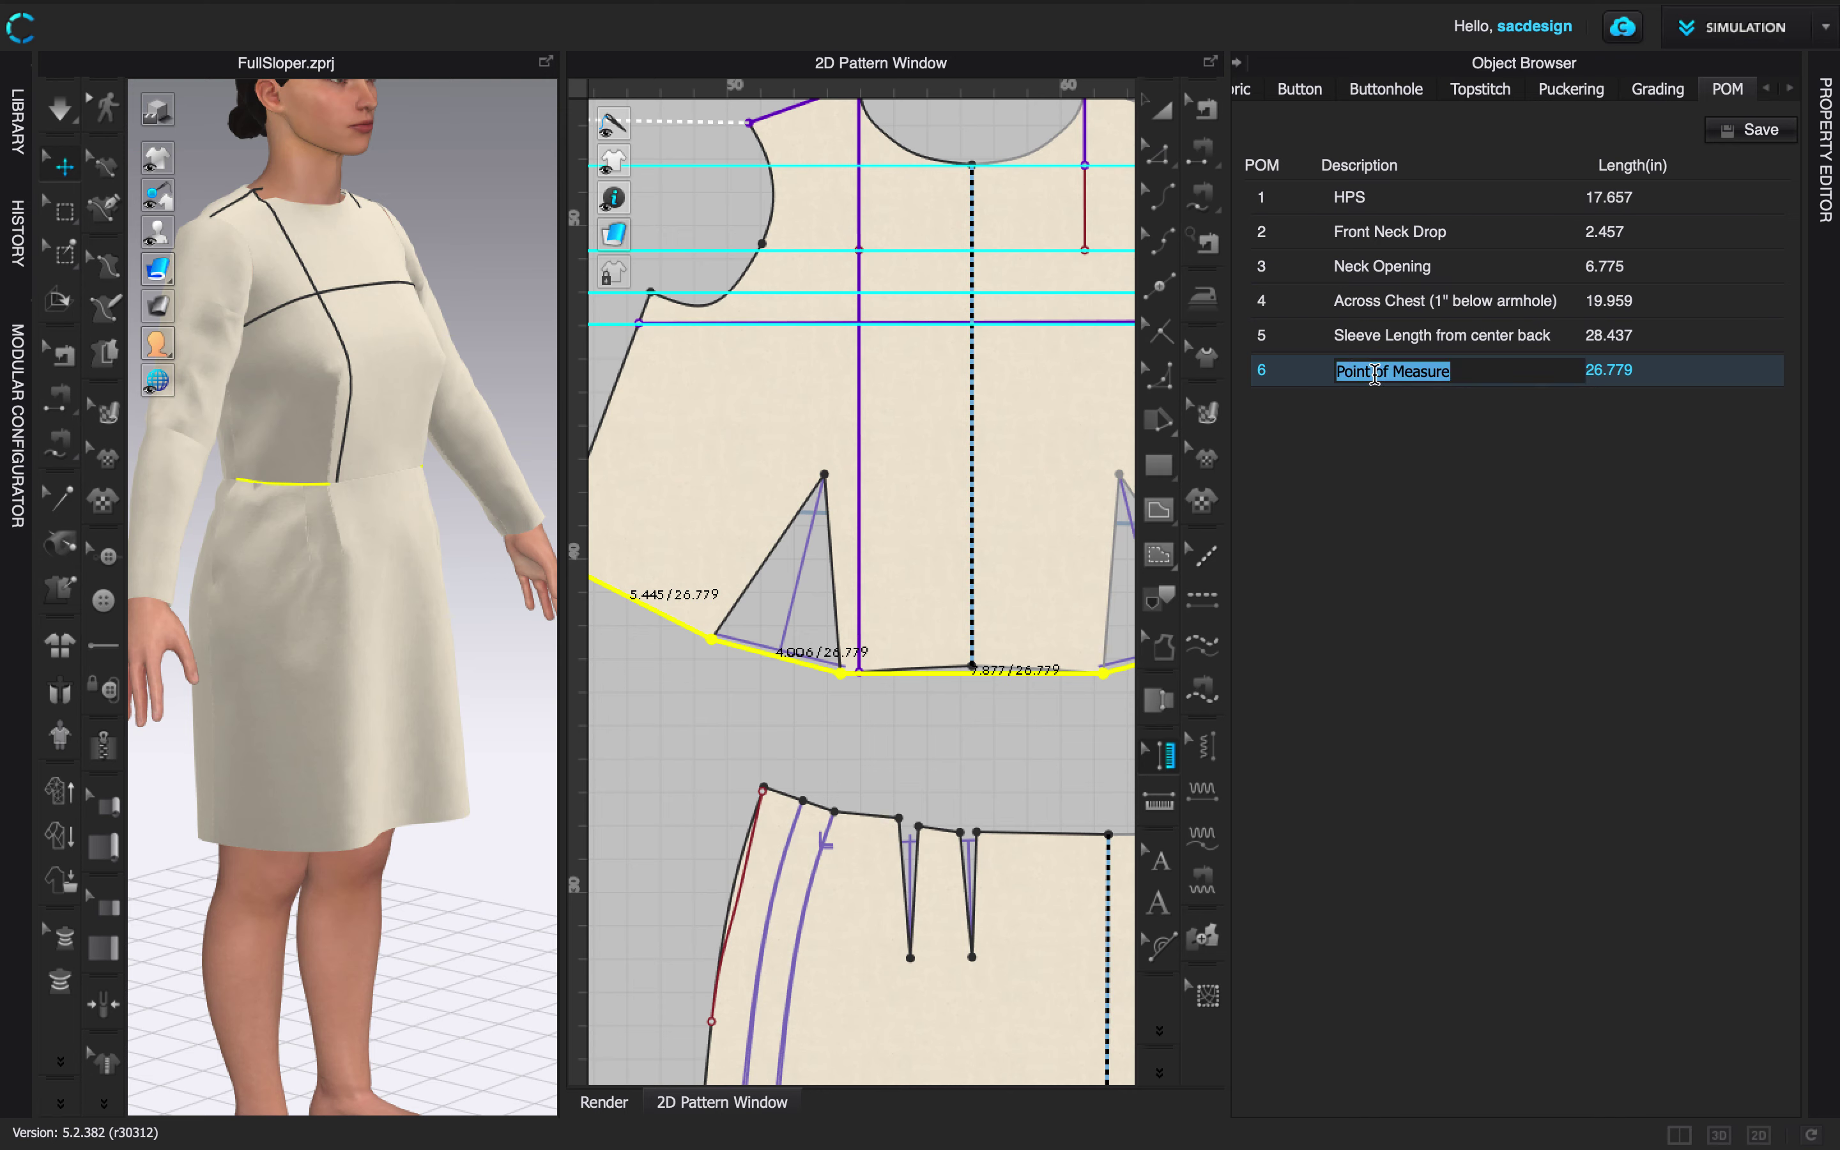
pyautogui.press('Return')
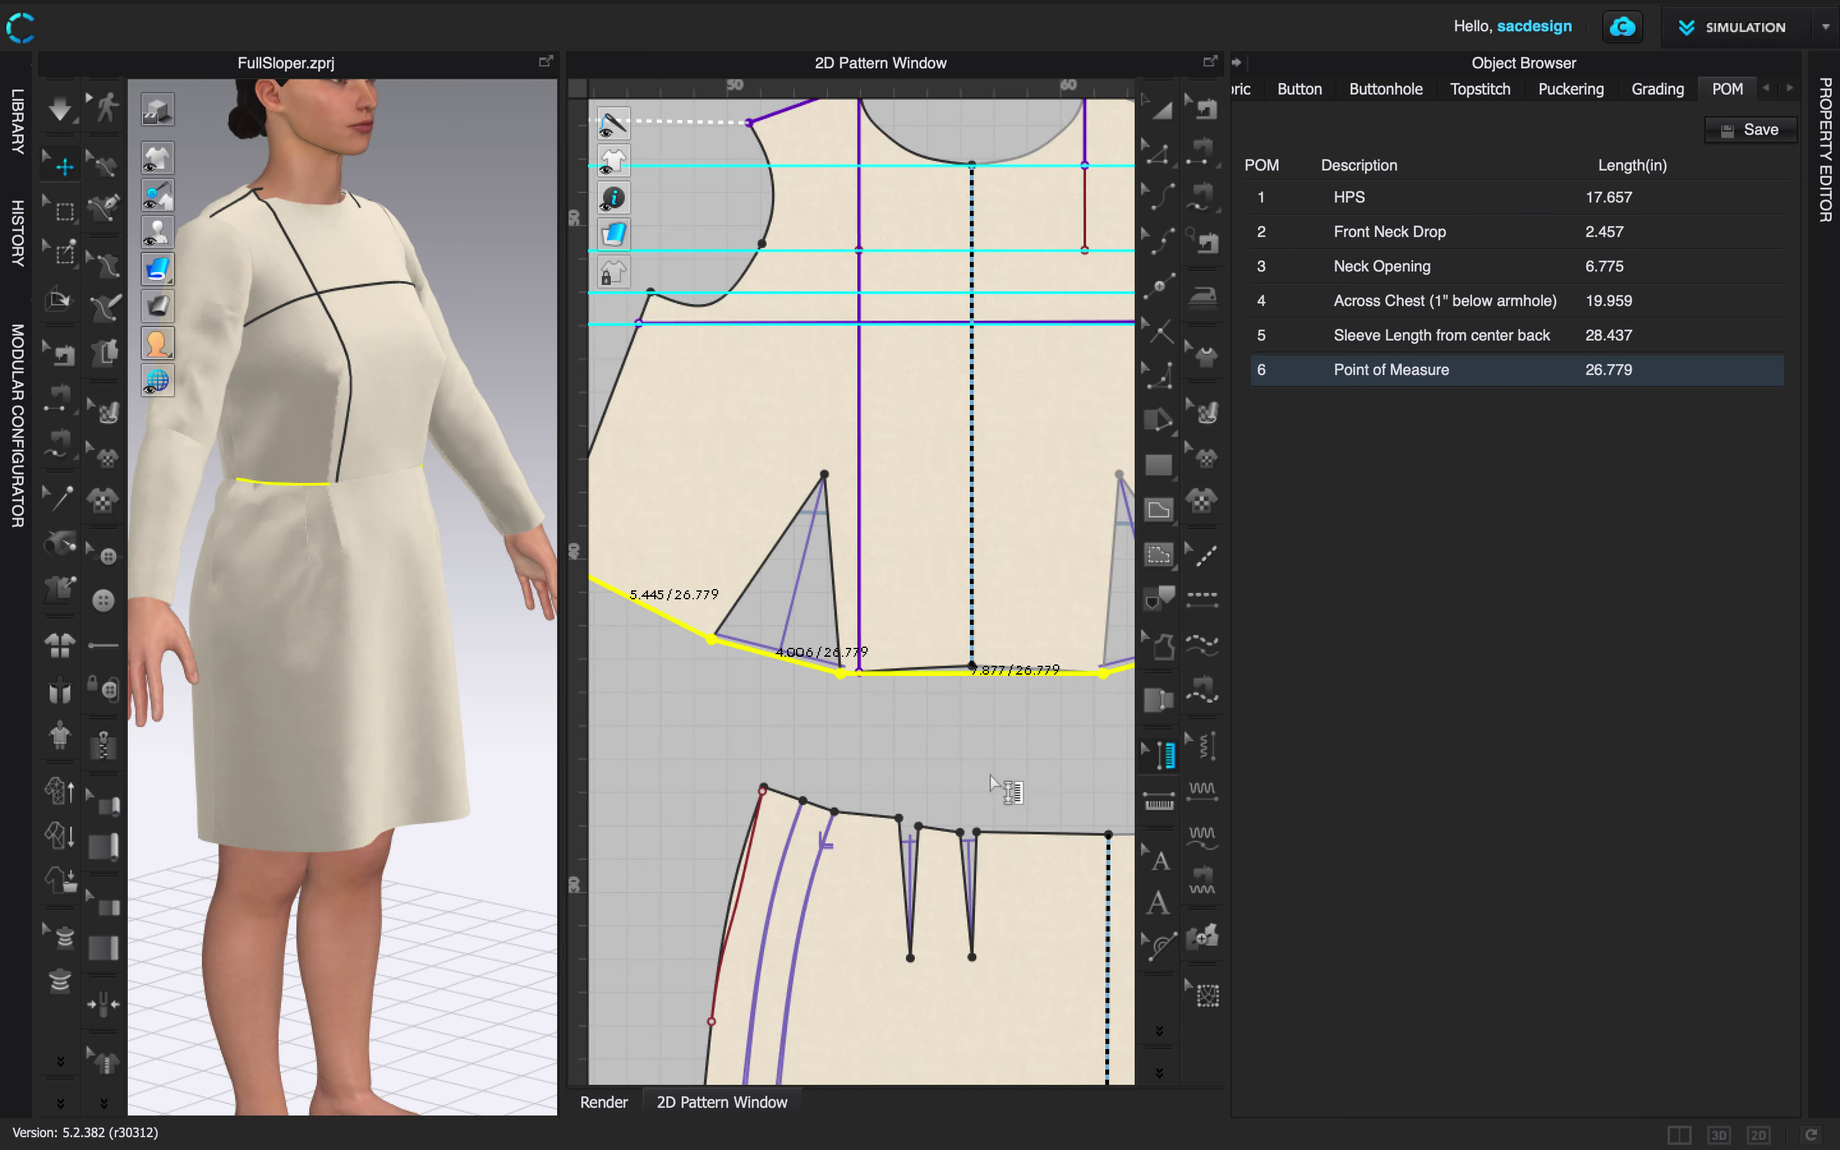
pyautogui.rightClick(915, 674)
pyautogui.click(935, 688)
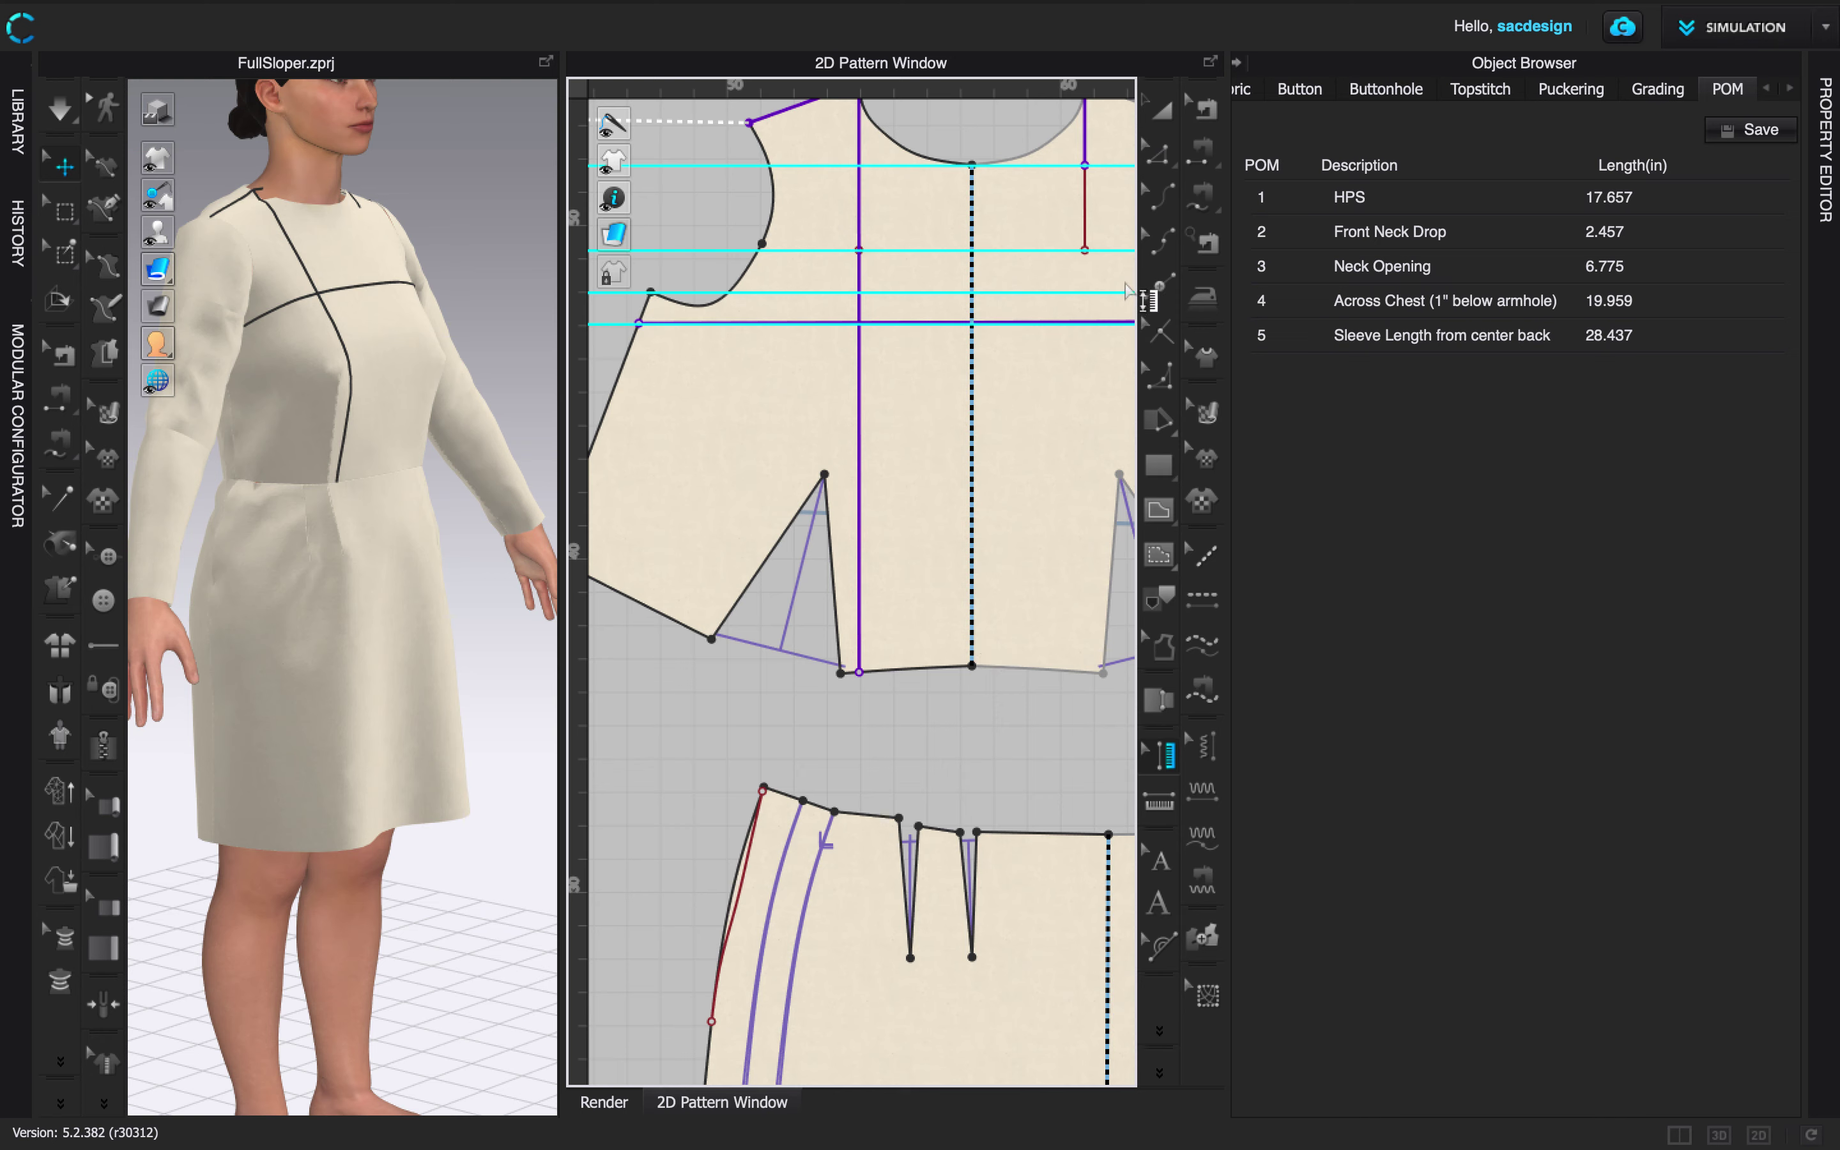
pyautogui.click(1159, 801)
pyautogui.click(711, 639)
pyautogui.hscroll(-3, 732, 711)
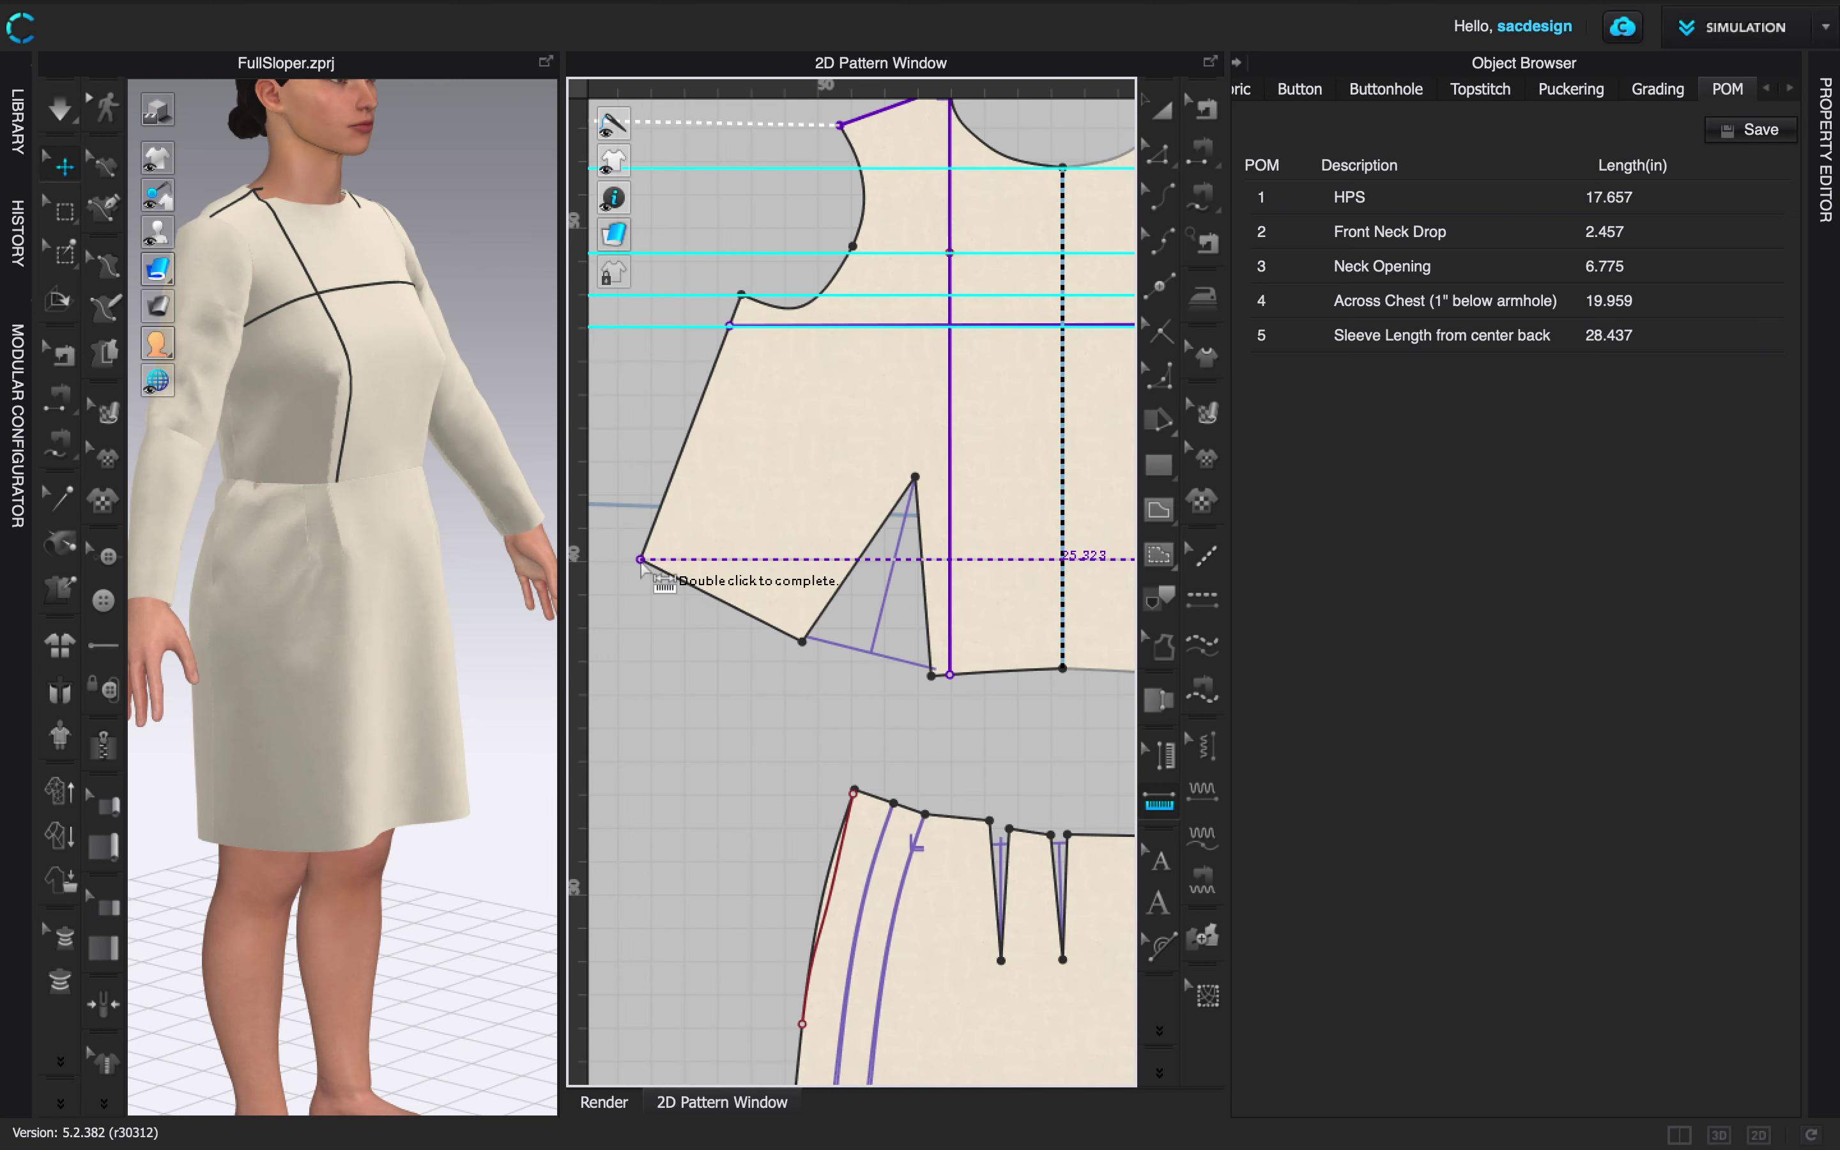
pyautogui.click(656, 652)
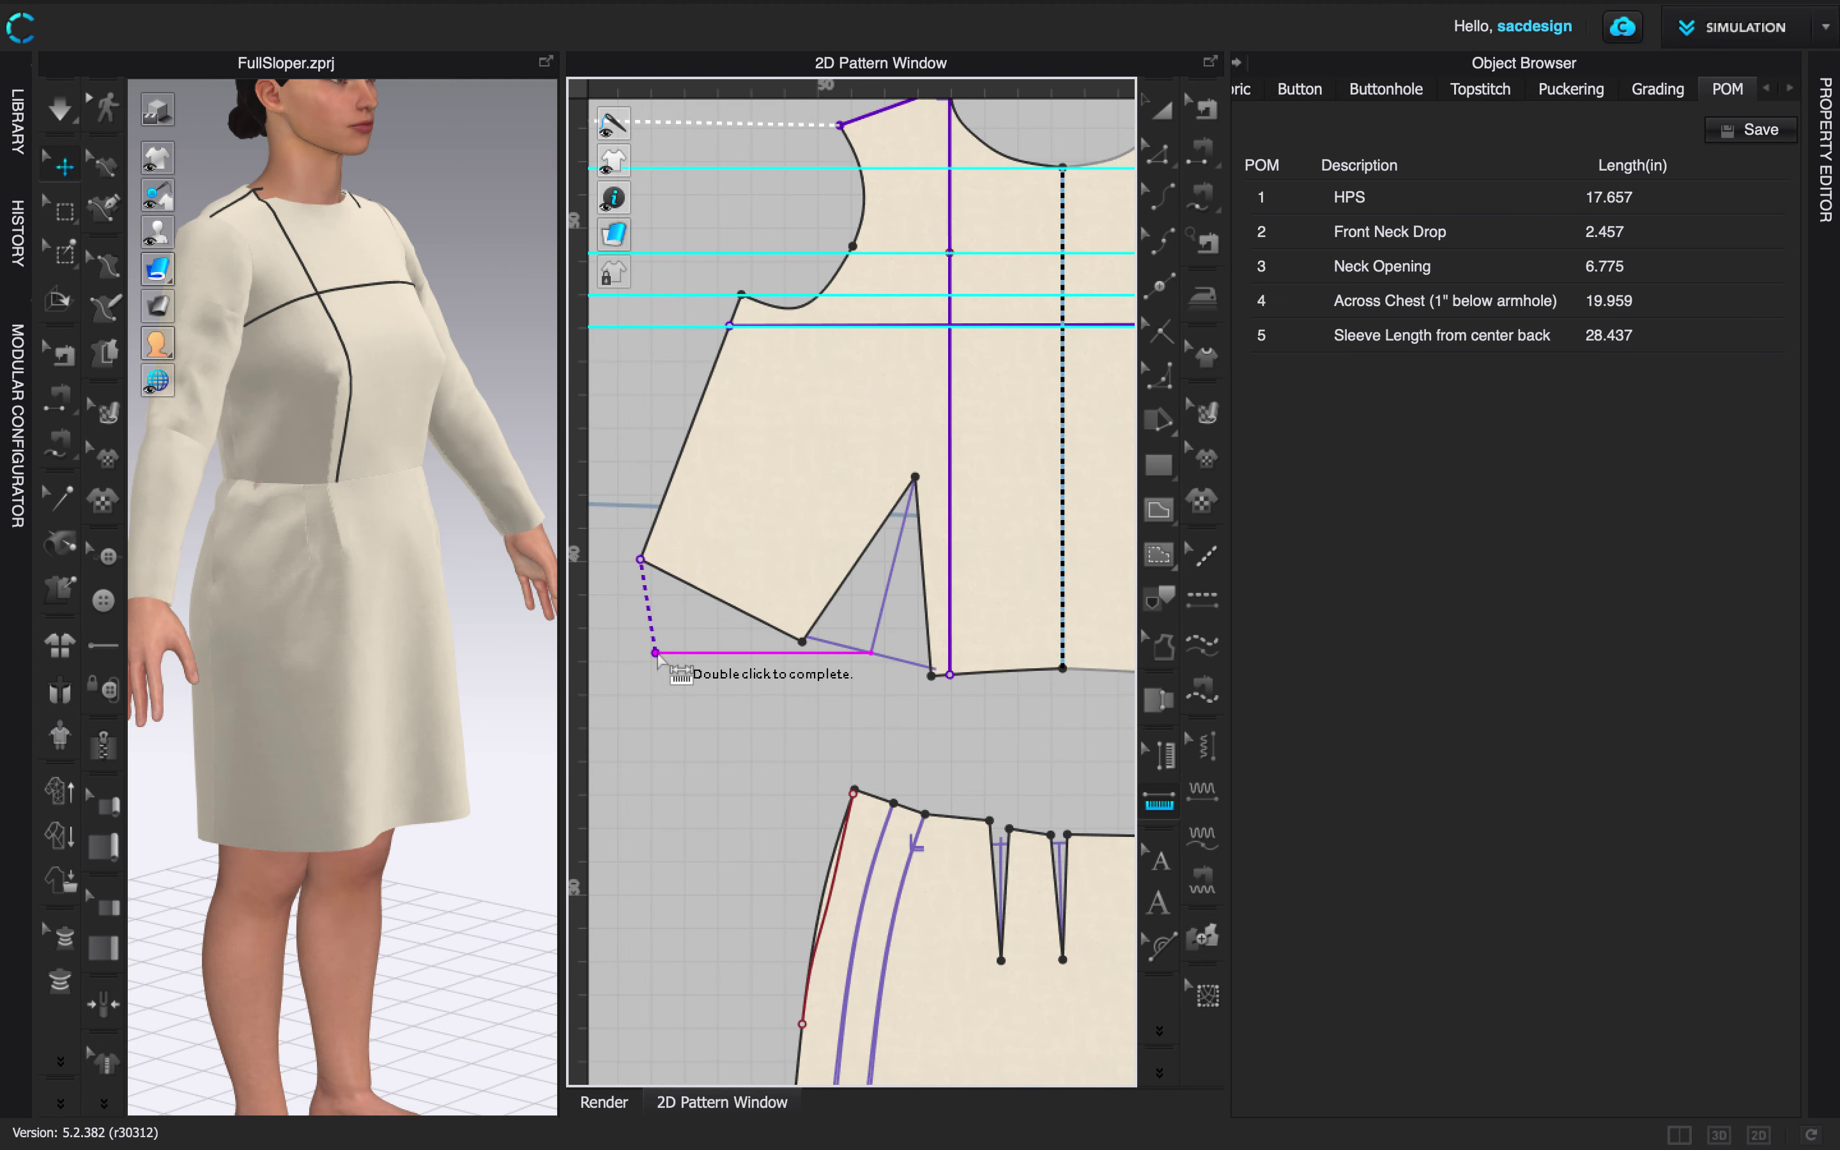
pyautogui.click(640, 559)
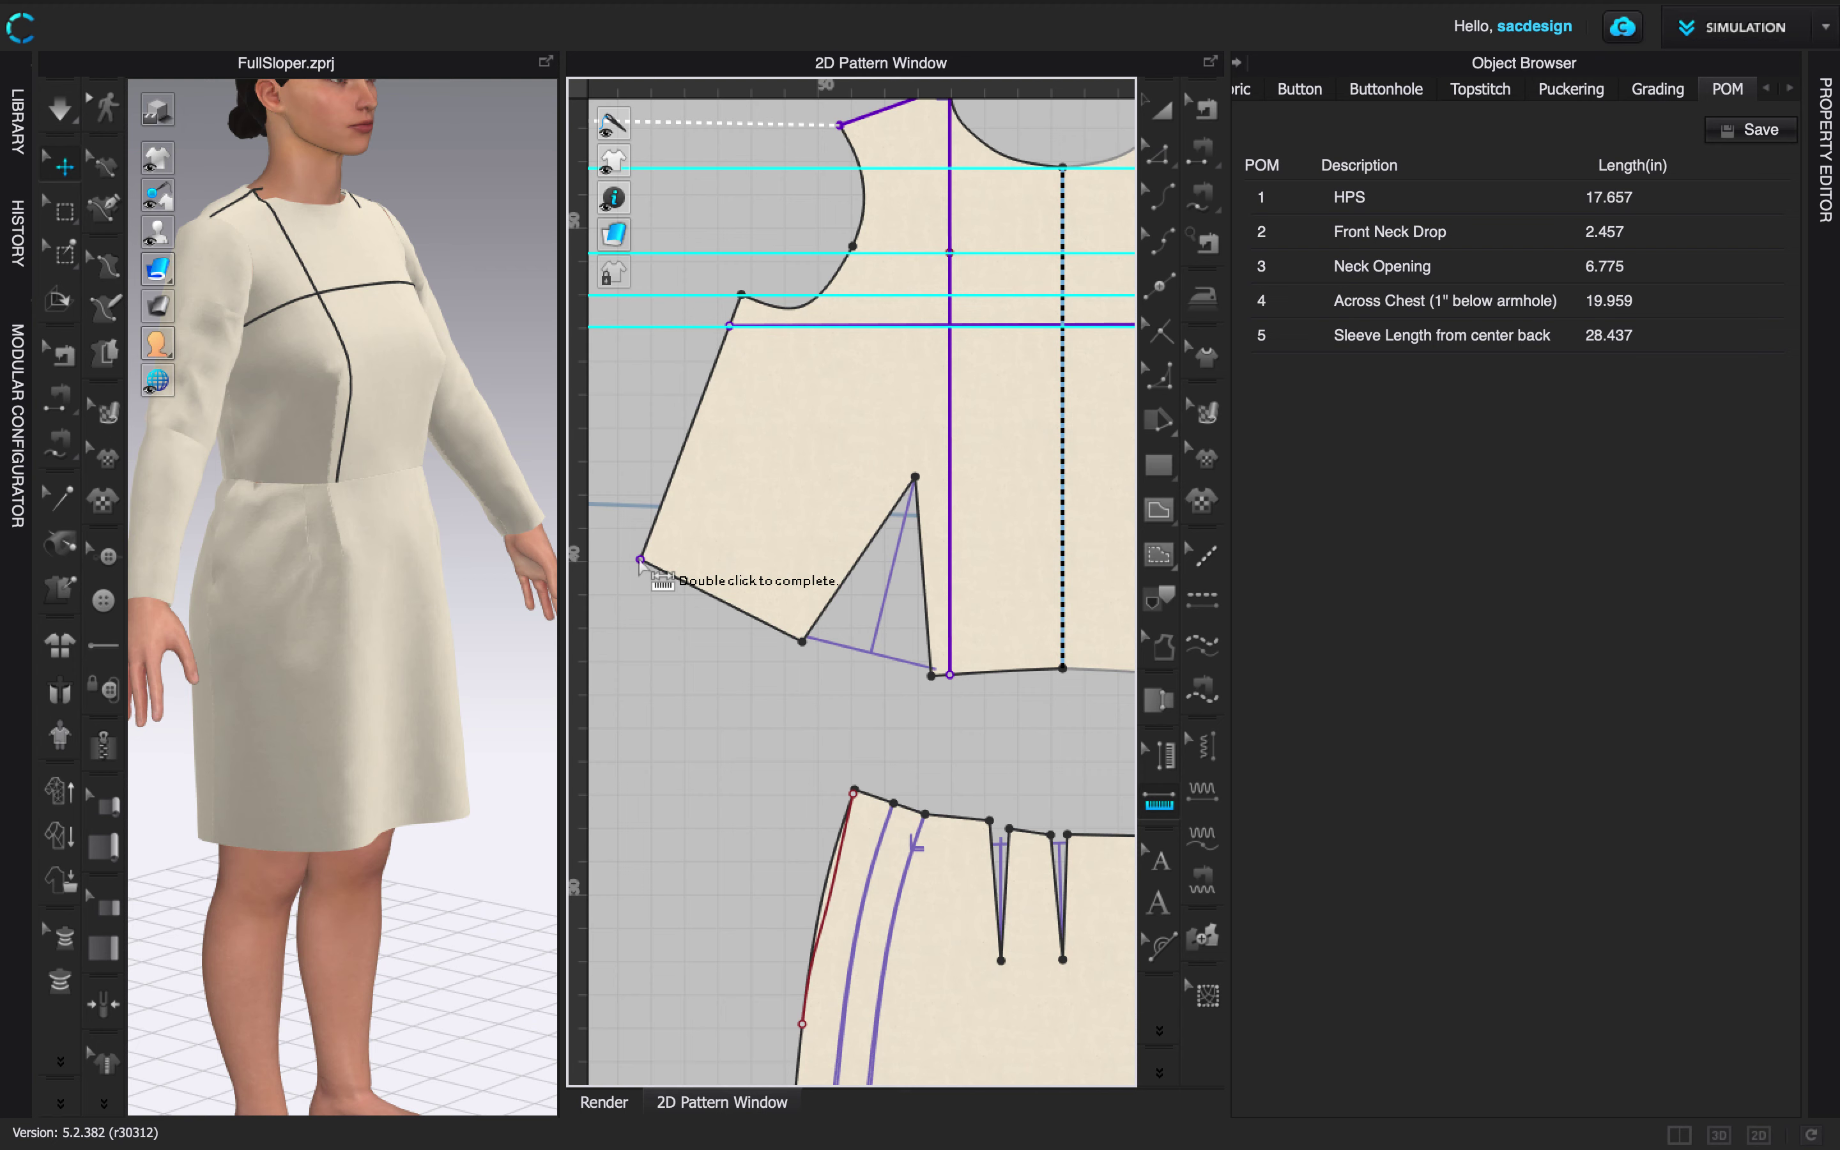
pyautogui.click(803, 641)
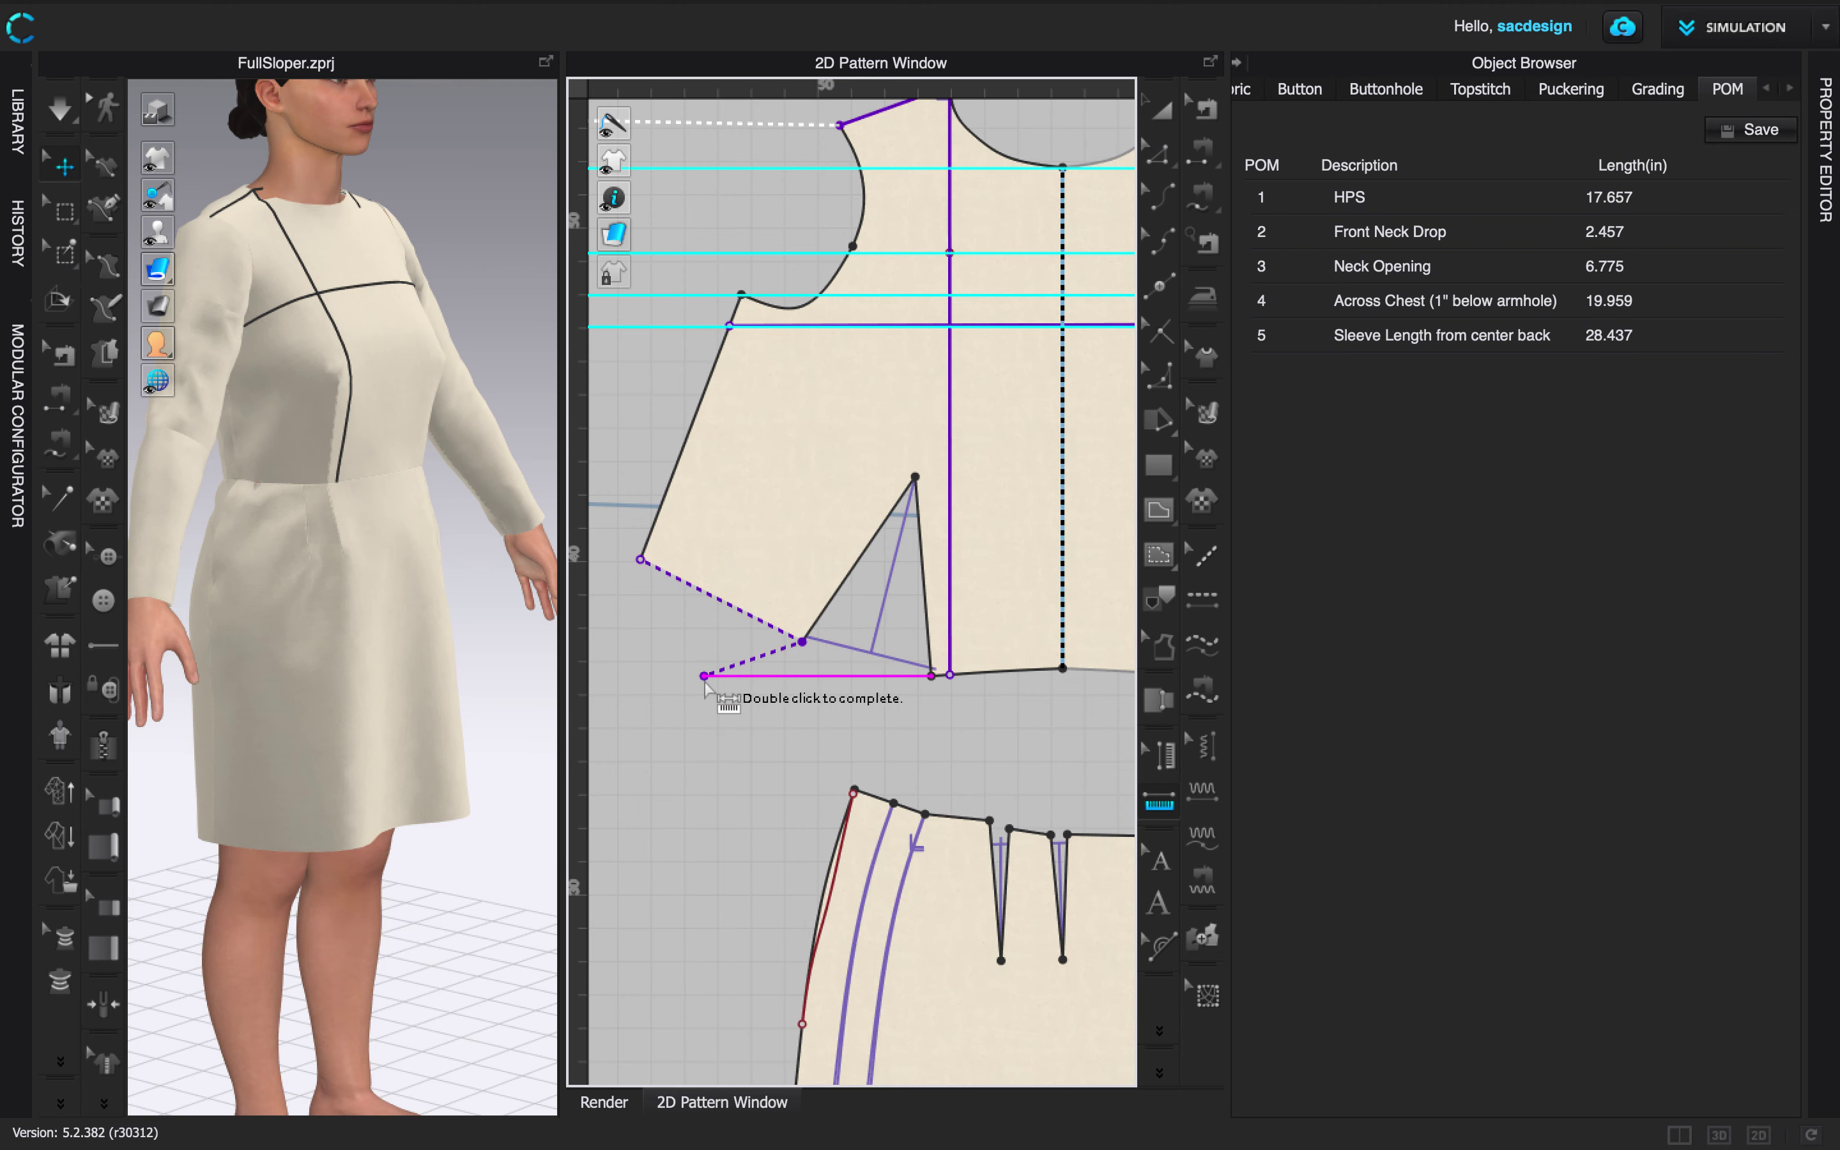
pyautogui.doubleClick(704, 675)
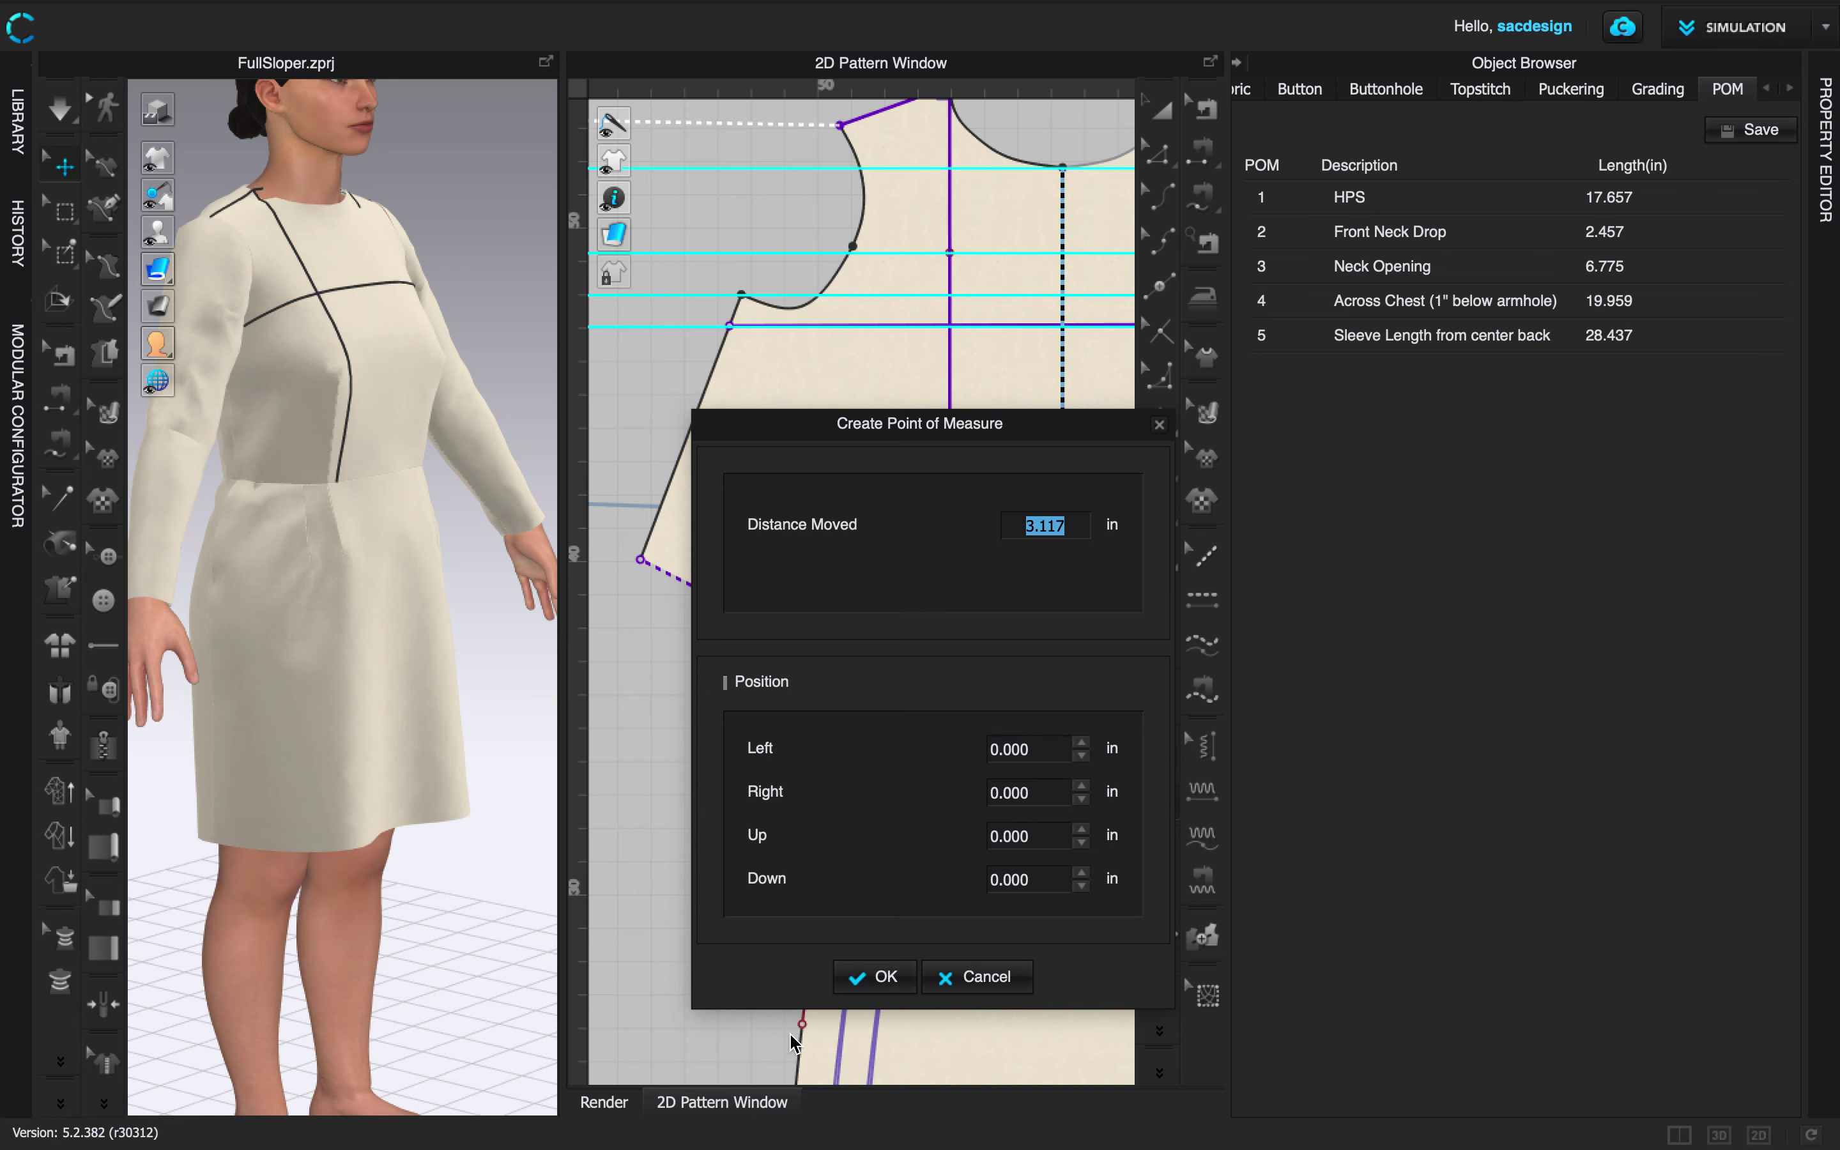
pyautogui.click(950, 976)
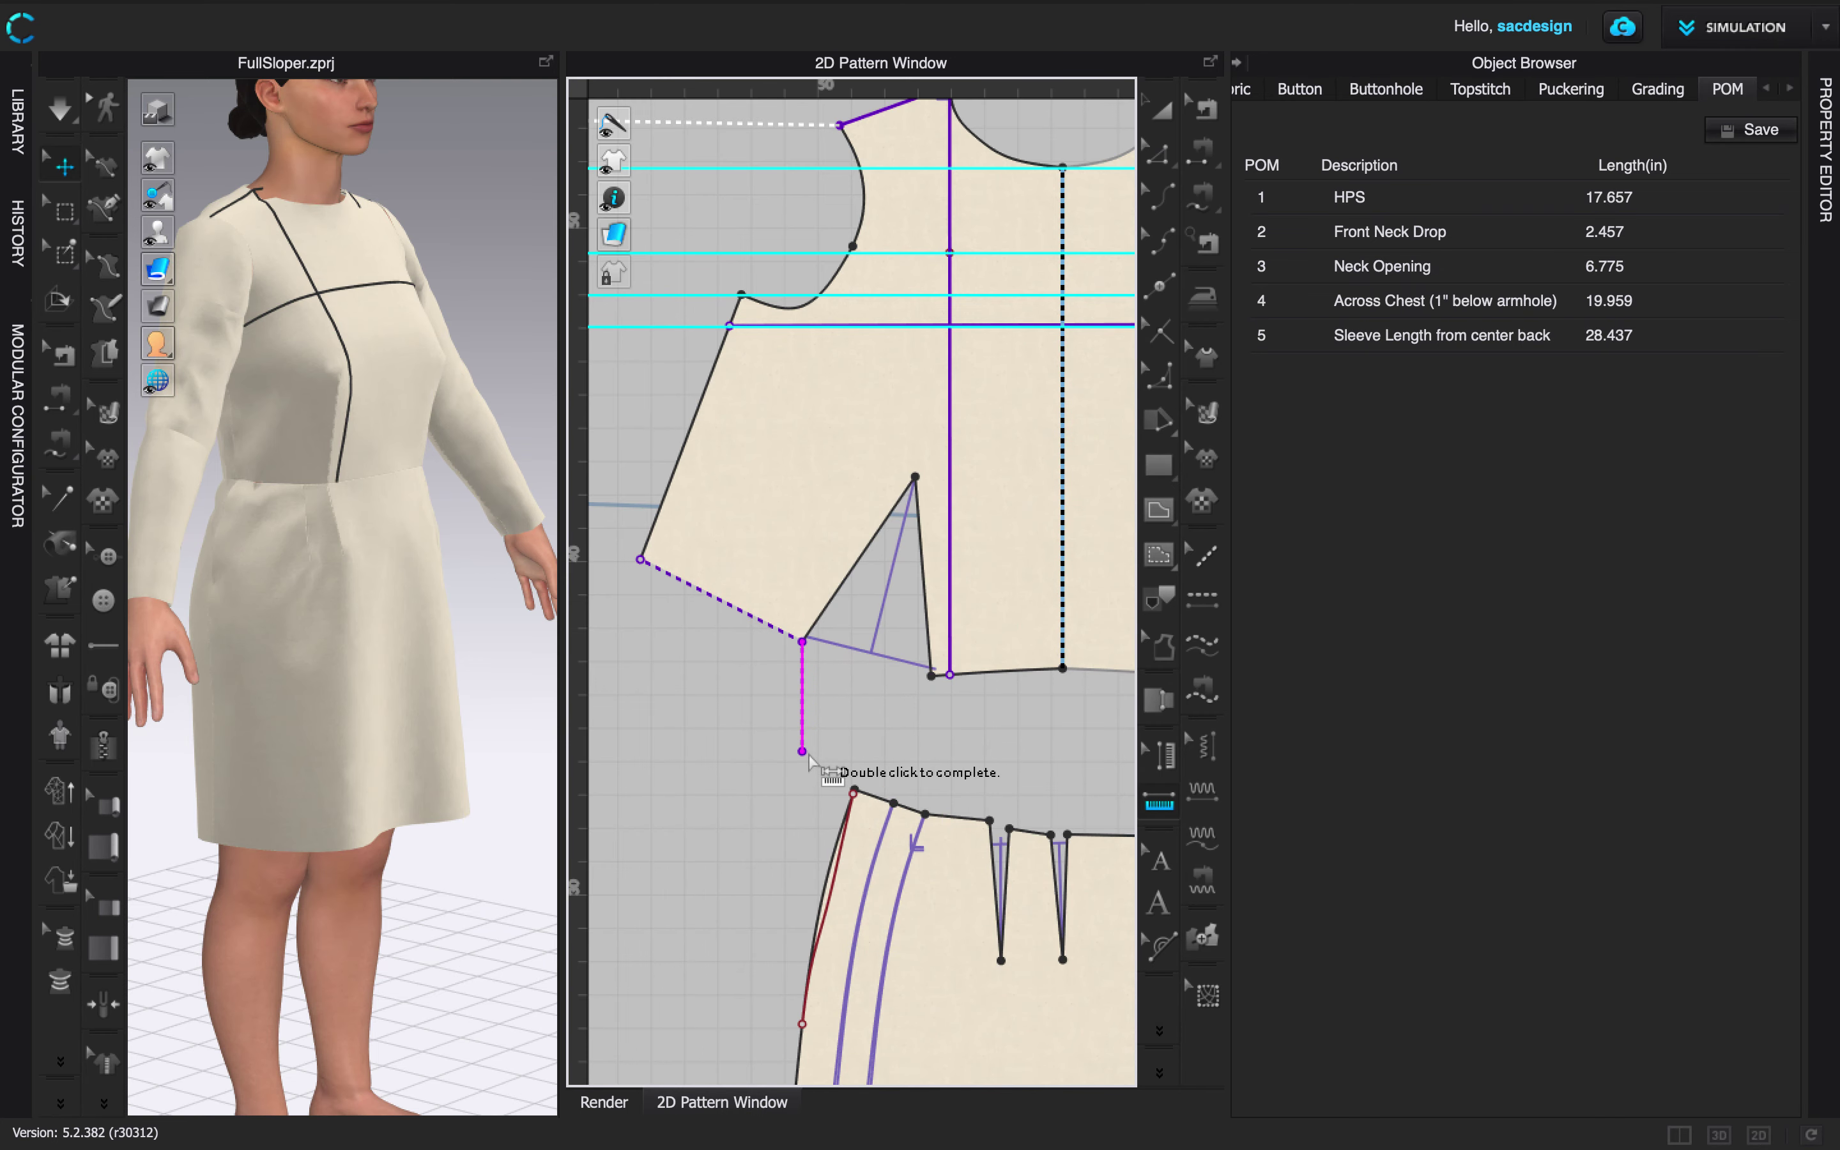
pyautogui.press('Escape')
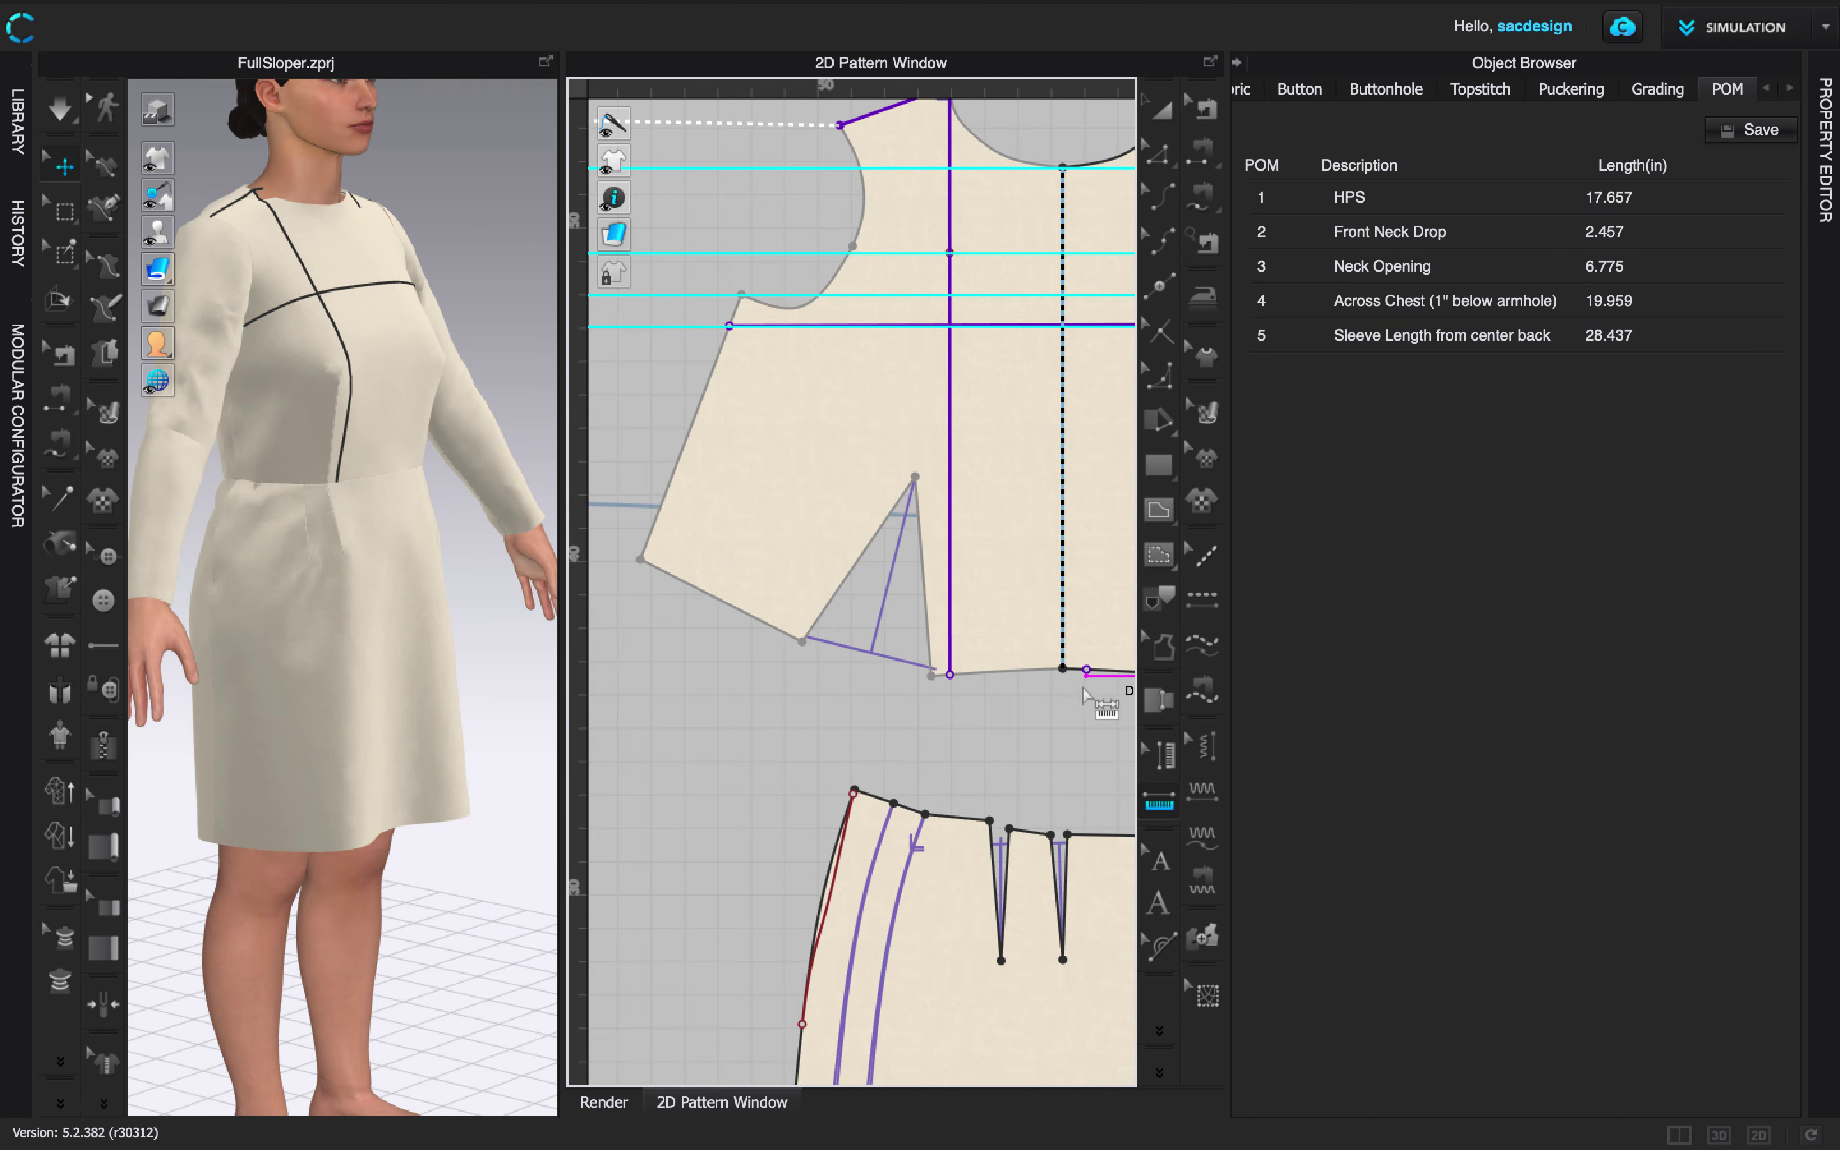
# Leave full screen and send the garment to CLO-SET for a tech pack, accepting the upload notice.
pyautogui.press('ctrl+super+f')
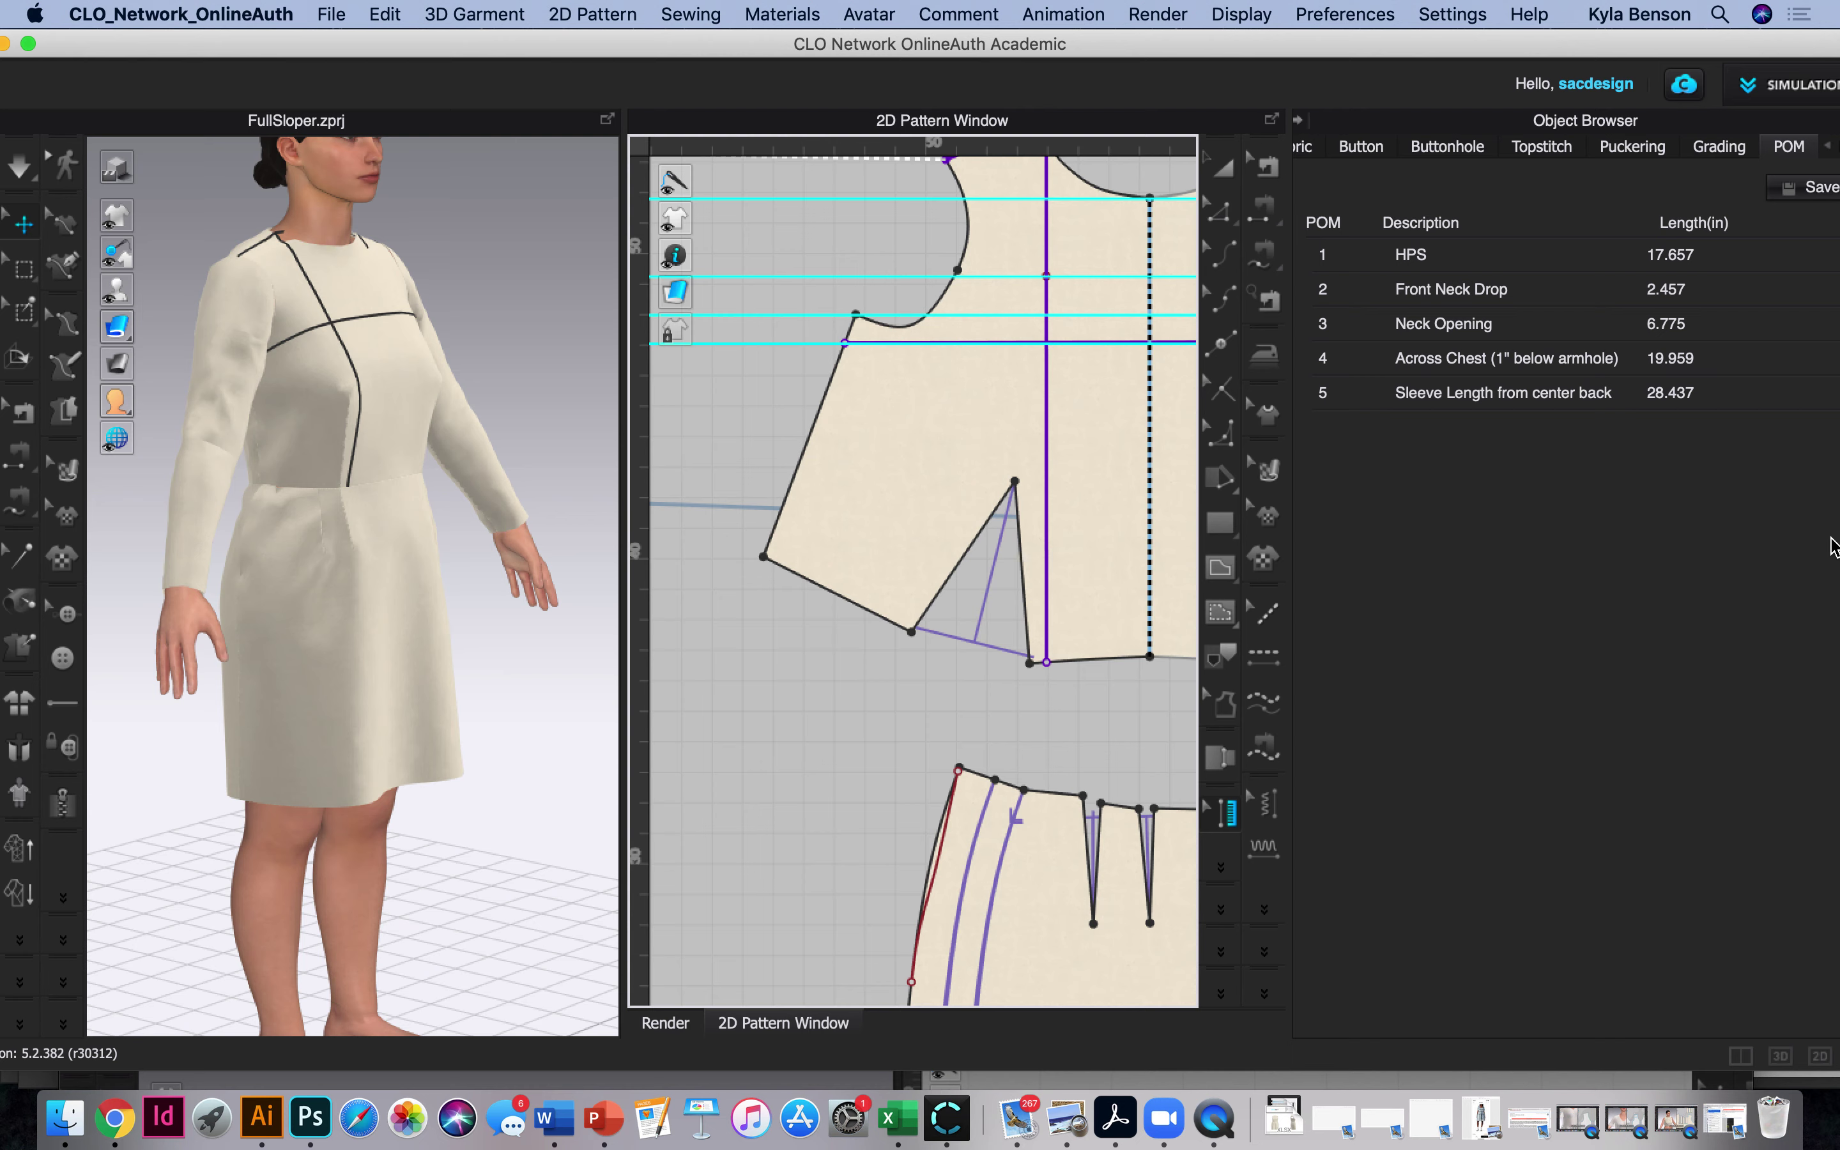
pyautogui.click(1744, 152)
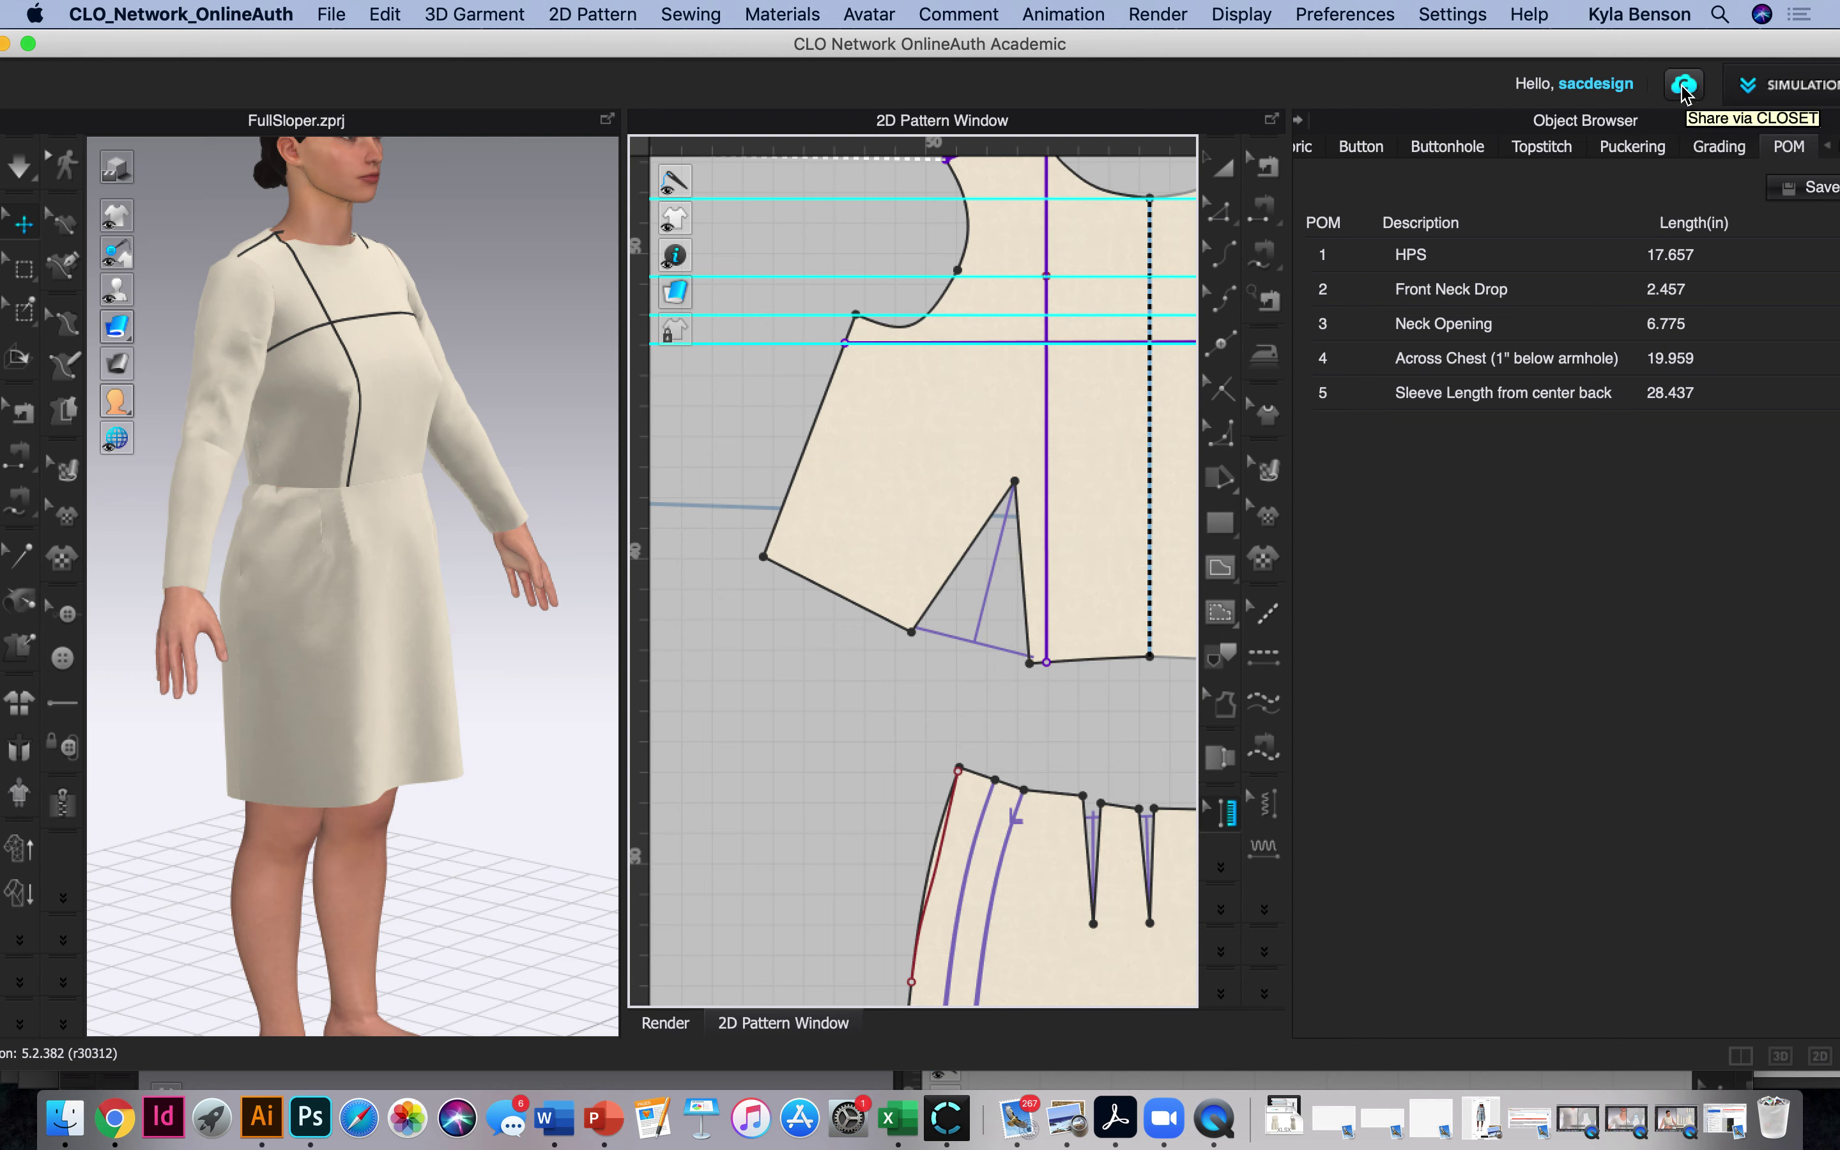
pyautogui.click(1684, 87)
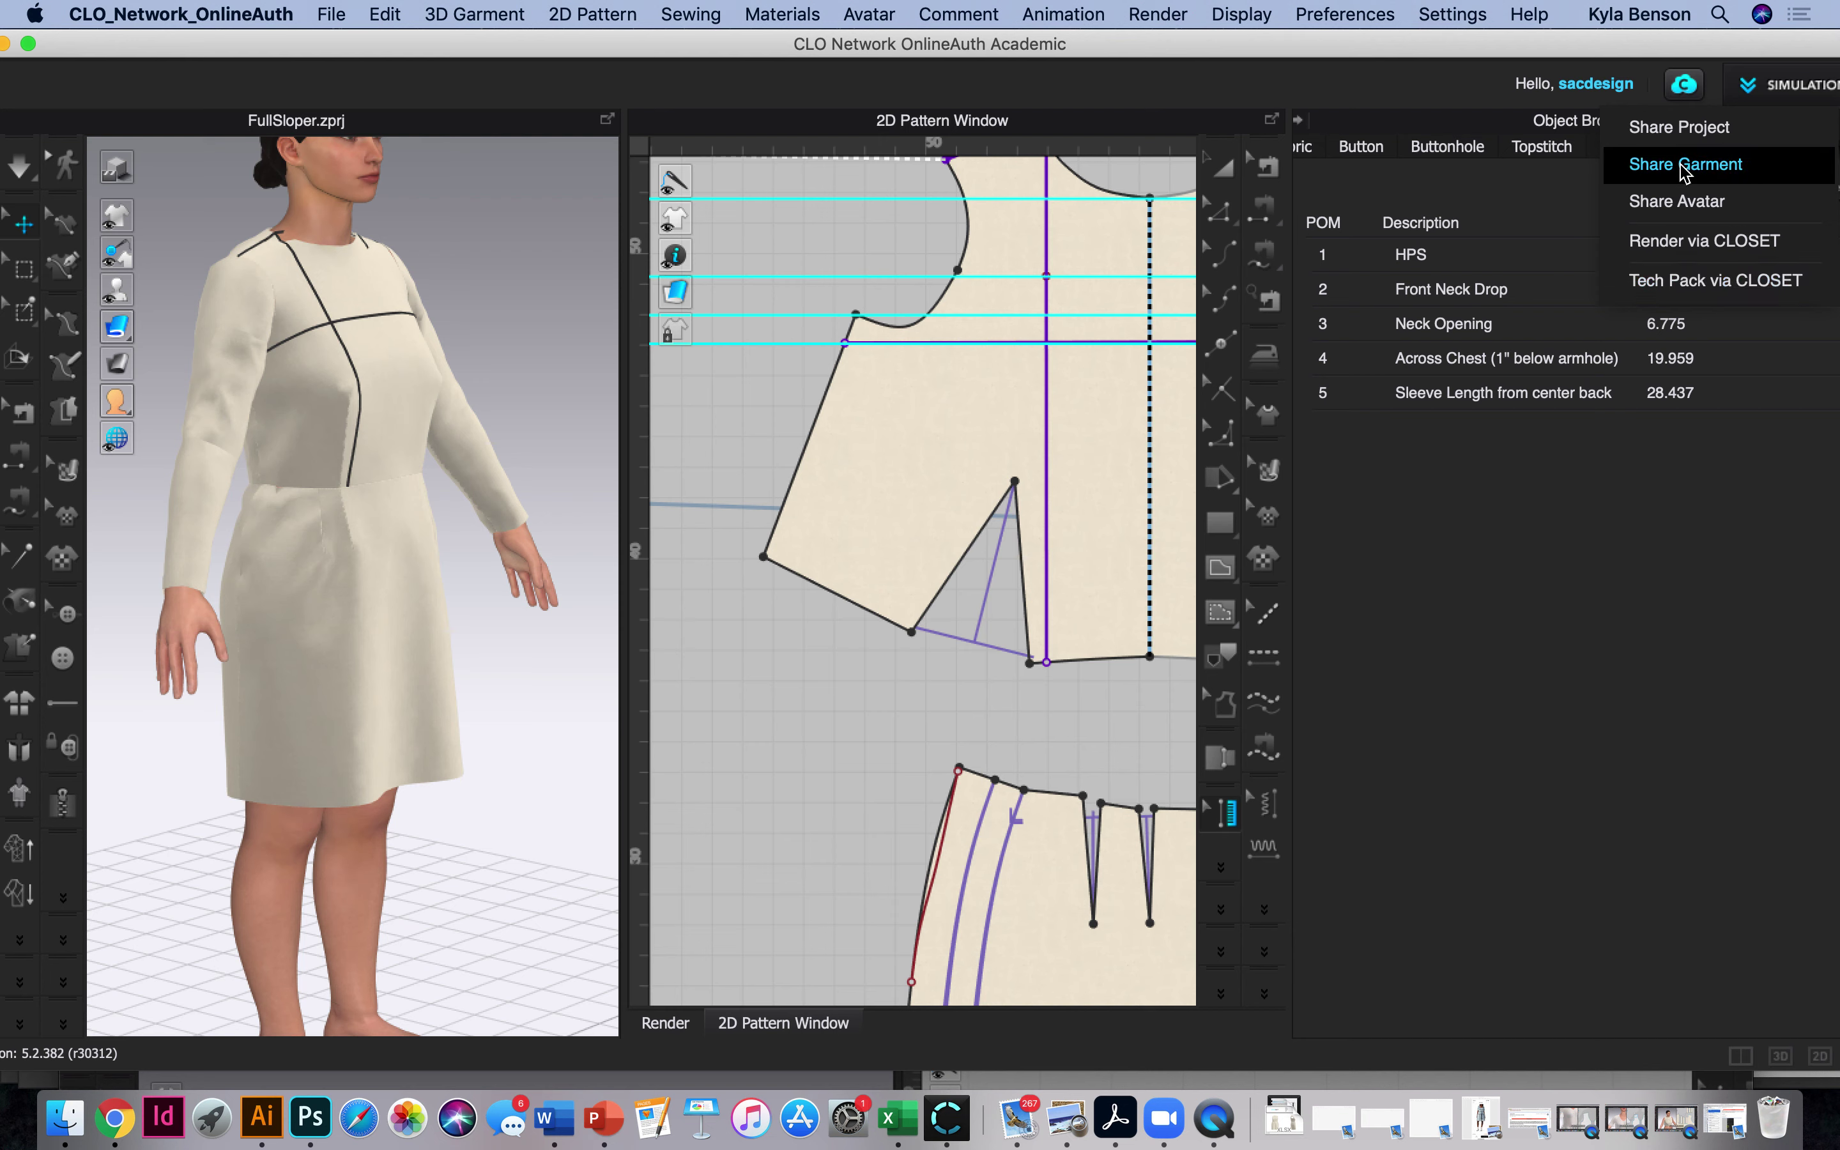
pyautogui.click(1694, 280)
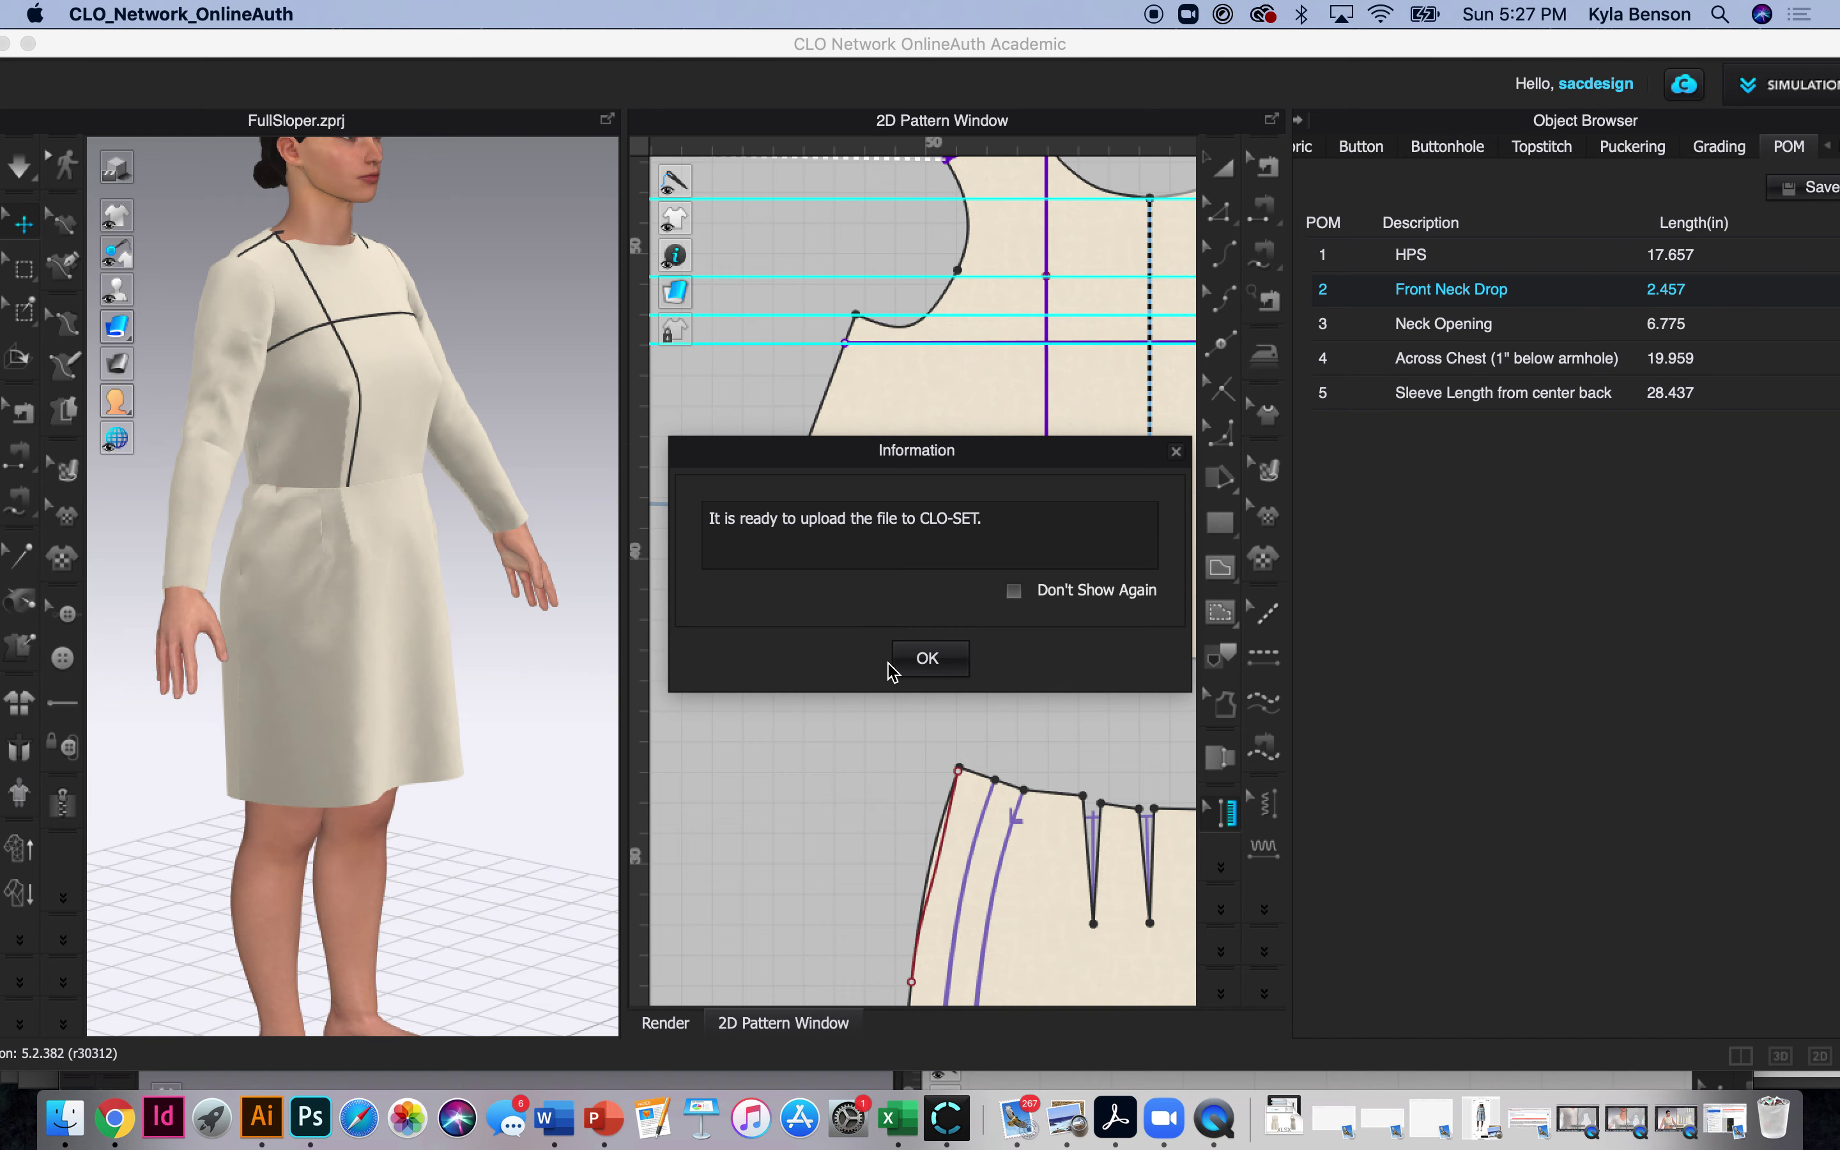
pyautogui.click(927, 660)
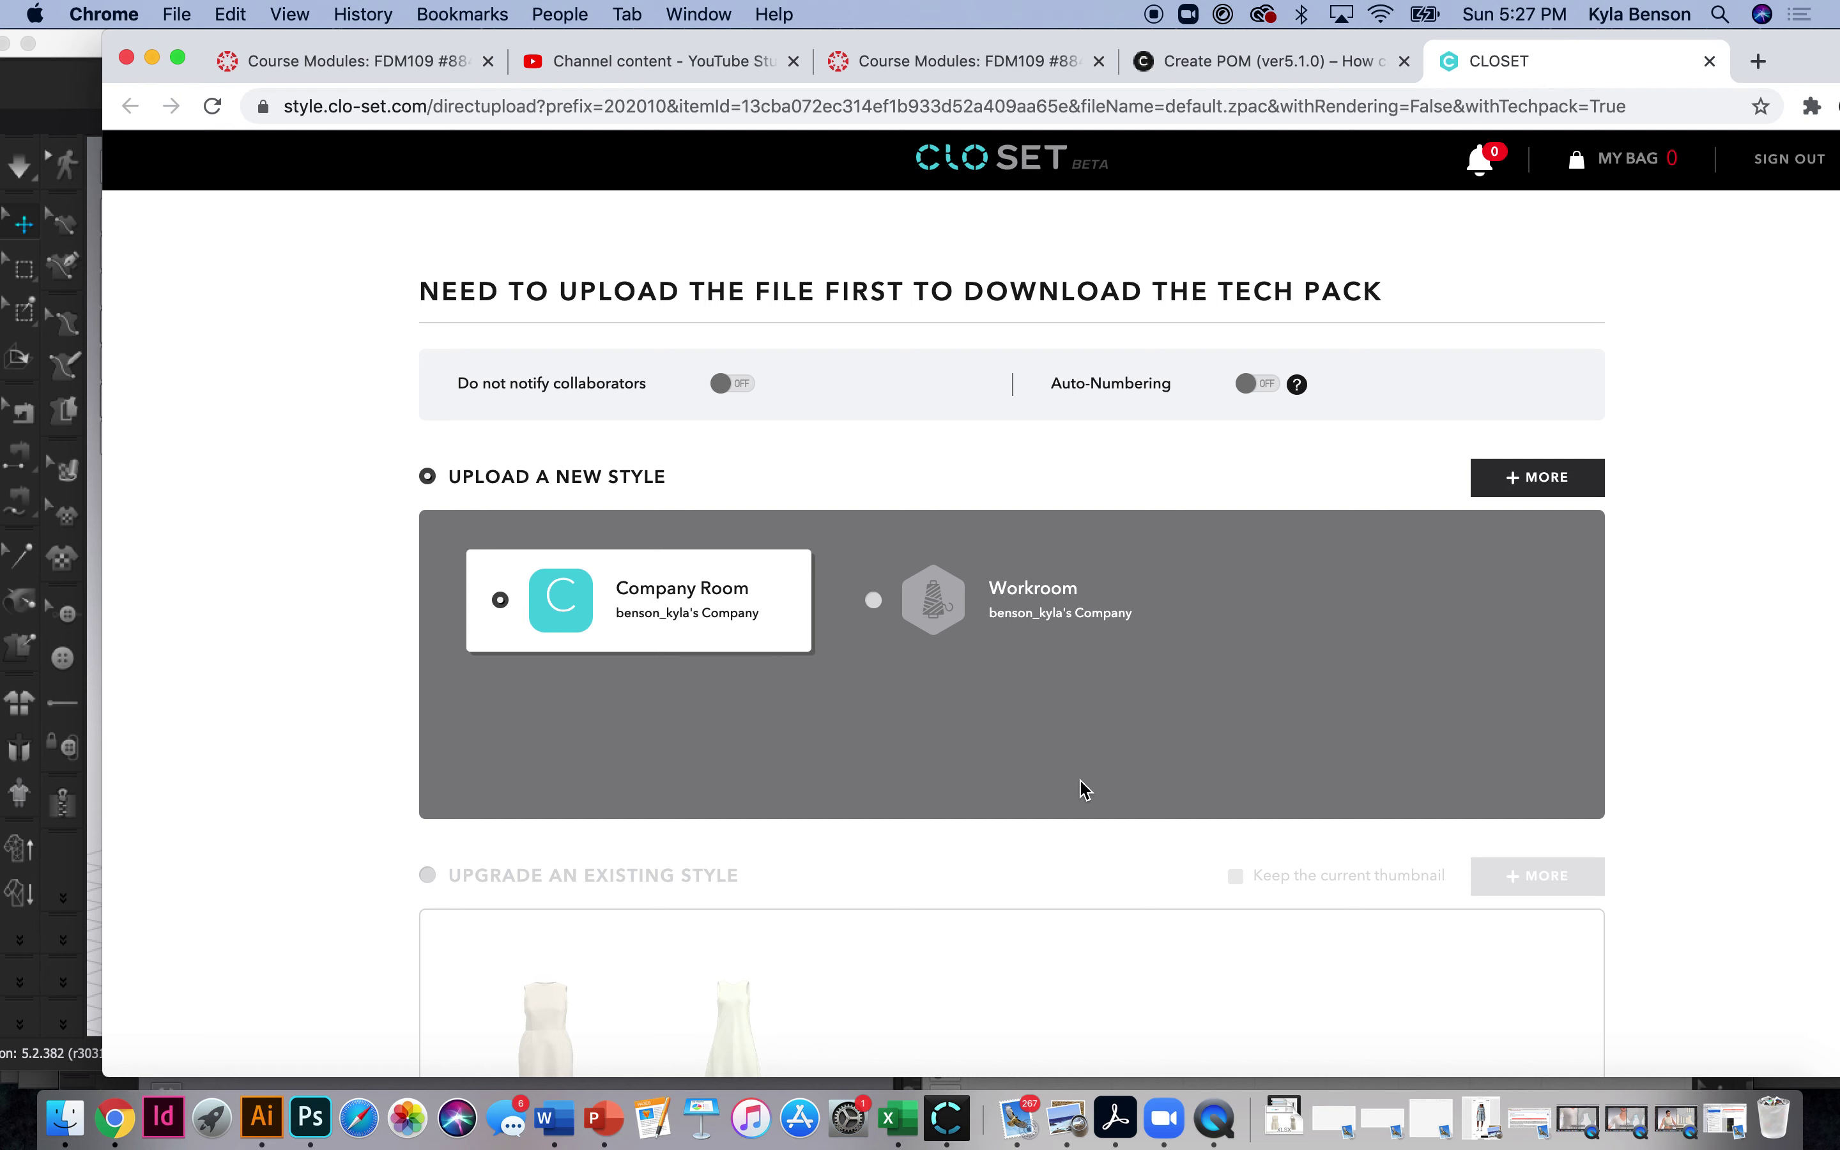
# Upload the garment as a new style in the Company Room and open the downloaded tech pack default (1).xlsx in Excel.
pyautogui.click(592, 589)
pyautogui.scroll(-1, 1121, 635)
pyautogui.scroll(-5, 1121, 635)
pyautogui.click(1023, 947)
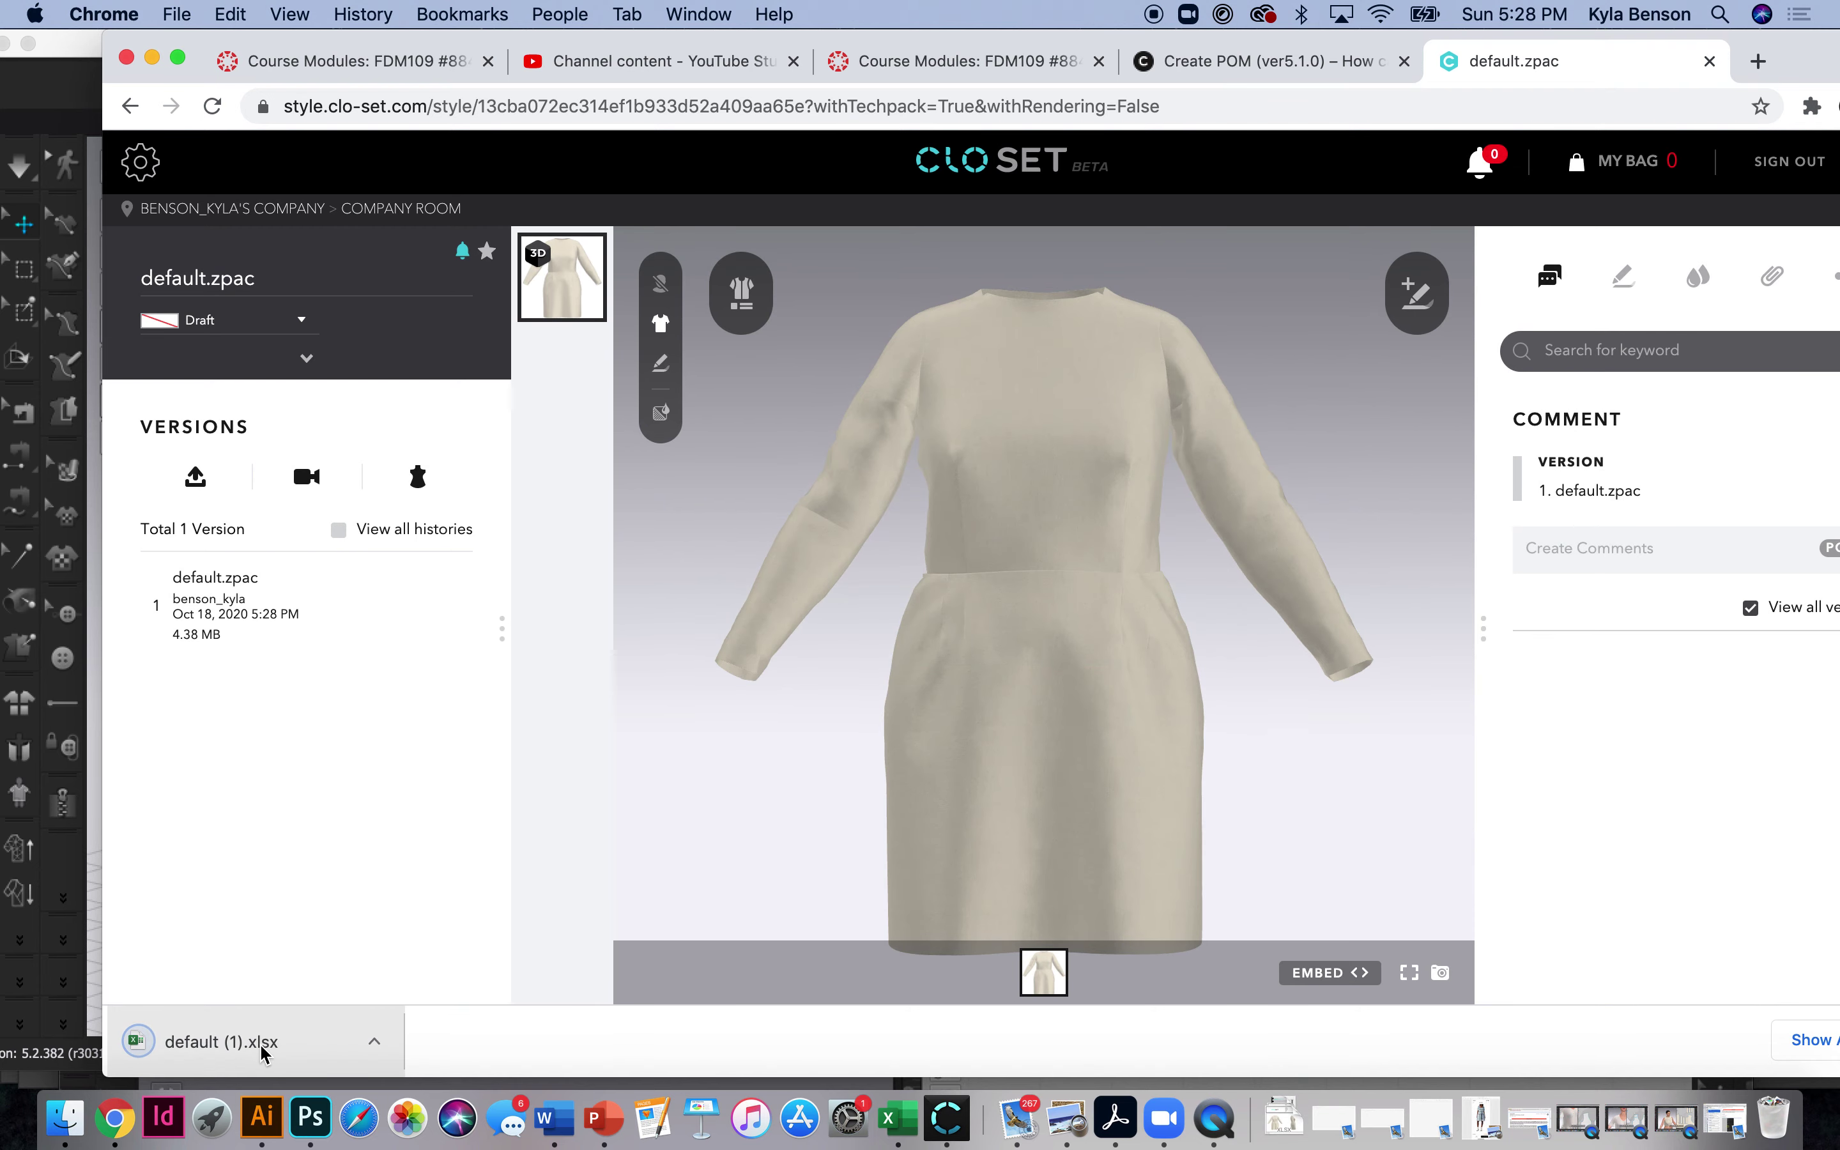
pyautogui.click(261, 1054)
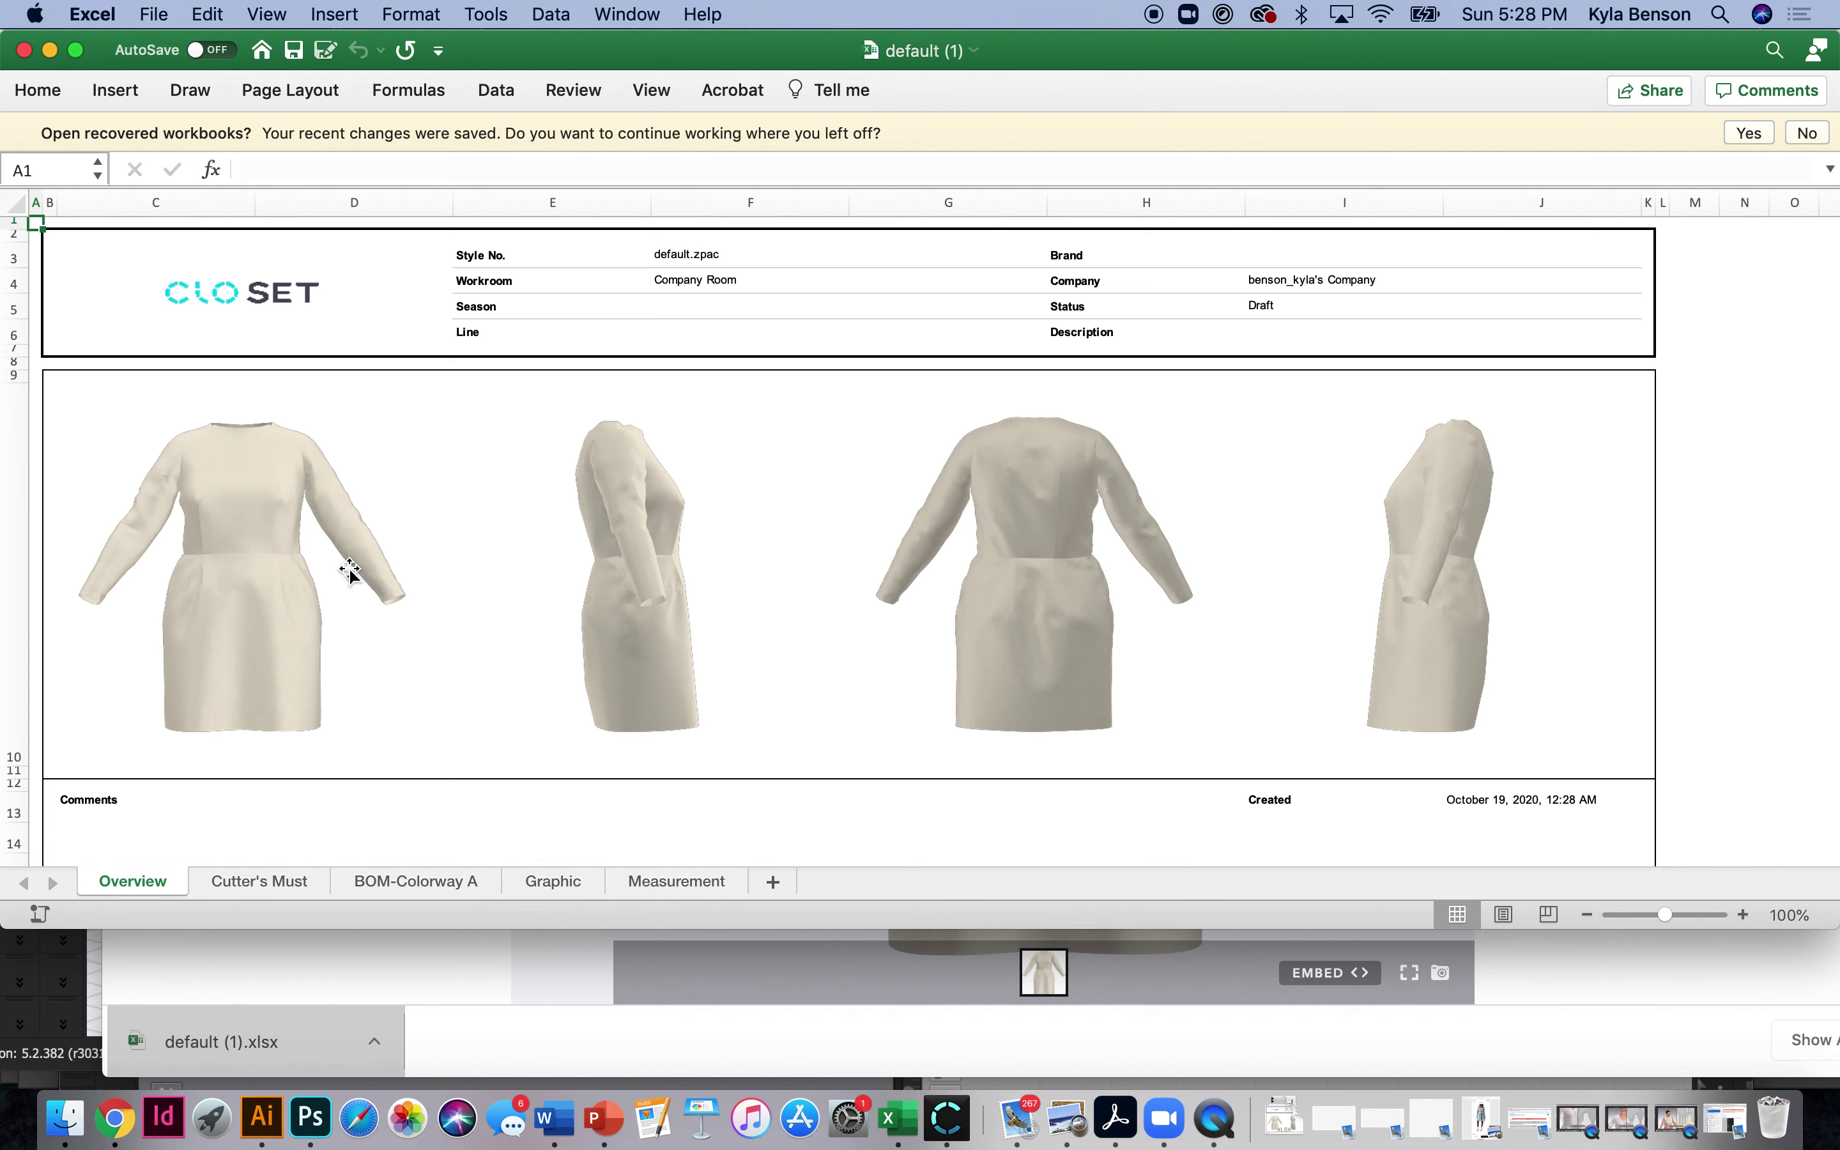
# Review the garment views on the Overview sheet and the numbered pattern pieces on the Cutter's Must sheet.
pyautogui.scroll(-1, 811, 525)
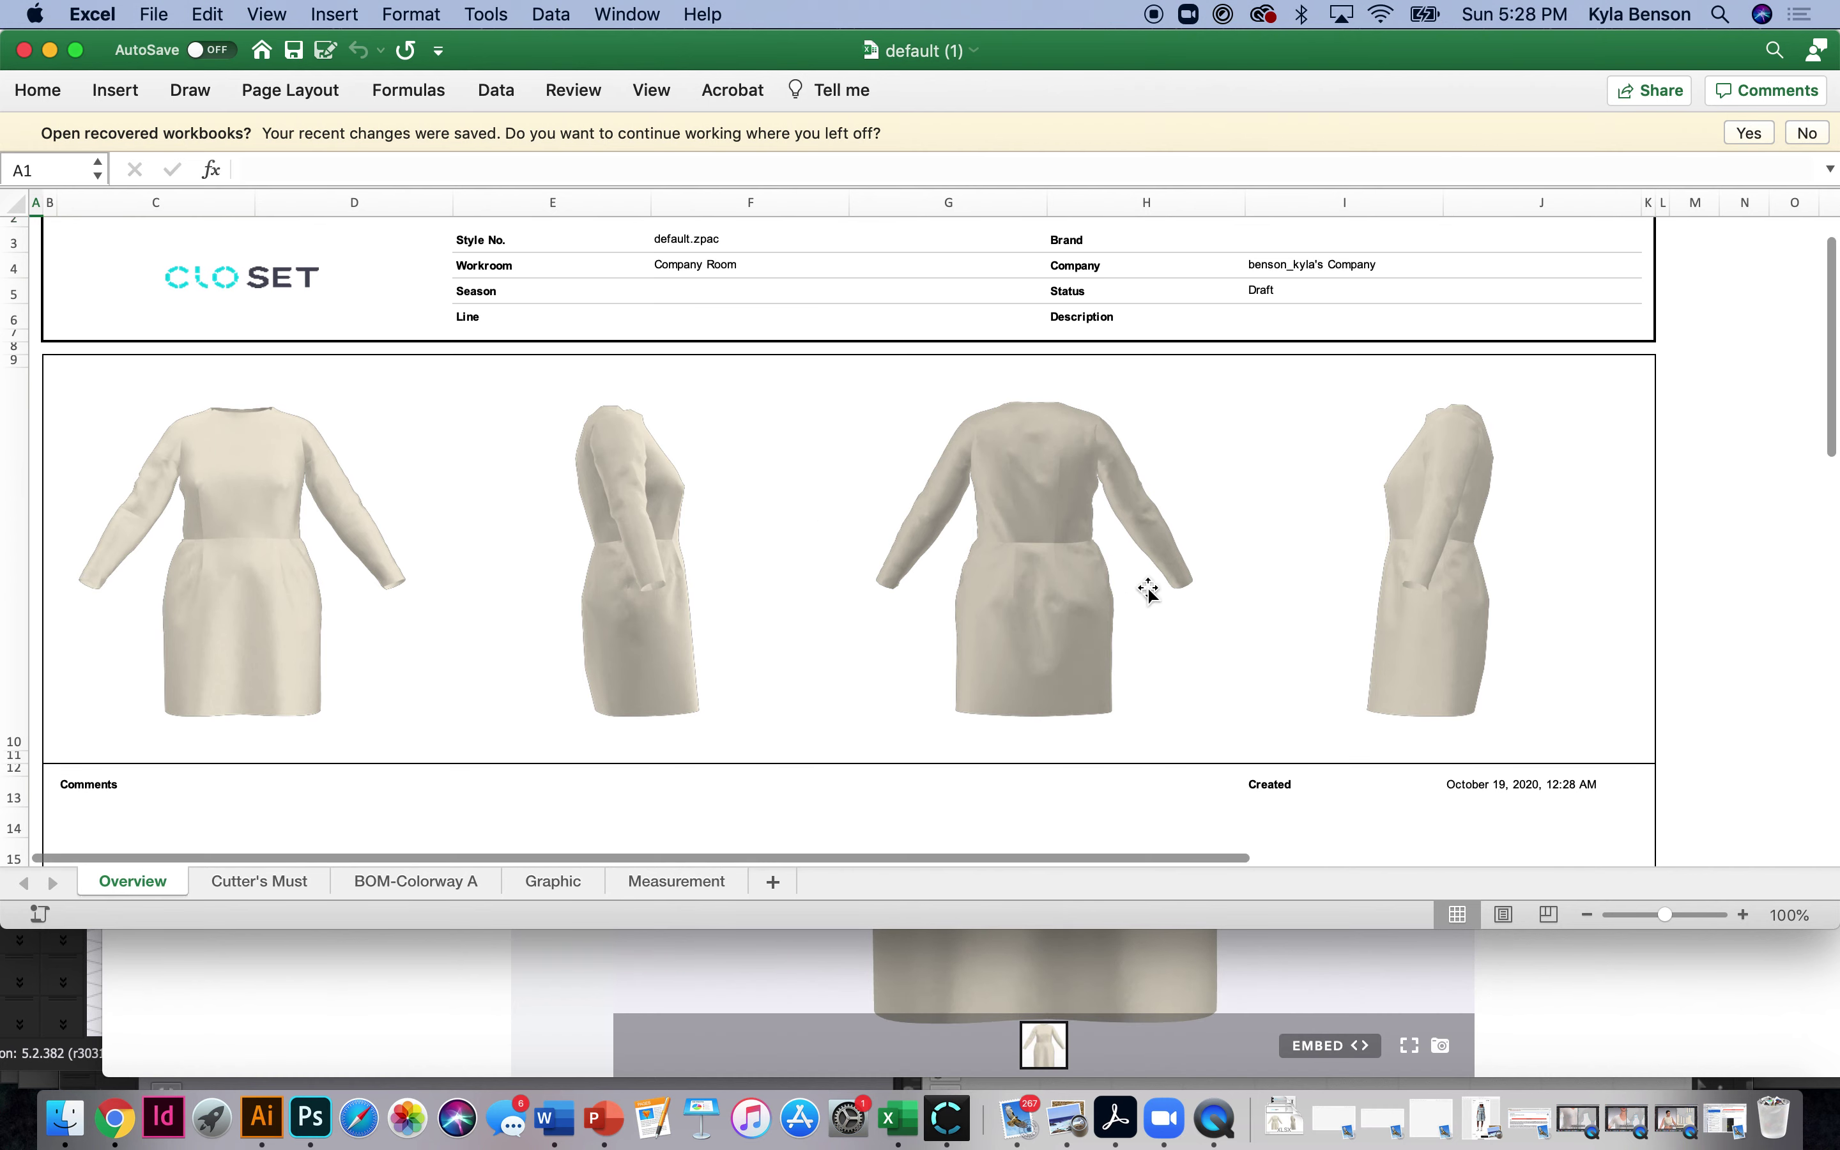
pyautogui.scroll(-3, 731, 669)
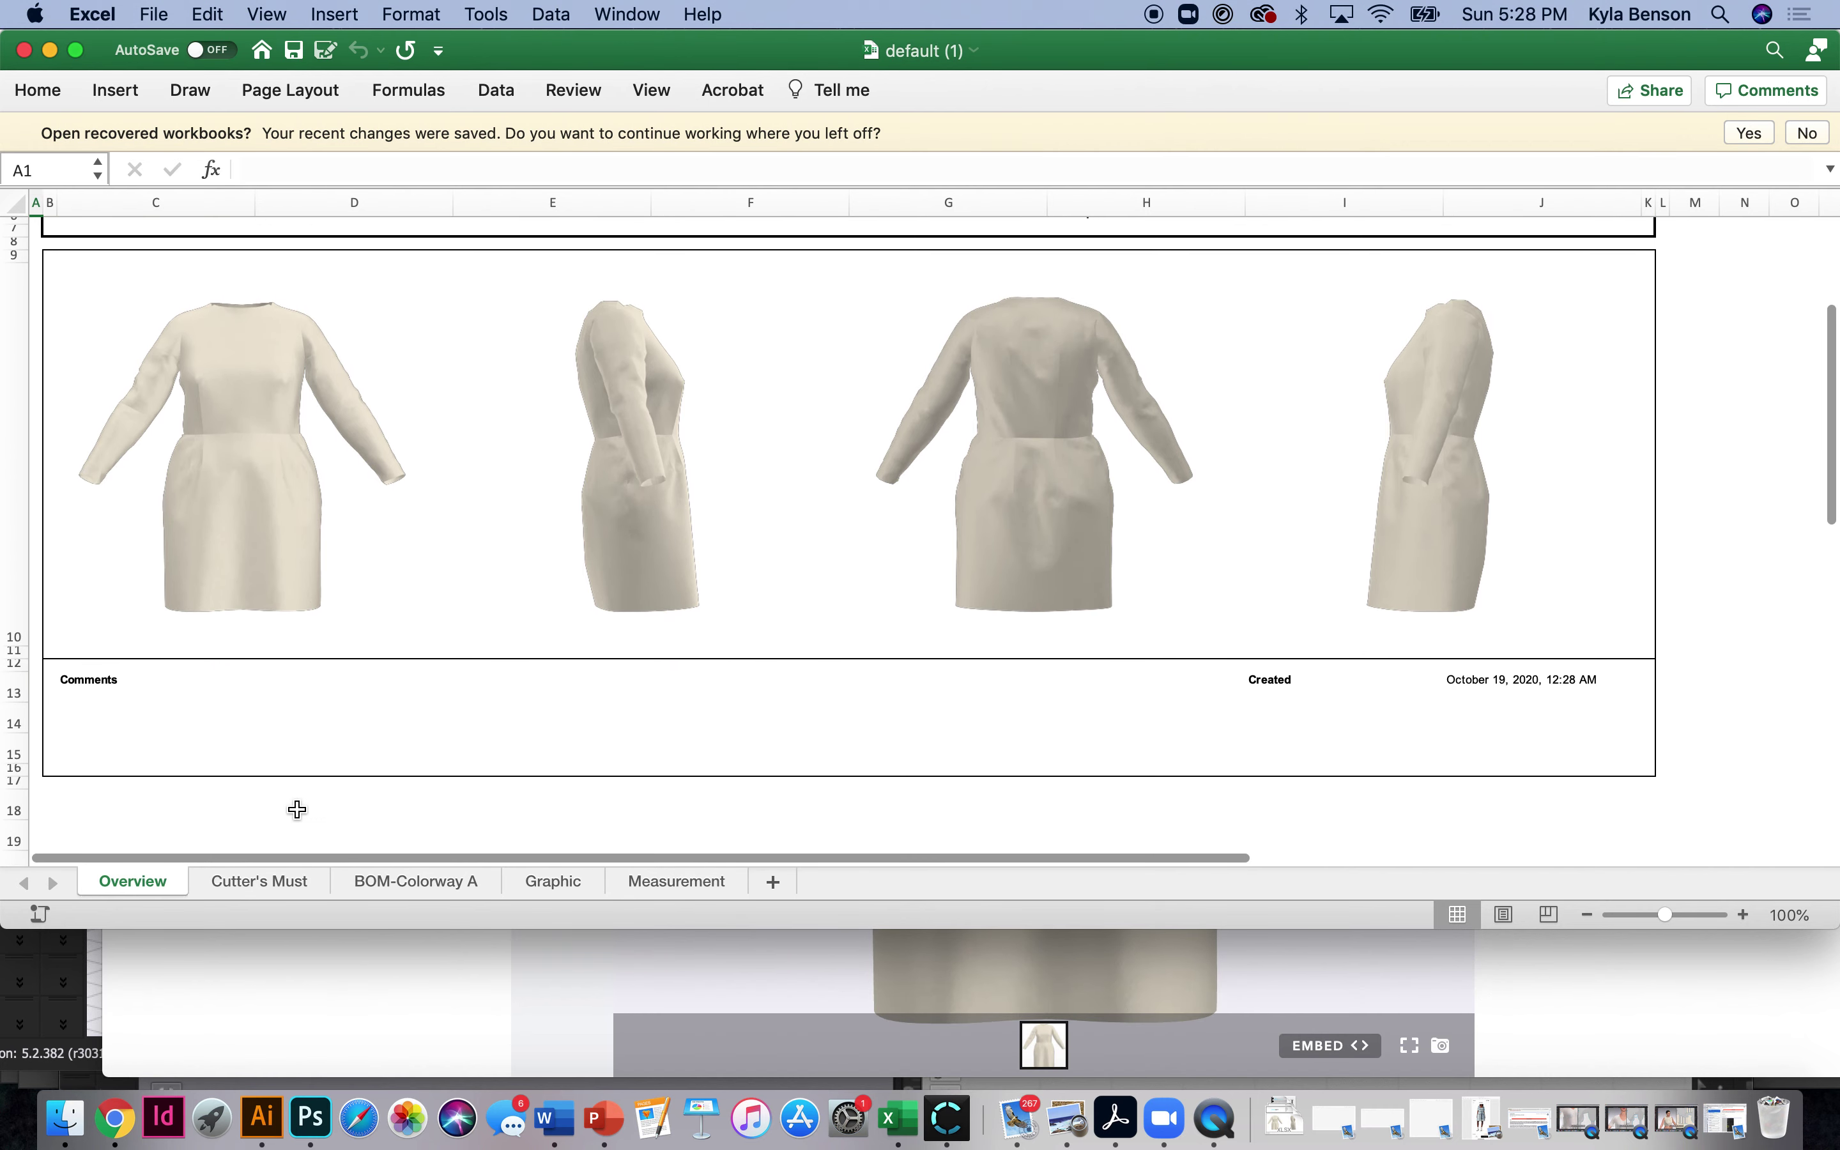
pyautogui.click(291, 881)
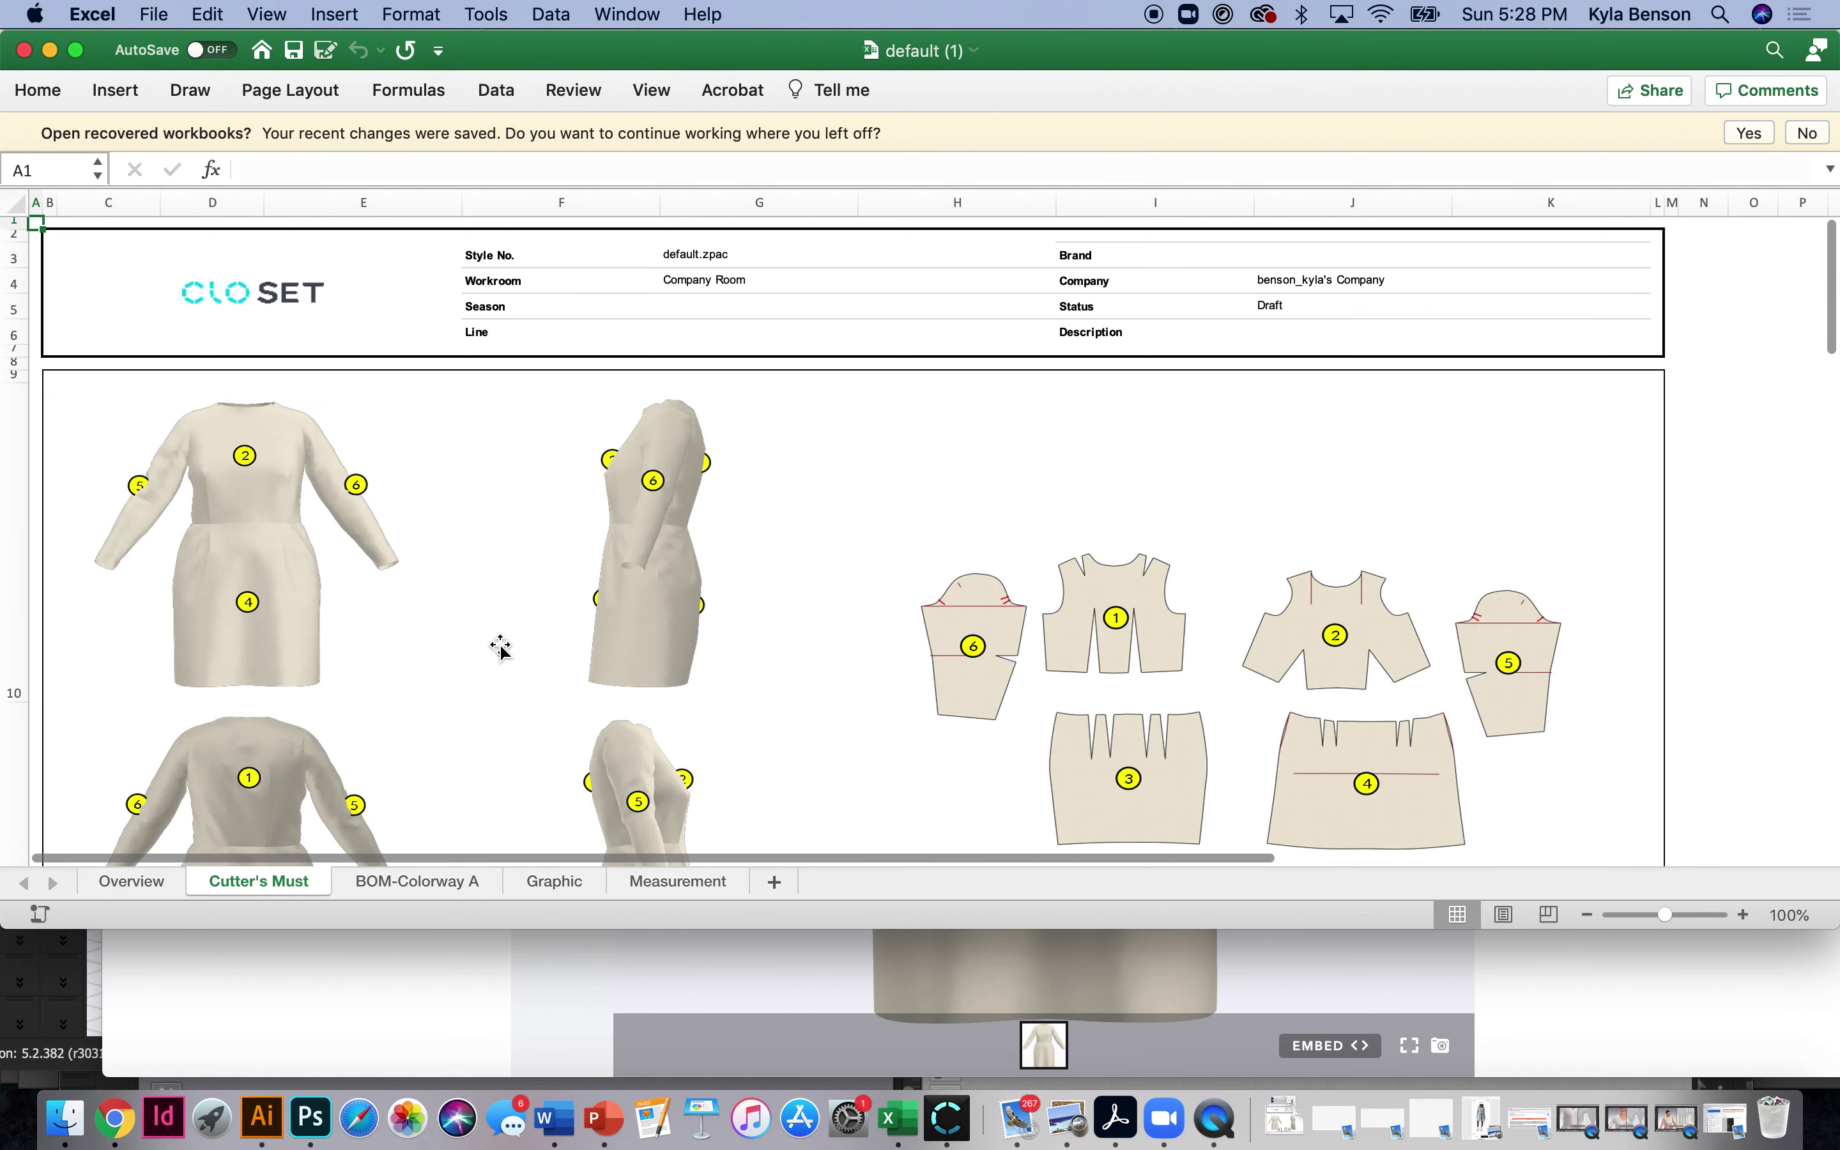
pyautogui.scroll(-8, 835, 648)
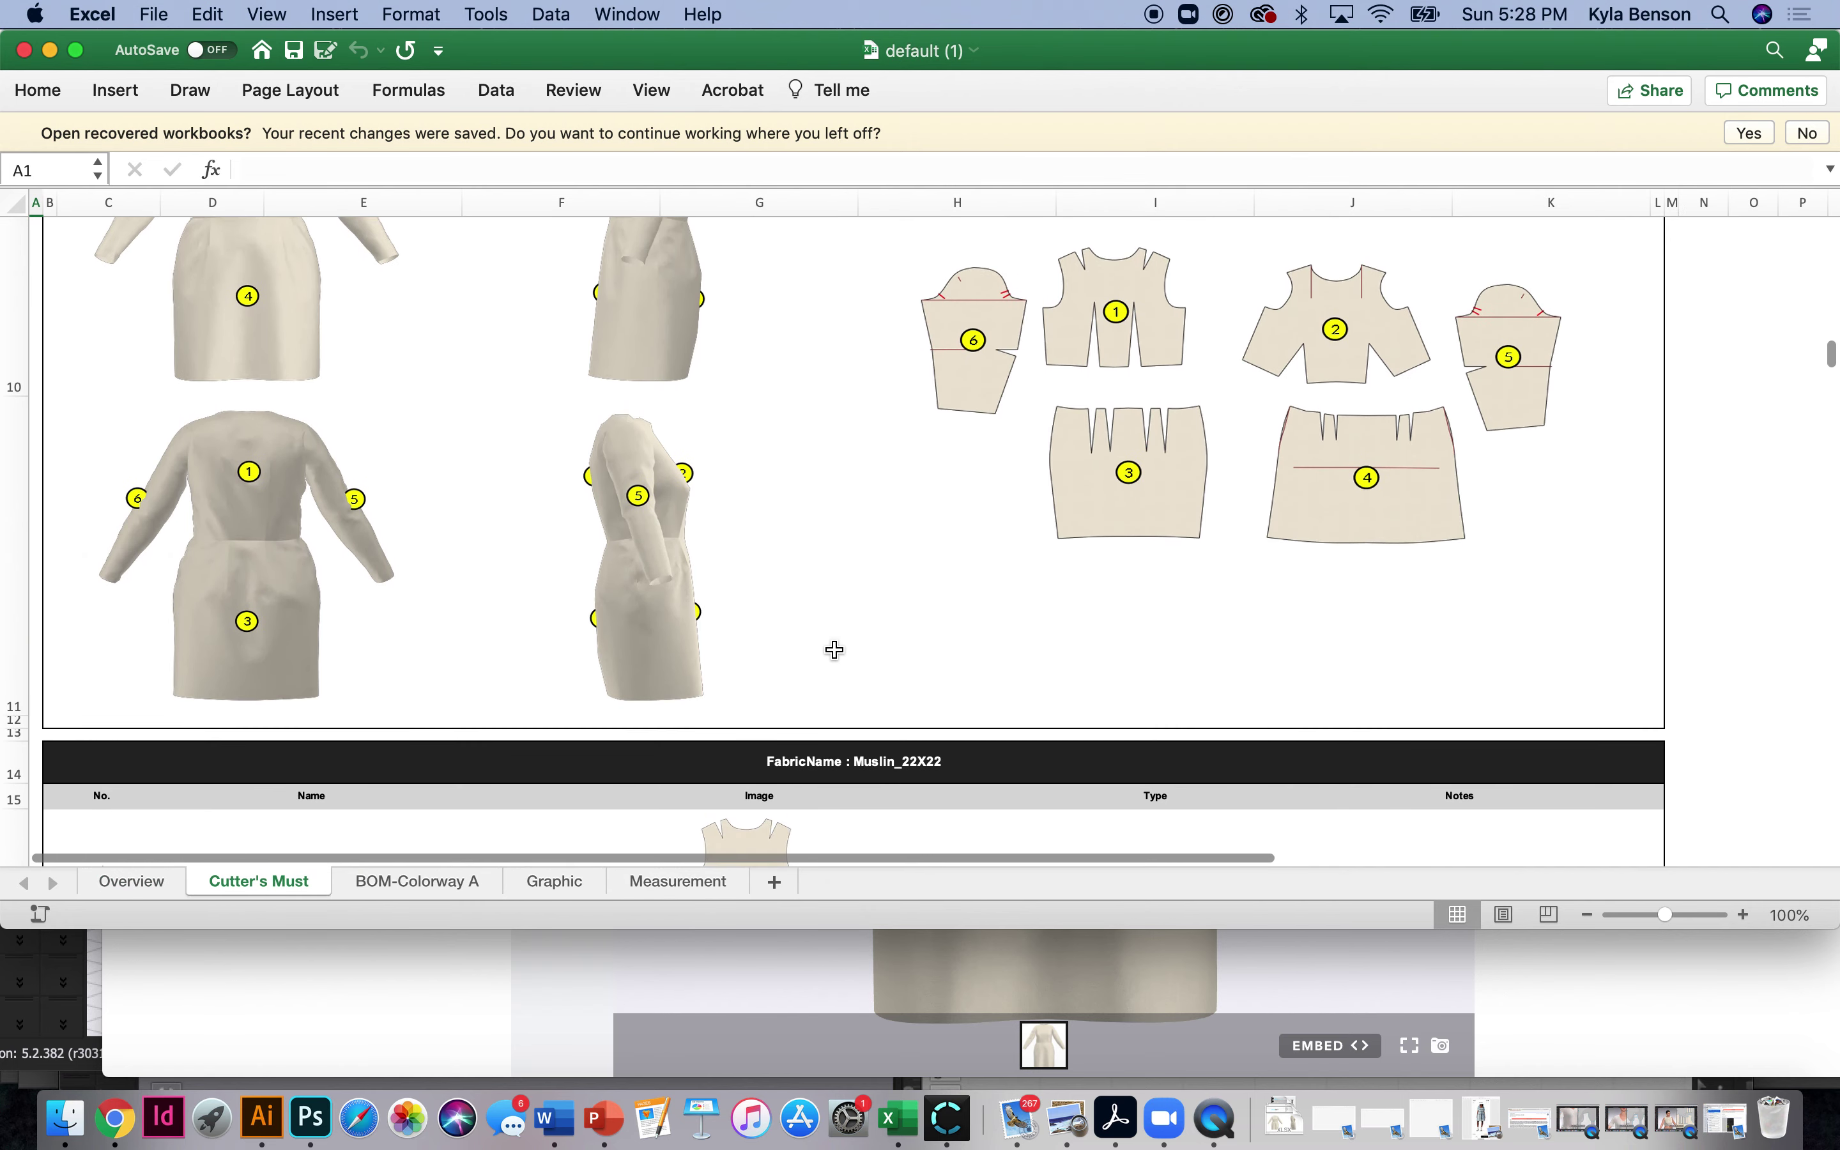
pyautogui.scroll(8, 835, 648)
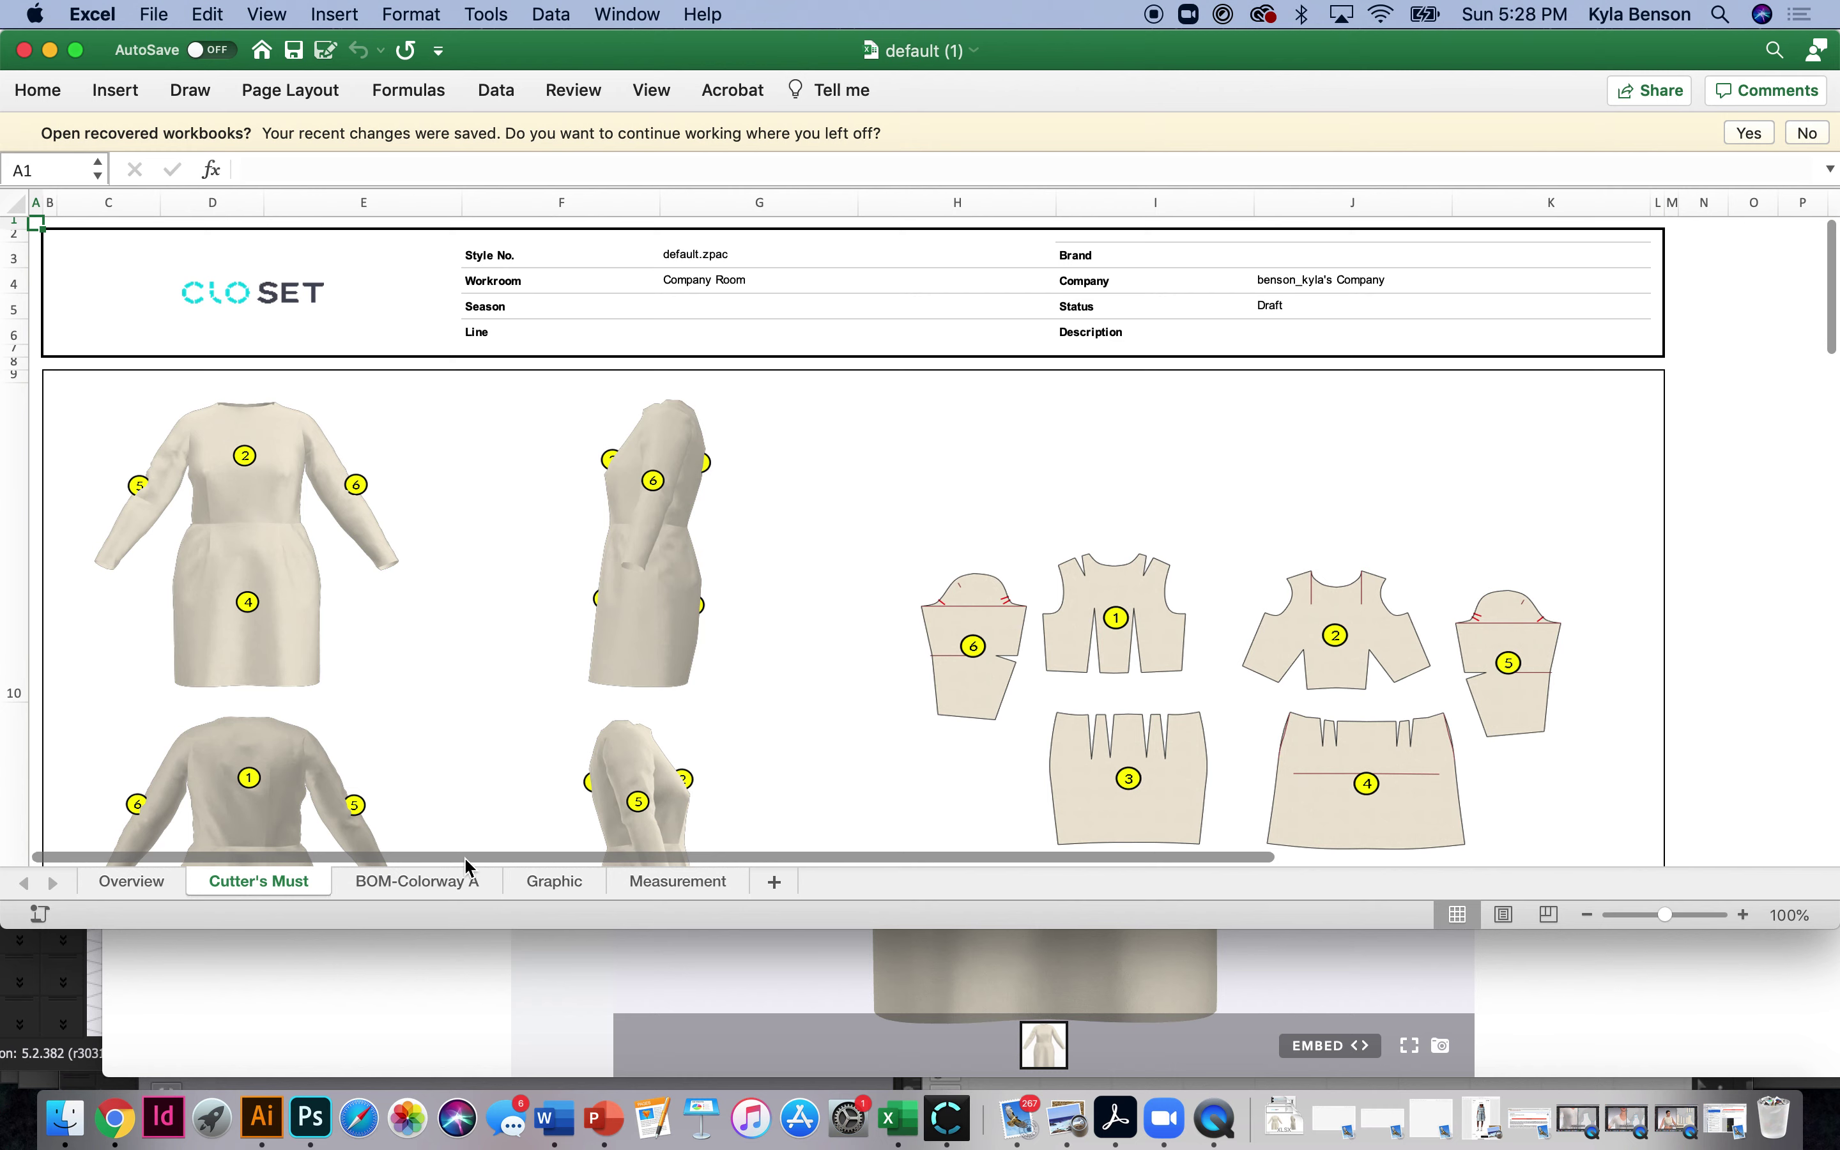
# Review the fabric and trim sections of the BOM-Colorway A sheet and the placement table on the Graphic sheet.
pyautogui.click(415, 881)
pyautogui.scroll(-5, 1175, 560)
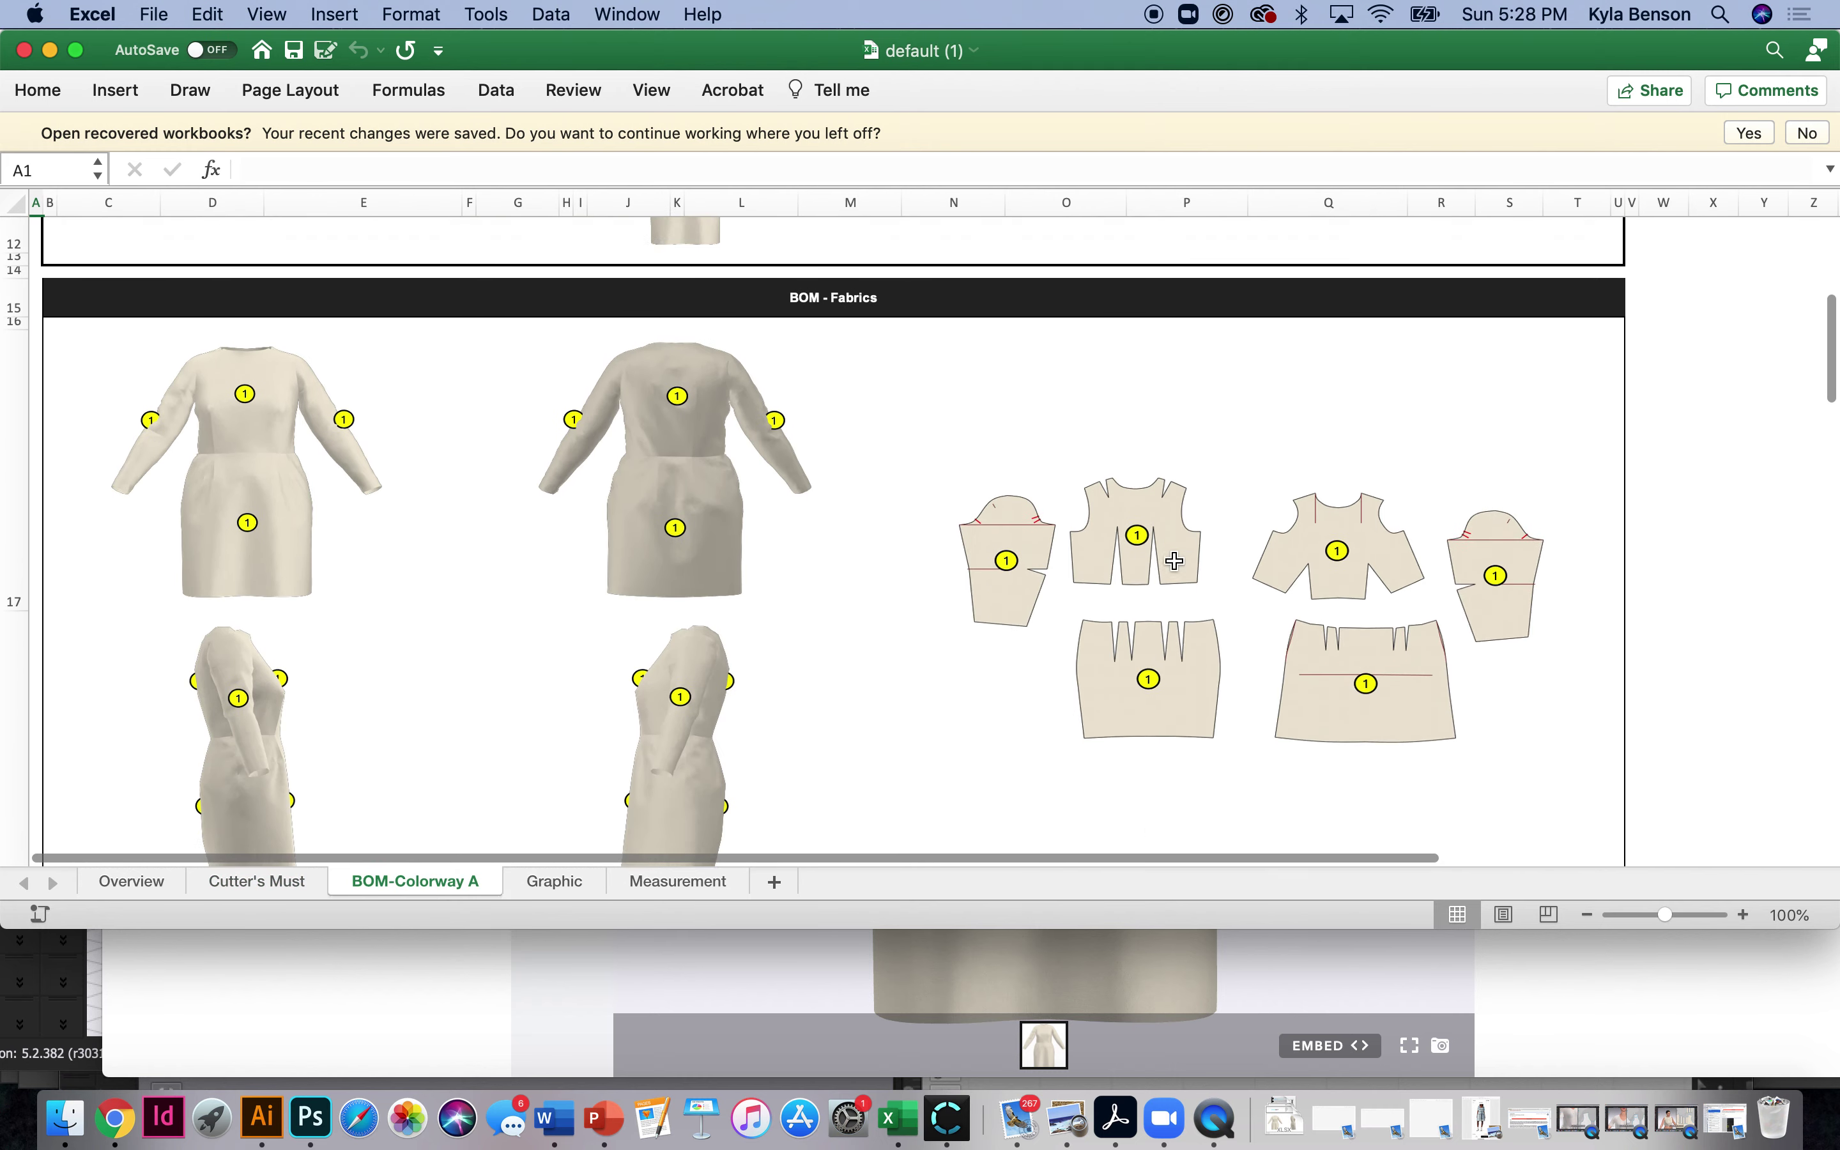
pyautogui.scroll(-10, 1175, 560)
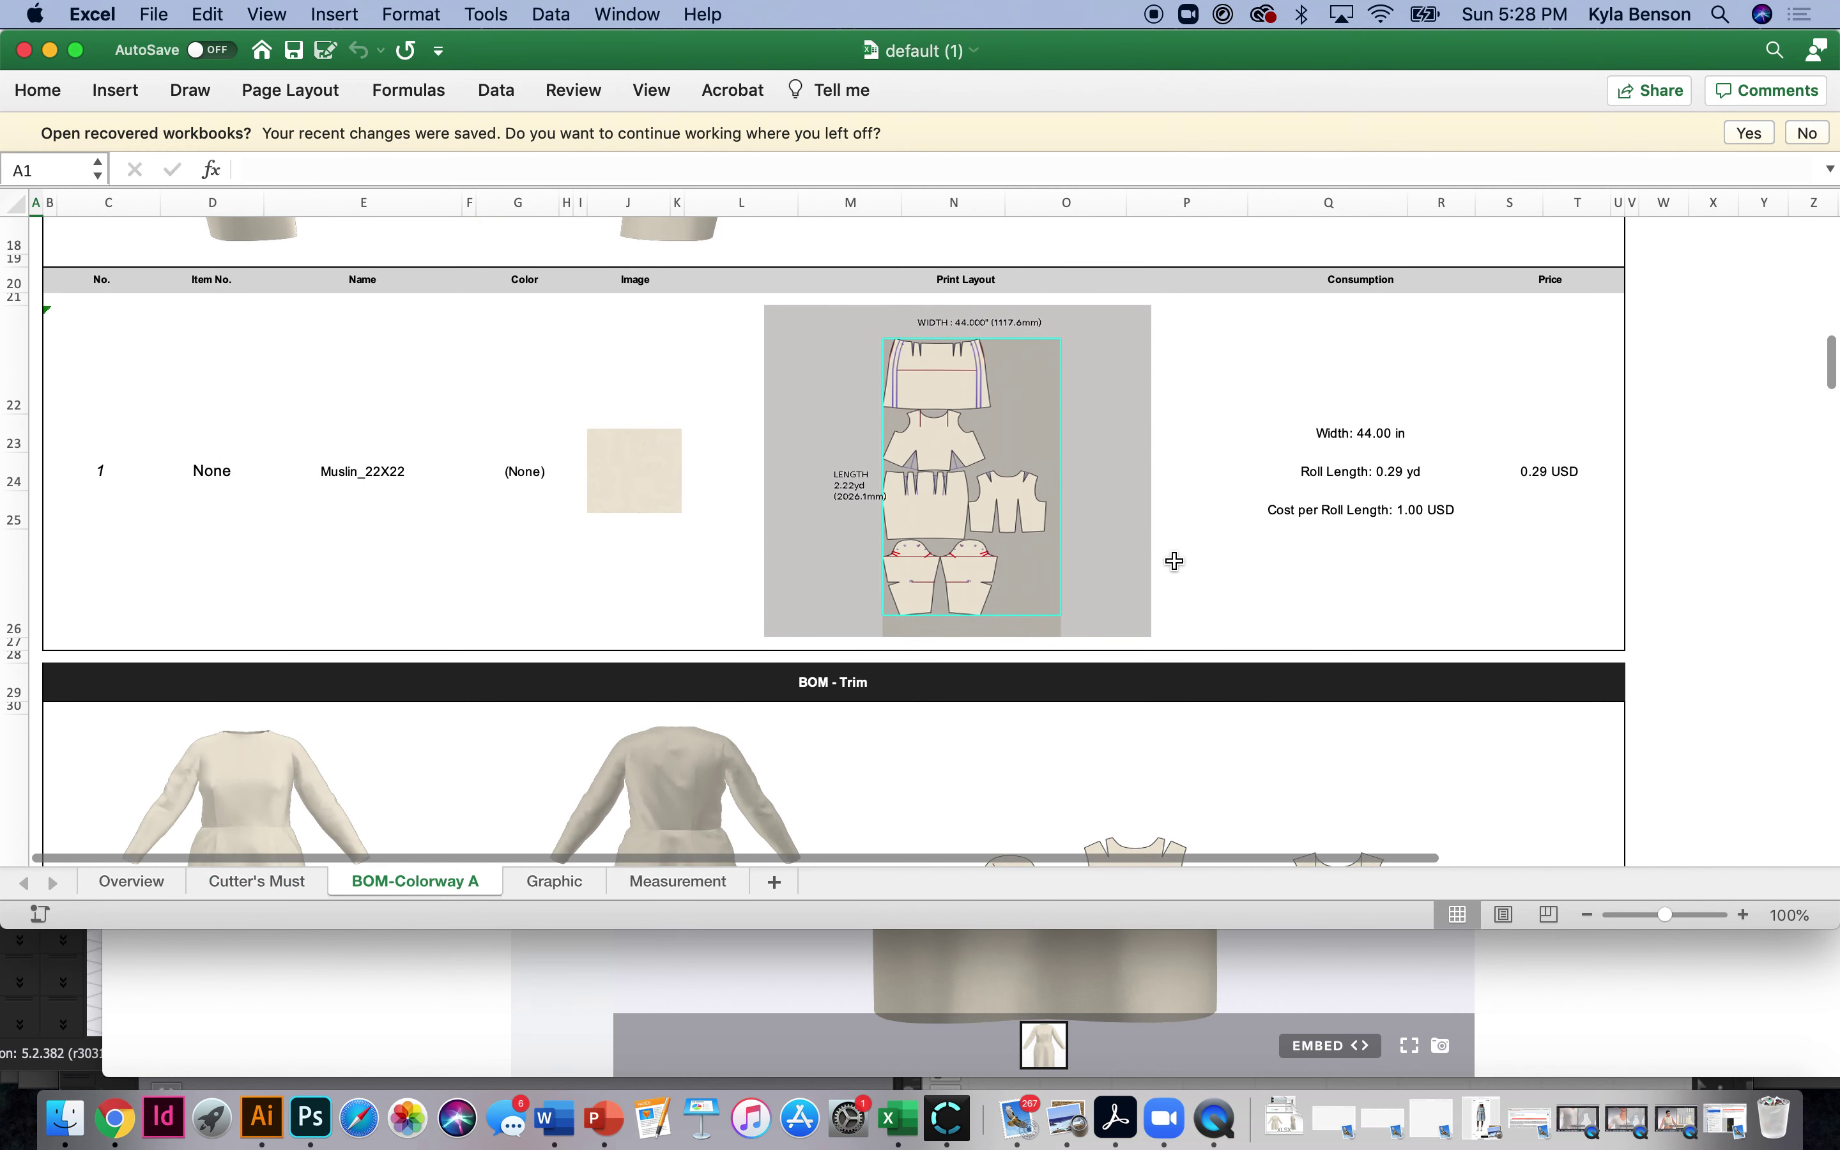
pyautogui.scroll(-7, 612, 530)
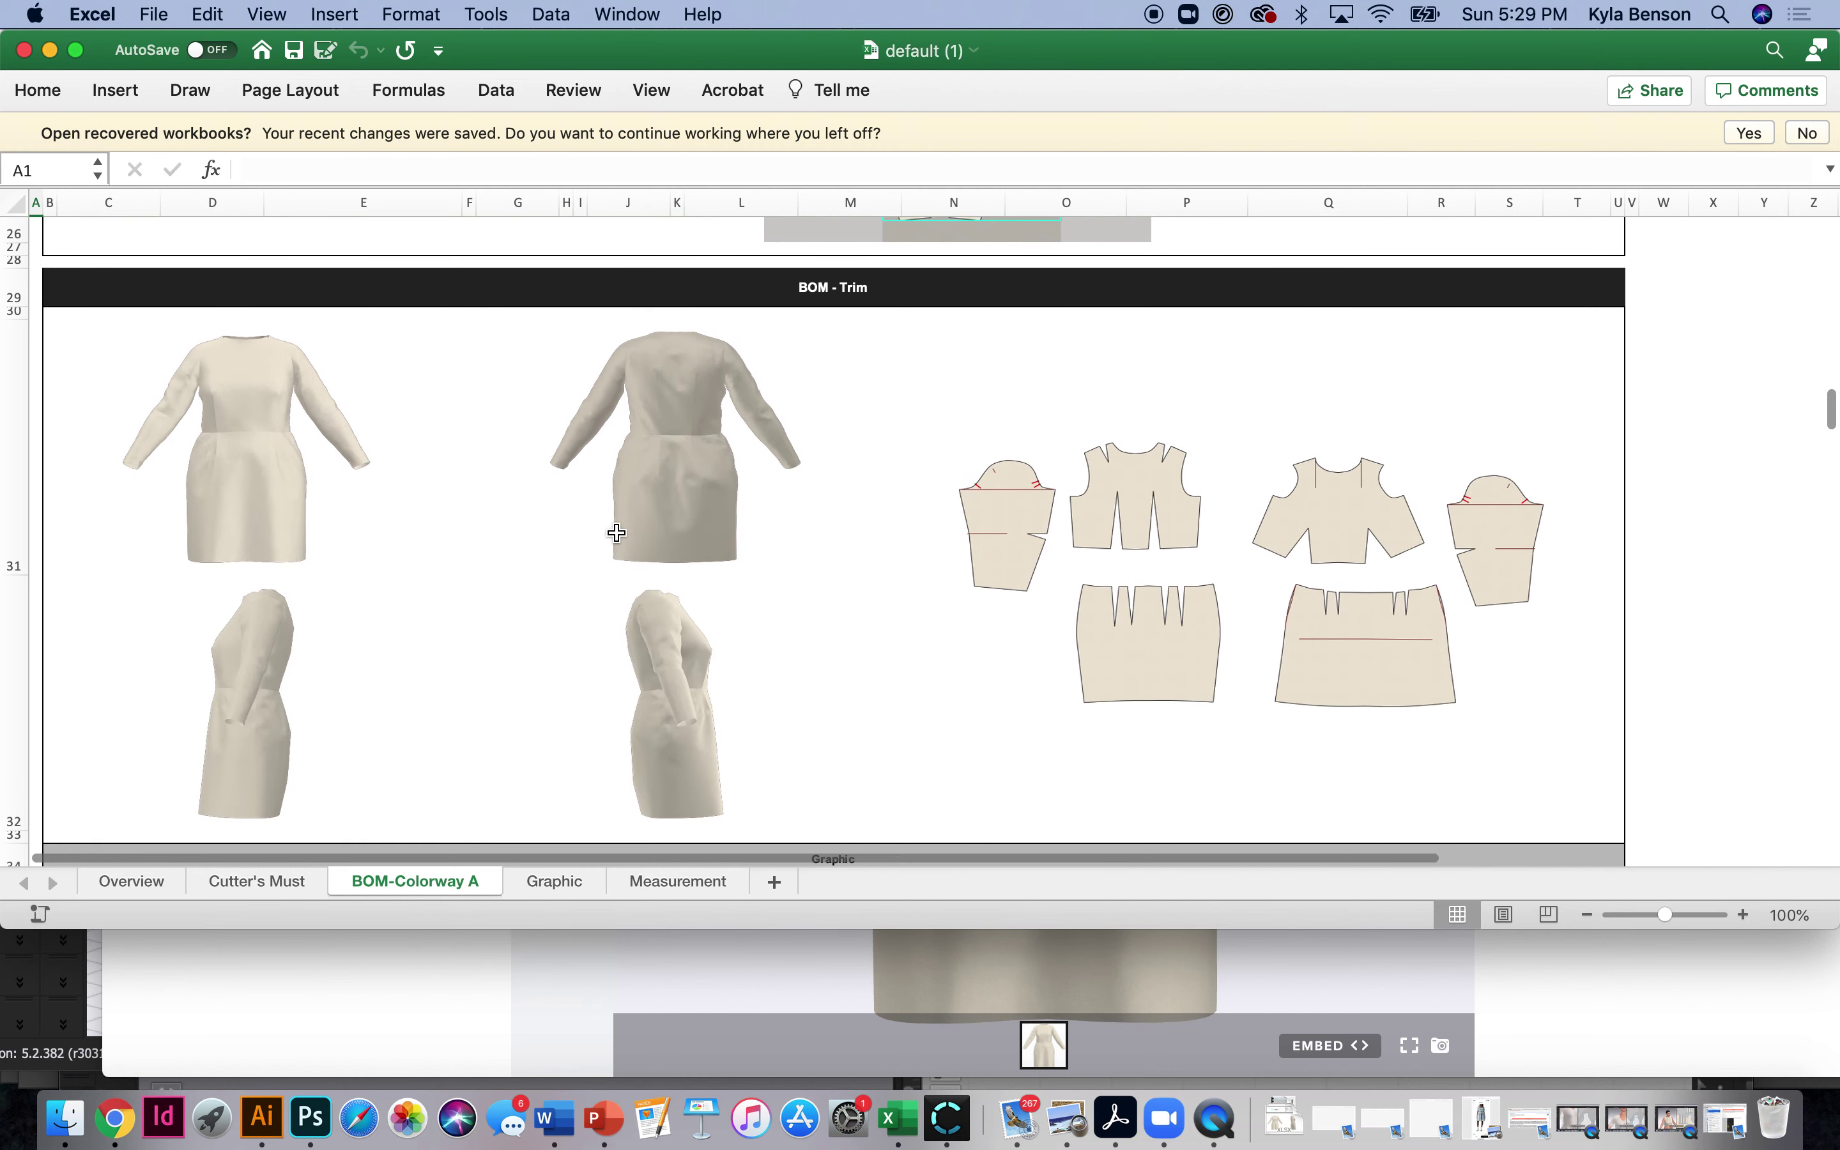
pyautogui.scroll(-10, 616, 532)
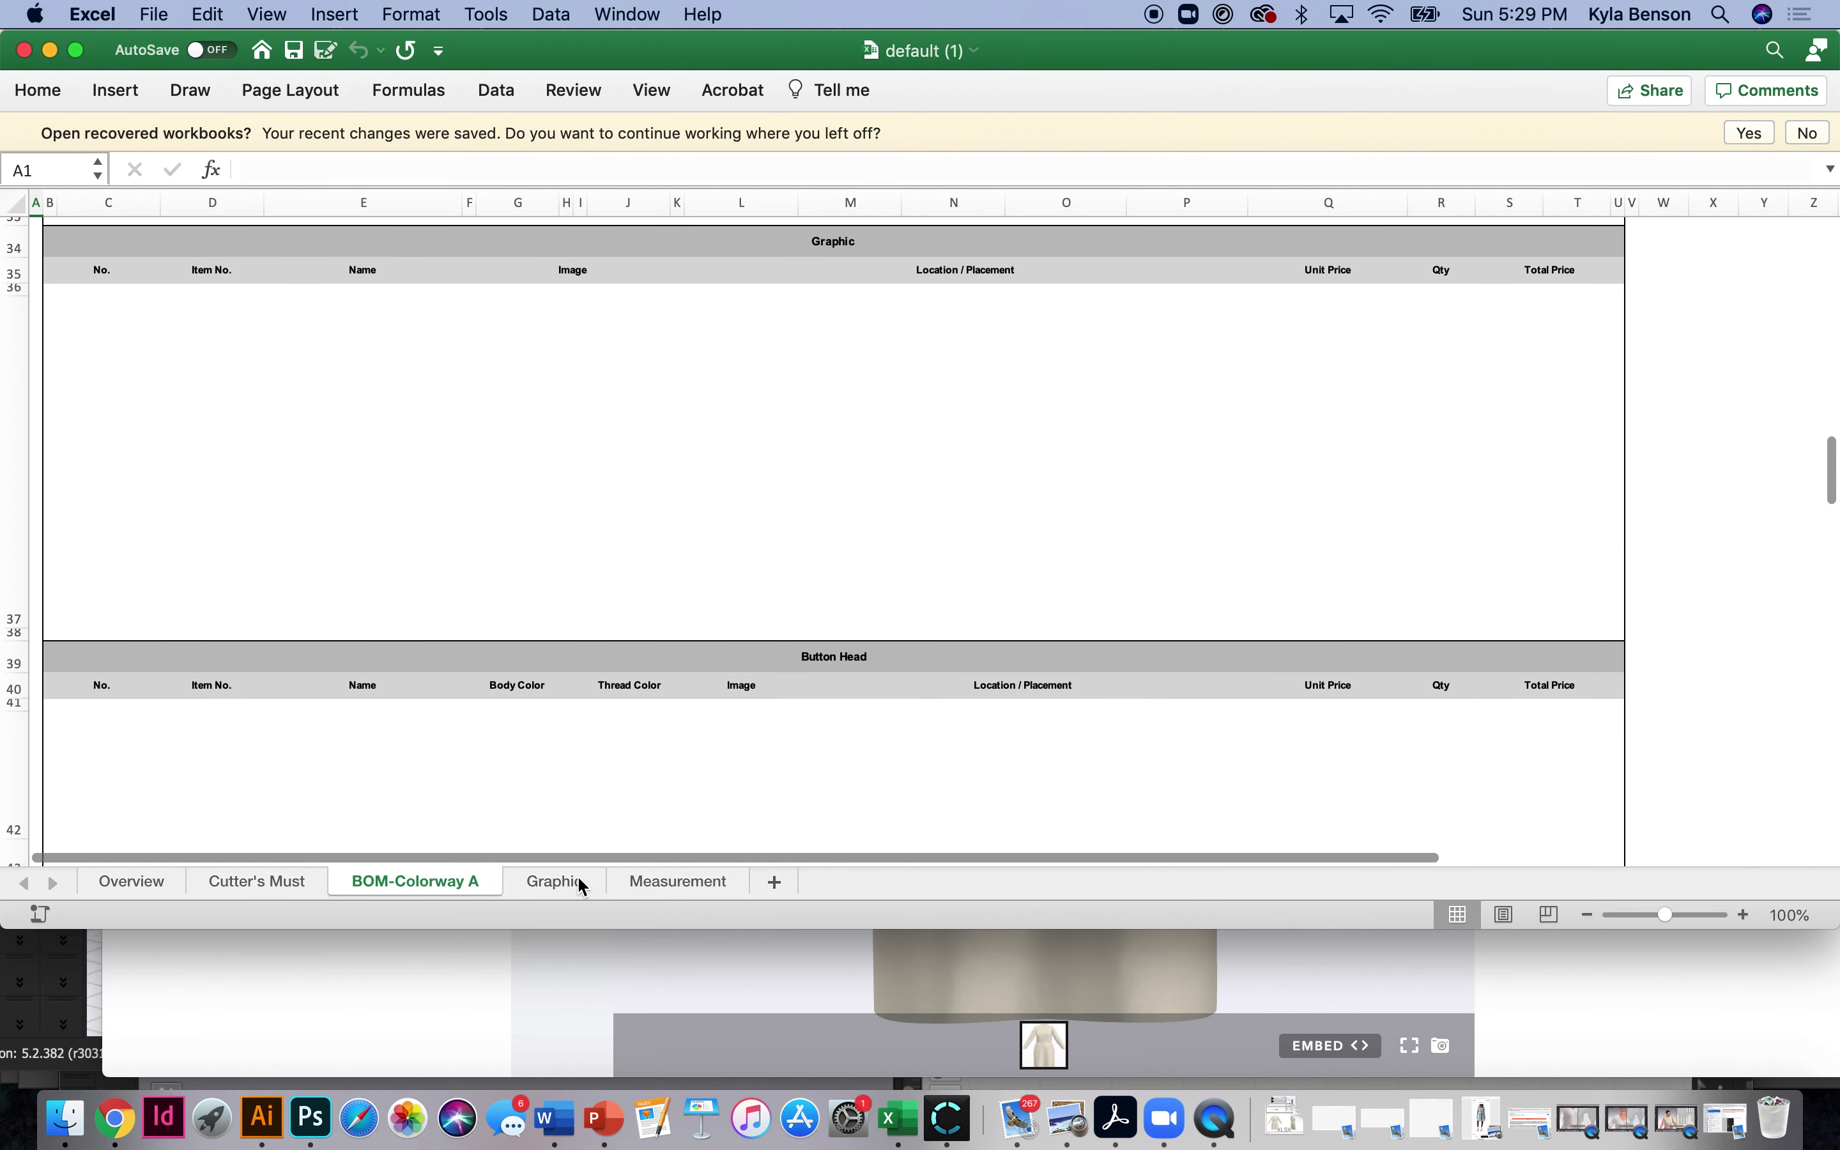
pyautogui.click(556, 881)
pyautogui.scroll(-6, 739, 645)
pyautogui.scroll(-3, 740, 643)
pyautogui.scroll(6, 739, 645)
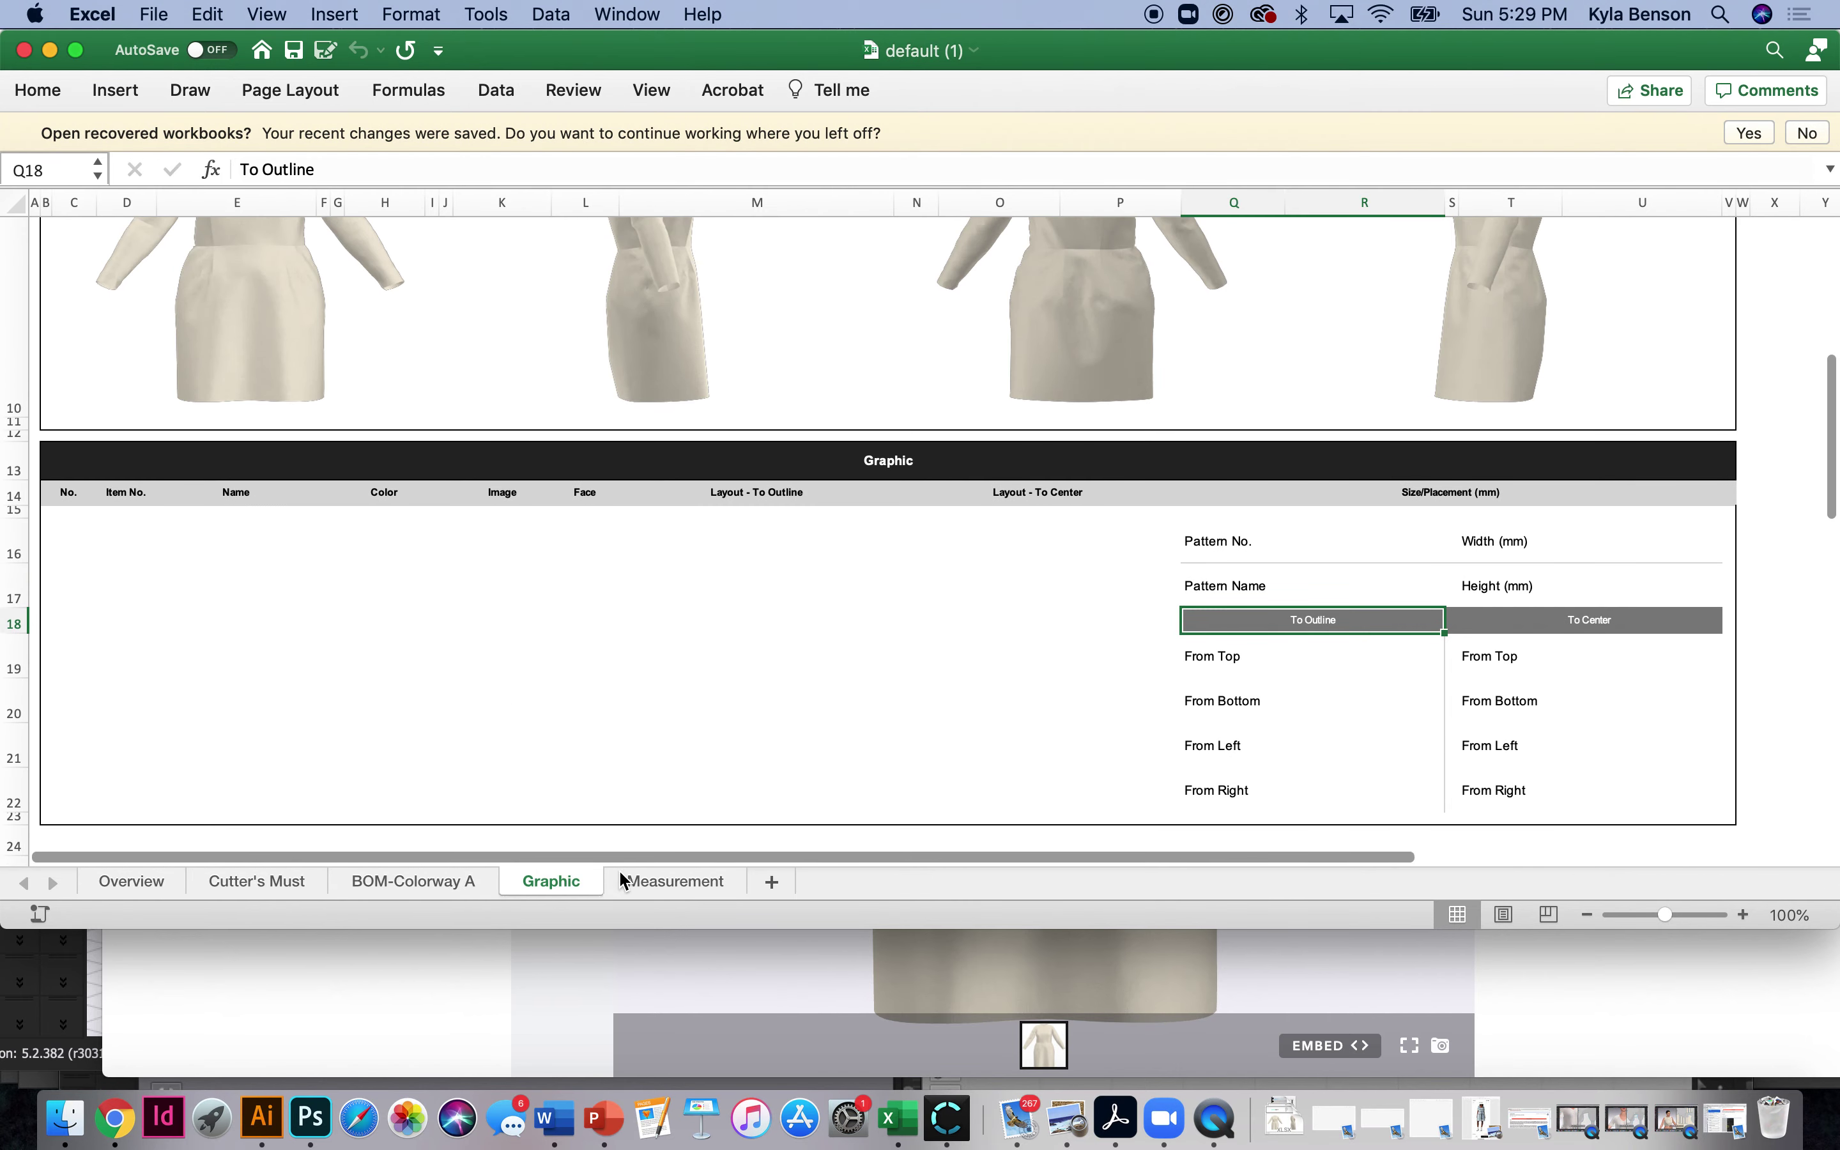
# Review every point of measure on the Measurement sheet, opening the HPS value in K11 for a closer look.
pyautogui.click(679, 882)
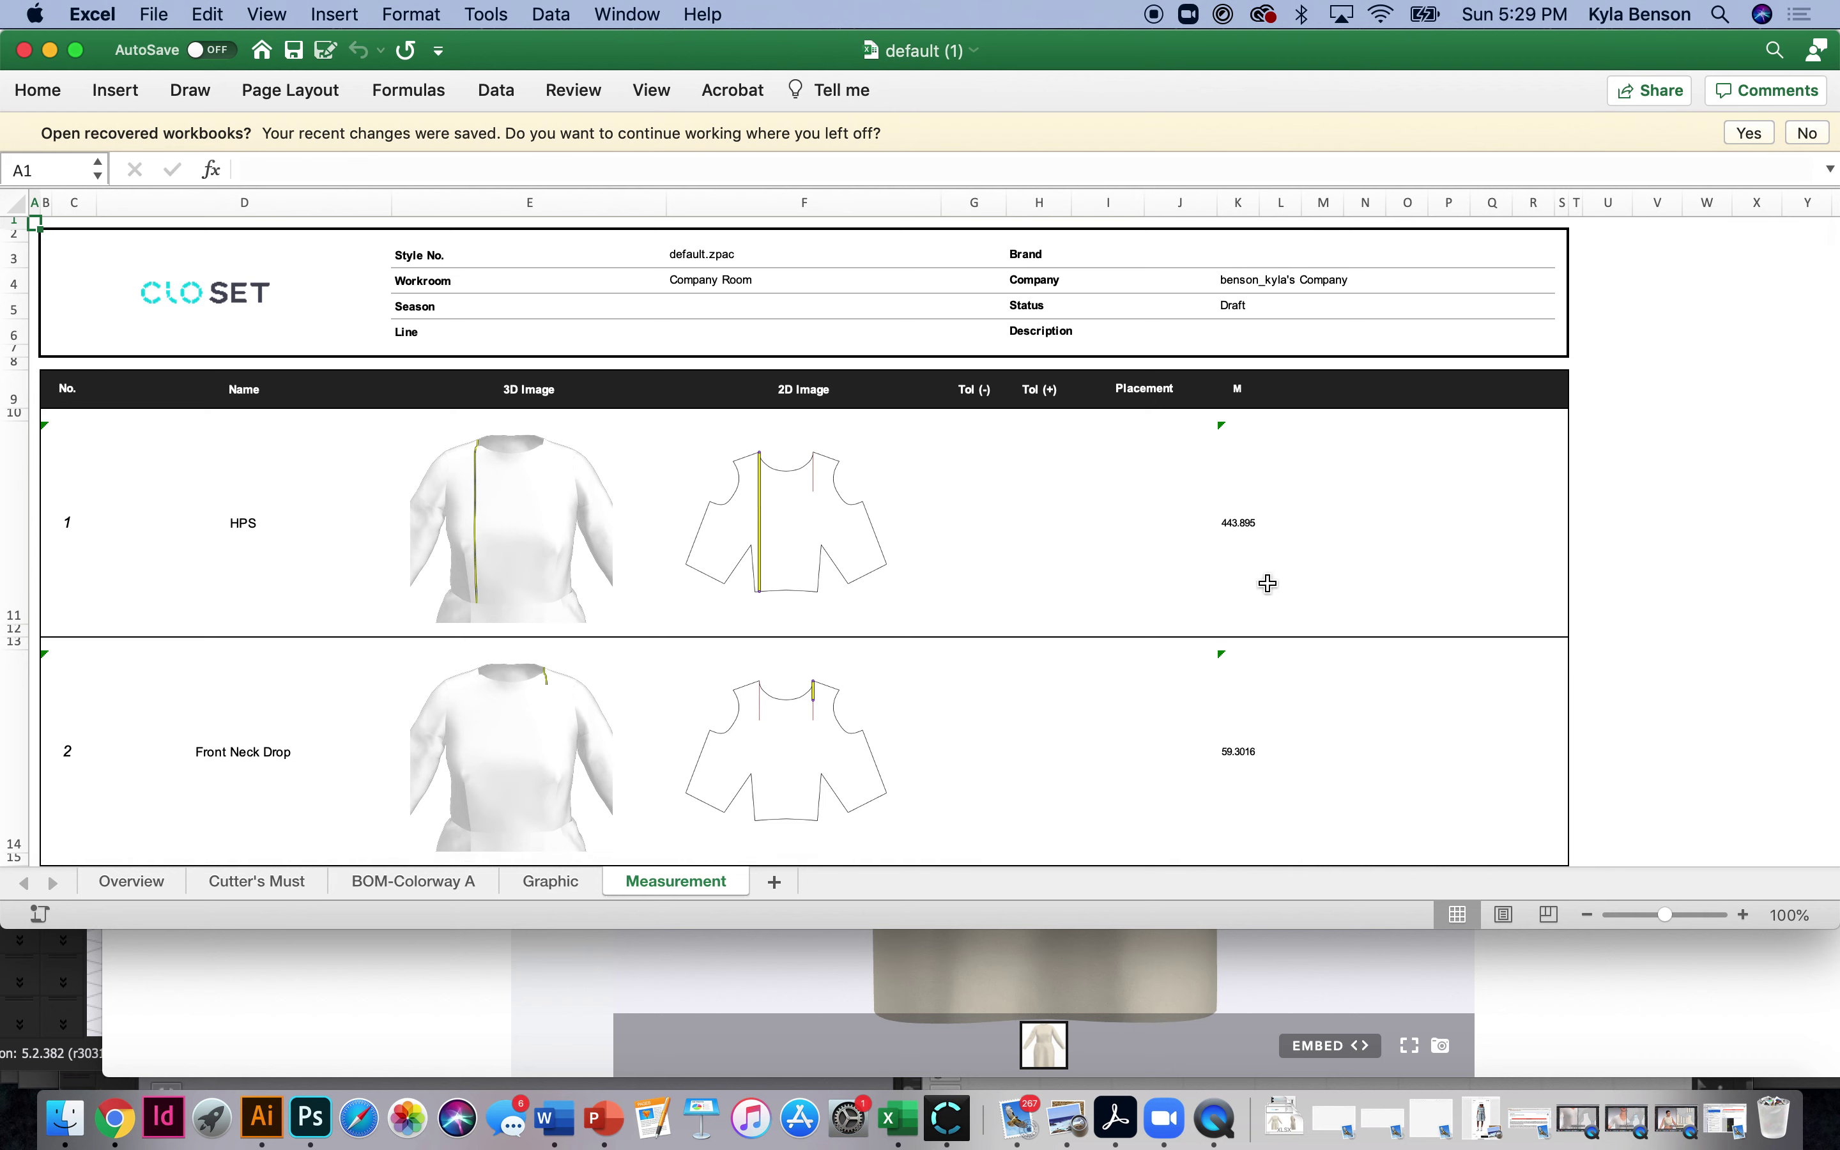
pyautogui.doubleClick(1233, 523)
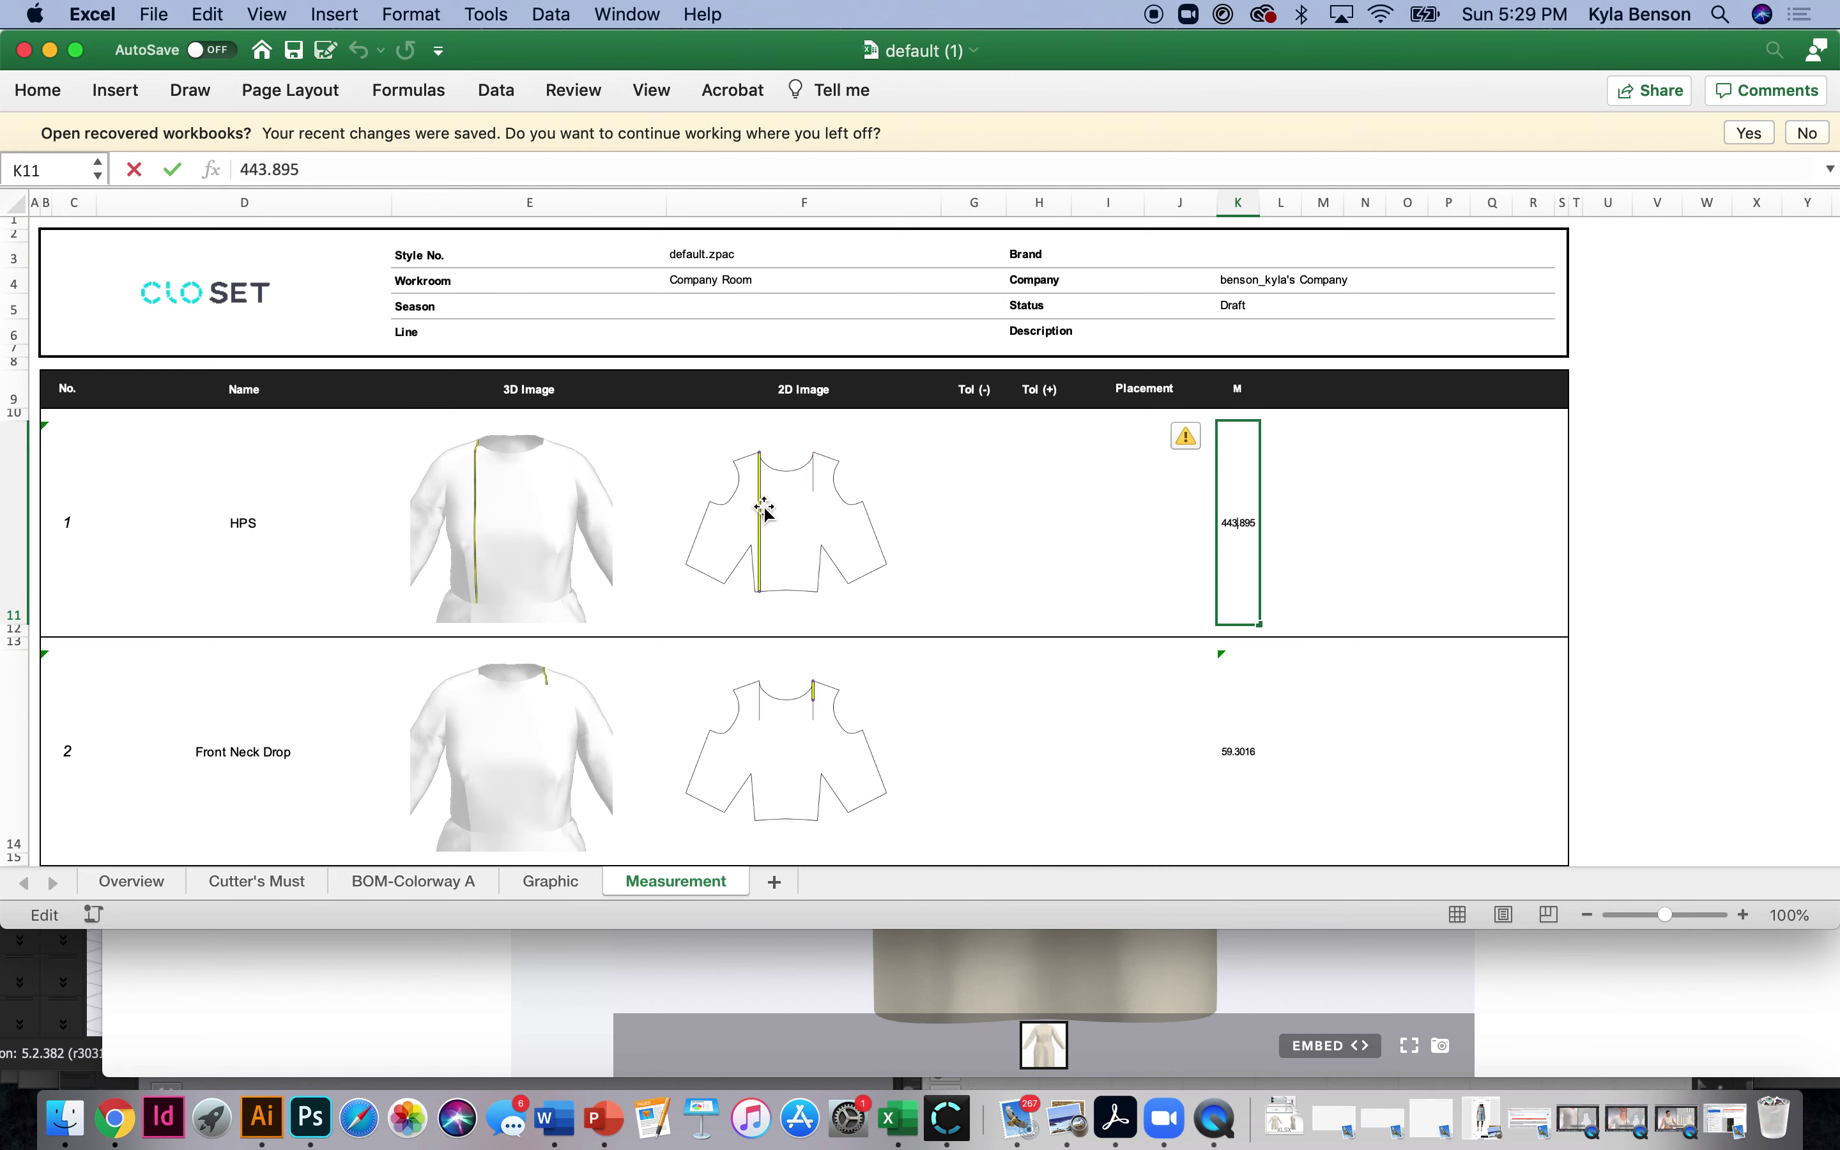
pyautogui.scroll(-1, 792, 589)
pyautogui.scroll(-3, 795, 688)
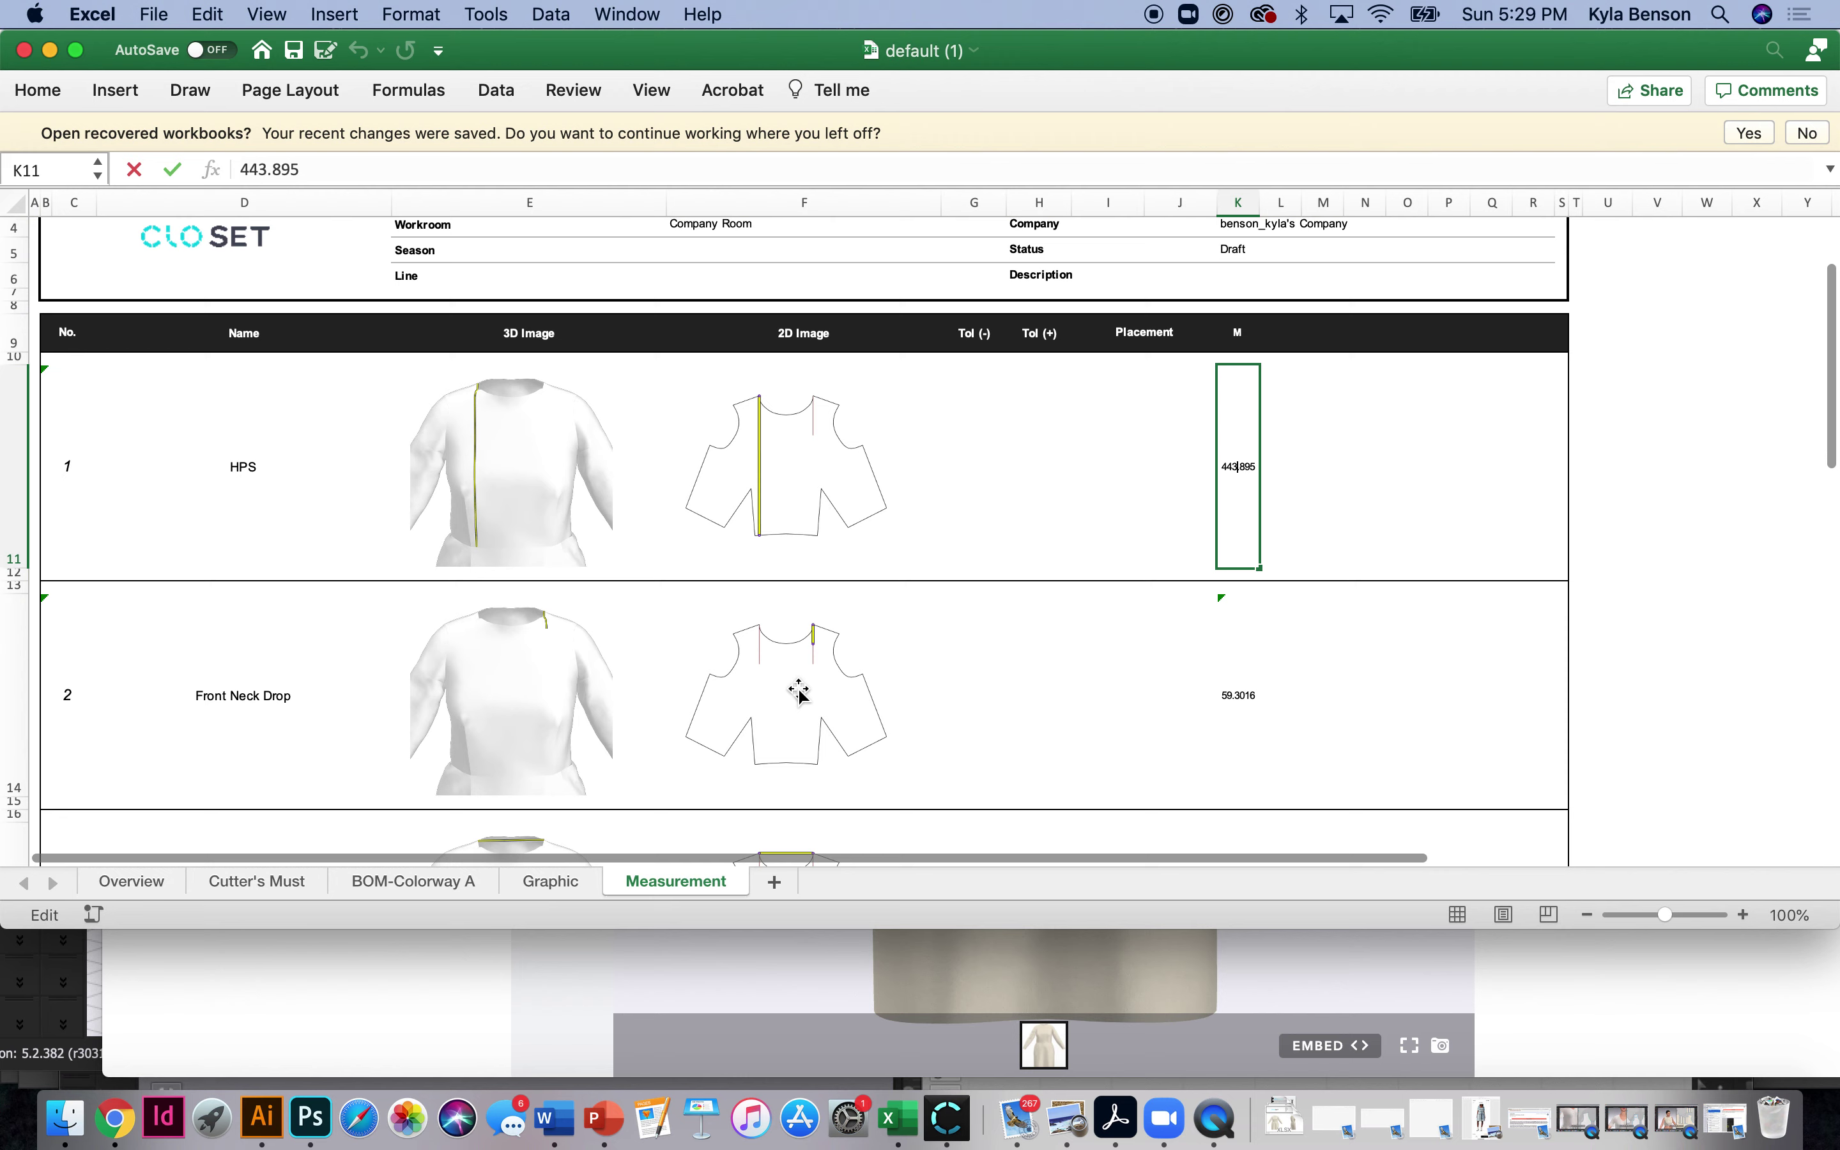
pyautogui.scroll(-7, 800, 691)
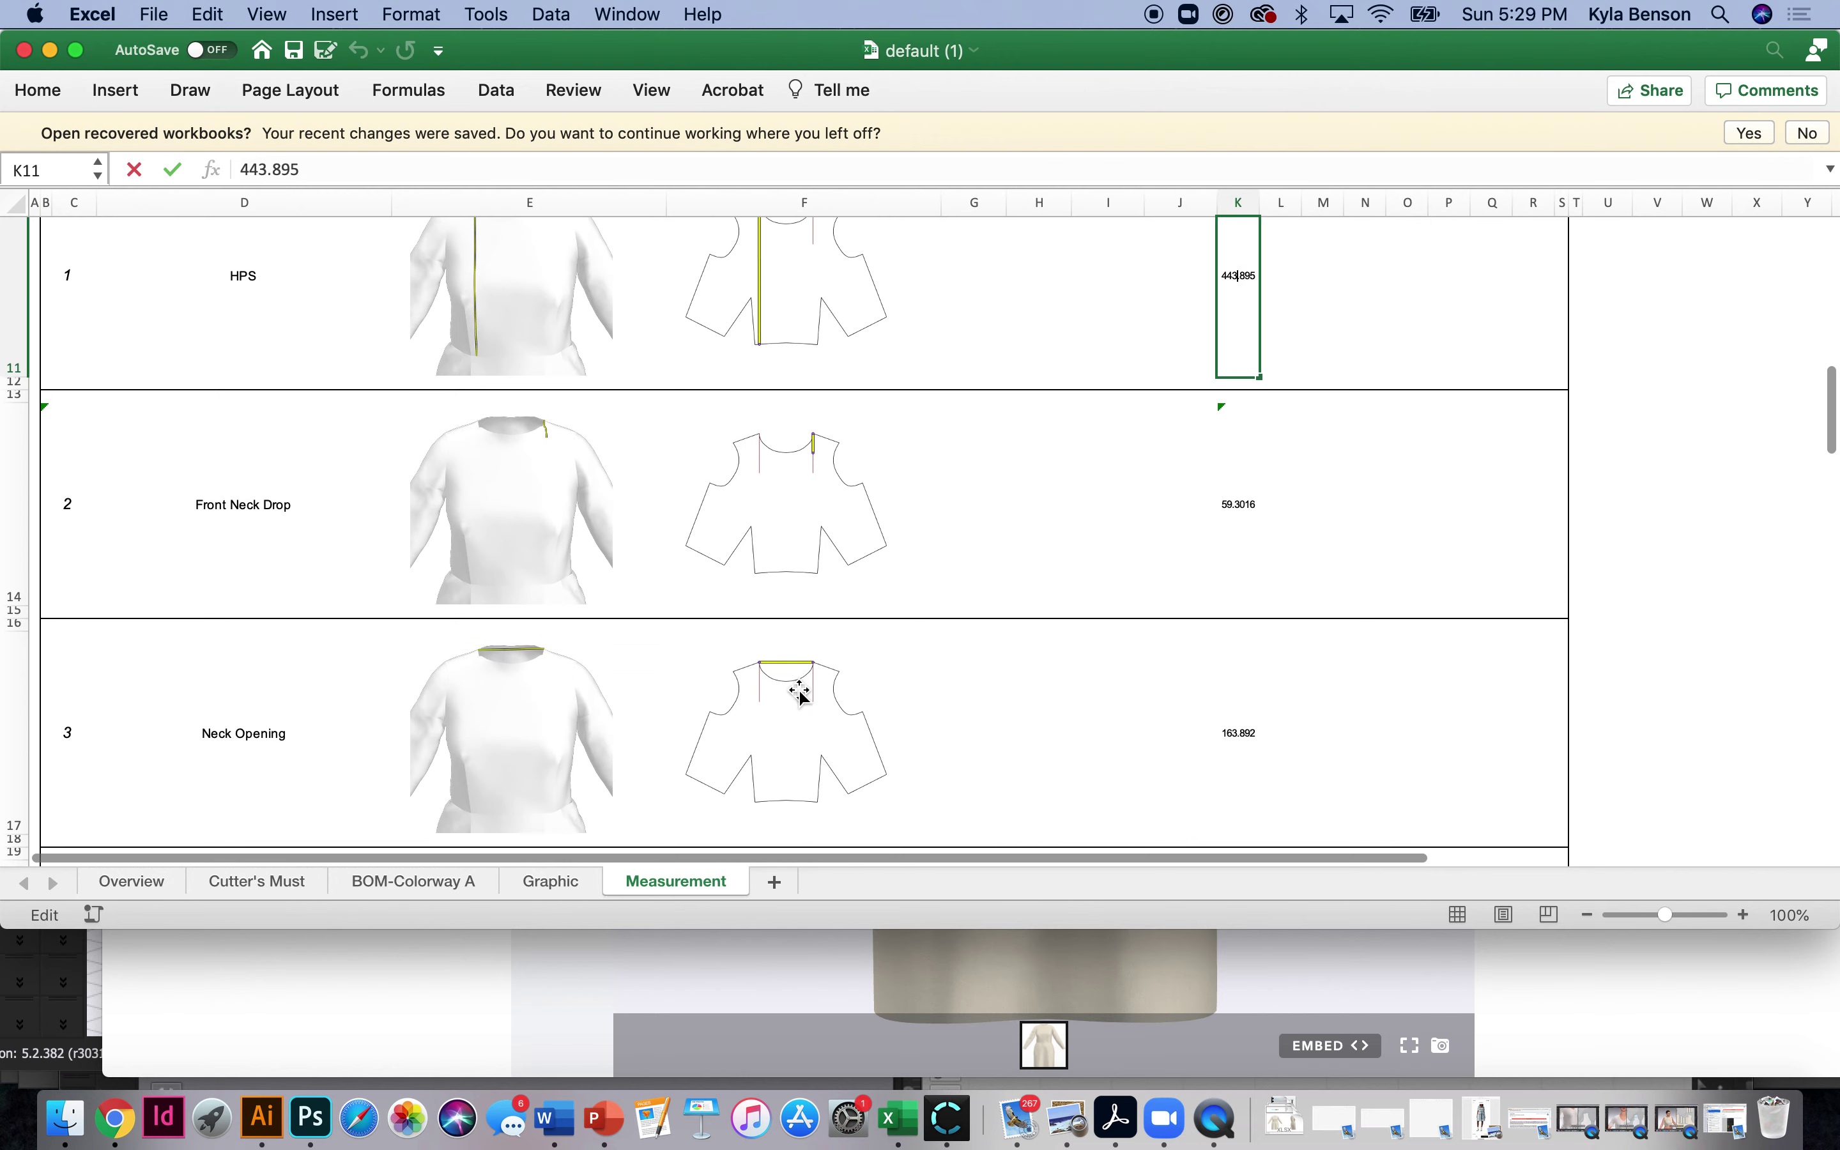
pyautogui.scroll(-10, 800, 692)
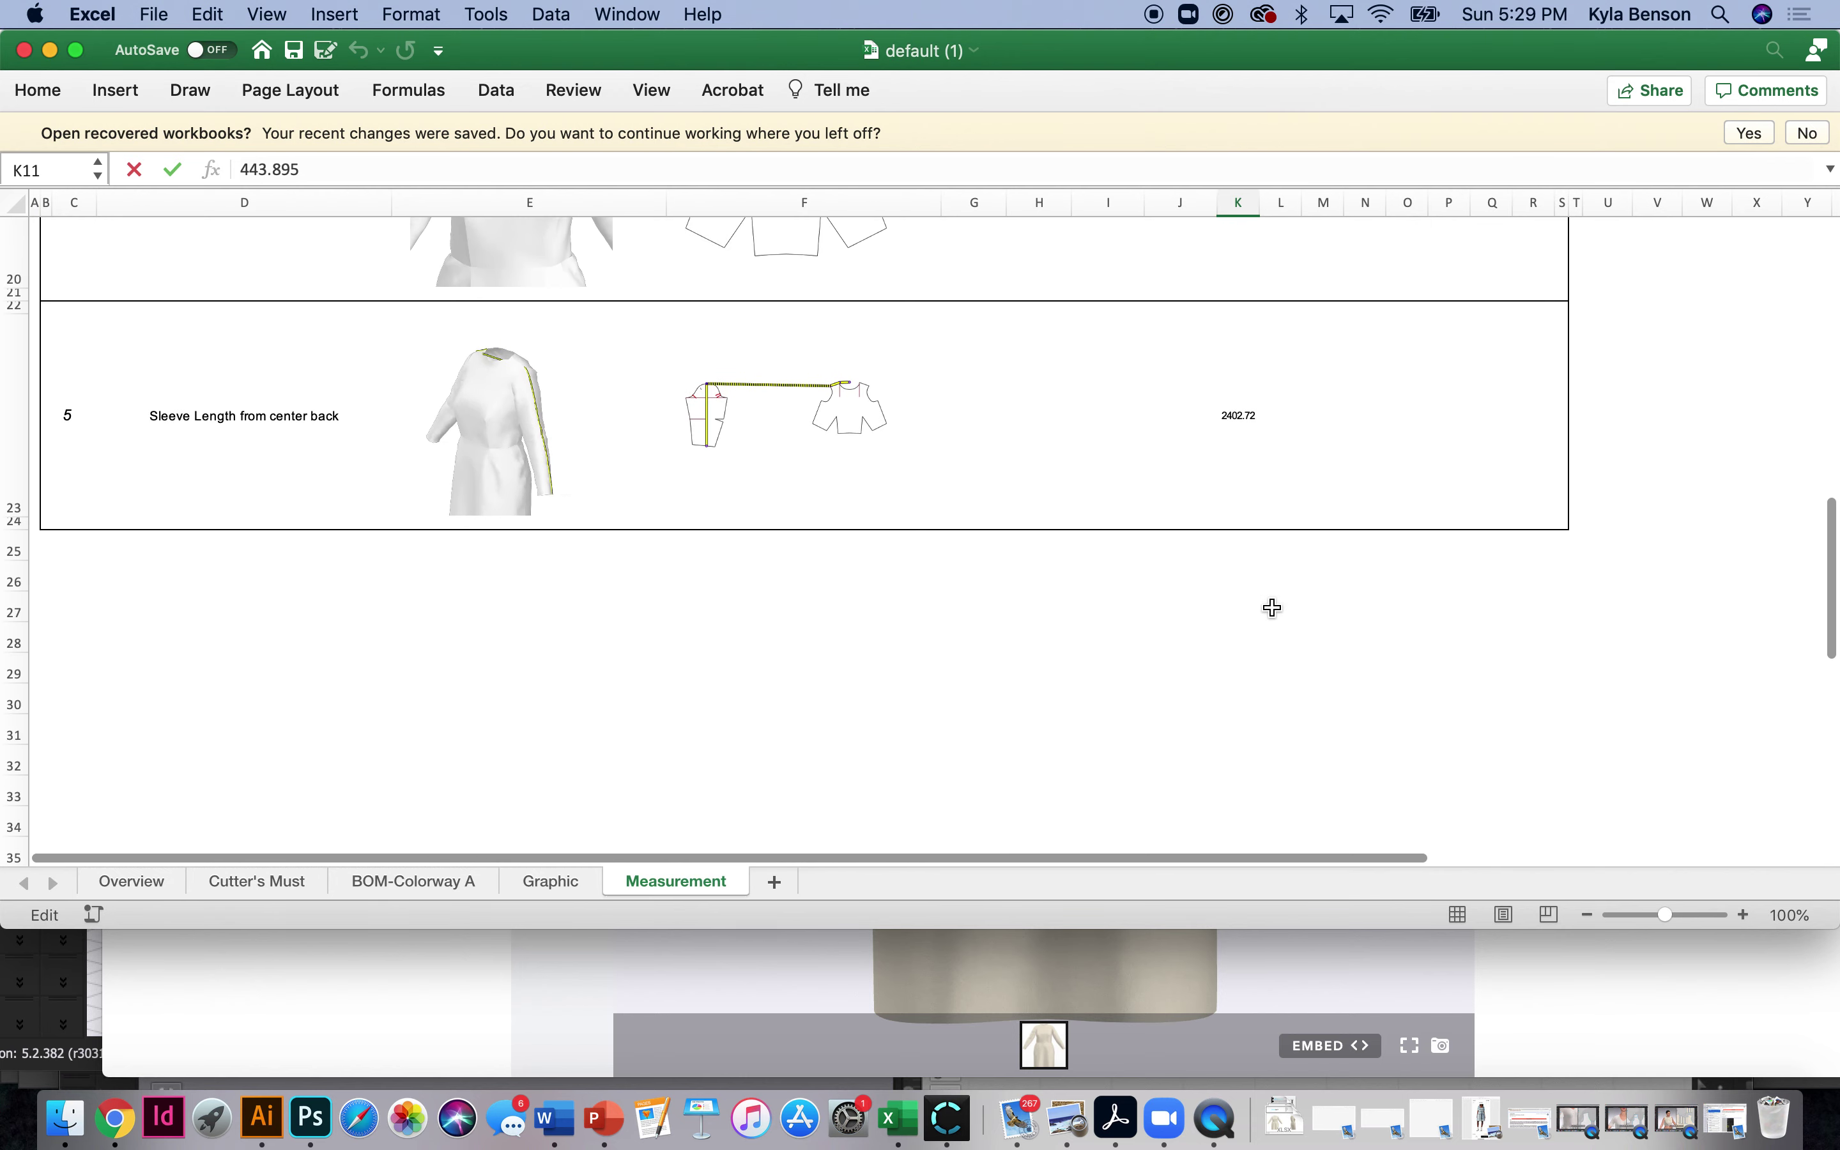
pyautogui.scroll(20, 1268, 607)
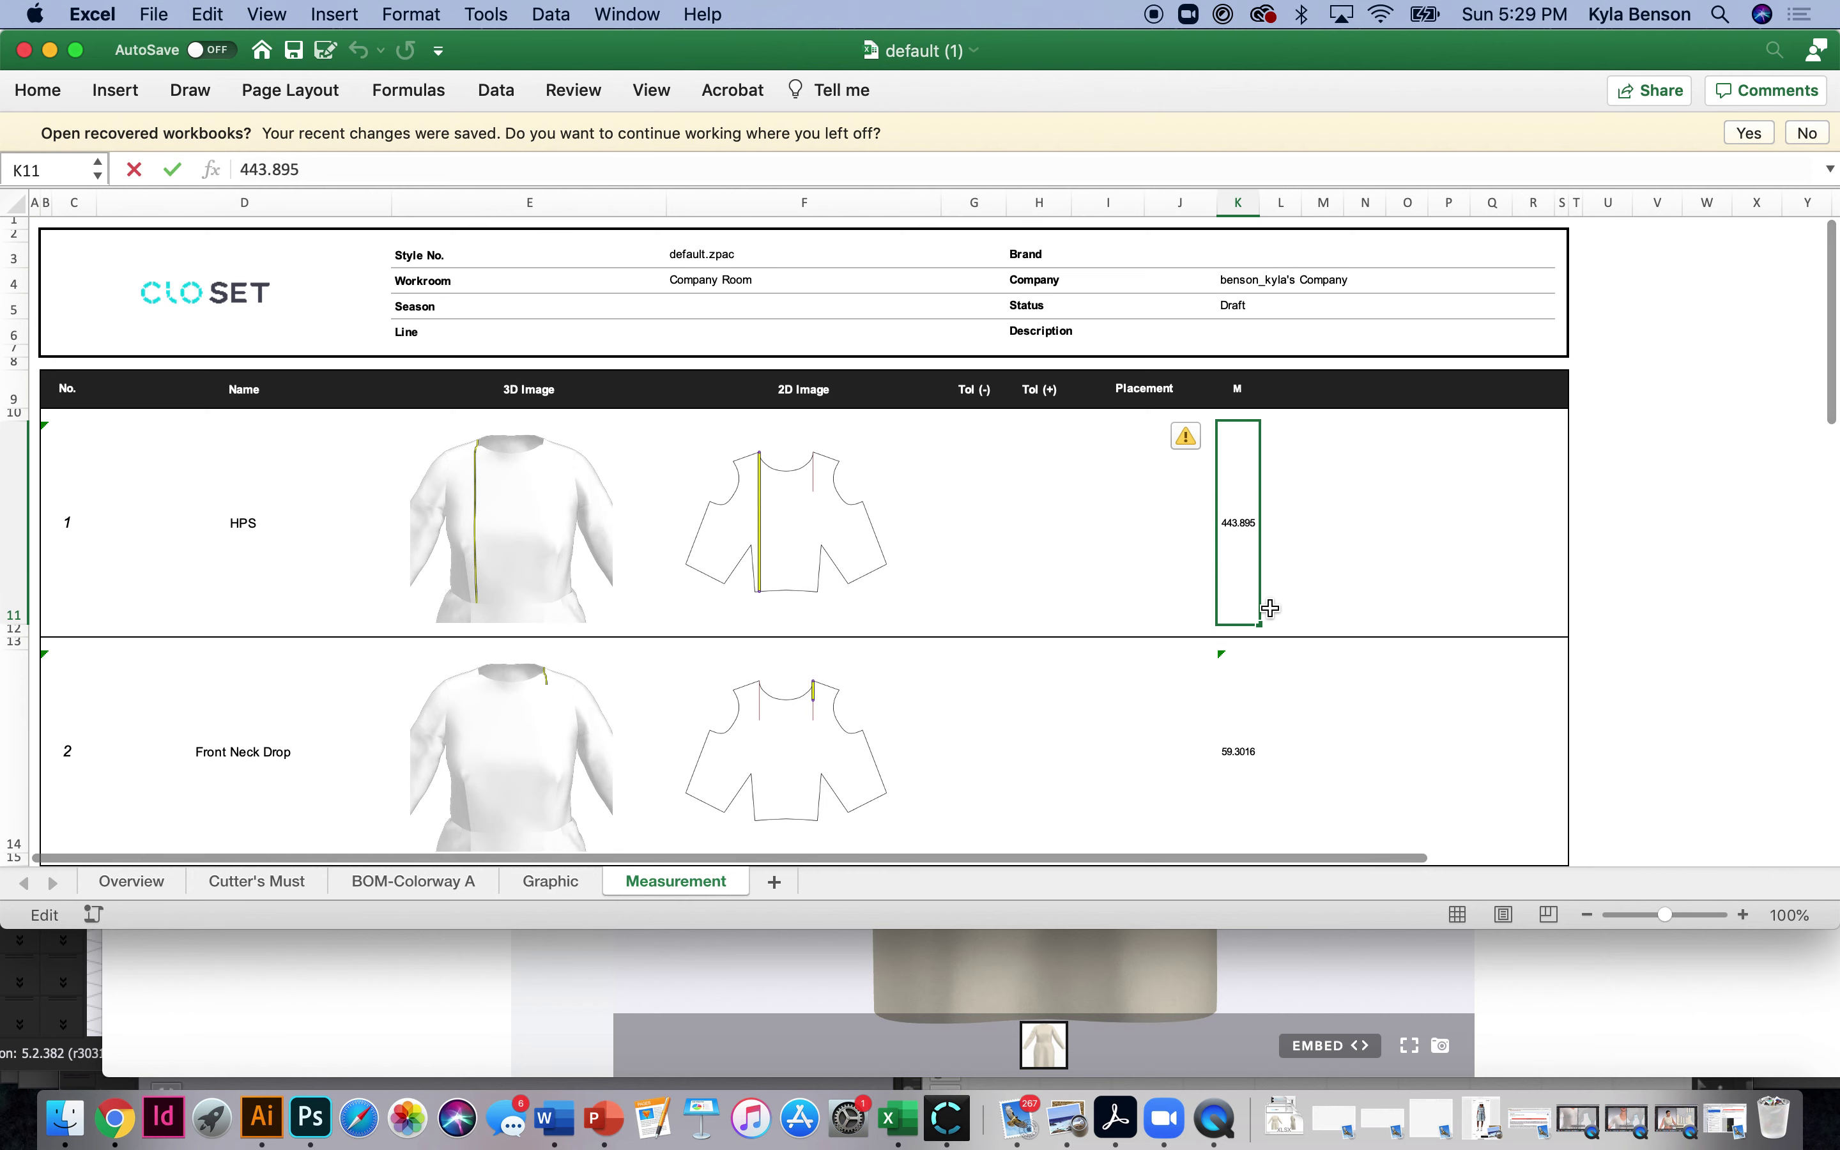
# Format column K of the Measurement sheet as Number with 2 decimal places and check the HPS value.
pyautogui.click(1237, 387)
pyautogui.click(1233, 542)
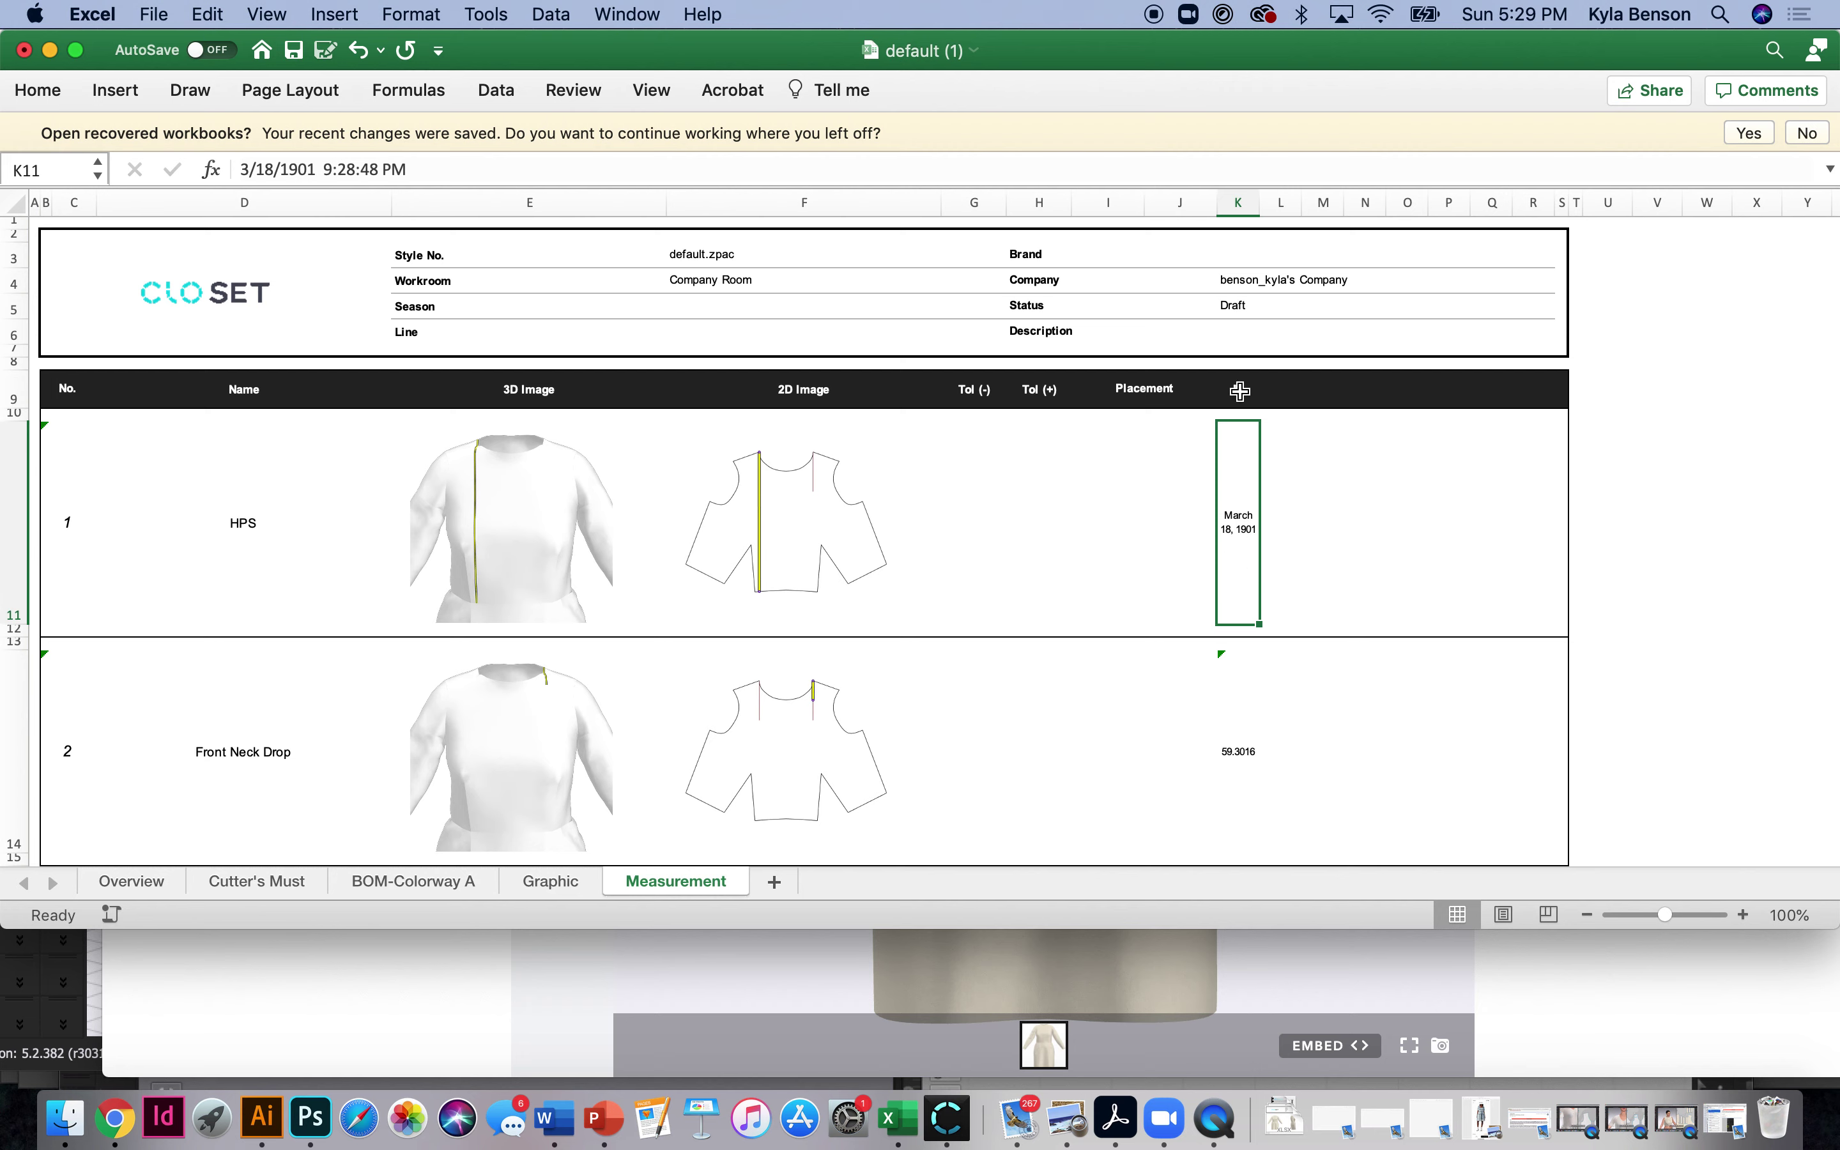
pyautogui.click(1237, 201)
pyautogui.rightClick(1236, 201)
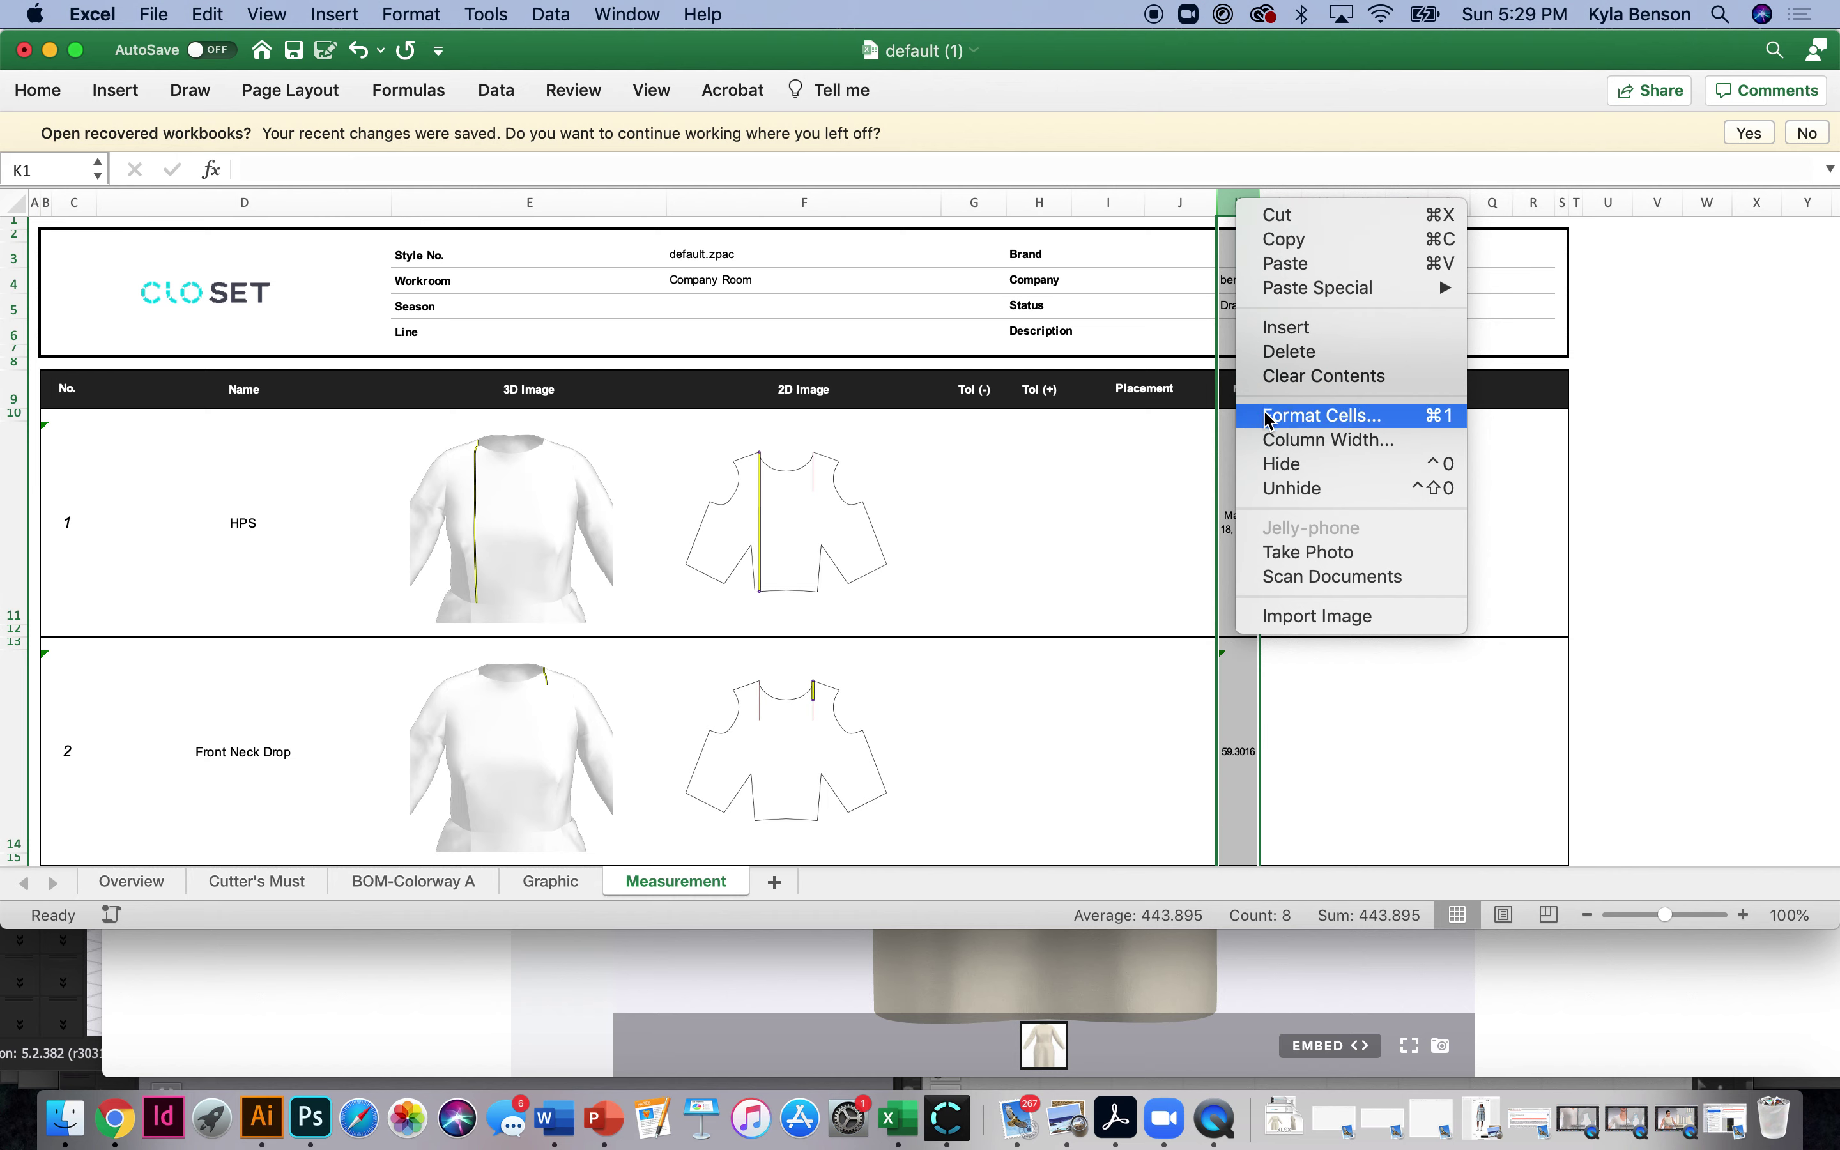
pyautogui.click(1322, 415)
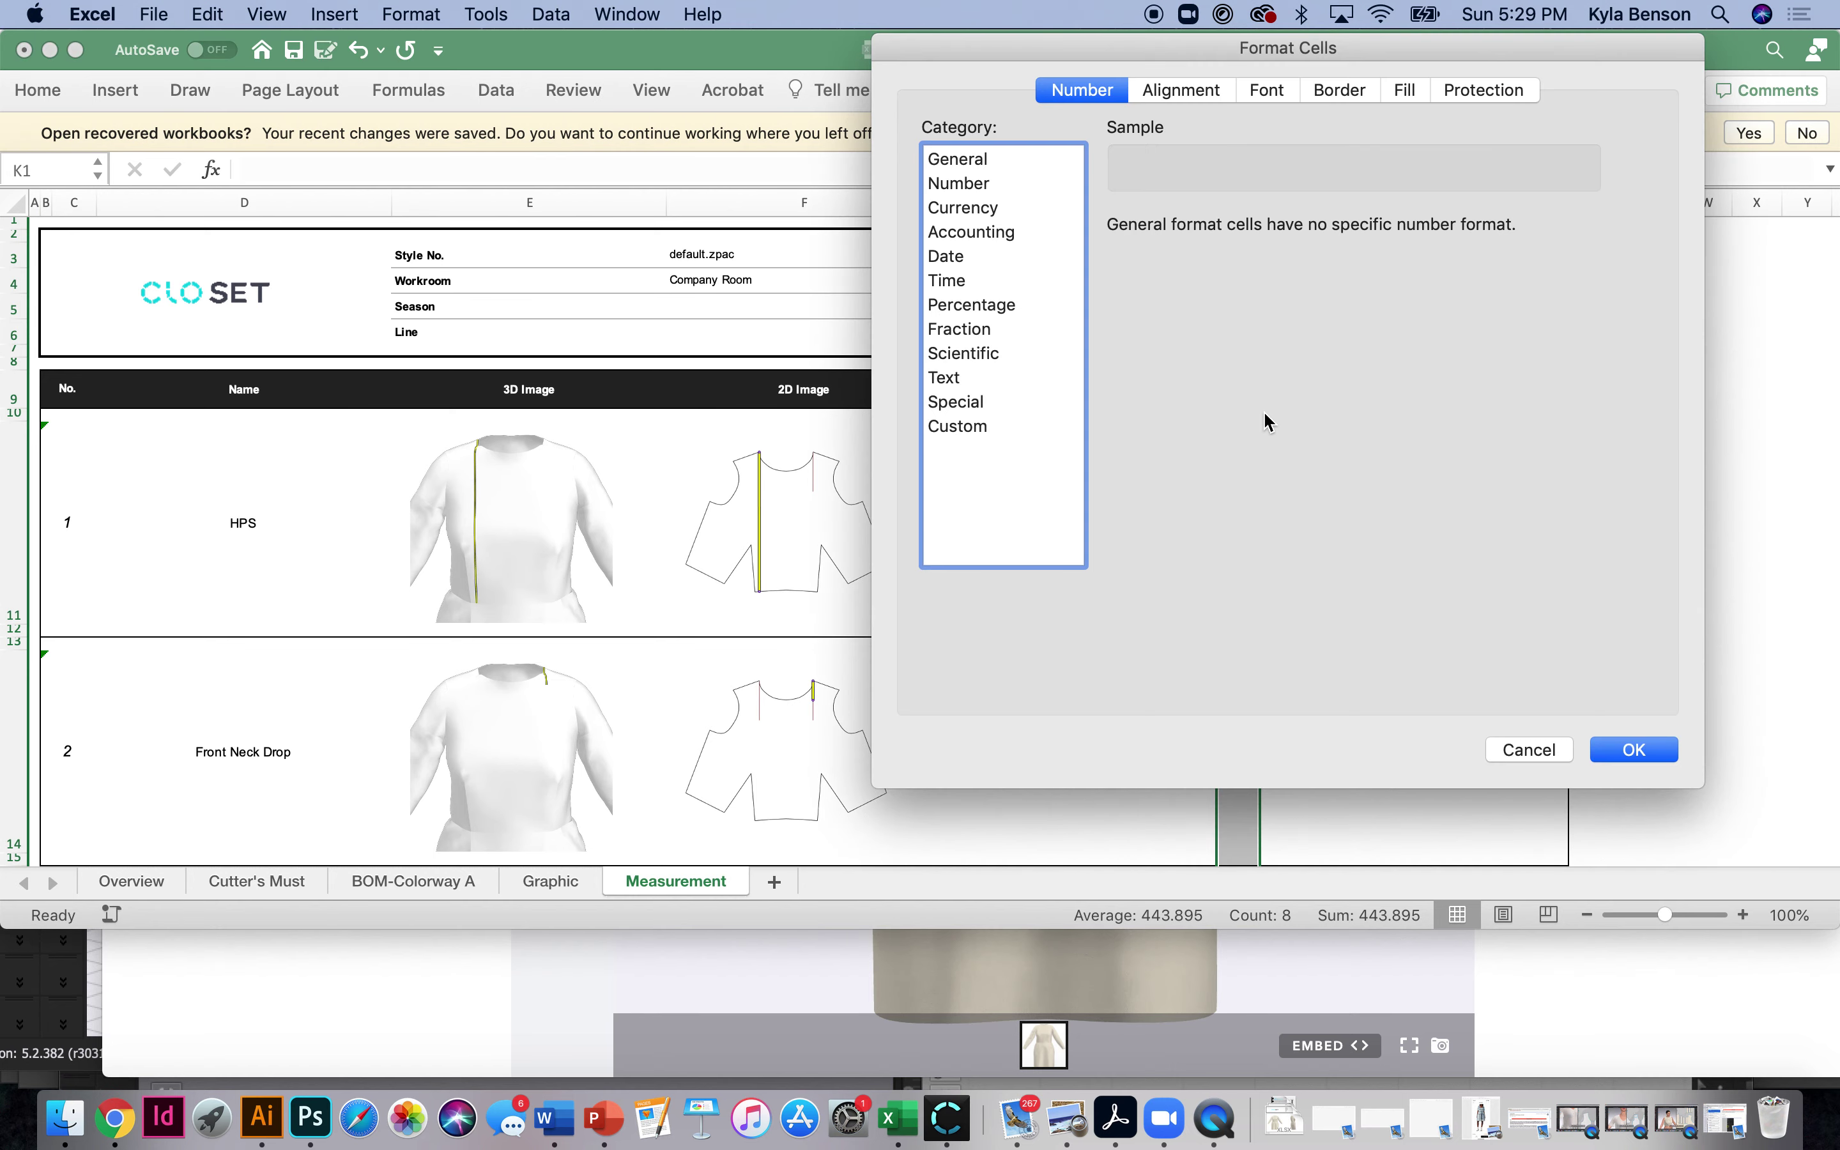
pyautogui.click(956, 160)
pyautogui.click(955, 187)
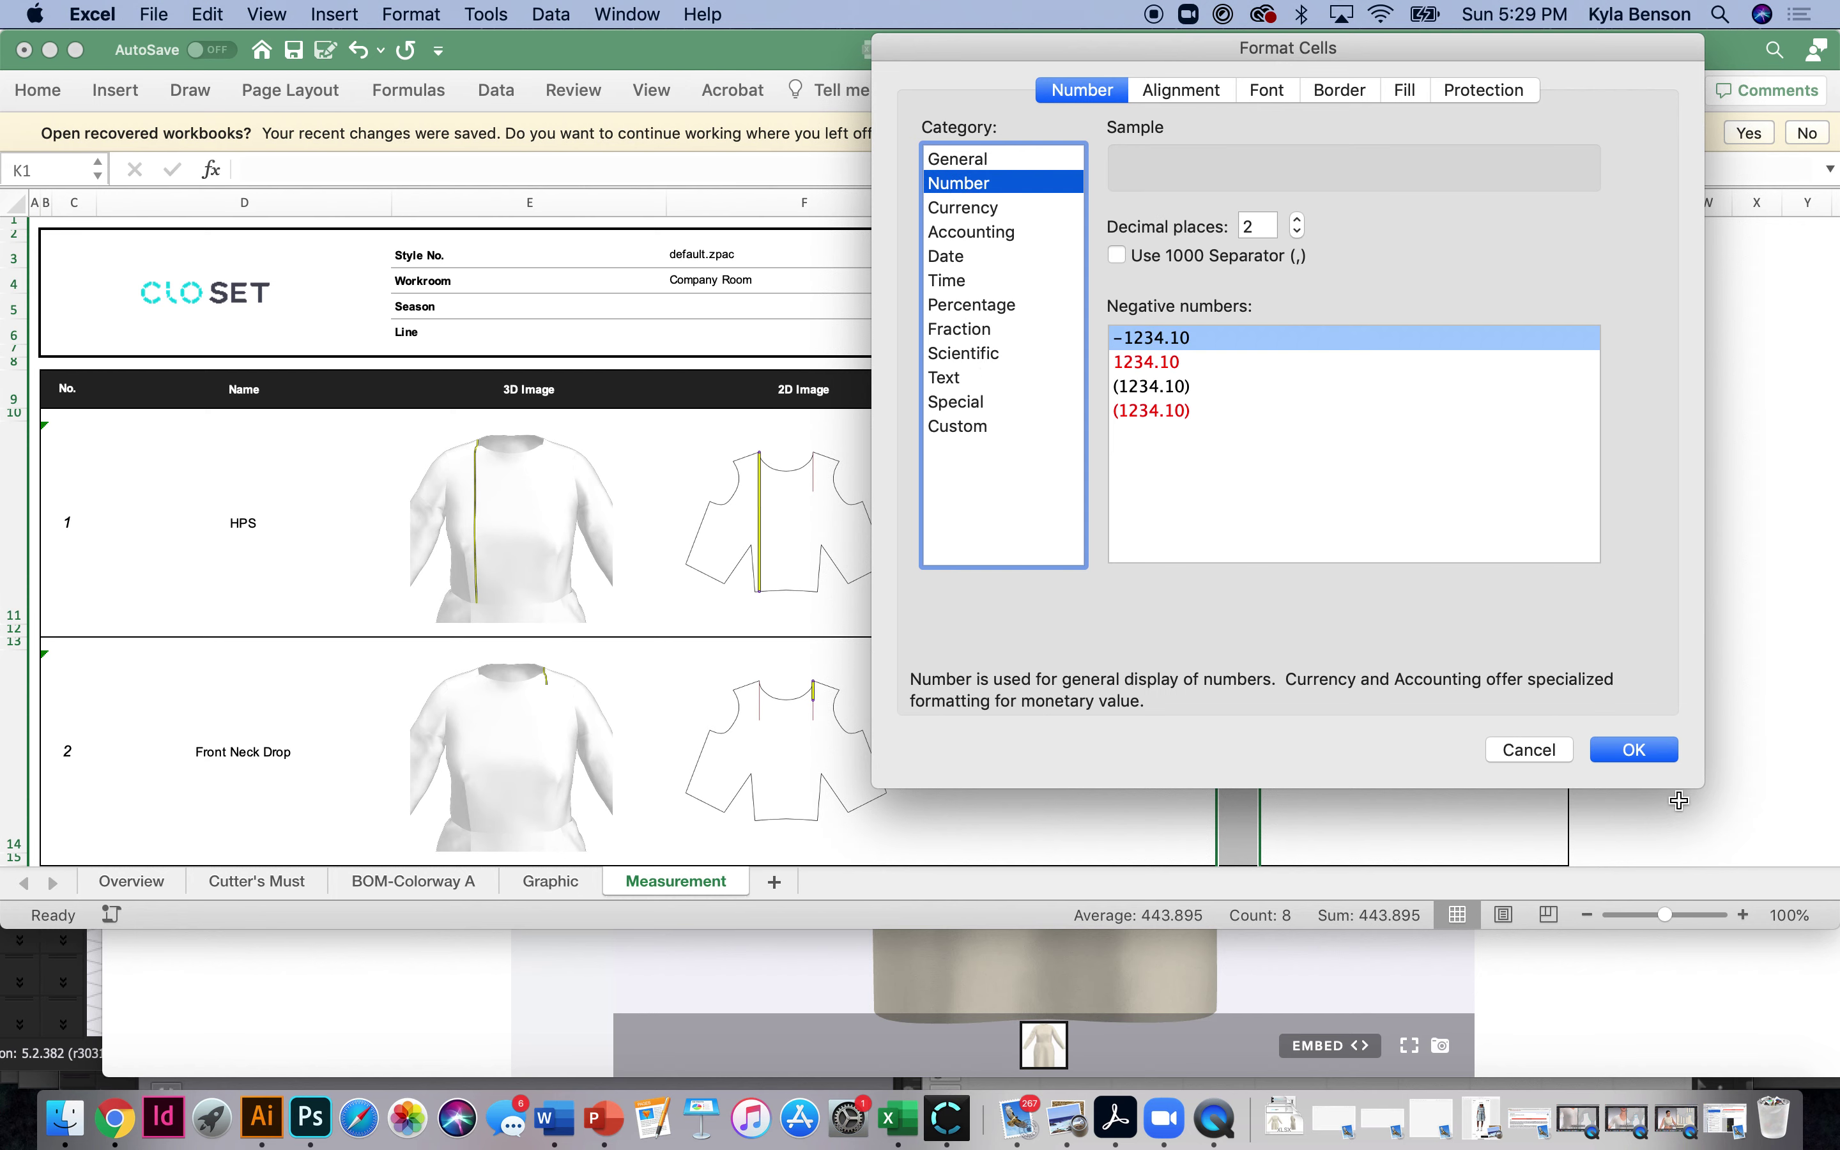
pyautogui.click(1617, 750)
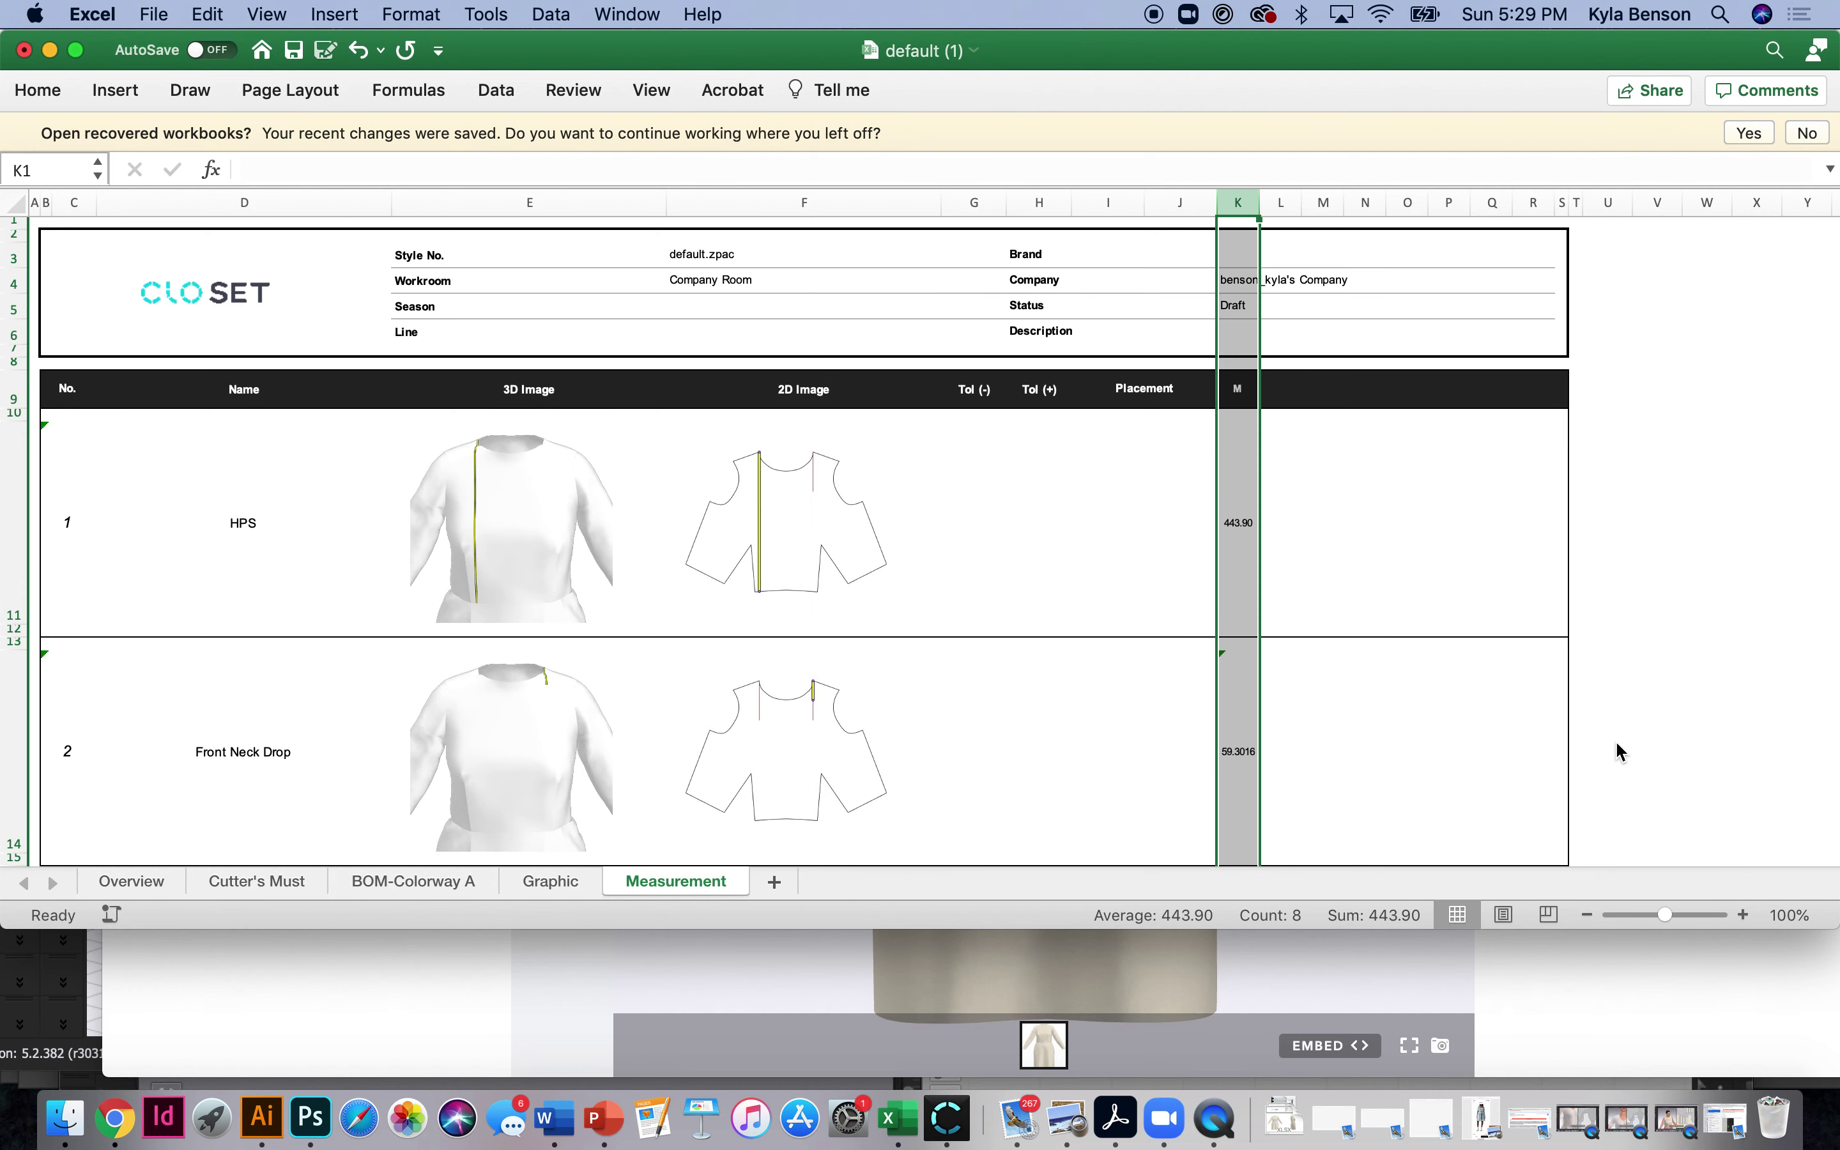
pyautogui.click(1227, 592)
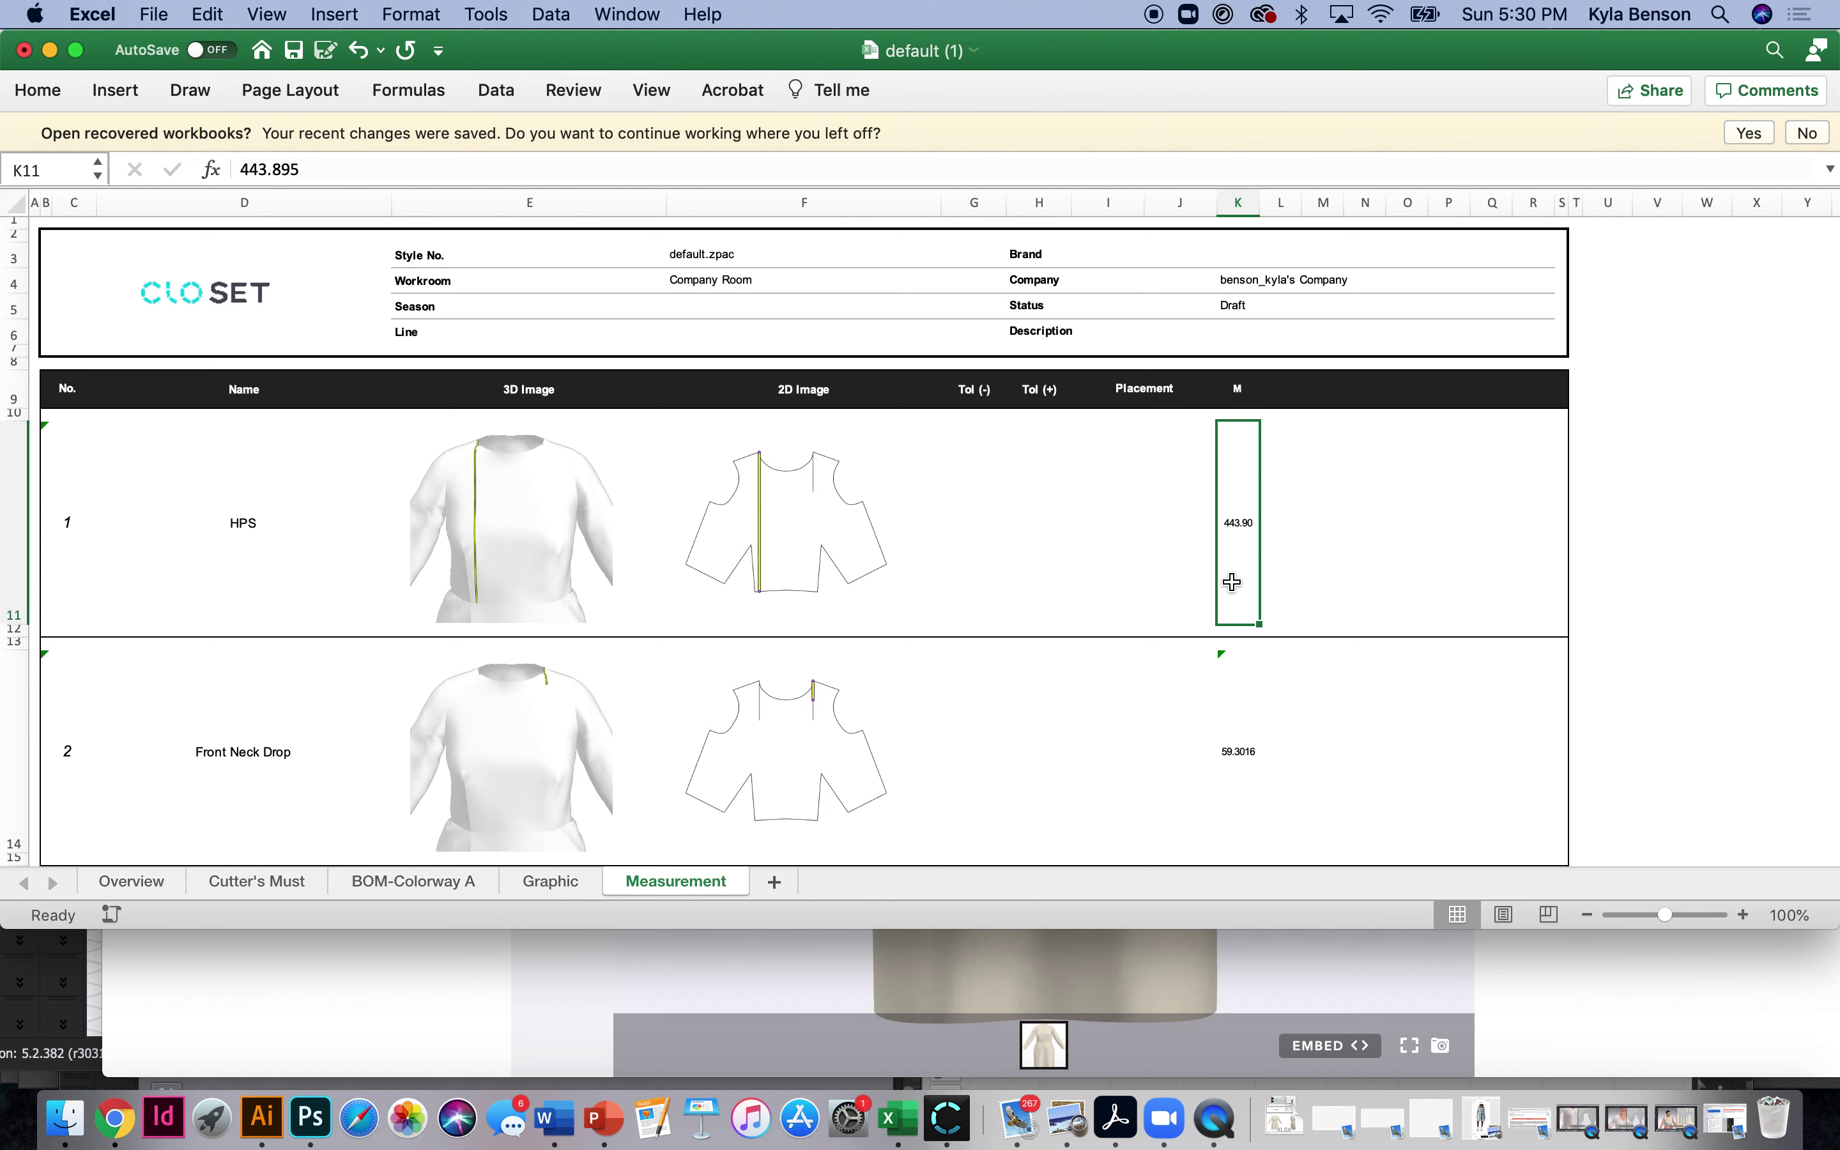
pyautogui.scroll(-1, 1231, 582)
pyautogui.scroll(-1, 1231, 582)
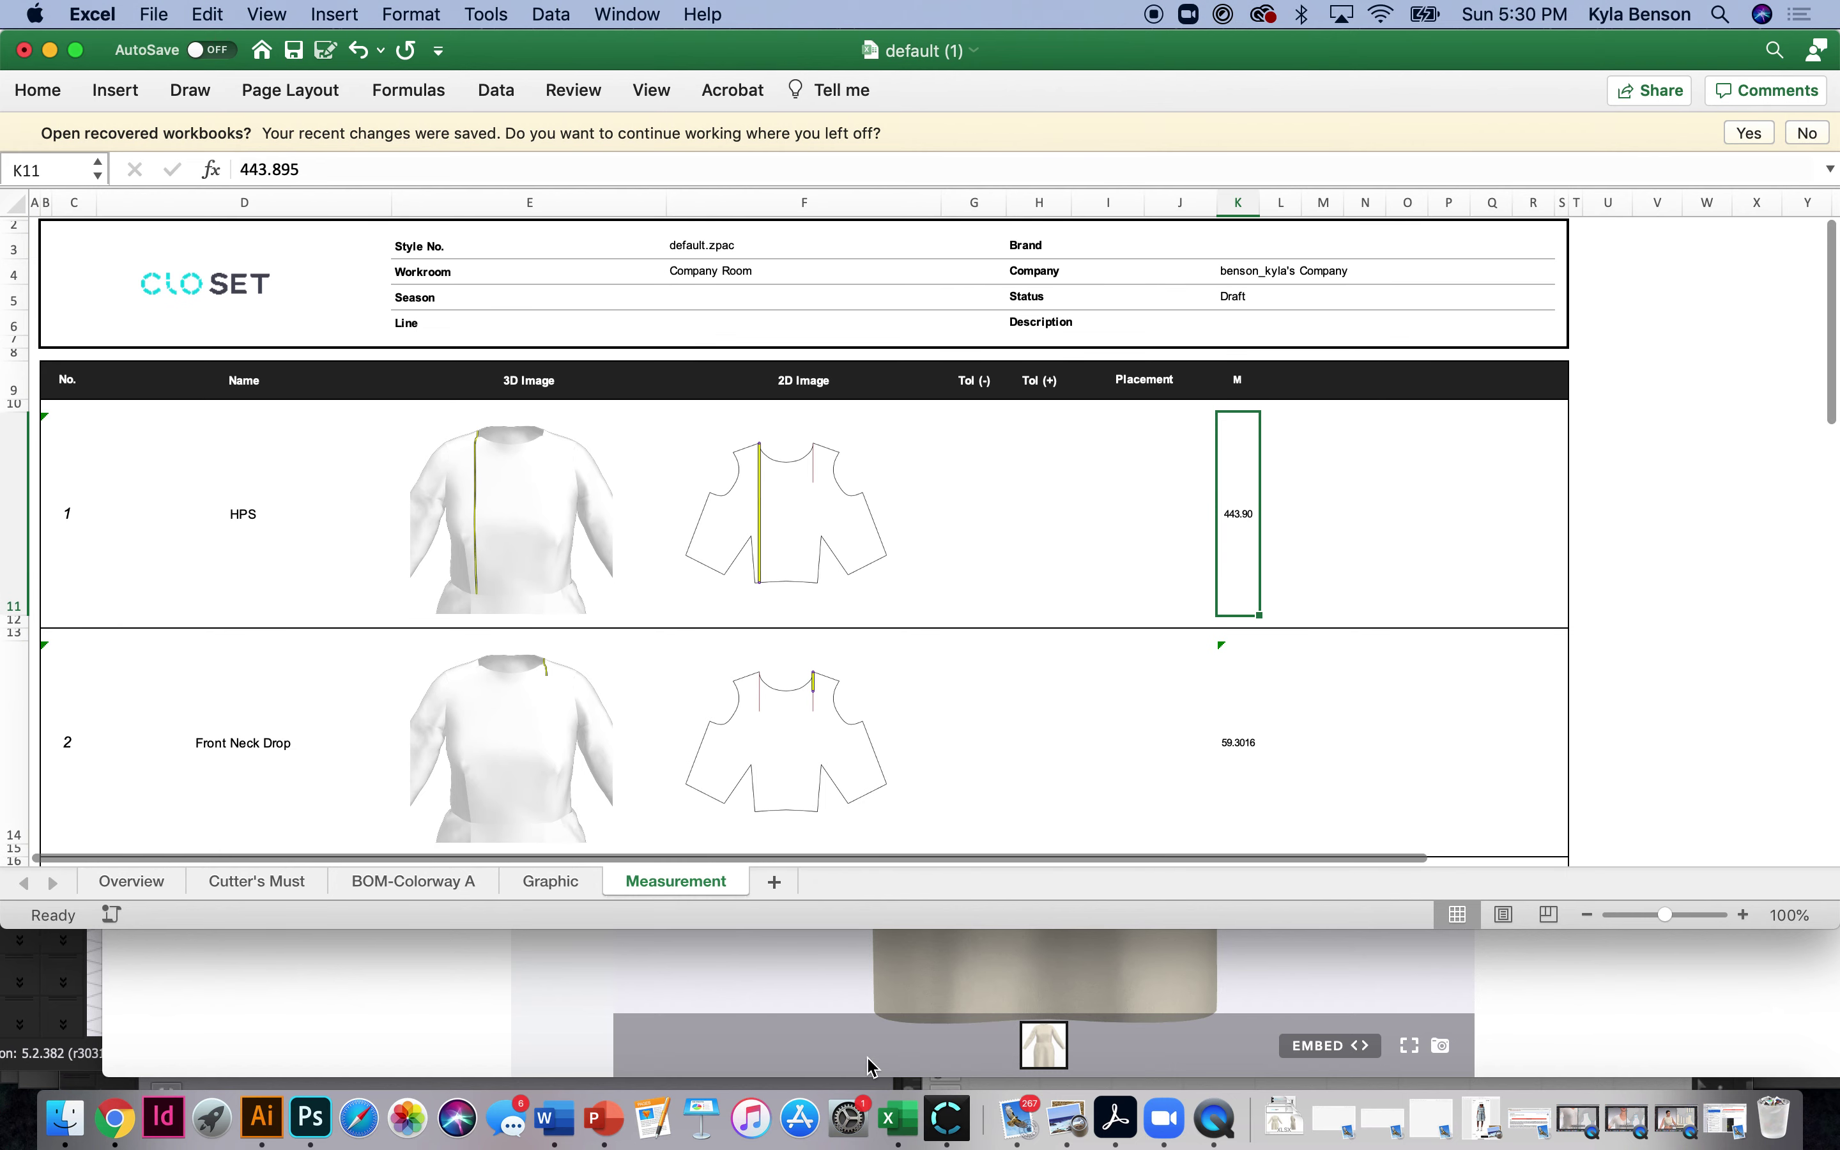
# Return to the default.zpac style page on CLO-SET in Chrome and download its tech pack again.
pyautogui.click(950, 1118)
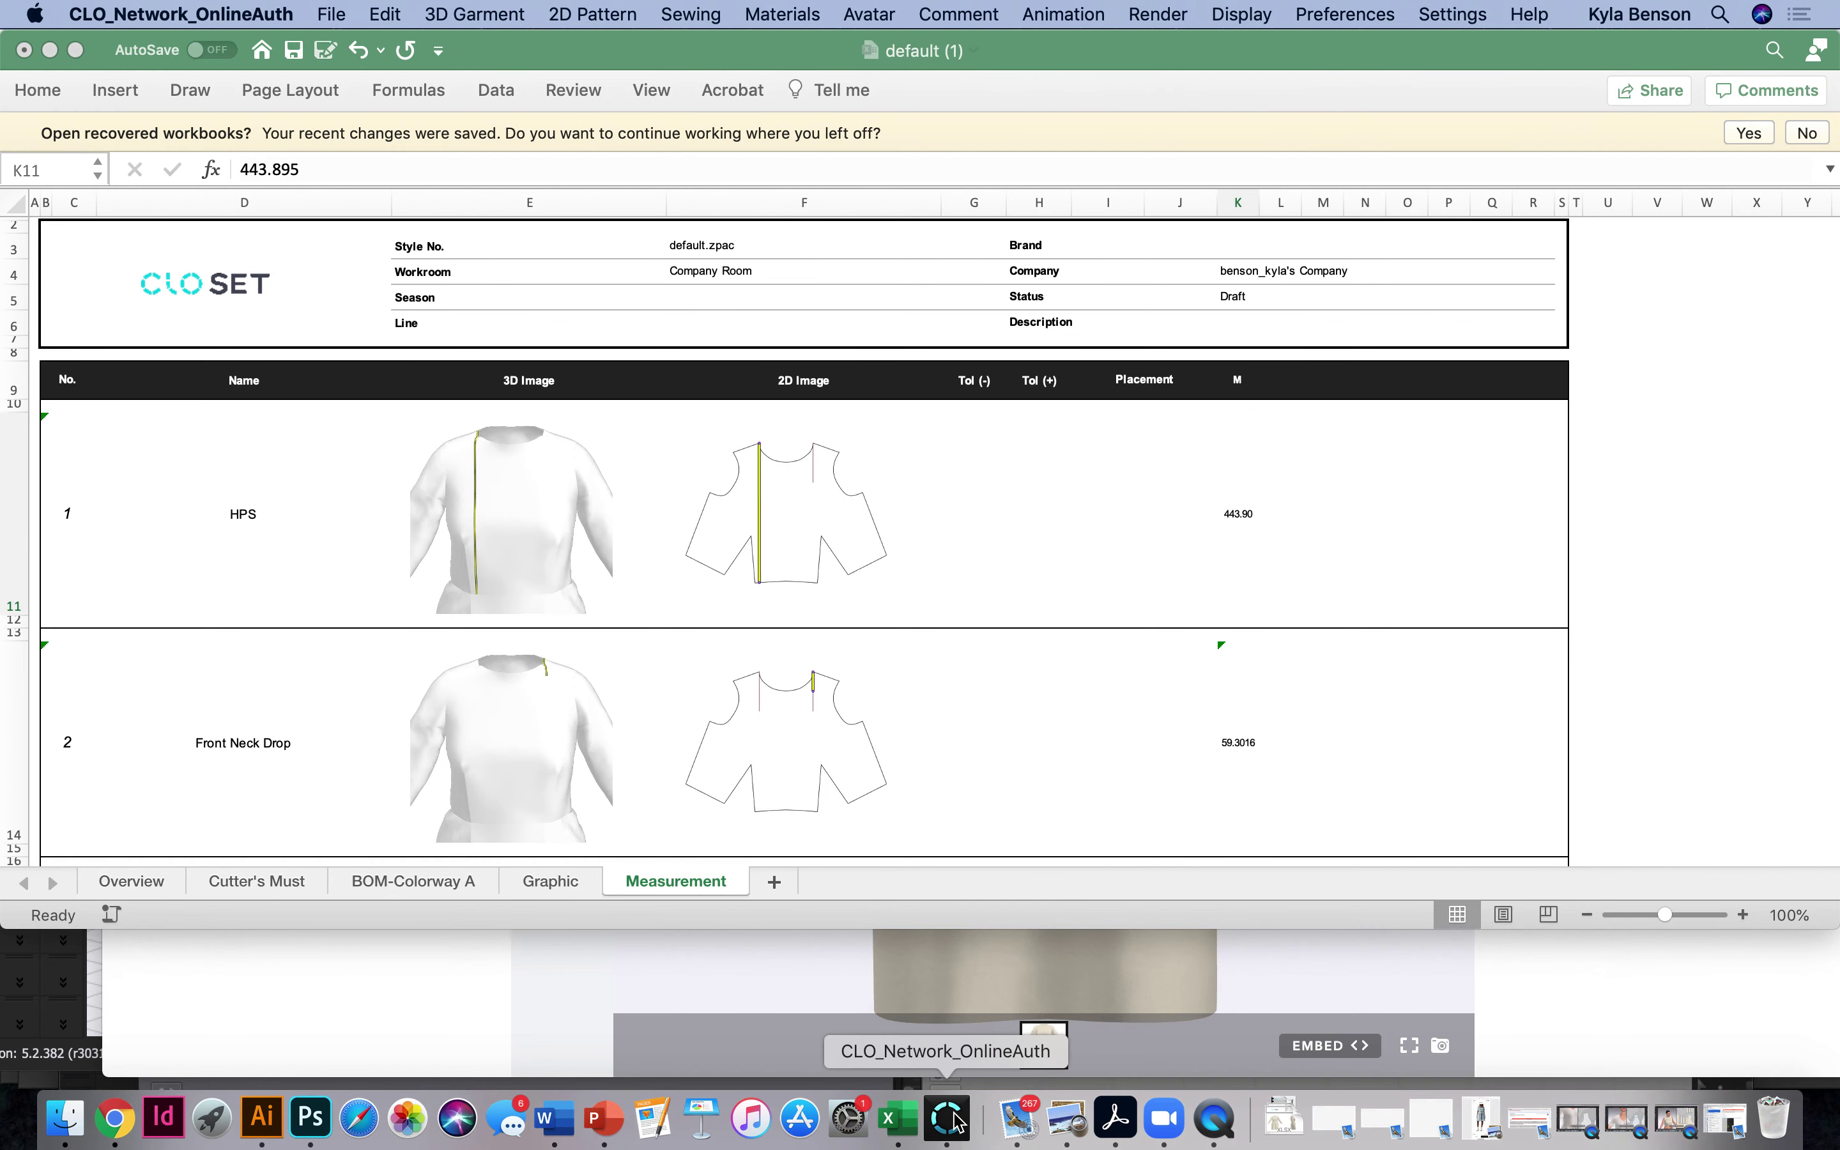
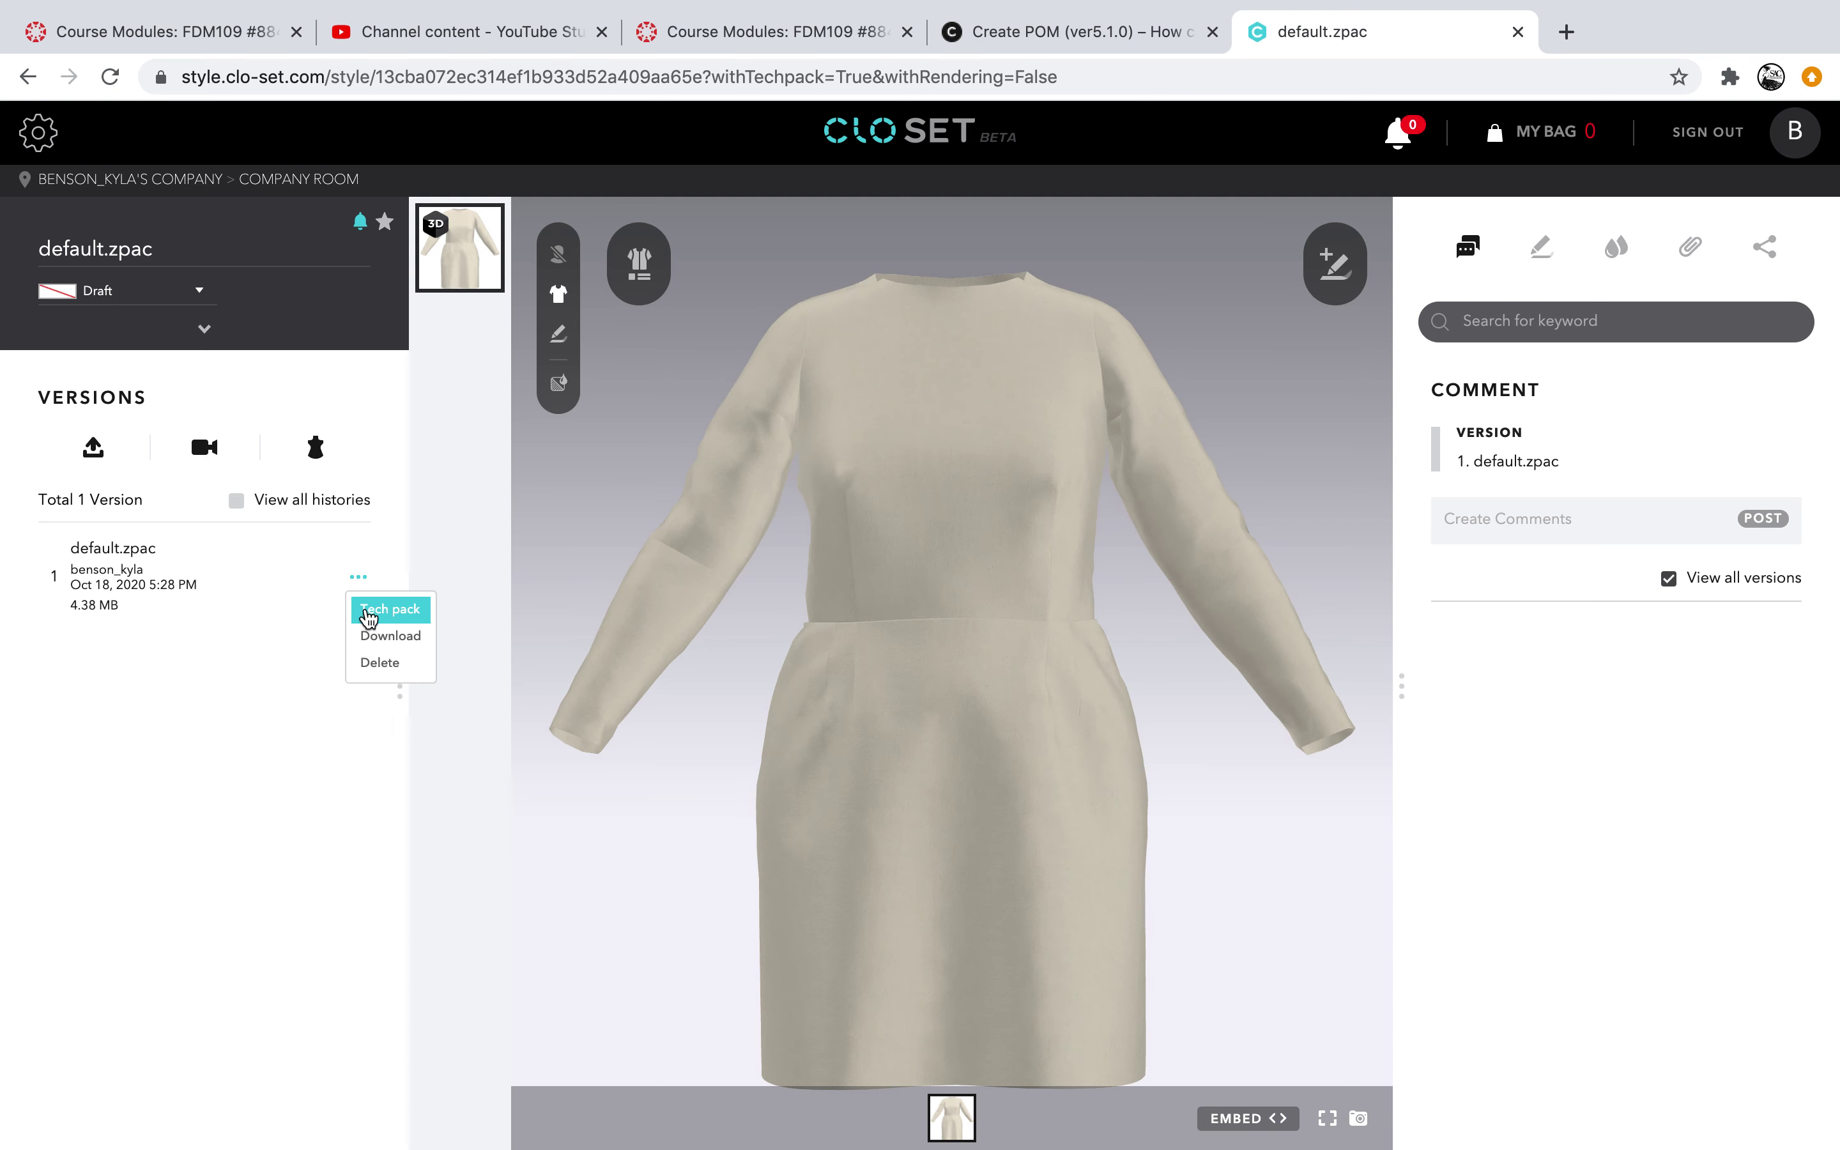
pyautogui.click(364, 606)
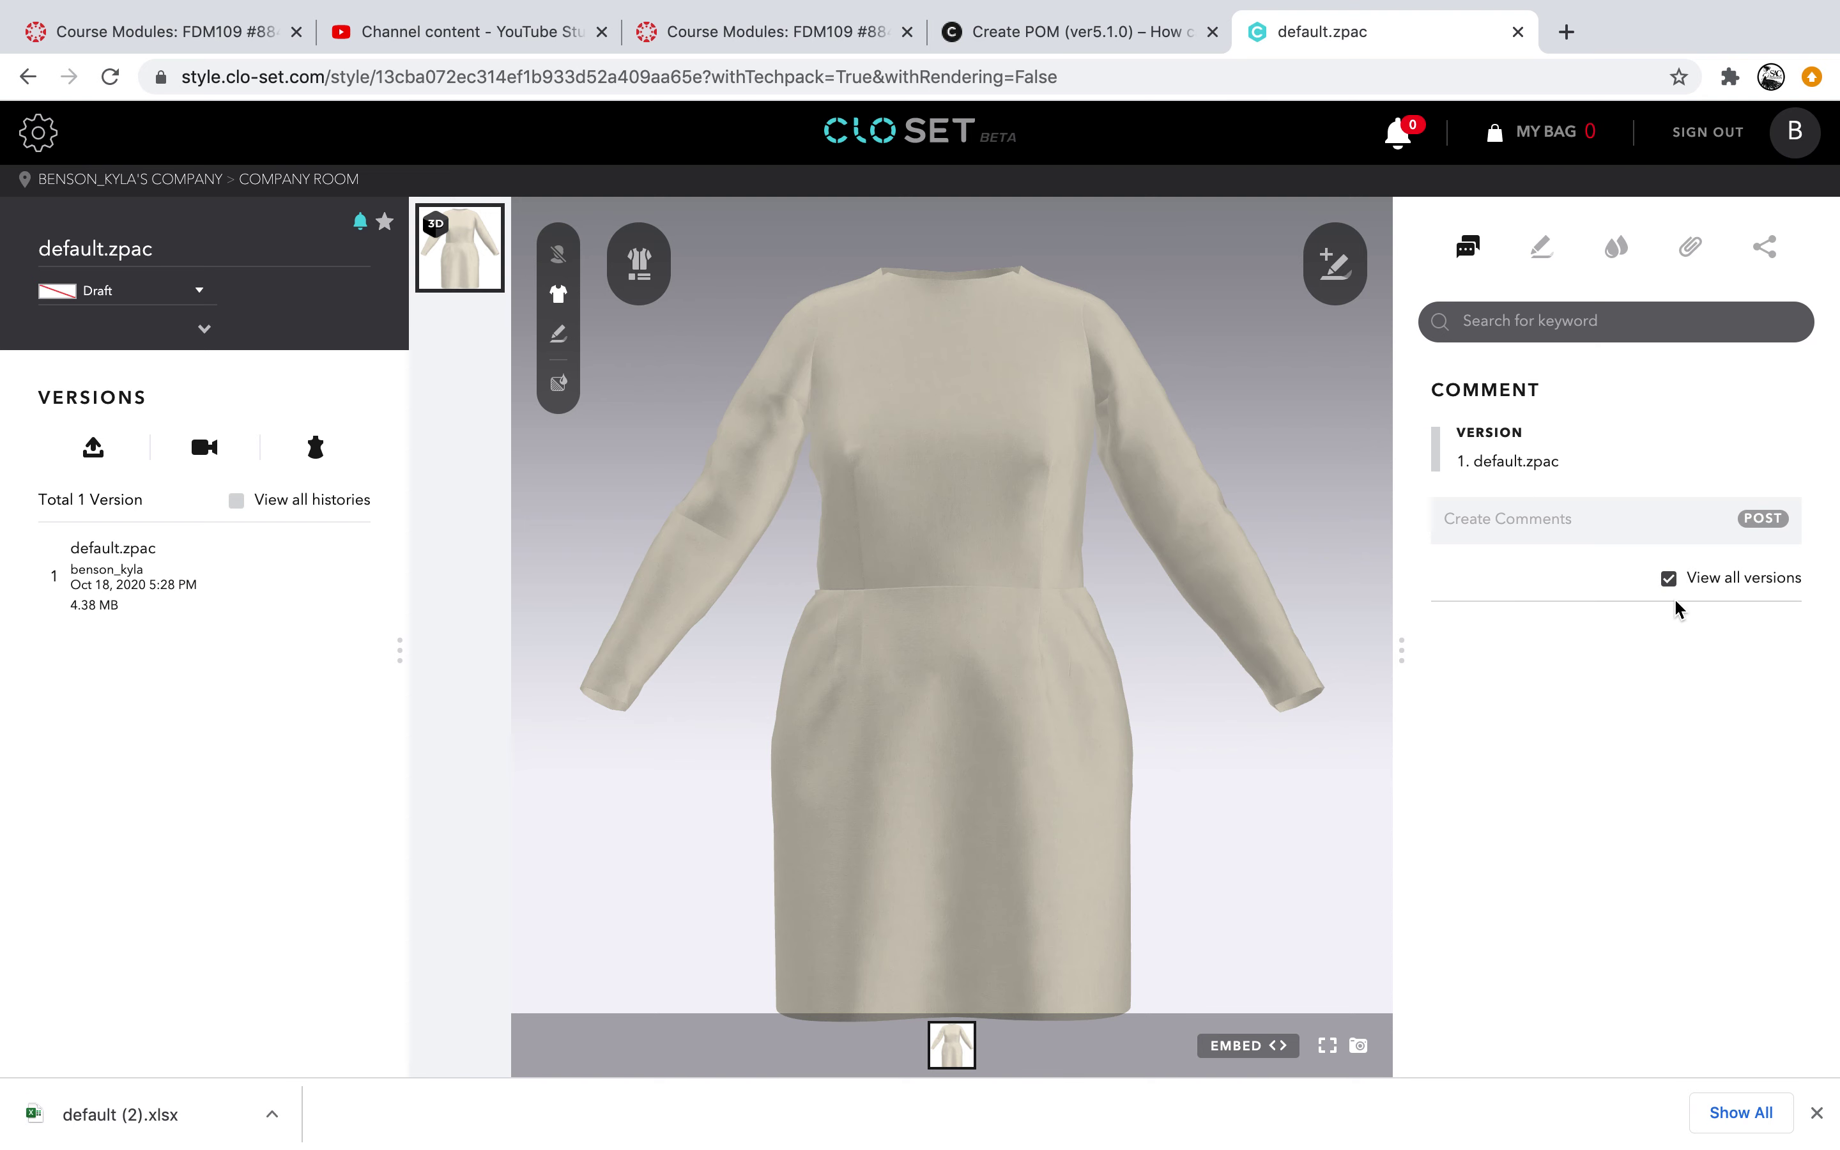
# Look through the style's annotation, colorway, attachment and sharing options on CLO-SET.
pyautogui.click(1543, 255)
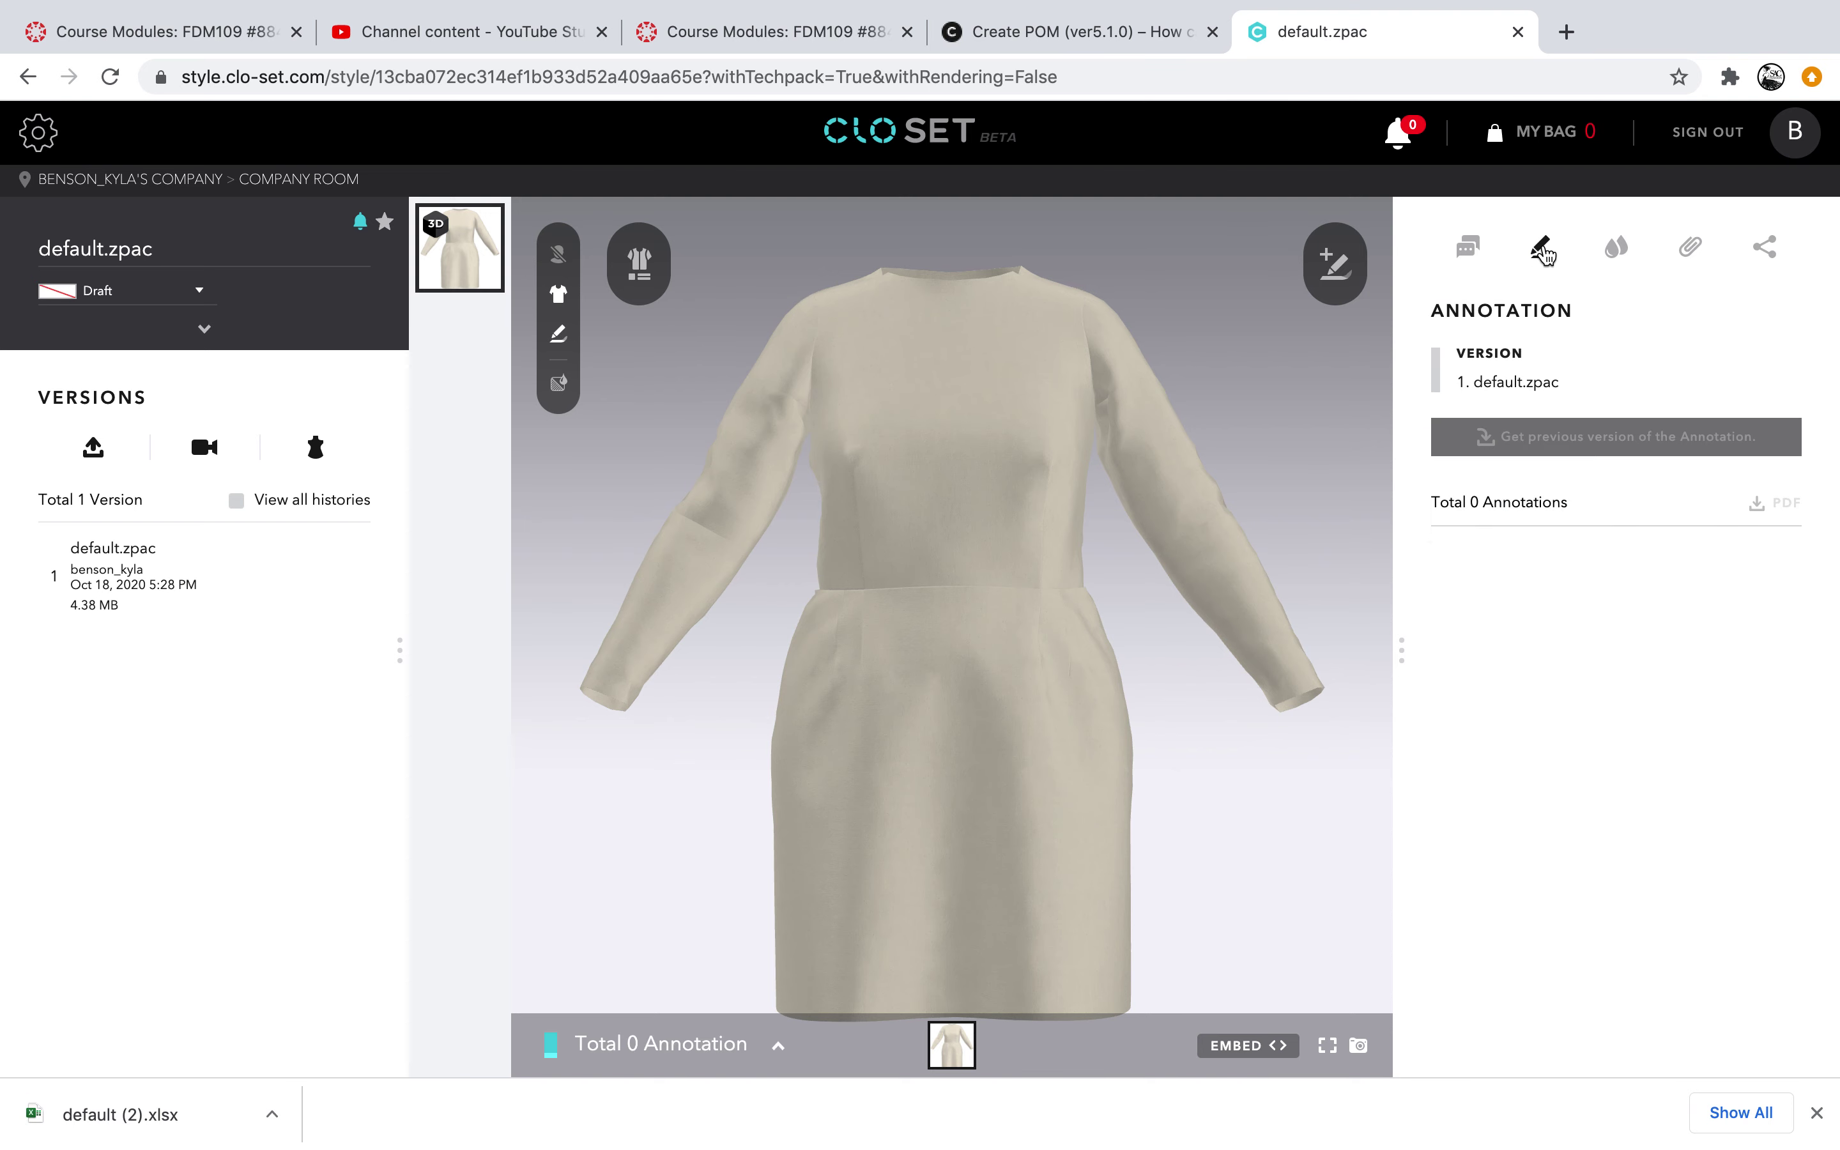
pyautogui.click(1615, 249)
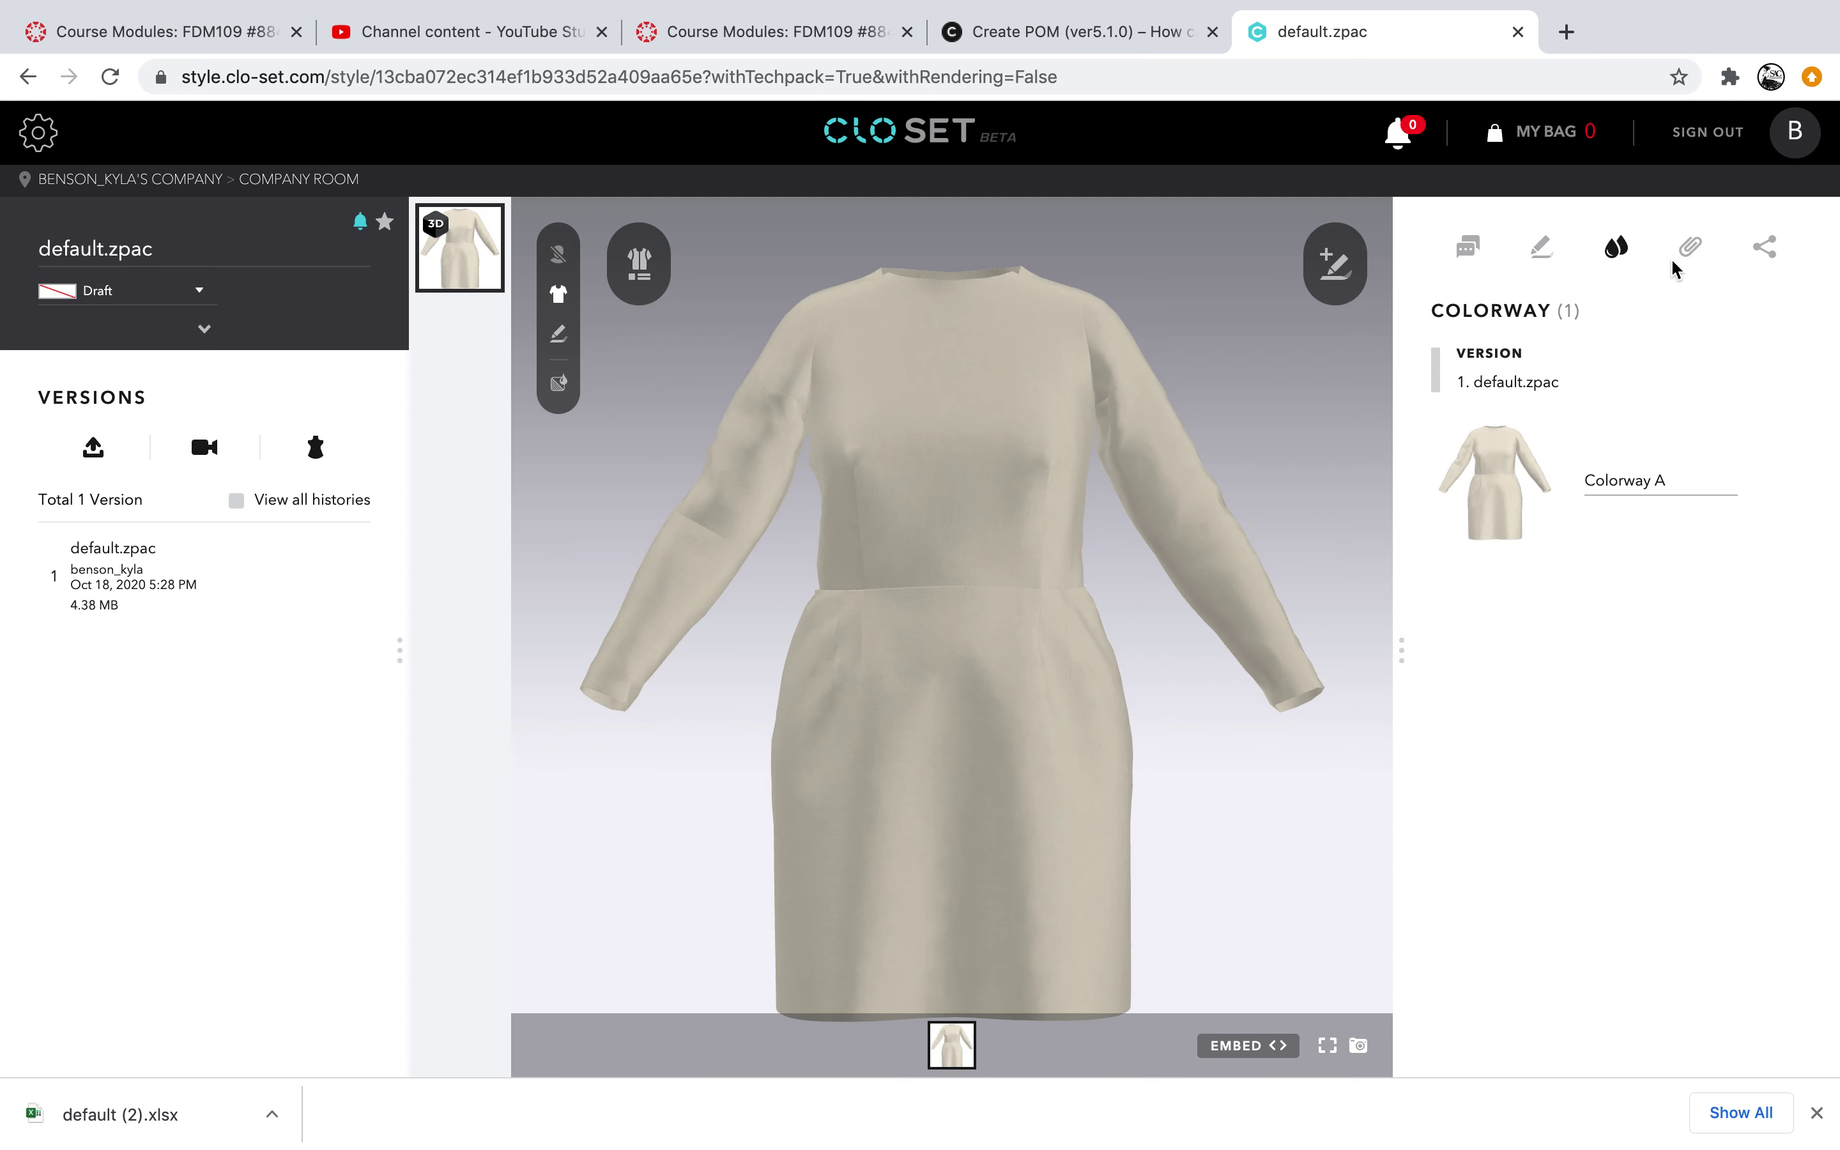
pyautogui.click(1689, 250)
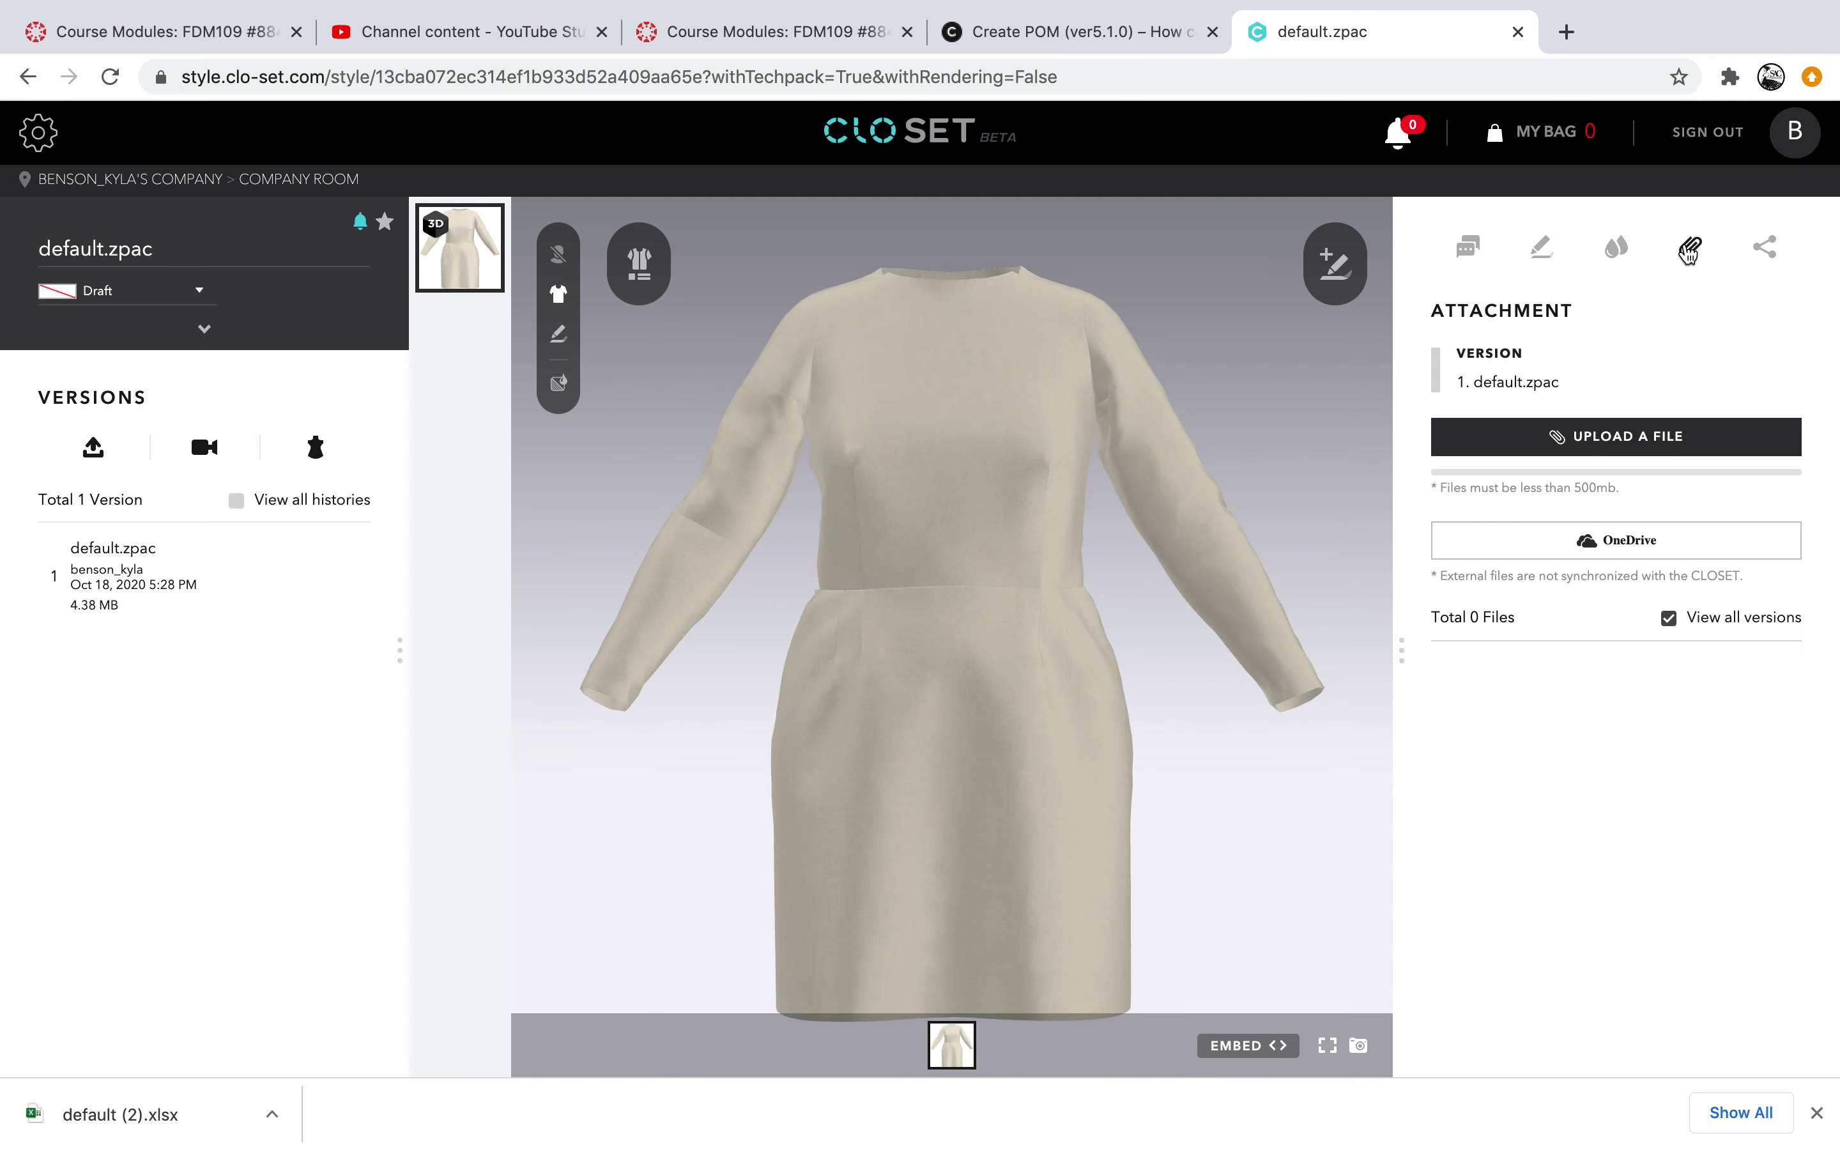
pyautogui.click(1765, 248)
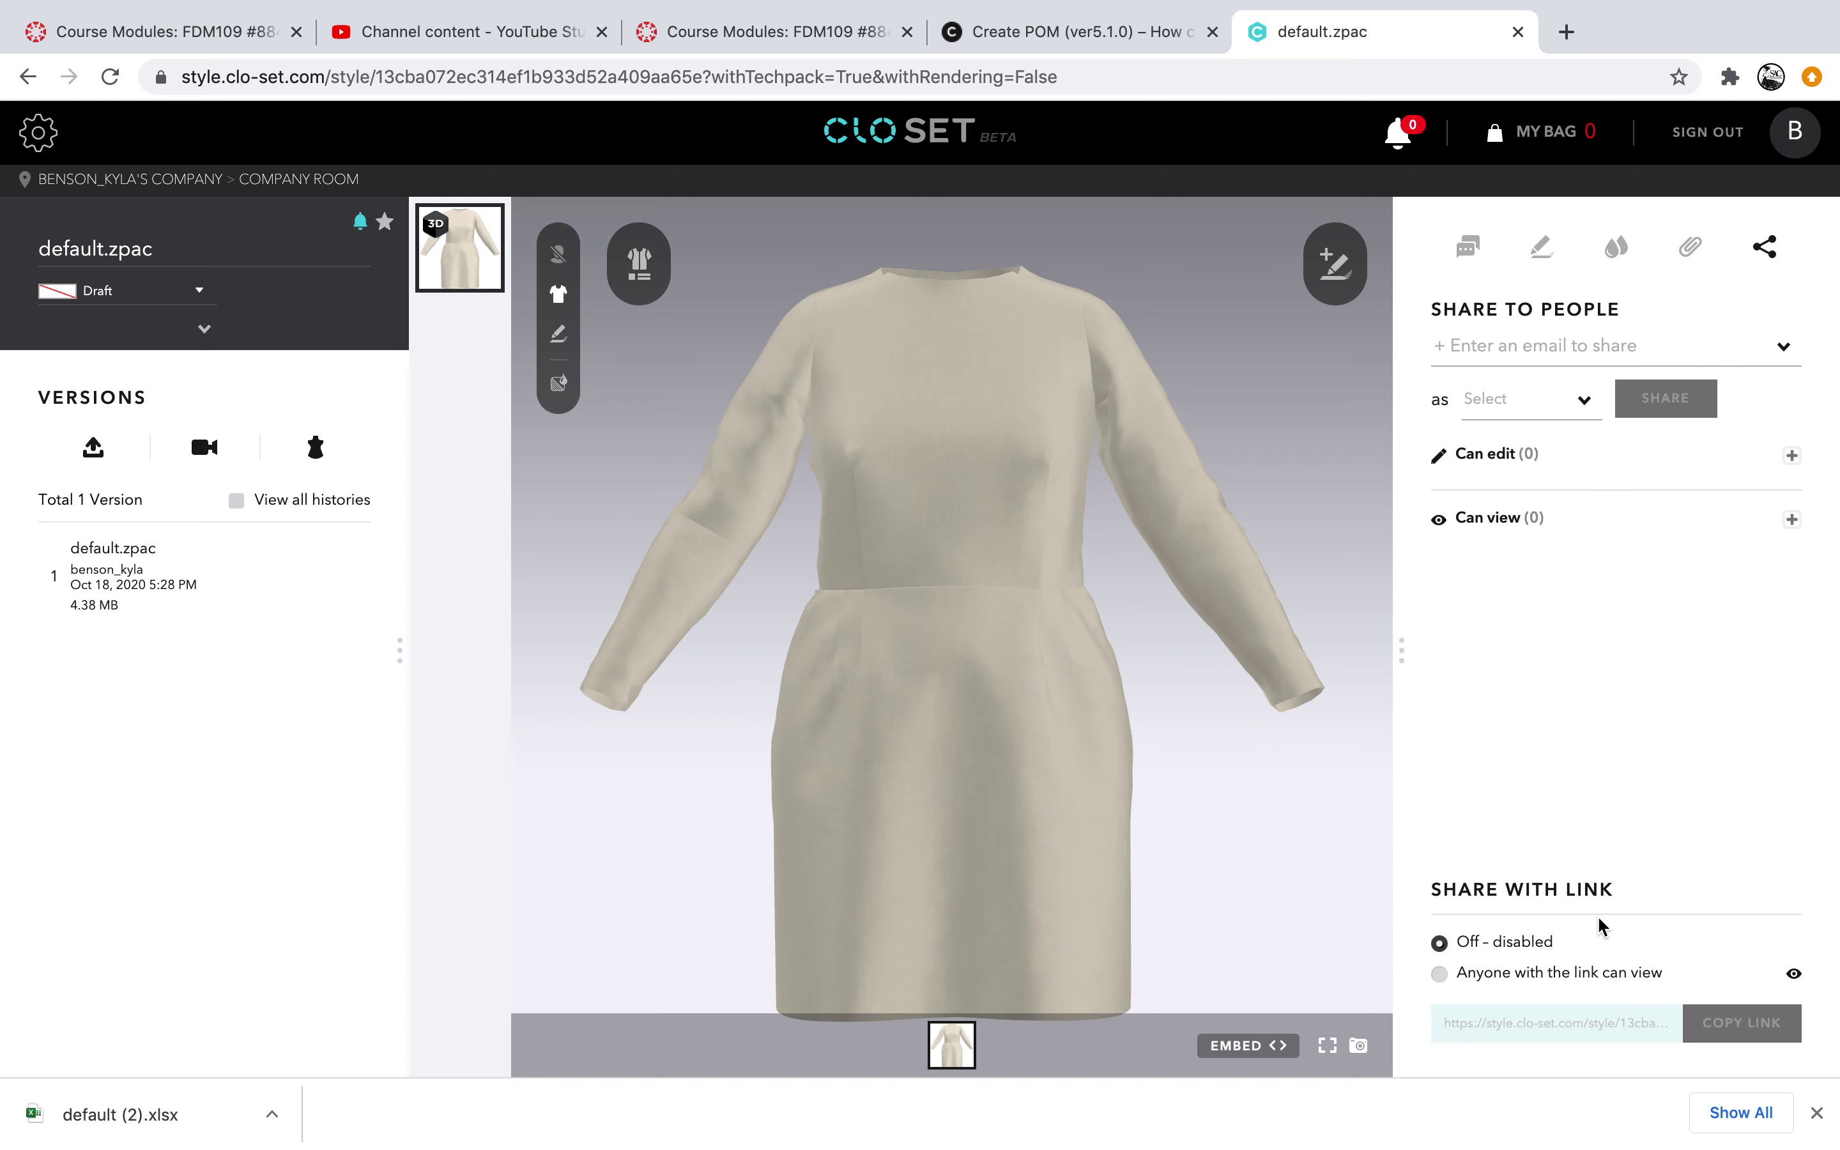
pyautogui.scroll(-1, 1602, 933)
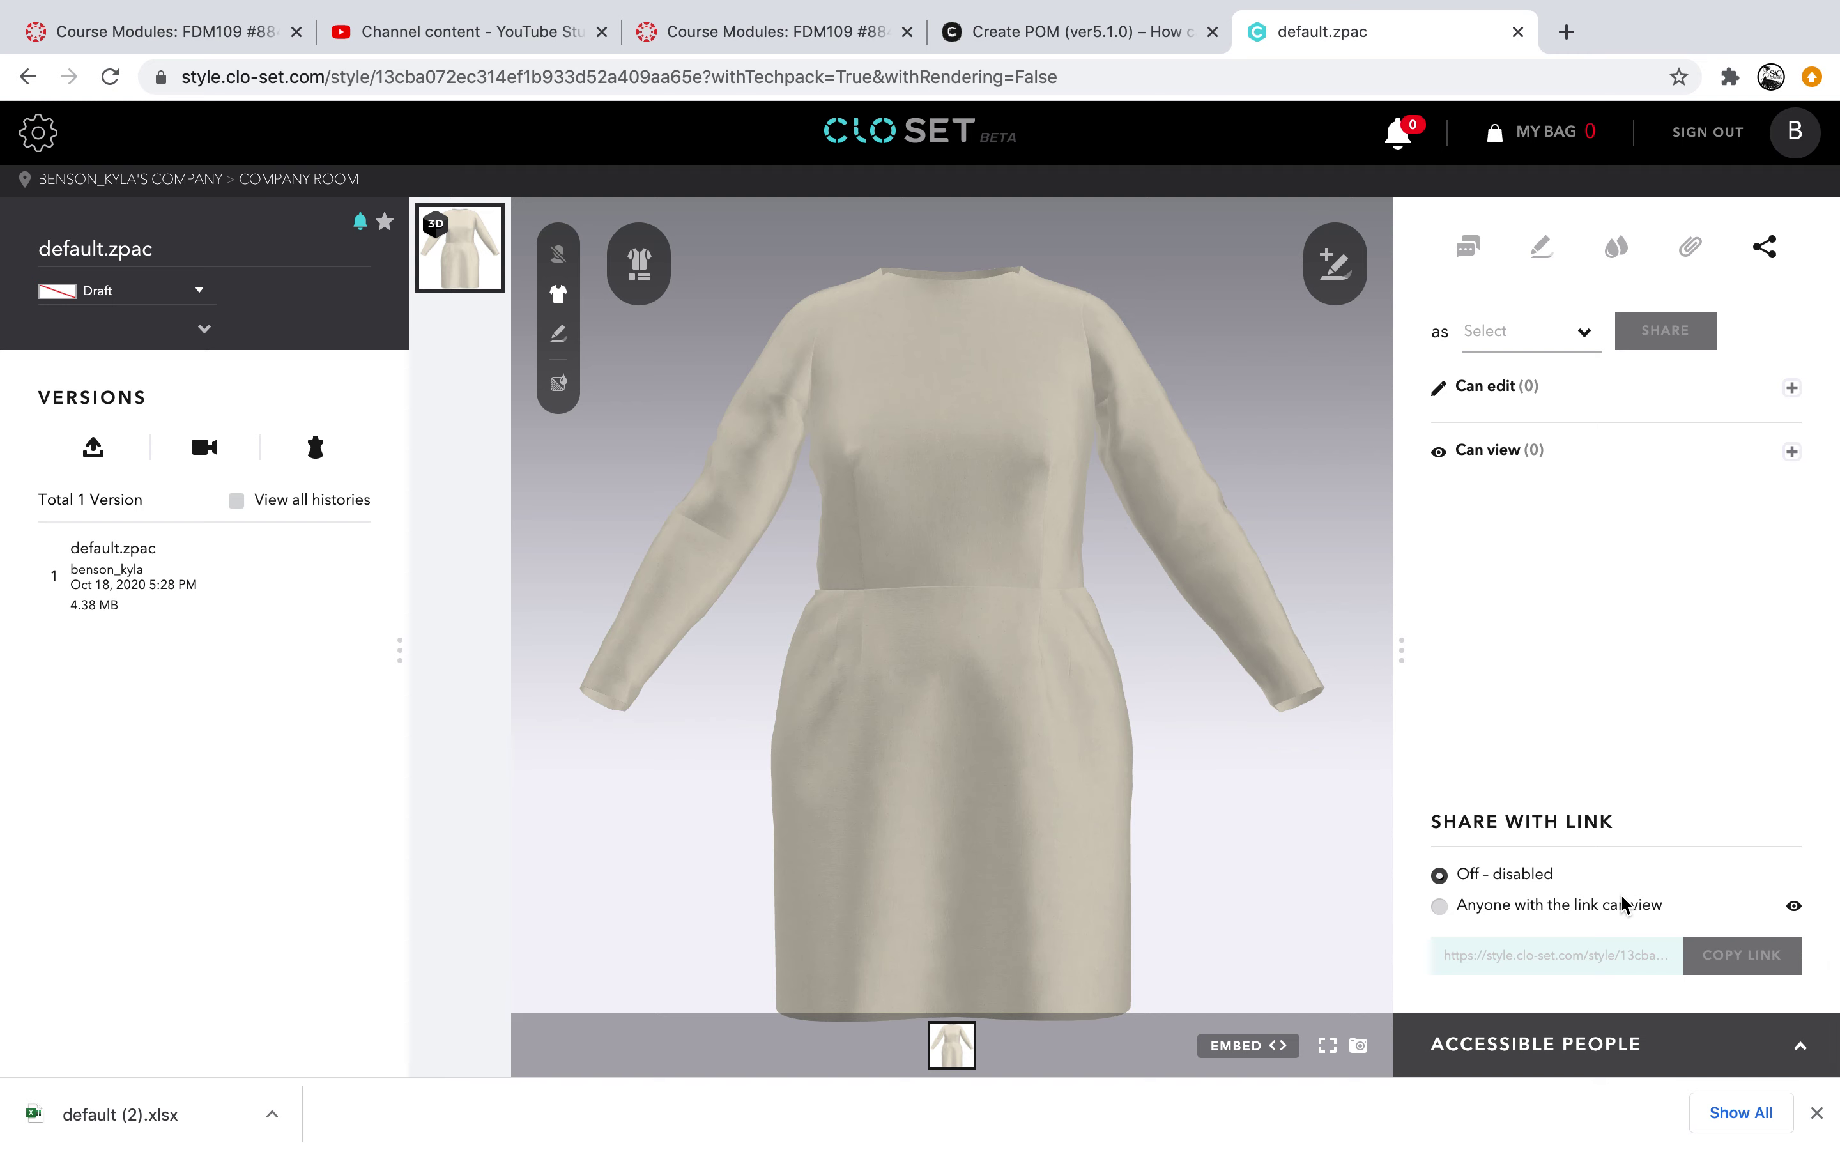
pyautogui.scroll(-1, 722, 882)
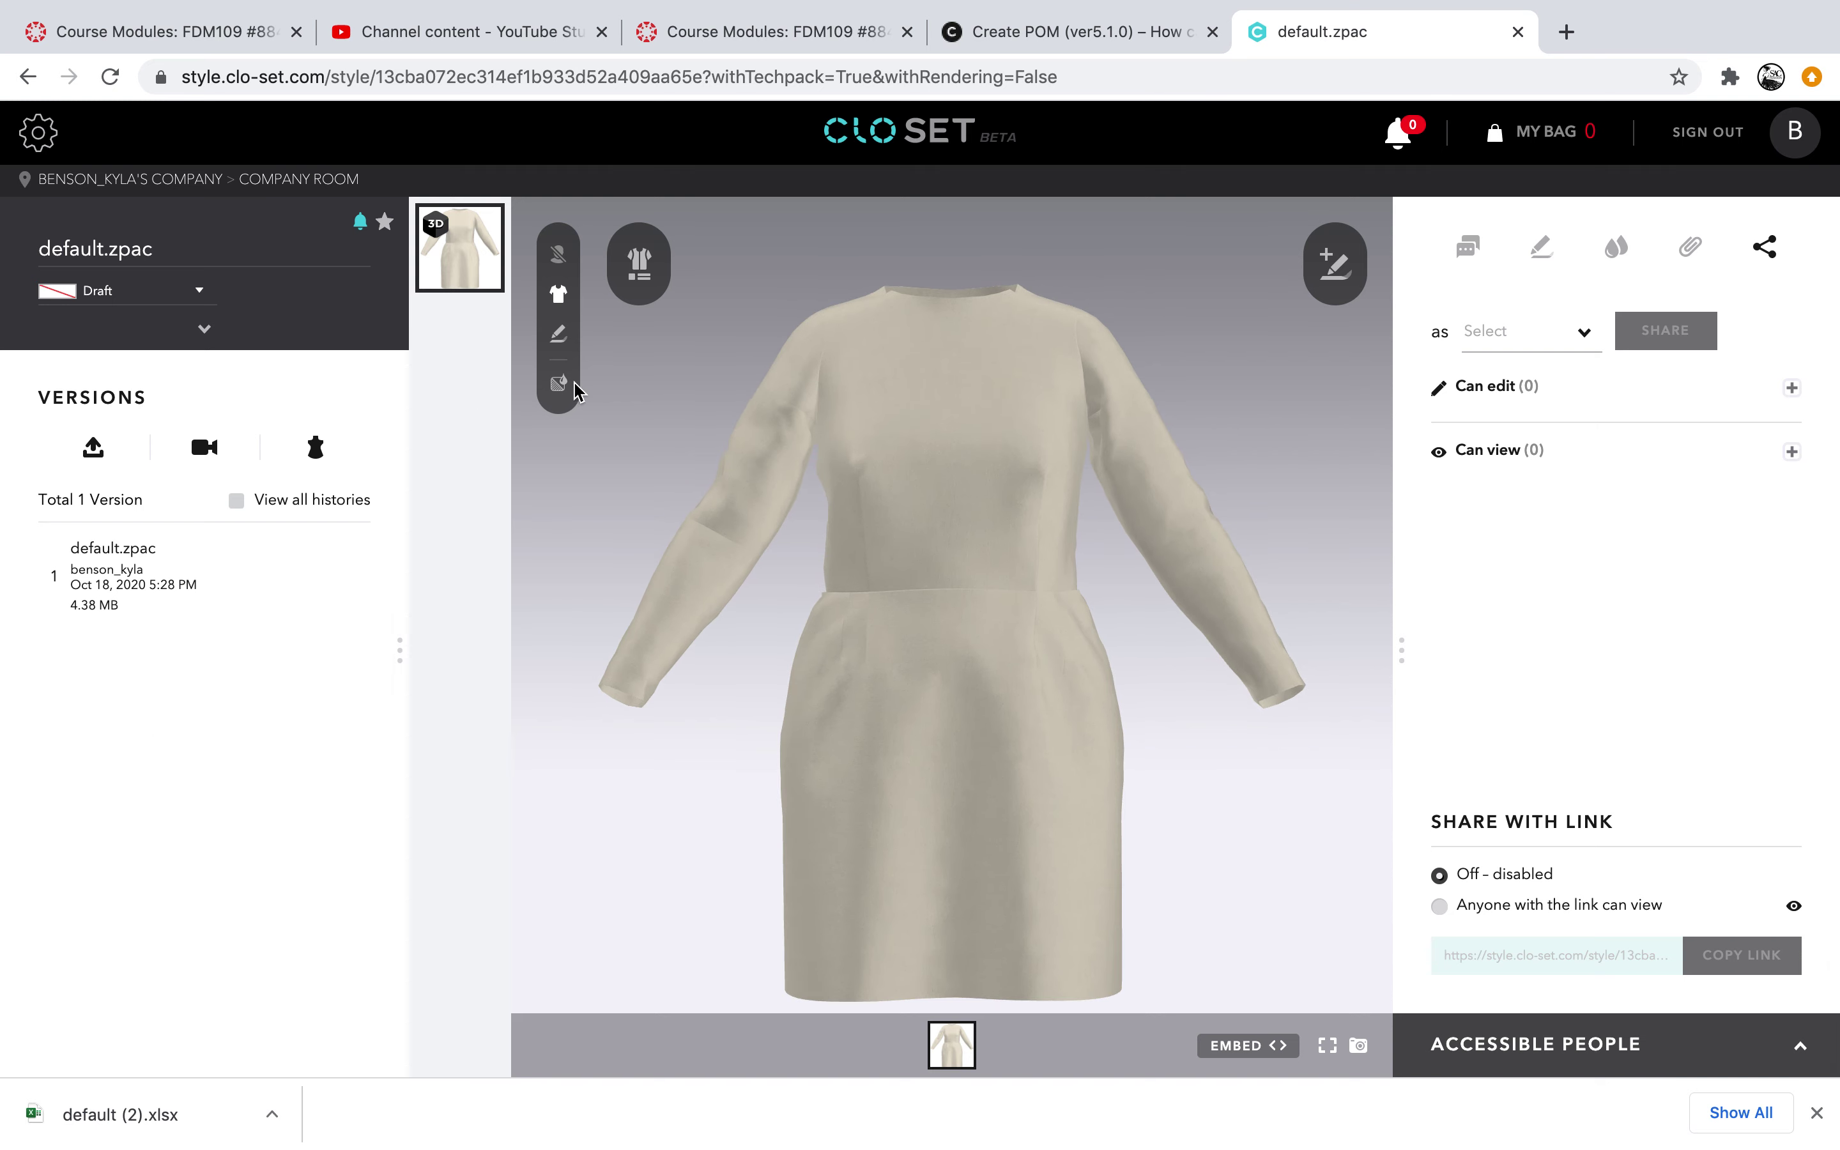
# Open the downloaded tech pack default (2).xlsx in Excel and decline to reopen the recovered workbooks.
pyautogui.moveTo(364, 554)
pyautogui.click(104, 1089)
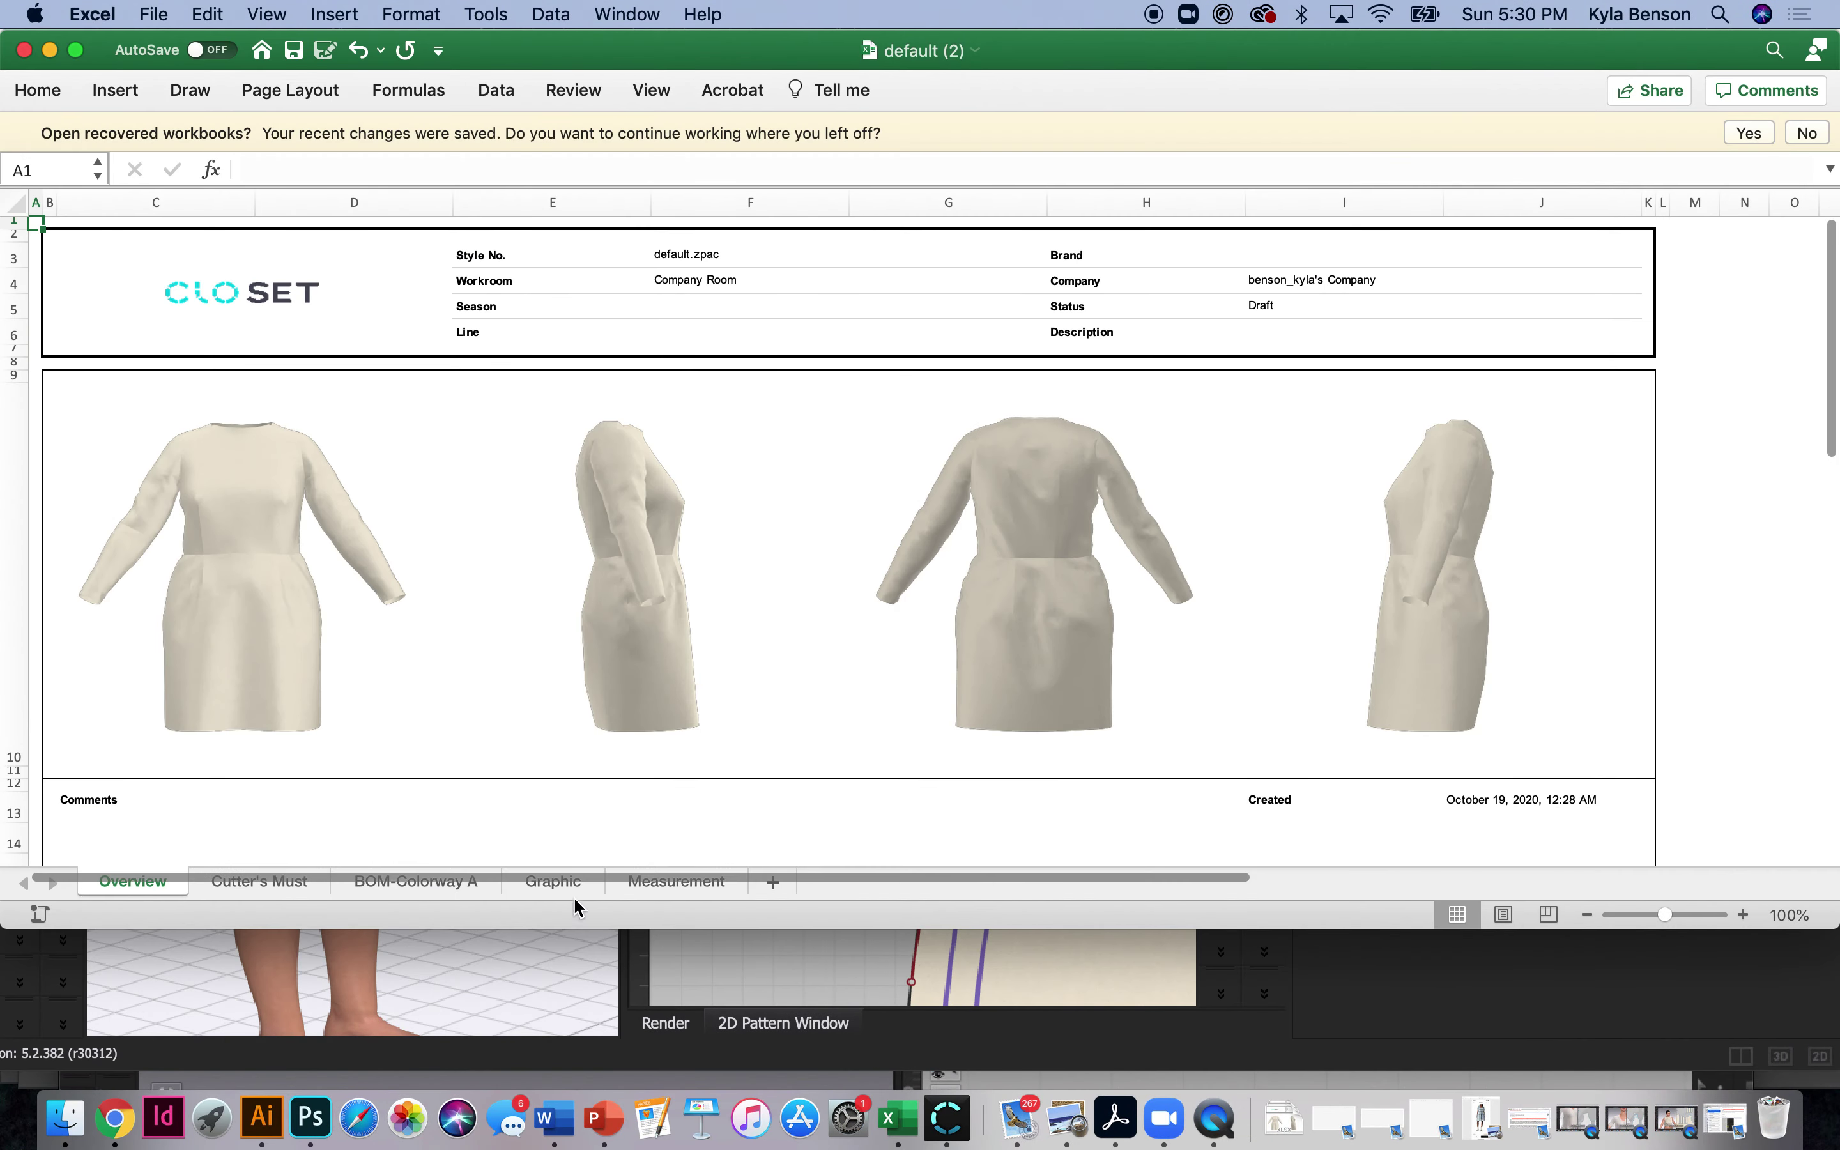
pyautogui.click(659, 881)
pyautogui.click(1399, 983)
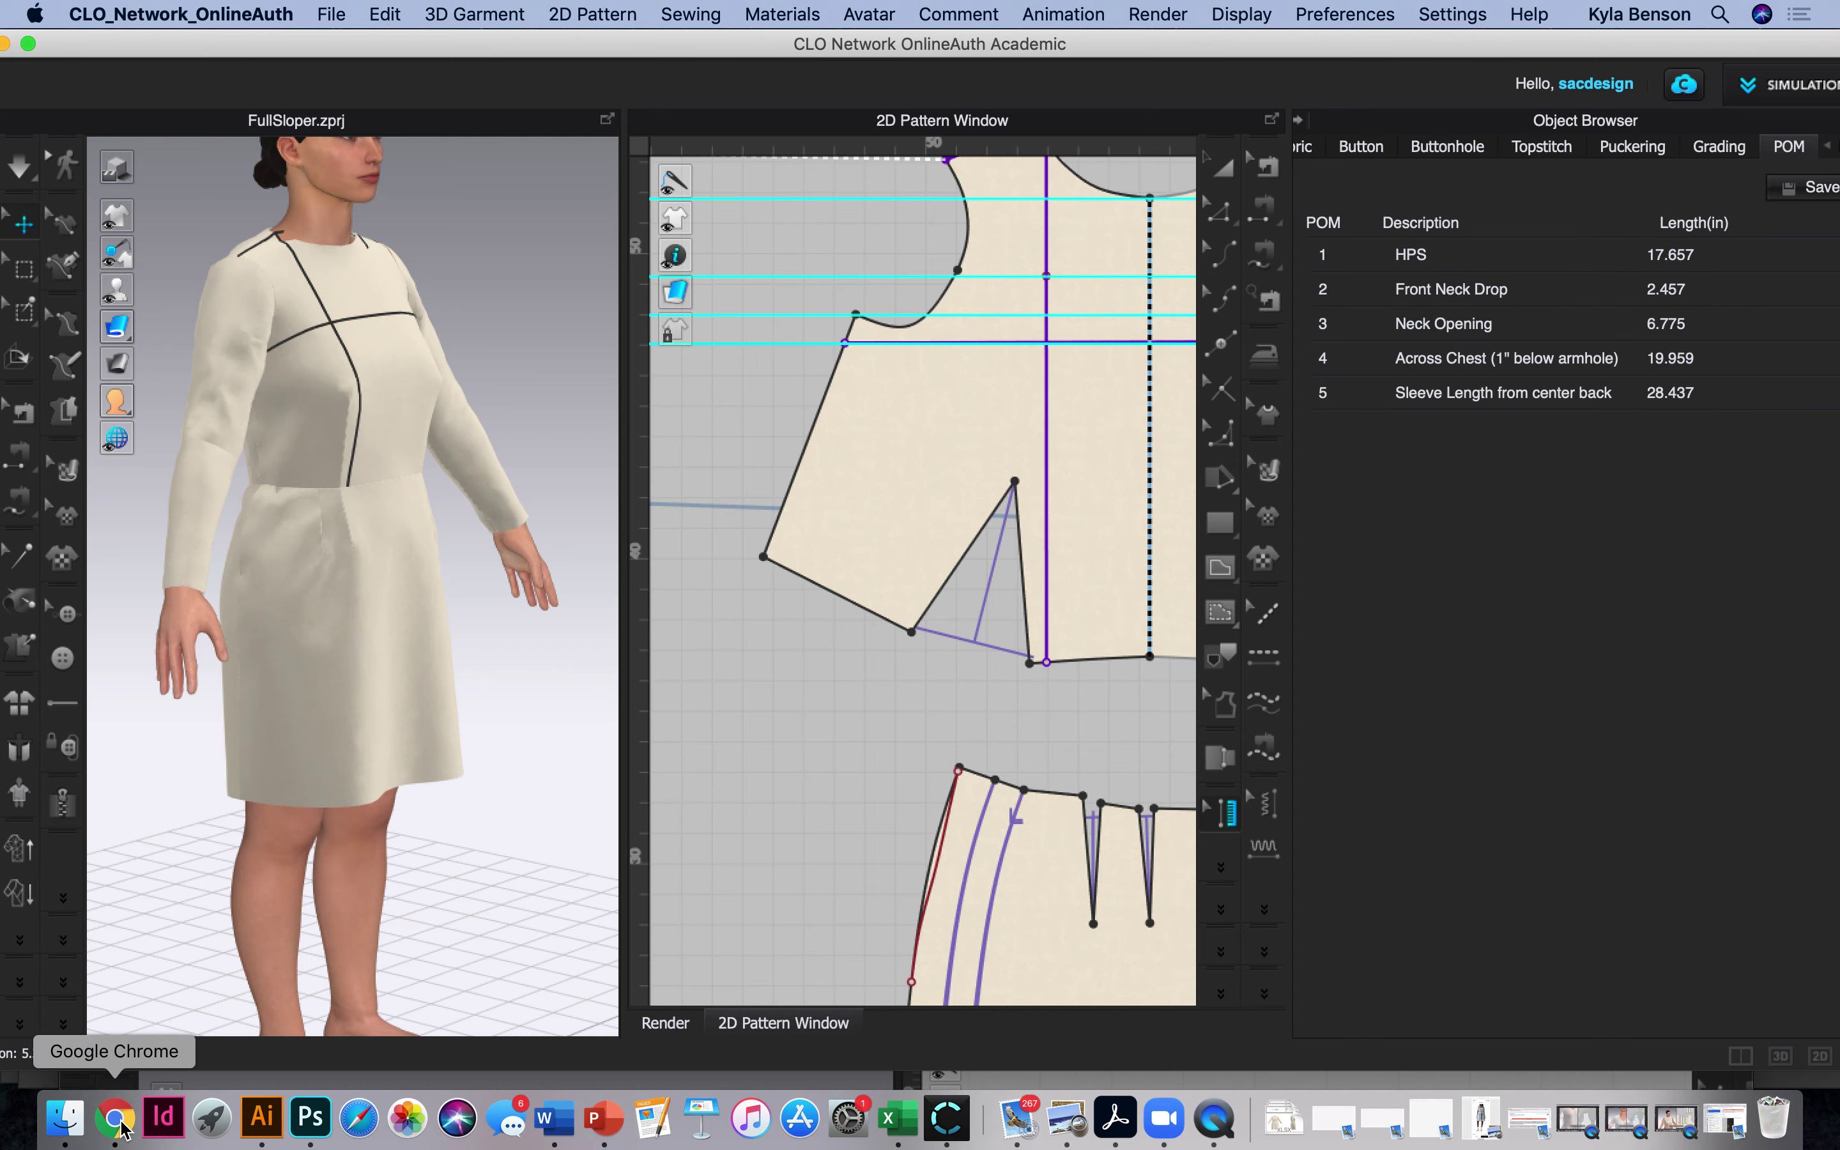
pyautogui.click(897, 1118)
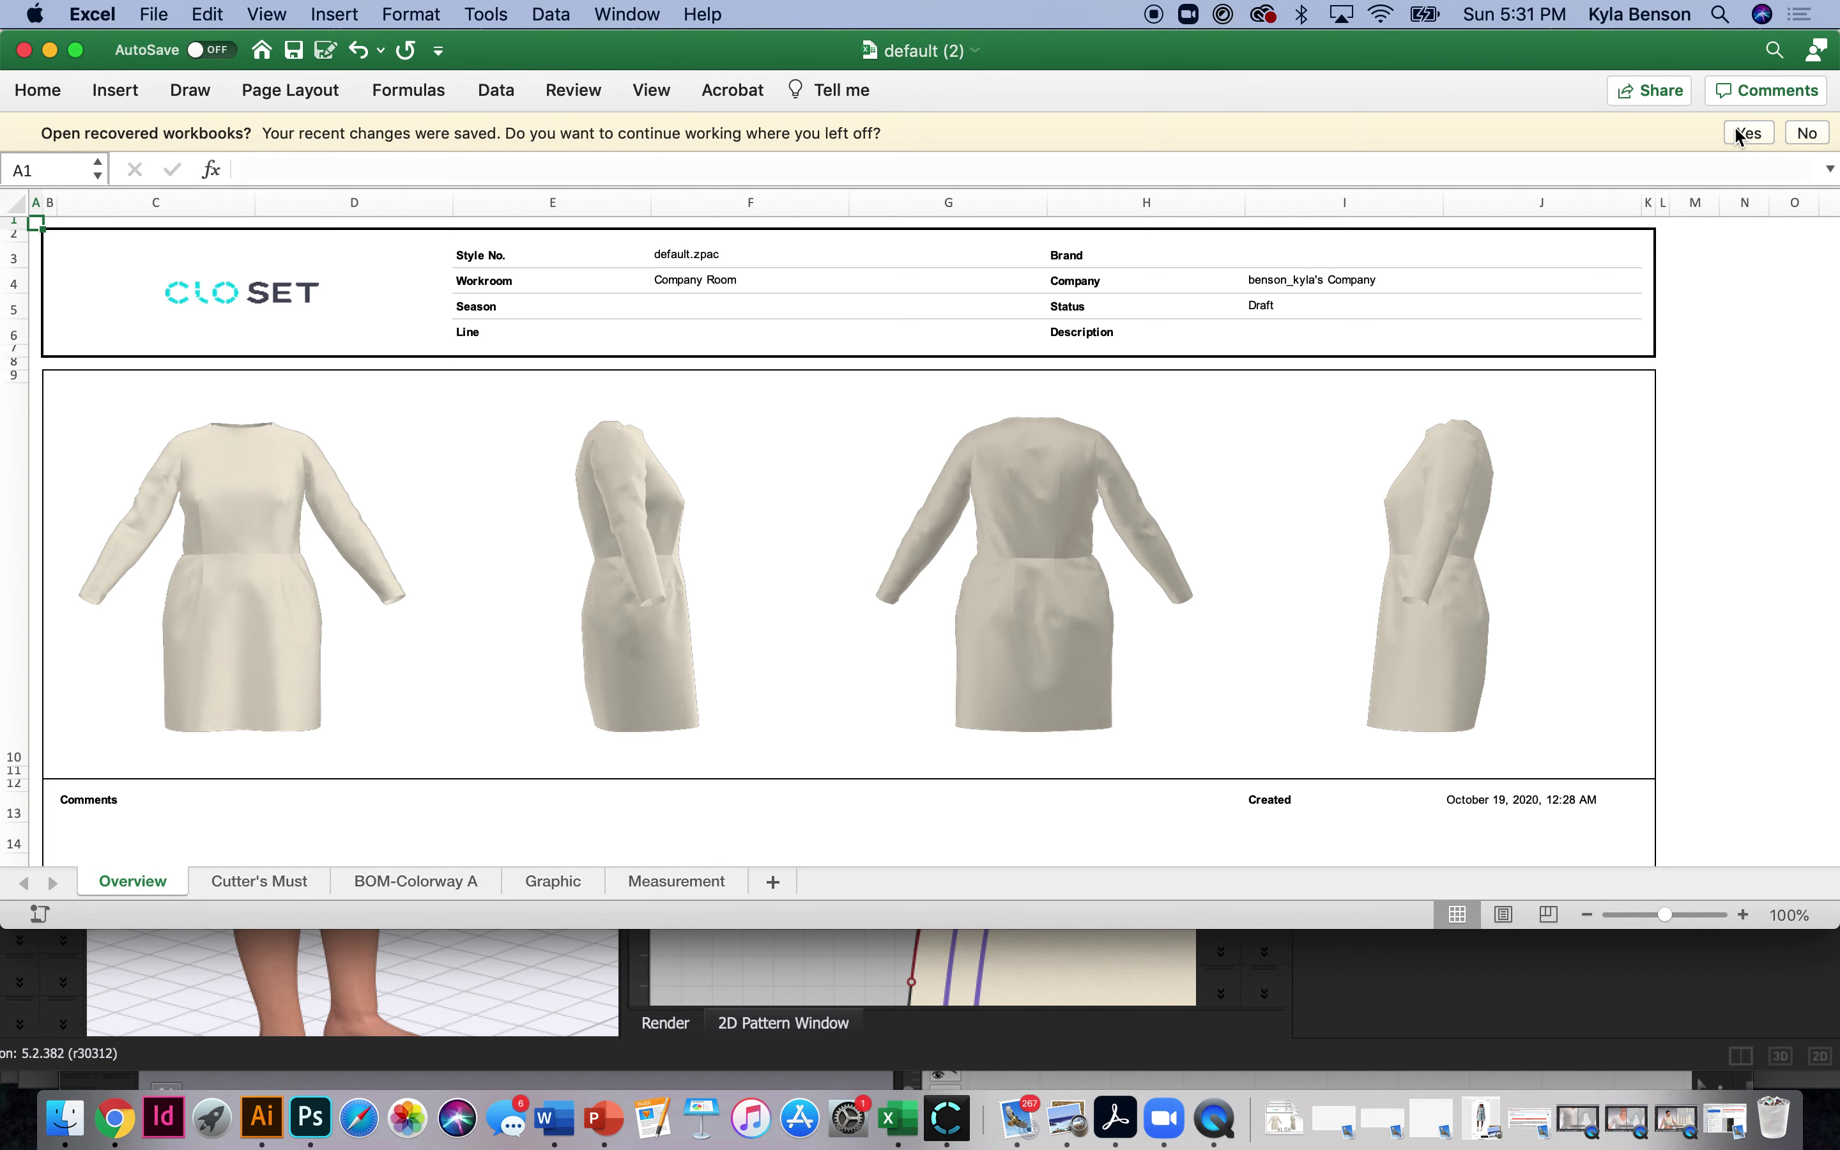
pyautogui.click(1803, 136)
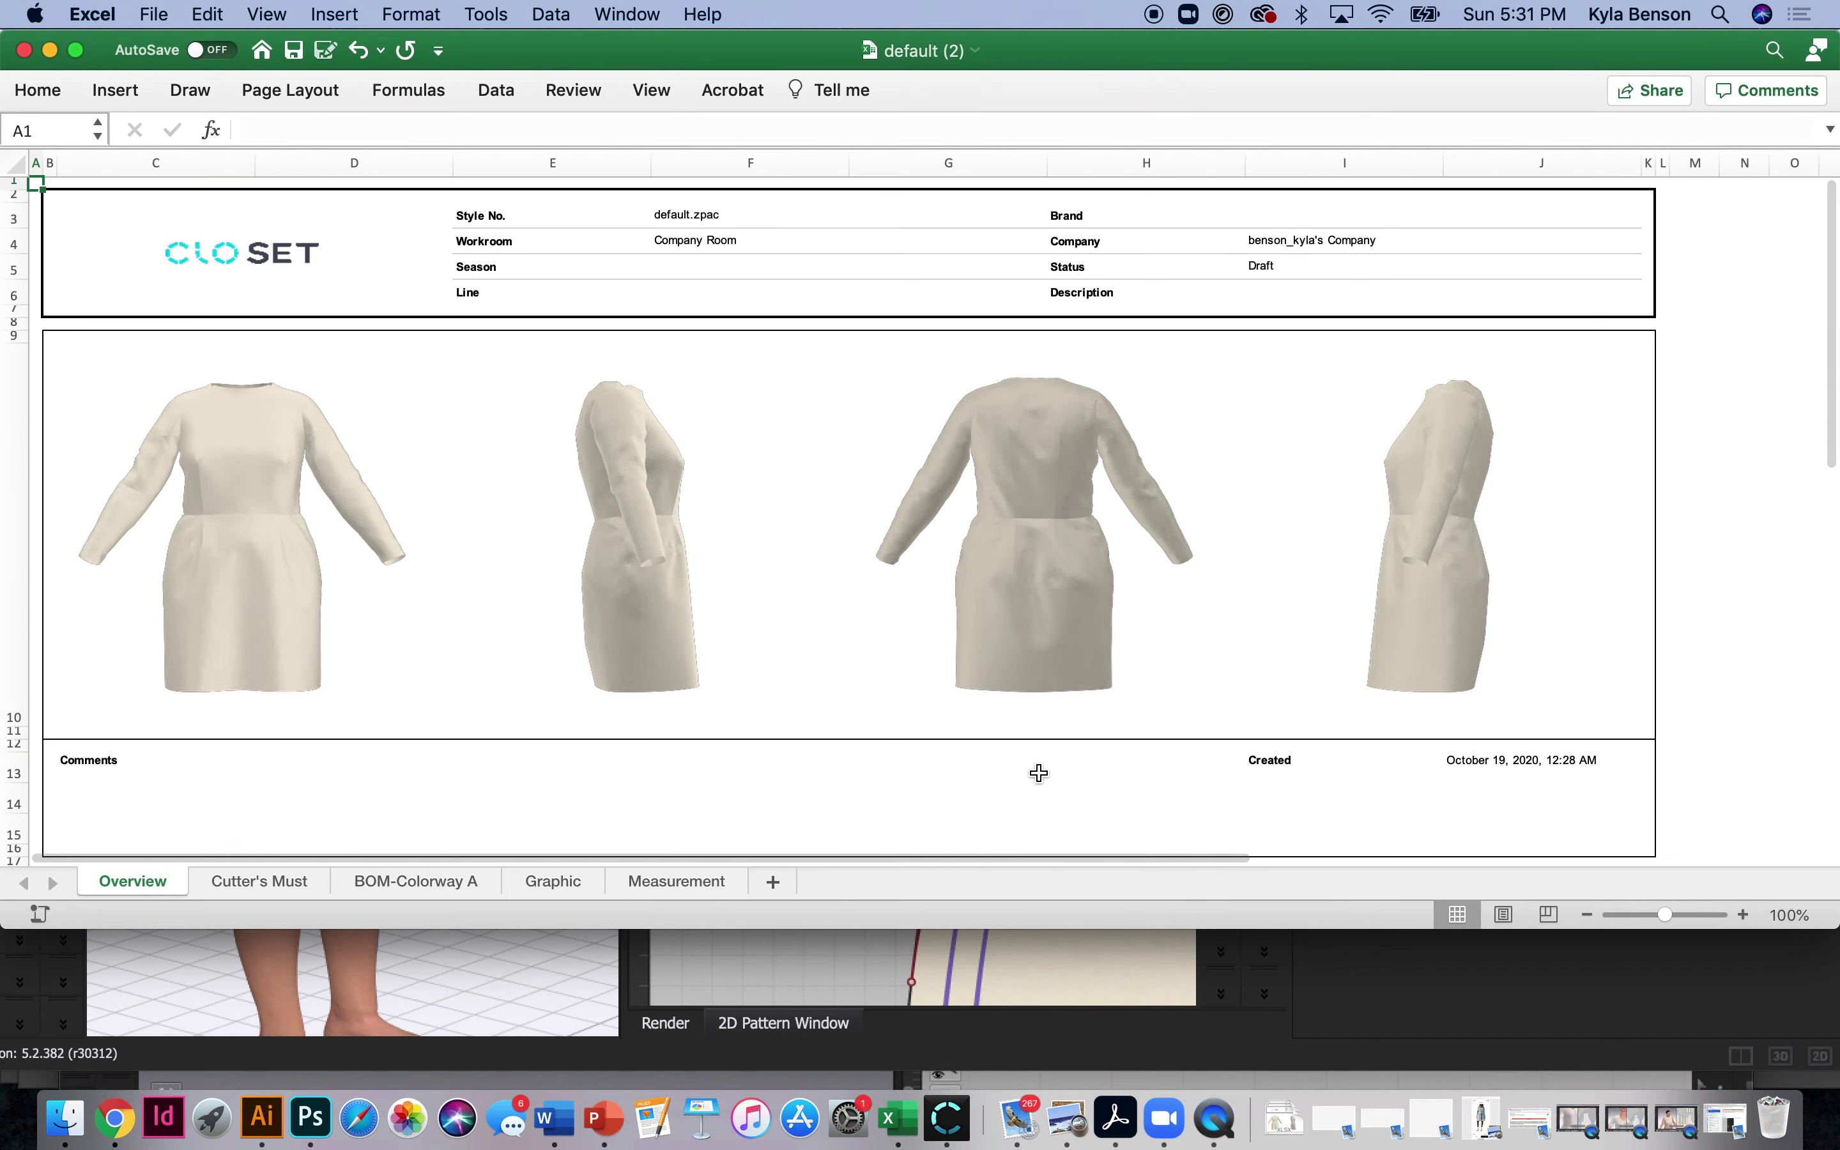
# Show the Measurement sheet of default (2).xlsx and inspect the HPS value in K11.
pyautogui.click(684, 882)
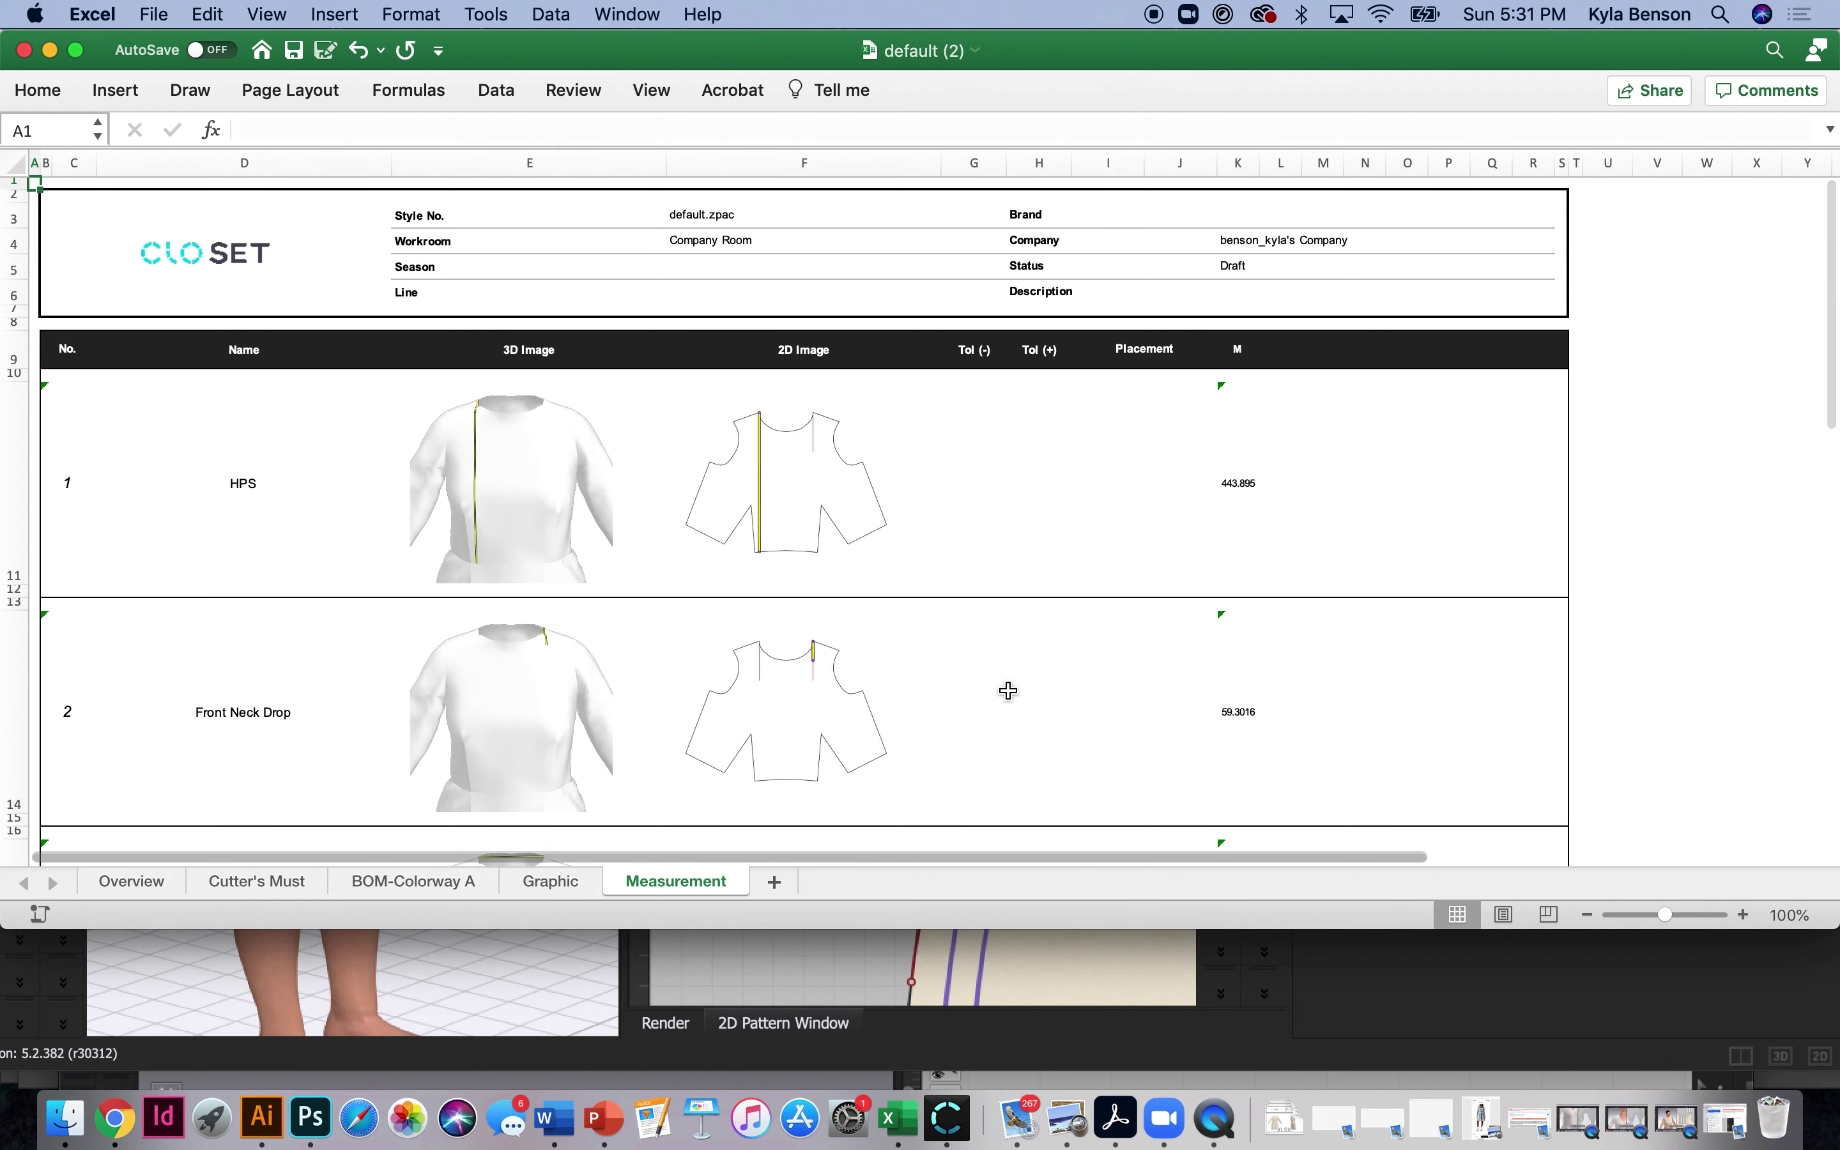
pyautogui.click(1261, 486)
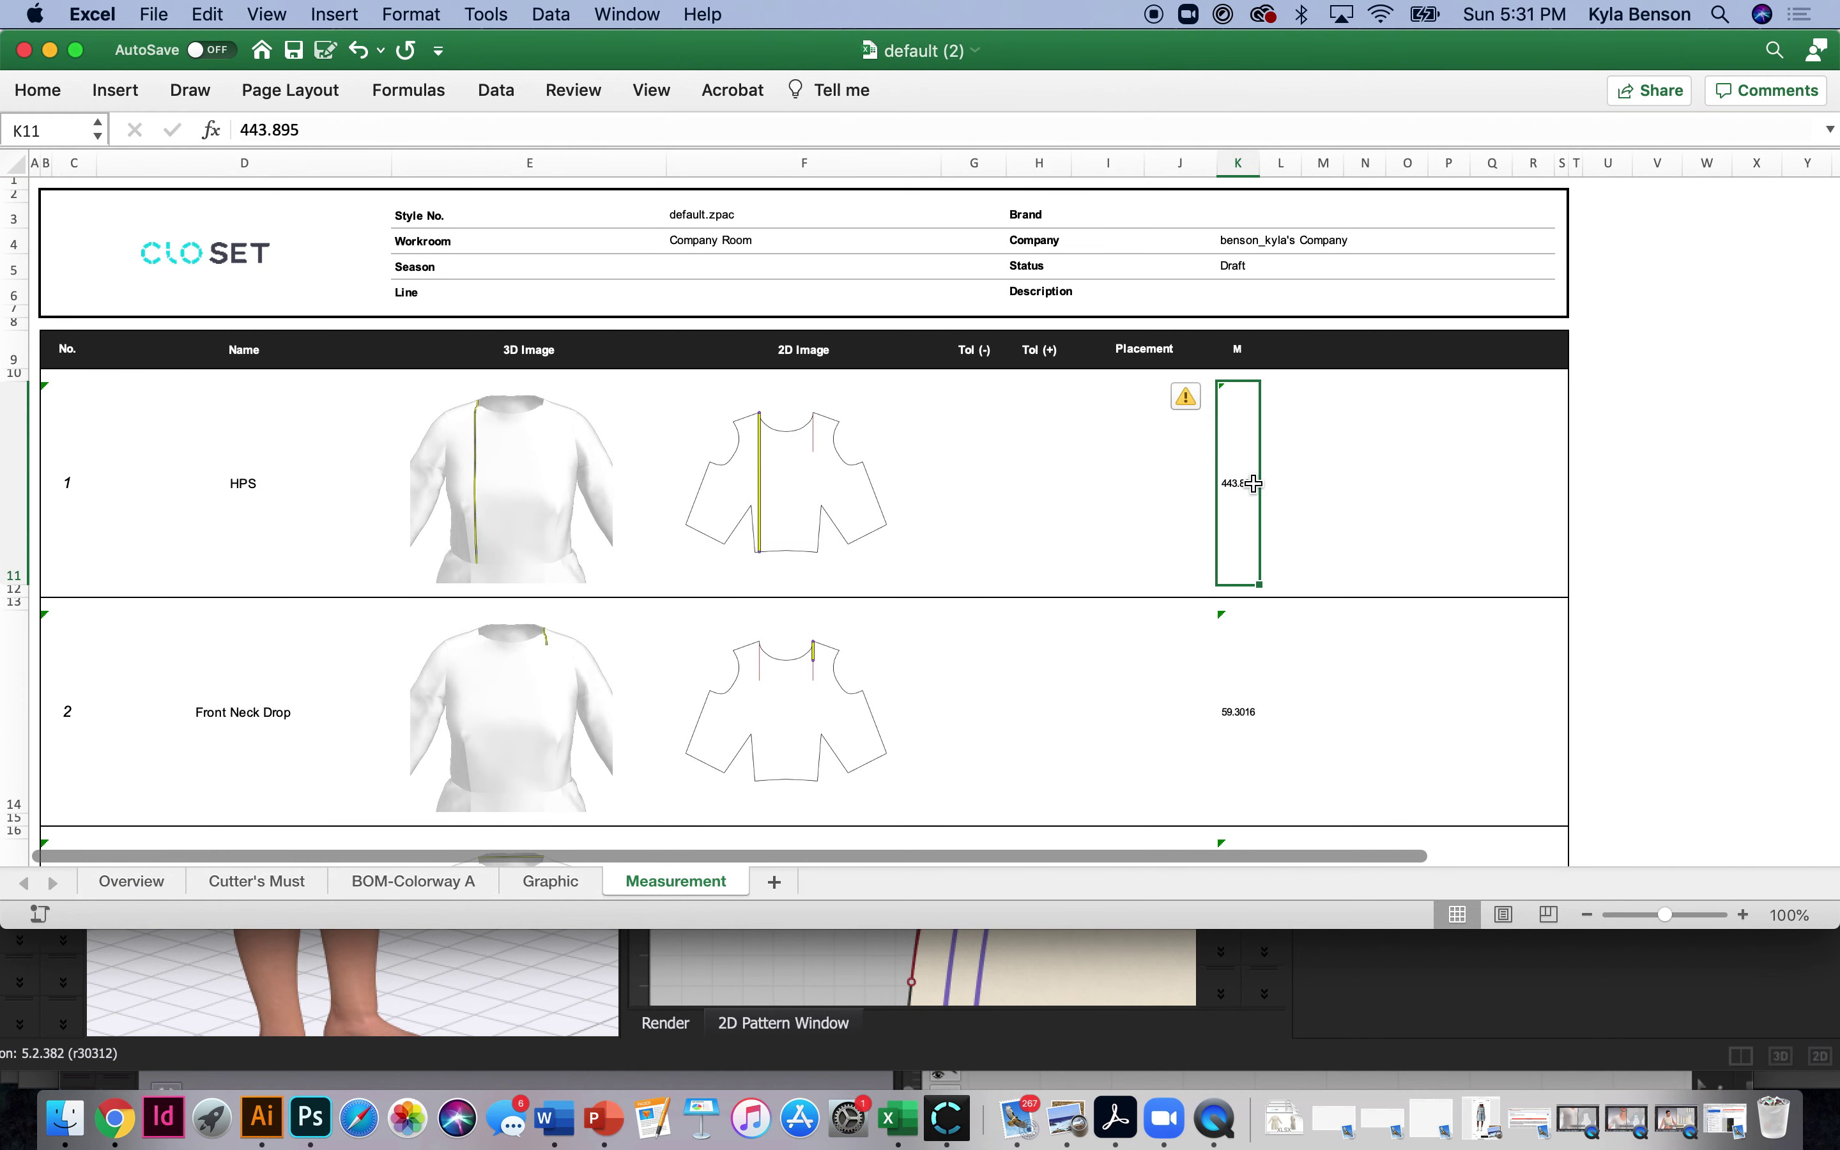